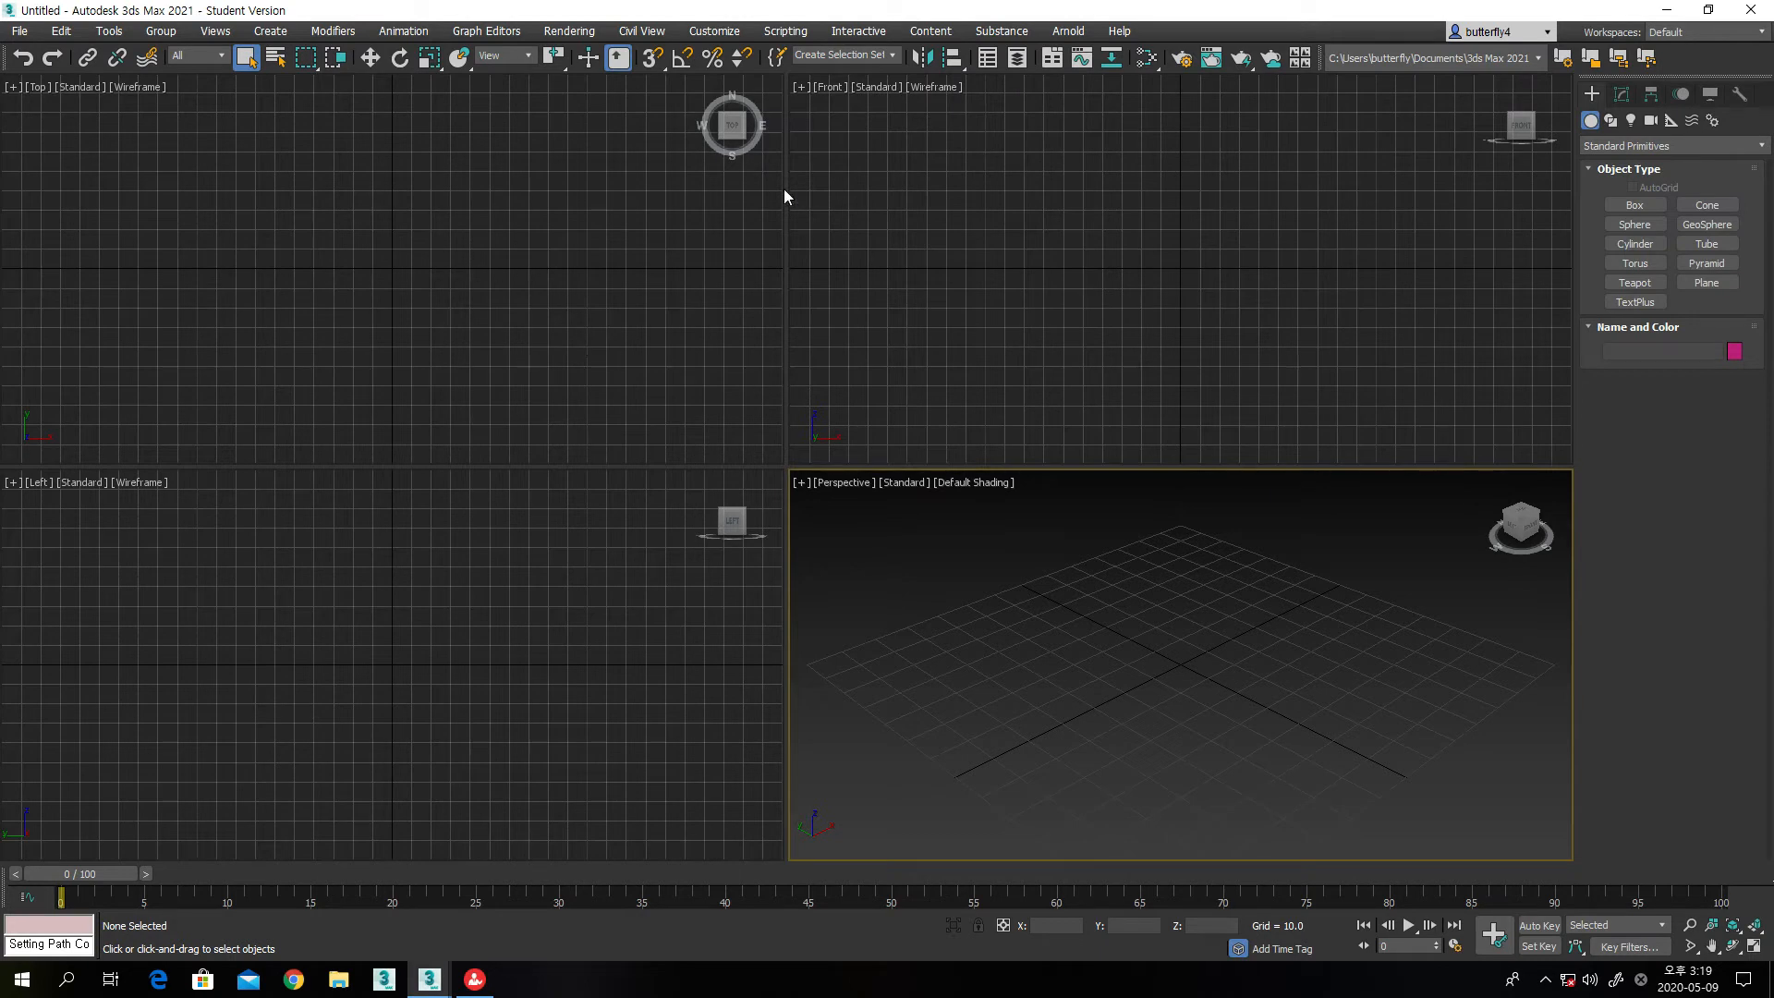
pyautogui.click(412, 29)
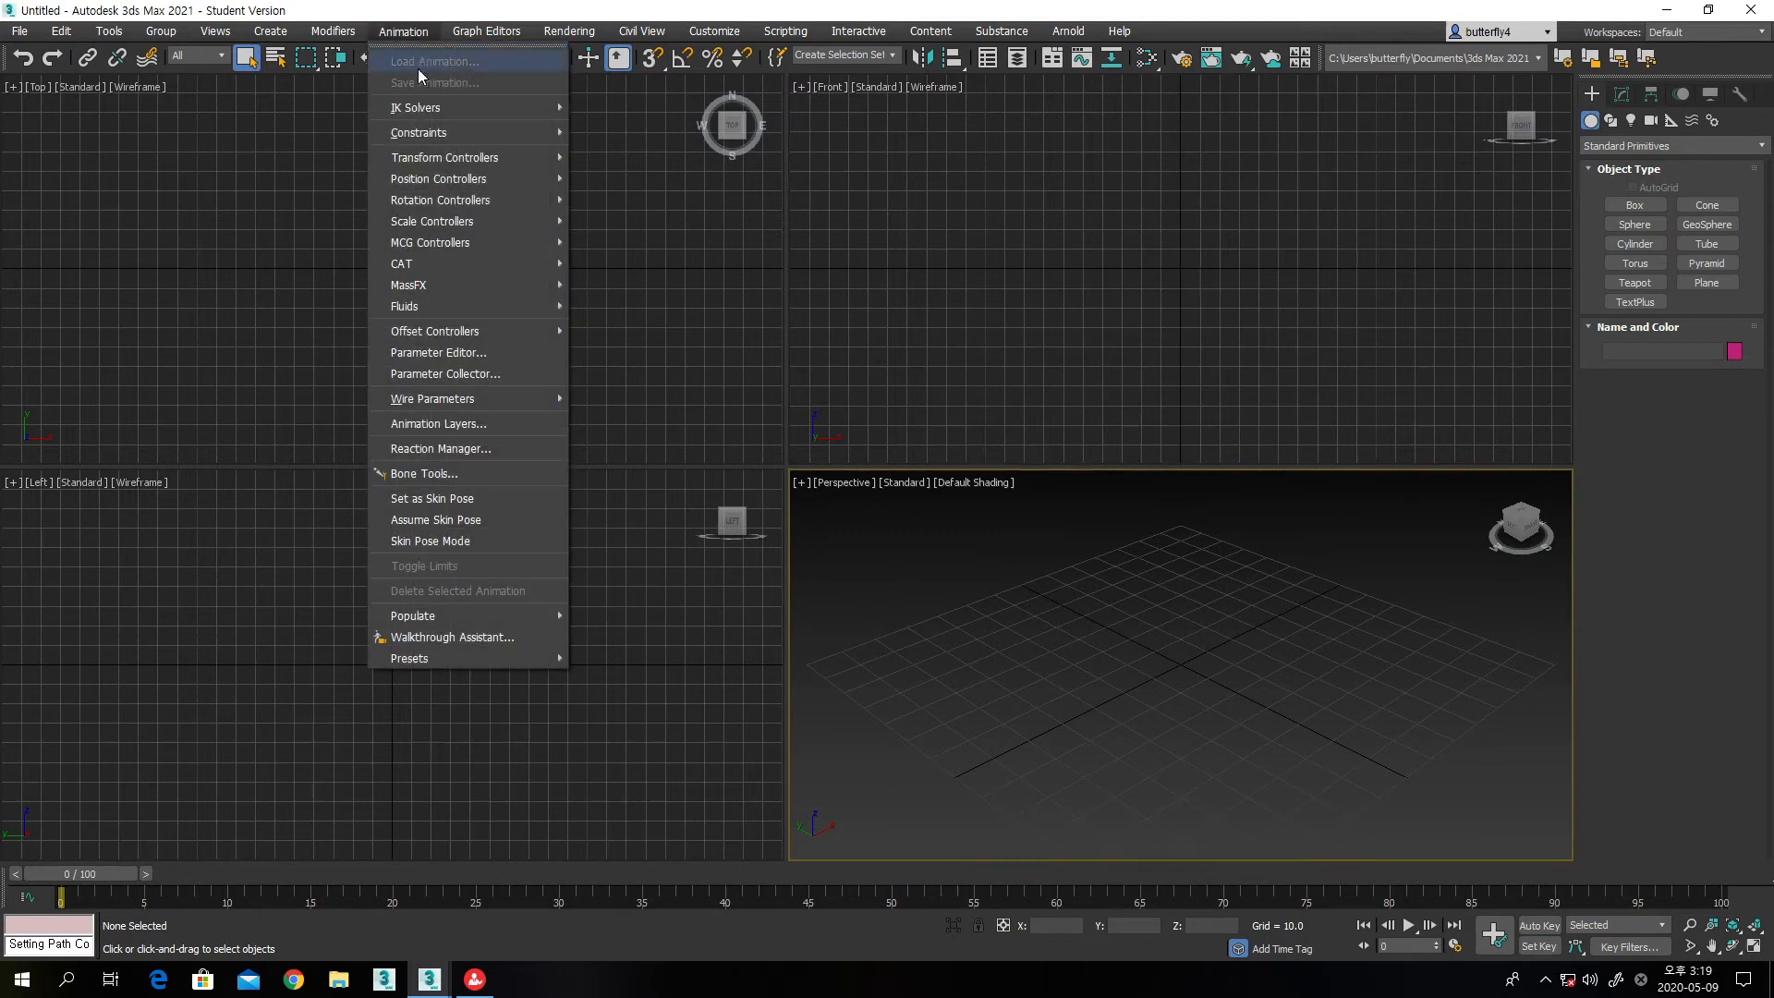
pyautogui.moveTo(404, 136)
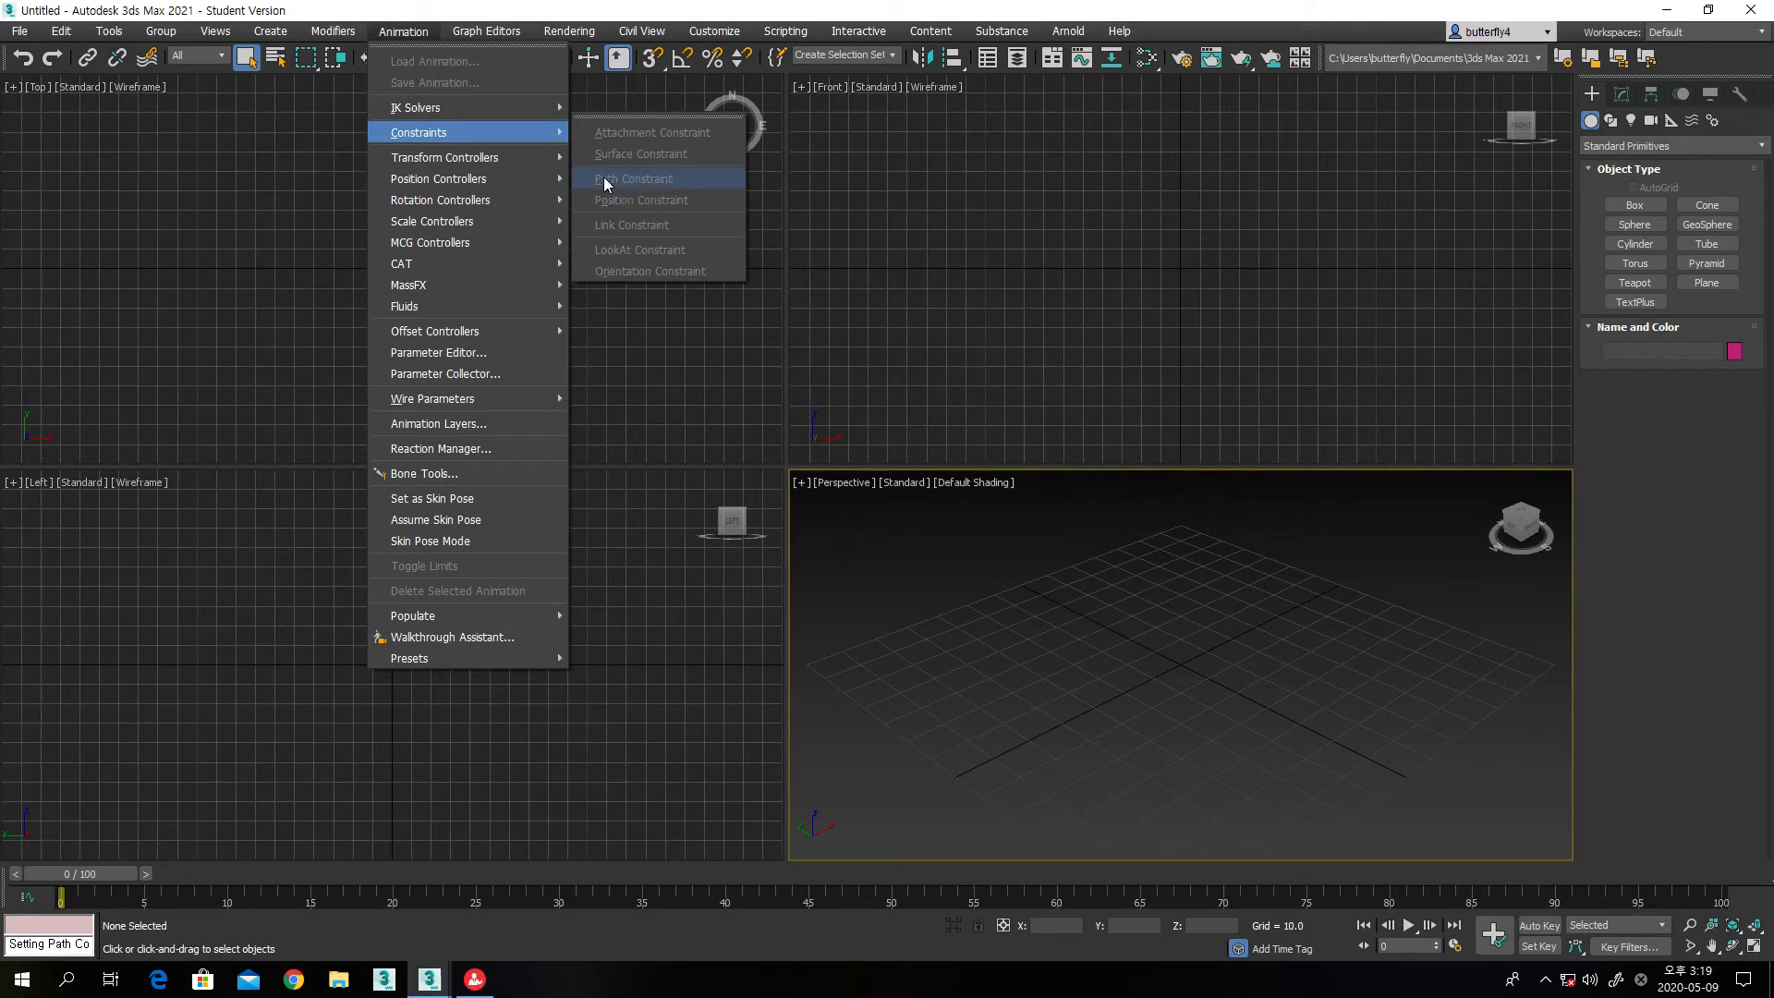
pyautogui.click(822, 213)
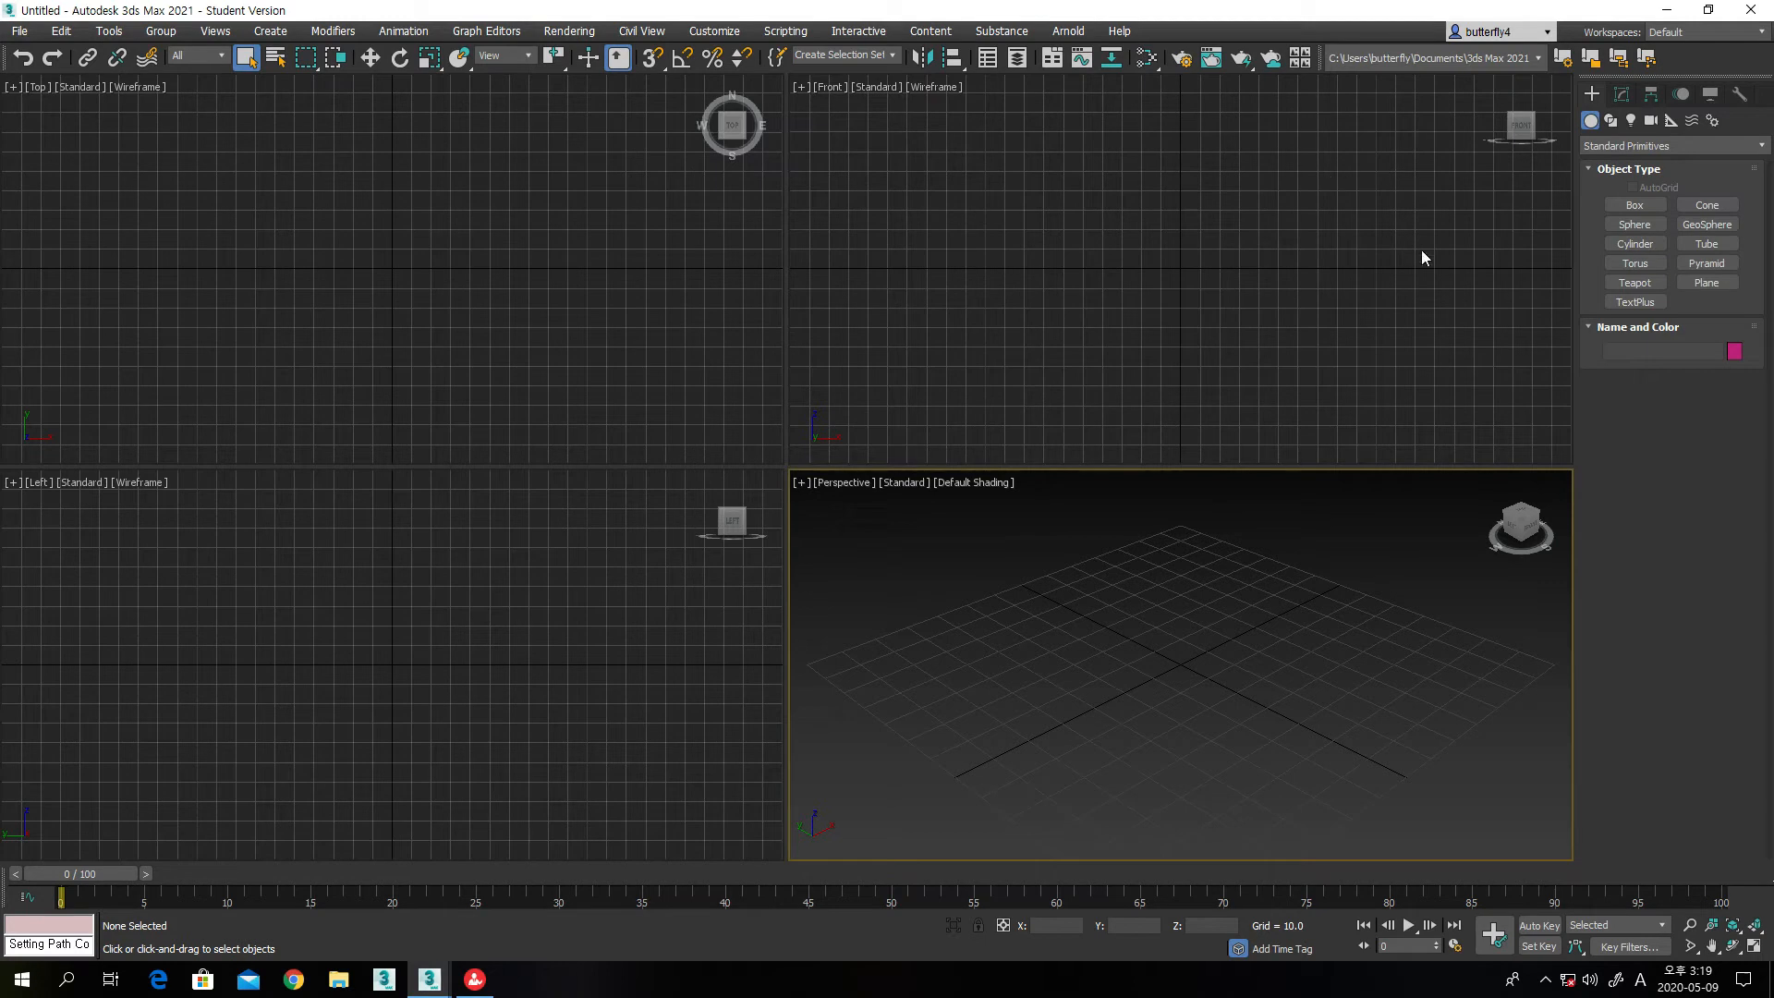
# Create a teapot with a radius of about 13 at the left side of the Top view
pyautogui.click(1612, 285)
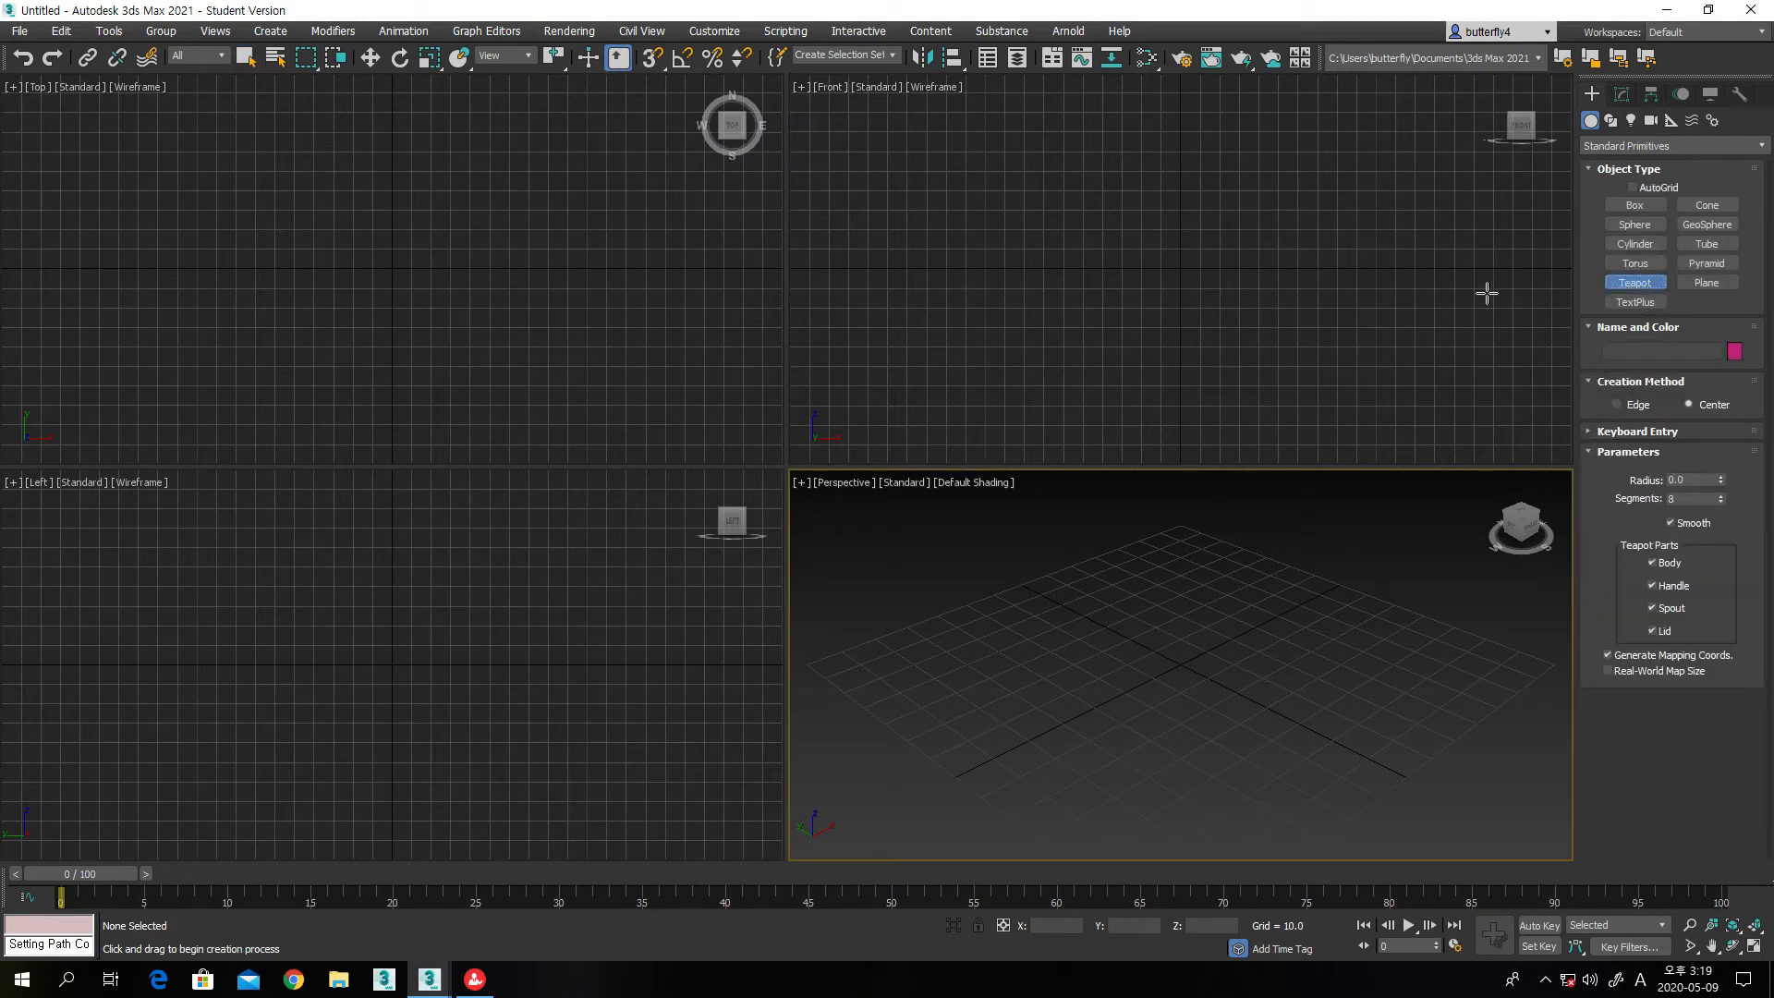
pyautogui.moveTo(202, 261); pyautogui.dragTo(229, 266)
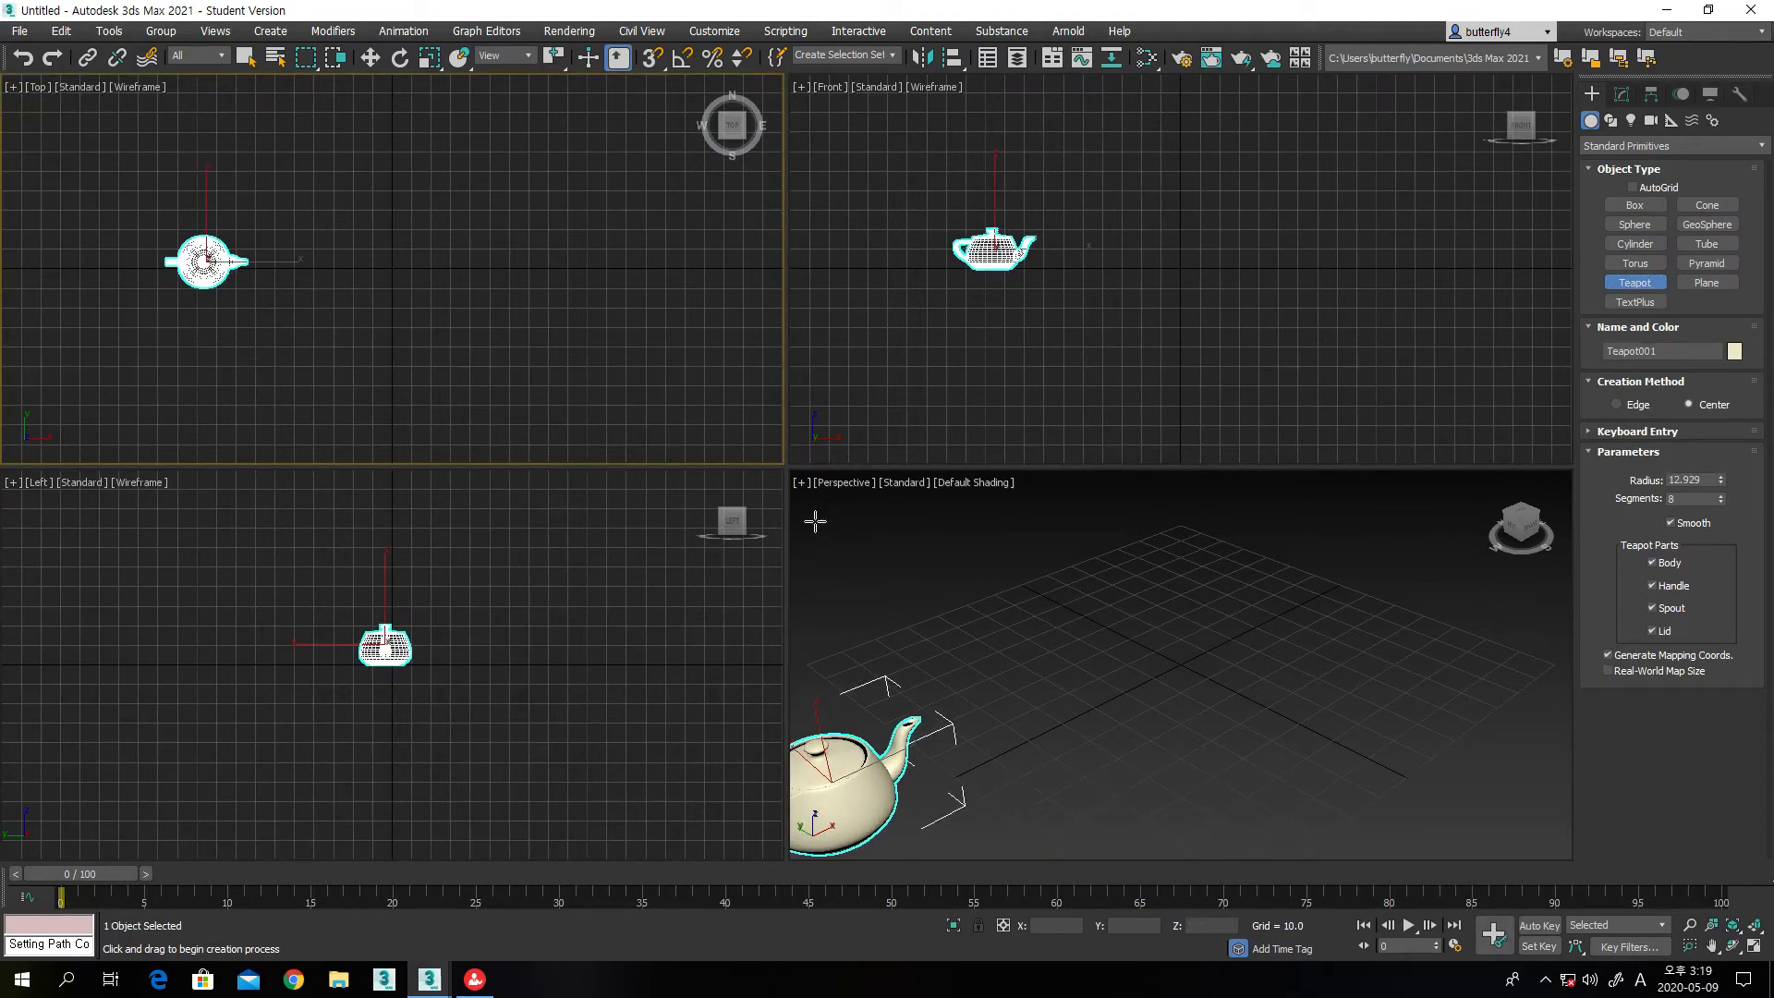
pyautogui.moveTo(1108, 376); pyautogui.dragTo(1009, 391, button='middle')
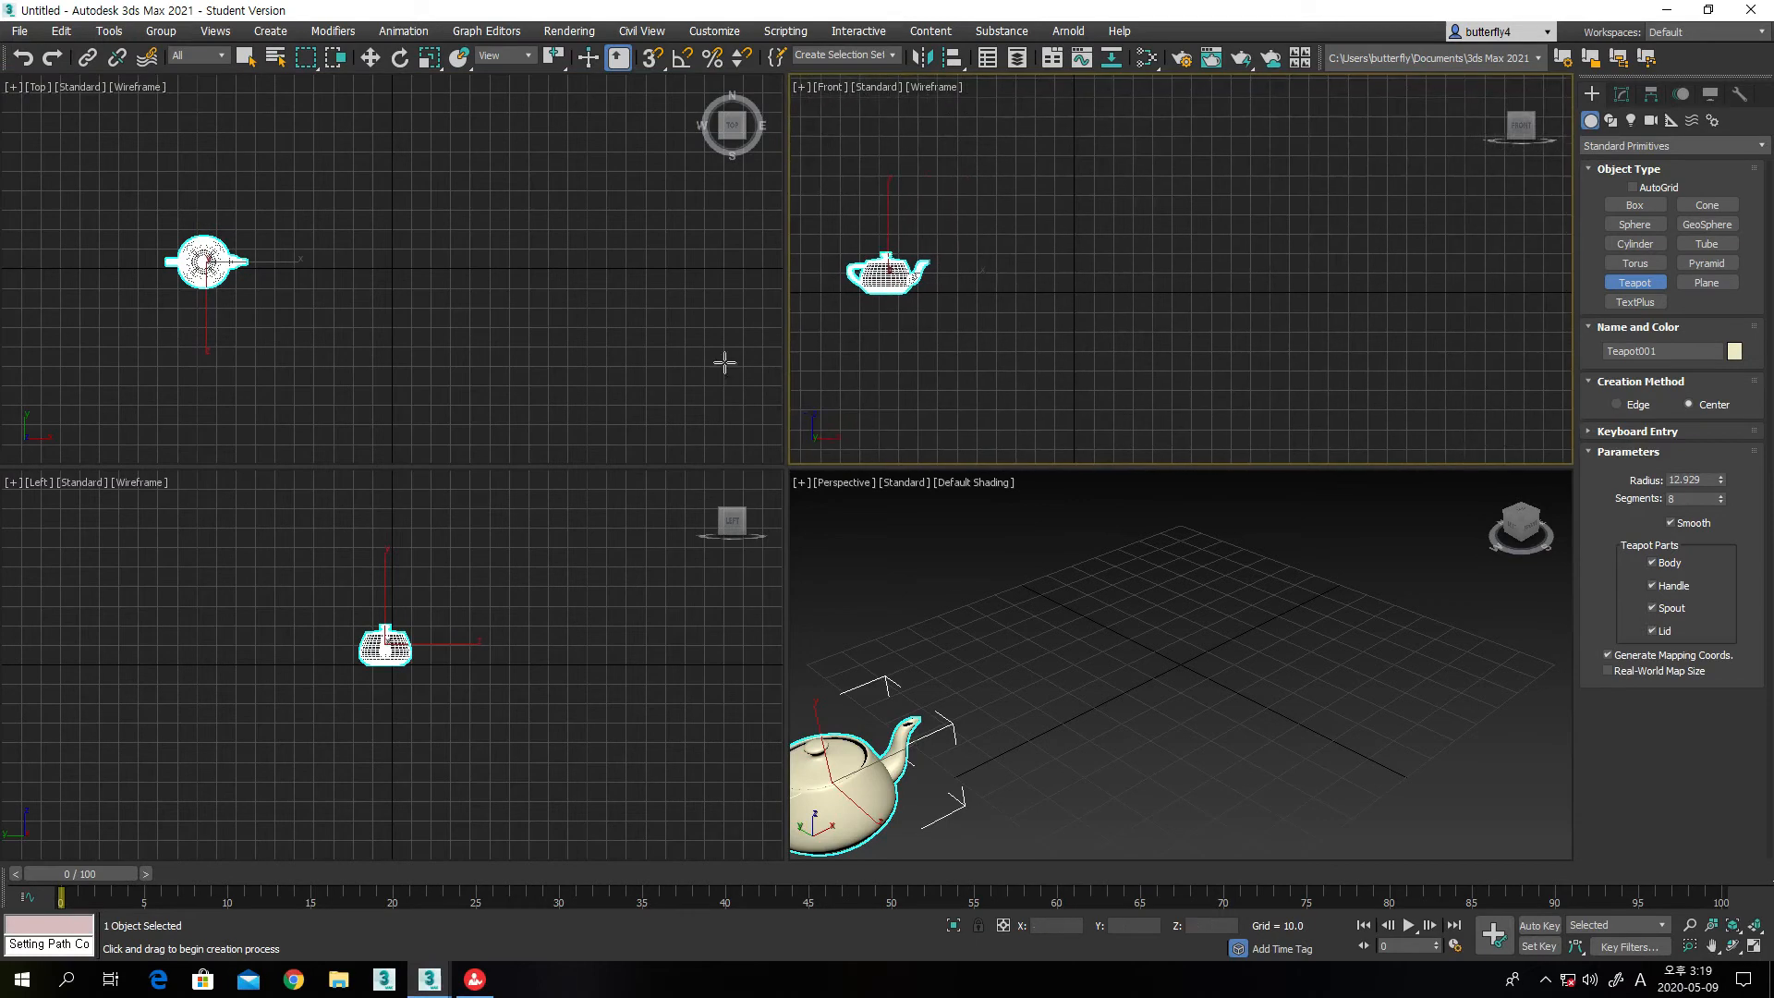
pyautogui.moveTo(582, 336); pyautogui.dragTo(480, 329, button='middle')
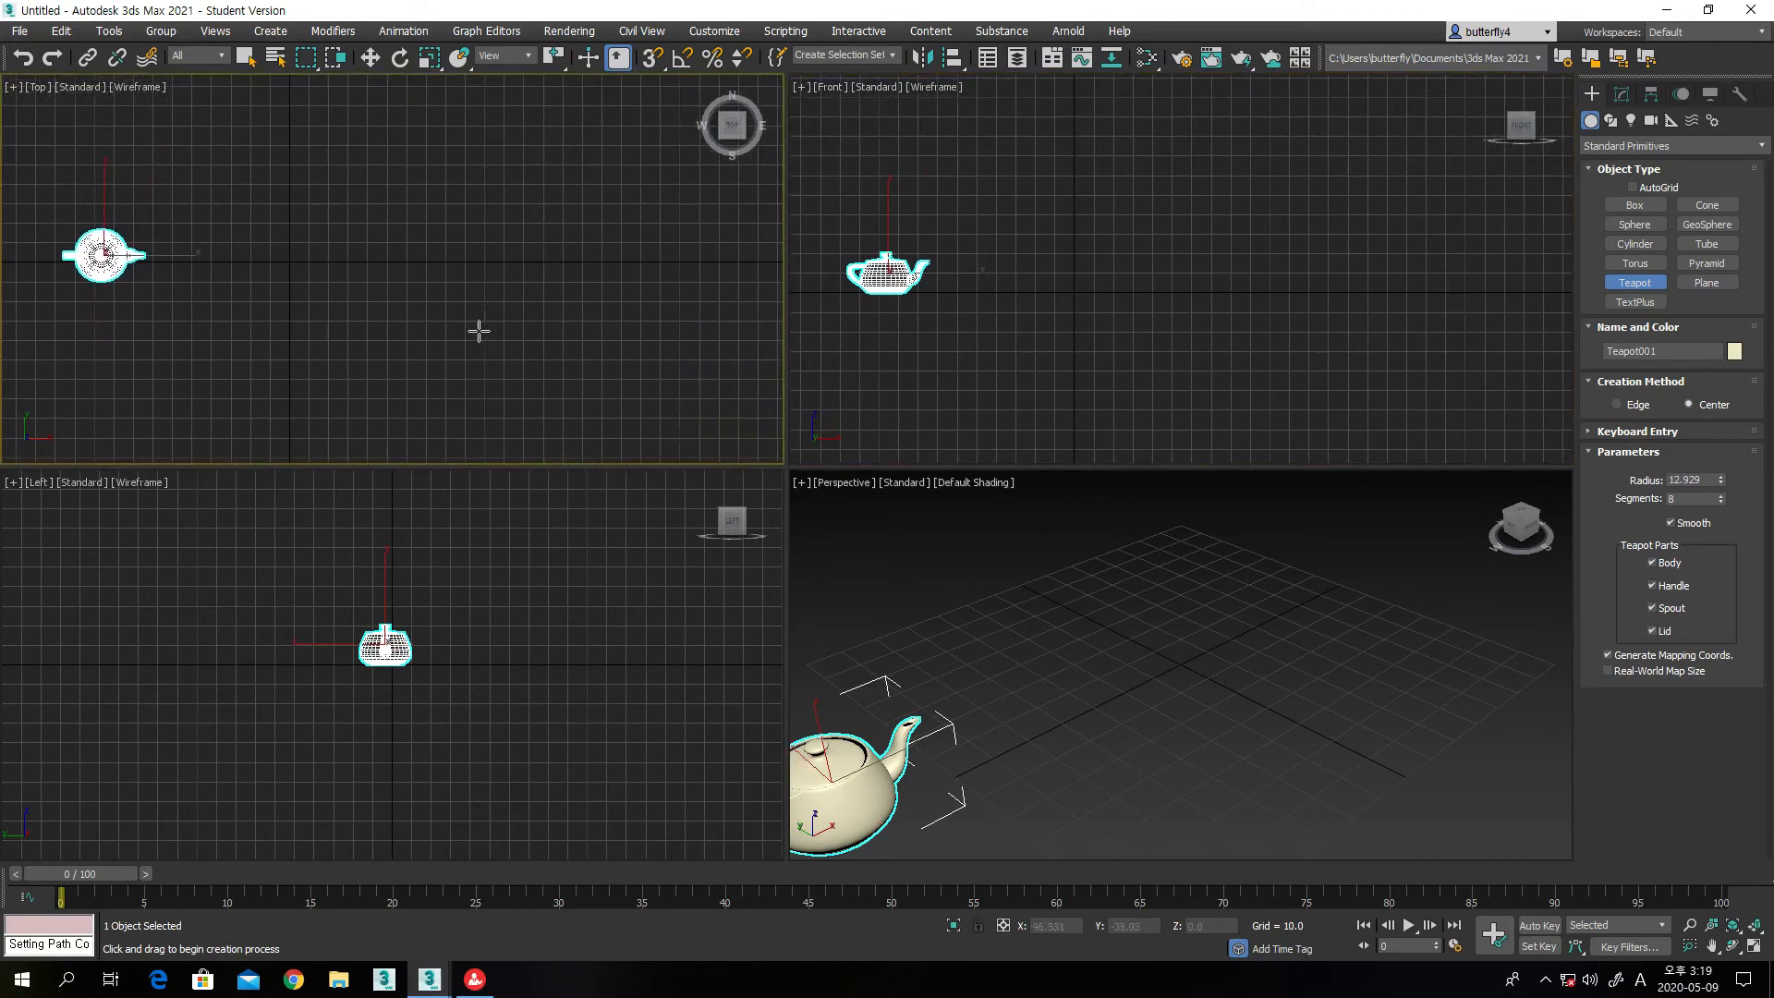
# Draw an L-shaped spline line in the maximized Top view, starting beside the teapot's spout, running straight right and turning straight down
pyautogui.click(1754, 946)
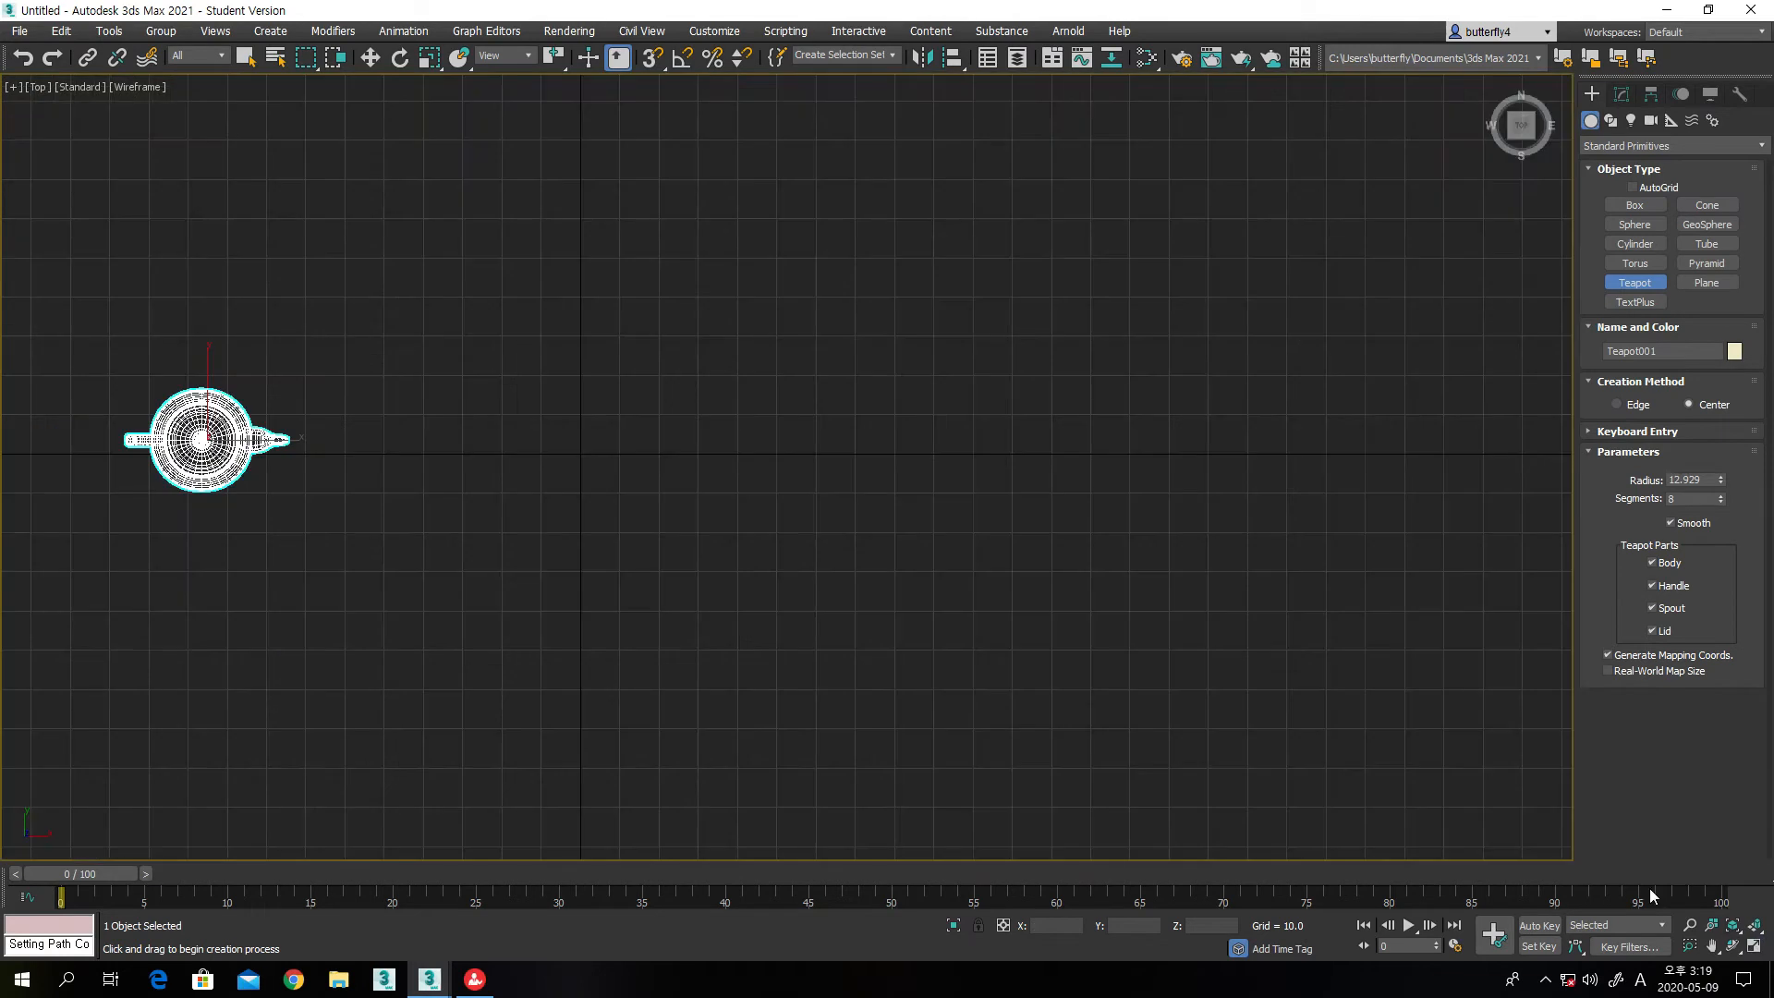
pyautogui.moveTo(1145, 646); pyautogui.dragTo(1034, 531, button='middle')
pyautogui.scroll(-3, 1143, 541)
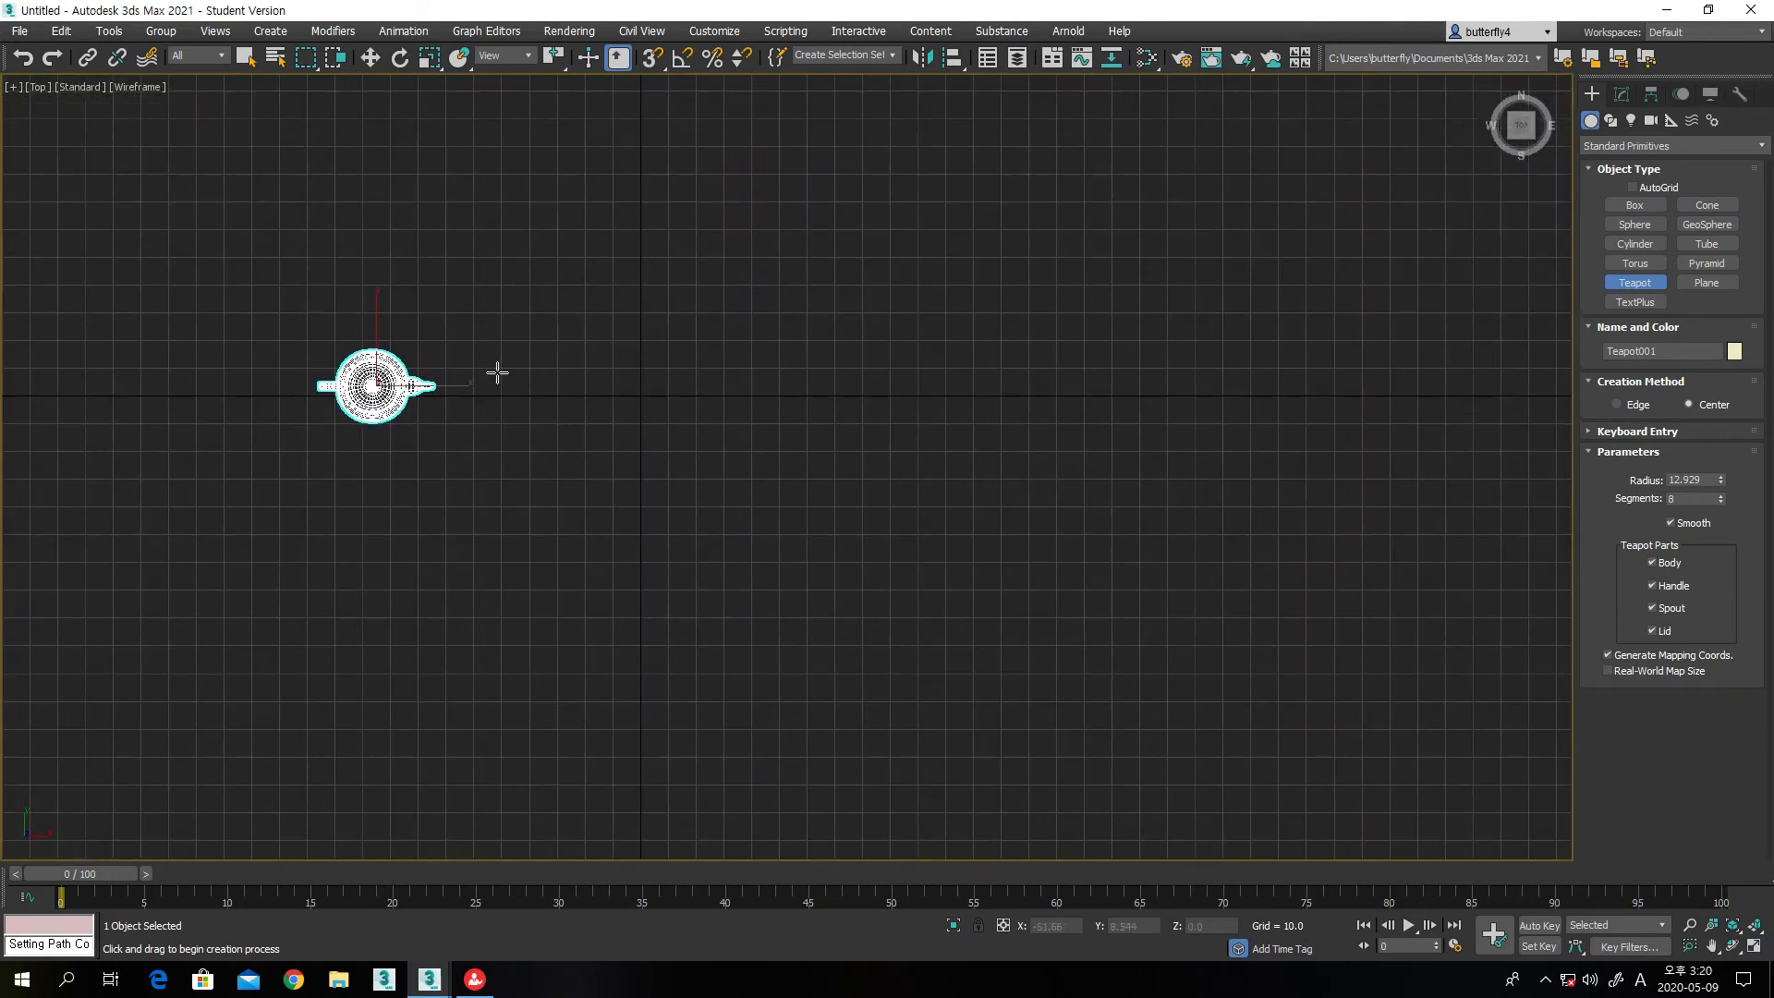
pyautogui.click(1610, 120)
pyautogui.click(1638, 219)
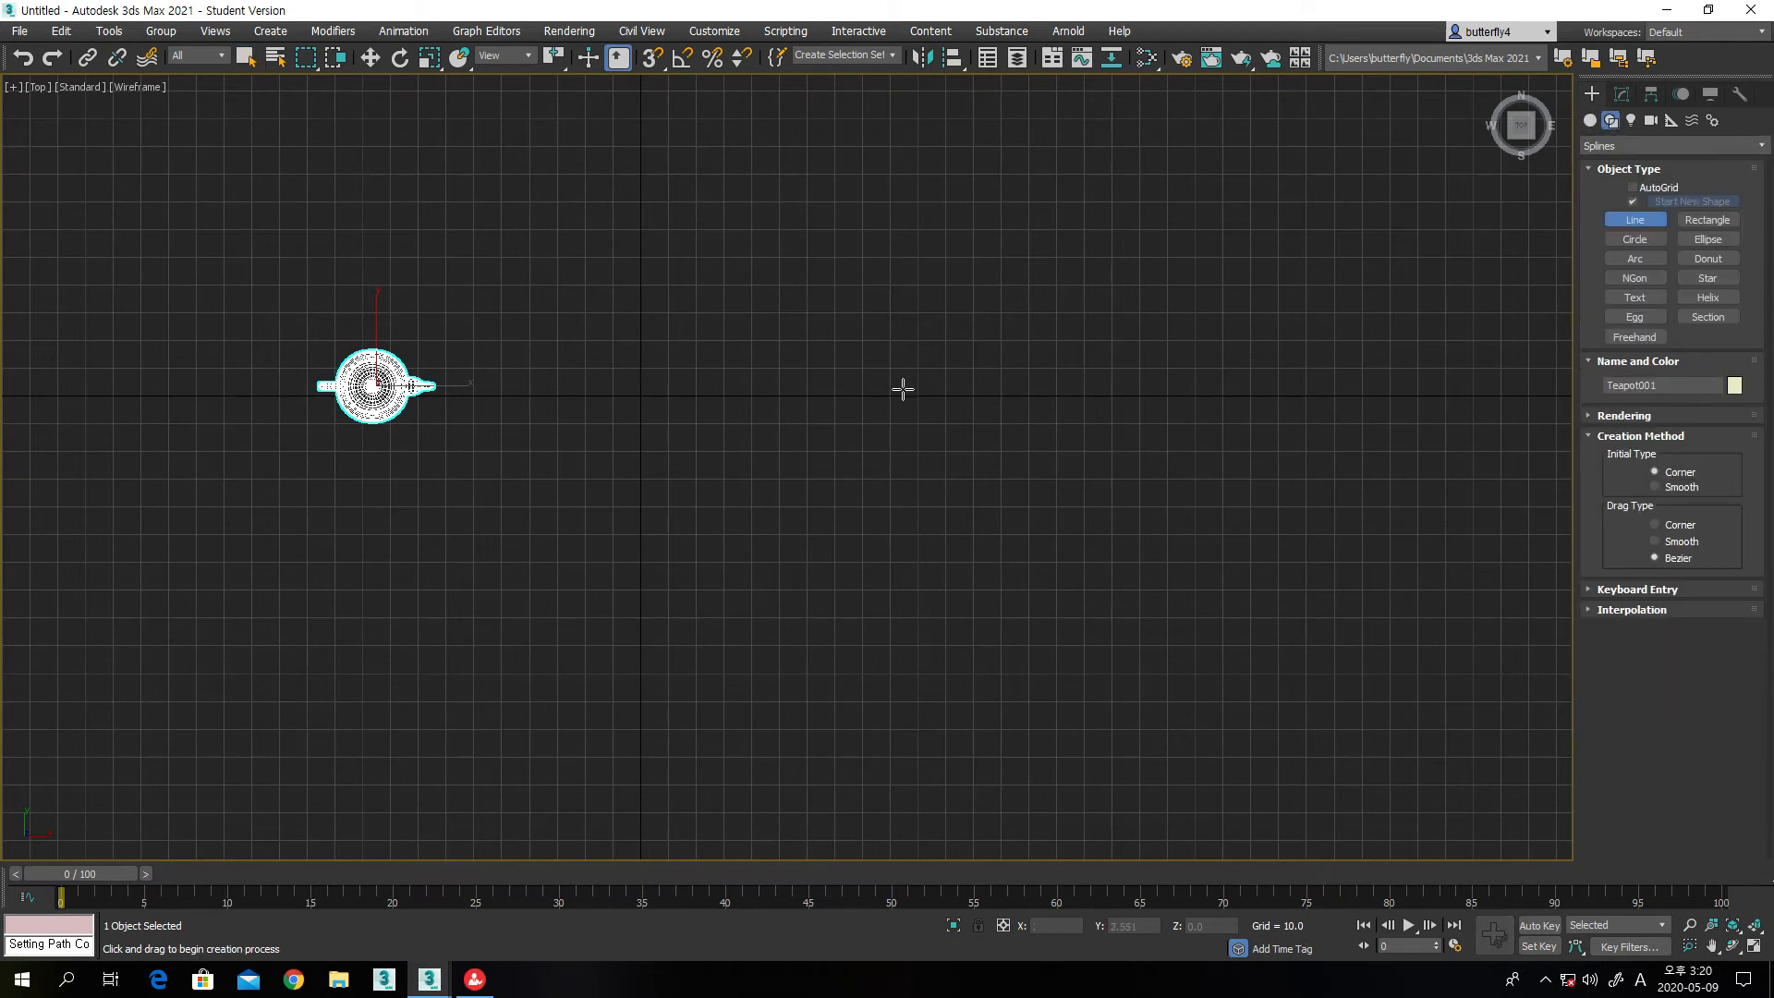
pyautogui.click(503, 386)
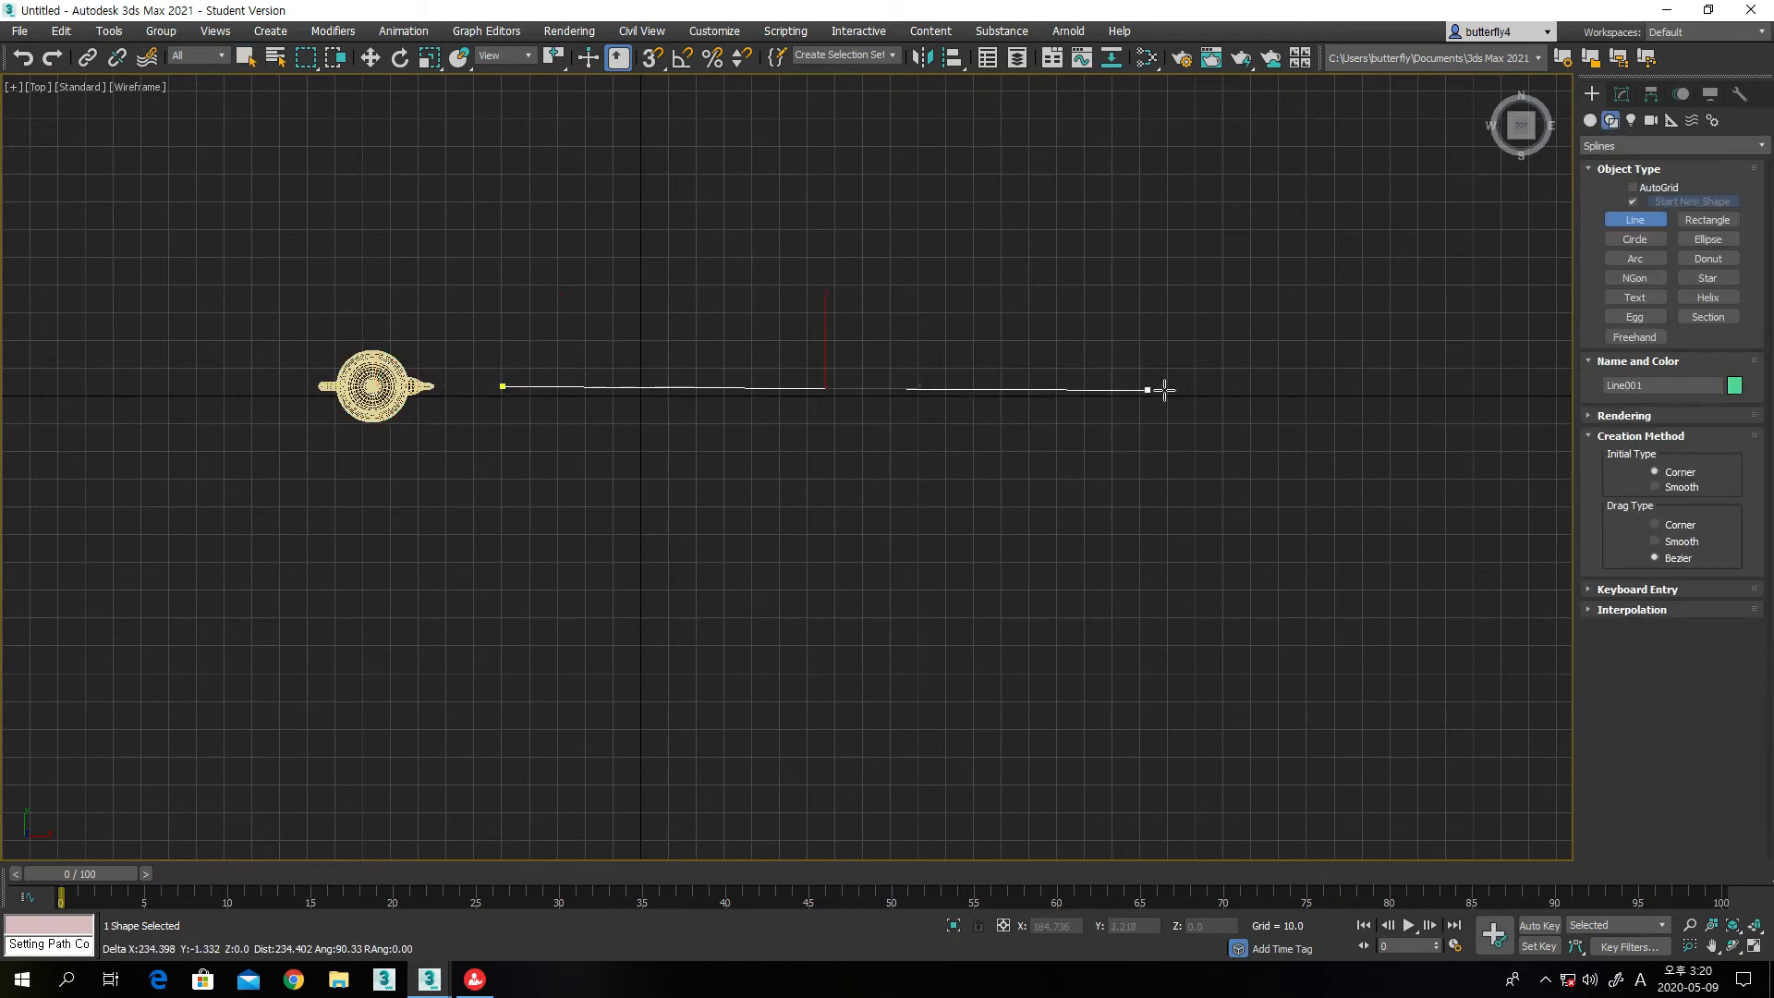
pyautogui.click(1350, 388)
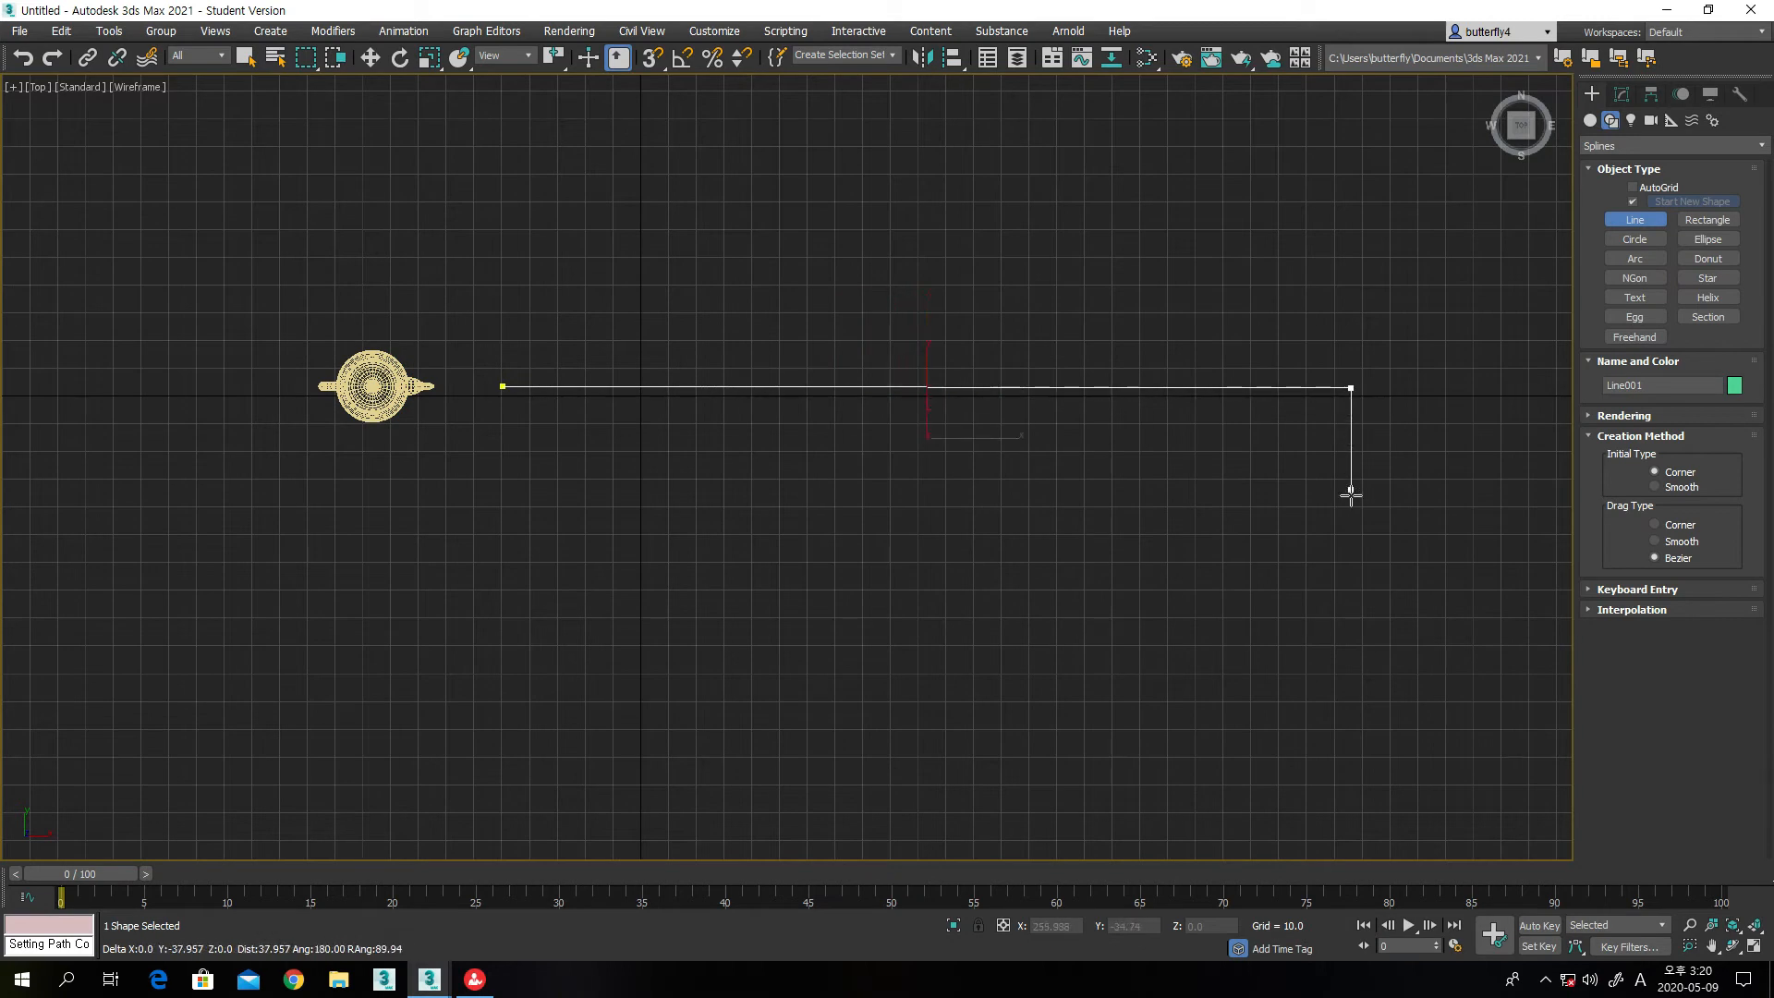
pyautogui.click(1351, 748)
pyautogui.rightClick(1406, 756)
pyautogui.moveTo(1432, 612); pyautogui.dragTo(1232, 476, button='middle')
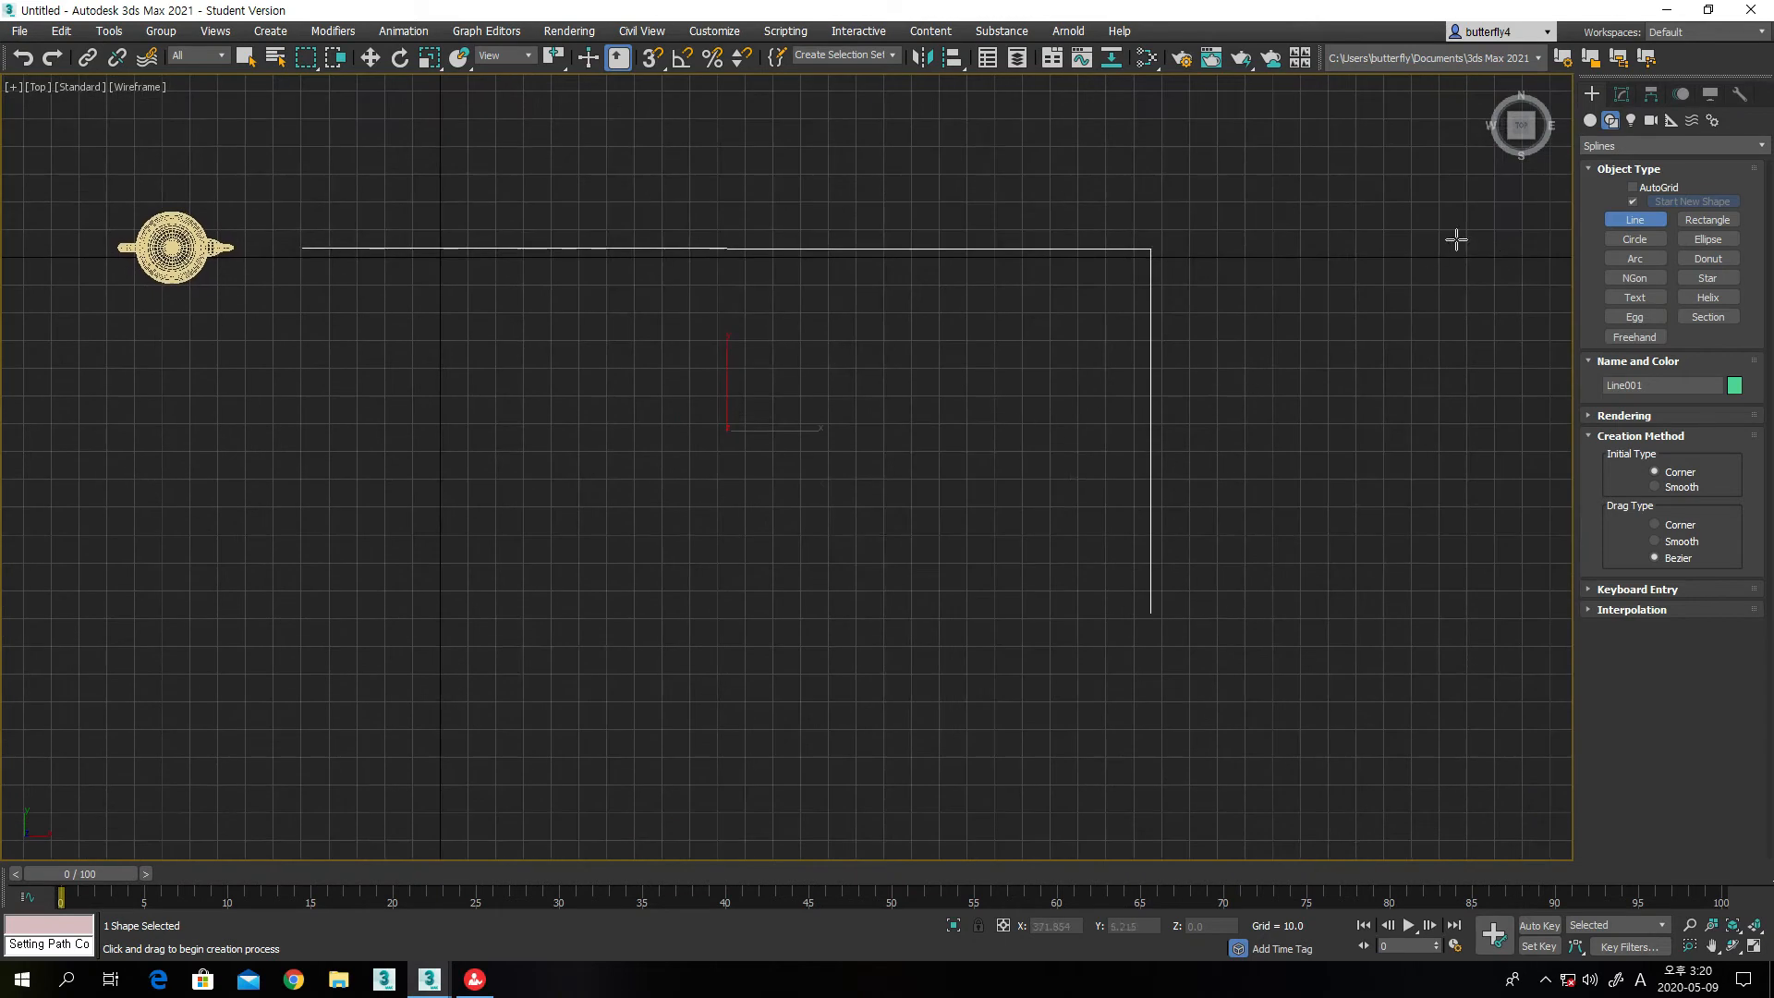
# Move the line's lower end vertex straight down to about Y -226 to lengthen the vertical segment
pyautogui.click(1622, 95)
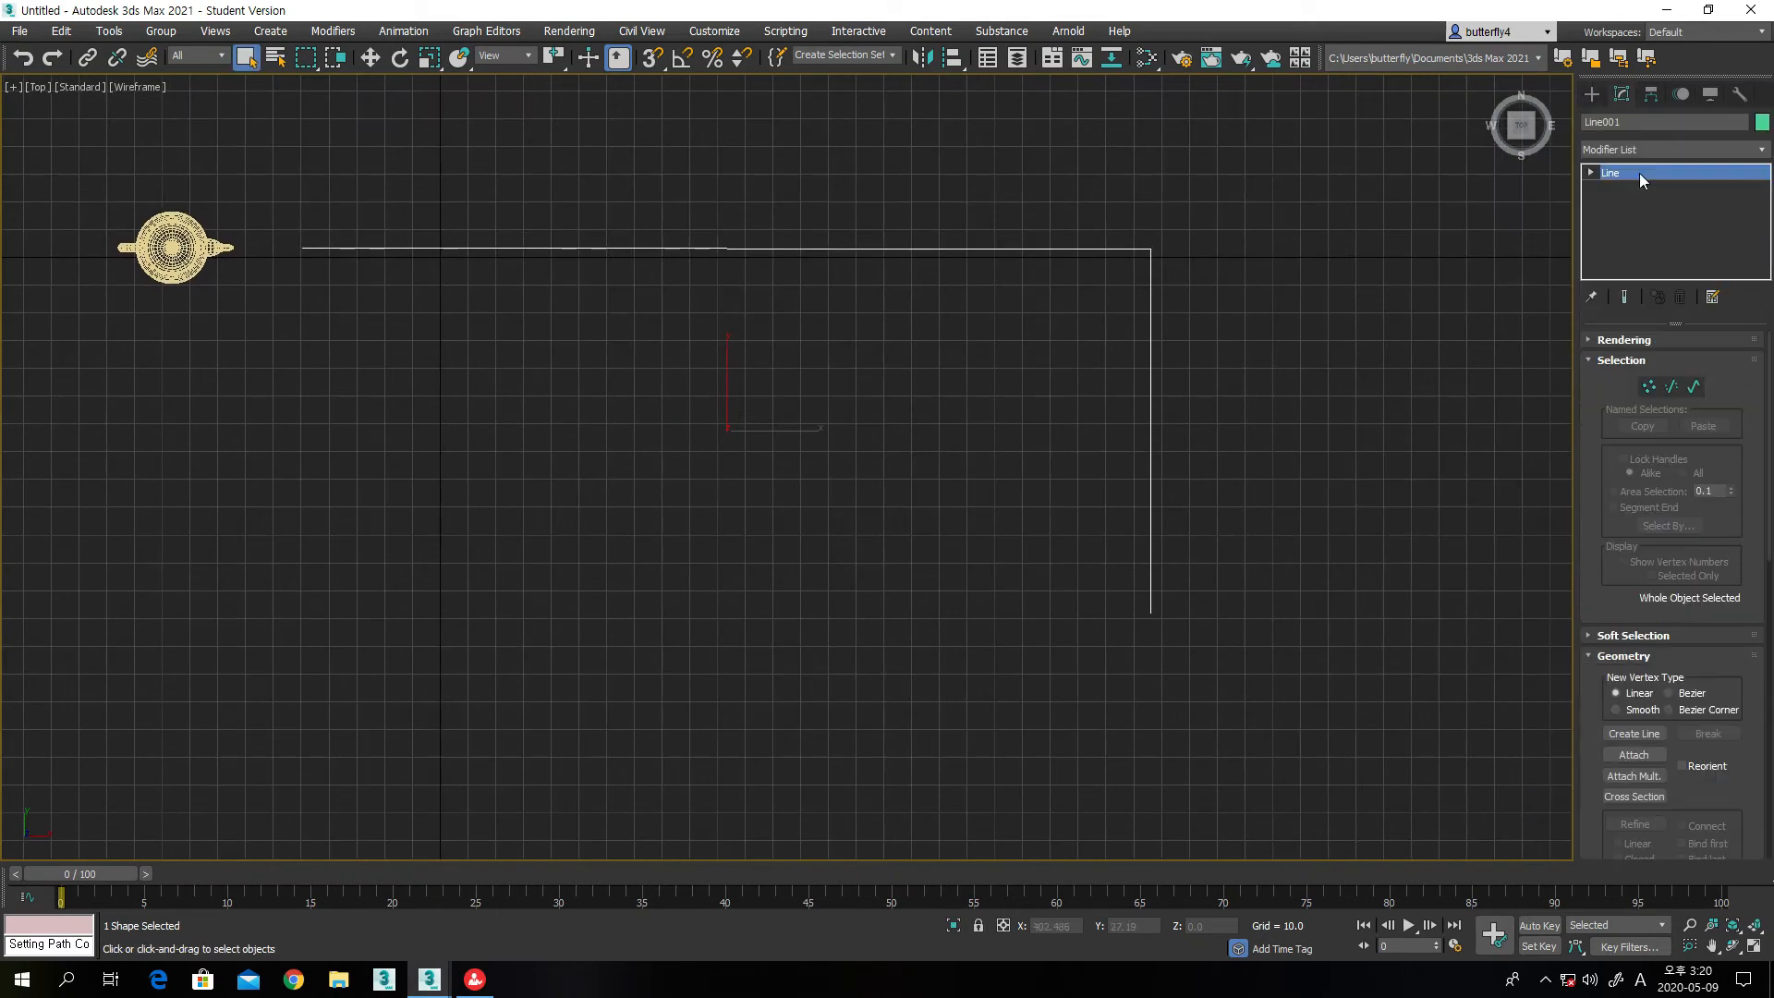
pyautogui.click(1651, 387)
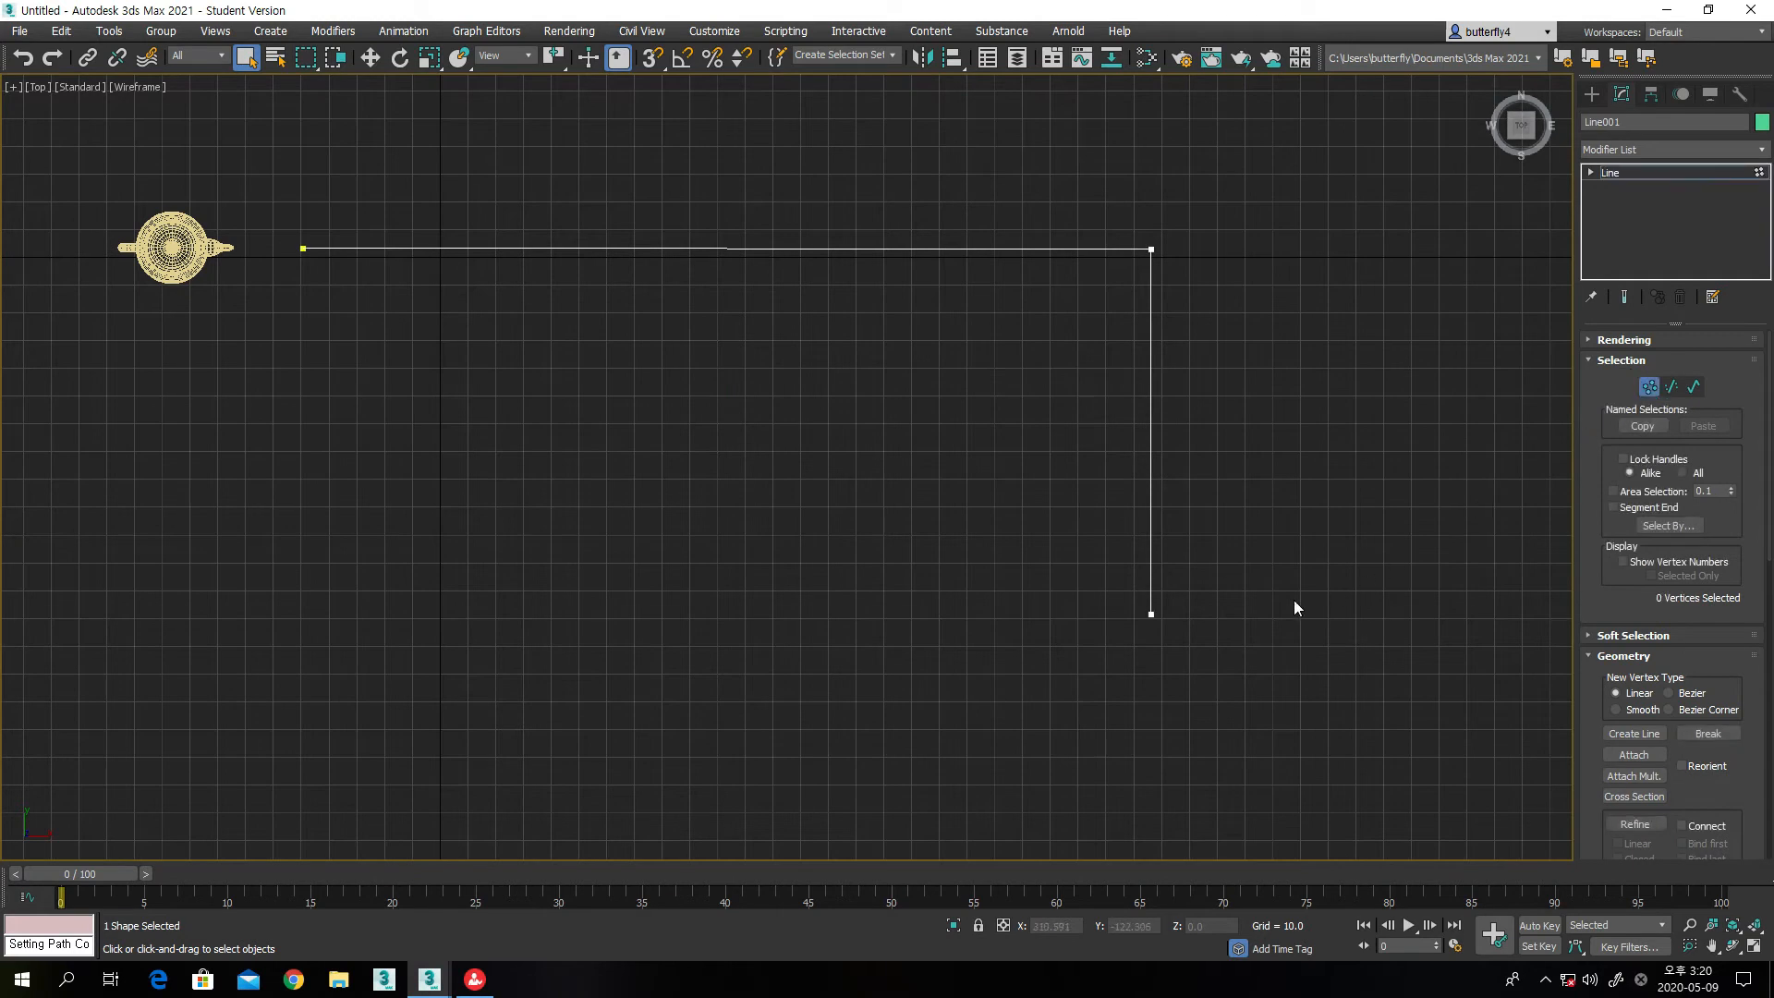
pyautogui.click(1151, 614)
pyautogui.click(1156, 662)
pyautogui.click(1152, 613)
pyautogui.click(370, 58)
pyautogui.moveTo(1151, 547); pyautogui.dragTo(1148, 801)
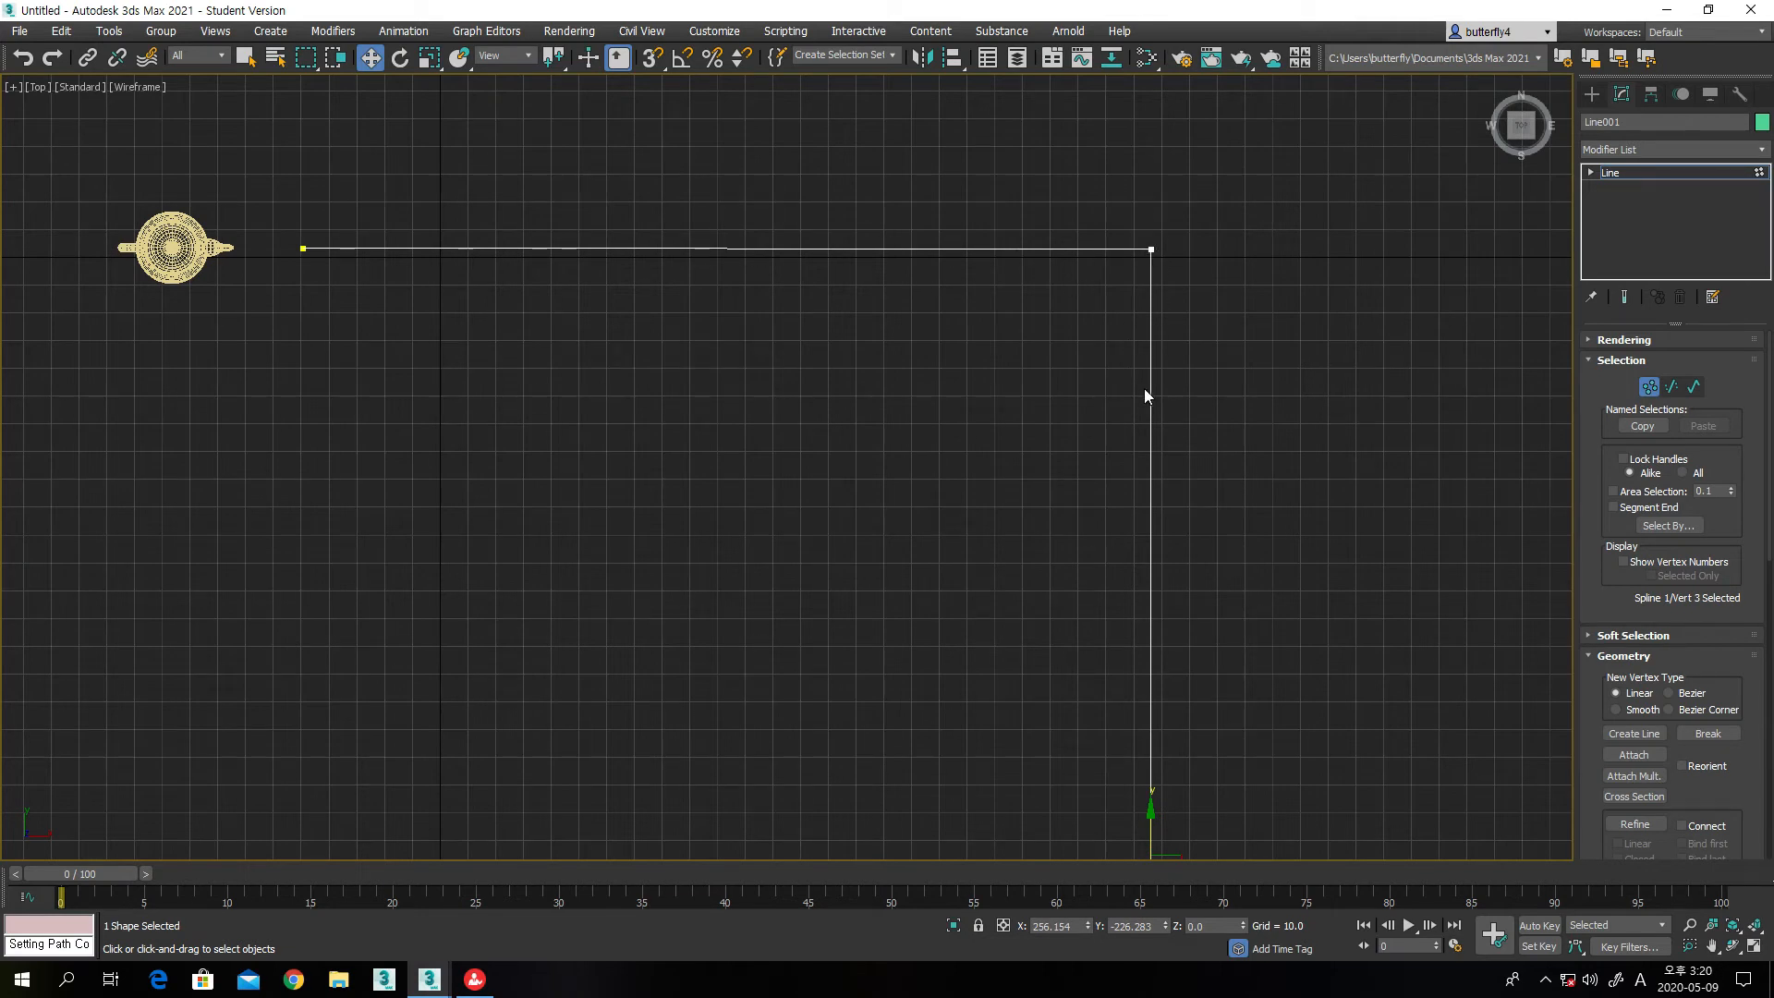
# Fillet the line's corner vertex into a large rounded bend
pyautogui.click(1150, 248)
pyautogui.scroll(-5, 1610, 691)
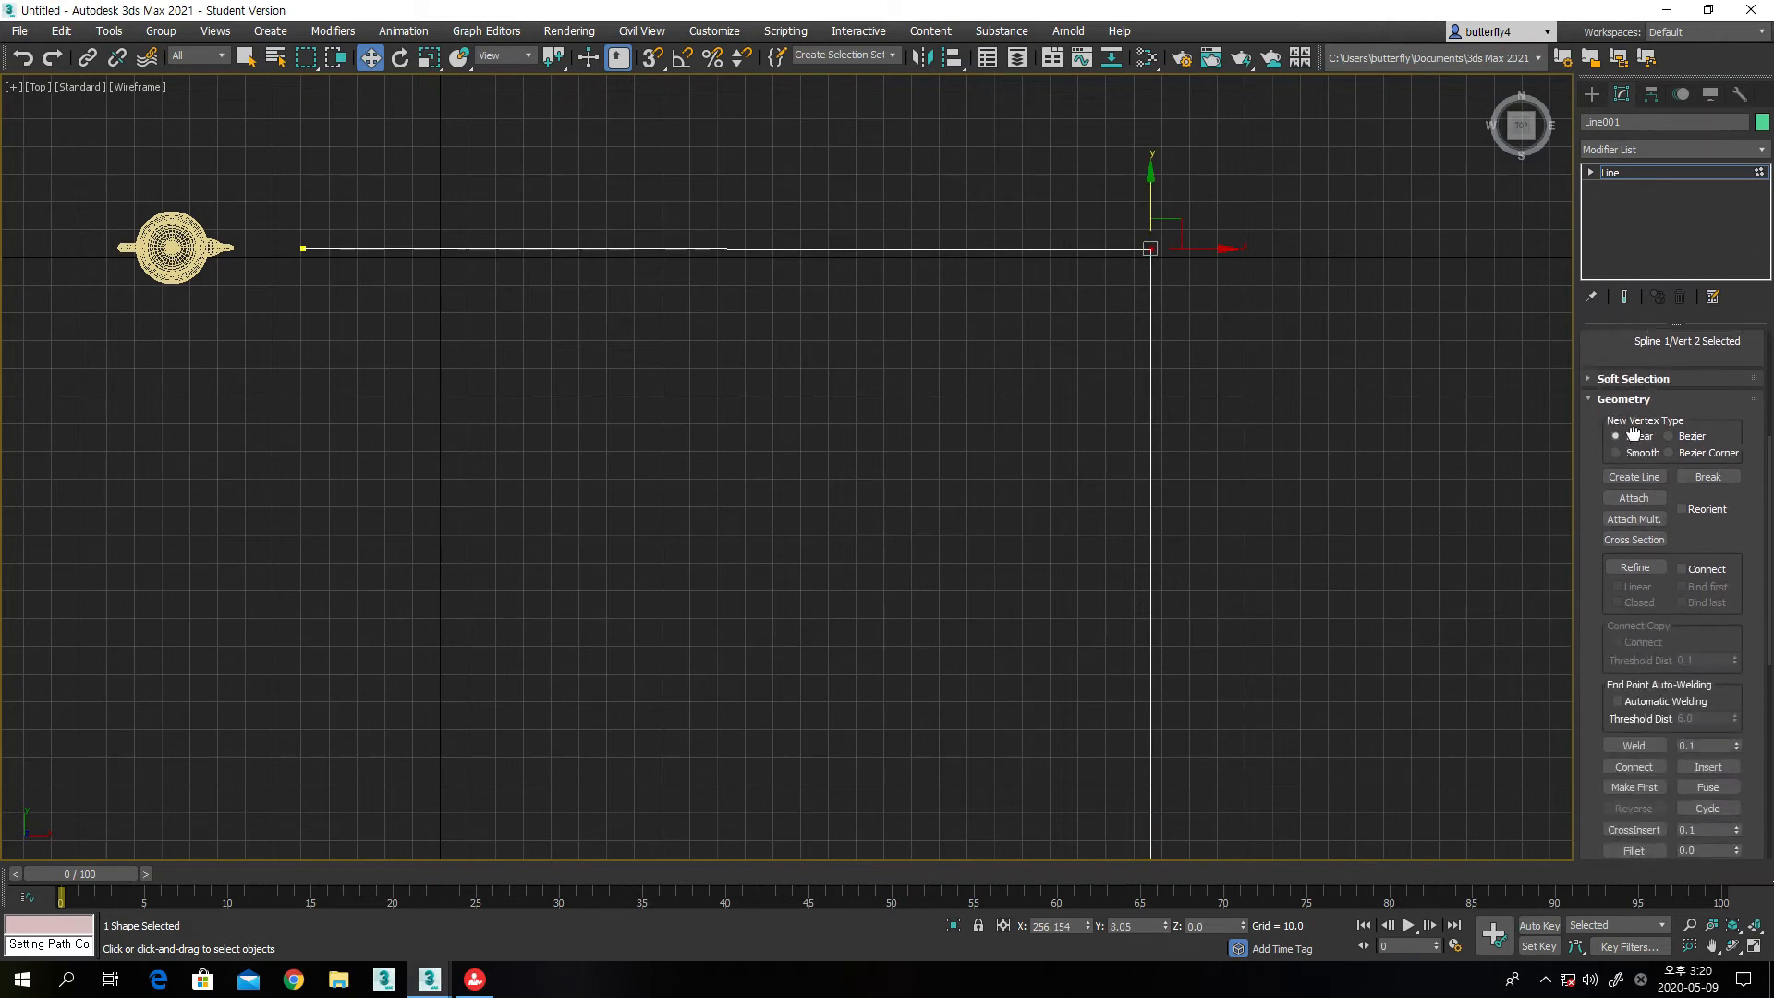
pyautogui.click(1641, 644)
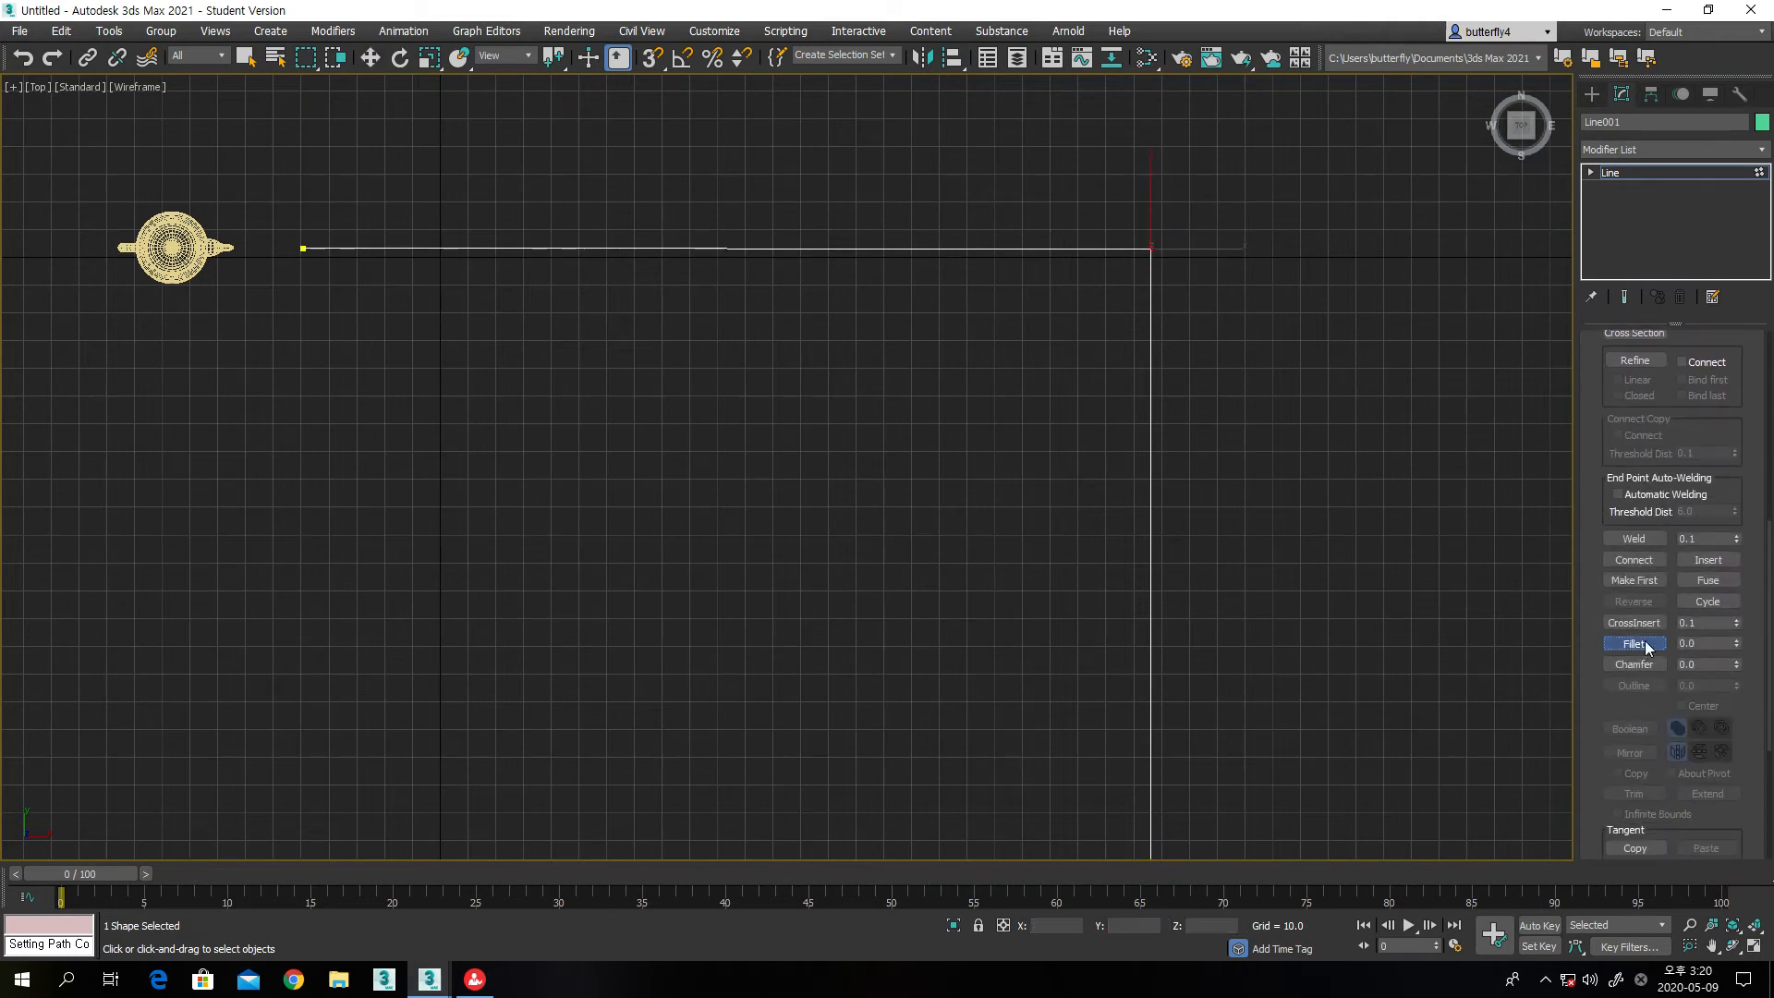
pyautogui.moveTo(1153, 250); pyautogui.dragTo(1223, 28)
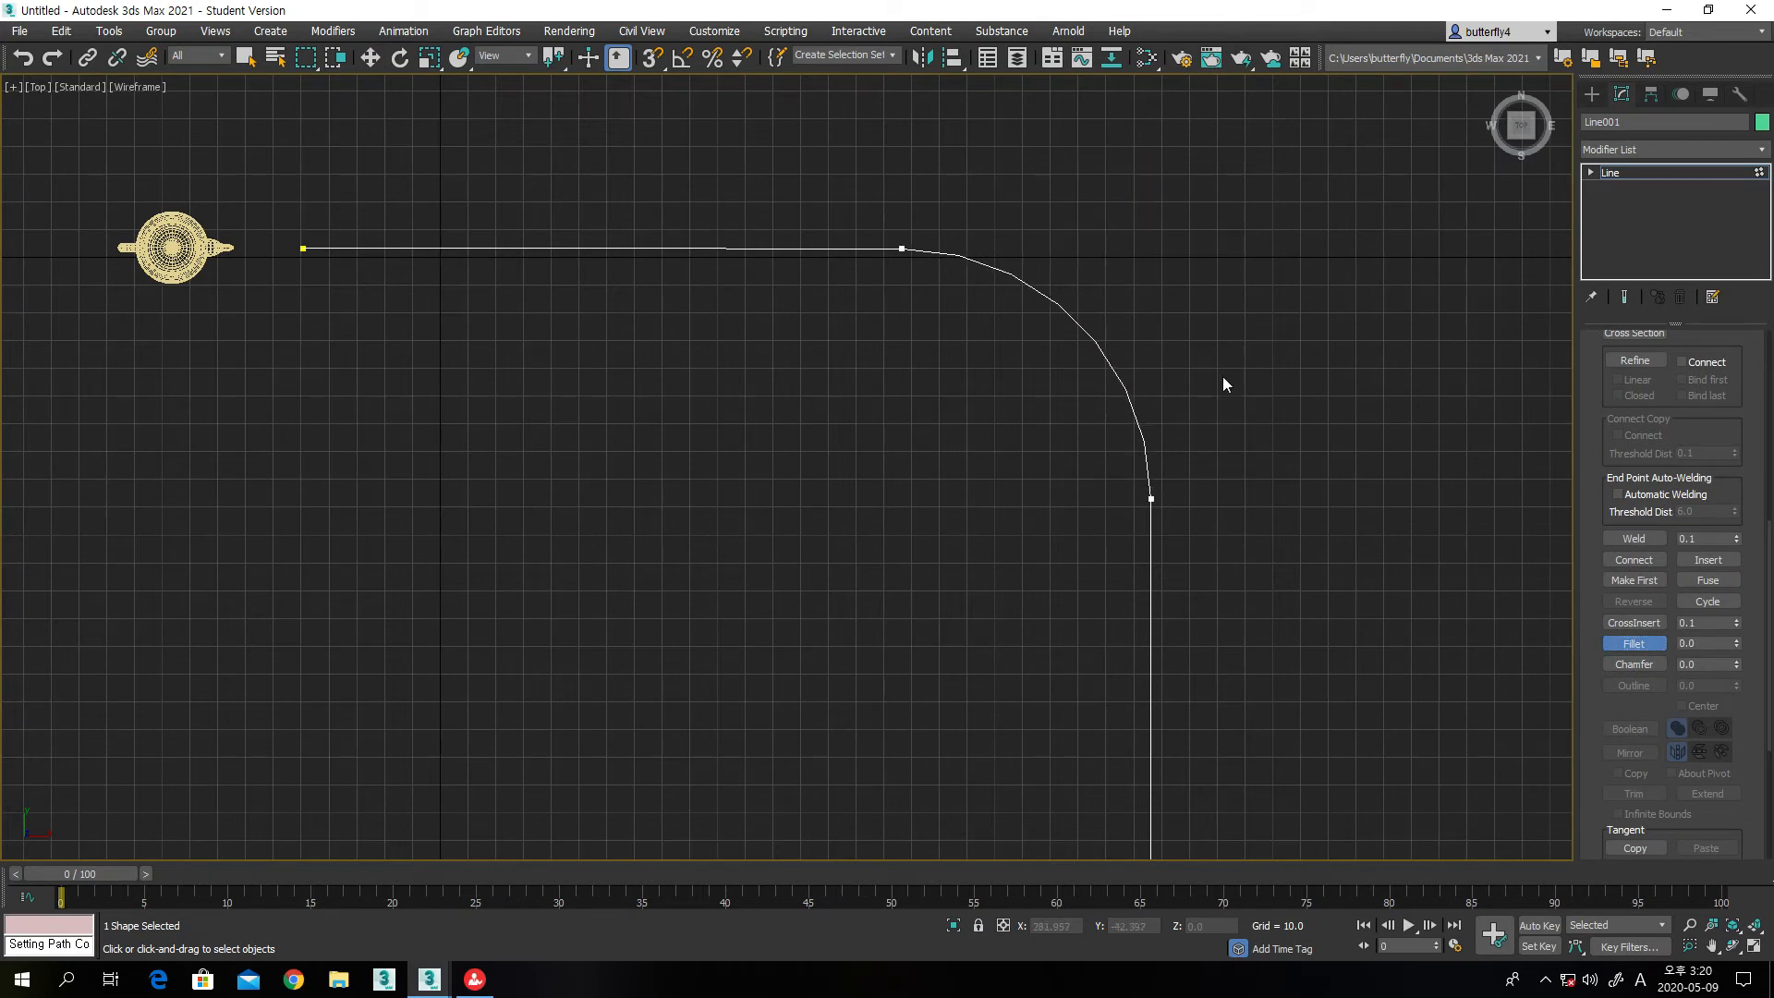
pyautogui.moveTo(1228, 382); pyautogui.dragTo(1233, 312, button='middle')
pyautogui.scroll(-3, 1232, 317)
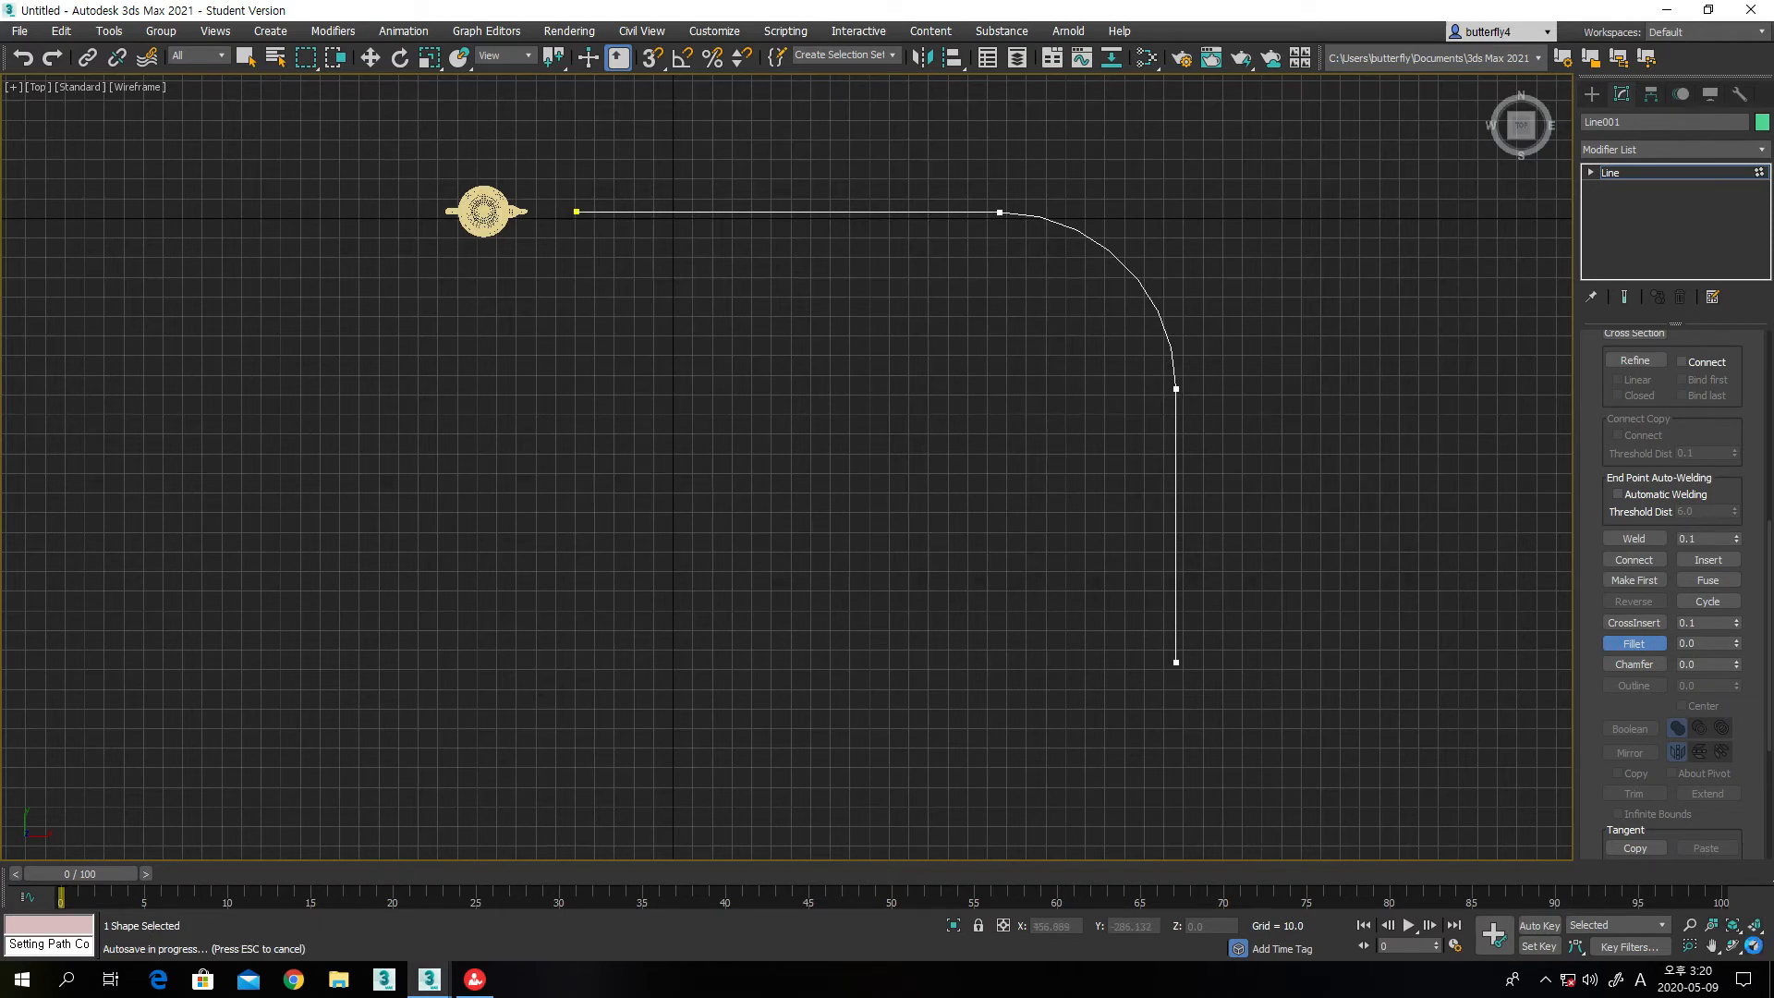
# Maximize the Perspective view with the teapot and whole line in frame, and leave vertex editing of the line
pyautogui.click(1754, 946)
pyautogui.scroll(-5, 1303, 672)
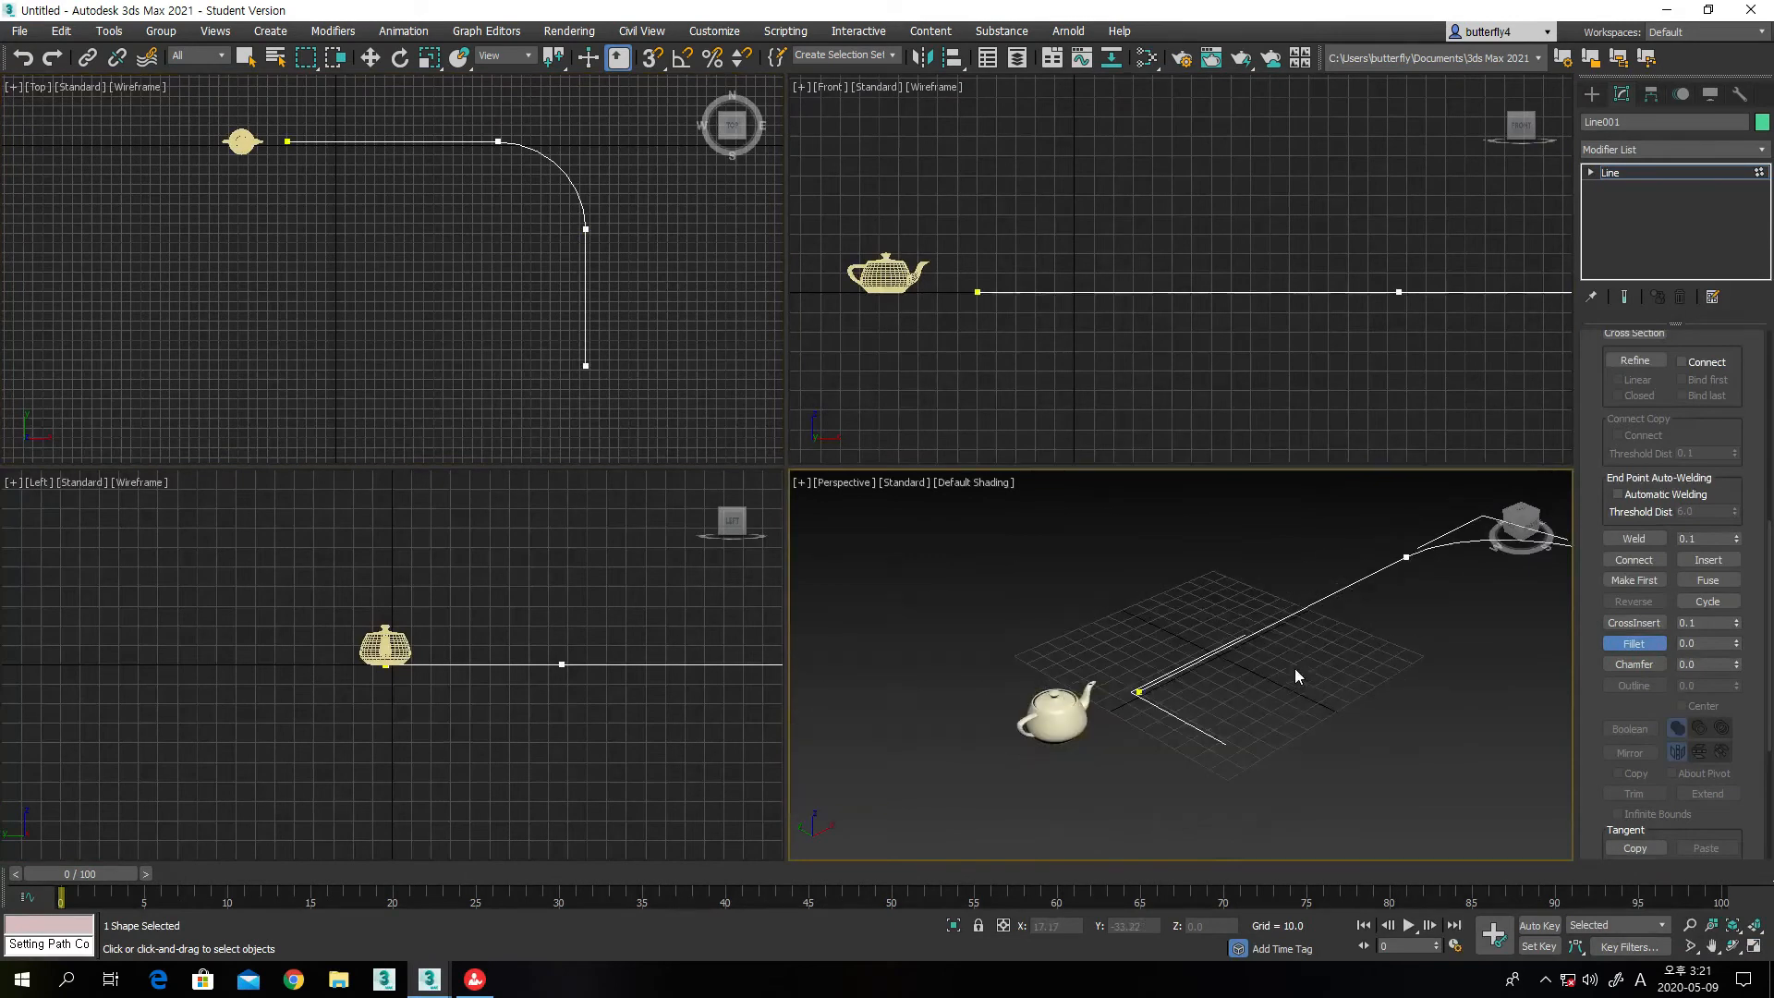
pyautogui.moveTo(1300, 661); pyautogui.dragTo(1133, 662, button='middle')
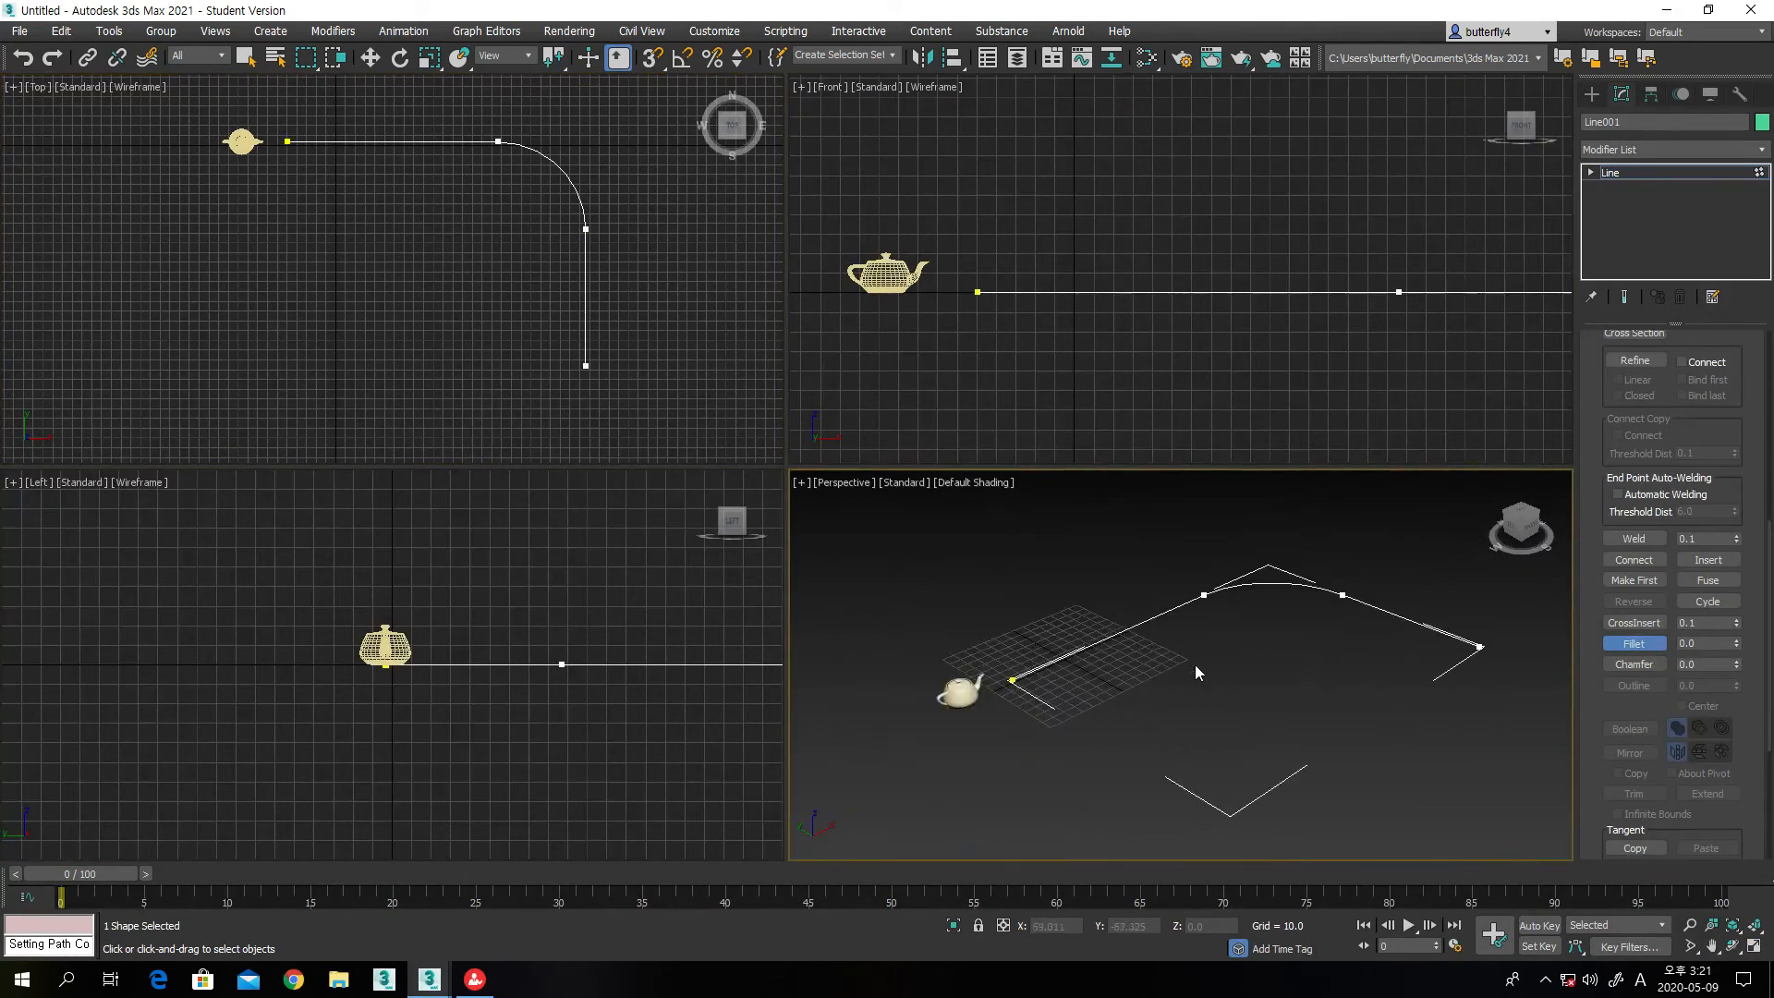
pyautogui.click(1754, 946)
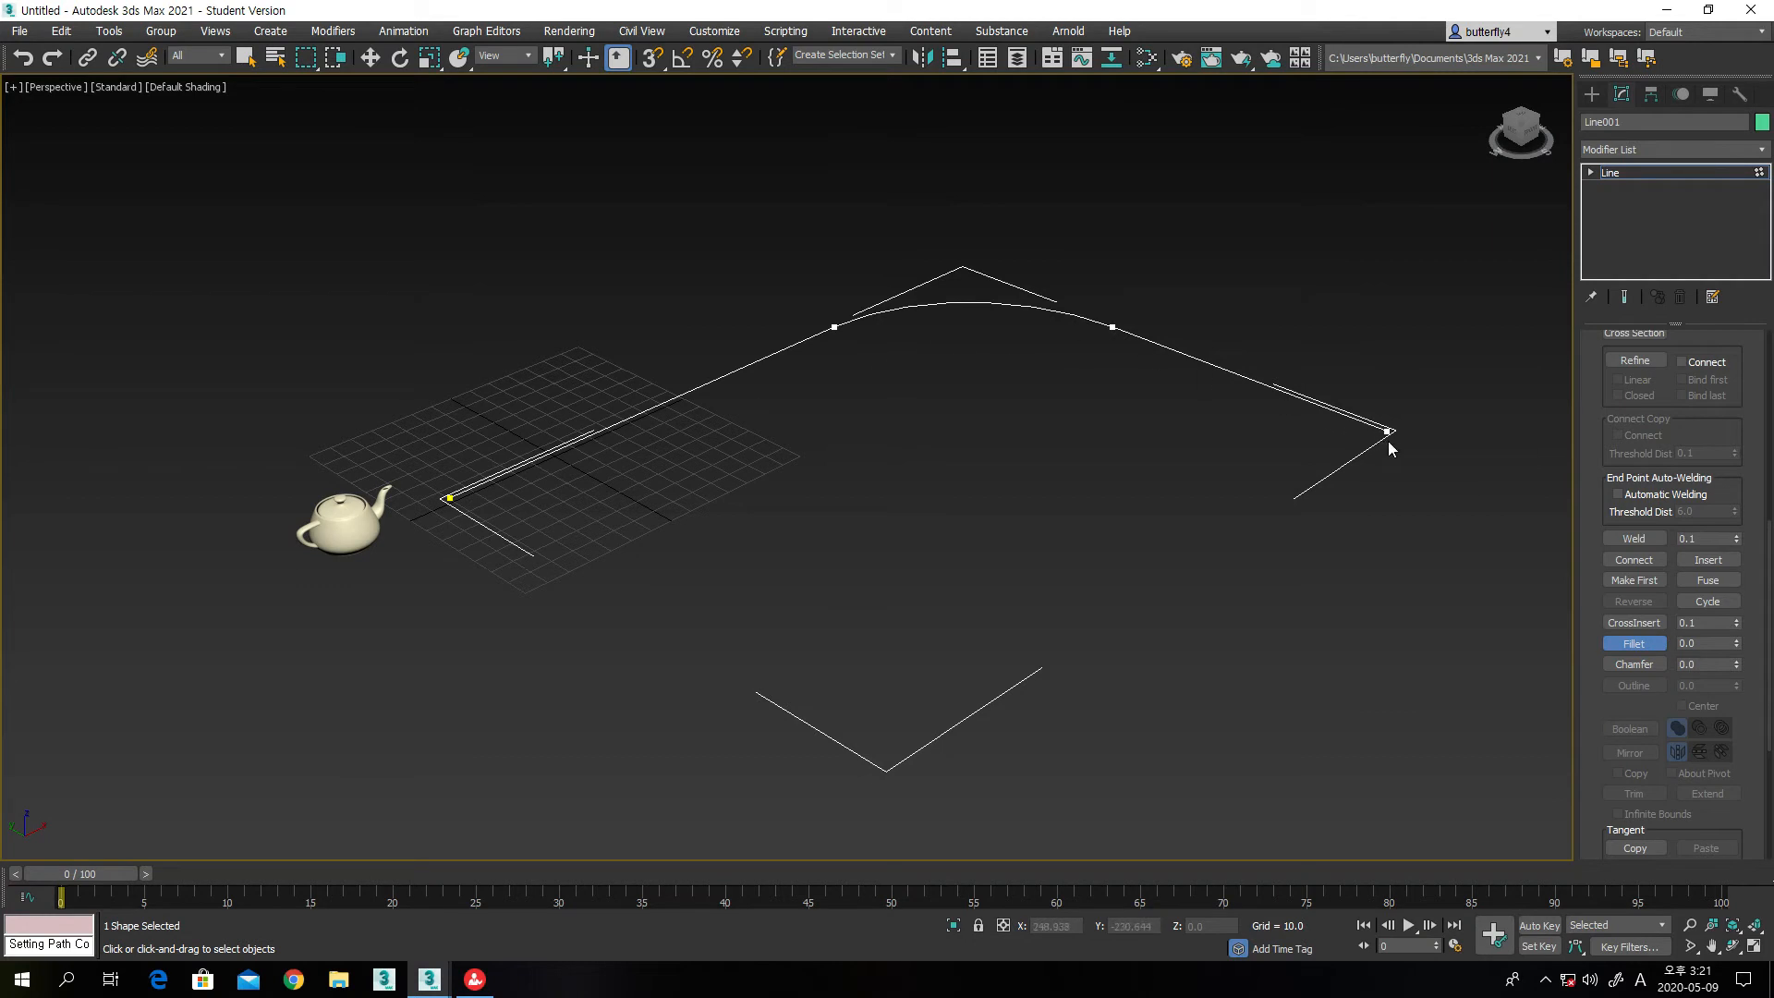
pyautogui.click(1634, 641)
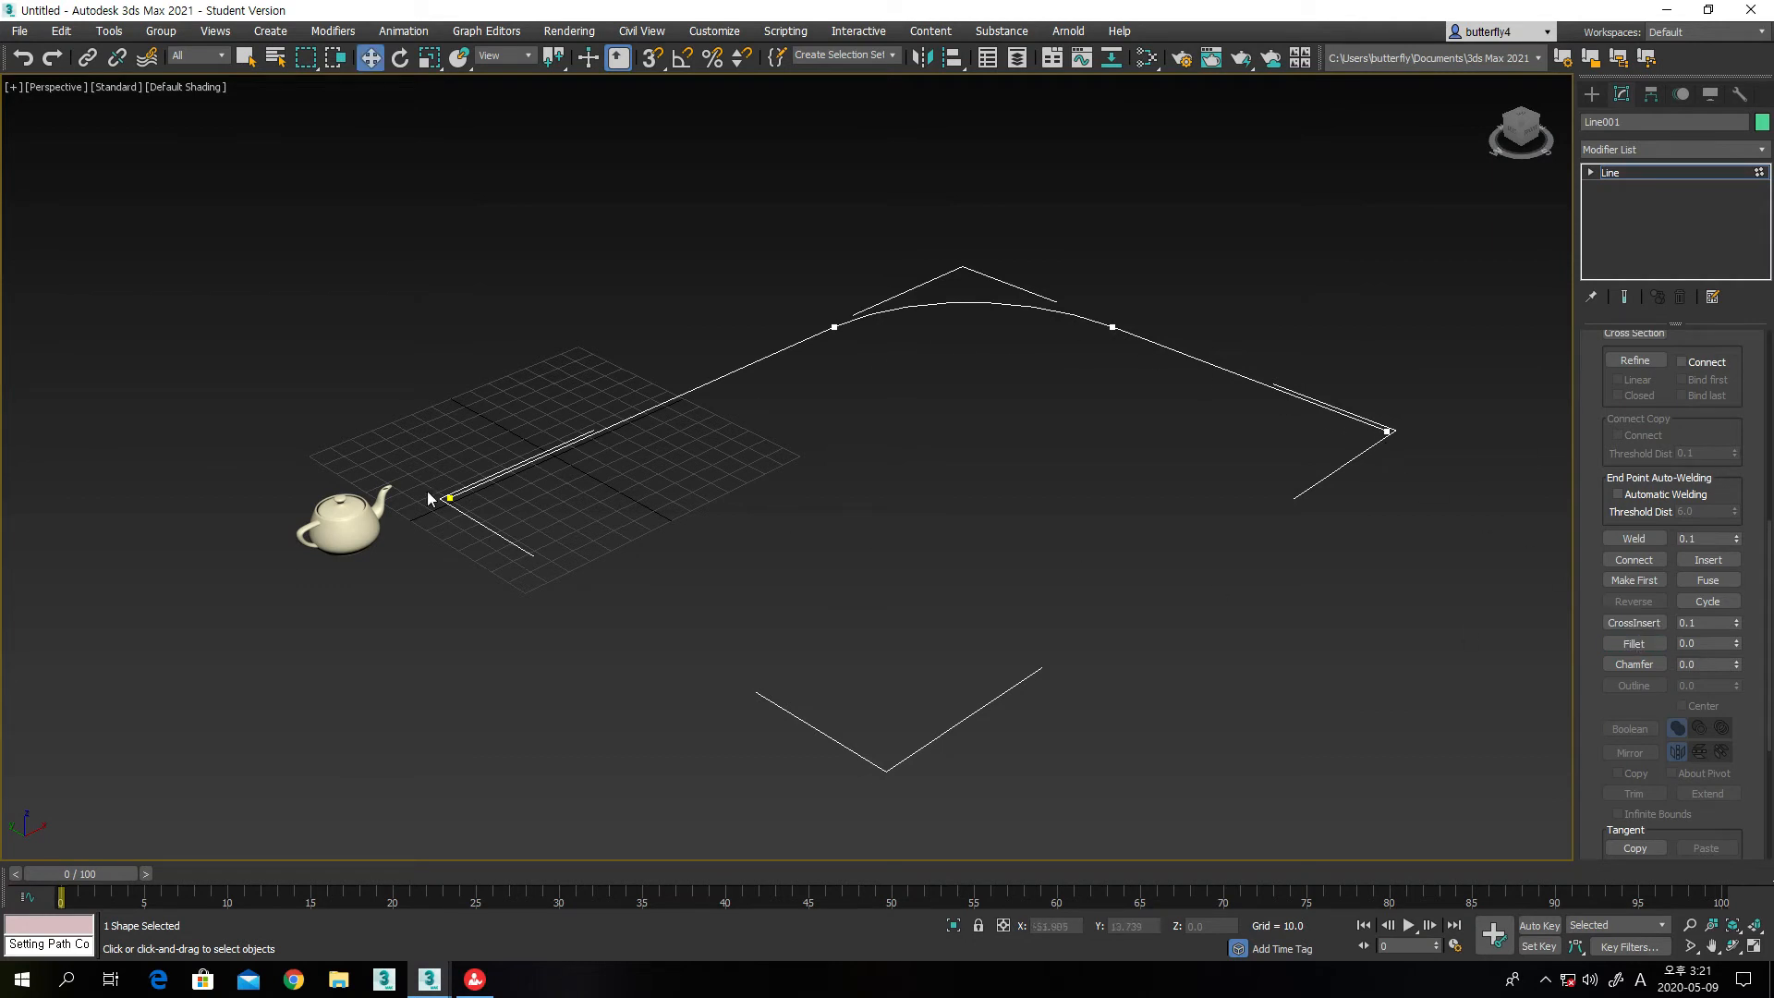
pyautogui.click(1591, 93)
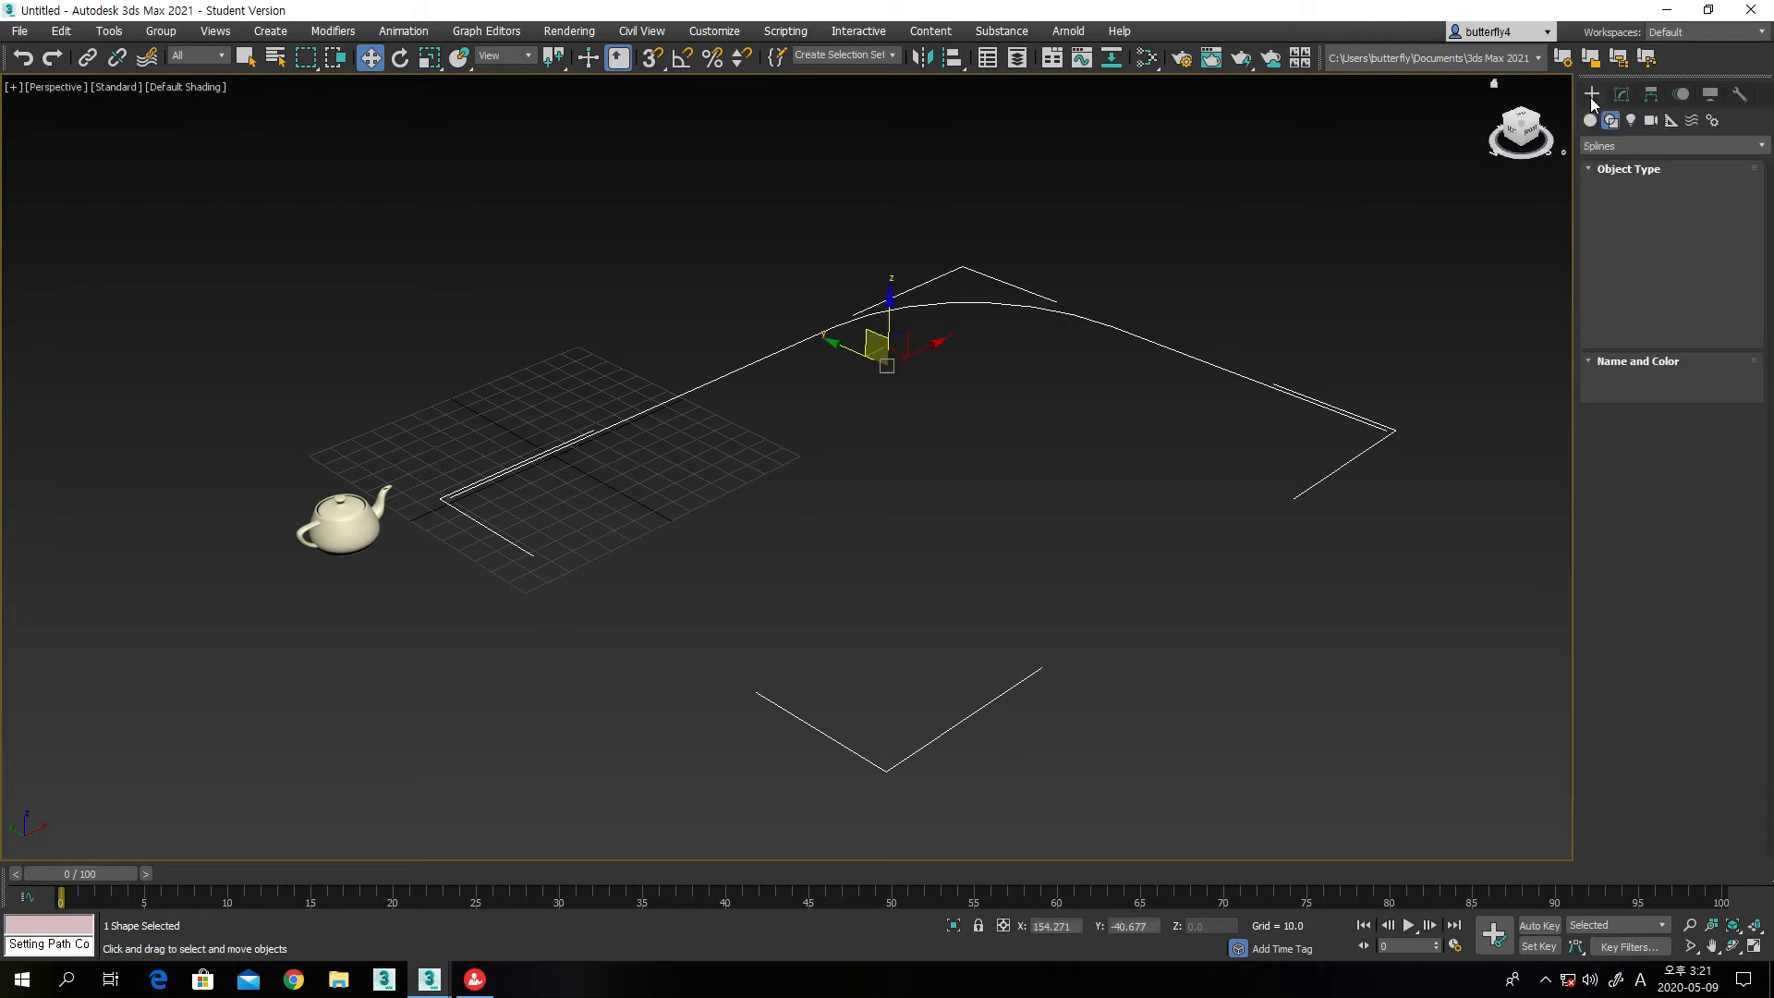
# Apply a Path Constraint to the teapot, using the rounded line as its path
pyautogui.click(337, 544)
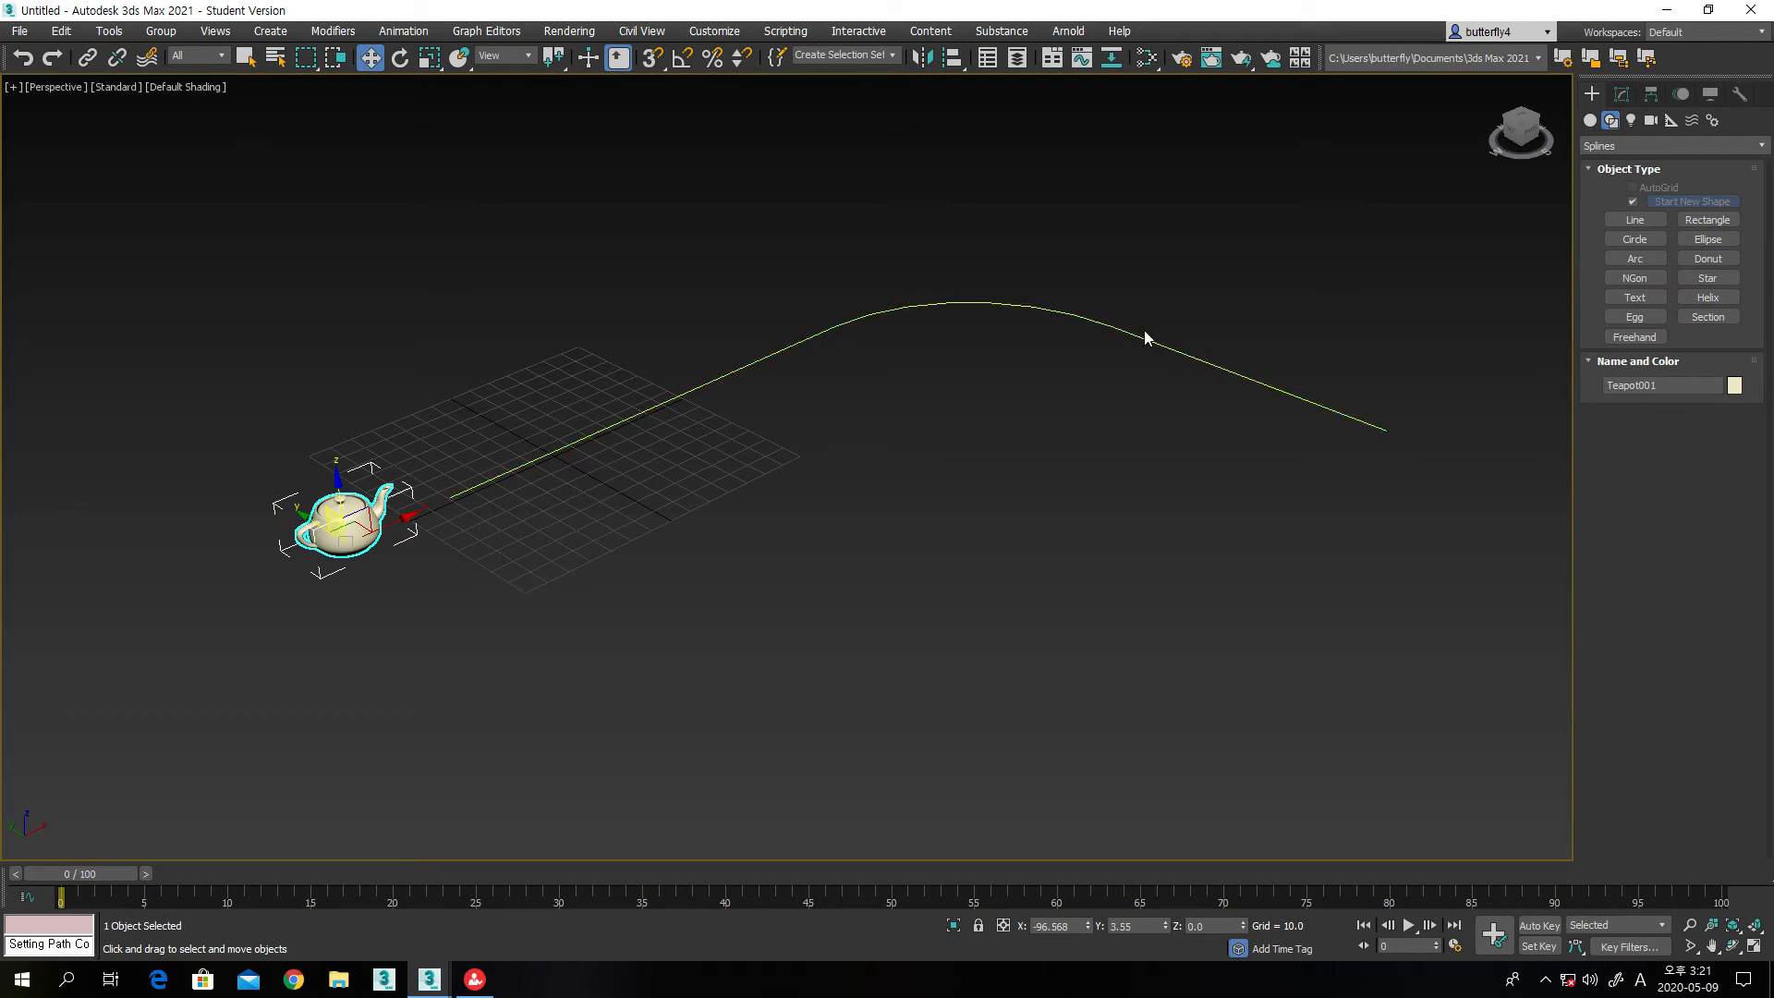
pyautogui.click(401, 35)
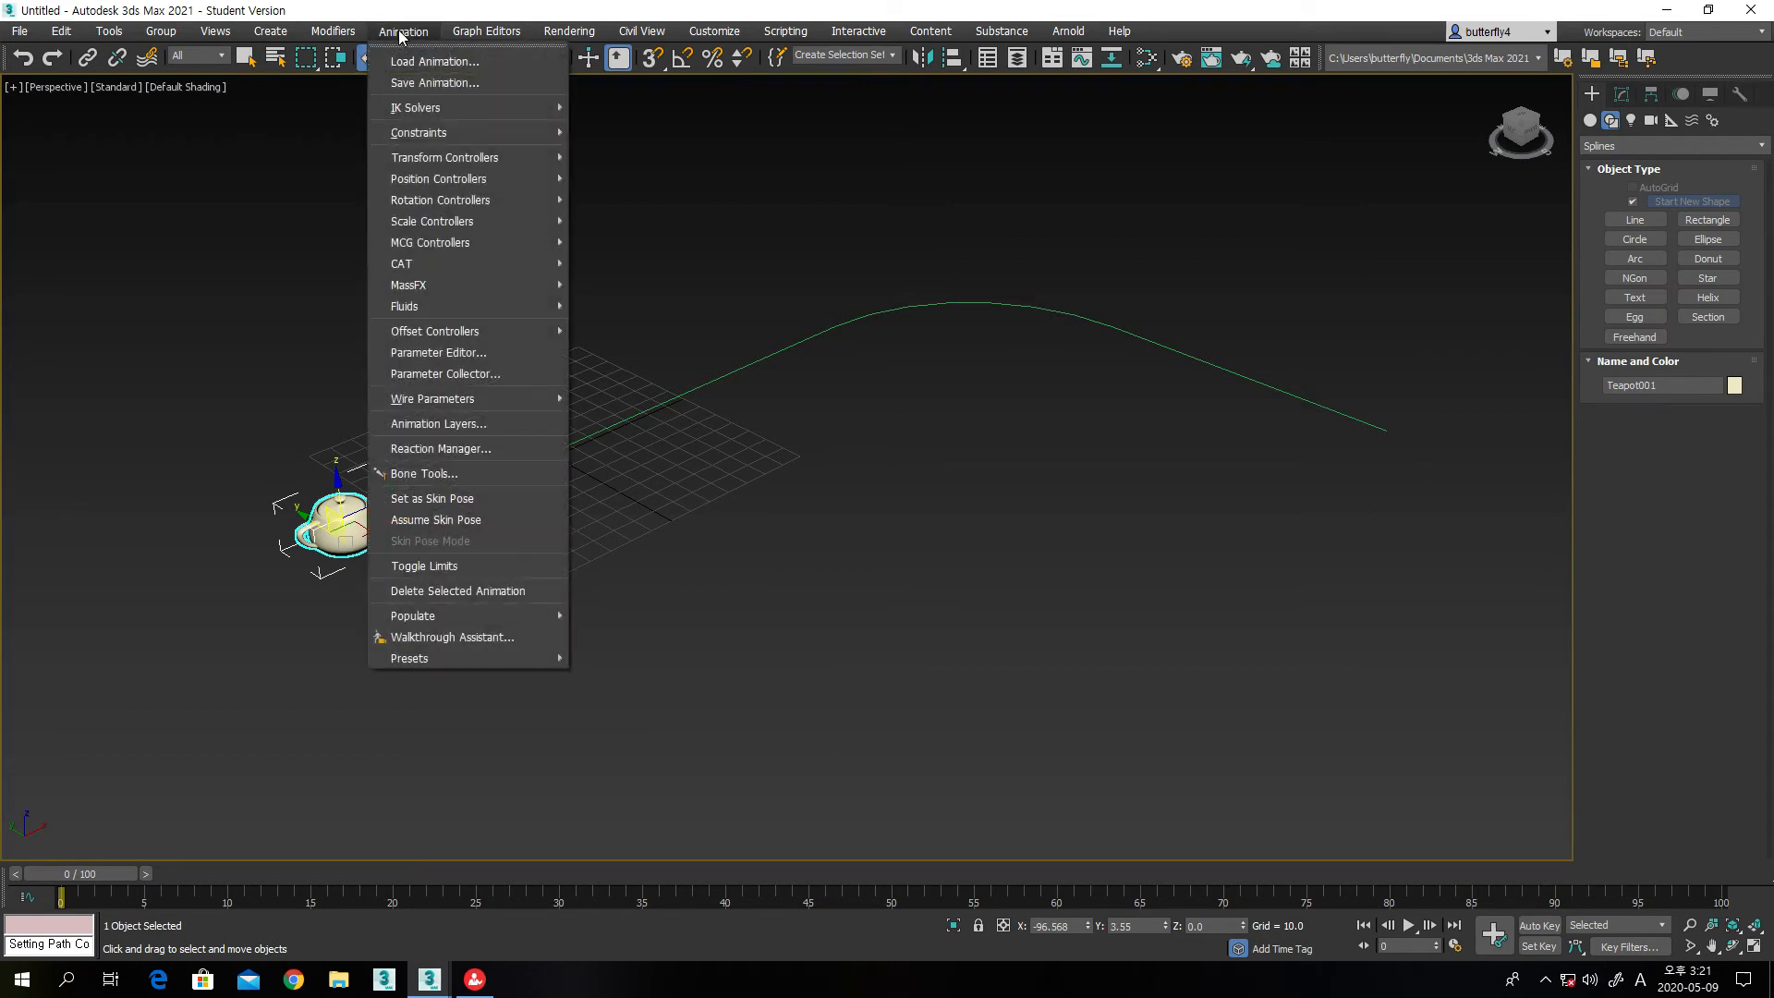
pyautogui.moveTo(403, 135)
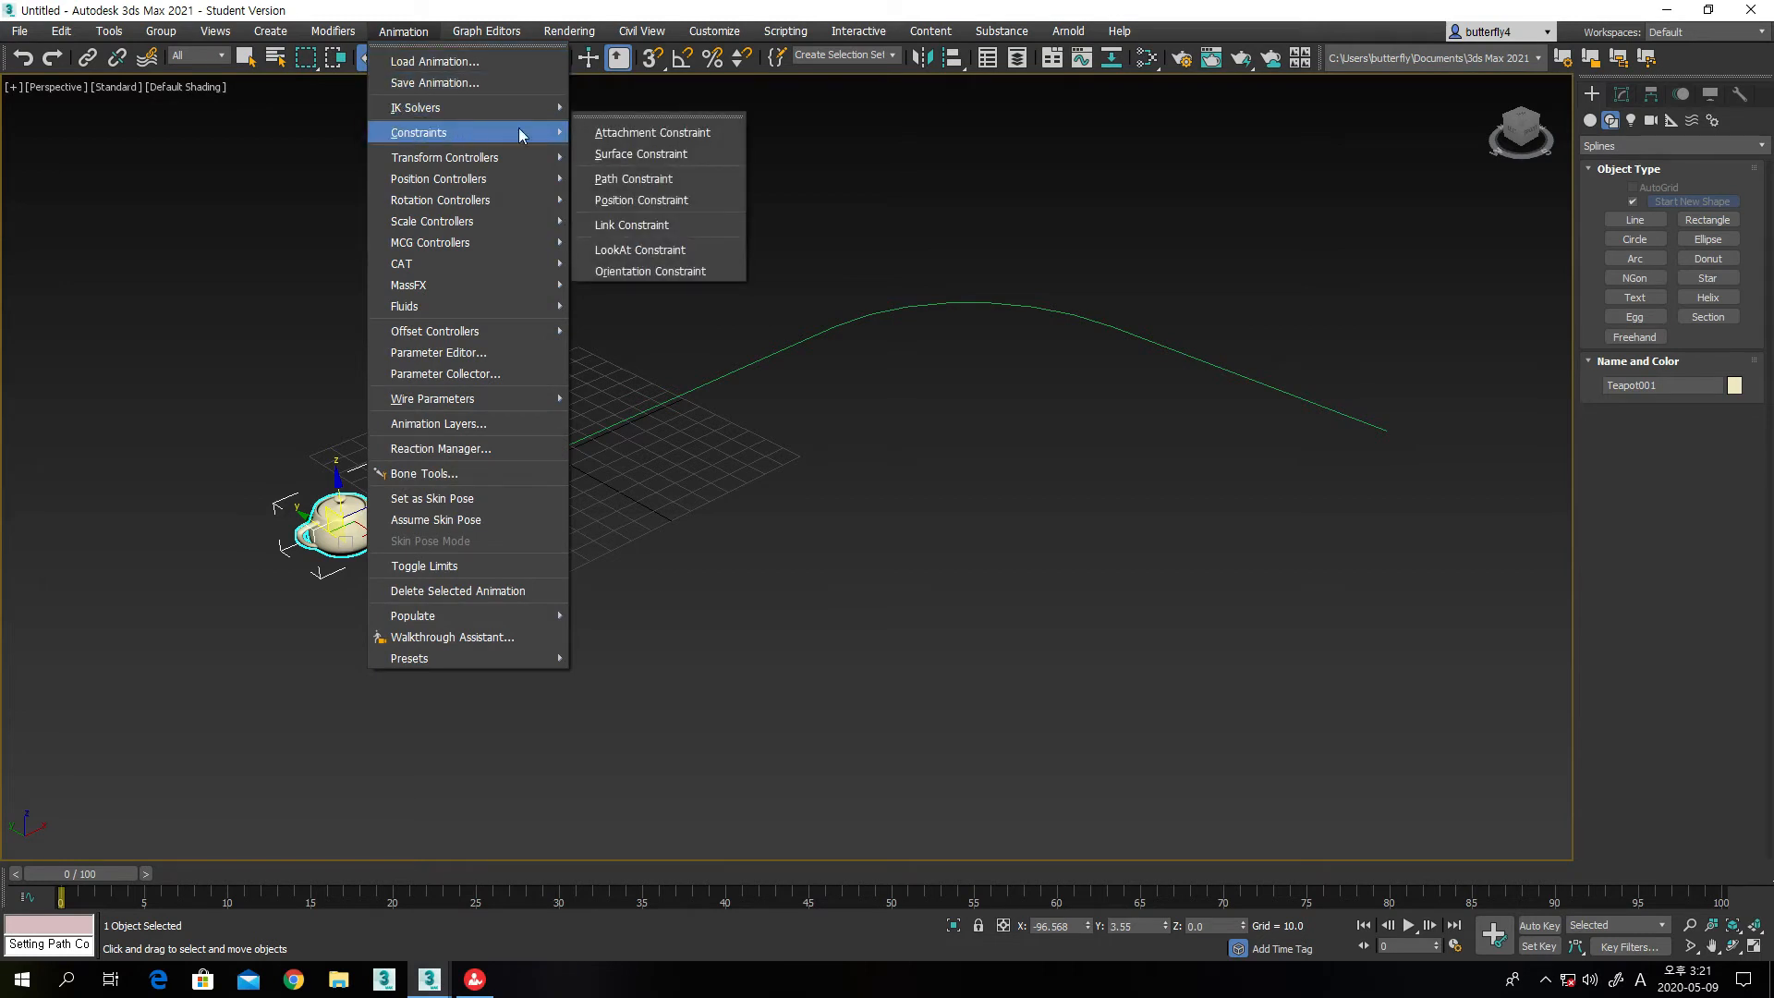
pyautogui.click(617, 181)
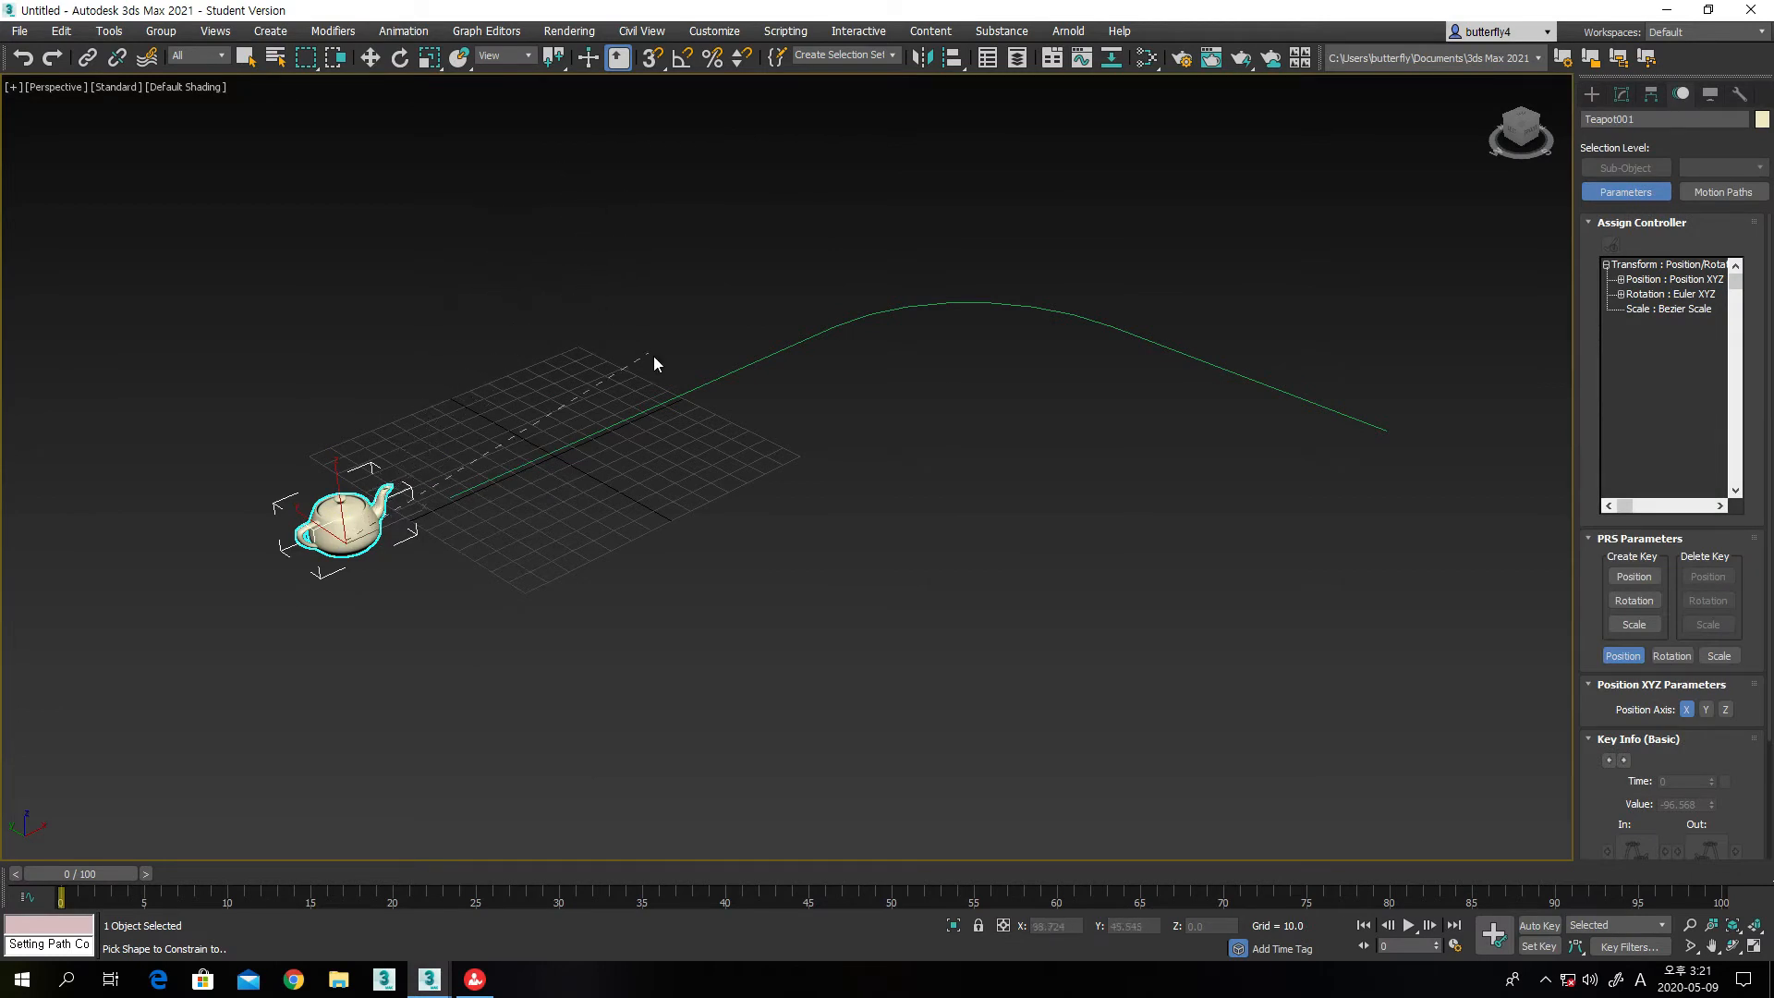
pyautogui.click(694, 392)
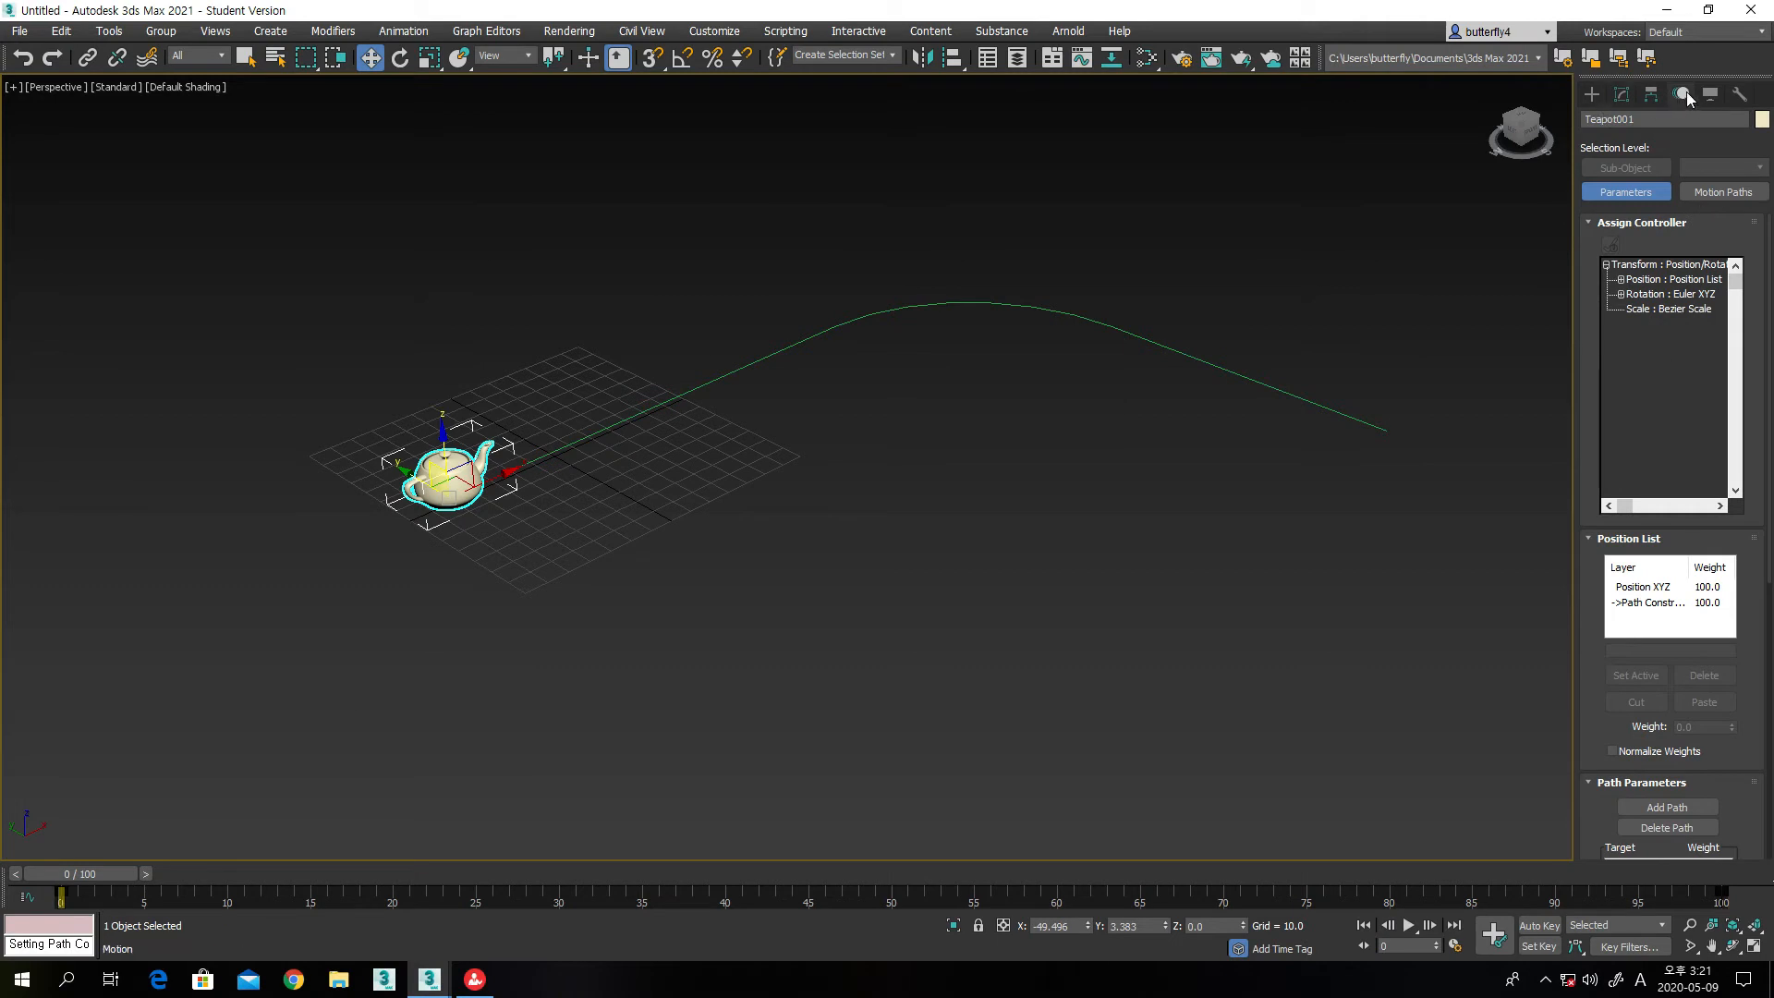
# Scrub through the timeline to check how the teapot travels along the line, and return to frame 0
pyautogui.moveTo(1588, 602); pyautogui.dragTo(1607, 243)
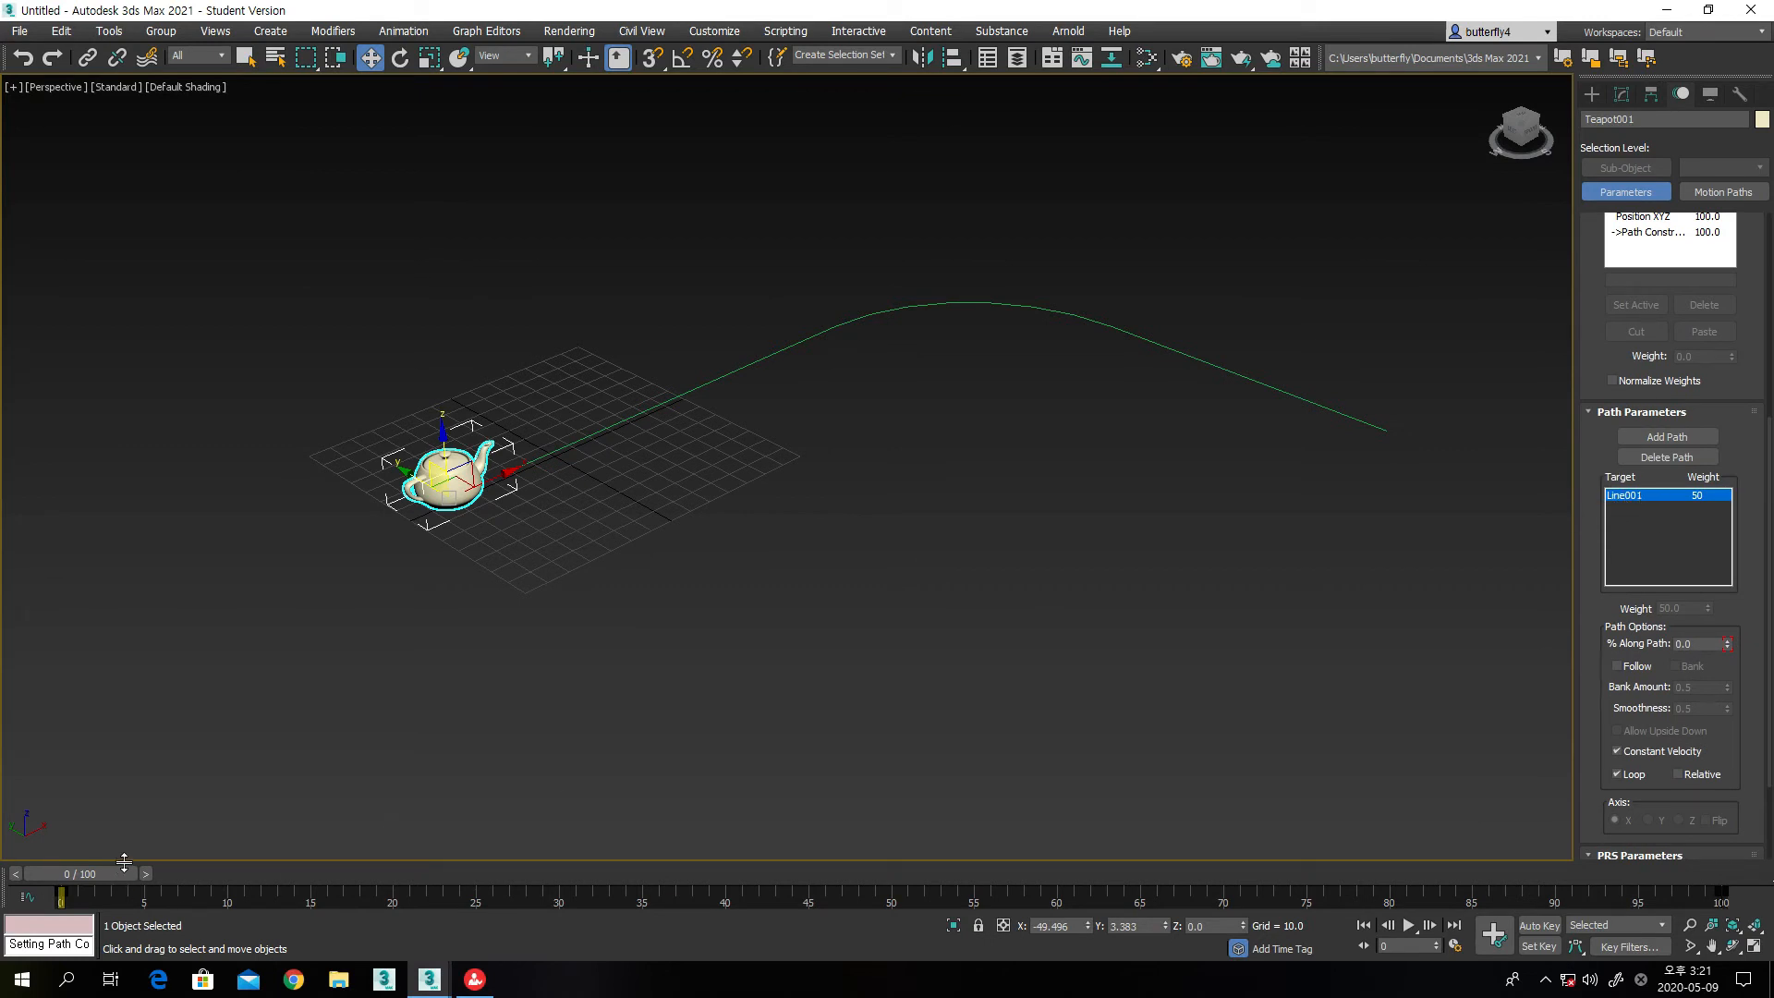
pyautogui.moveTo(120, 880); pyautogui.dragTo(1436, 861)
pyautogui.press('w')
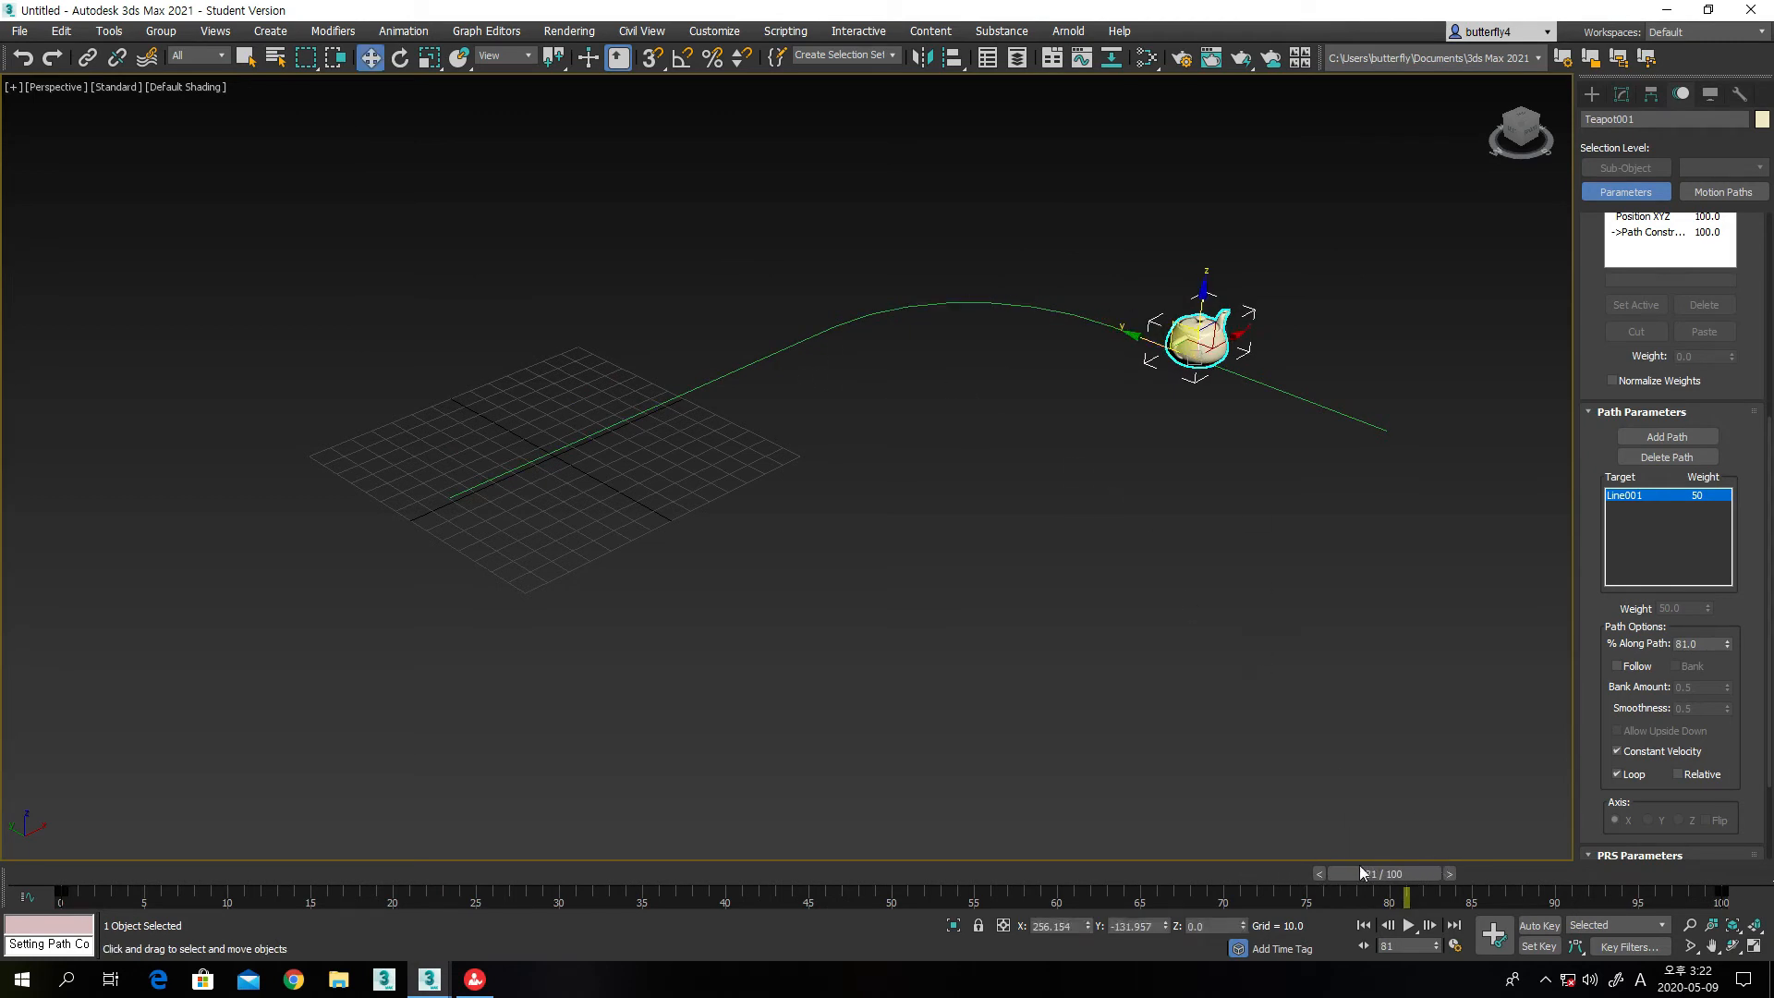
pyautogui.moveTo(1371, 871); pyautogui.dragTo(1300, 879)
pyautogui.moveTo(889, 892); pyautogui.dragTo(42, 919)
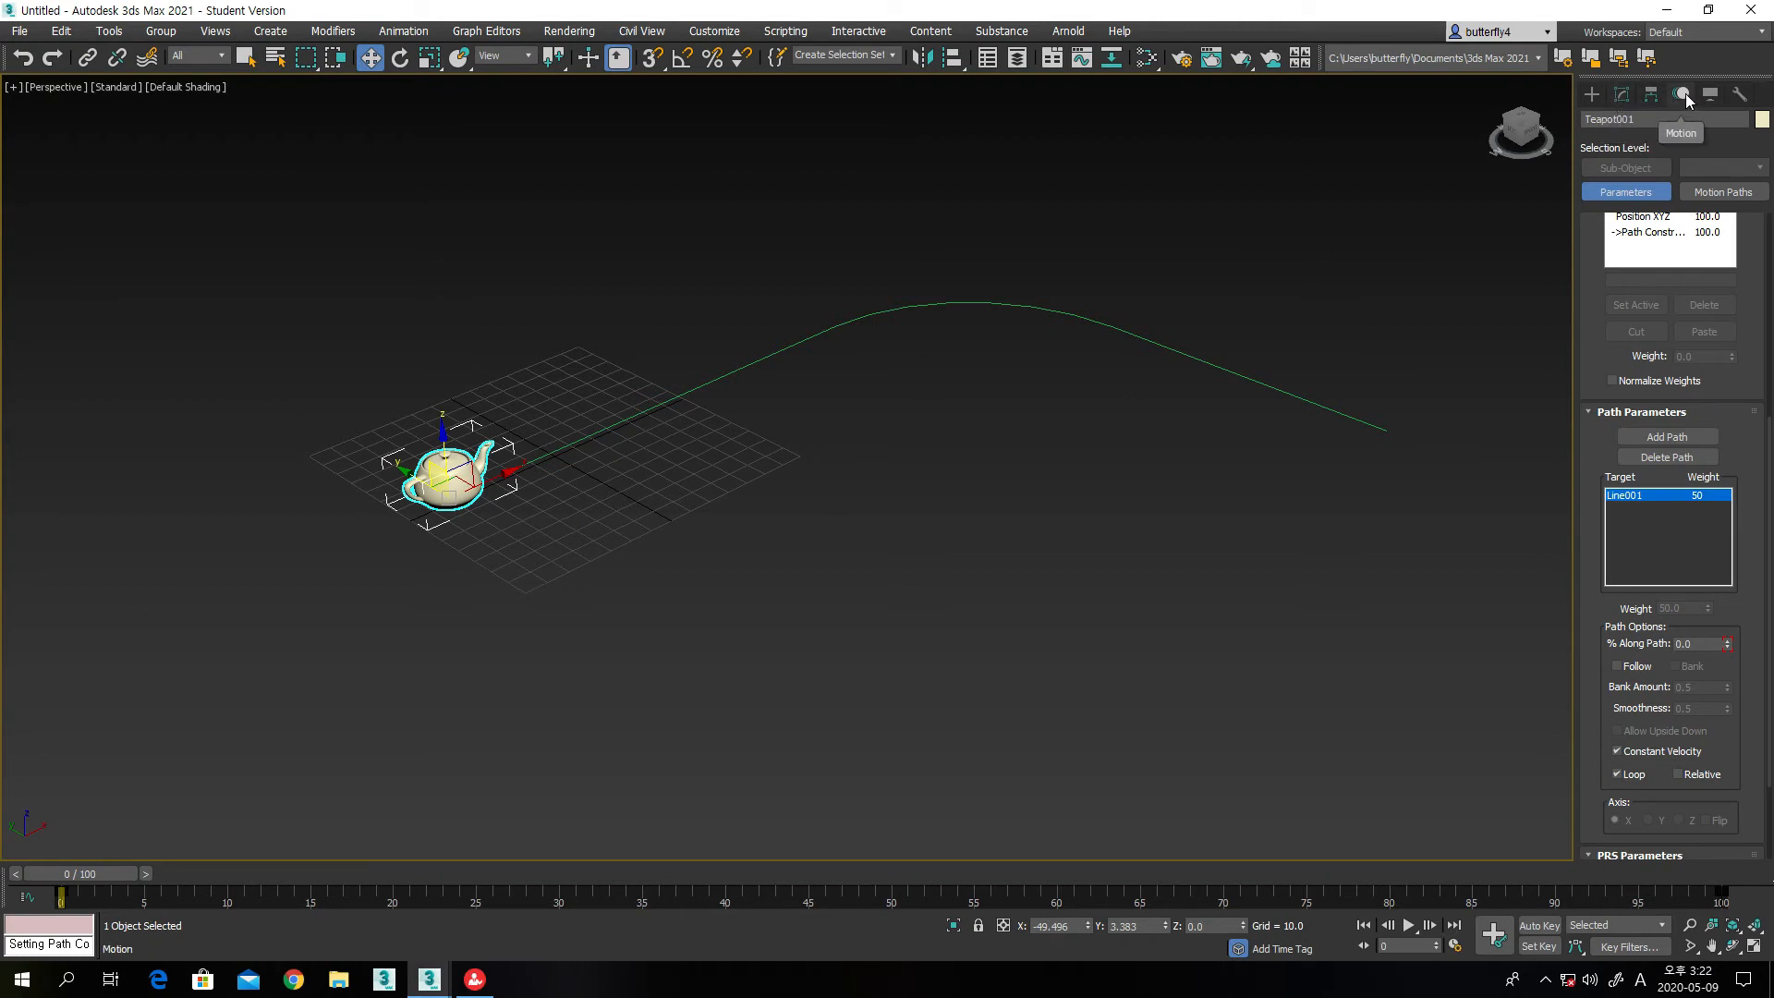
# Enable Follow in the teapot's path options and play the animation
pyautogui.click(1619, 666)
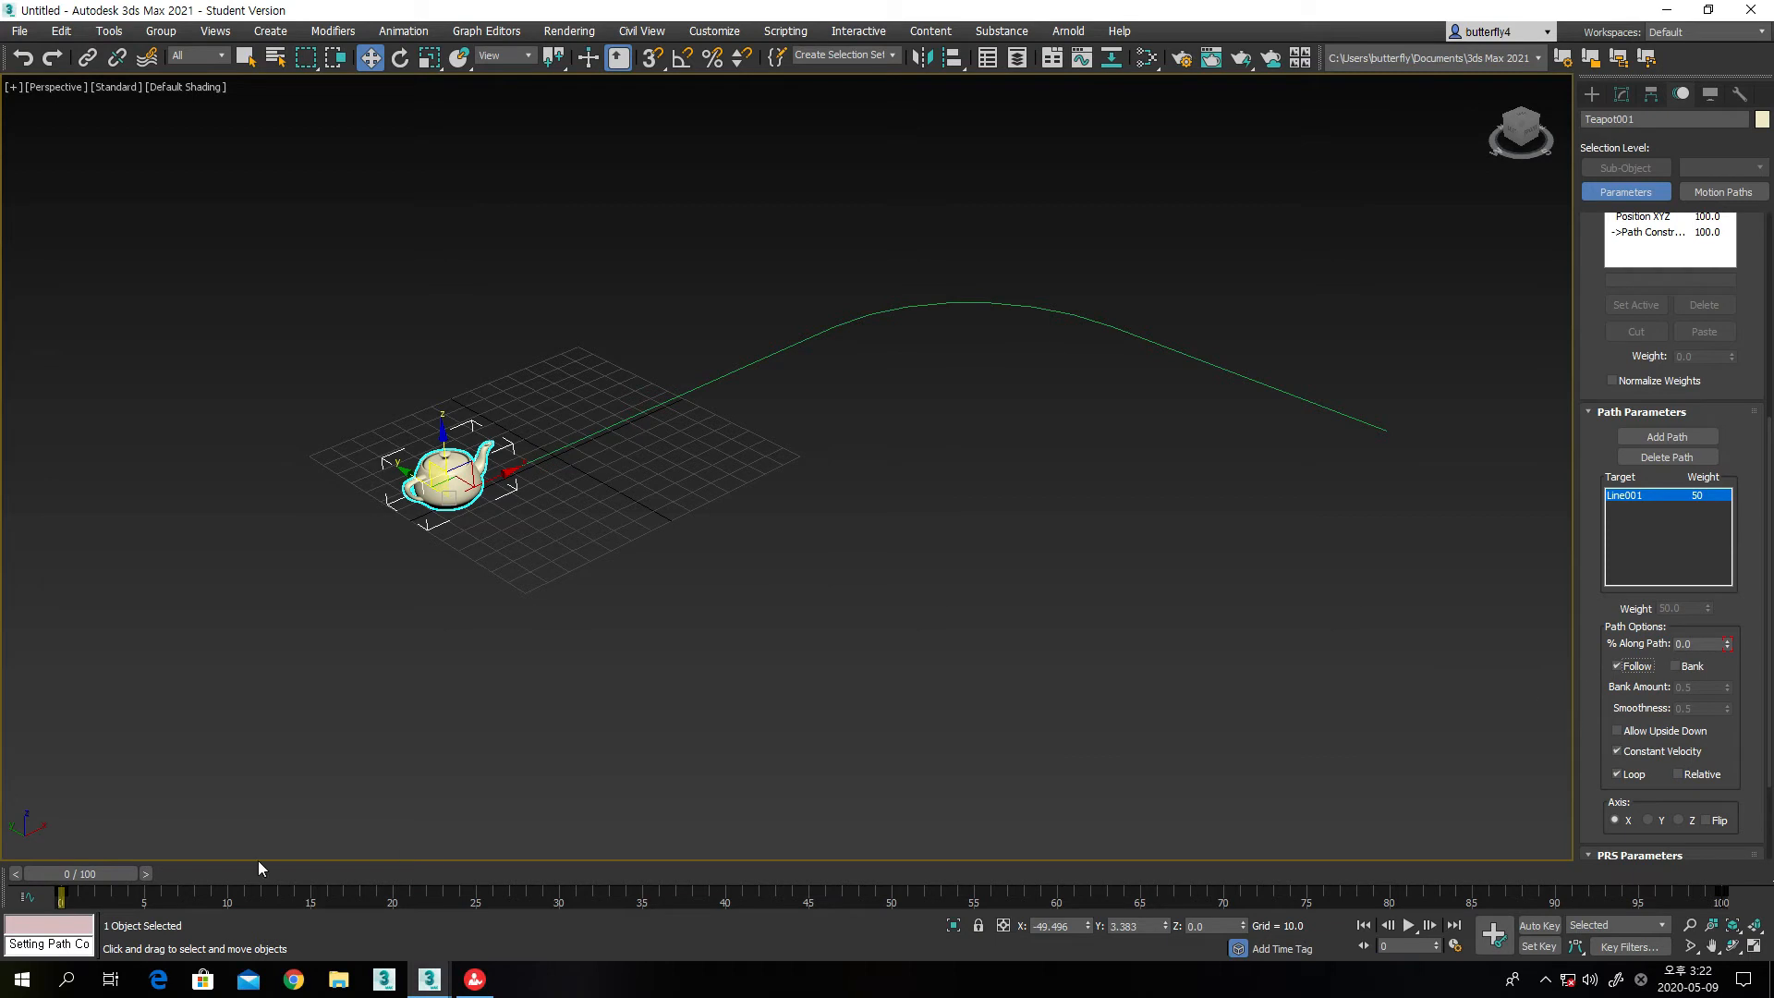
pyautogui.moveTo(61, 879); pyautogui.dragTo(0, 836)
pyautogui.press('w')
pyautogui.click(1408, 925)
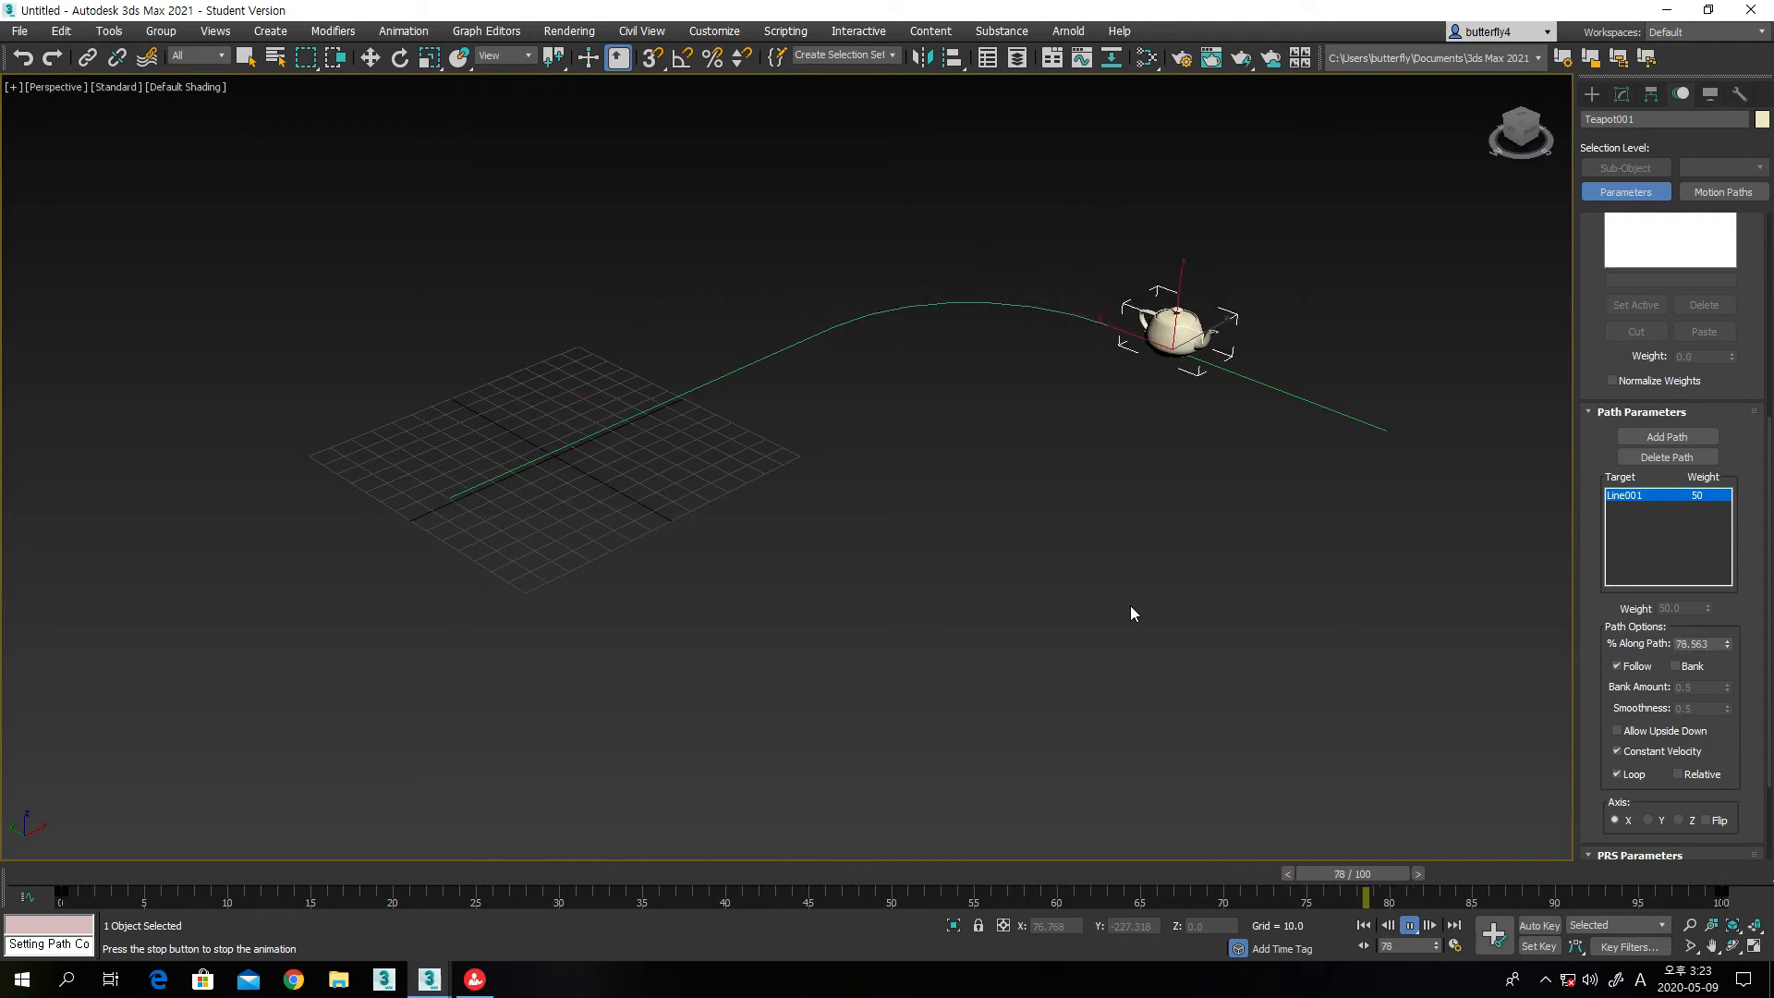
# Stop the playback and inspect the teapot's upright posture on the curve from a low, end-on view at frame 49
pyautogui.click(1409, 926)
pyautogui.moveTo(834, 873)
pyautogui.mouseDown()
pyautogui.moveTo(98, 890)
pyautogui.moveTo(836, 845)
pyautogui.mouseUp()
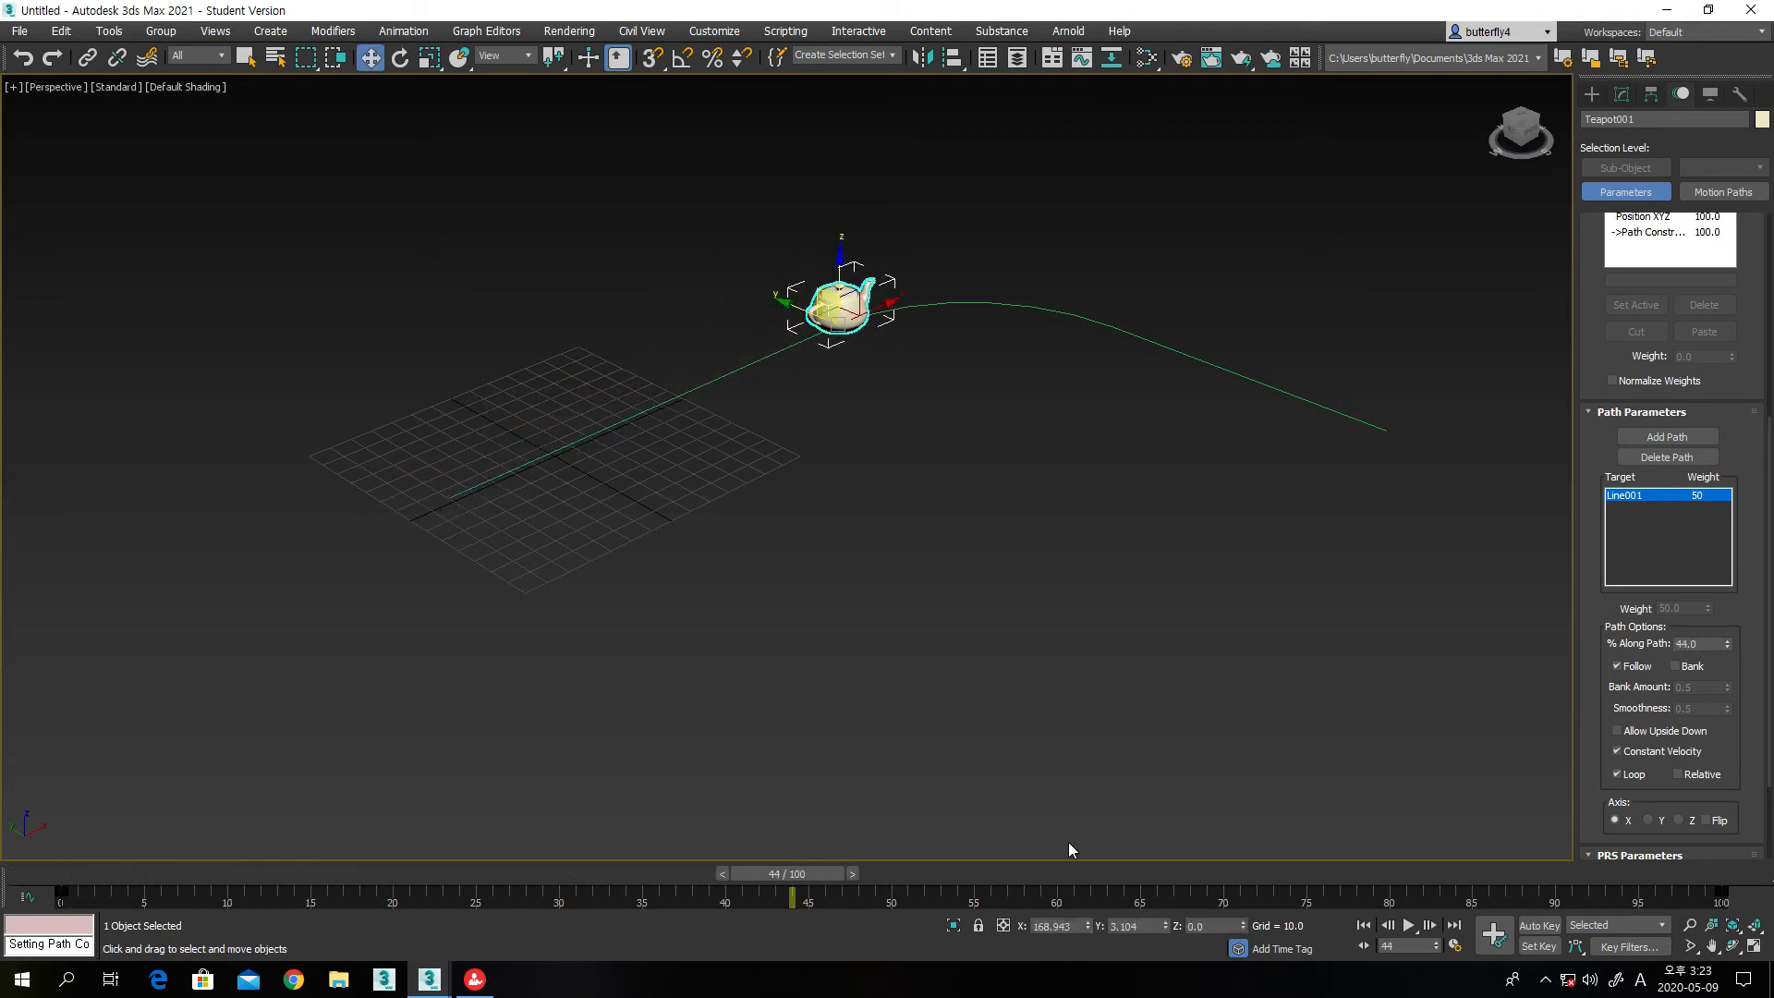
pyautogui.click(1732, 946)
pyautogui.moveTo(1057, 618); pyautogui.dragTo(614, 480)
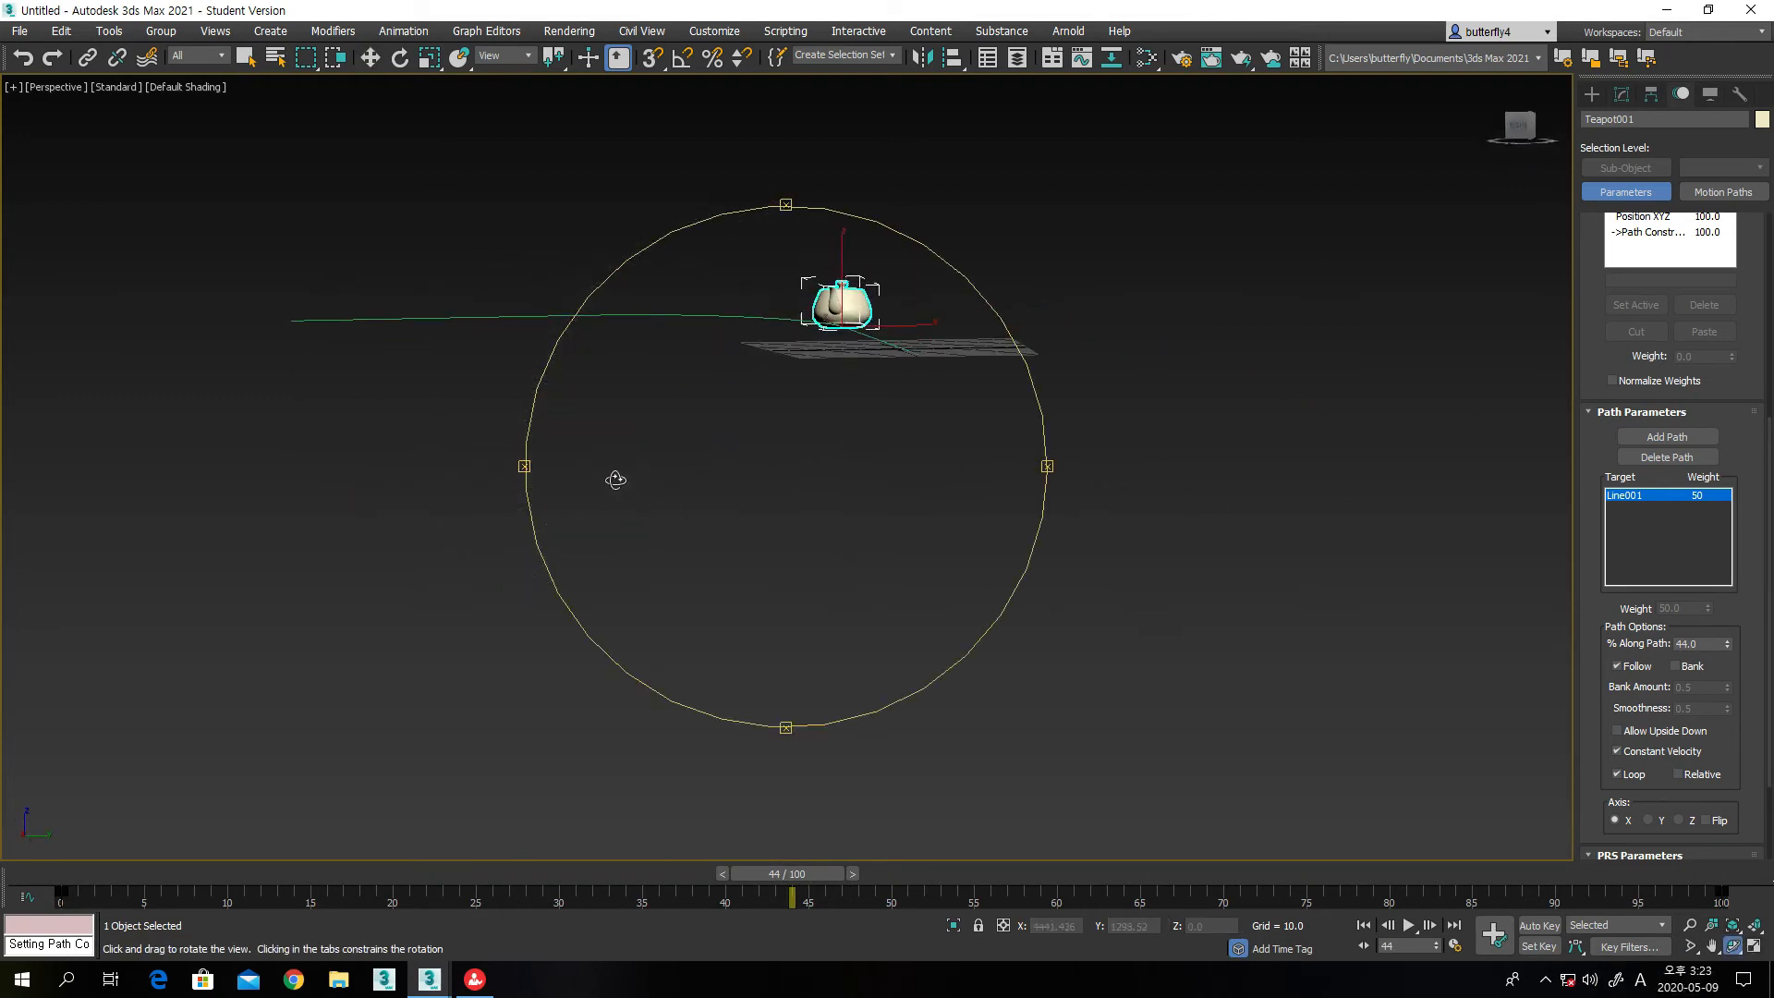
pyautogui.moveTo(724, 518)
pyautogui.mouseDown()
pyautogui.moveTo(730, 570)
pyautogui.moveTo(732, 543)
pyautogui.mouseUp()
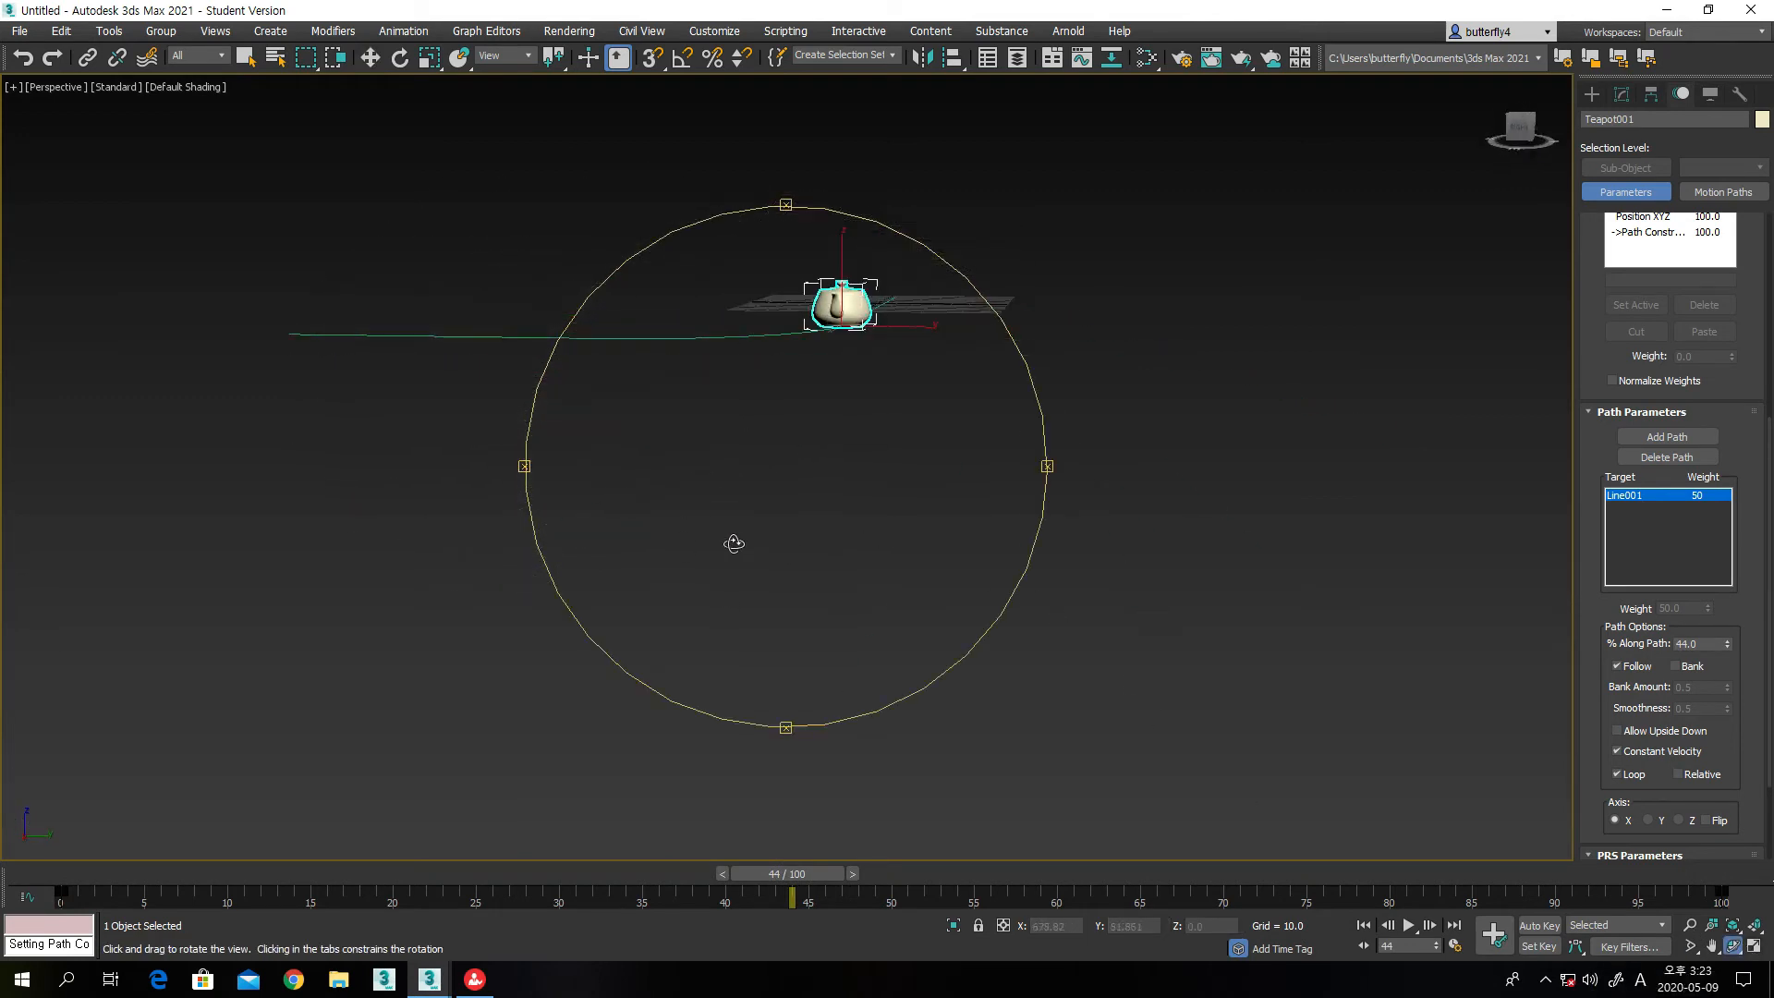
pyautogui.moveTo(785, 875); pyautogui.dragTo(878, 875)
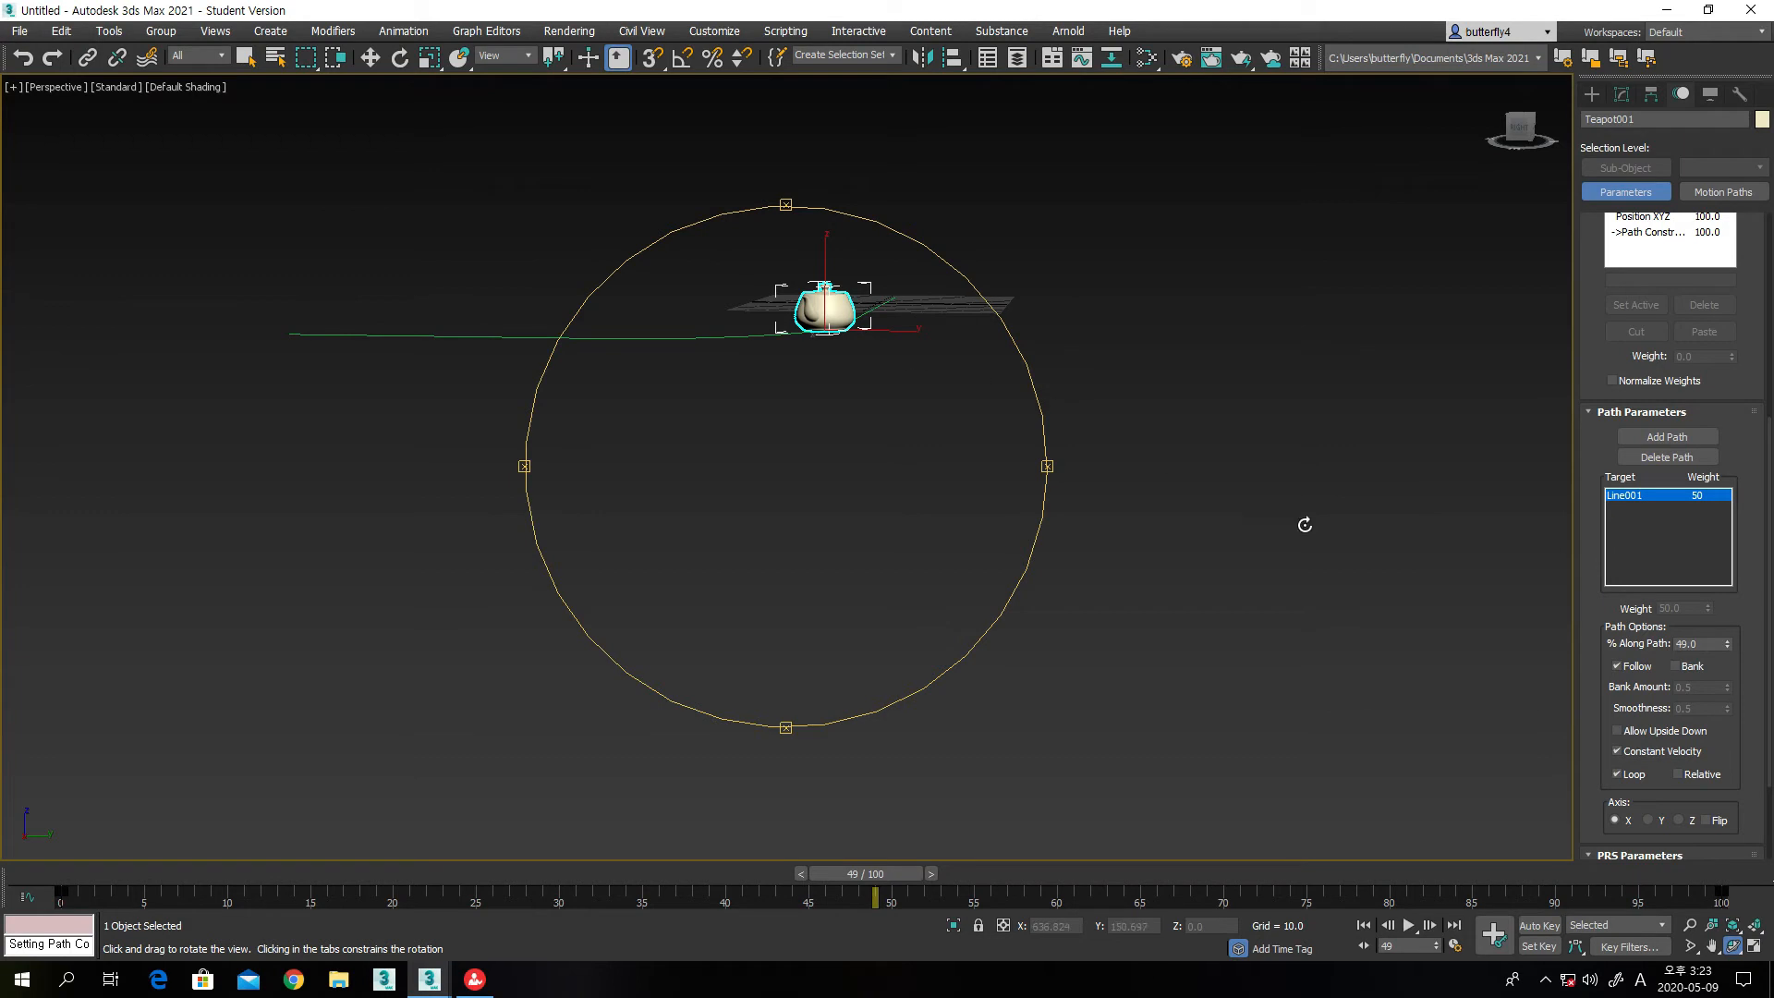
# Try tilting the teapot sideways on the curve with the Rotate tool, and undo the rotation
pyautogui.click(399, 58)
pyautogui.moveTo(857, 261); pyautogui.dragTo(892, 342)
pyautogui.hotkey('ctrl', 'z')
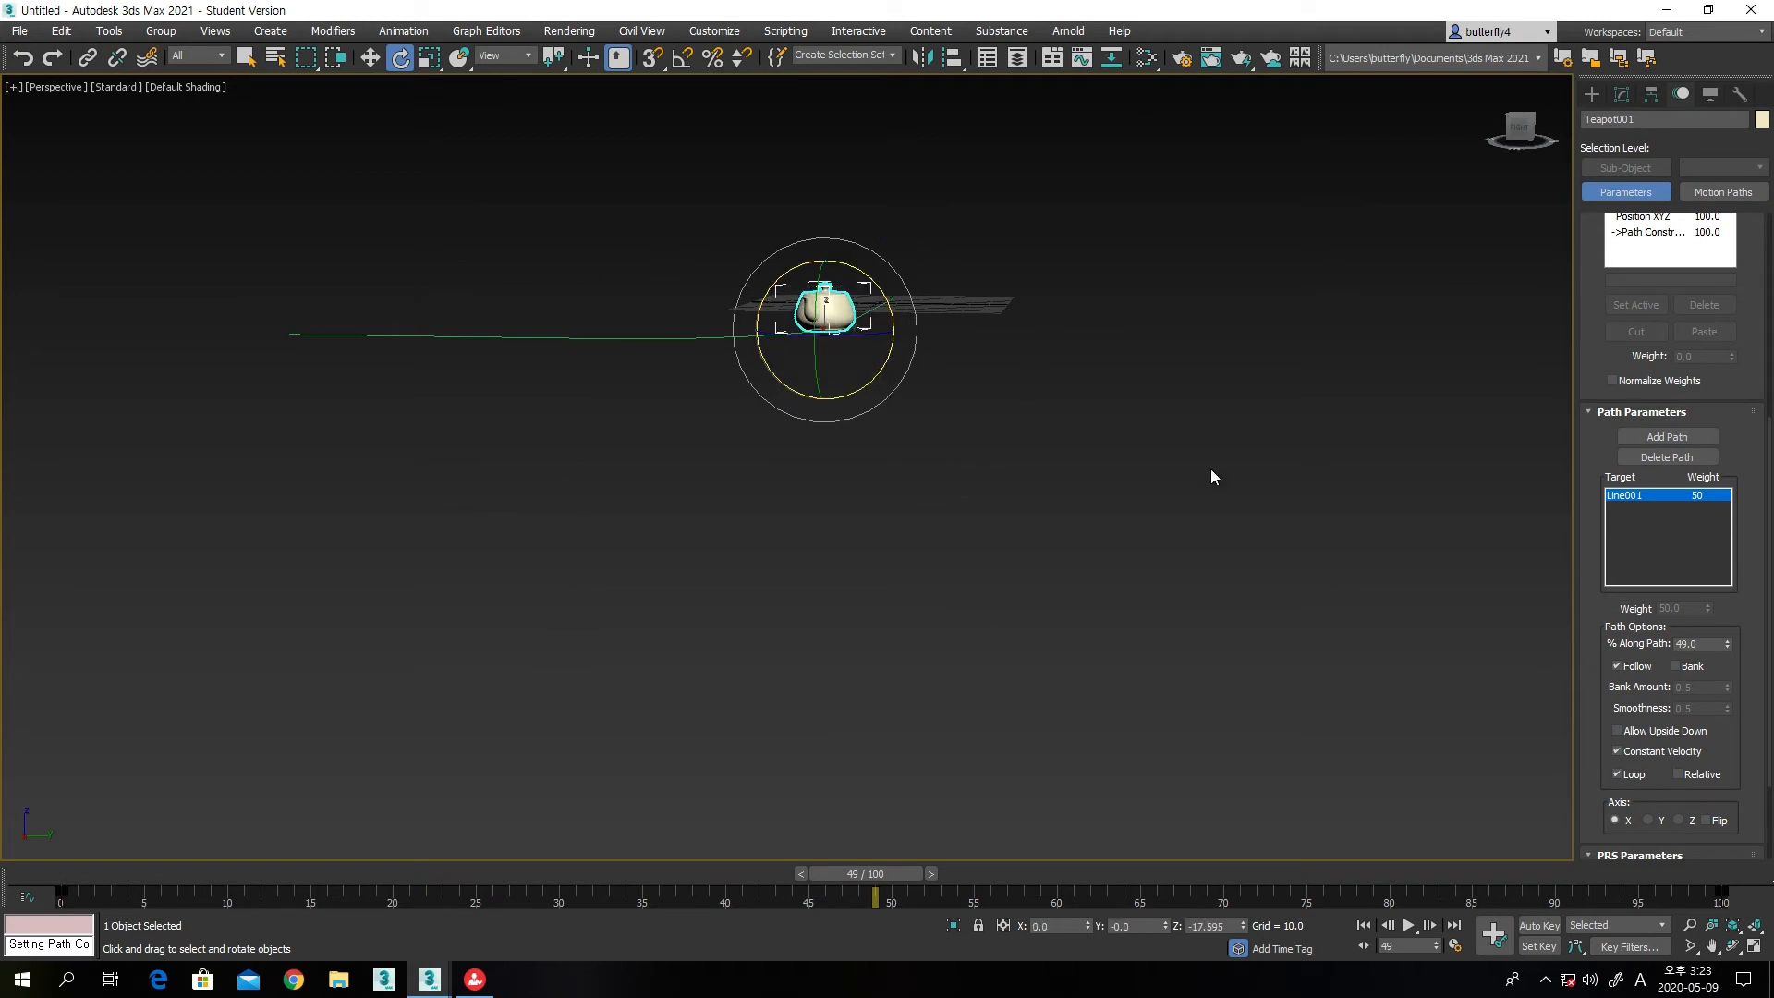
# Enable Bank in the teapot's path options and play the animation from the start to check the tilt
pyautogui.click(1674, 666)
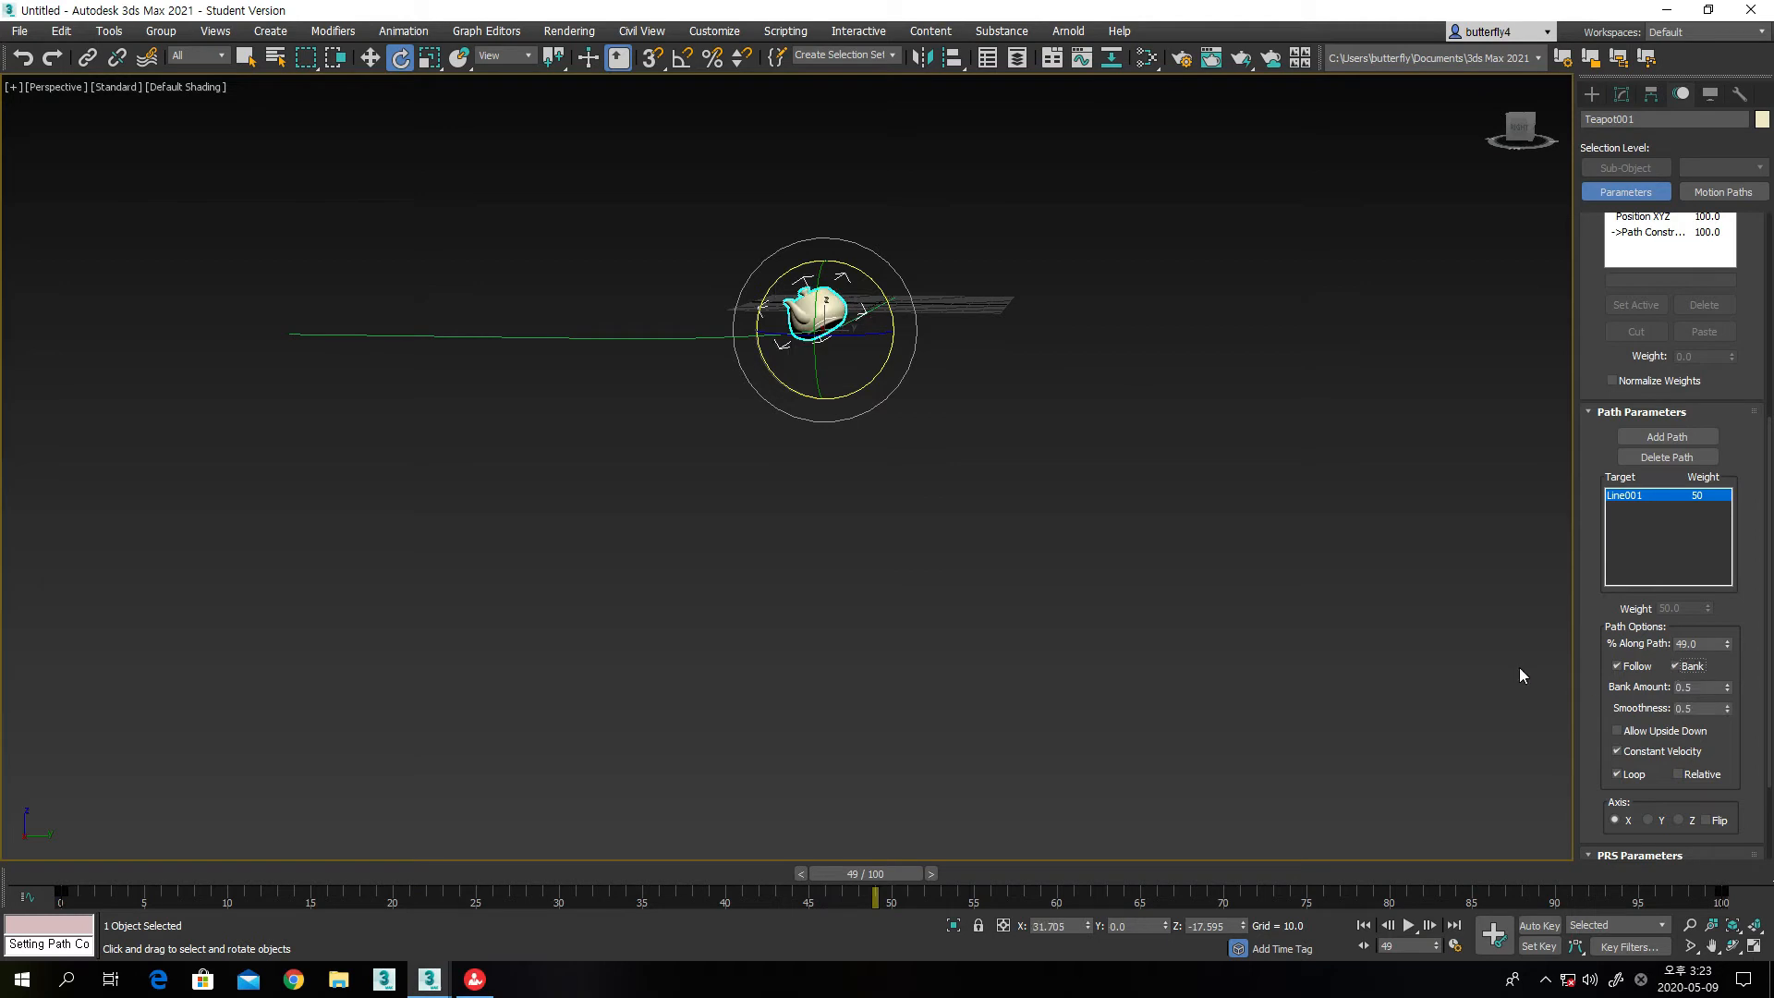
pyautogui.moveTo(863, 870); pyautogui.dragTo(43, 878)
pyautogui.press('e')
pyautogui.click(1408, 925)
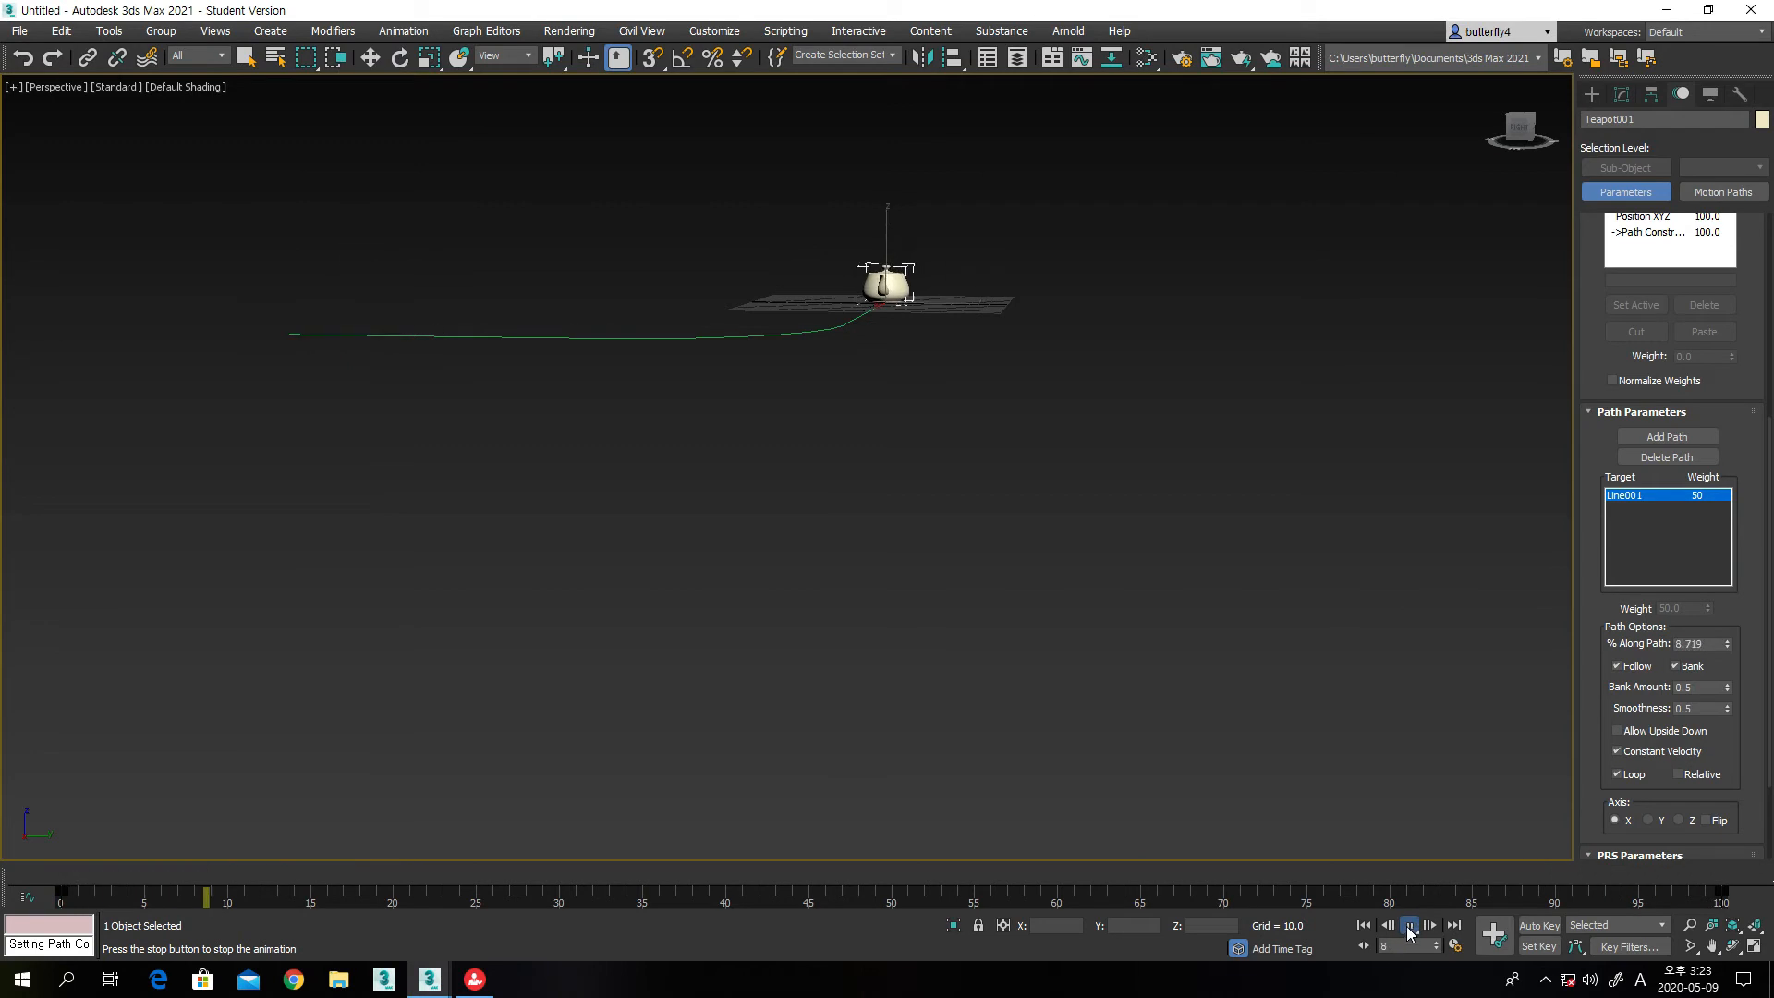
pyautogui.click(1408, 924)
pyautogui.moveTo(584, 875); pyautogui.dragTo(522, 875)
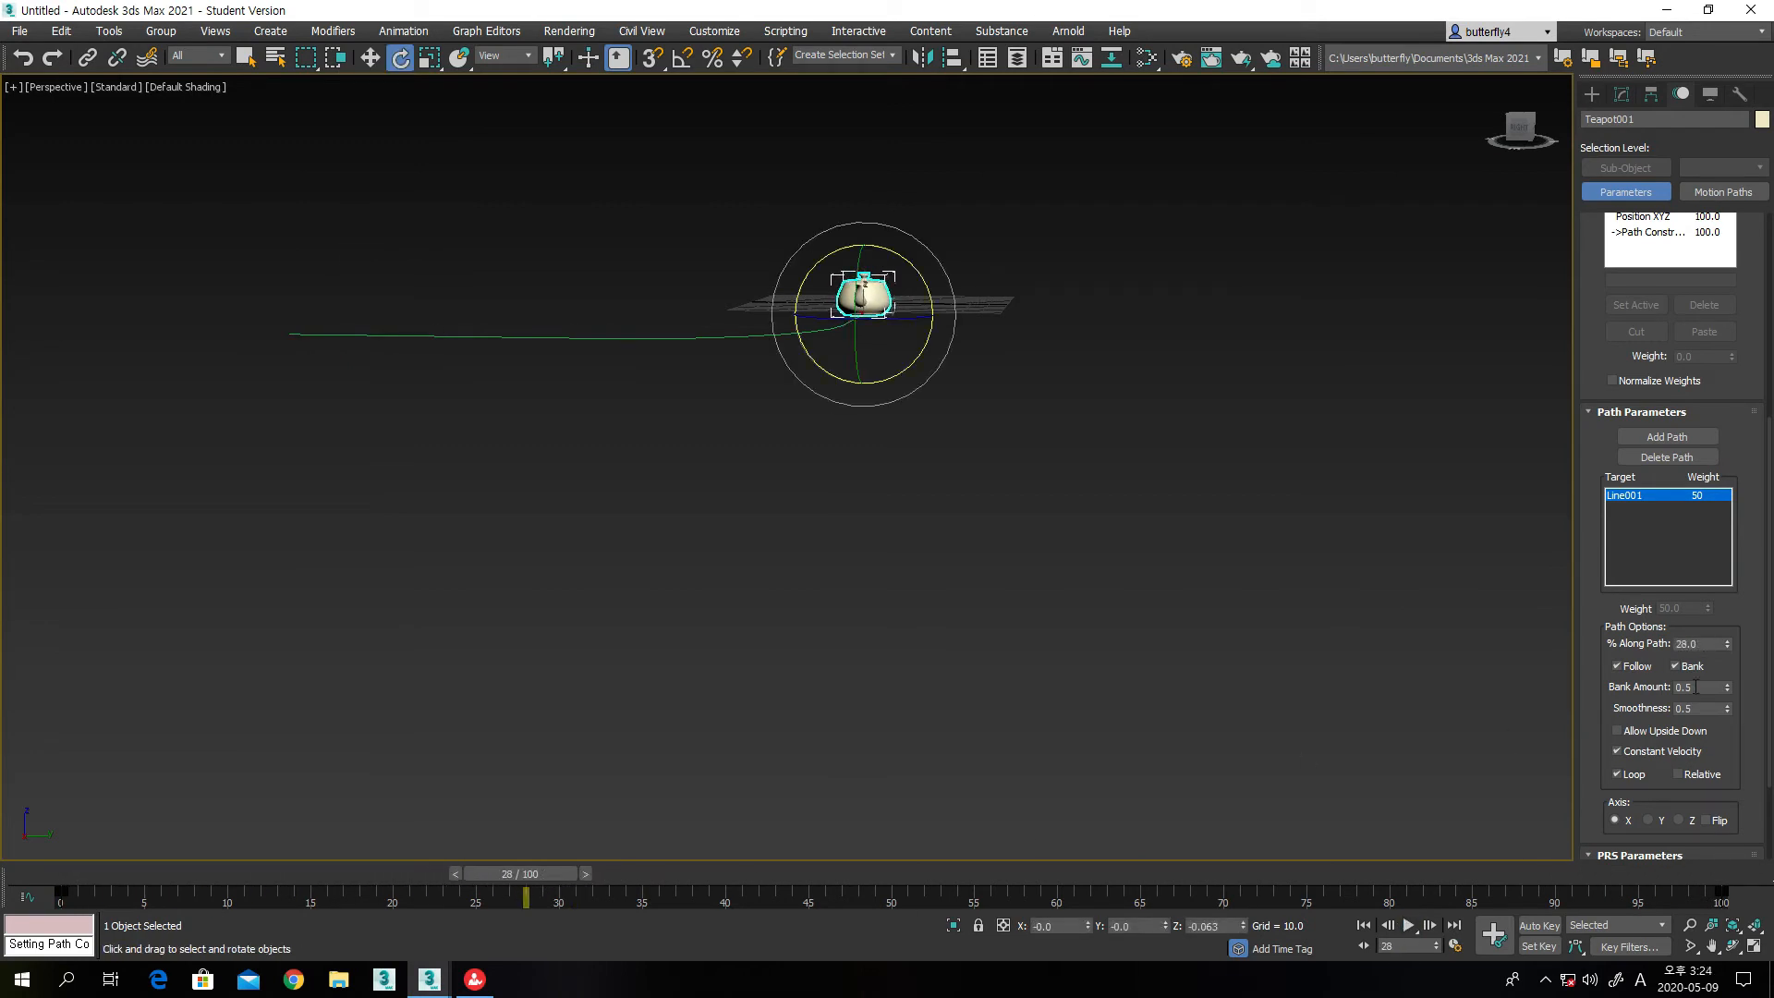
# Try Bank Amounts of 0.38 and 0.19 on the teapot, scrubbing through the timeline after each change
pyautogui.moveTo(1729, 690); pyautogui.dragTo(1730, 698)
pyautogui.moveTo(567, 867); pyautogui.dragTo(934, 865)
pyautogui.press('e')
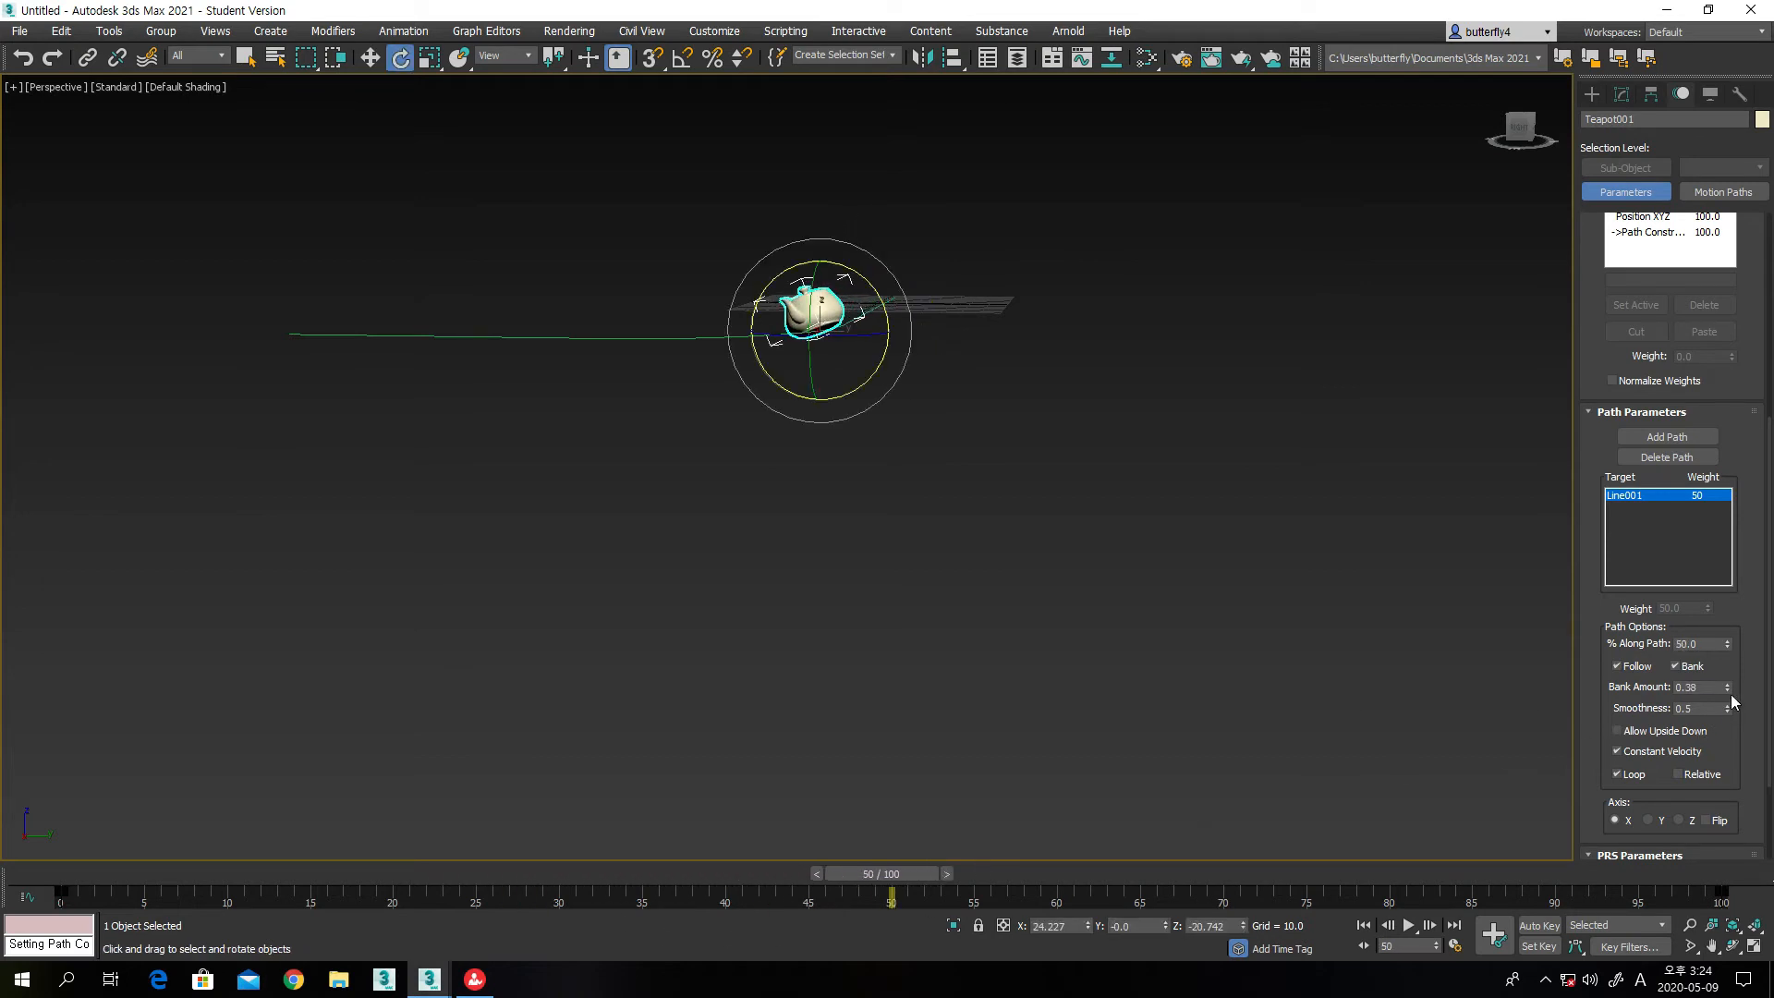
pyautogui.moveTo(1729, 695); pyautogui.dragTo(1730, 714)
pyautogui.moveTo(880, 873); pyautogui.dragTo(1316, 882)
pyautogui.press('e')
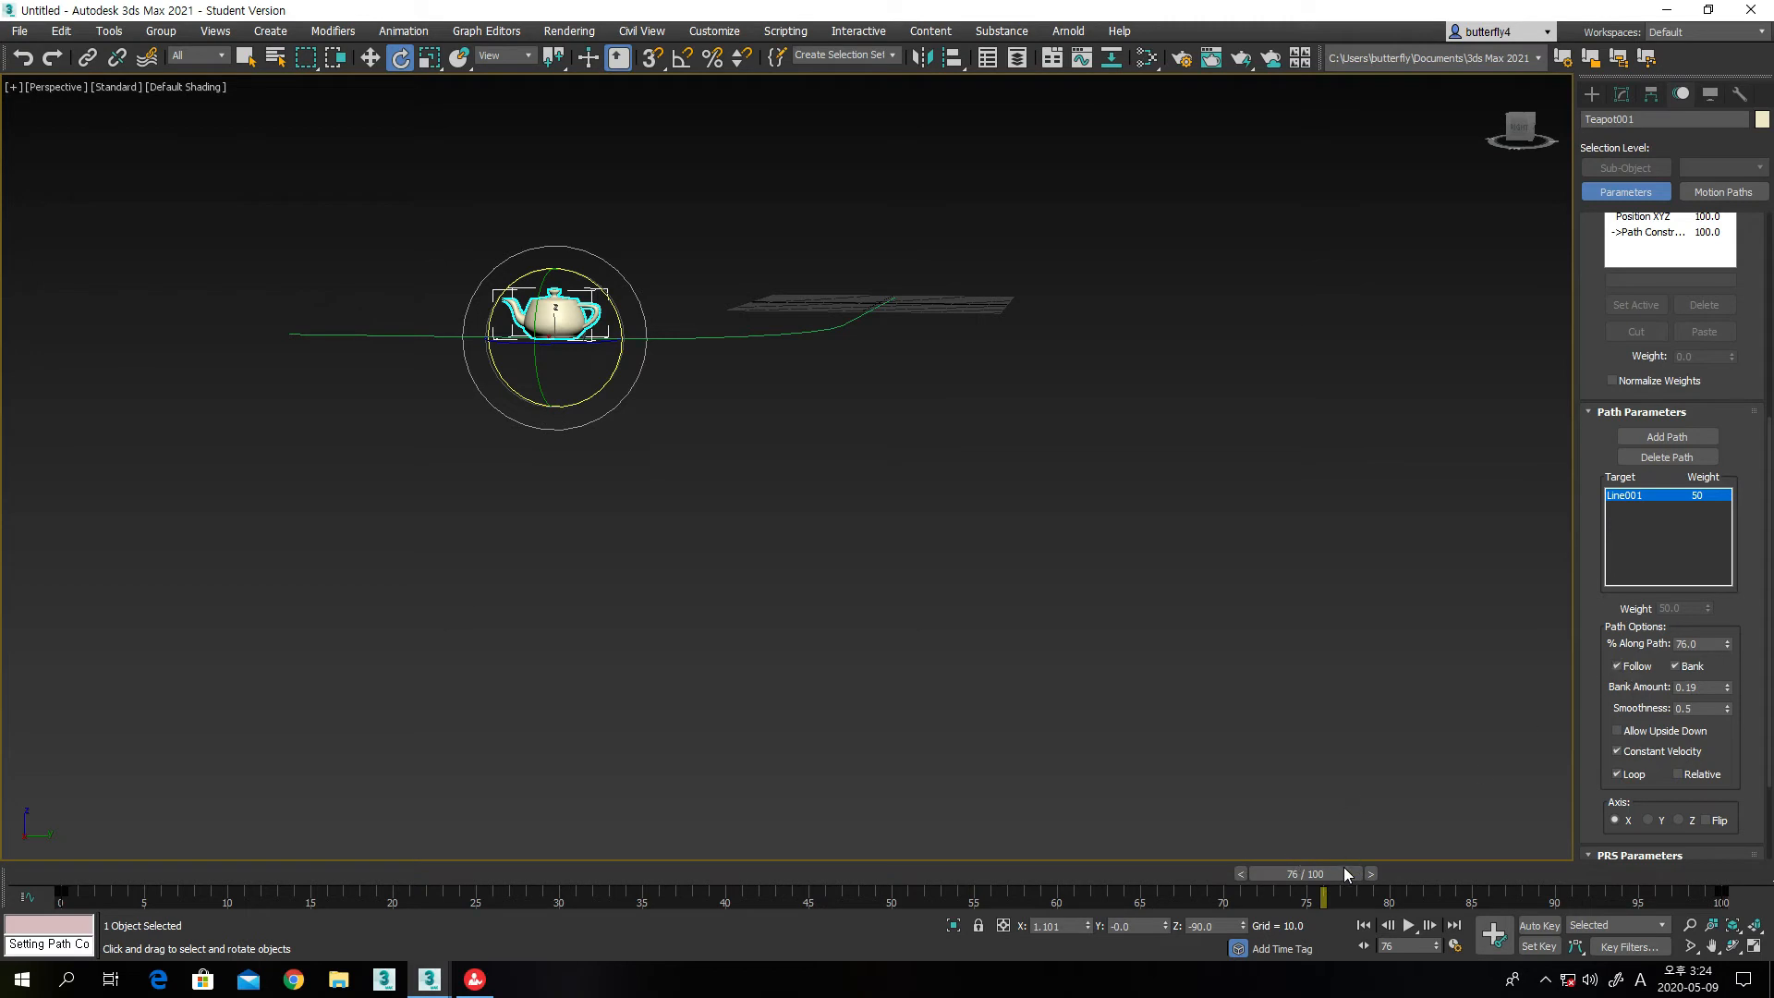
pyautogui.moveTo(1344, 874); pyautogui.dragTo(1293, 876)
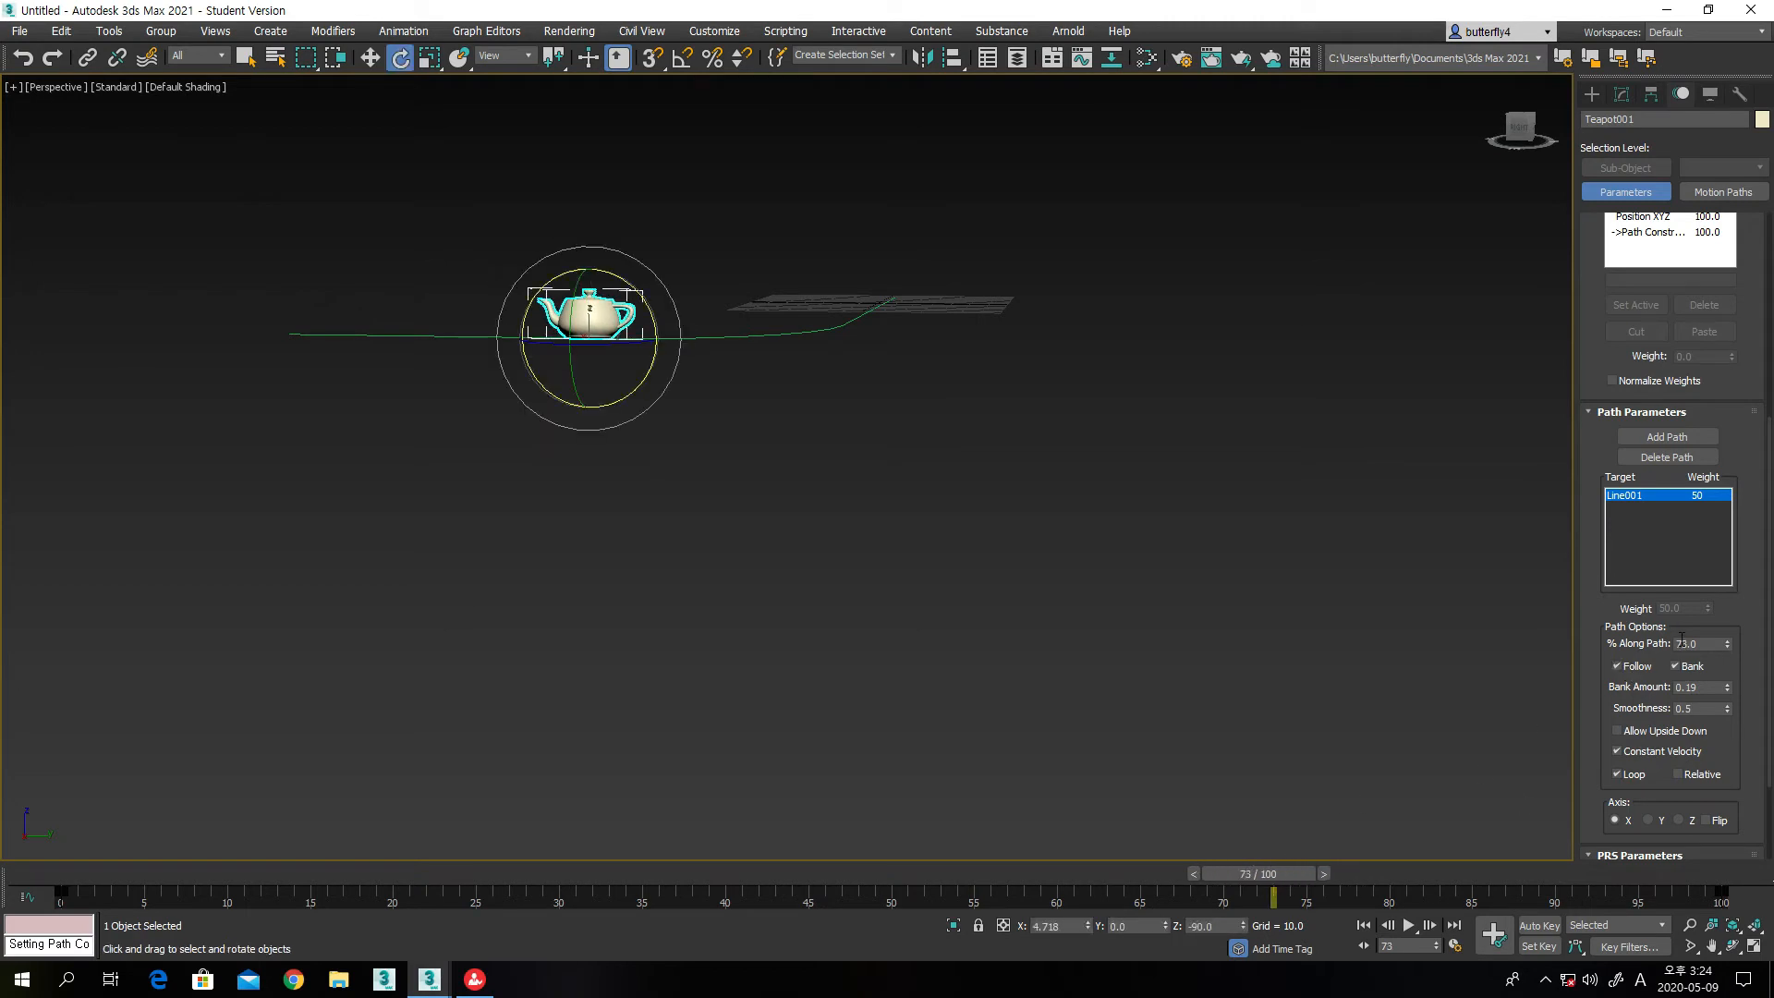
# Try a Bank Amount of 1.33 and check the teapot's tilt around frame 67
pyautogui.moveTo(1728, 689); pyautogui.dragTo(1727, 586)
pyautogui.moveTo(1303, 873); pyautogui.dragTo(1210, 846)
pyautogui.press('e')
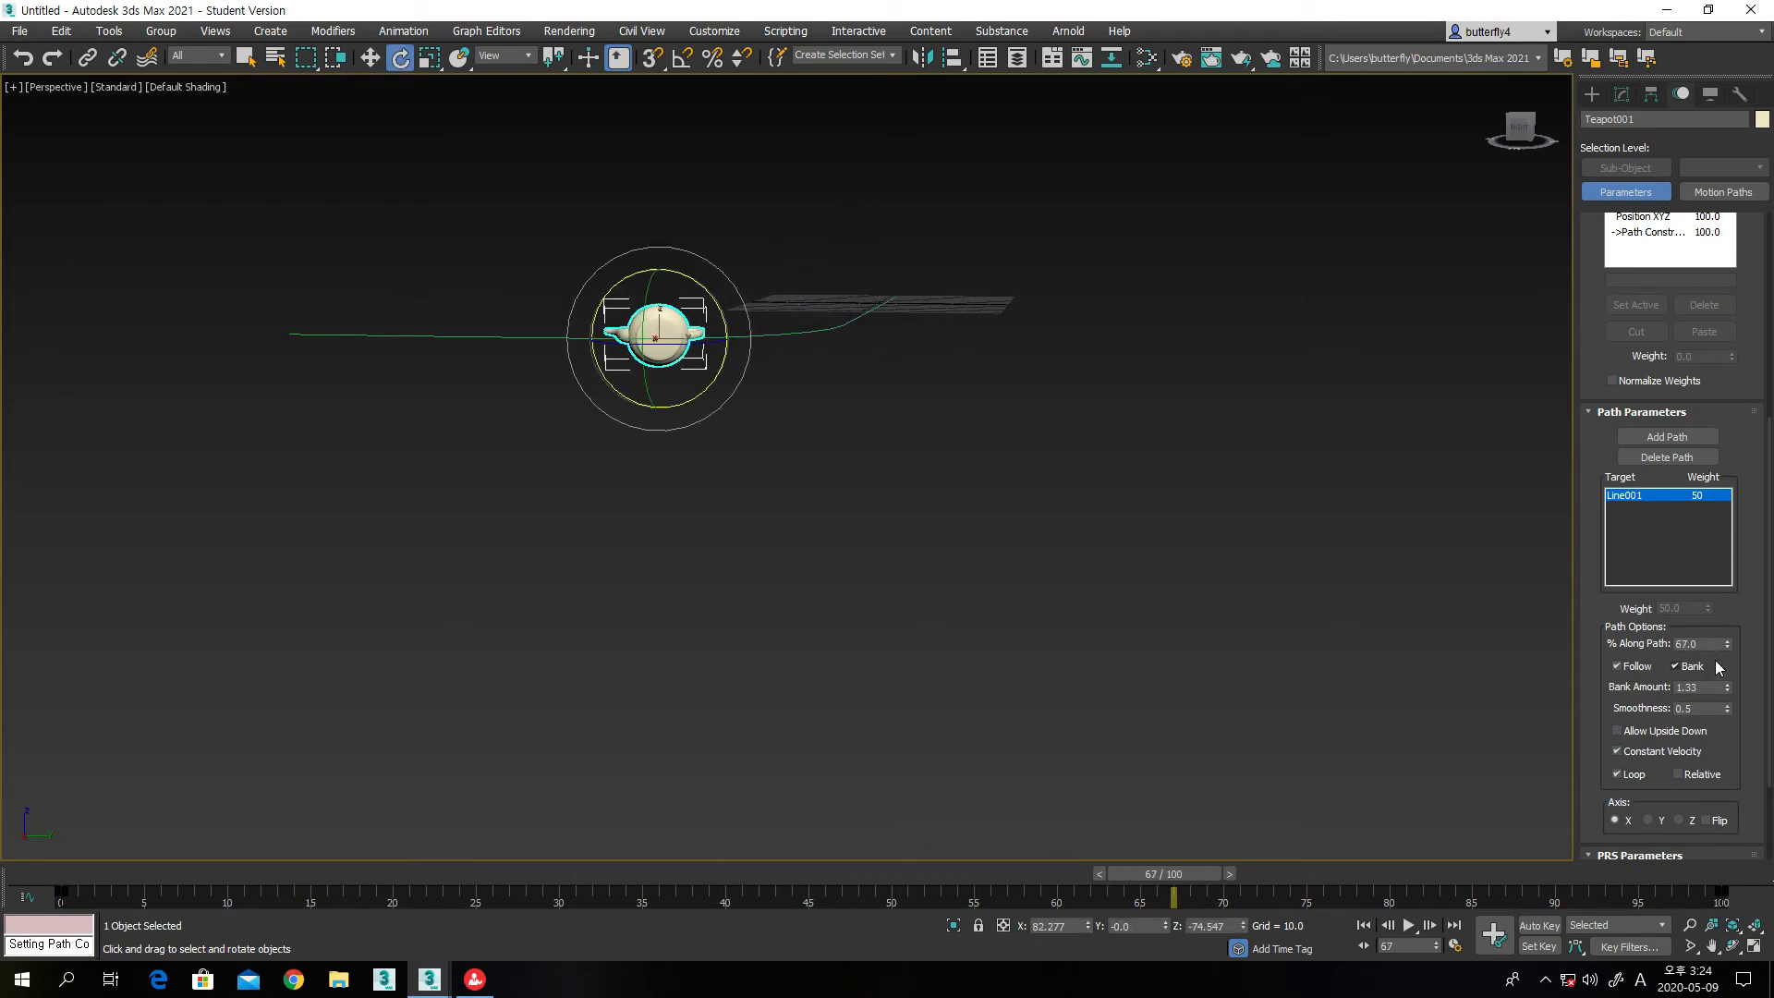
# Set the teapot's Bank Amount to 0.54 and scrub through the whole animation, returning to frame 2
pyautogui.moveTo(1727, 690); pyautogui.dragTo(1753, 772)
pyautogui.moveTo(1162, 874); pyautogui.dragTo(1650, 851)
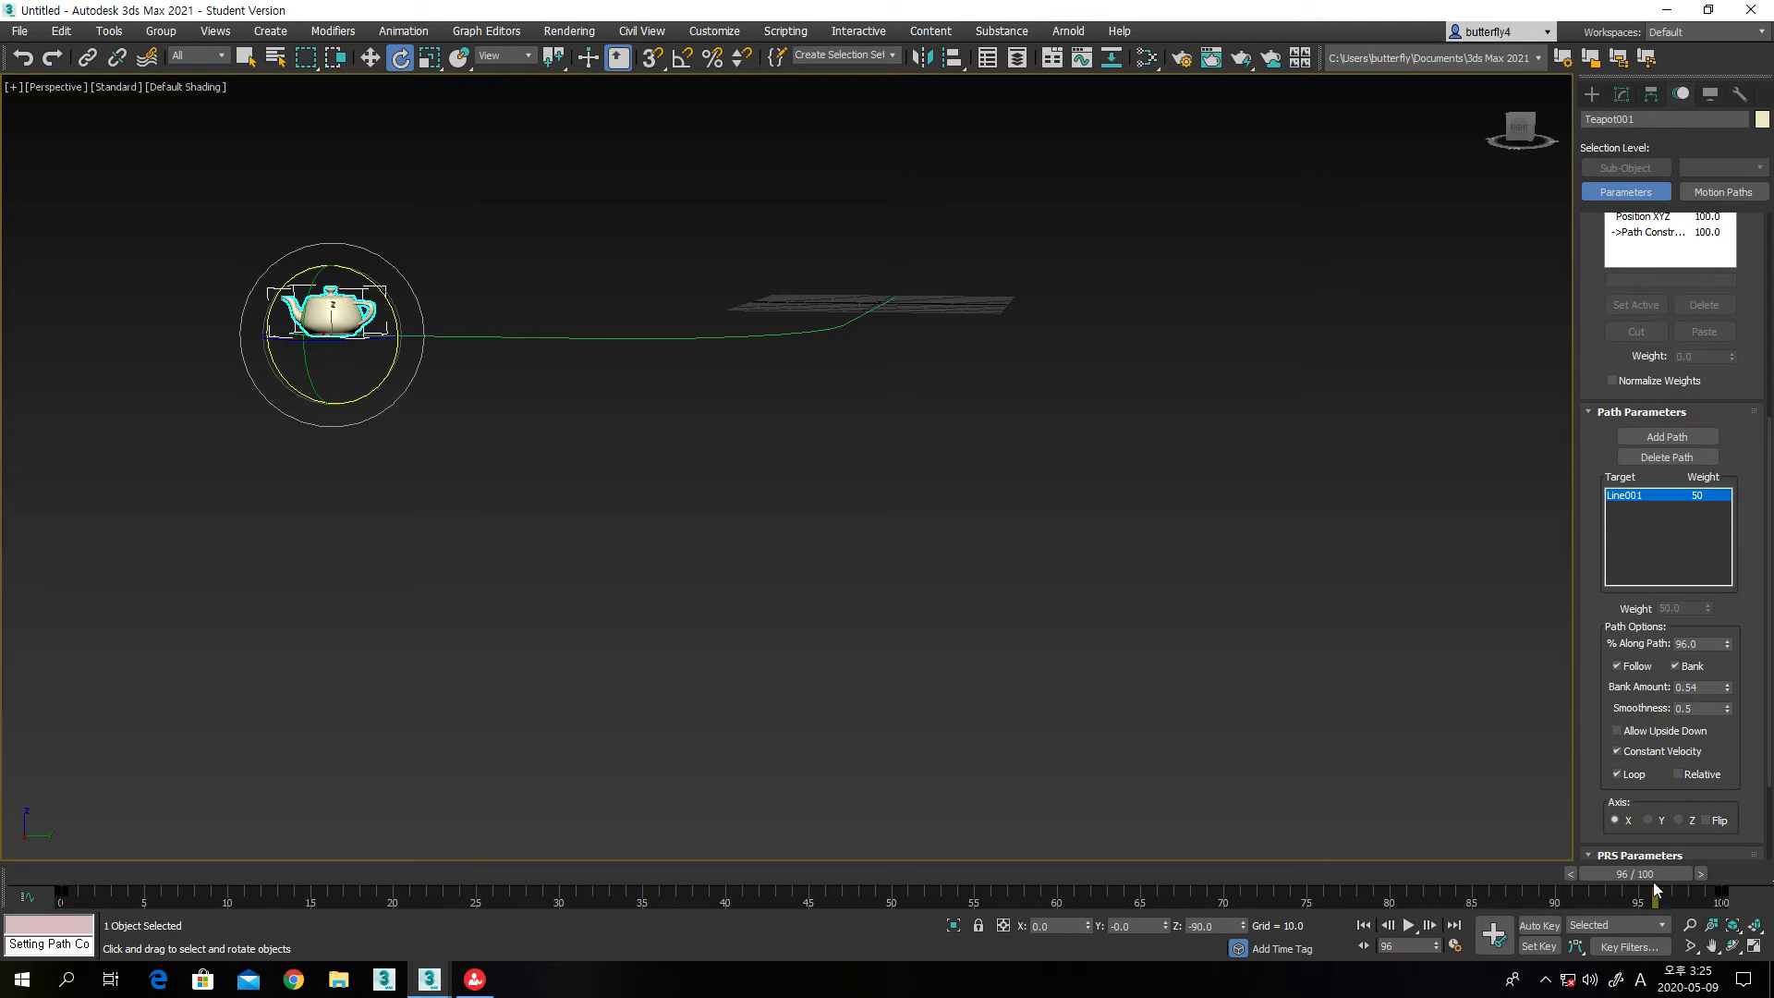
pyautogui.moveTo(1657, 873); pyautogui.dragTo(126, 885)
pyautogui.press('e')
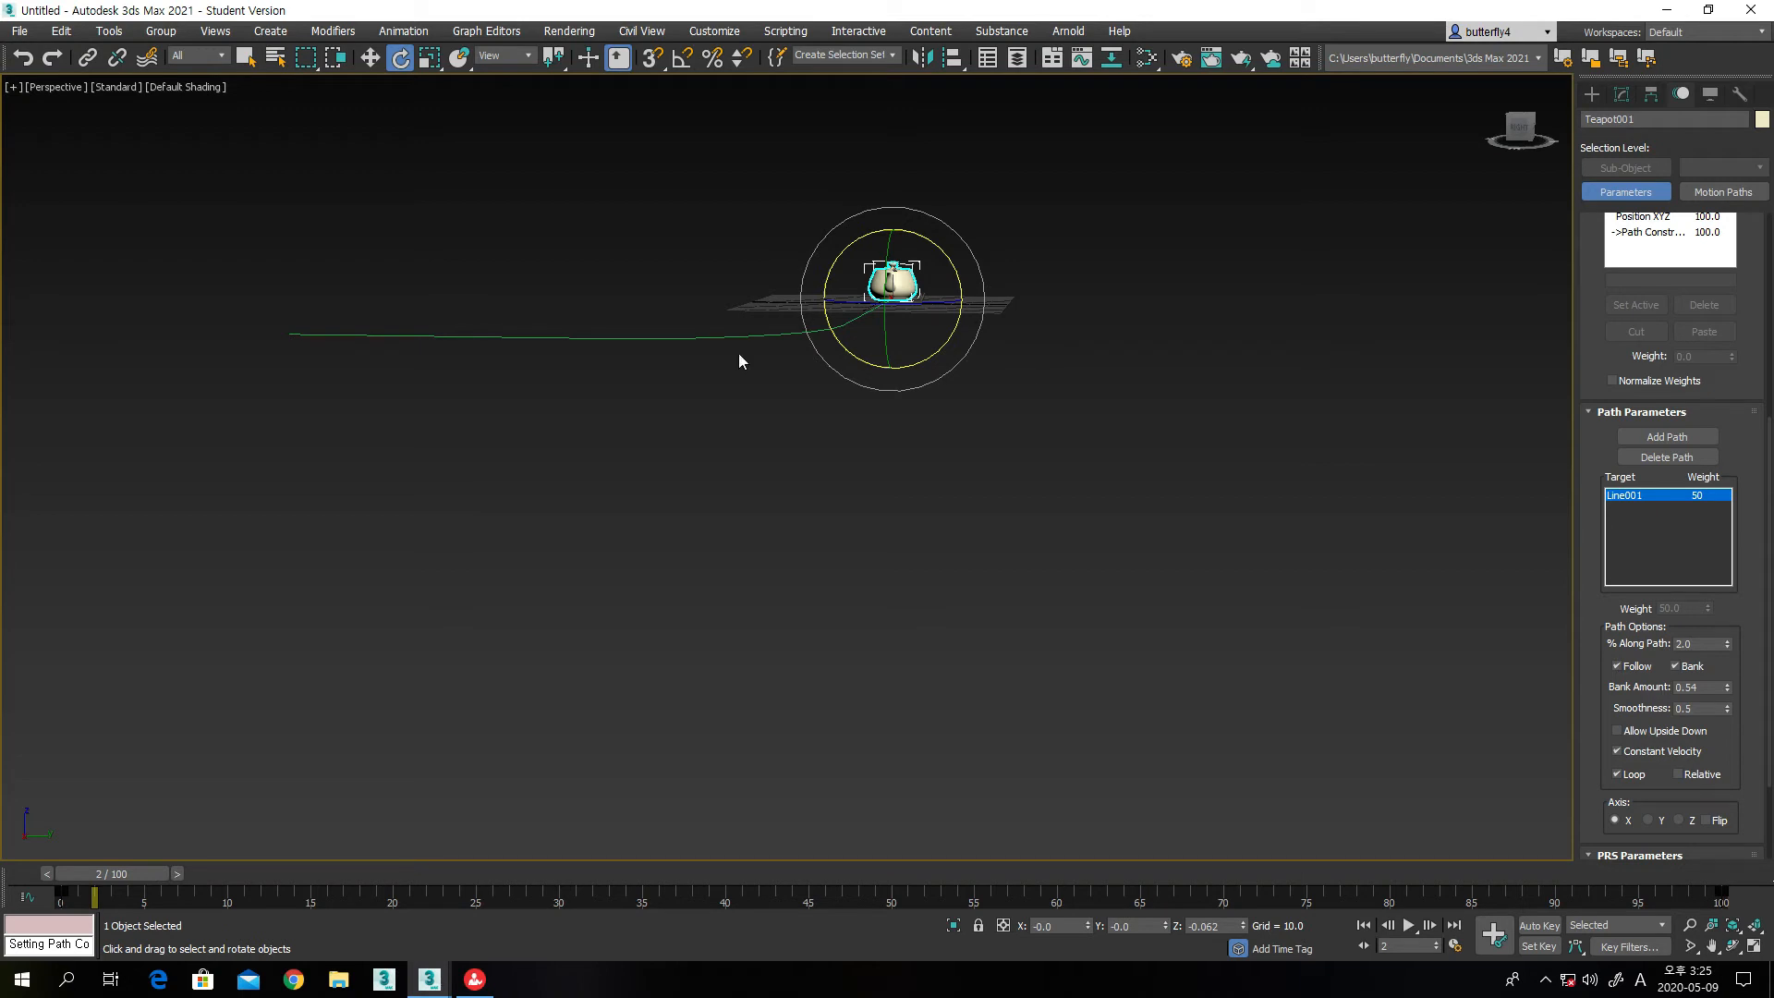
# Open car.max from the desktop without saving the teapot scene
pyautogui.click(19, 31)
pyautogui.click(48, 102)
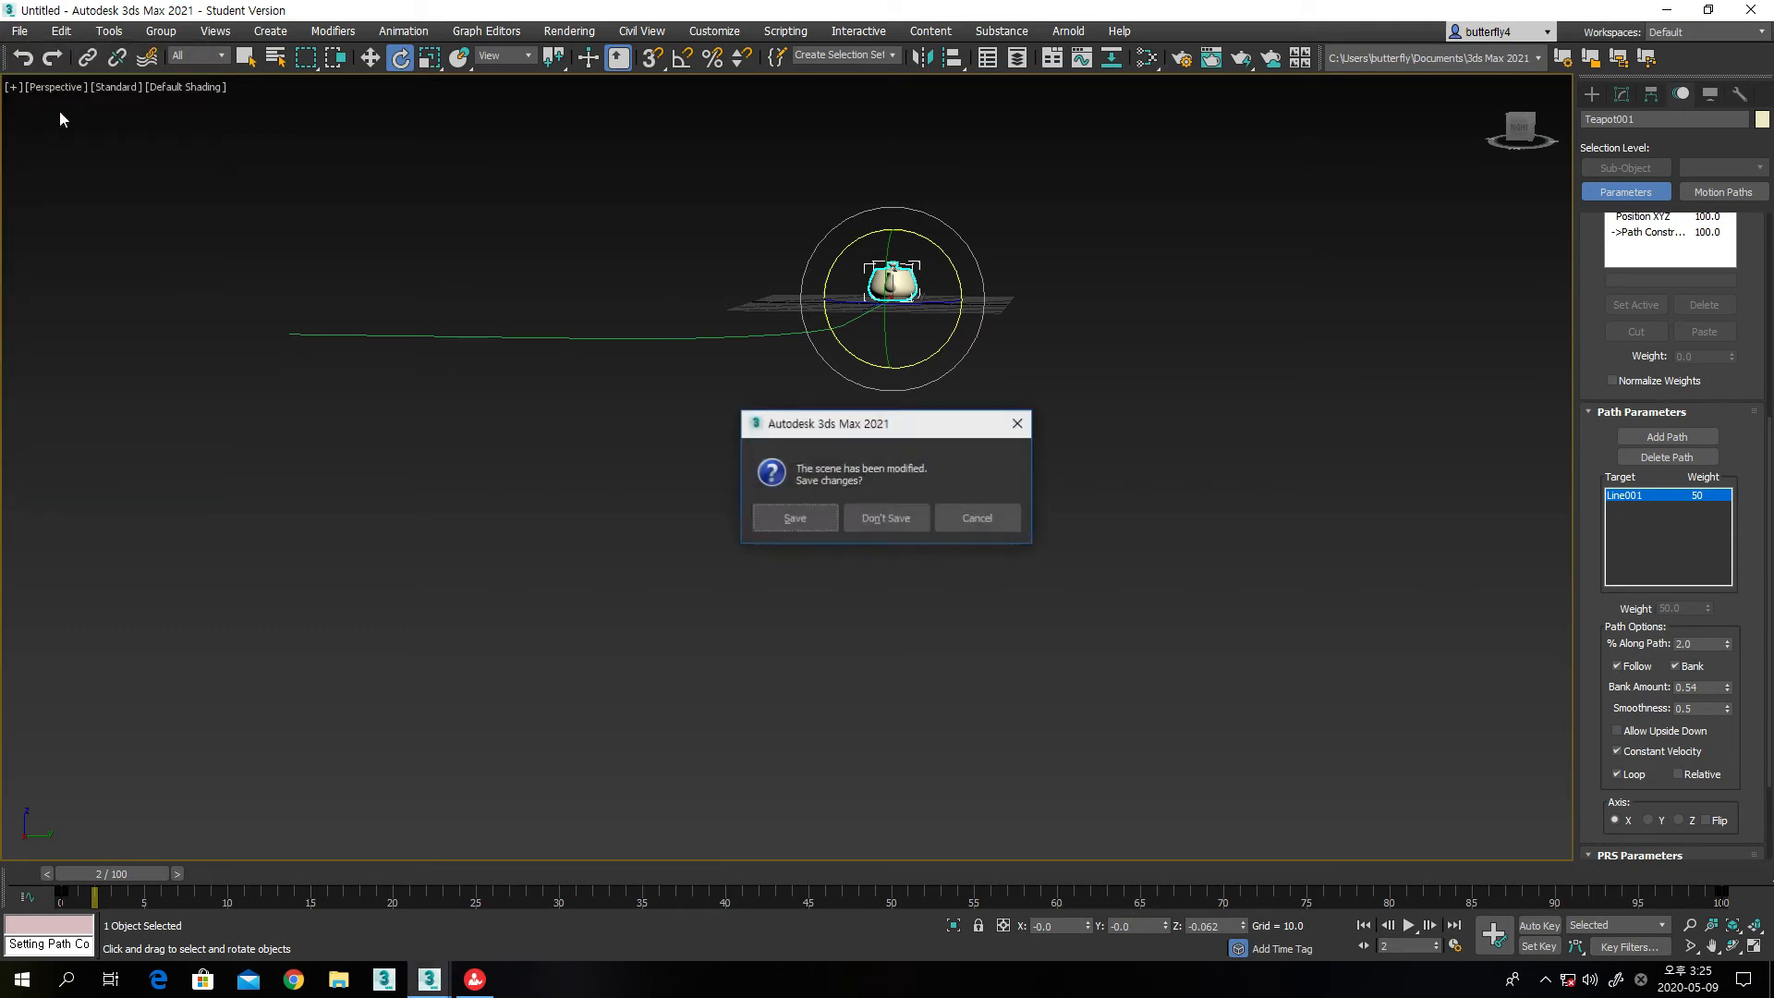
pyautogui.click(866, 518)
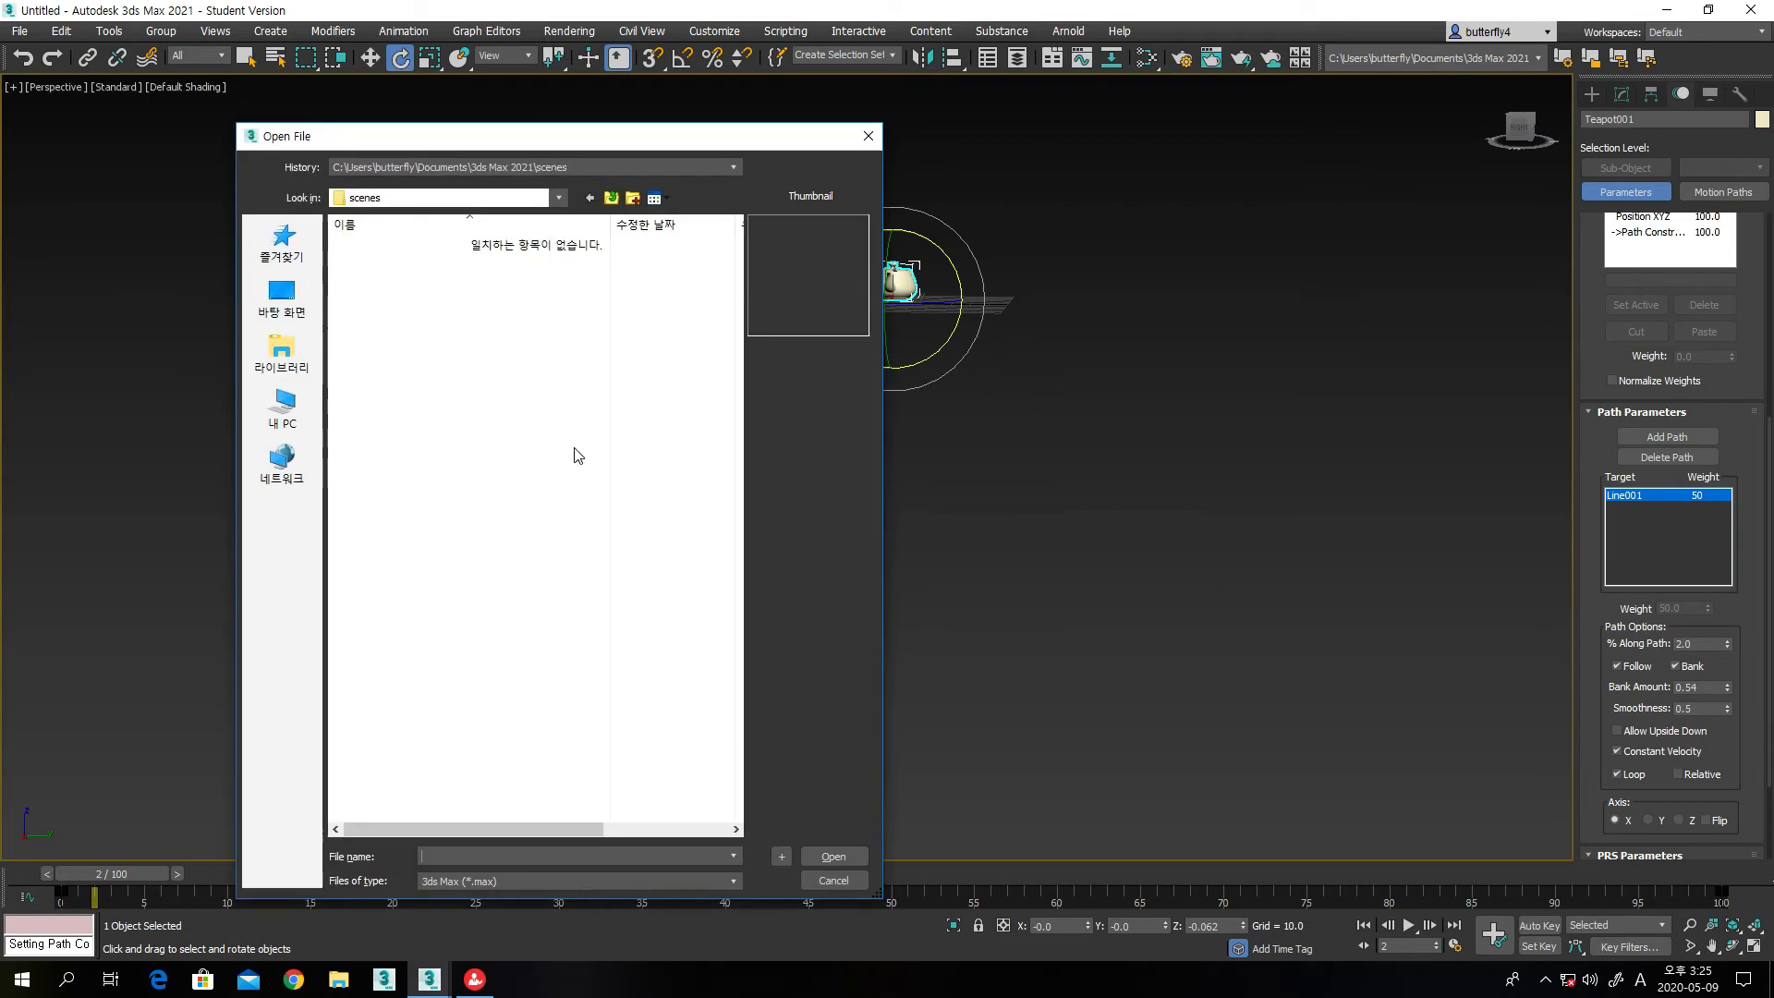
pyautogui.click(282, 295)
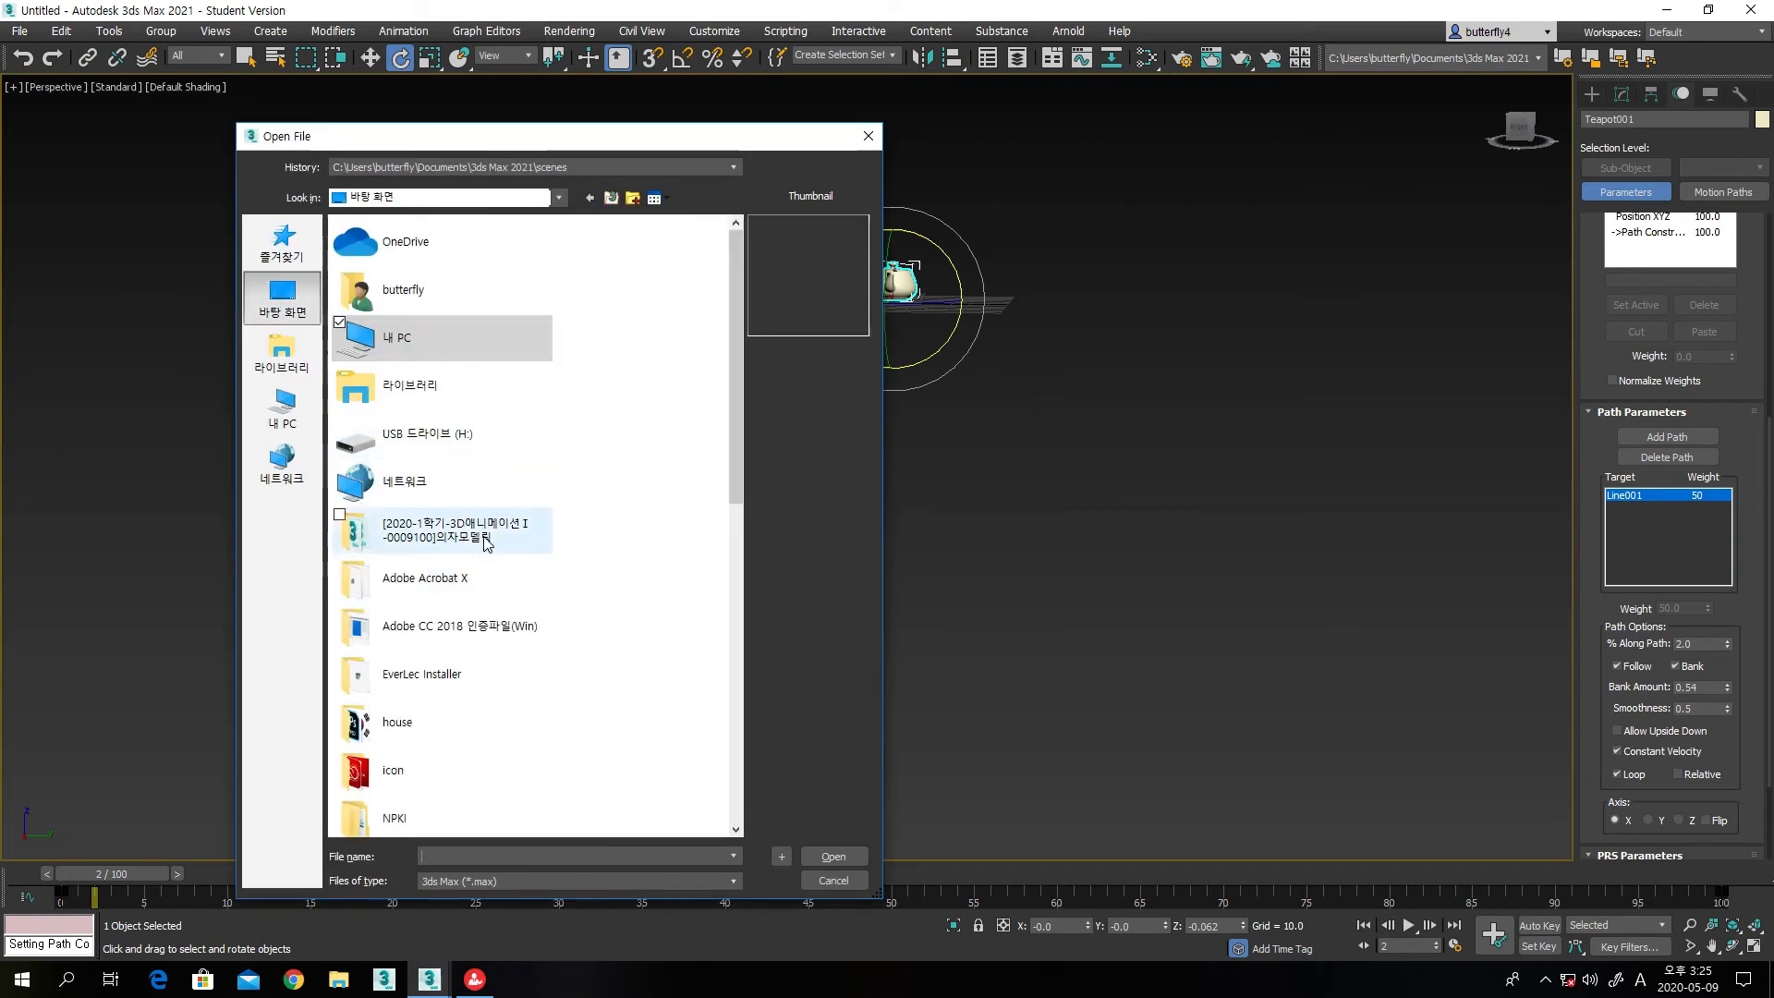
pyautogui.scroll(-5, 475, 481)
pyautogui.click(444, 578)
pyautogui.click(808, 857)
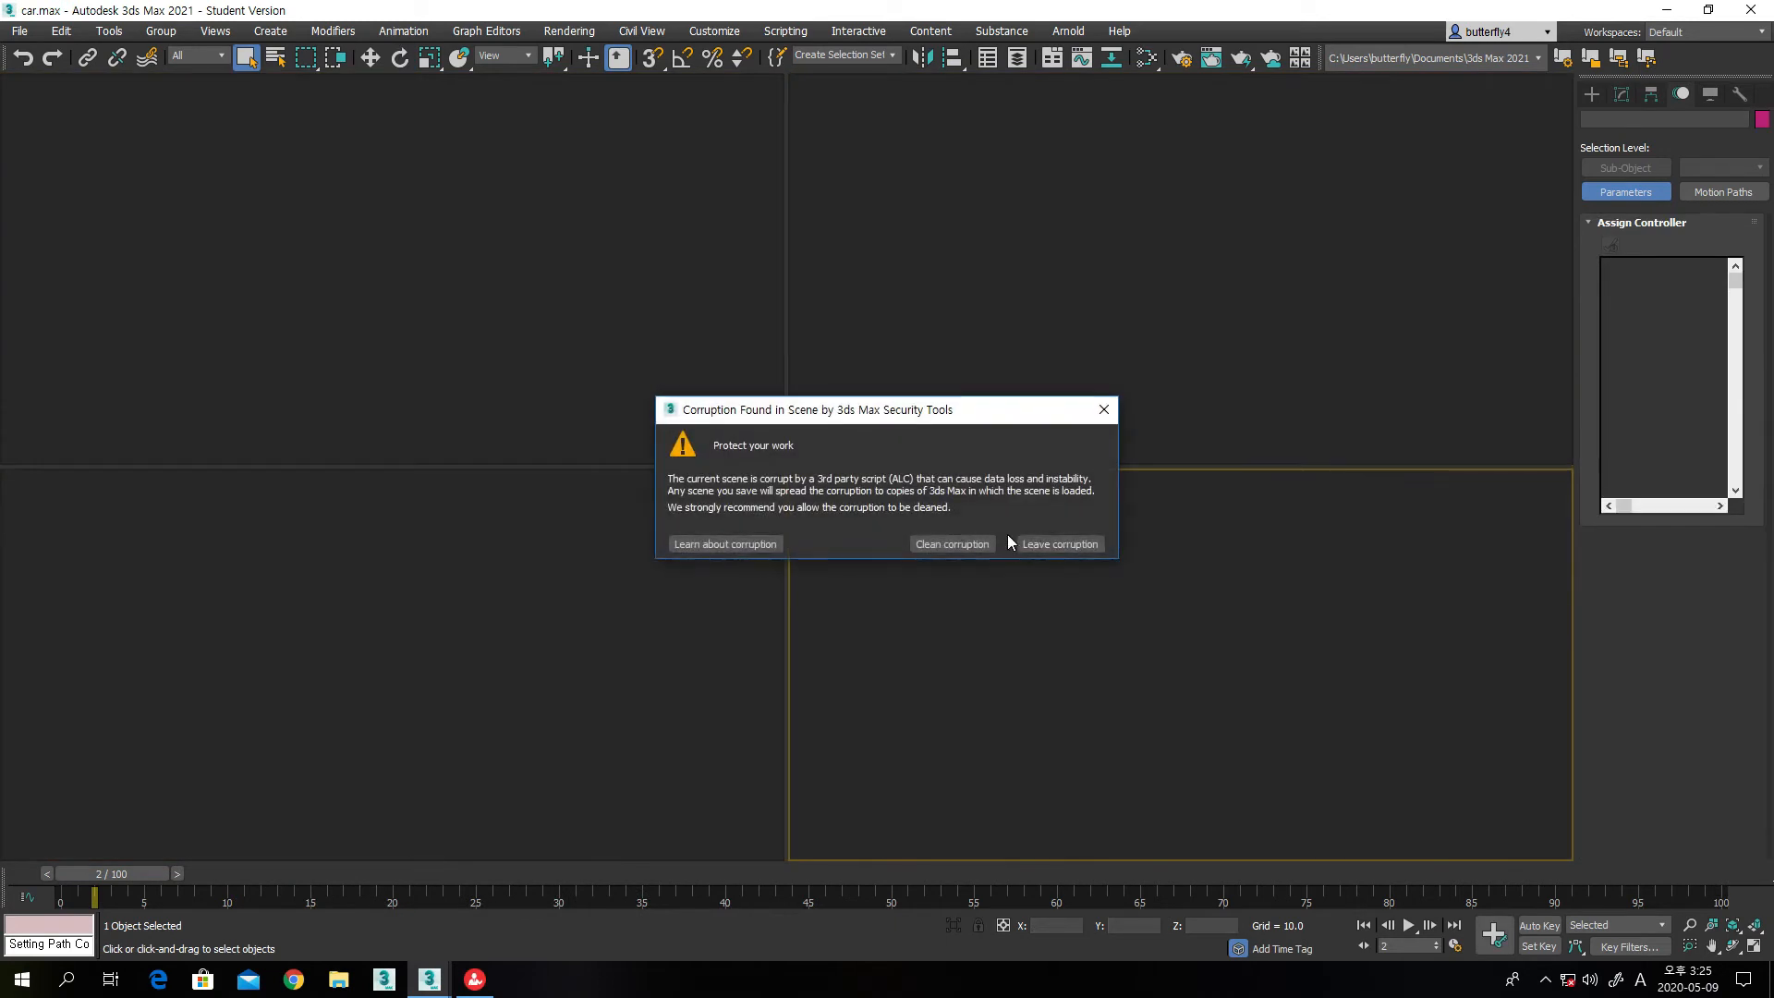
# Clean the script corruption found in the opened scene and dismiss the follow-up notice
pyautogui.click(967, 545)
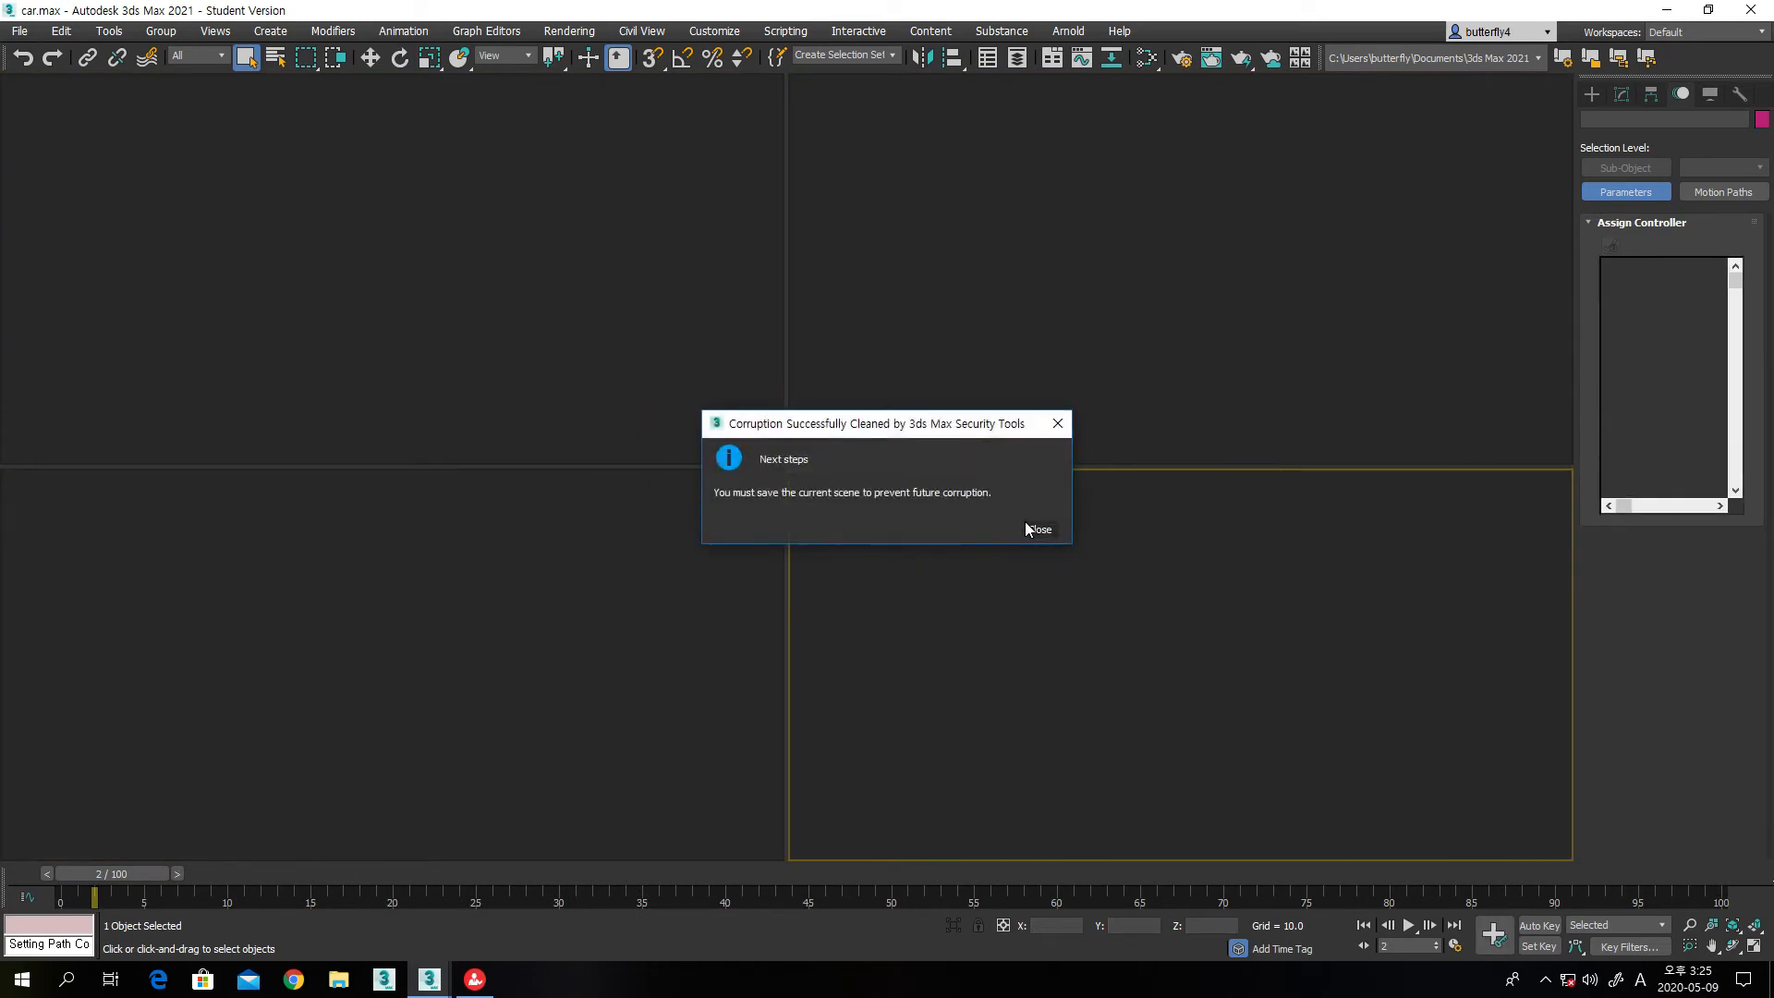
pyautogui.click(1026, 528)
pyautogui.click(976, 530)
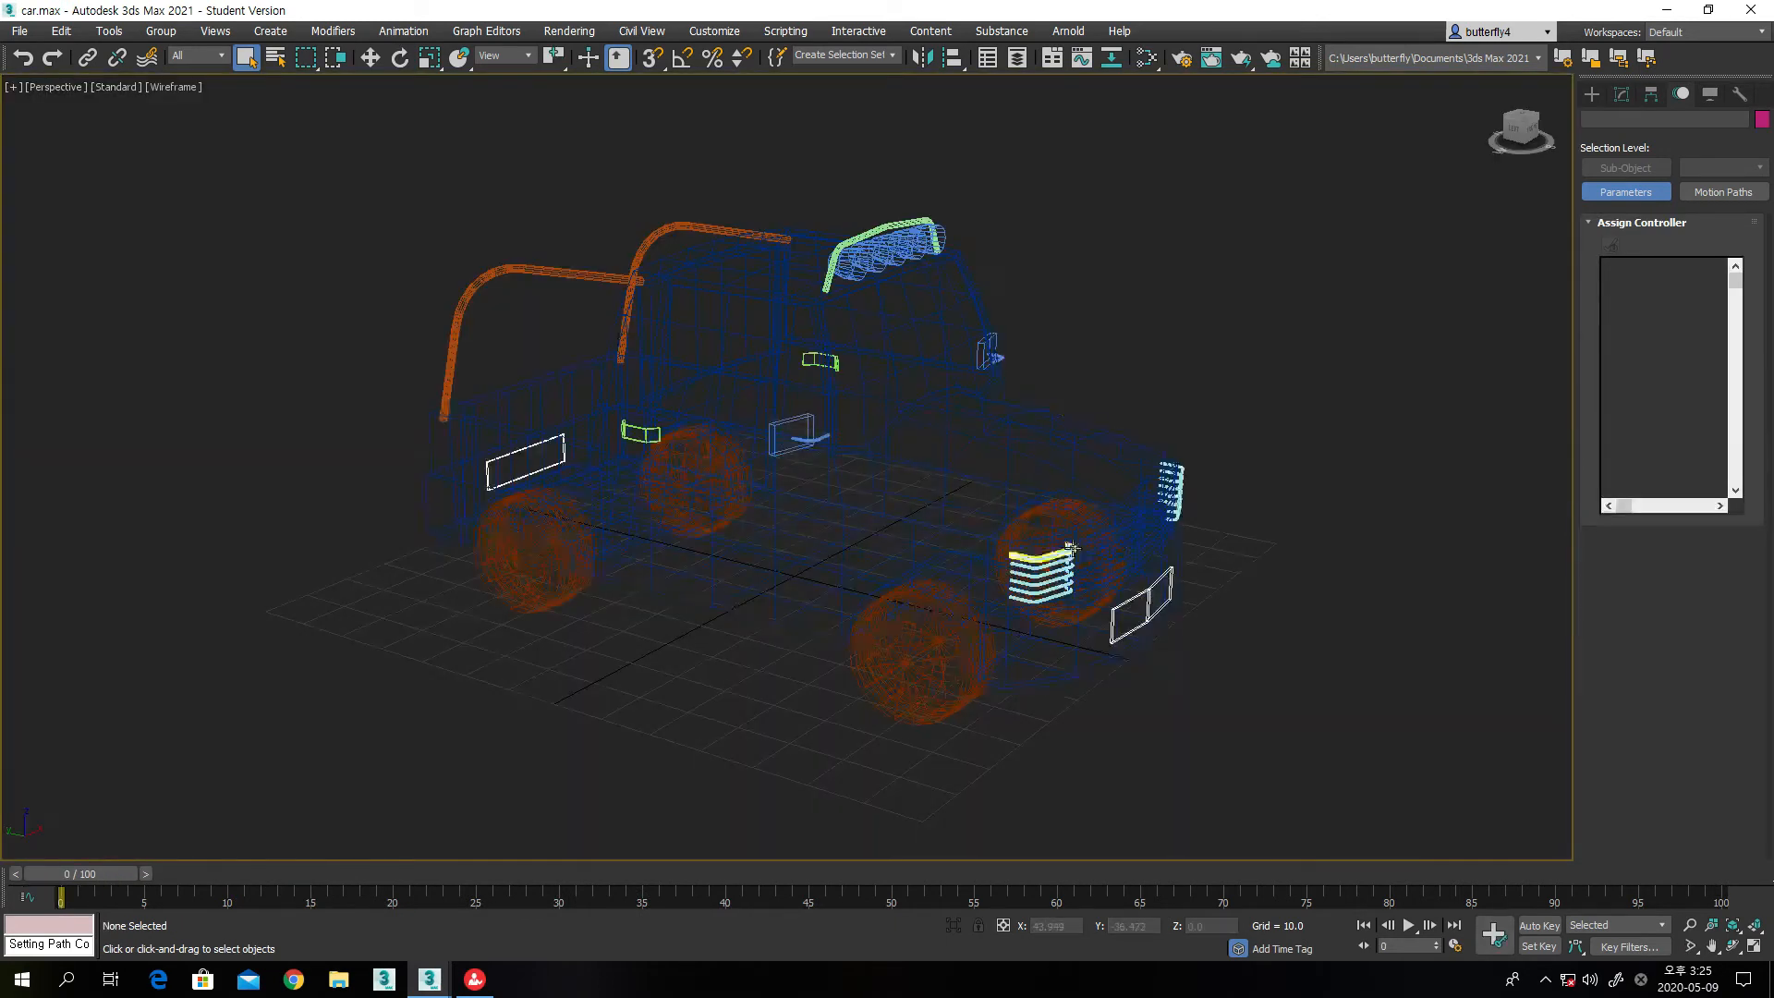
# Set the Perspective view to Default Shading, return to the four-viewport layout and activate the Left view
pyautogui.click(168, 91)
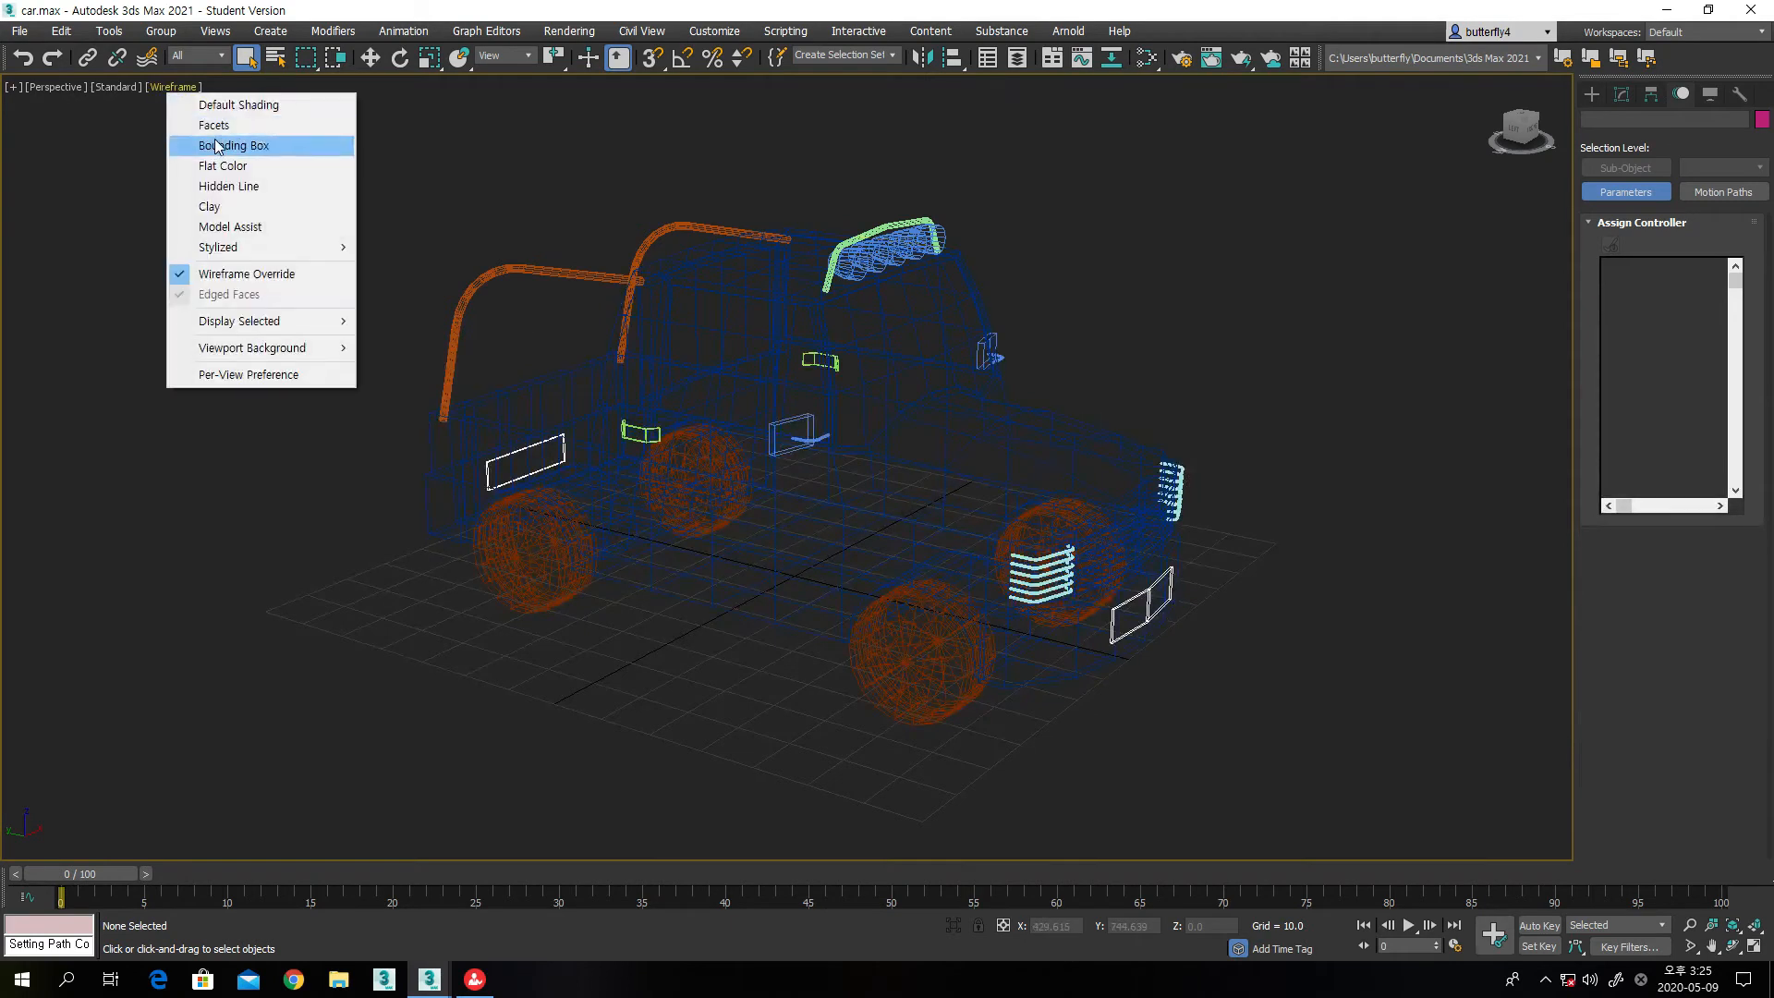
pyautogui.click(231, 103)
pyautogui.moveTo(714, 418); pyautogui.dragTo(570, 370, button='middle')
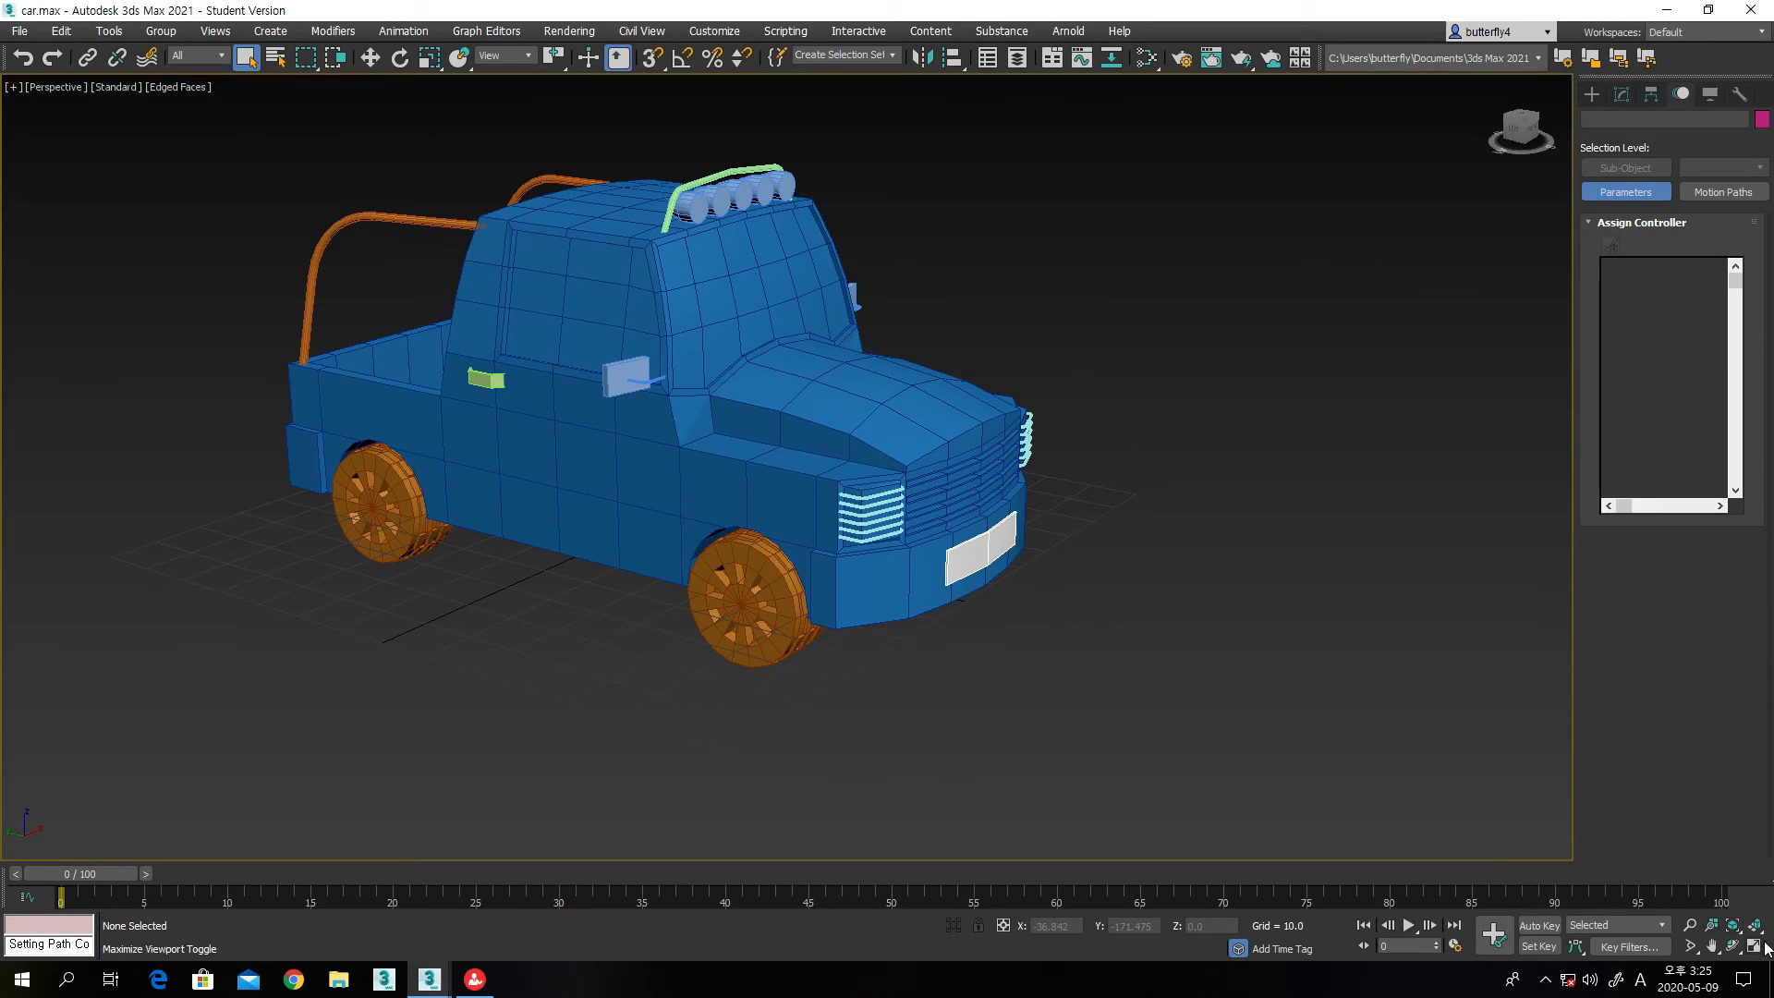
pyautogui.click(1755, 946)
pyautogui.rightClick(558, 759)
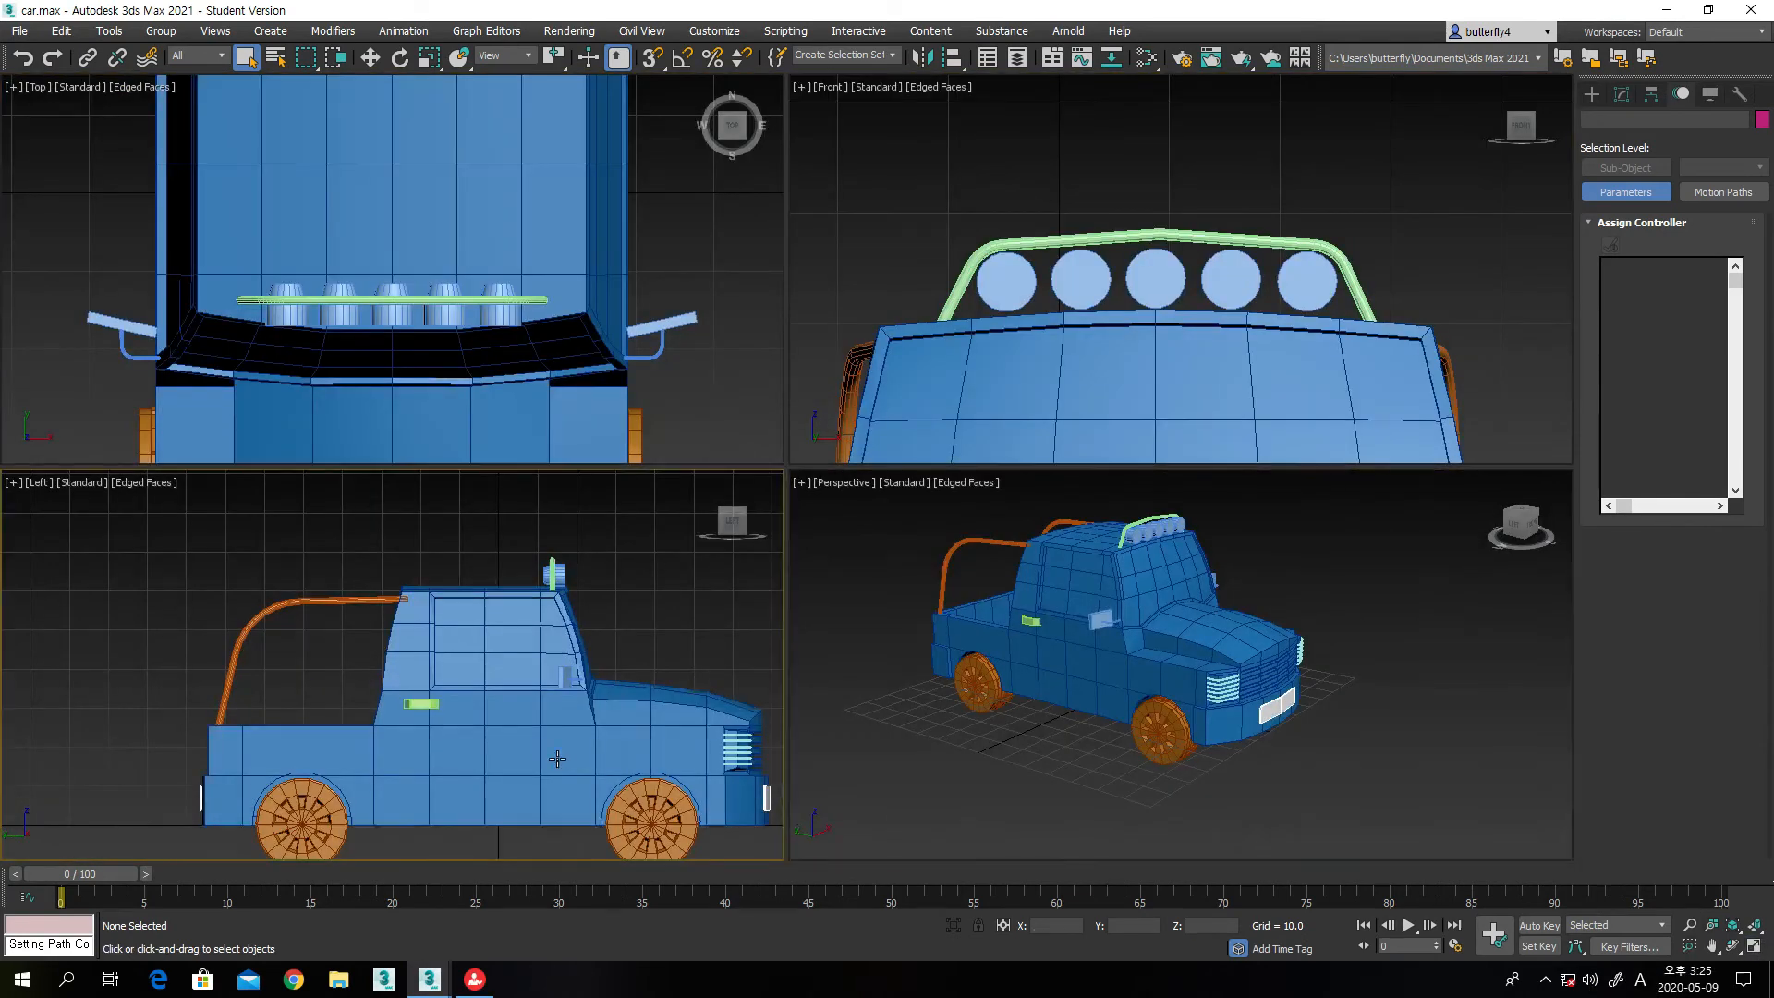
# Try moving only the truck's body upward in the Left view, and undo the move
pyautogui.click(557, 759)
pyautogui.click(373, 60)
pyautogui.moveTo(512, 753); pyautogui.dragTo(507, 637)
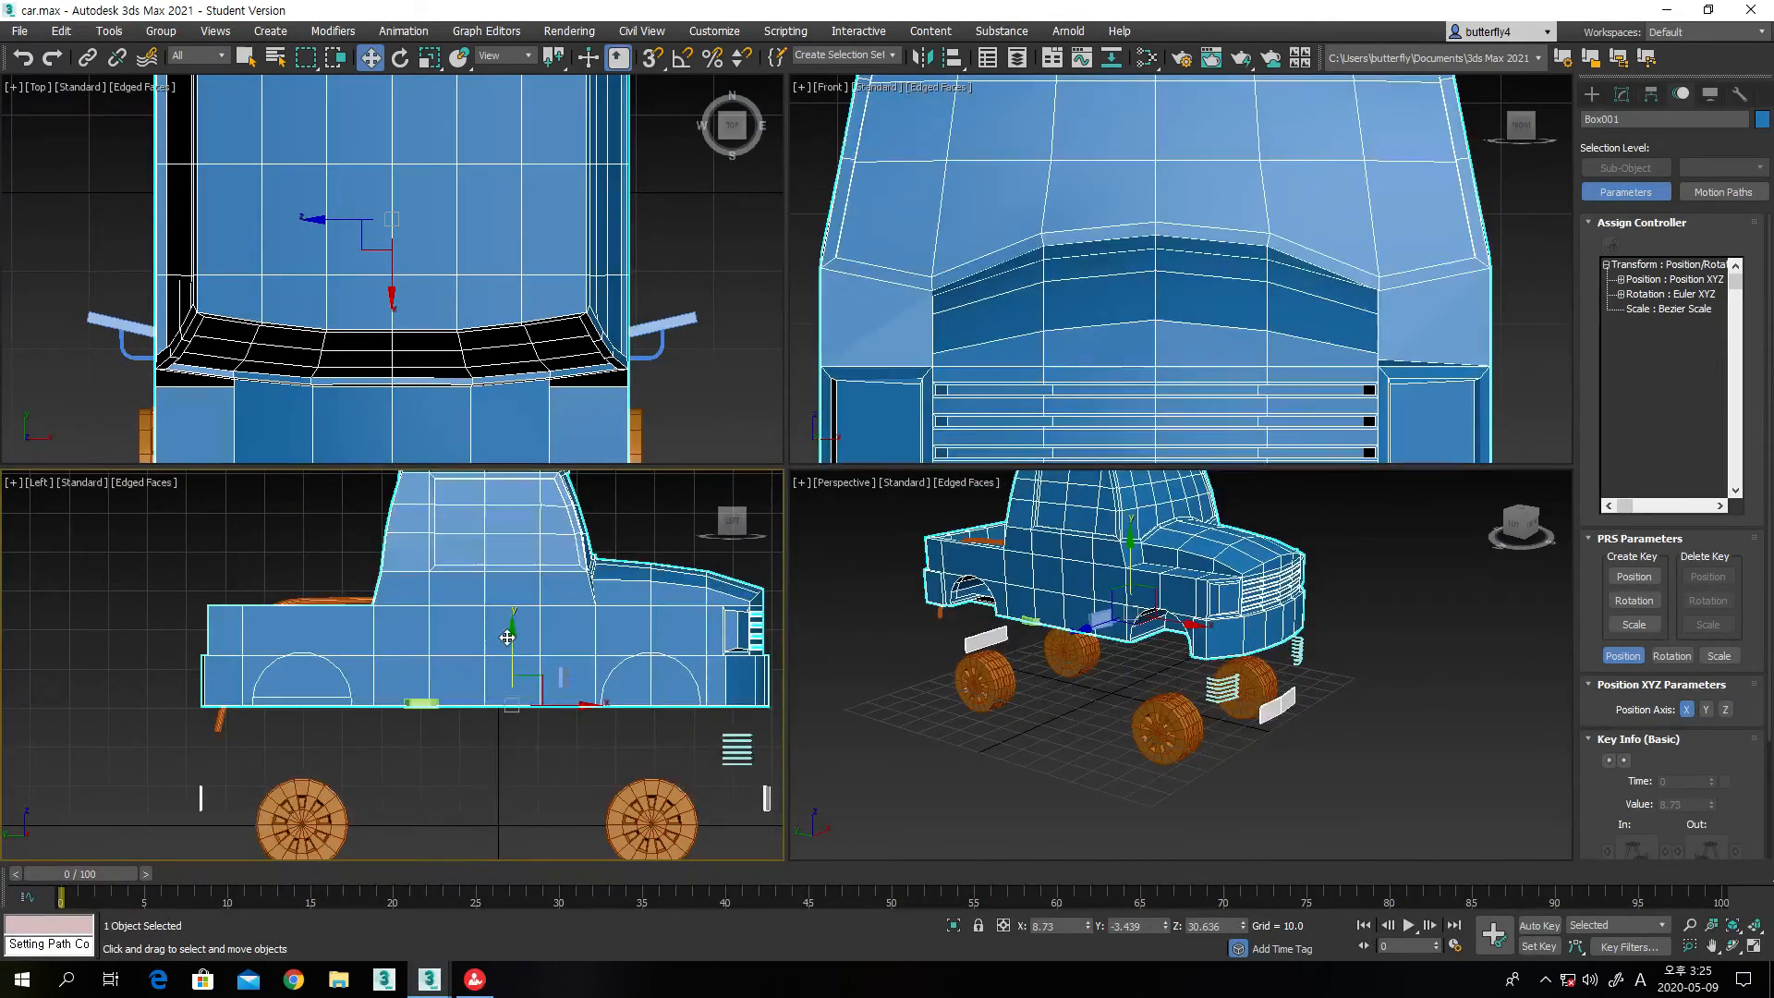
pyautogui.hotkey('ctrl', 'z')
# Select all the truck's parts except the wheels in the Left view and group them as "car"
pyautogui.moveTo(565, 665); pyautogui.dragTo(475, 621, button='middle')
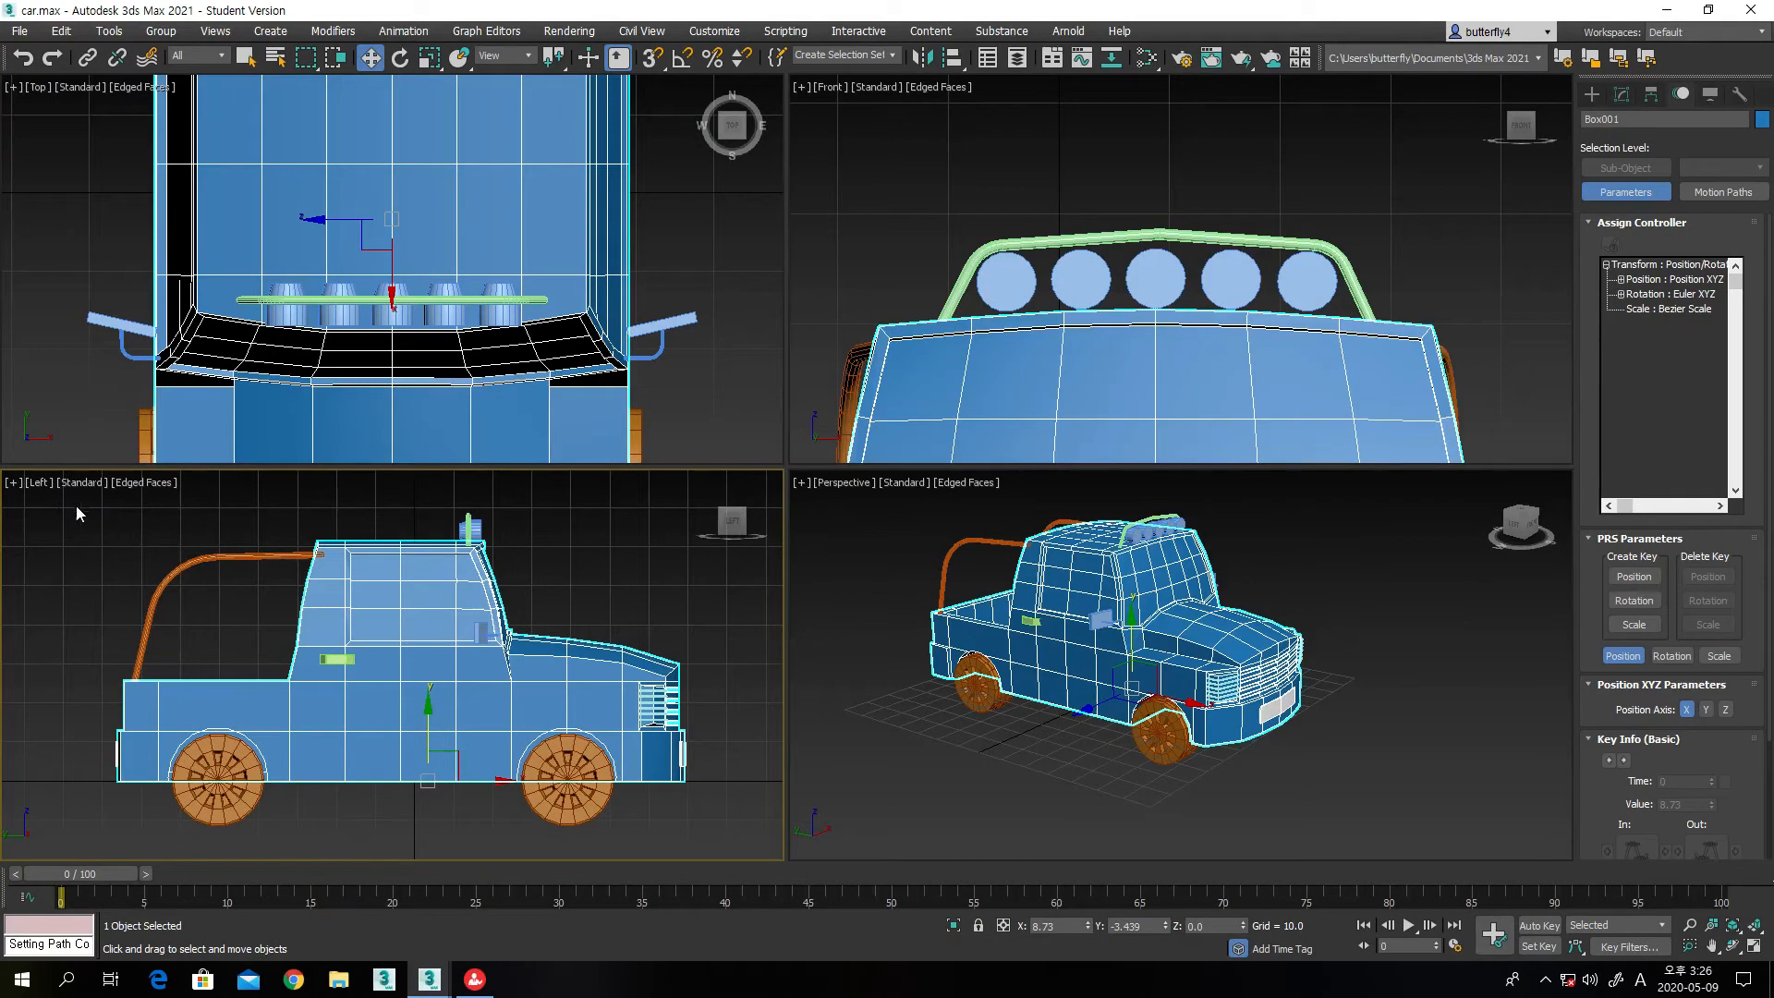
pyautogui.moveTo(86, 504); pyautogui.dragTo(699, 717)
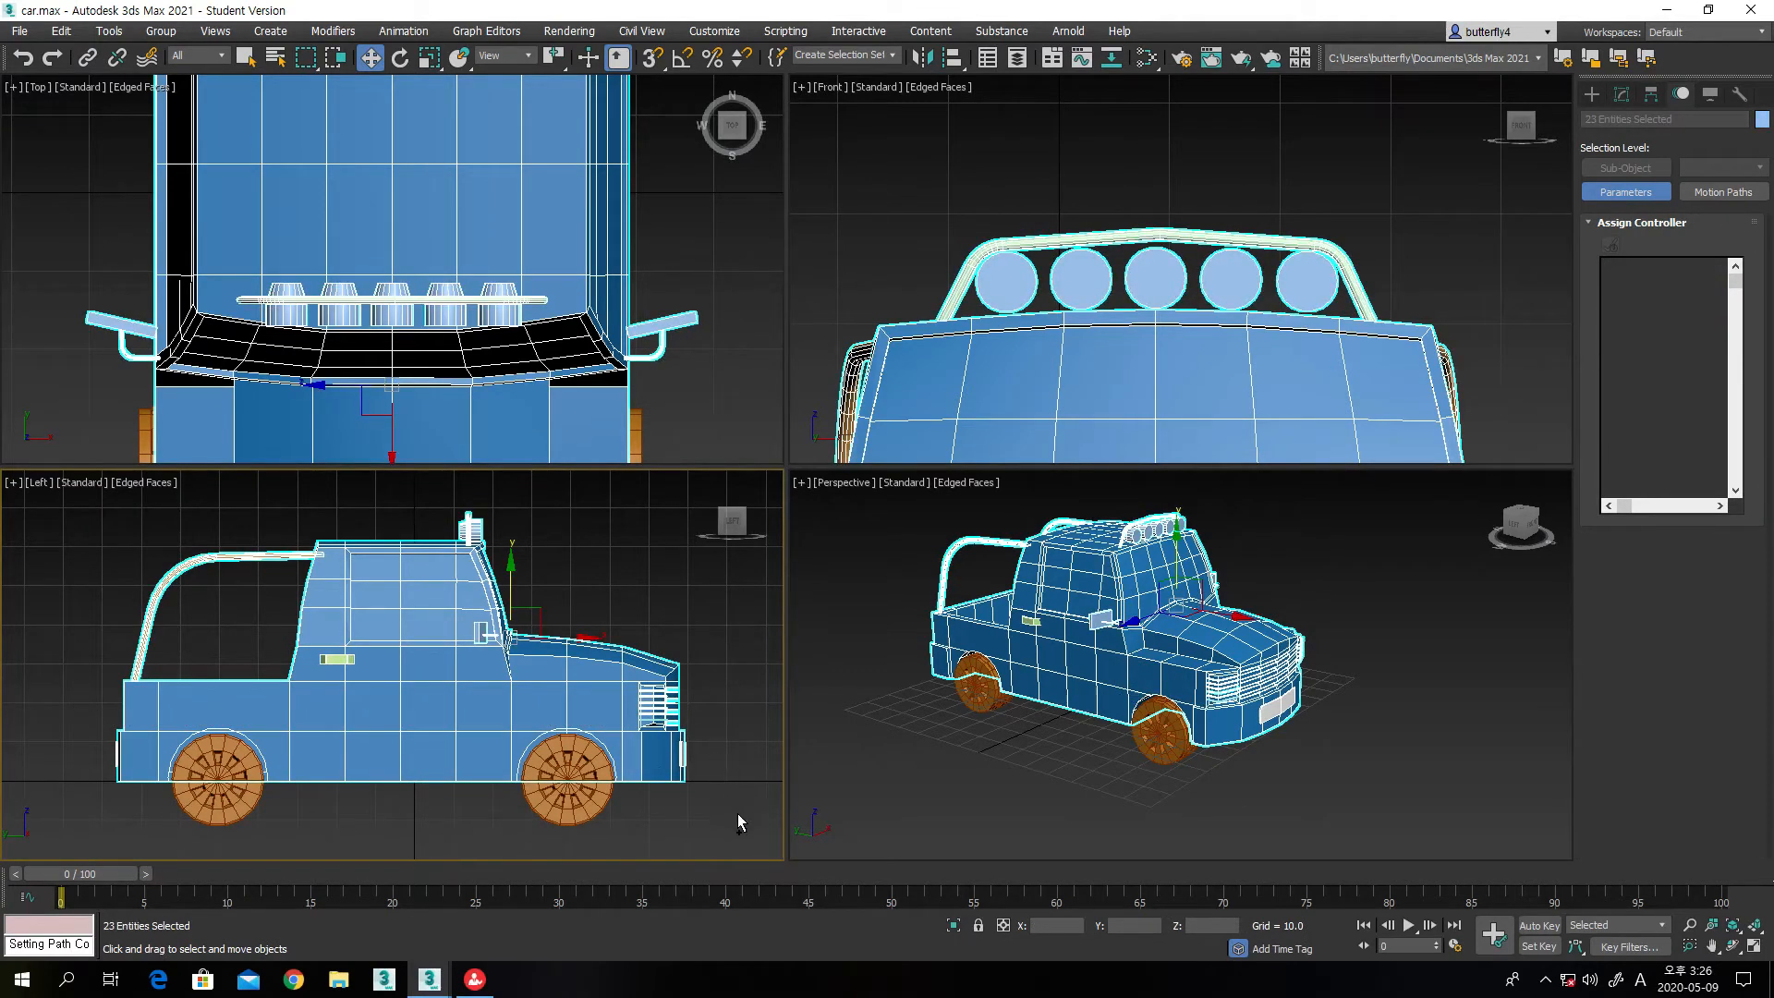
pyautogui.moveTo(648, 745); pyautogui.dragTo(633, 674)
pyautogui.keyDown('ctrl'); pyautogui.moveTo(63, 638); pyautogui.dragTo(140, 823); pyautogui.keyUp('ctrl')
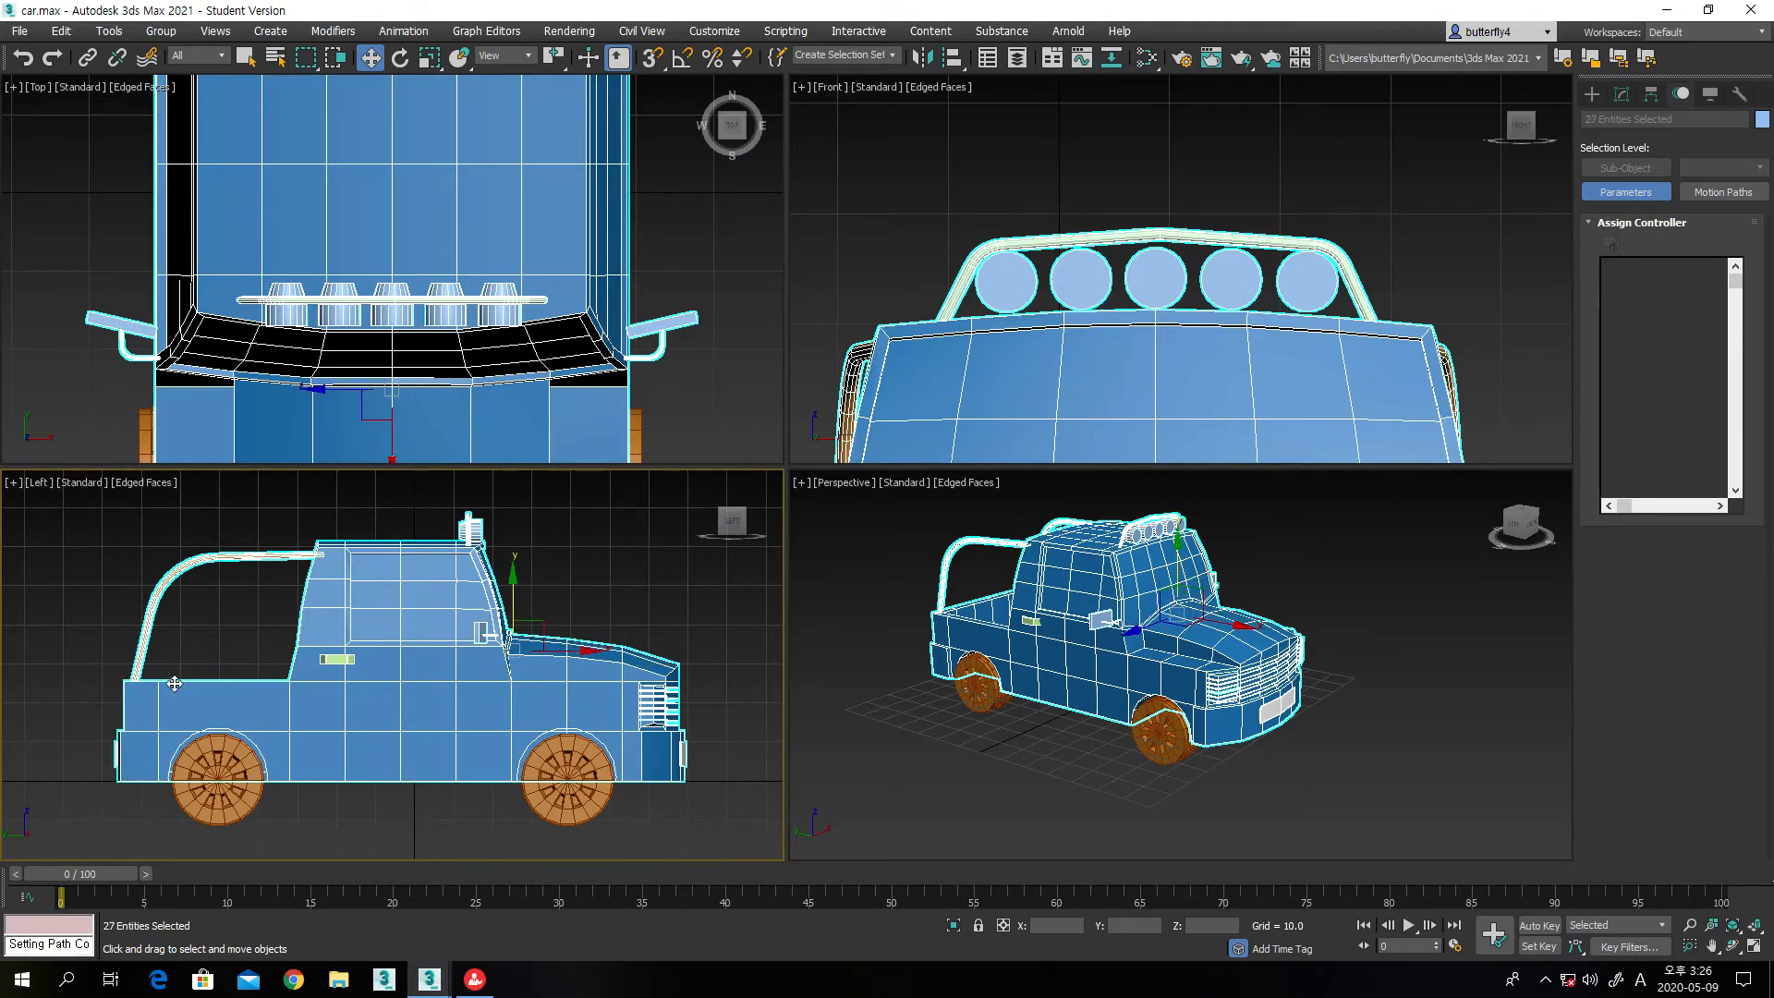
pyautogui.click(164, 32)
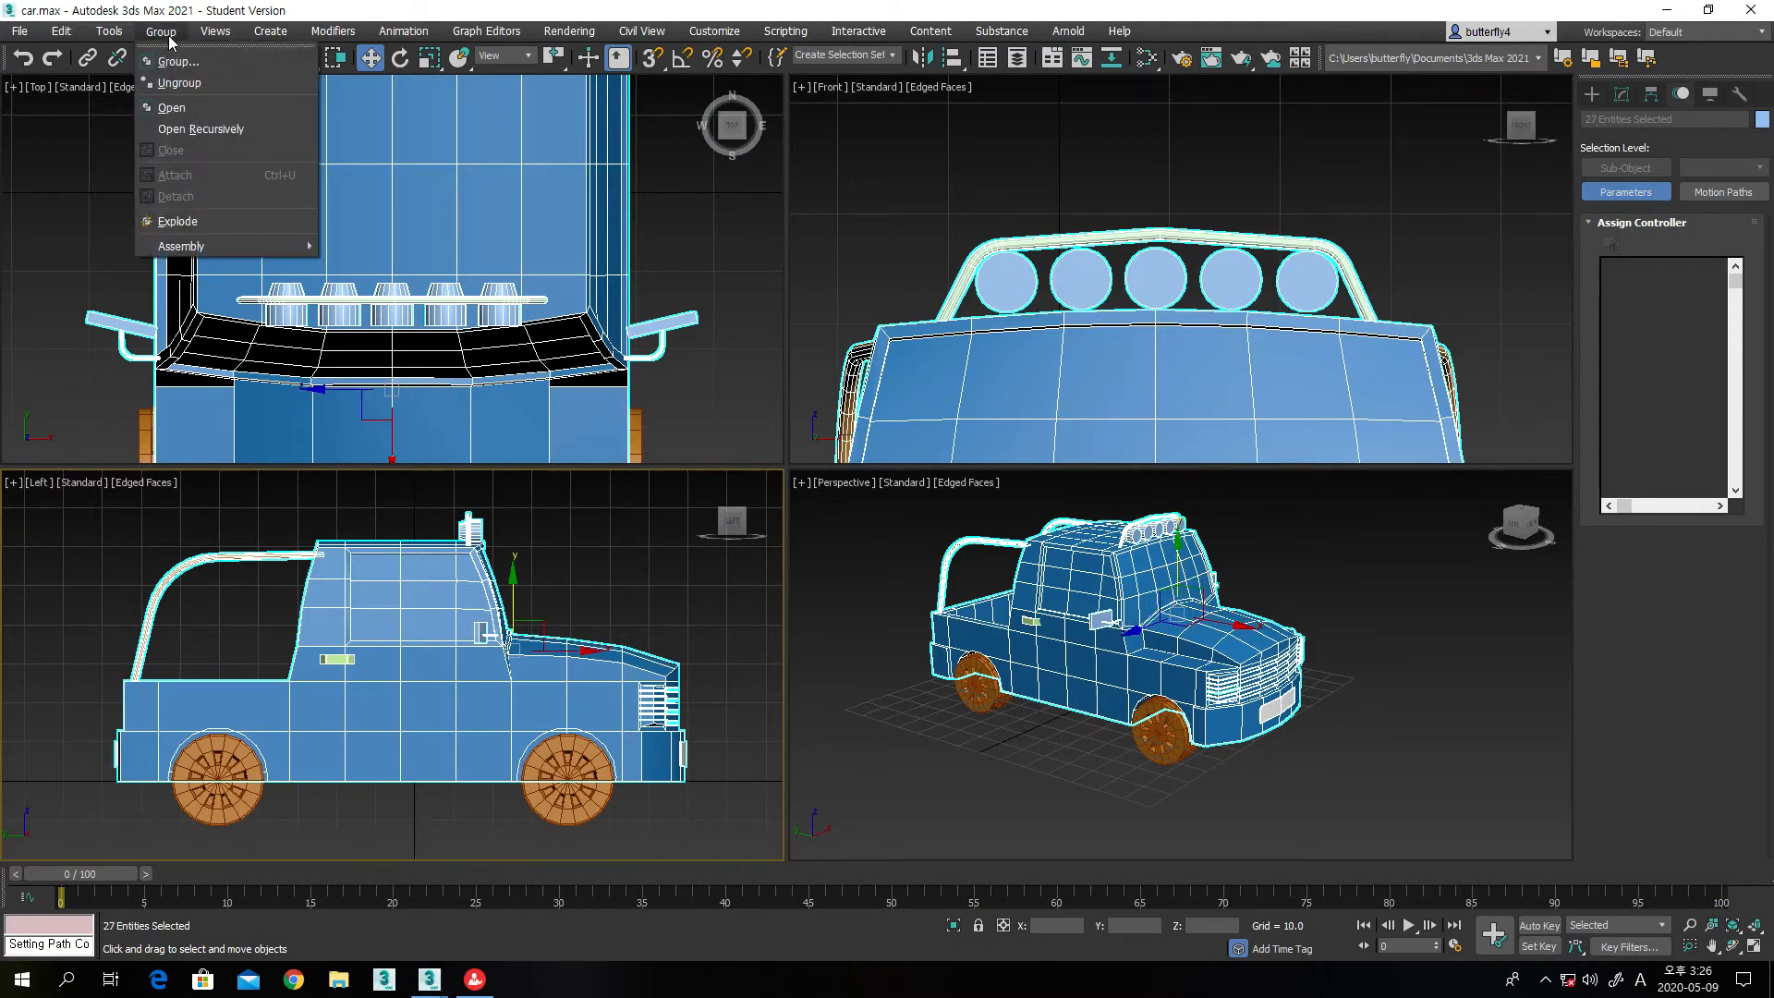
pyautogui.click(178, 63)
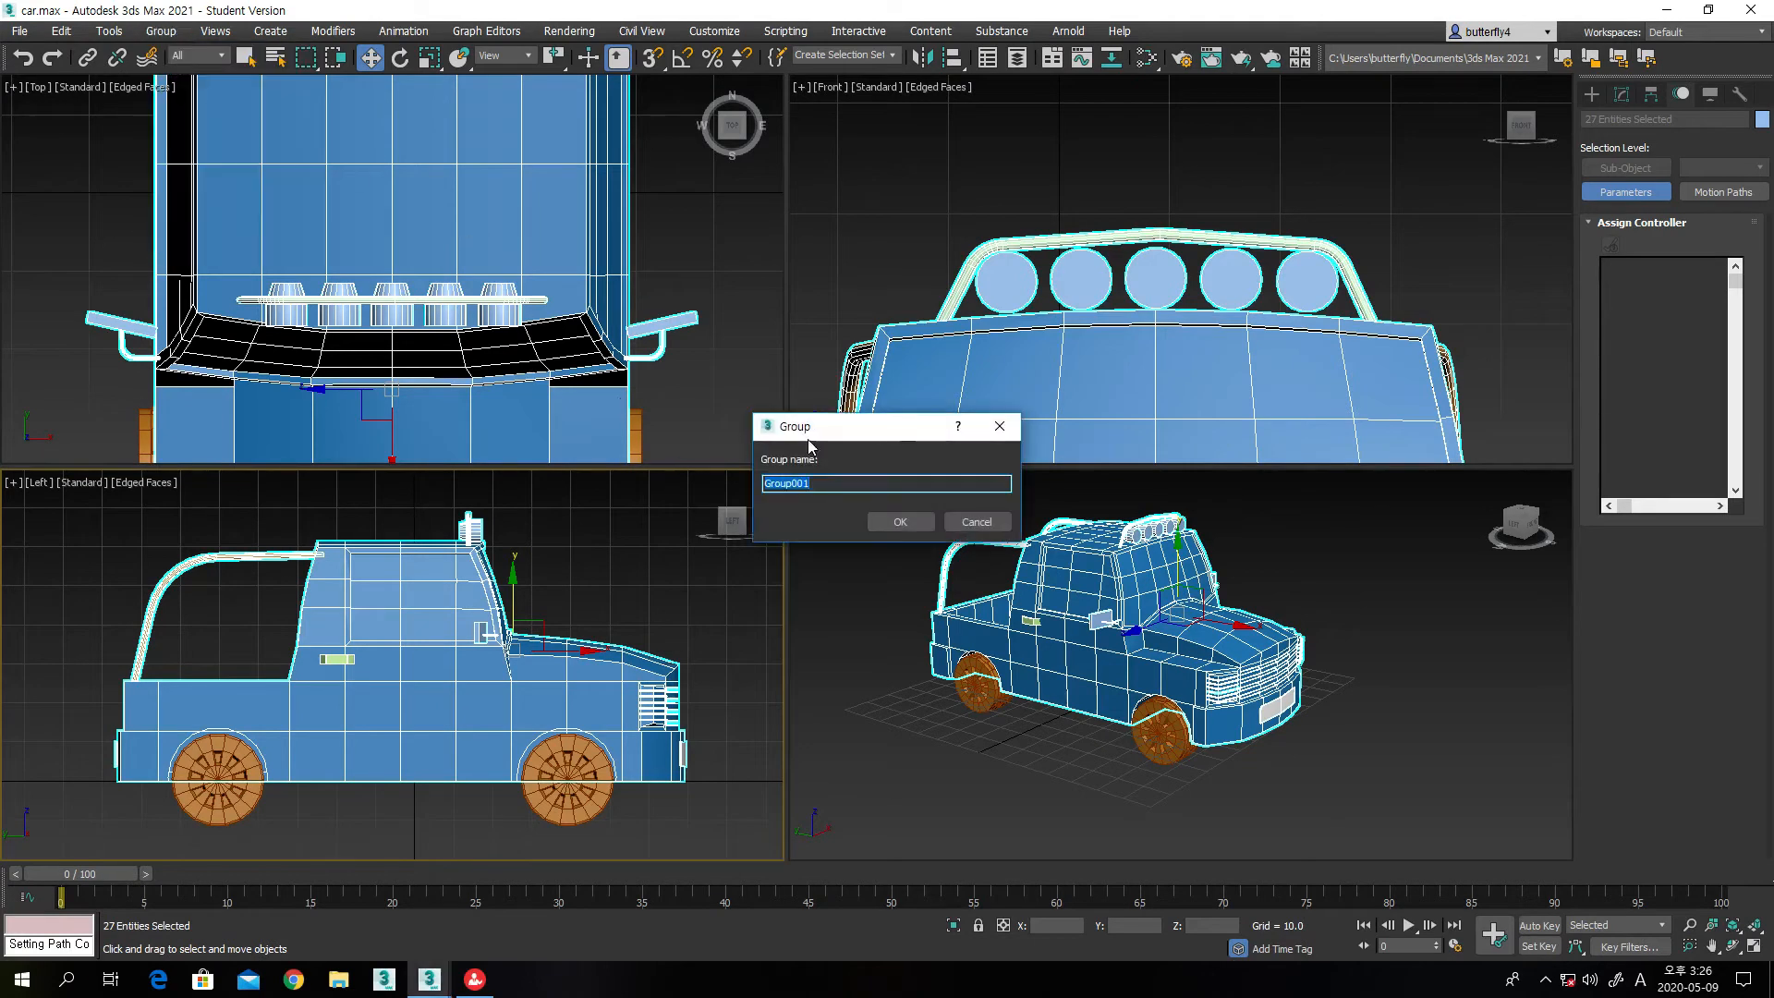
pyautogui.write('car')
pyautogui.press('Return')
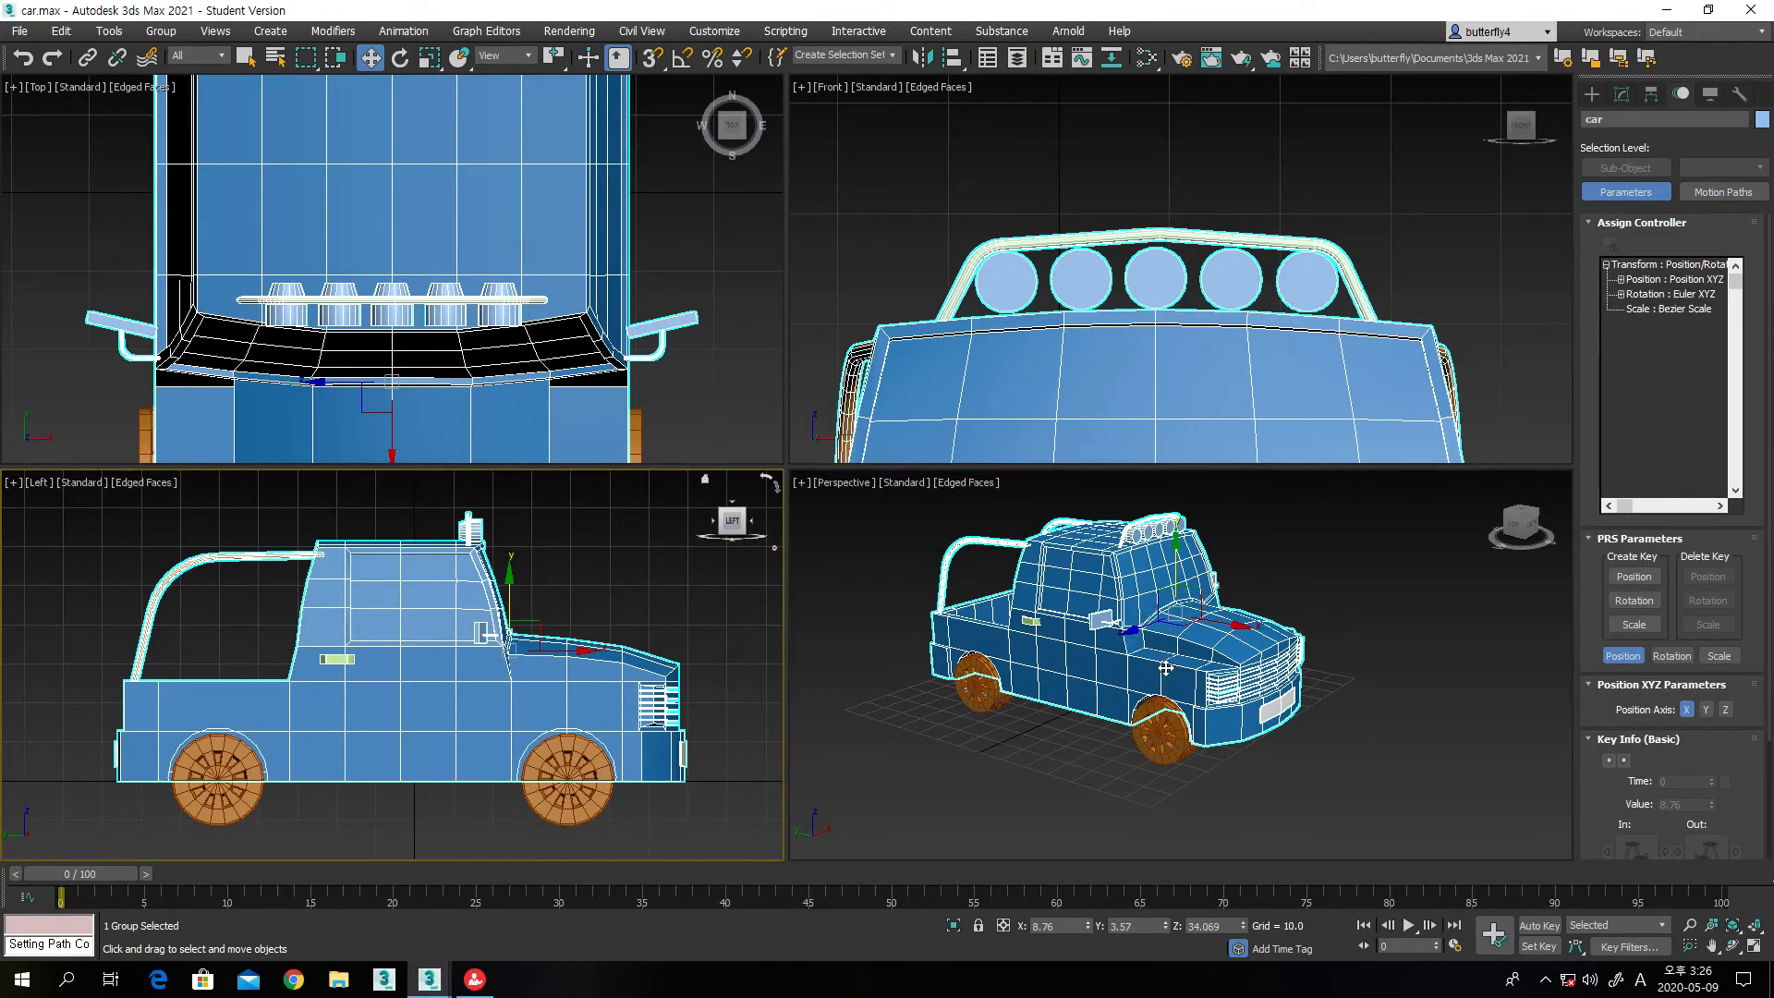
# Link the rear and front wheels on the side shown in the Left view to the car group
pyautogui.click(988, 706)
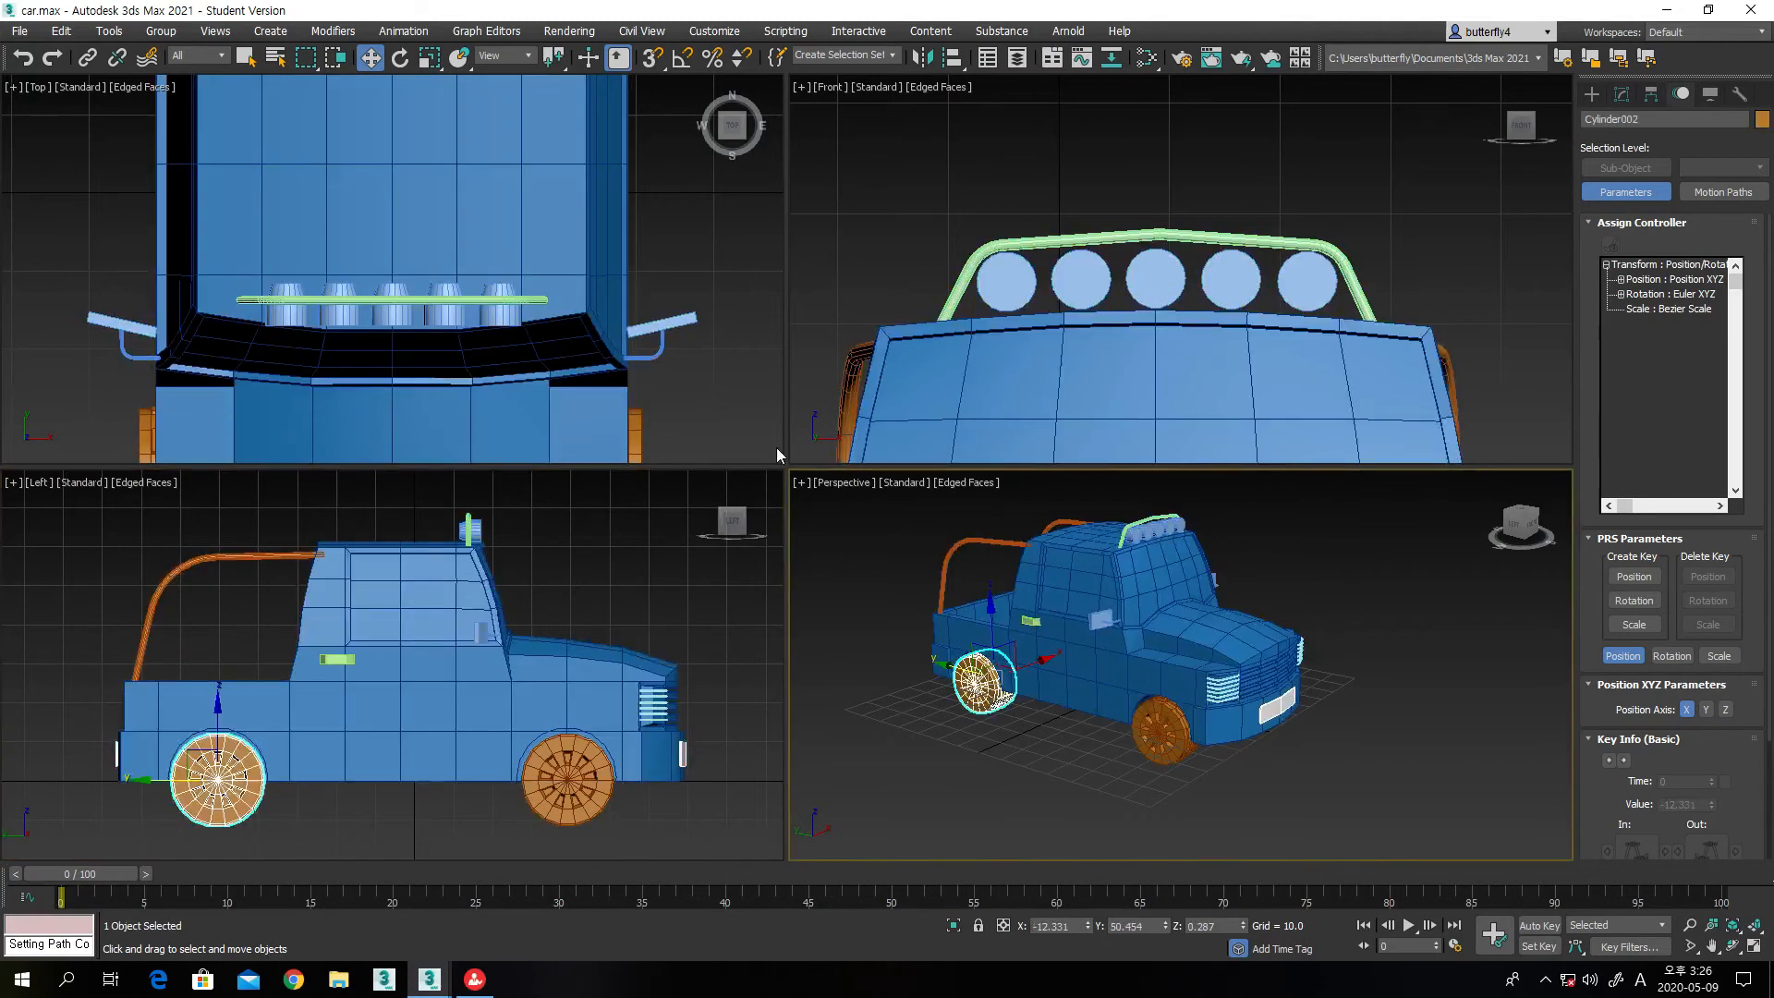
pyautogui.click(88, 57)
pyautogui.moveTo(624, 846); pyautogui.dragTo(162, 797)
pyautogui.click(1054, 774)
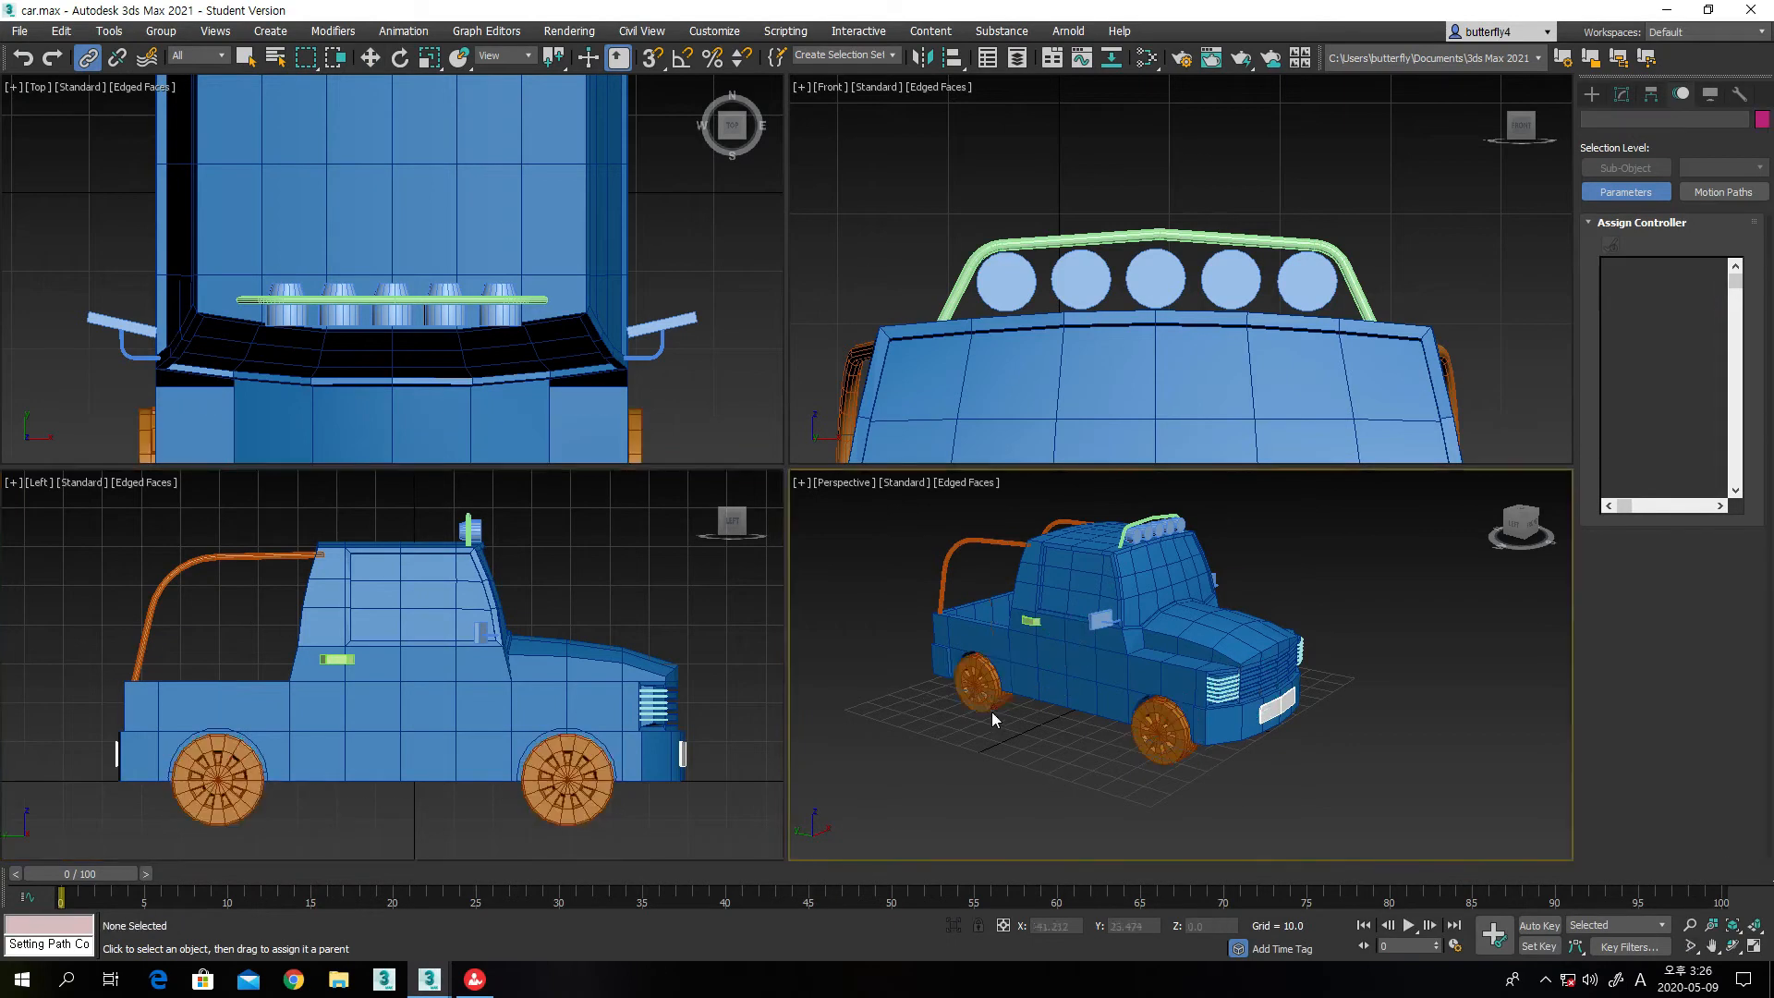
pyautogui.moveTo(976, 688); pyautogui.dragTo(1036, 691)
pyautogui.moveTo(1160, 730); pyautogui.dragTo(1099, 709)
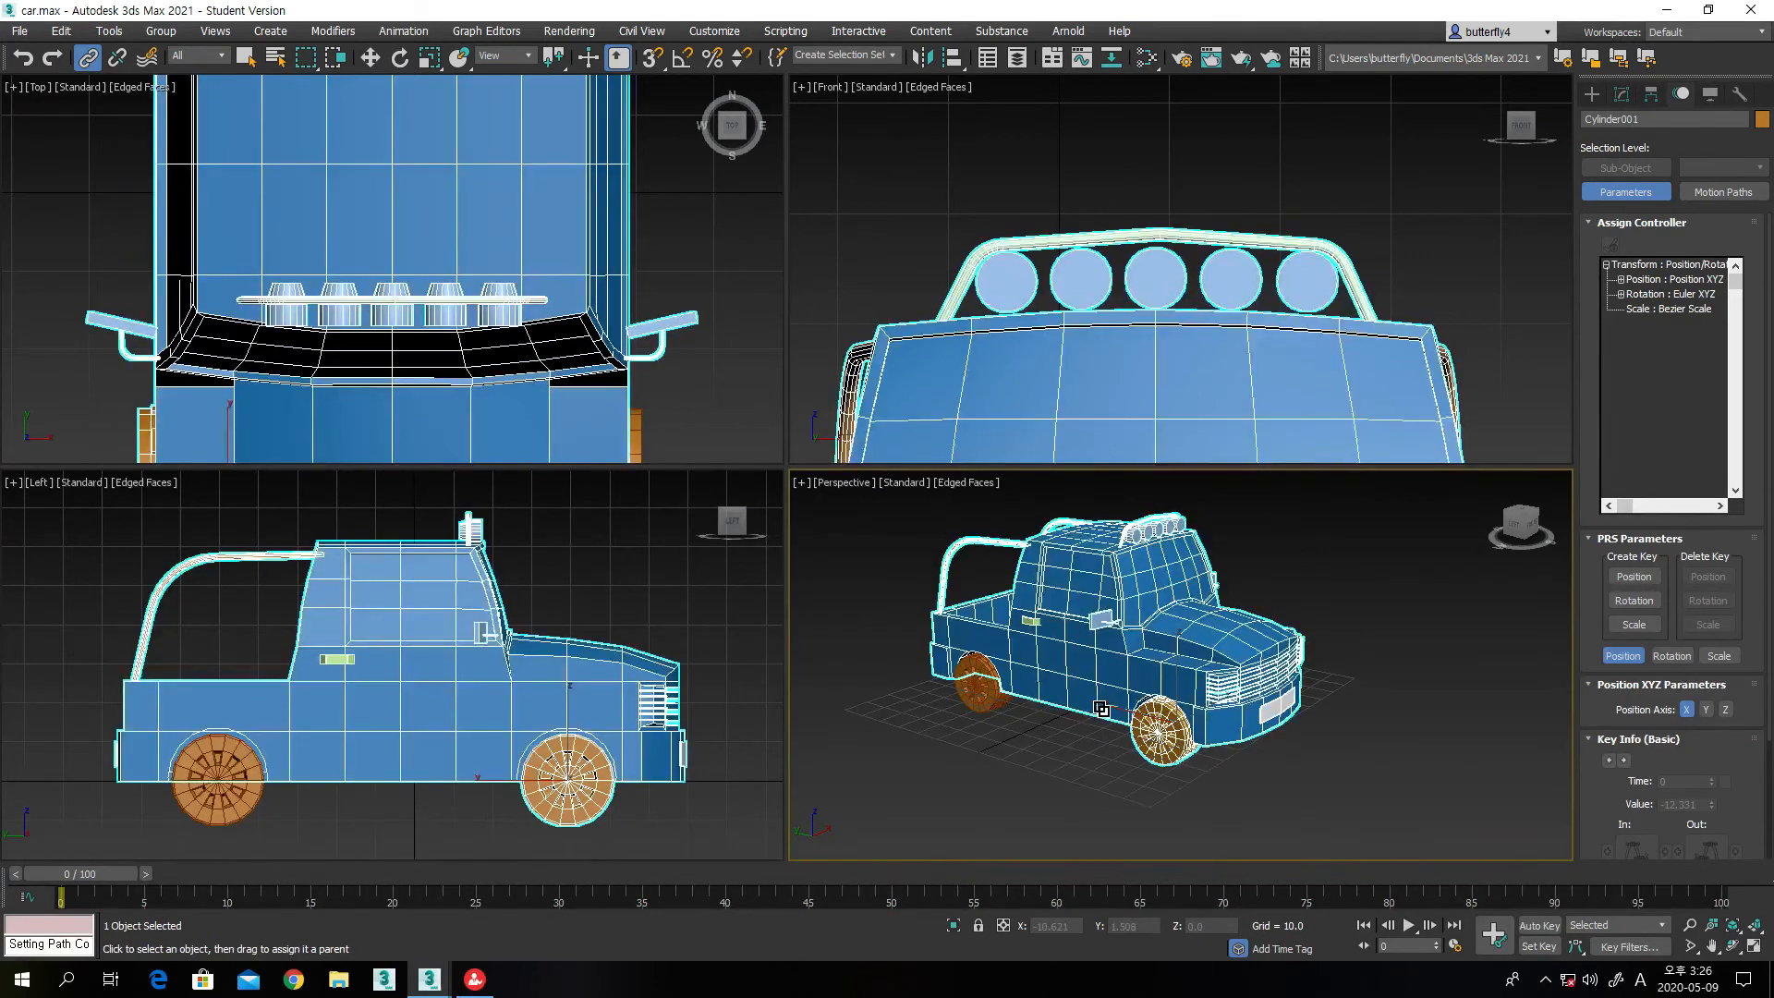
# Link the two wheels on the truck's opposite side to the car group
pyautogui.click(1732, 947)
pyautogui.moveTo(1219, 714); pyautogui.dragTo(1022, 708)
pyautogui.rightClick(1022, 708)
pyautogui.moveTo(1272, 787); pyautogui.dragTo(1333, 723)
pyautogui.moveTo(1457, 747); pyautogui.dragTo(1371, 716)
# Move the car group about 33 units backward in the Left view to test that the linked wheels follow
pyautogui.click(378, 65)
pyautogui.click(568, 651)
pyautogui.moveTo(567, 652); pyautogui.dragTo(441, 628)
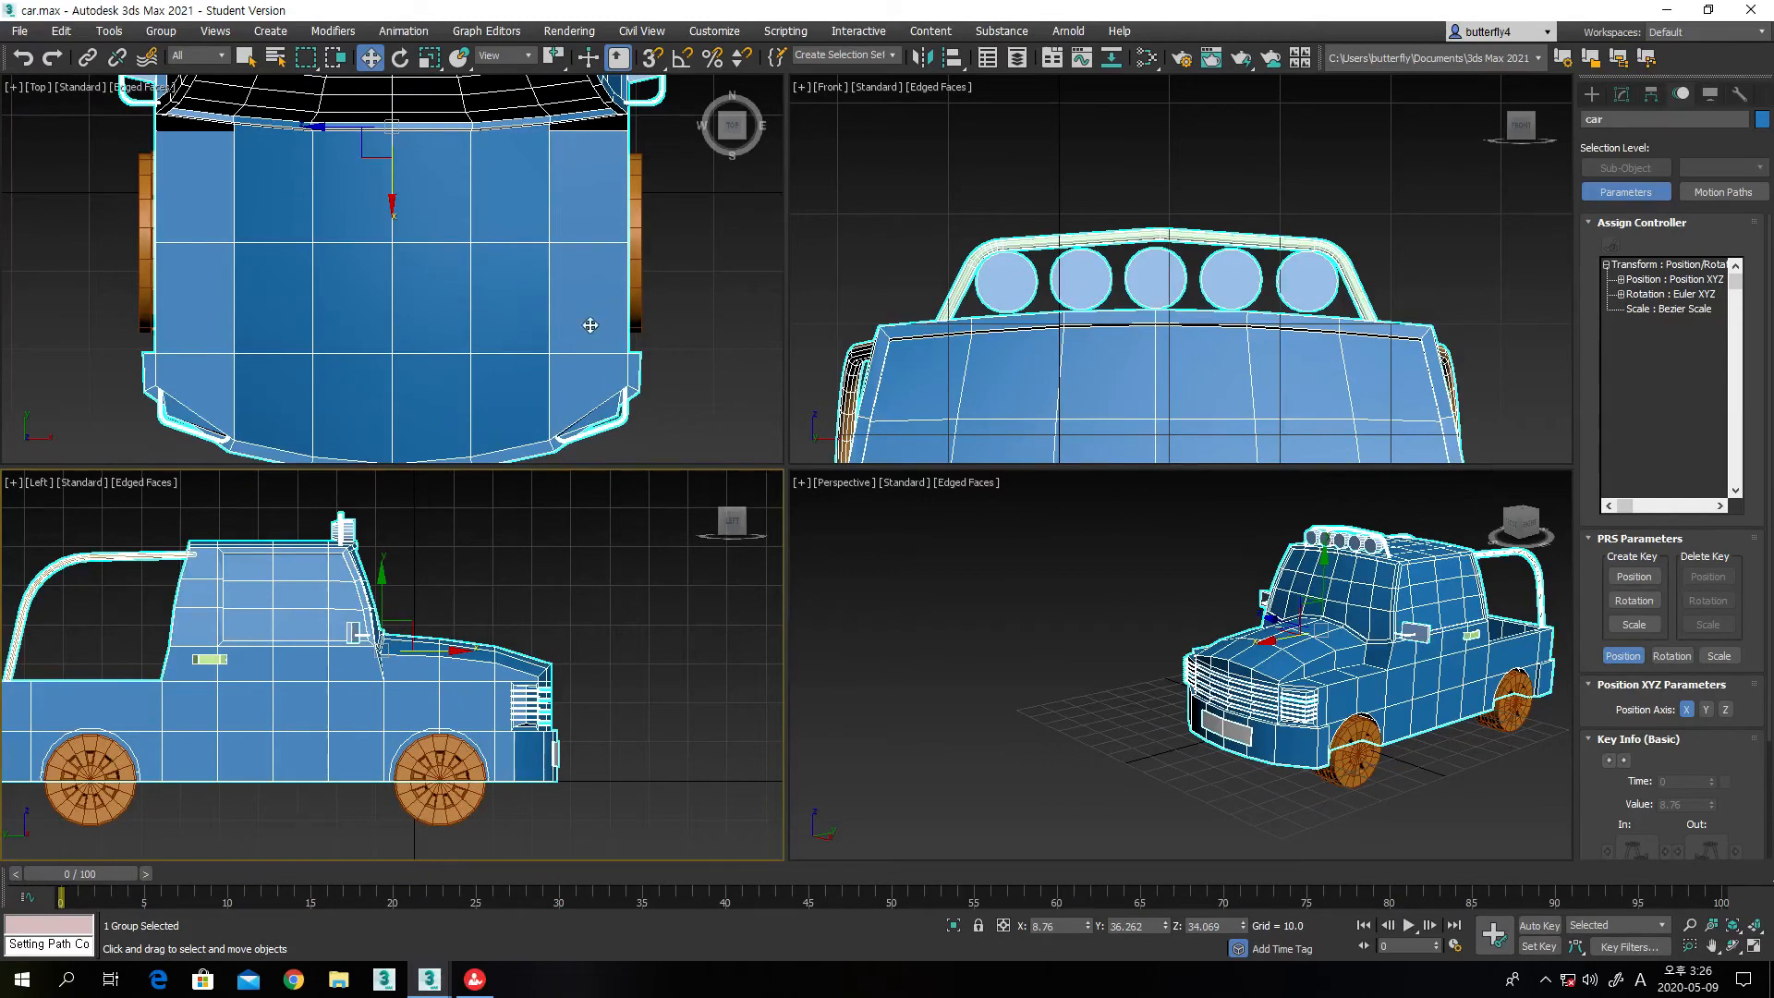
pyautogui.scroll(-8, 610, 268)
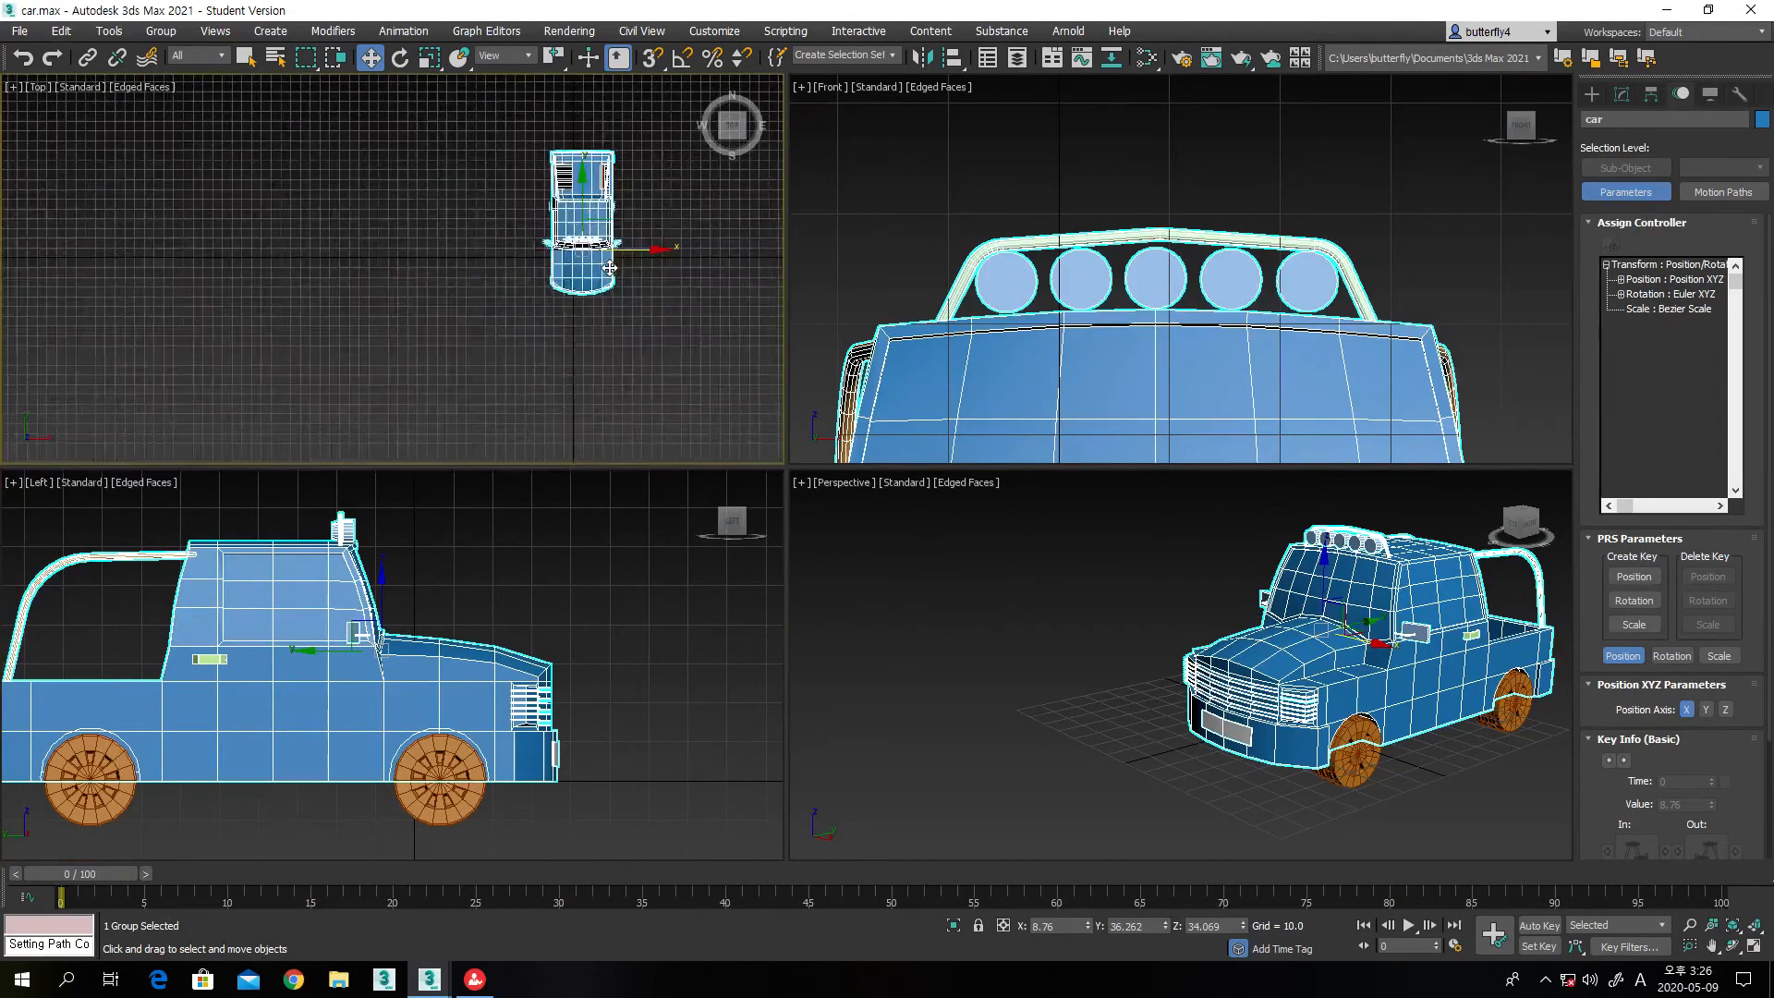
# Create a box beside the truck in the Top view, about 300 long, 91 wide and 723 high
pyautogui.scroll(-2, 610, 268)
pyautogui.click(1753, 946)
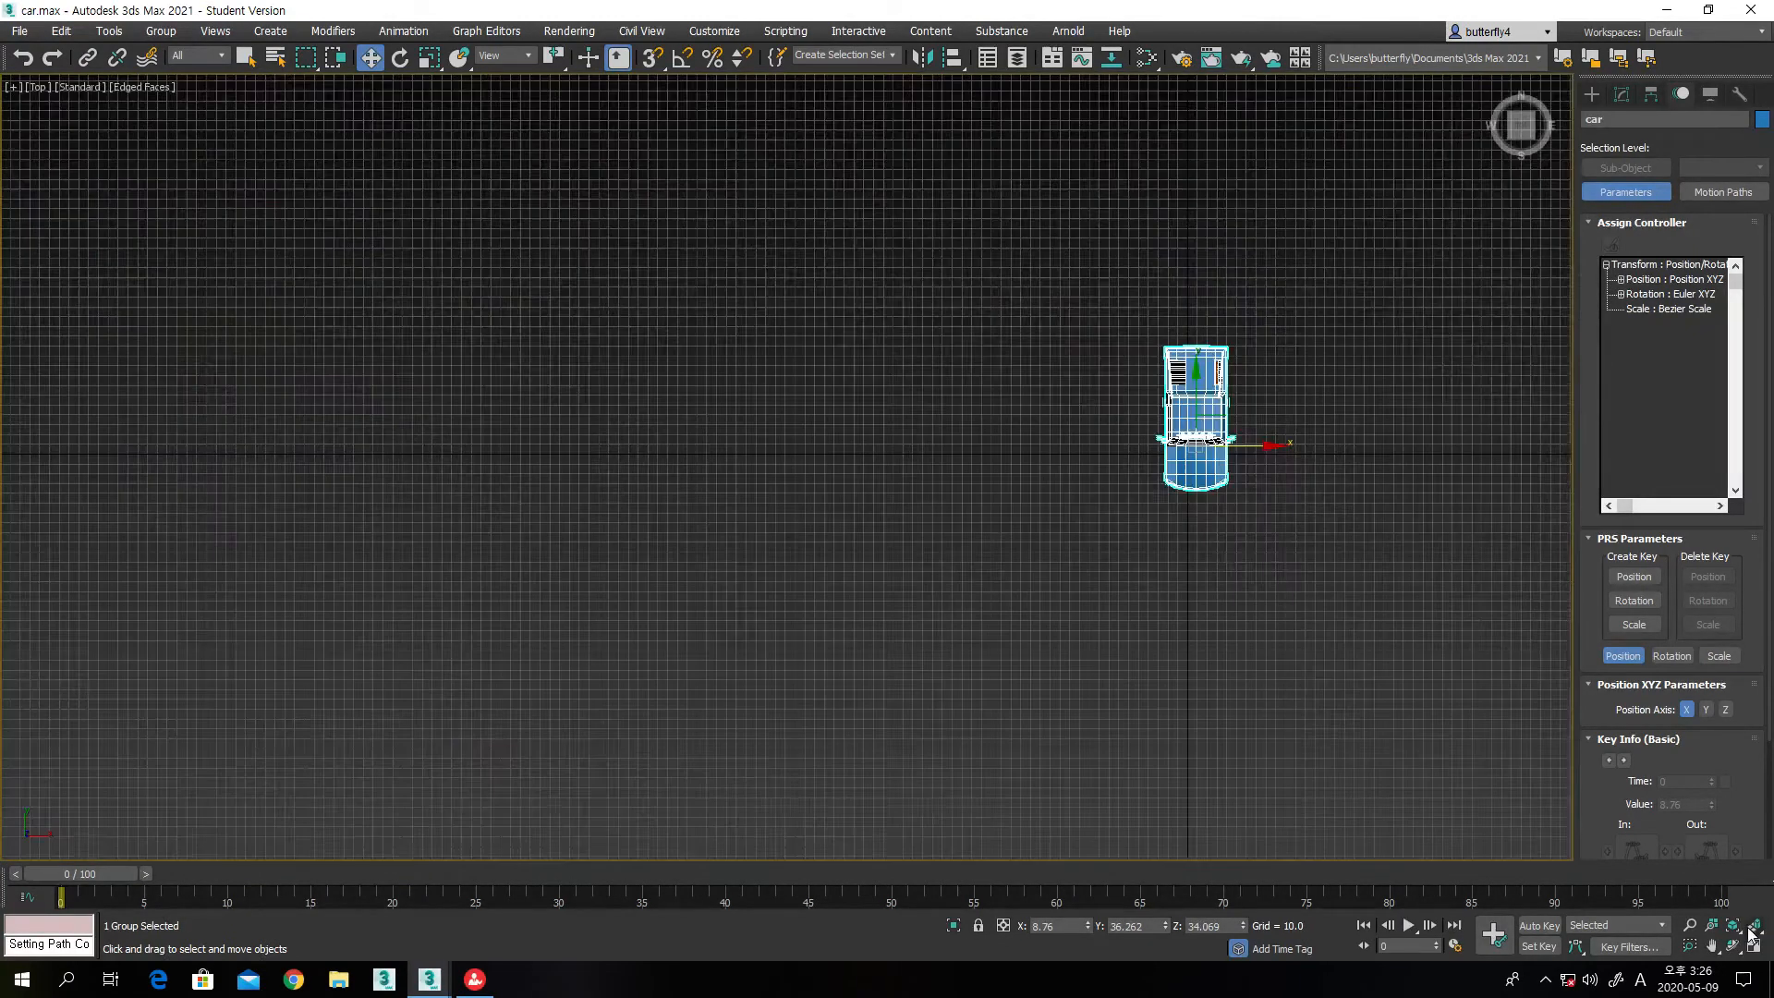
pyautogui.moveTo(1128, 562); pyautogui.dragTo(828, 356, button='middle')
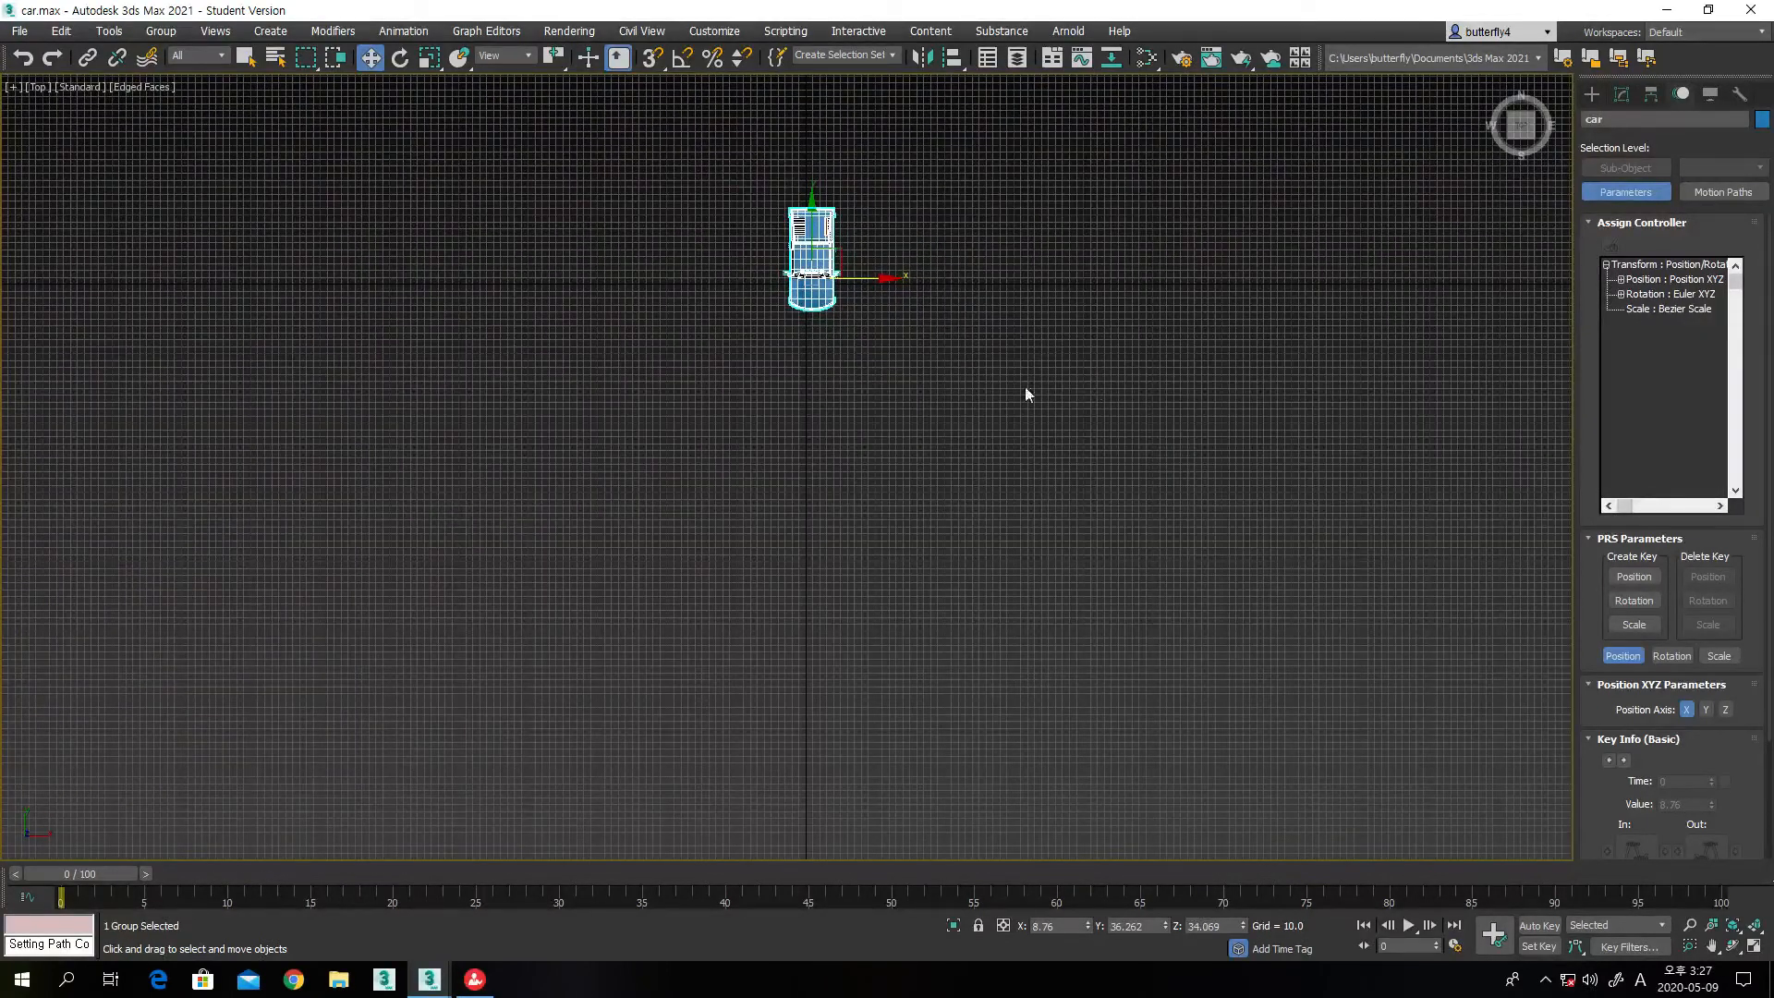
pyautogui.click(1753, 946)
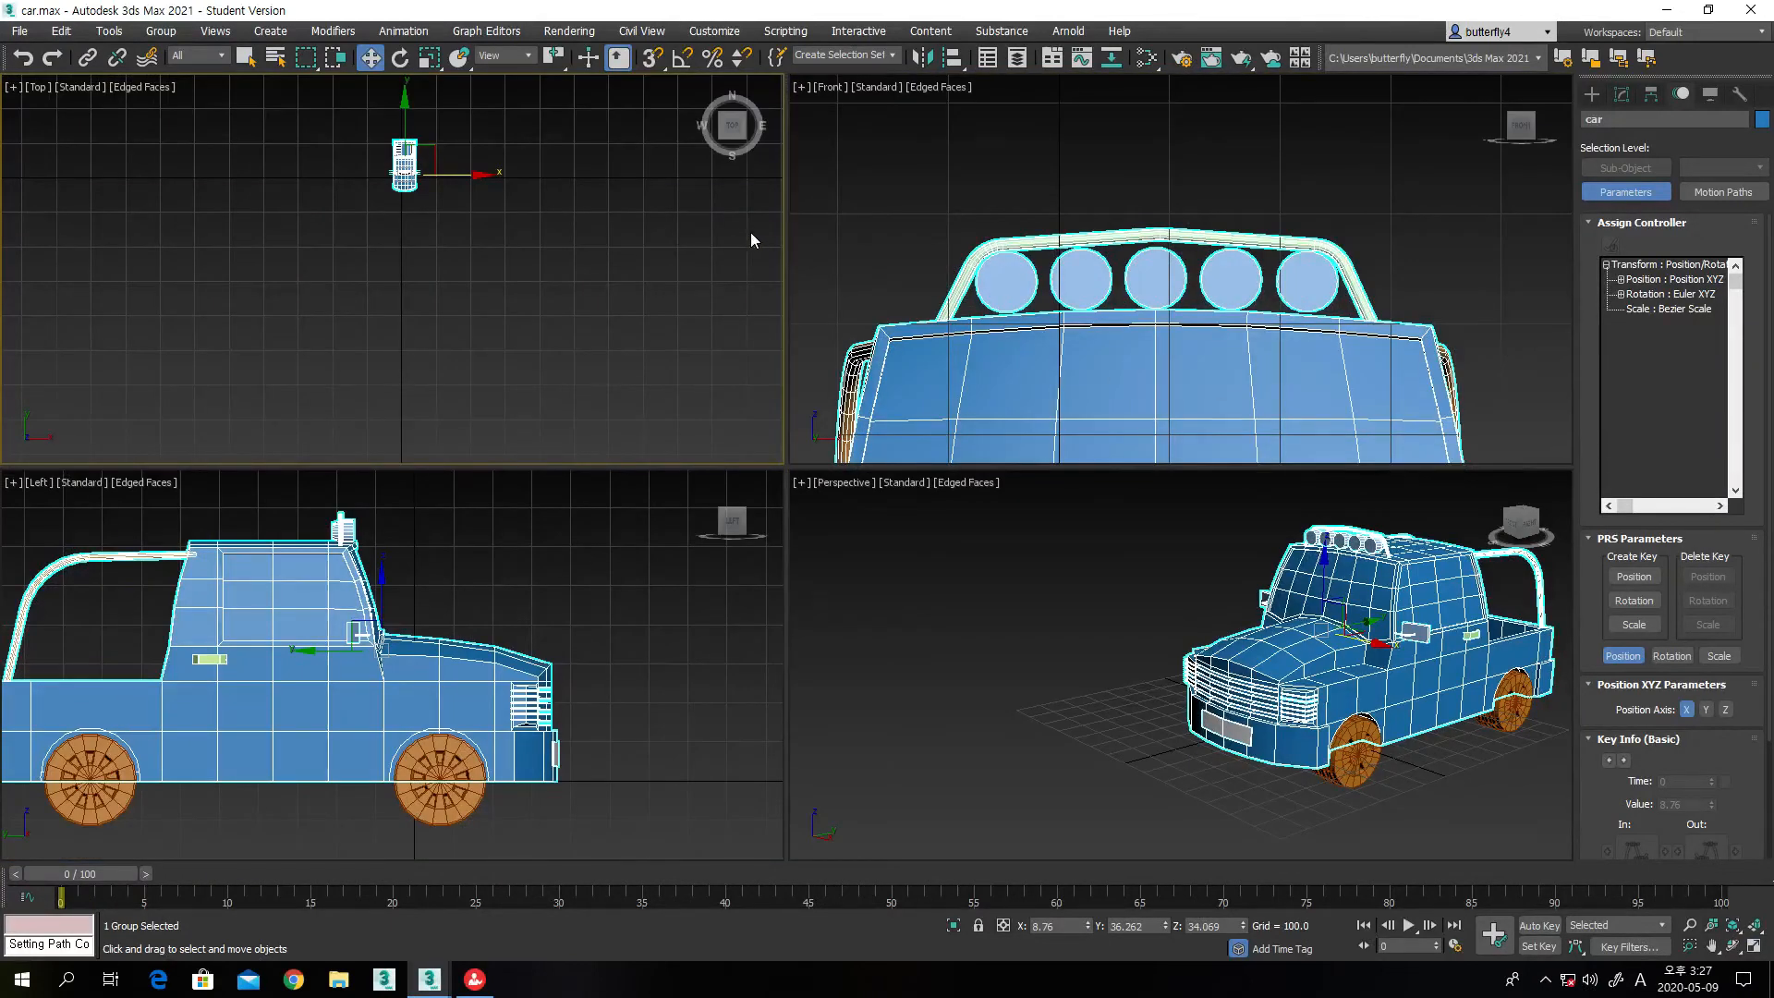
pyautogui.click(1590, 93)
pyautogui.click(1610, 120)
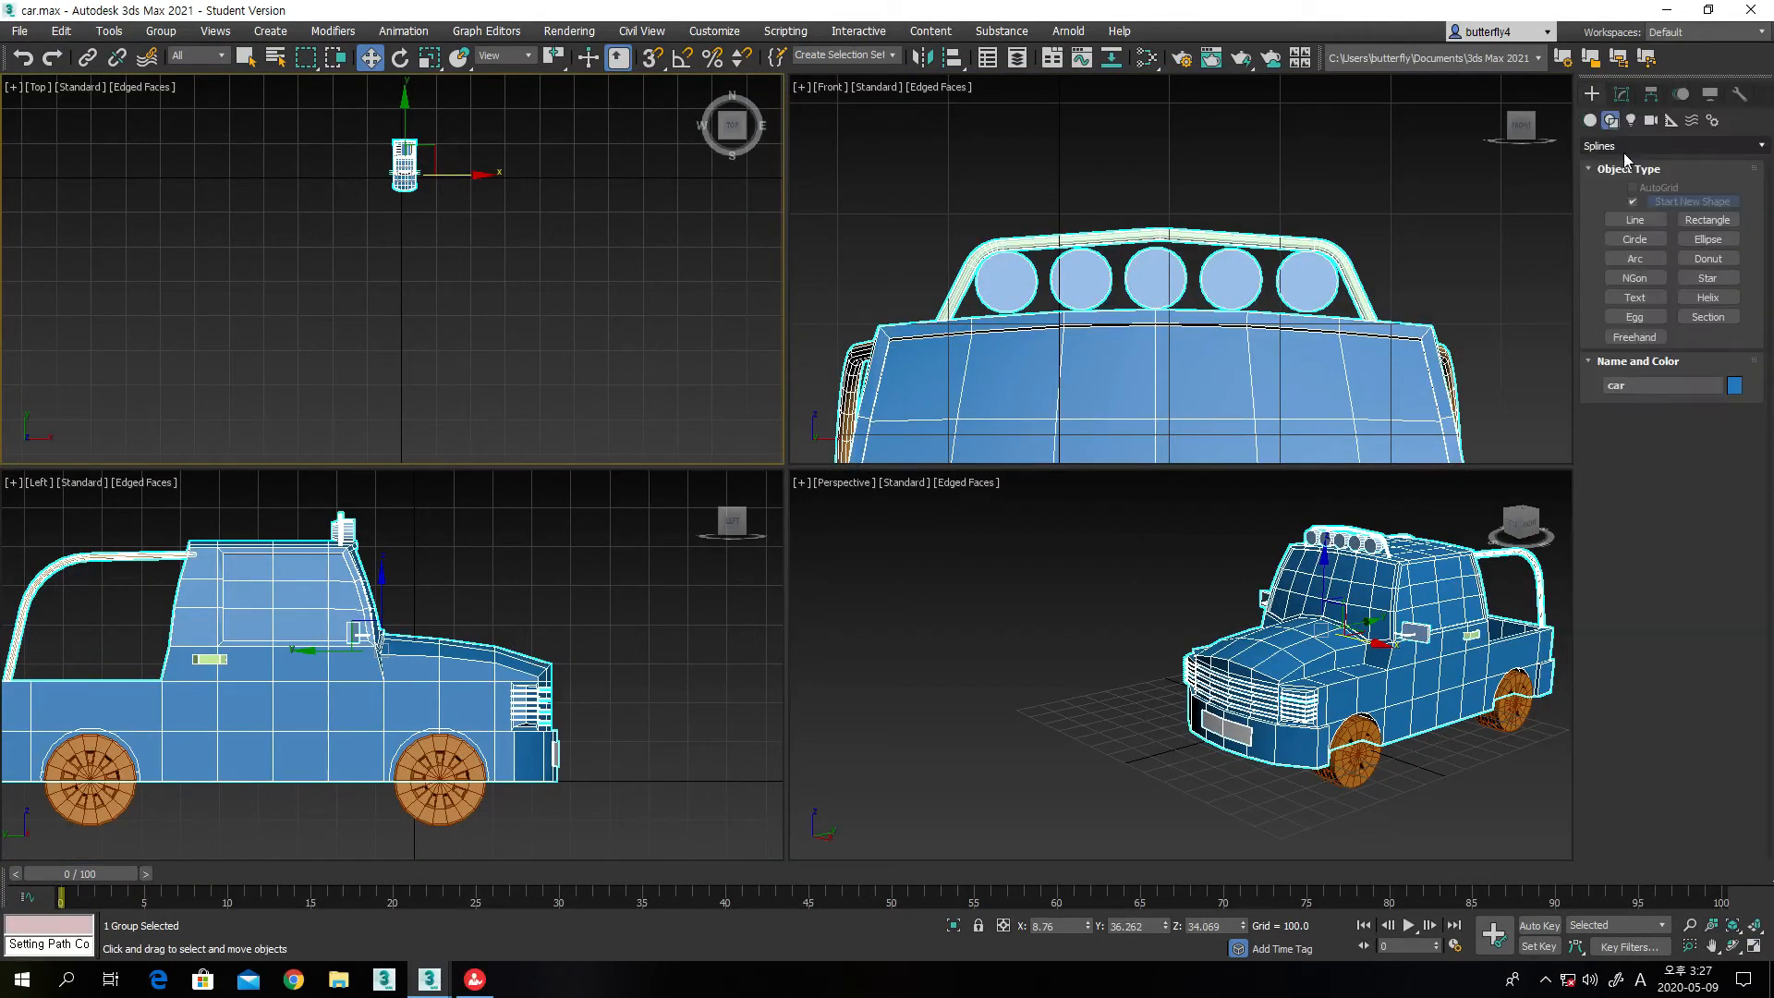
pyautogui.click(1590, 120)
pyautogui.click(1635, 205)
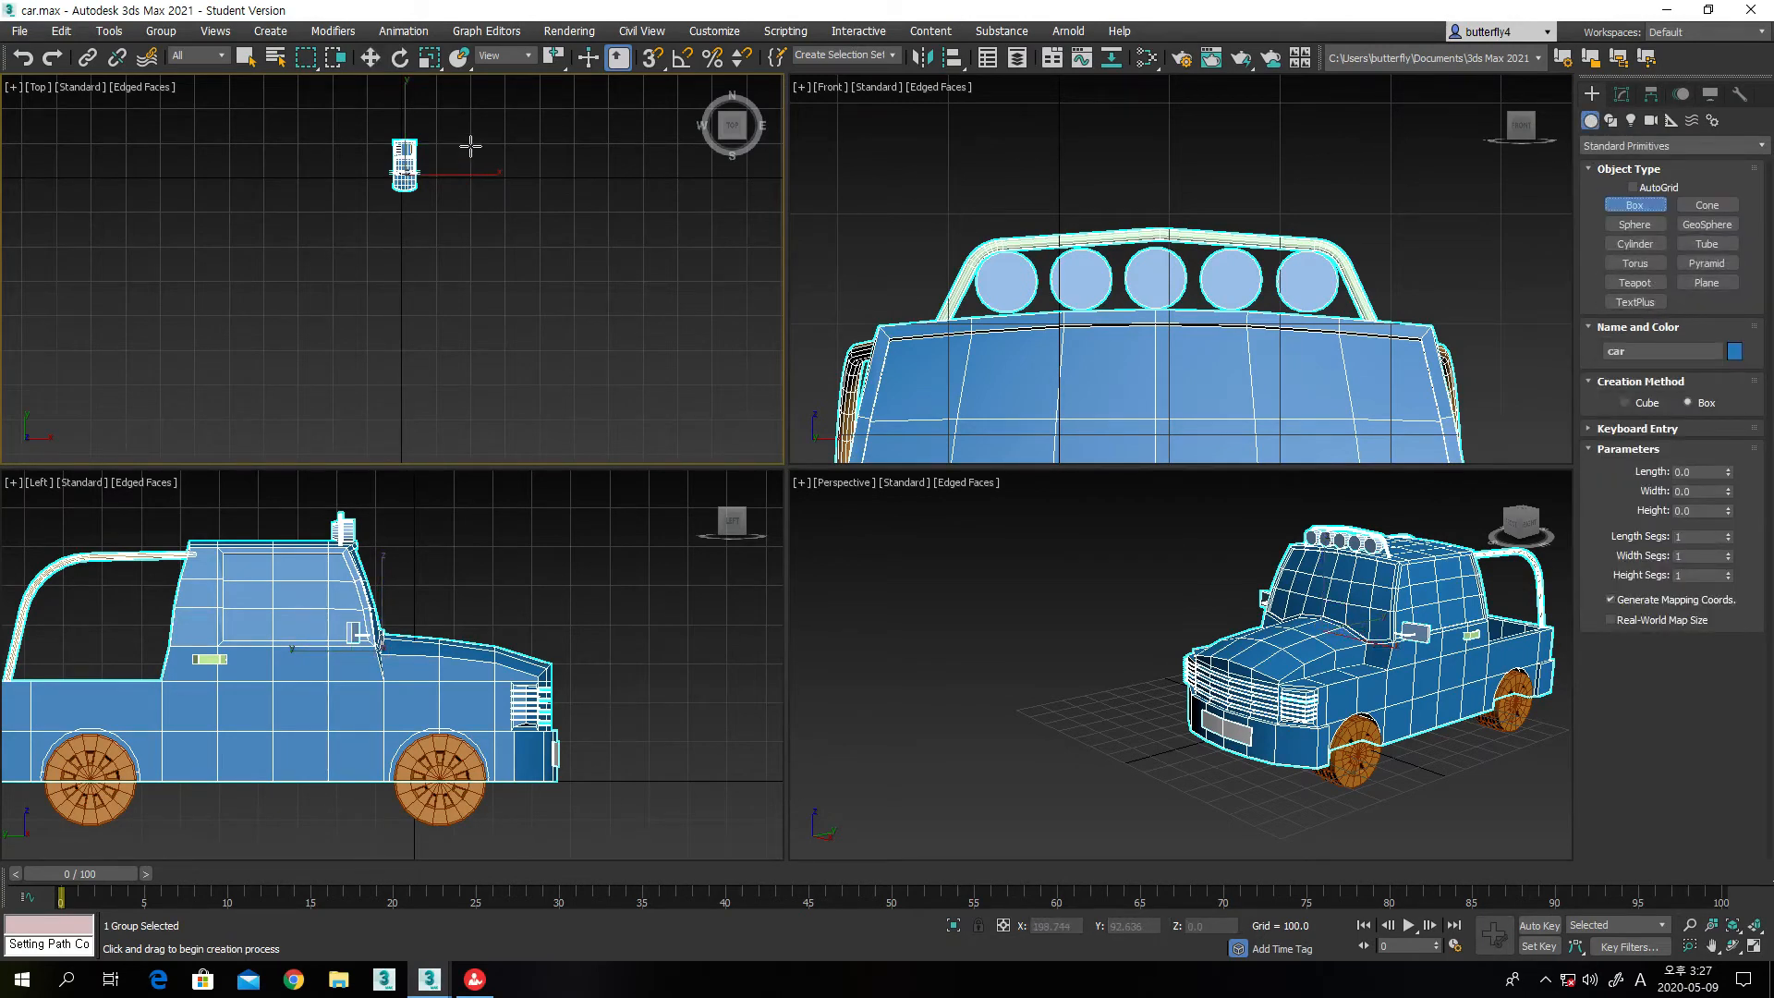
pyautogui.moveTo(470, 146); pyautogui.dragTo(503, 250)
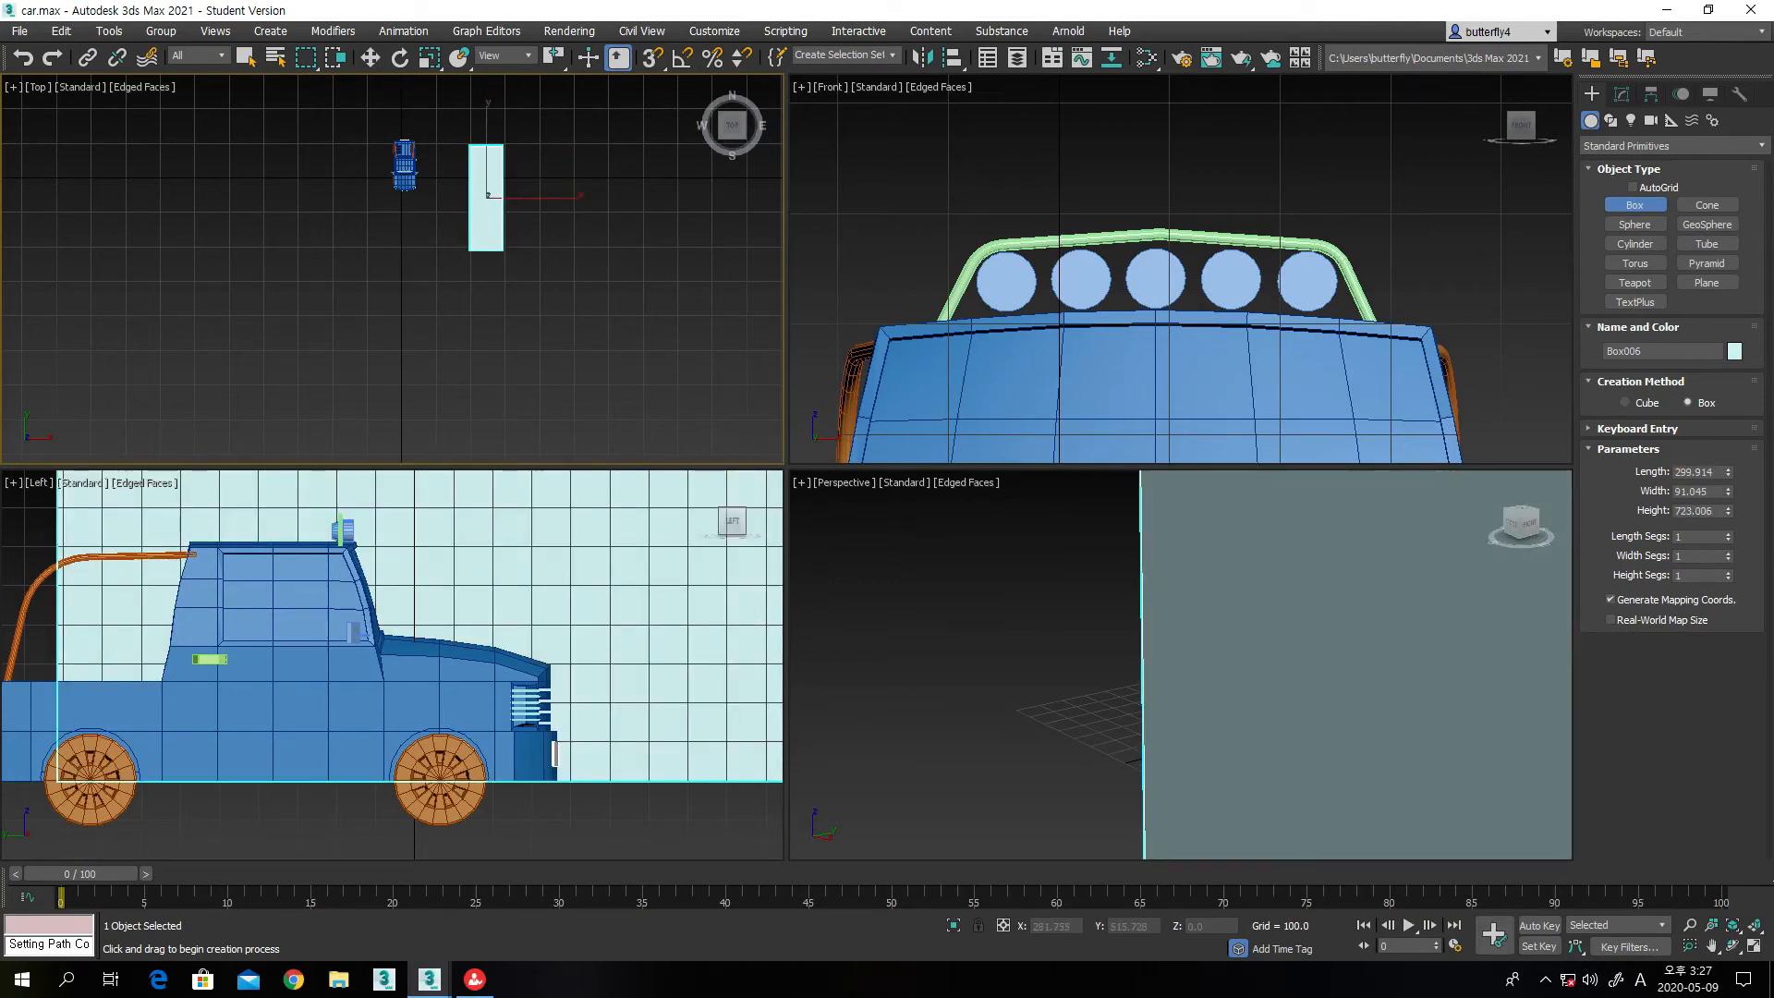
# Reduce the box's height to about 412
pyautogui.scroll(-10, 611, 657)
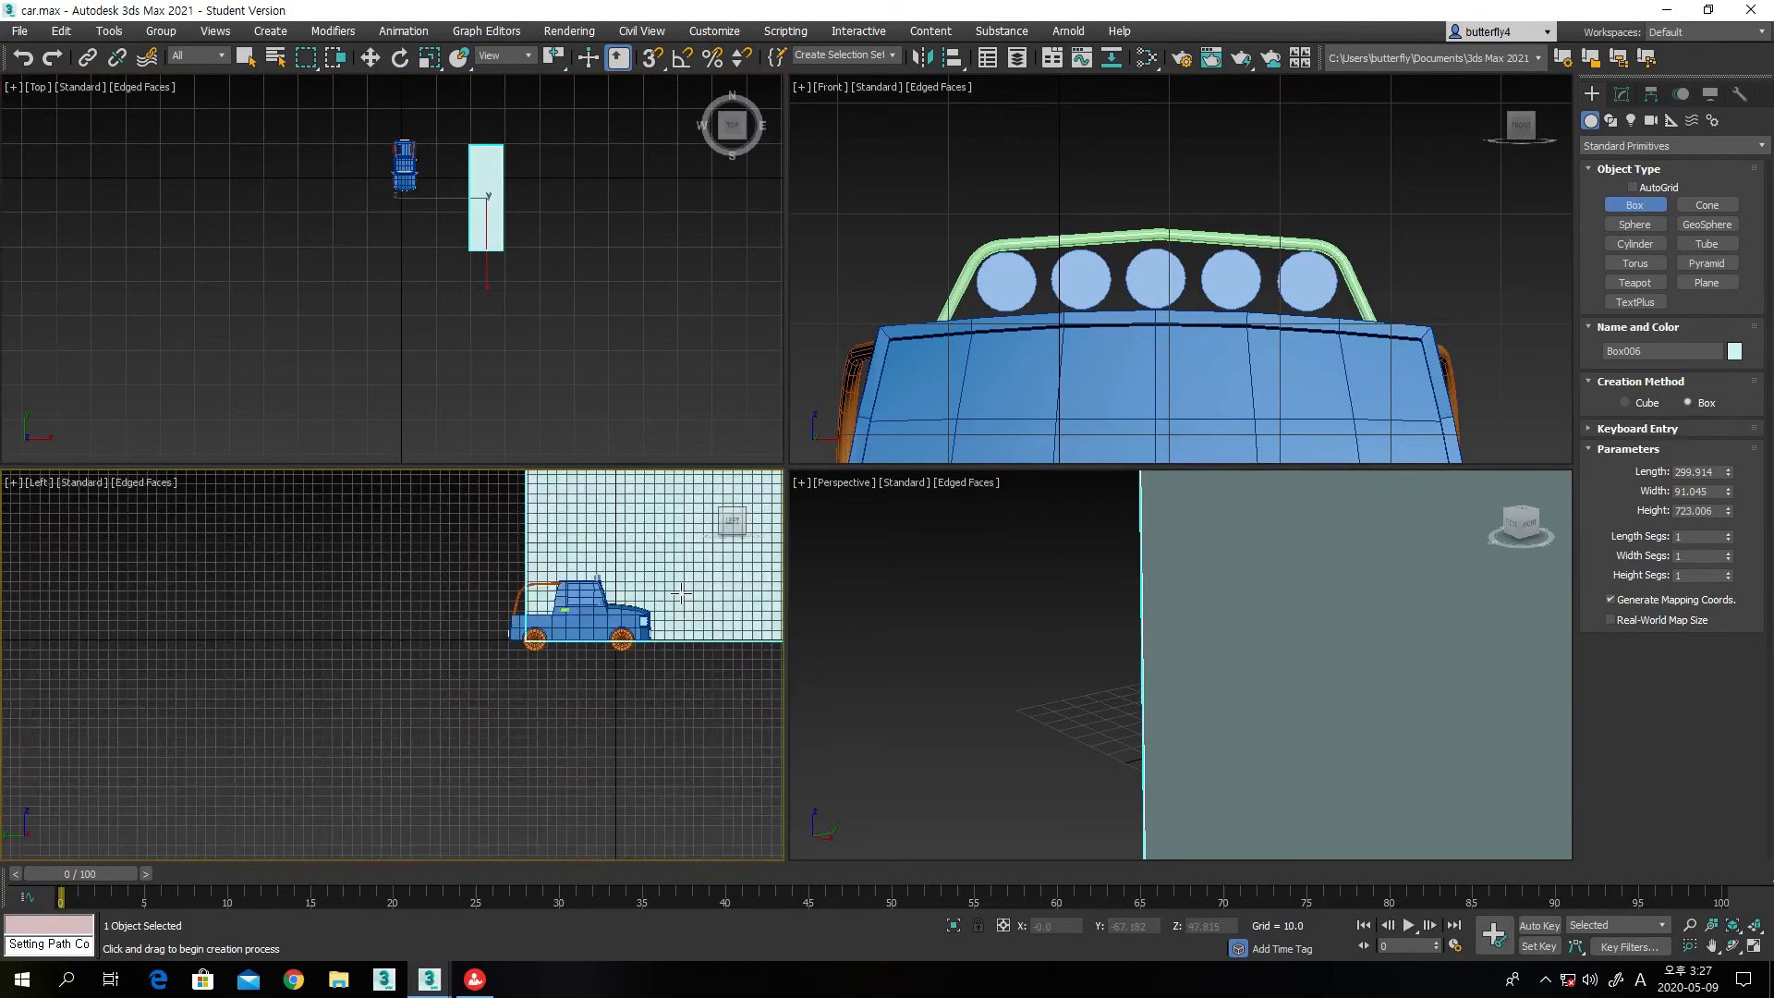
pyautogui.moveTo(611, 657); pyautogui.dragTo(495, 745, button='middle')
pyautogui.scroll(-5, 495, 744)
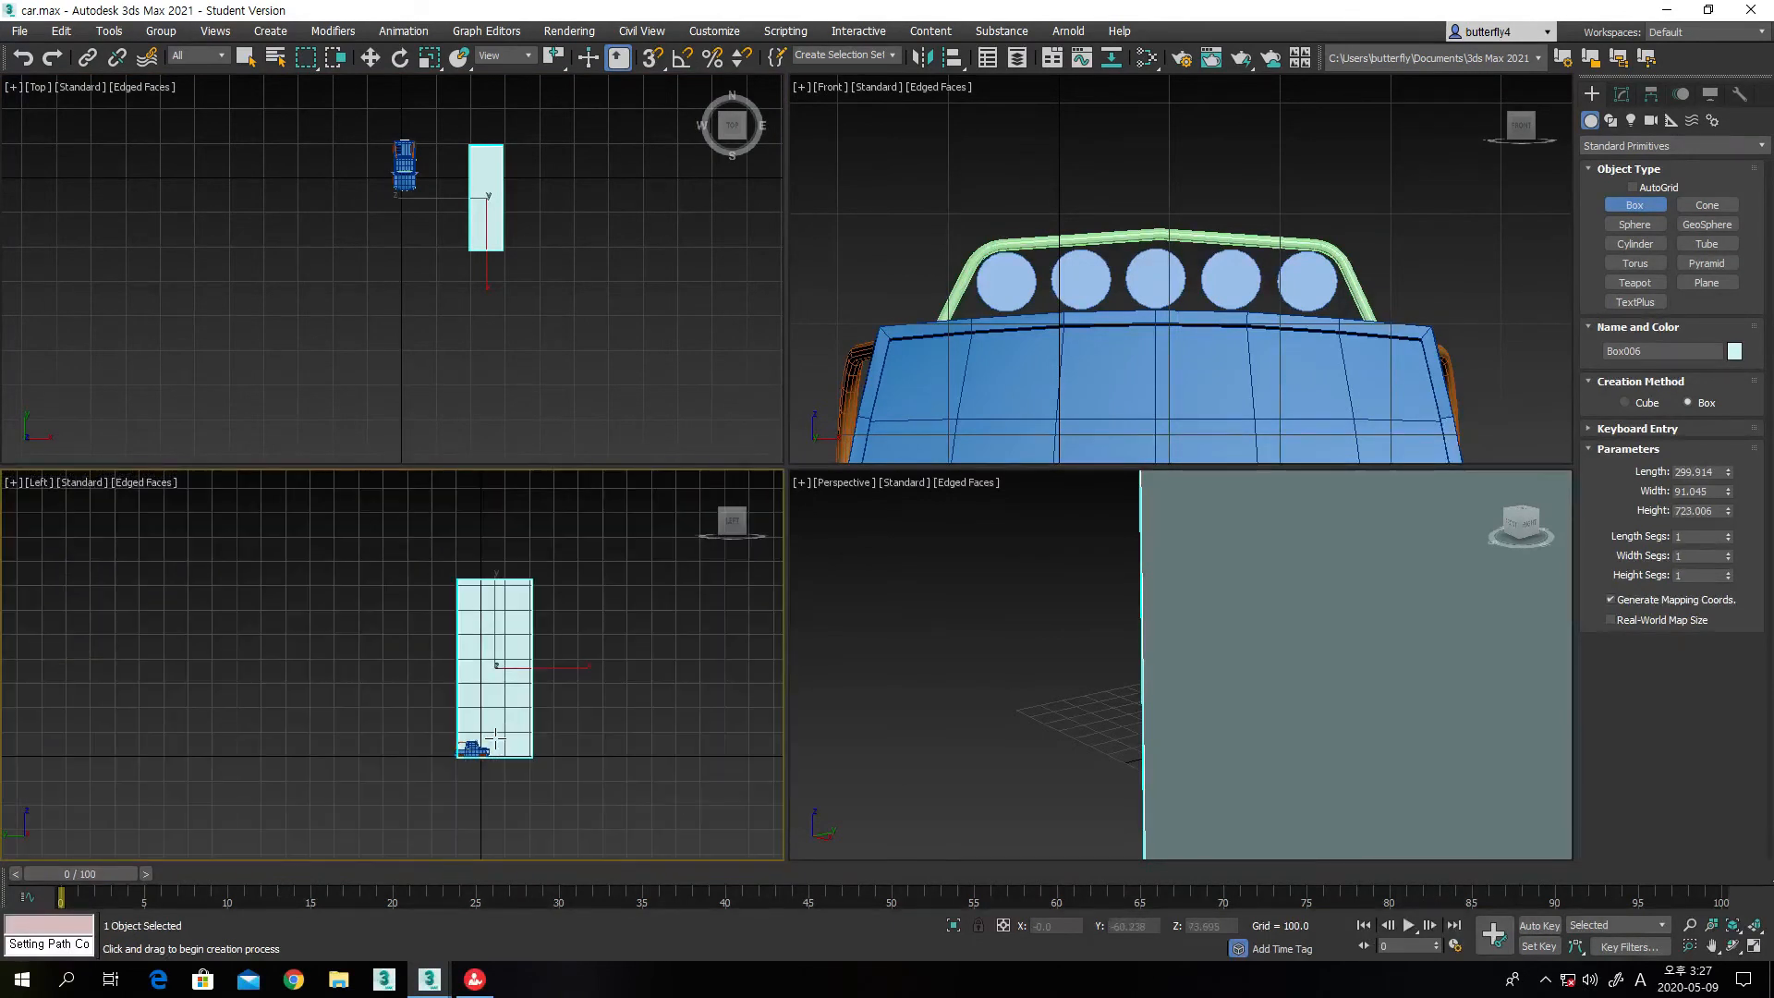
pyautogui.scroll(2, 491, 727)
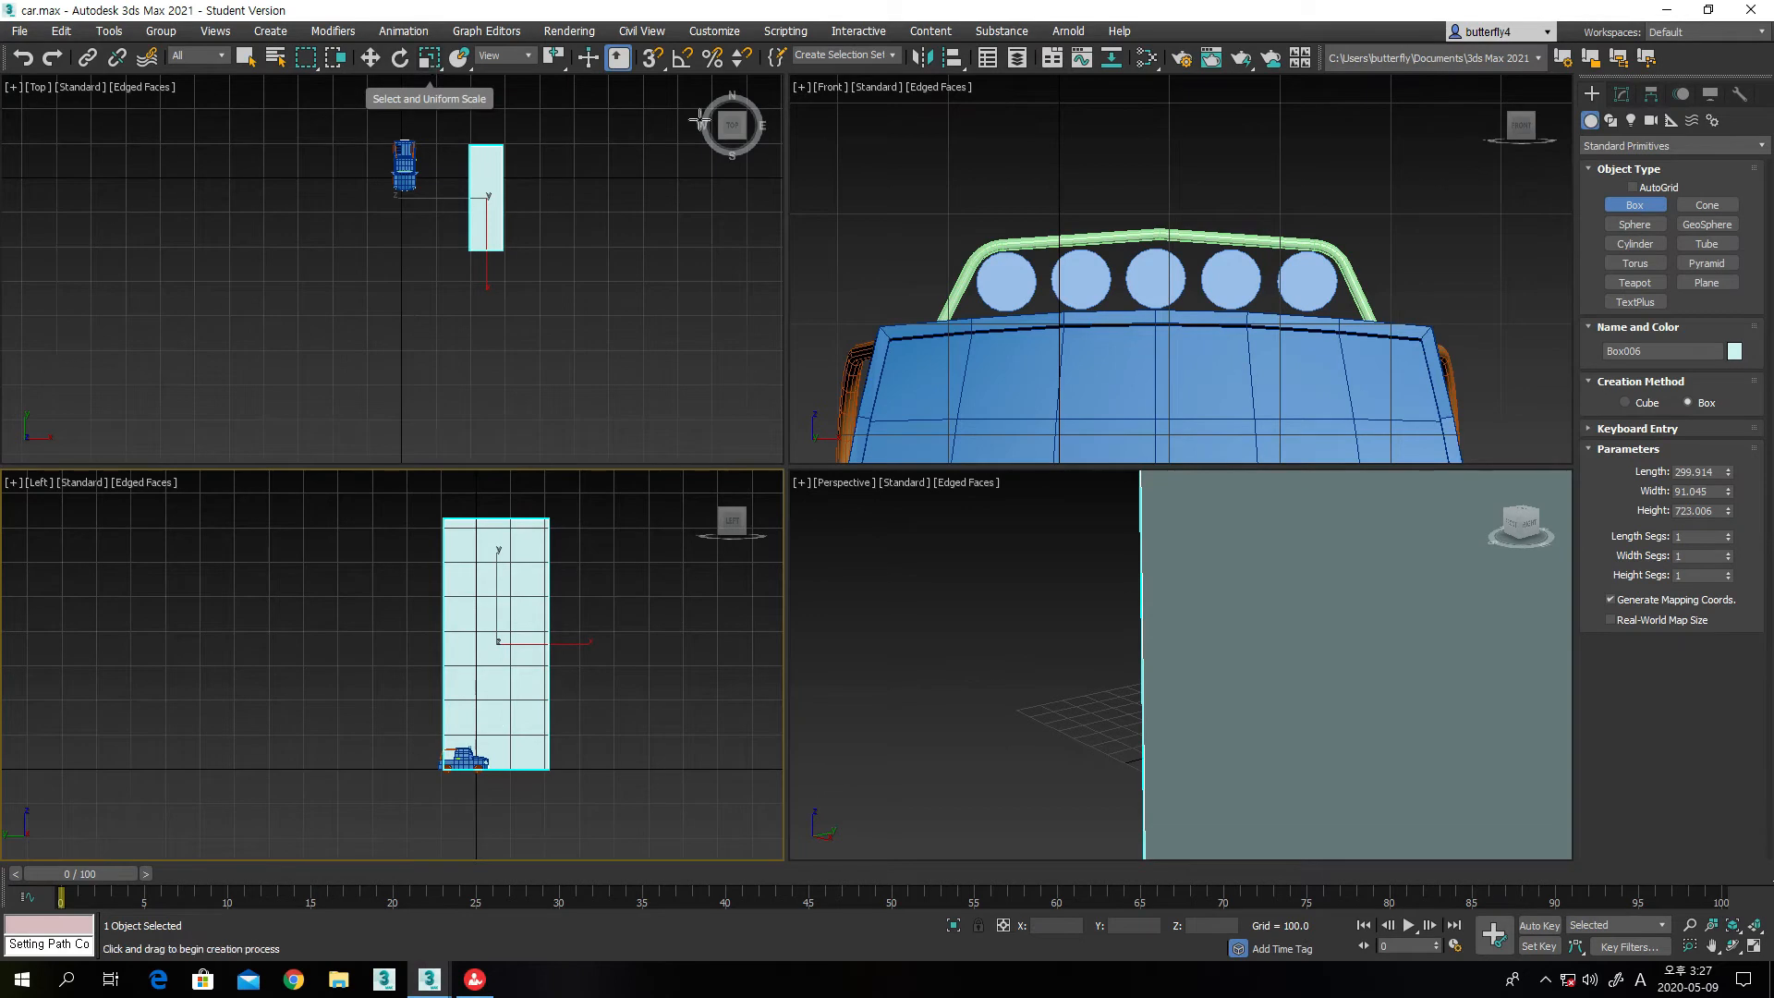
pyautogui.moveTo(1729, 514); pyautogui.dragTo(1738, 554)
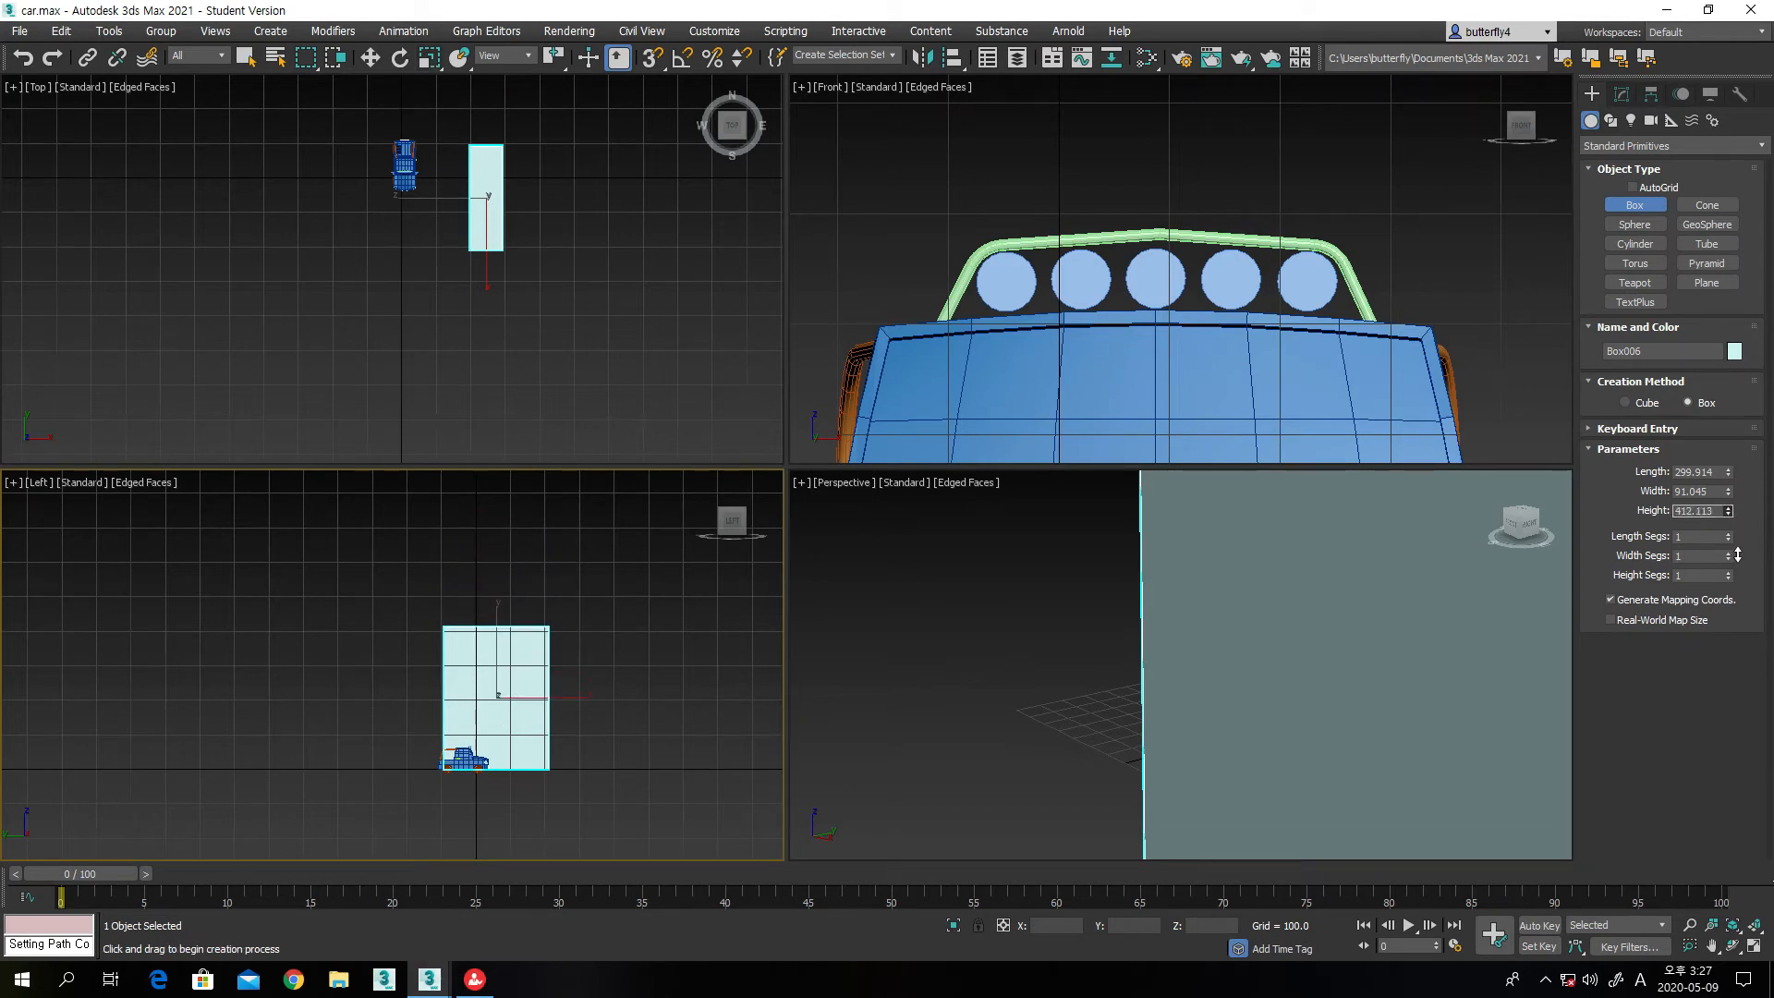
# Clone the box as six copies spaced about 343 apart in a row along the truck's length direction in the Left view
pyautogui.click(370, 57)
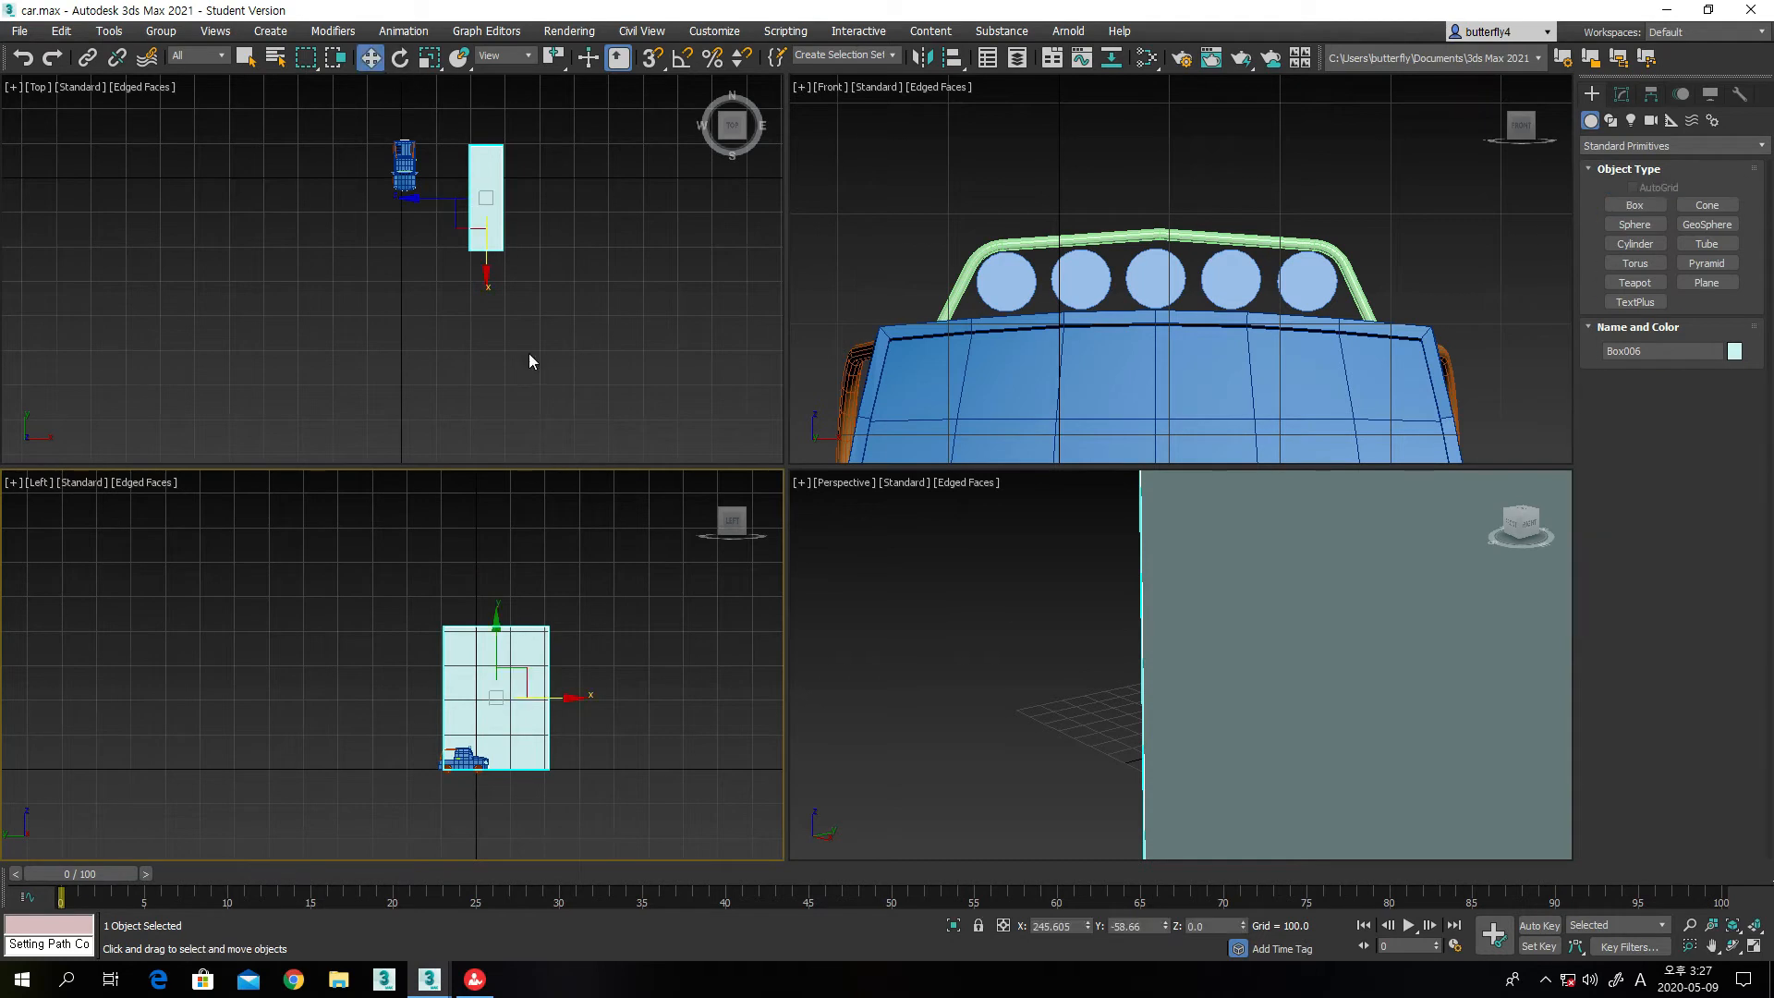
pyautogui.moveTo(619, 653); pyautogui.dragTo(424, 635, button='middle')
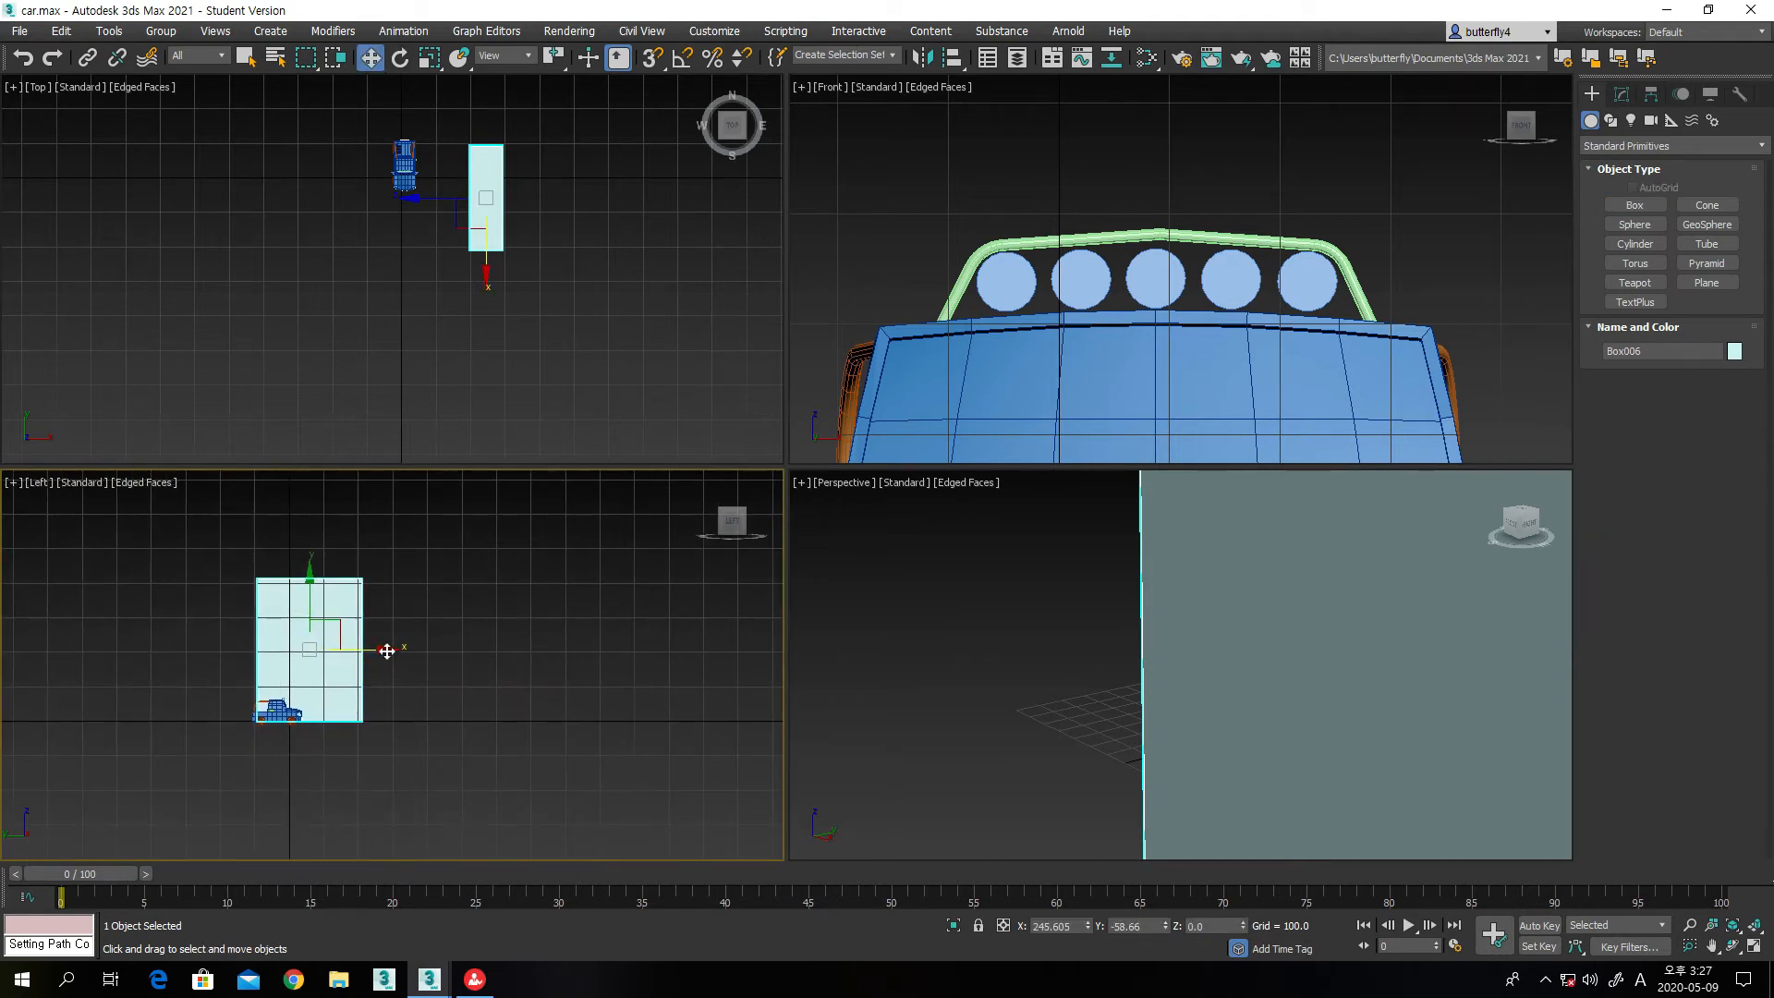
pyautogui.keyDown('shift'); pyautogui.moveTo(386, 651); pyautogui.dragTo(505, 655); pyautogui.keyUp('shift')
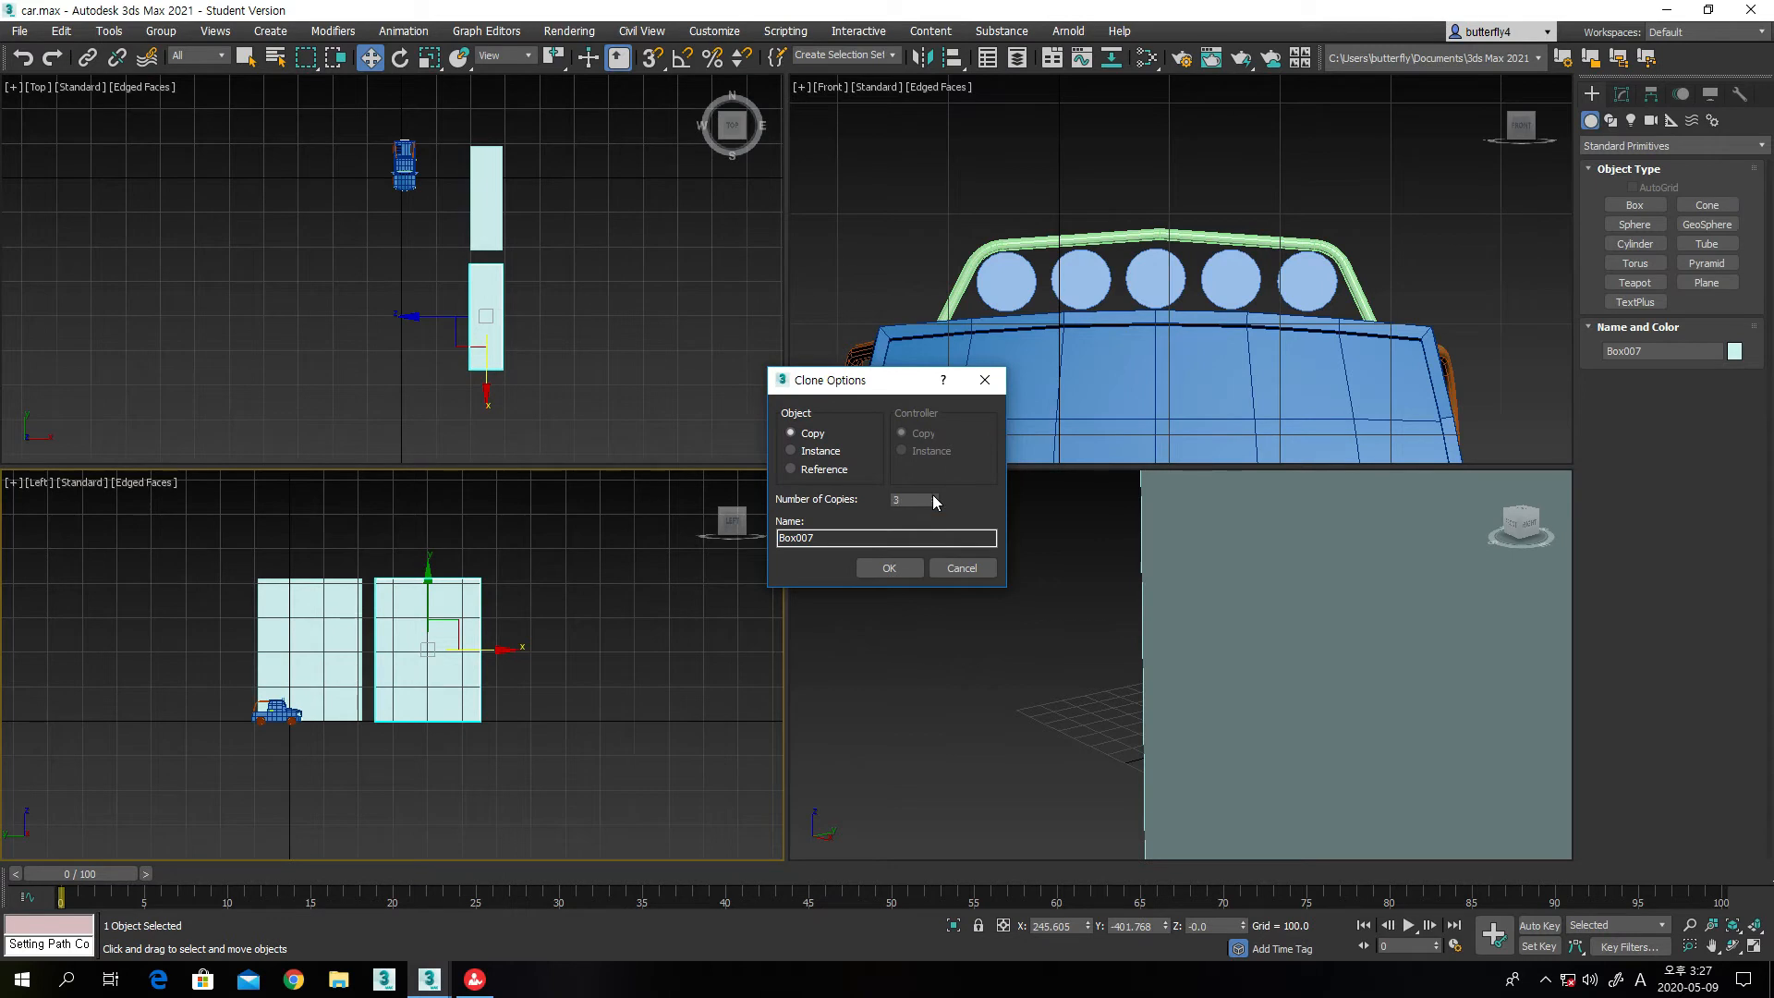
pyautogui.click(914, 571)
# Examine the whole row of boxes together with the truck in the Perspective view
pyautogui.moveTo(704, 792); pyautogui.dragTo(651, 779, button='middle')
pyautogui.middleClick(1087, 705)
pyautogui.scroll(-1, 1087, 705)
pyautogui.scroll(-6, 1087, 704)
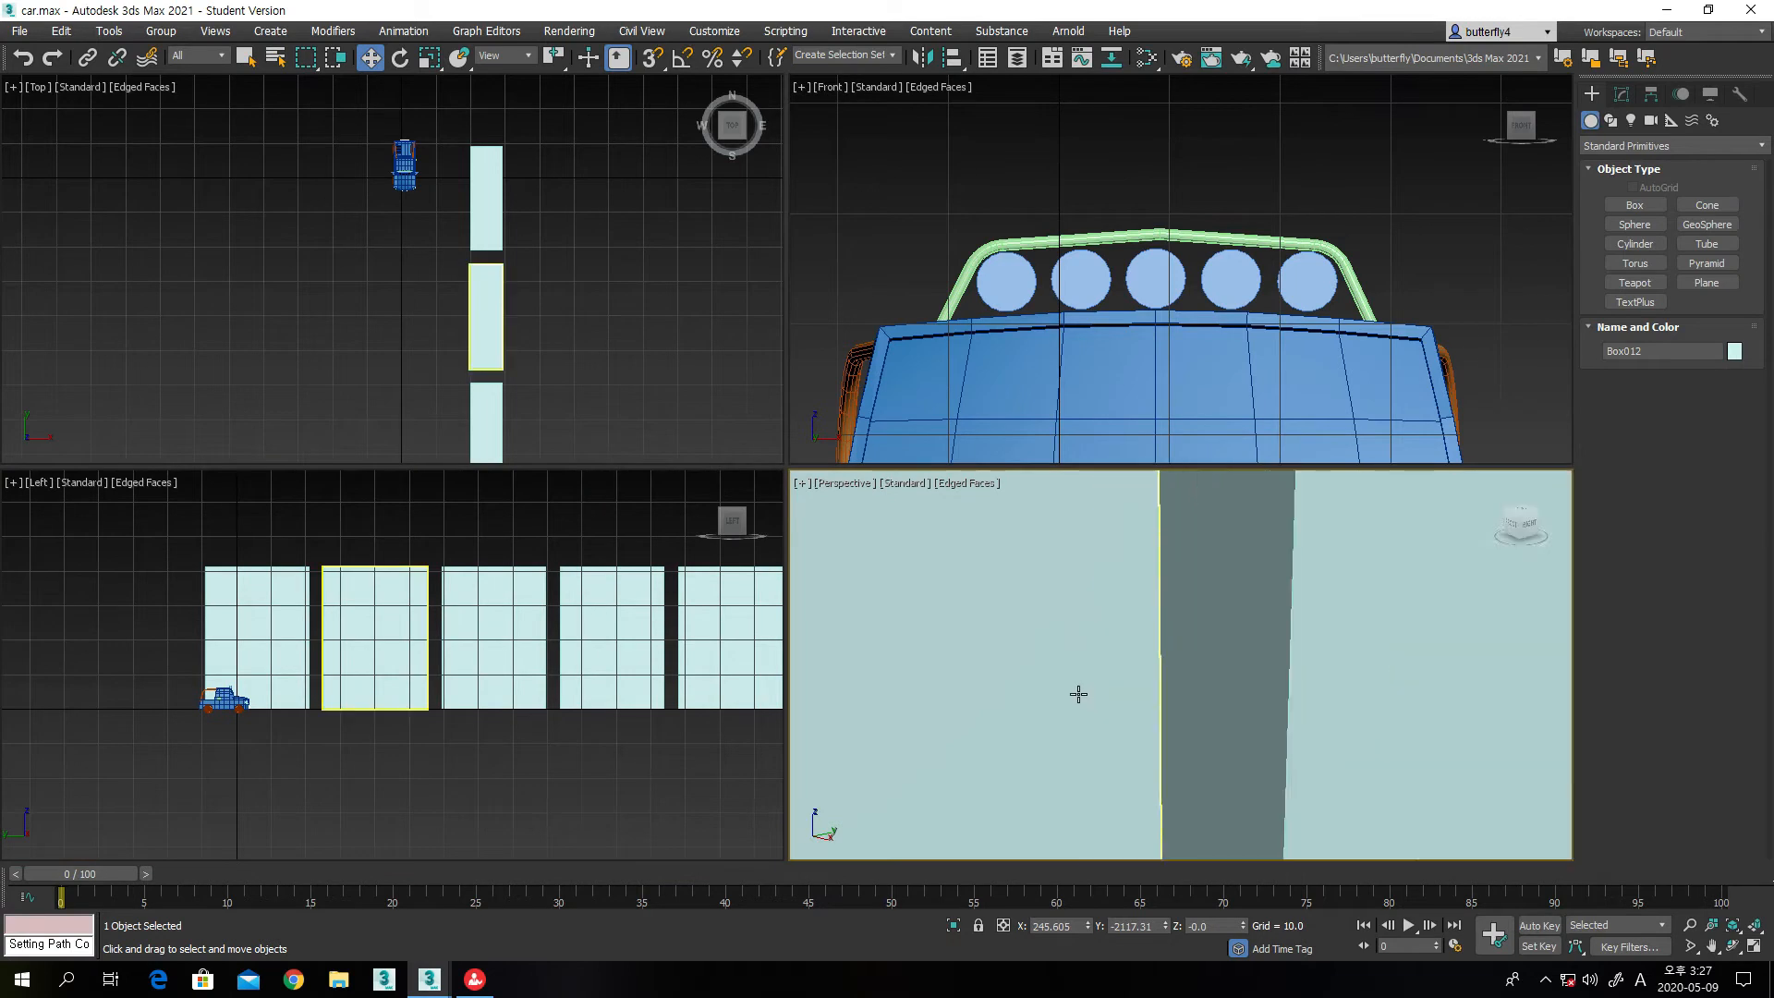
pyautogui.scroll(-7, 1079, 690)
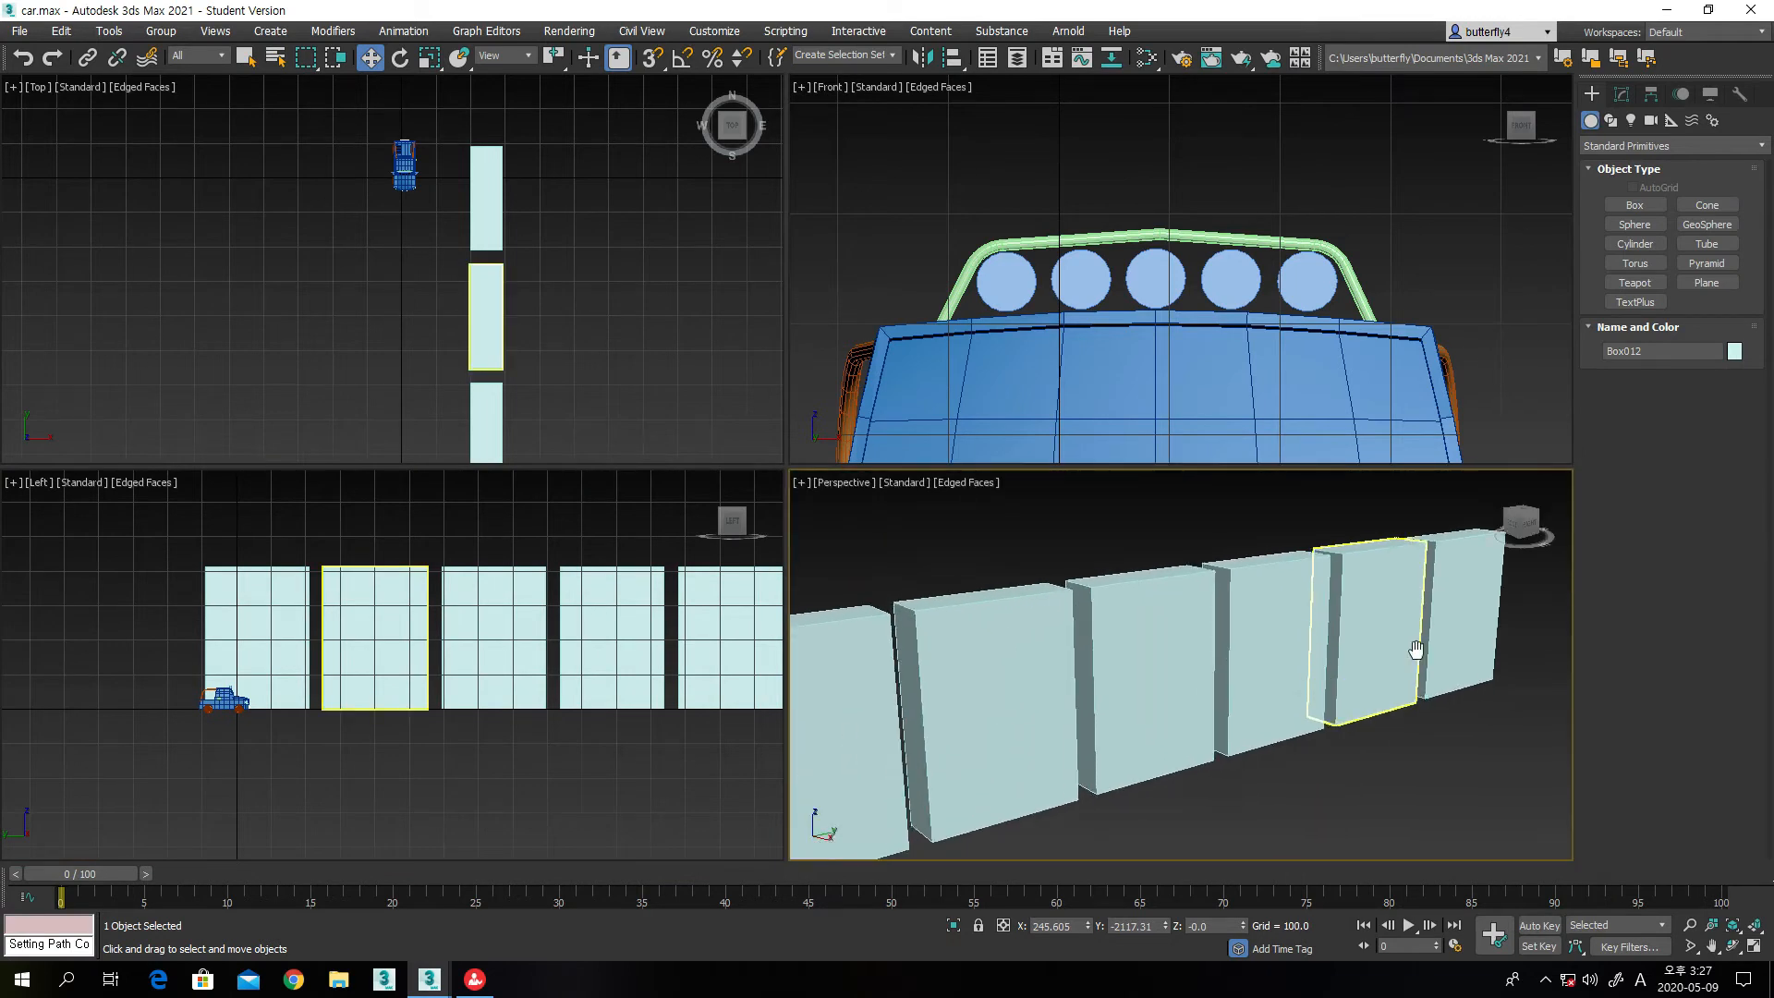
pyautogui.scroll(3, 1465, 631)
pyautogui.click(1732, 945)
pyautogui.moveTo(1164, 732); pyautogui.dragTo(1160, 688)
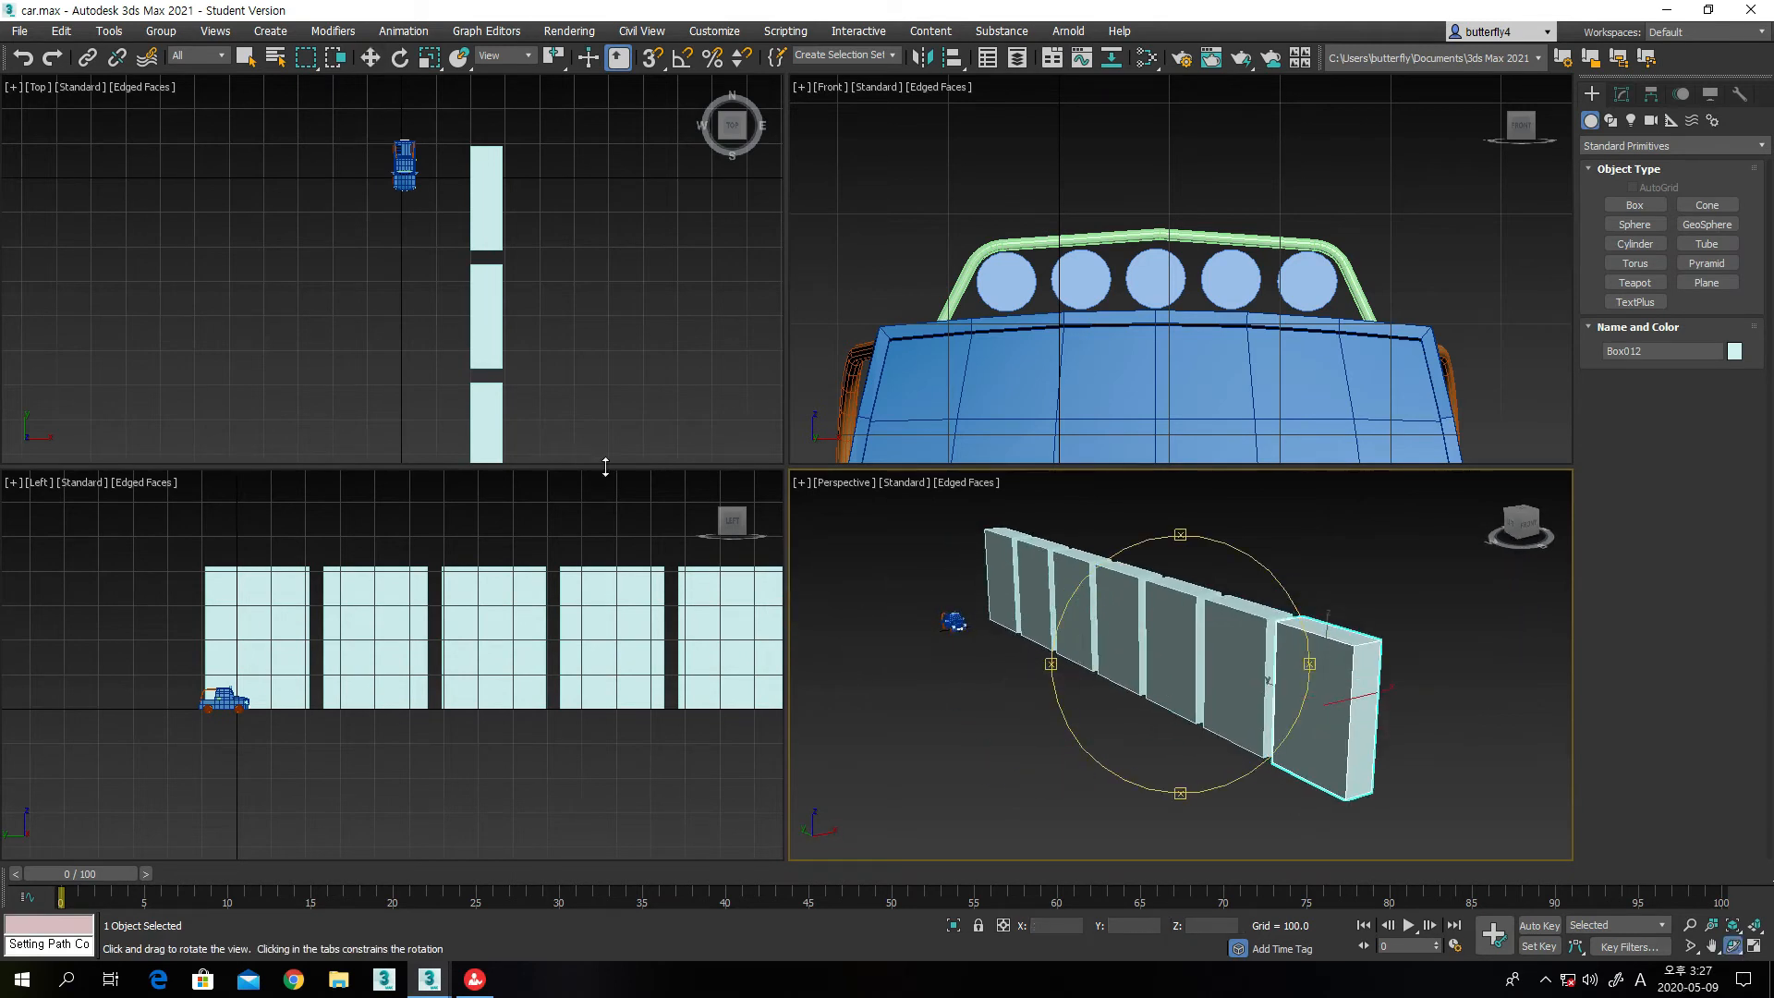
# Raise the second box to about one and a half times its neighbours' height and lower the third to about two thirds
pyautogui.rightClick(380, 654)
pyautogui.click(380, 654)
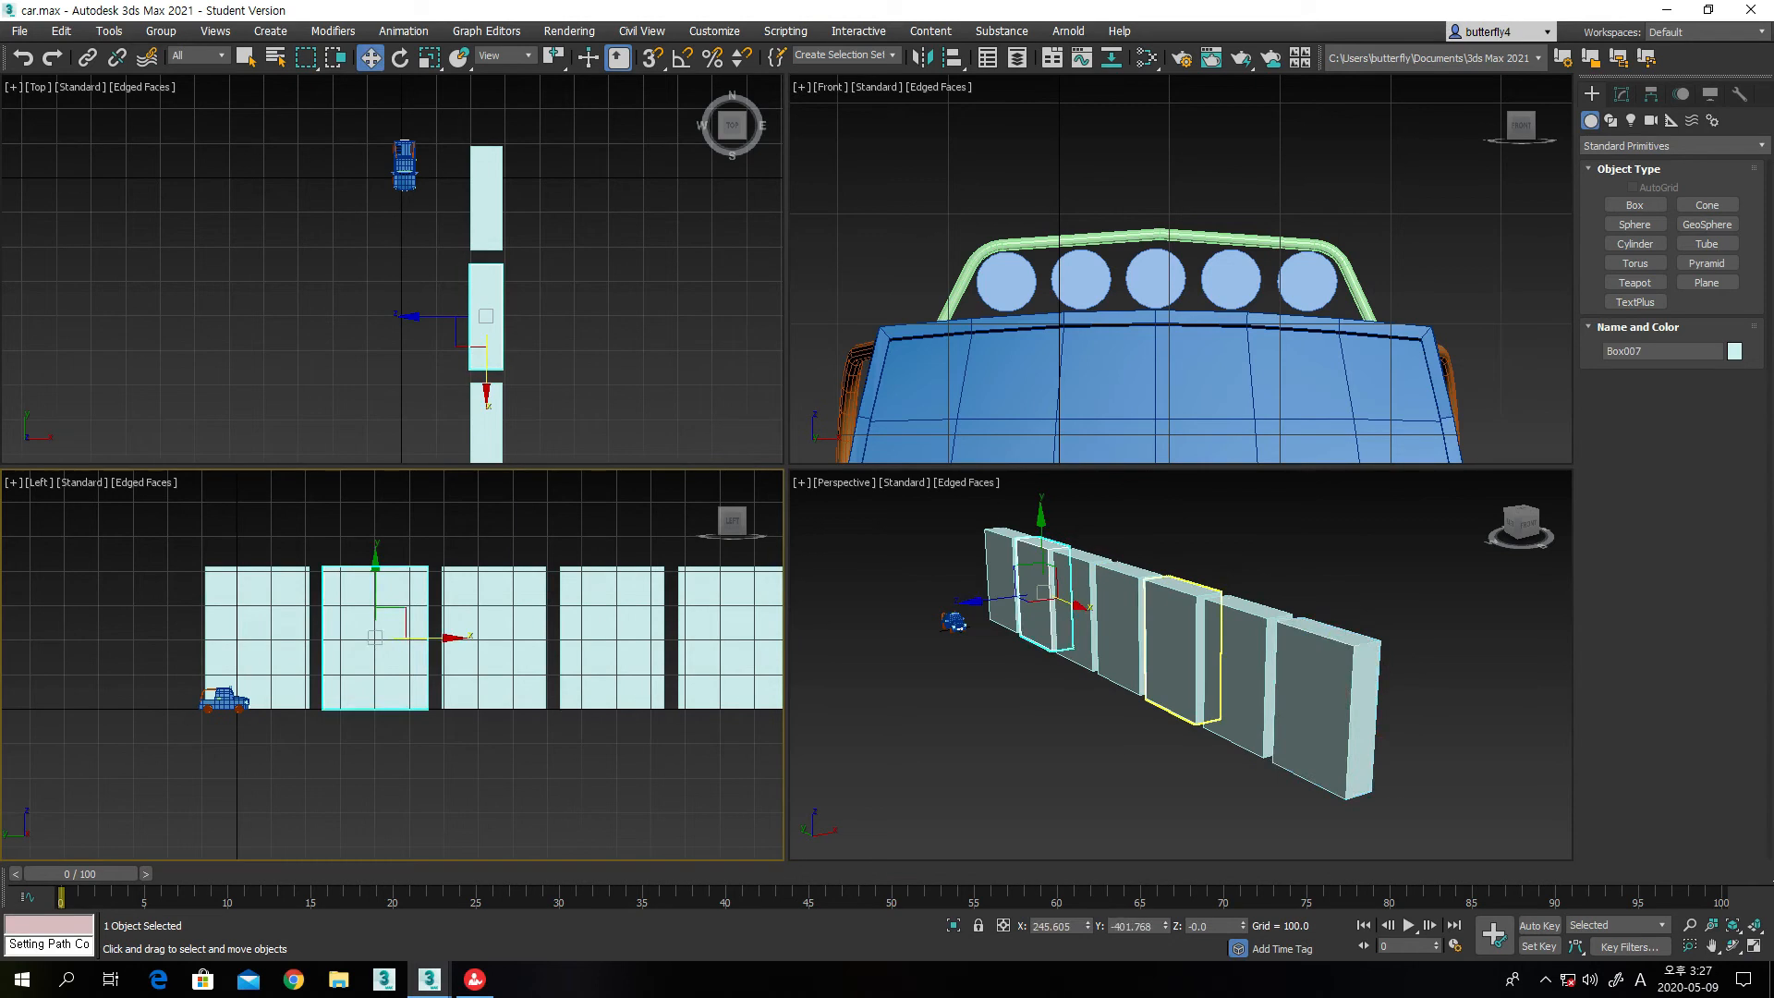
pyautogui.click(1621, 94)
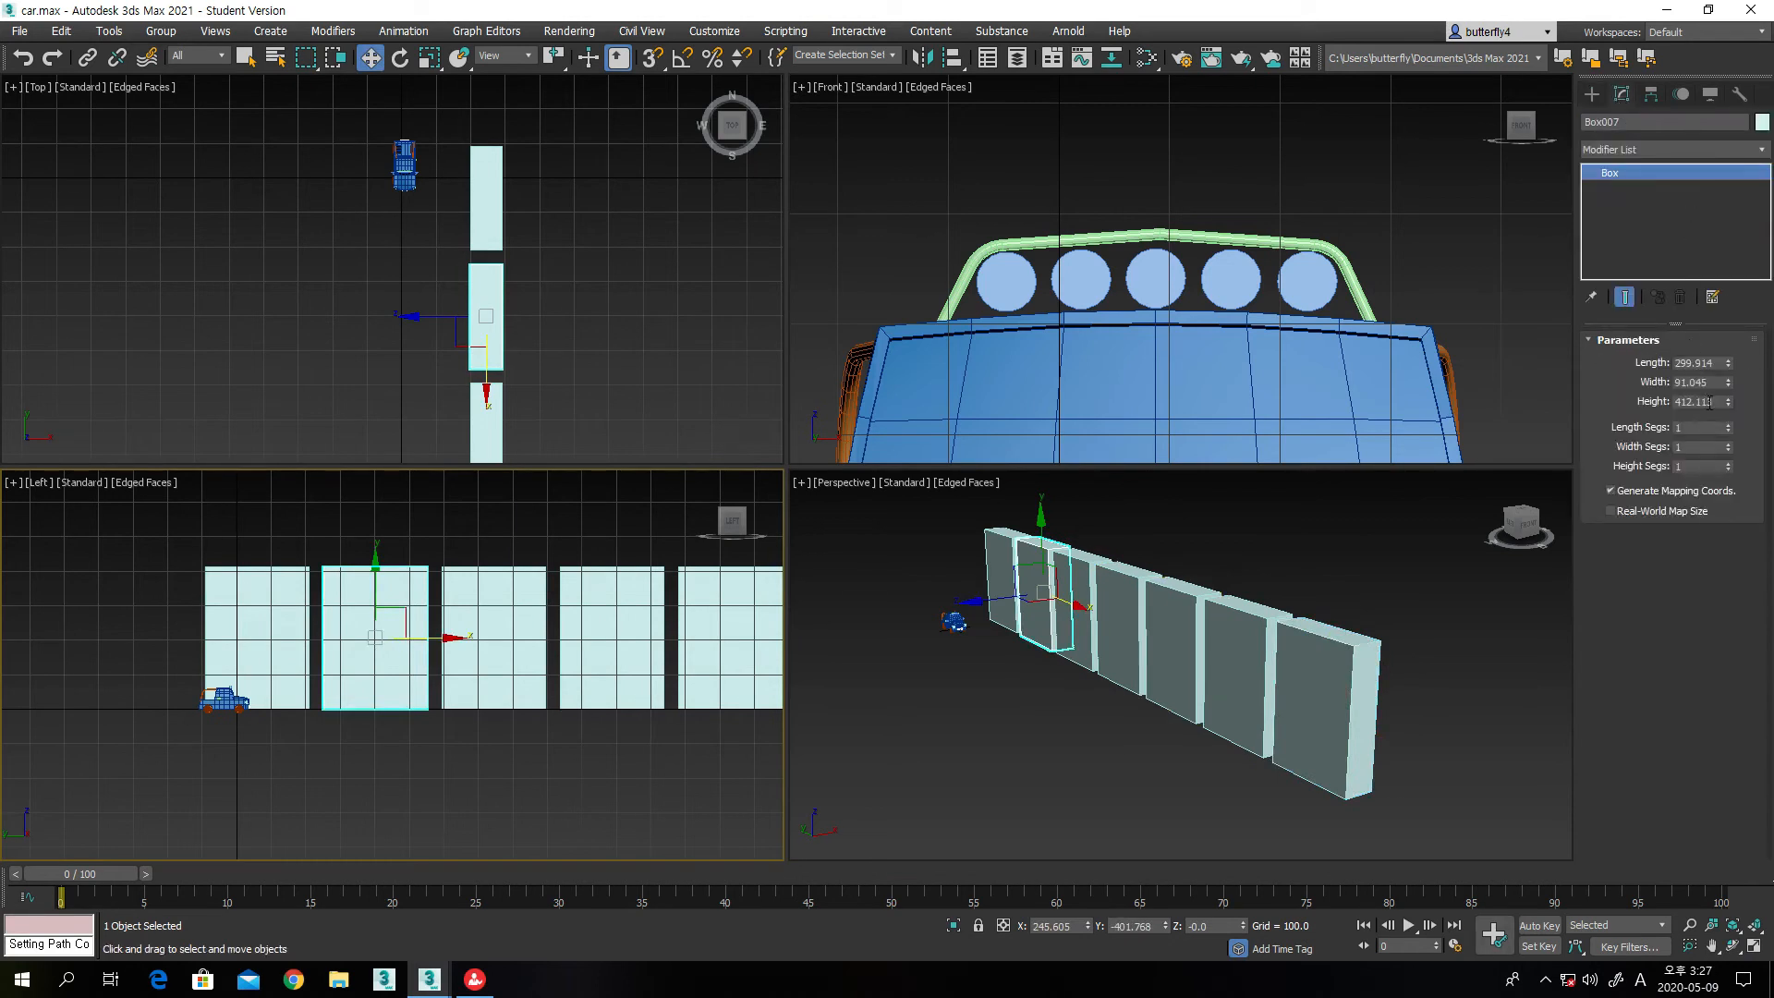
pyautogui.moveTo(1730, 404); pyautogui.dragTo(1730, 323)
pyautogui.click(503, 638)
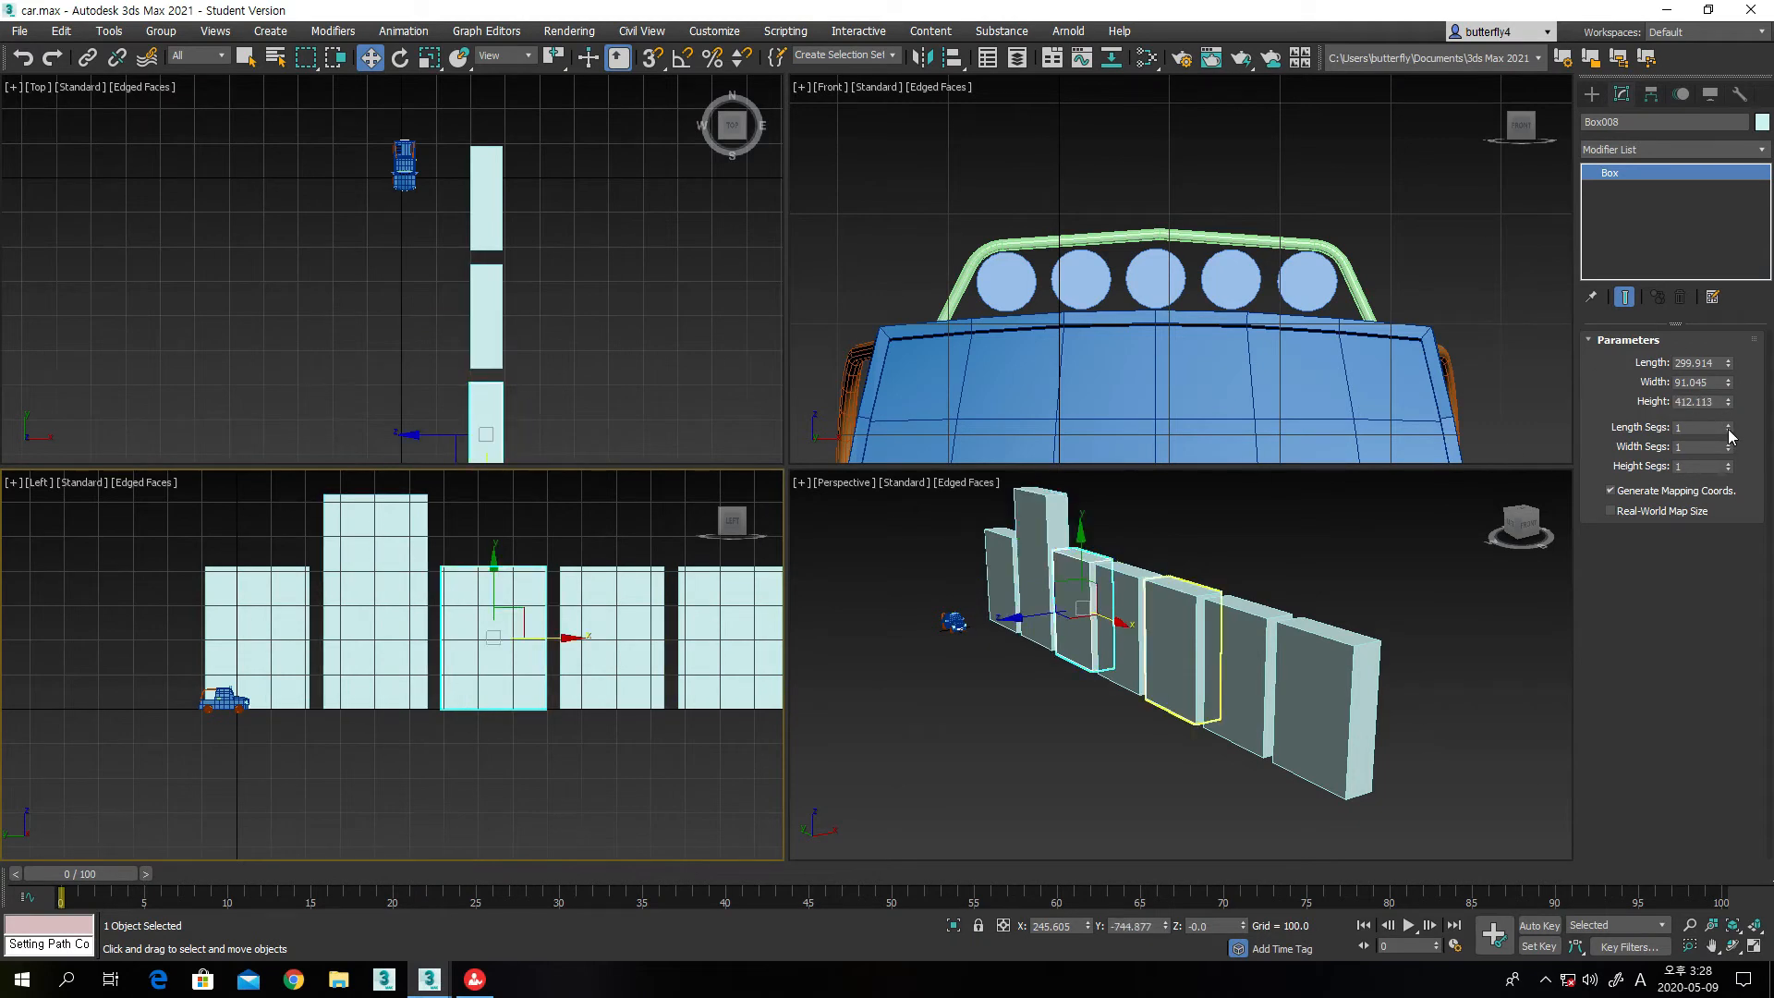
pyautogui.moveTo(1730, 410); pyautogui.dragTo(1730, 453)
# Raise the fifth box in the row to a height of about 1298
pyautogui.click(670, 608)
pyautogui.click(725, 682)
pyautogui.moveTo(723, 759); pyautogui.dragTo(552, 749, button='middle')
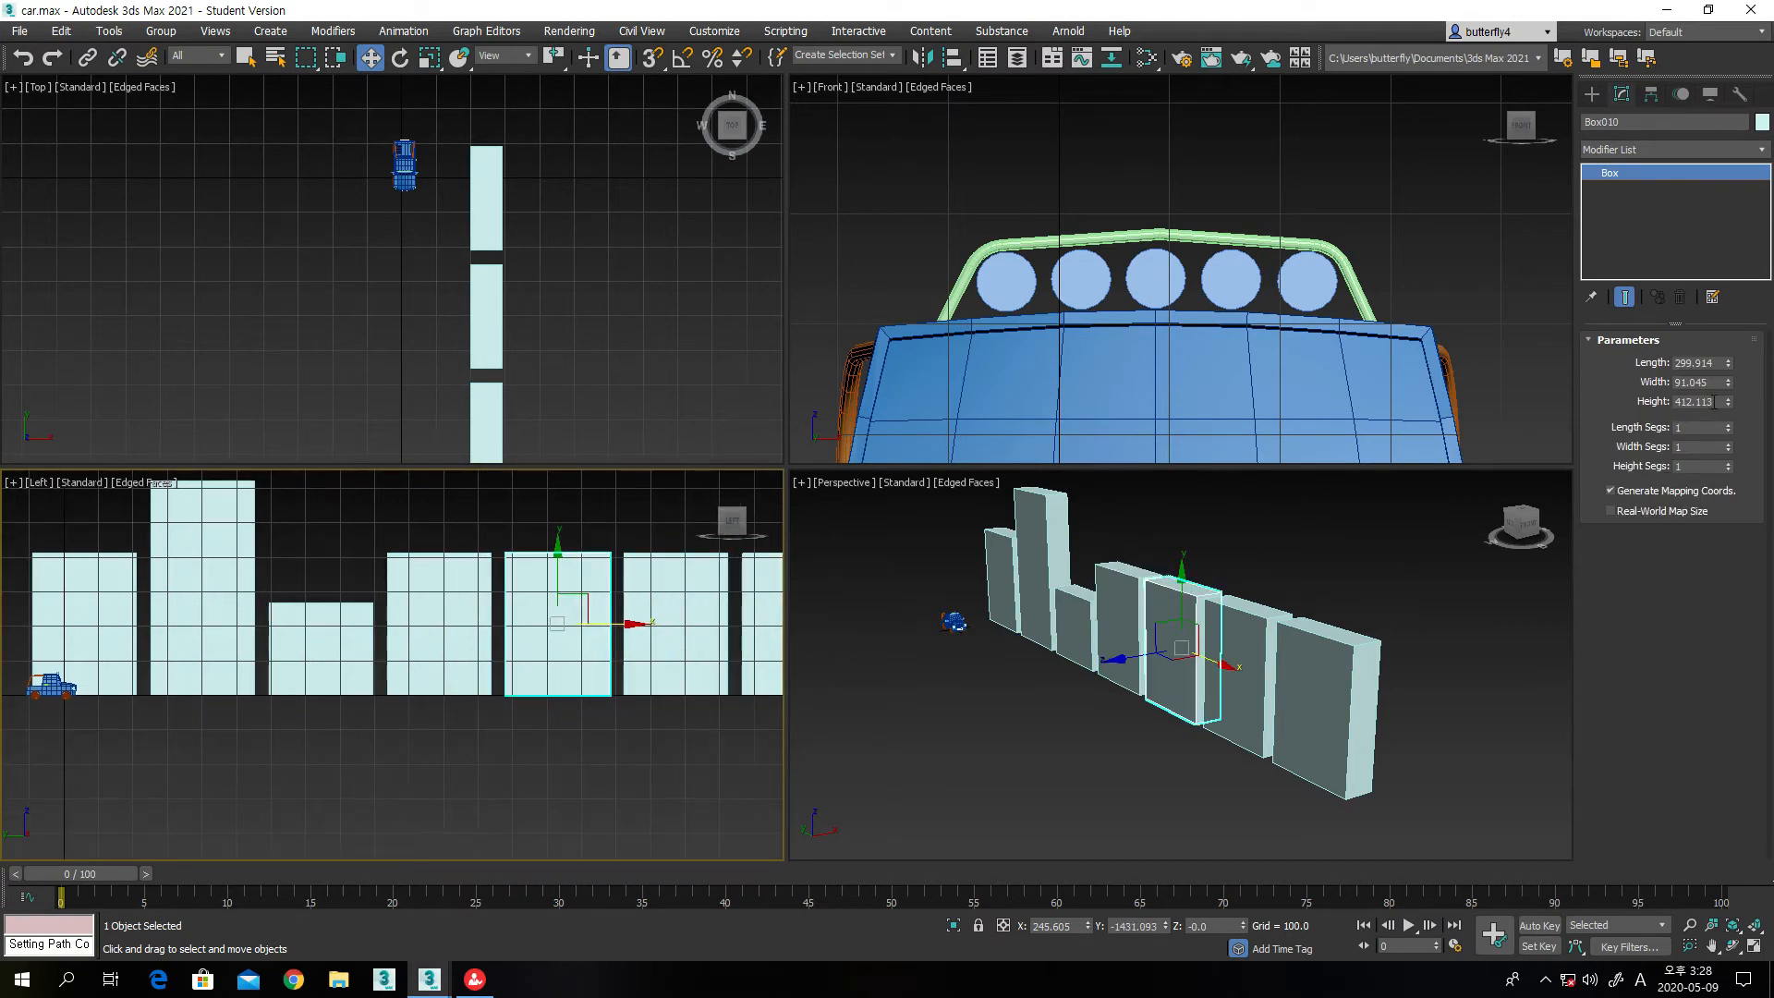
pyautogui.moveTo(1731, 403); pyautogui.dragTo(1720, 196)
pyautogui.scroll(-3, 582, 801)
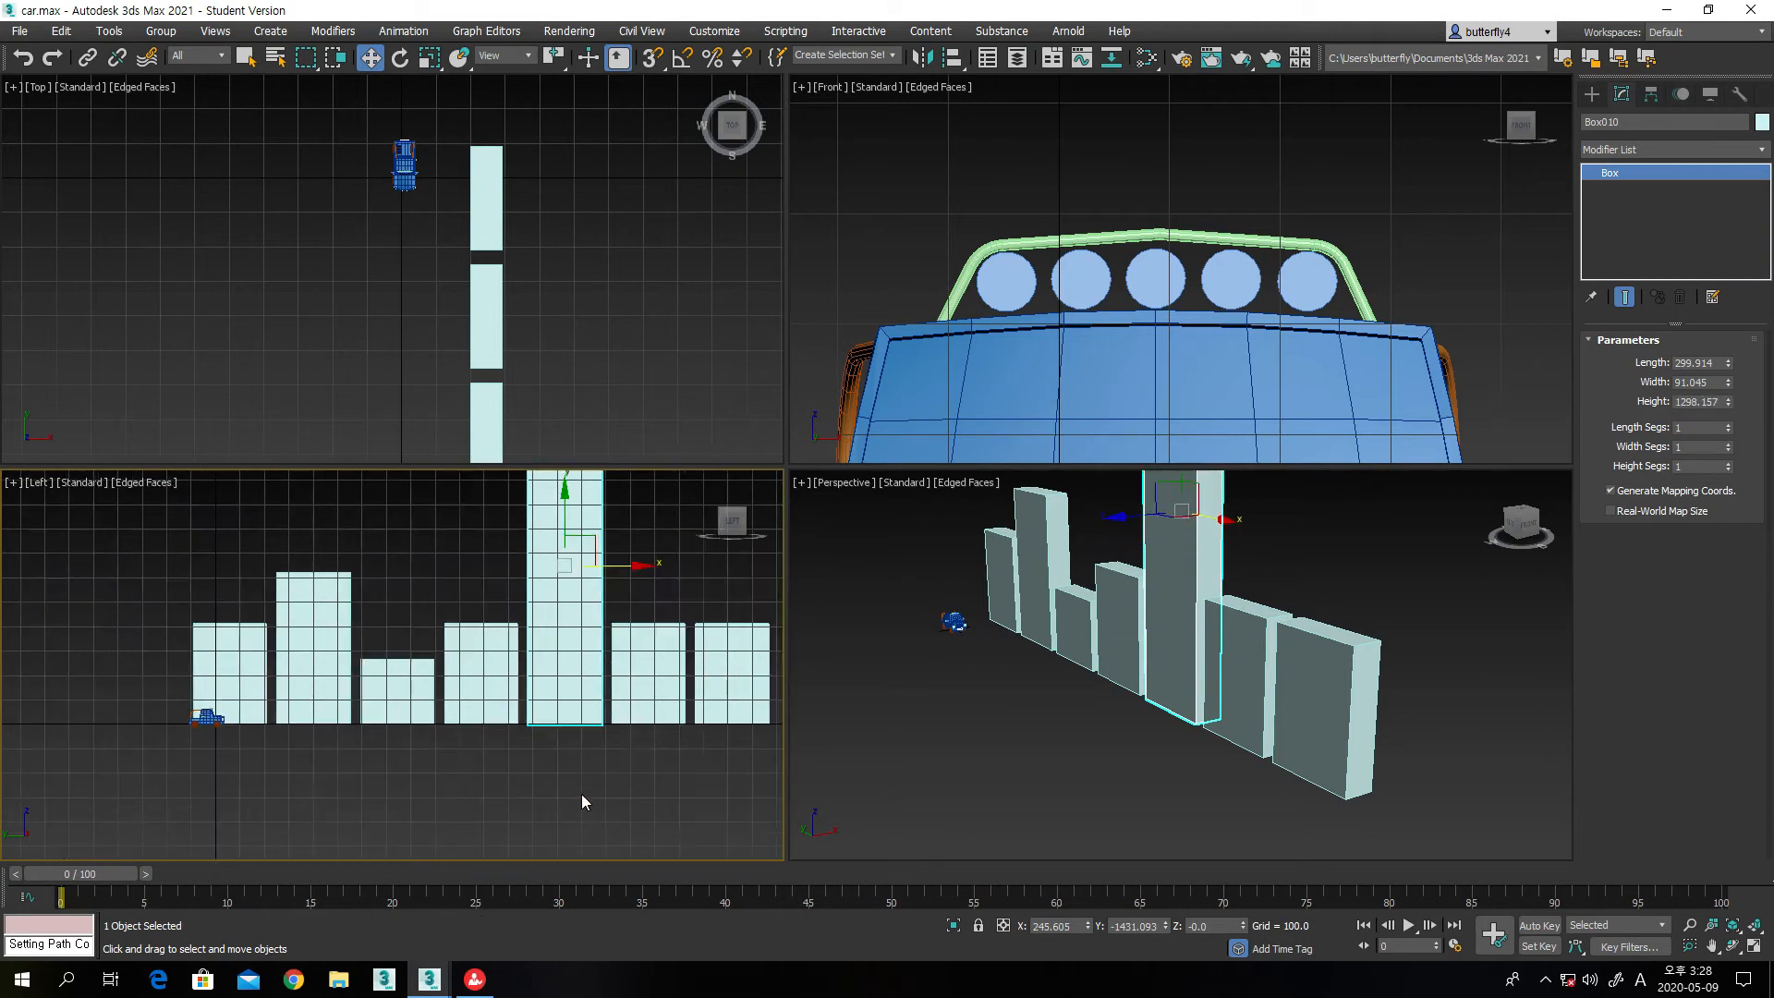
# Raise the sixth box in the row to a height of about 581
pyautogui.scroll(-3, 588, 791)
pyautogui.moveTo(588, 791); pyautogui.dragTo(554, 770, button='middle')
pyautogui.scroll(2, 555, 770)
pyautogui.click(596, 695)
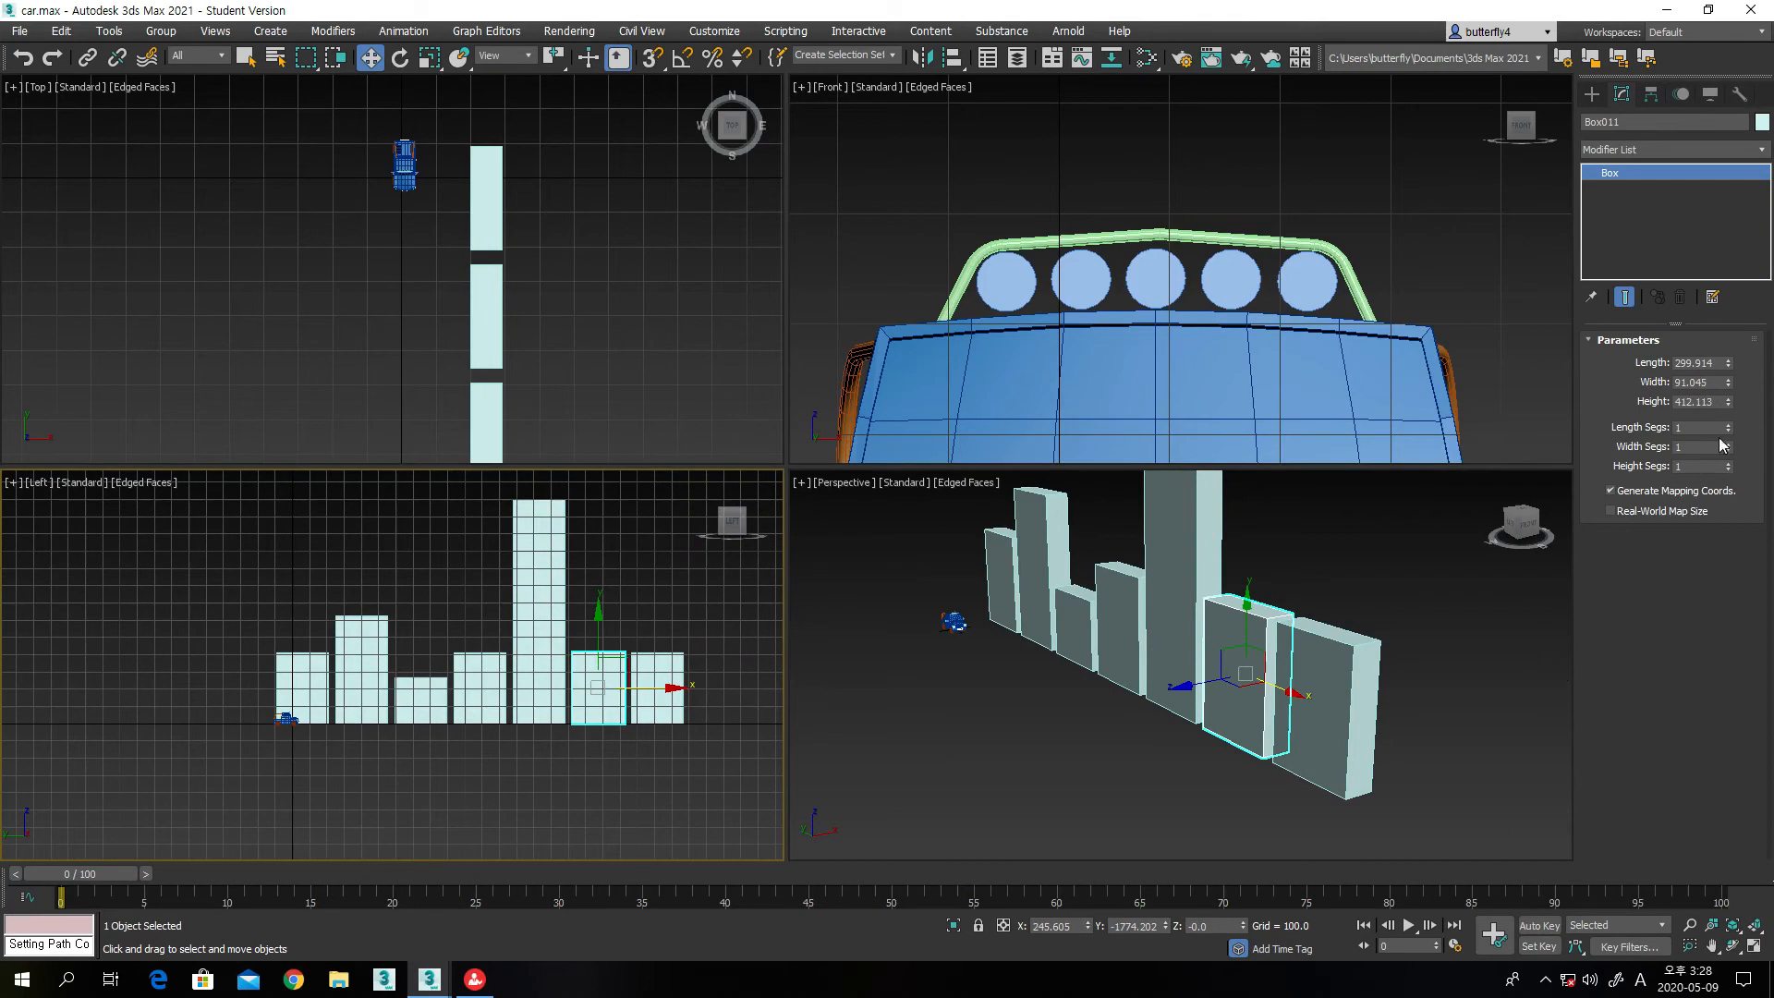
pyautogui.moveTo(1728, 401); pyautogui.dragTo(1728, 368)
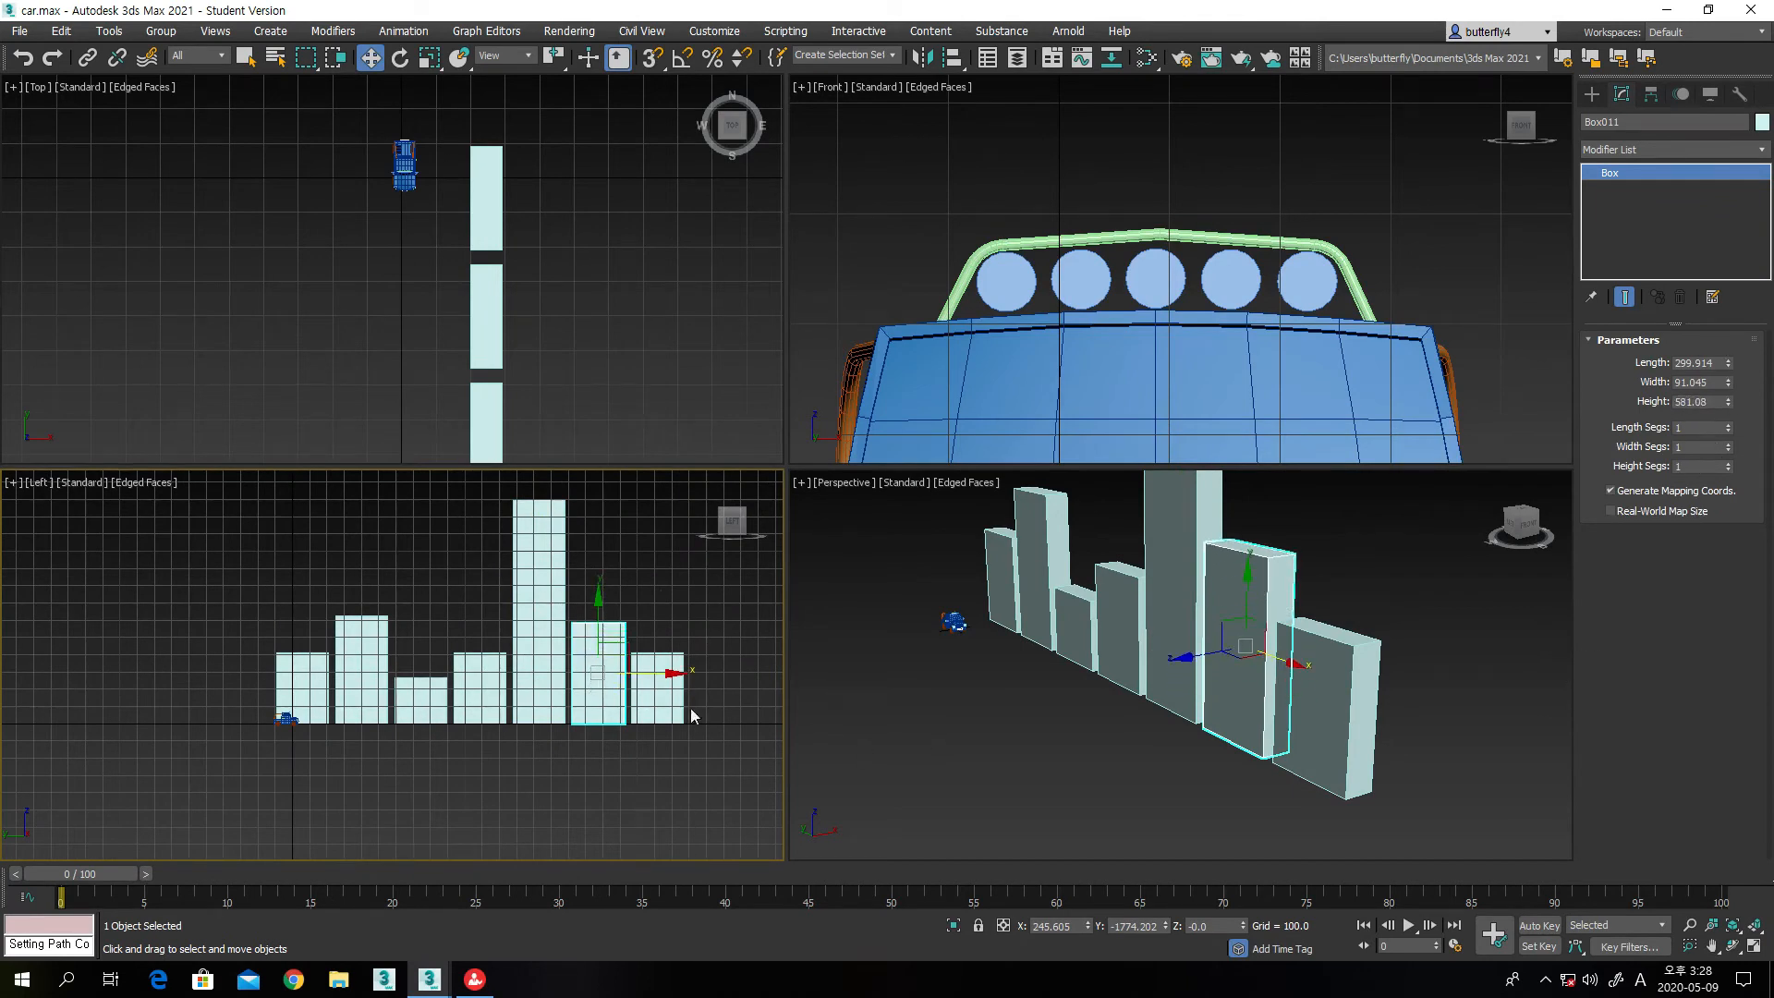
pyautogui.click(664, 704)
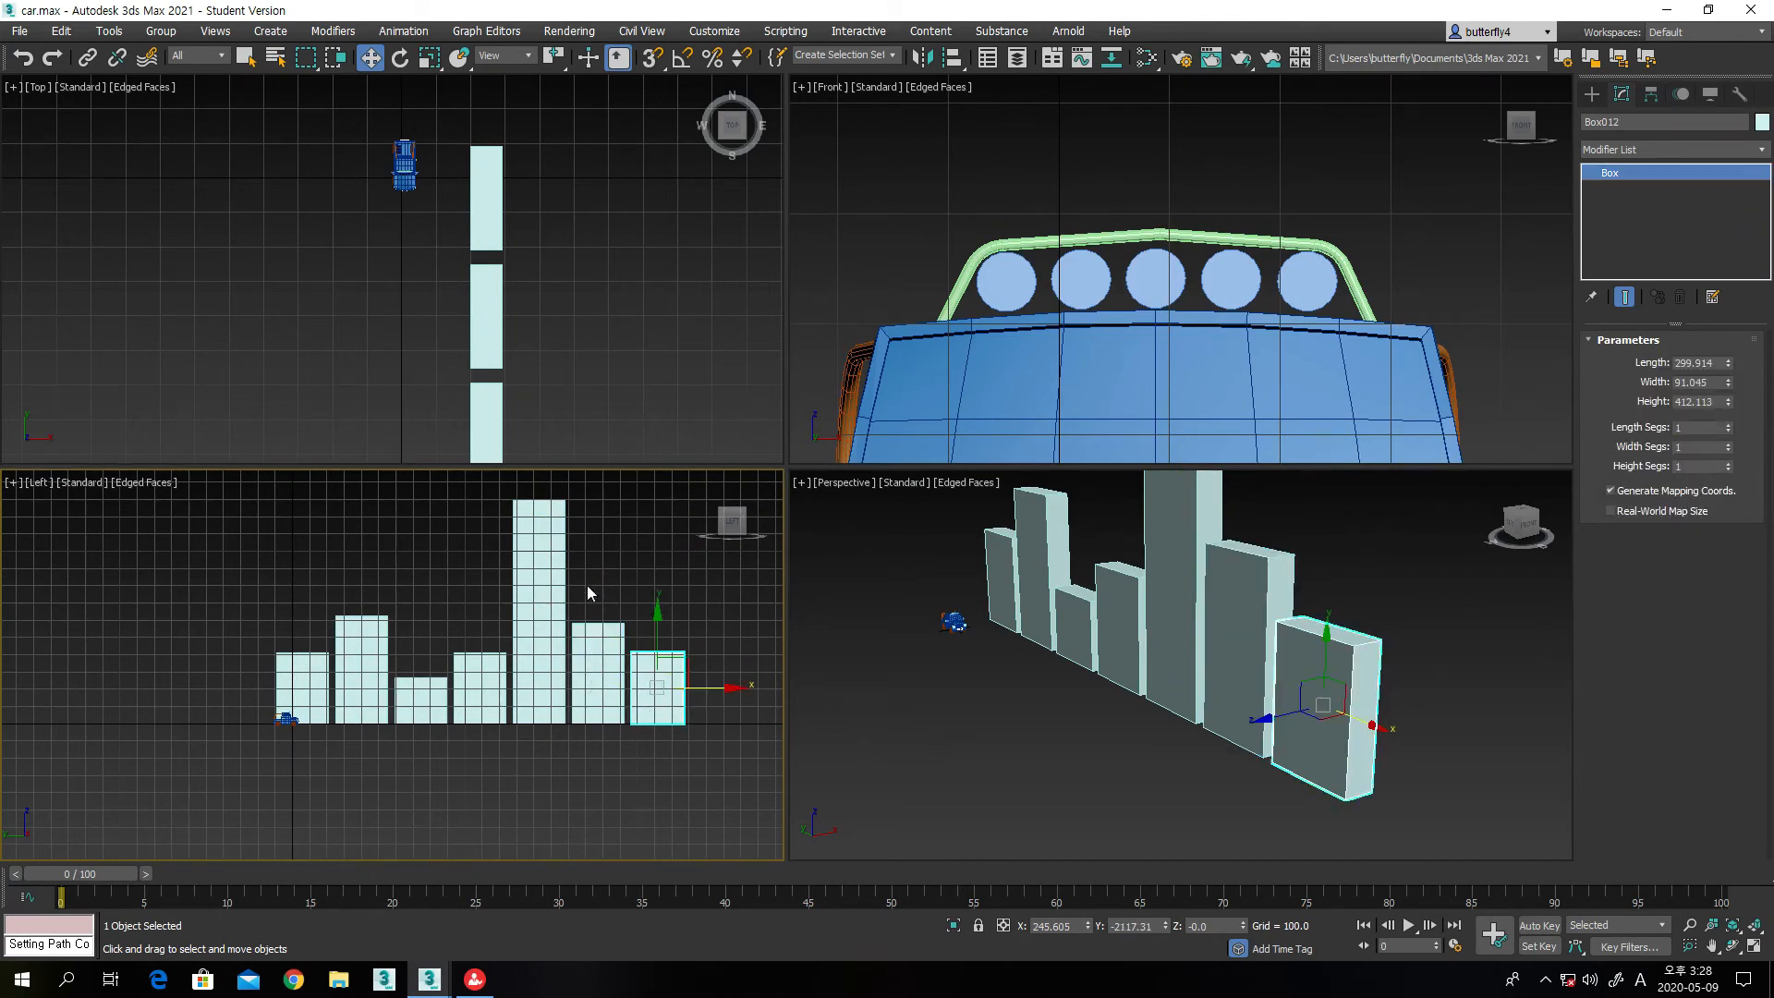
# Select all seven boxes in the Top view and clone them once as a parallel row on the truck's opposite side
pyautogui.scroll(-3, 653, 273)
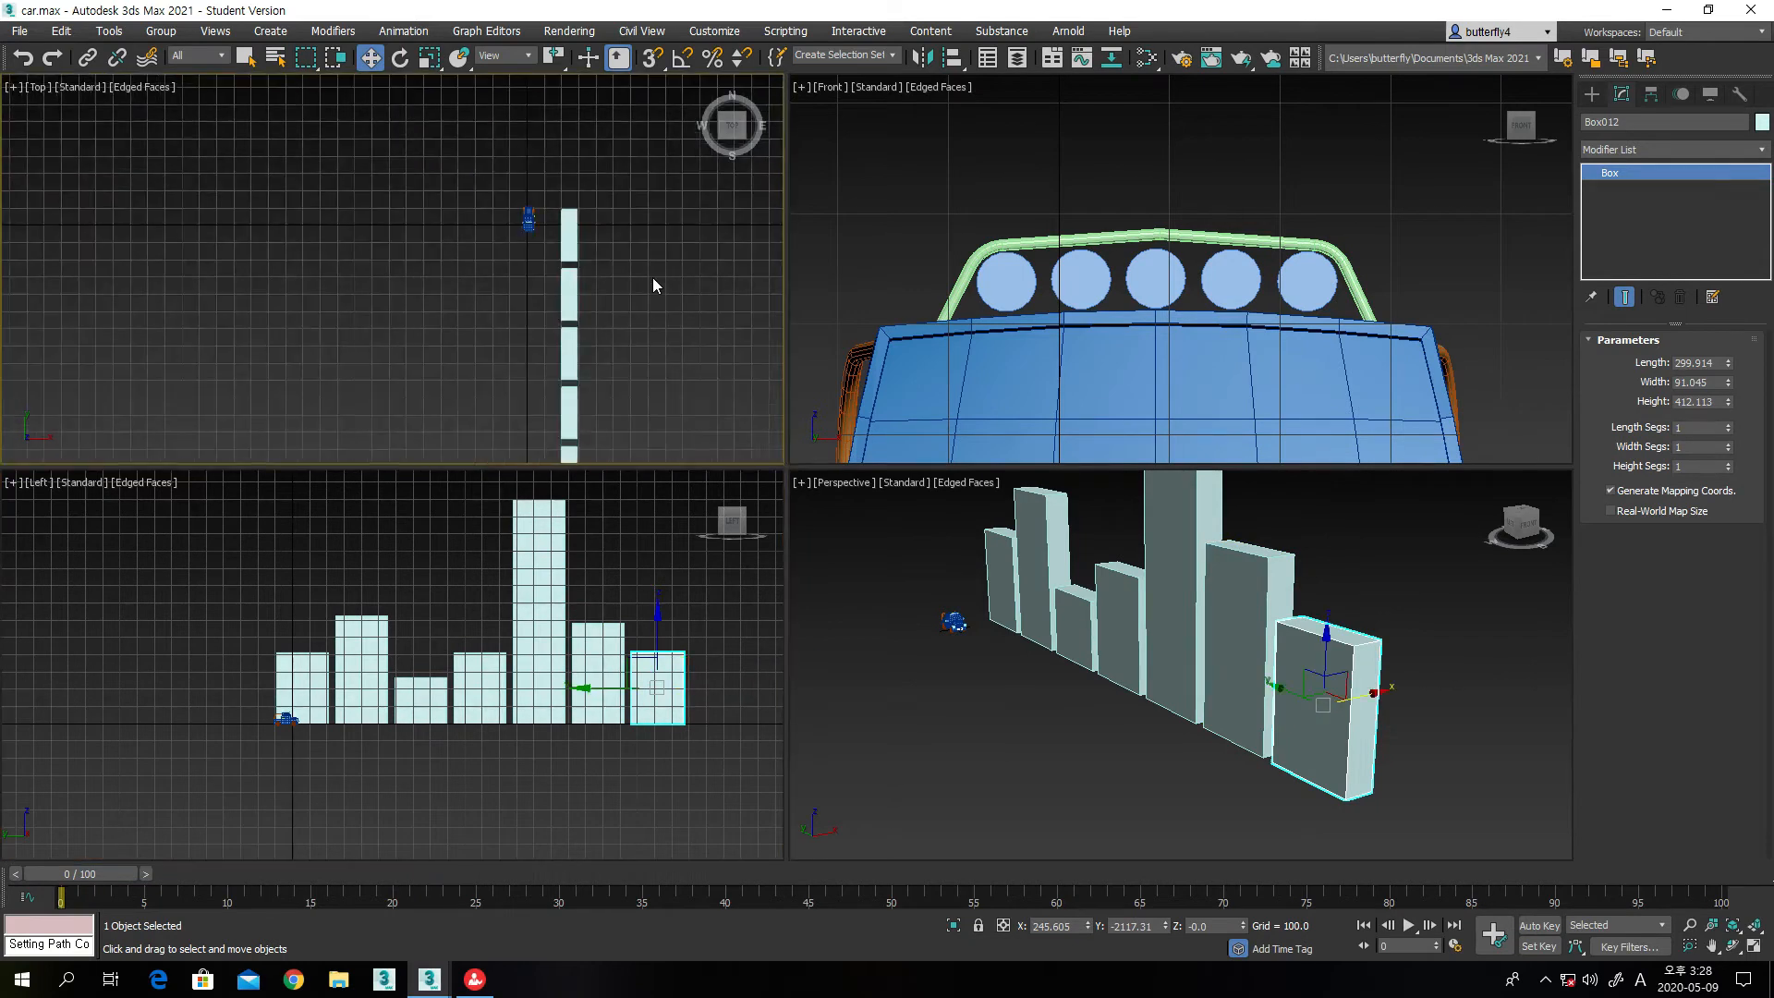
pyautogui.moveTo(653, 277); pyautogui.dragTo(614, 203, button='middle')
pyautogui.scroll(-2, 612, 198)
pyautogui.moveTo(603, 148); pyautogui.dragTo(547, 442)
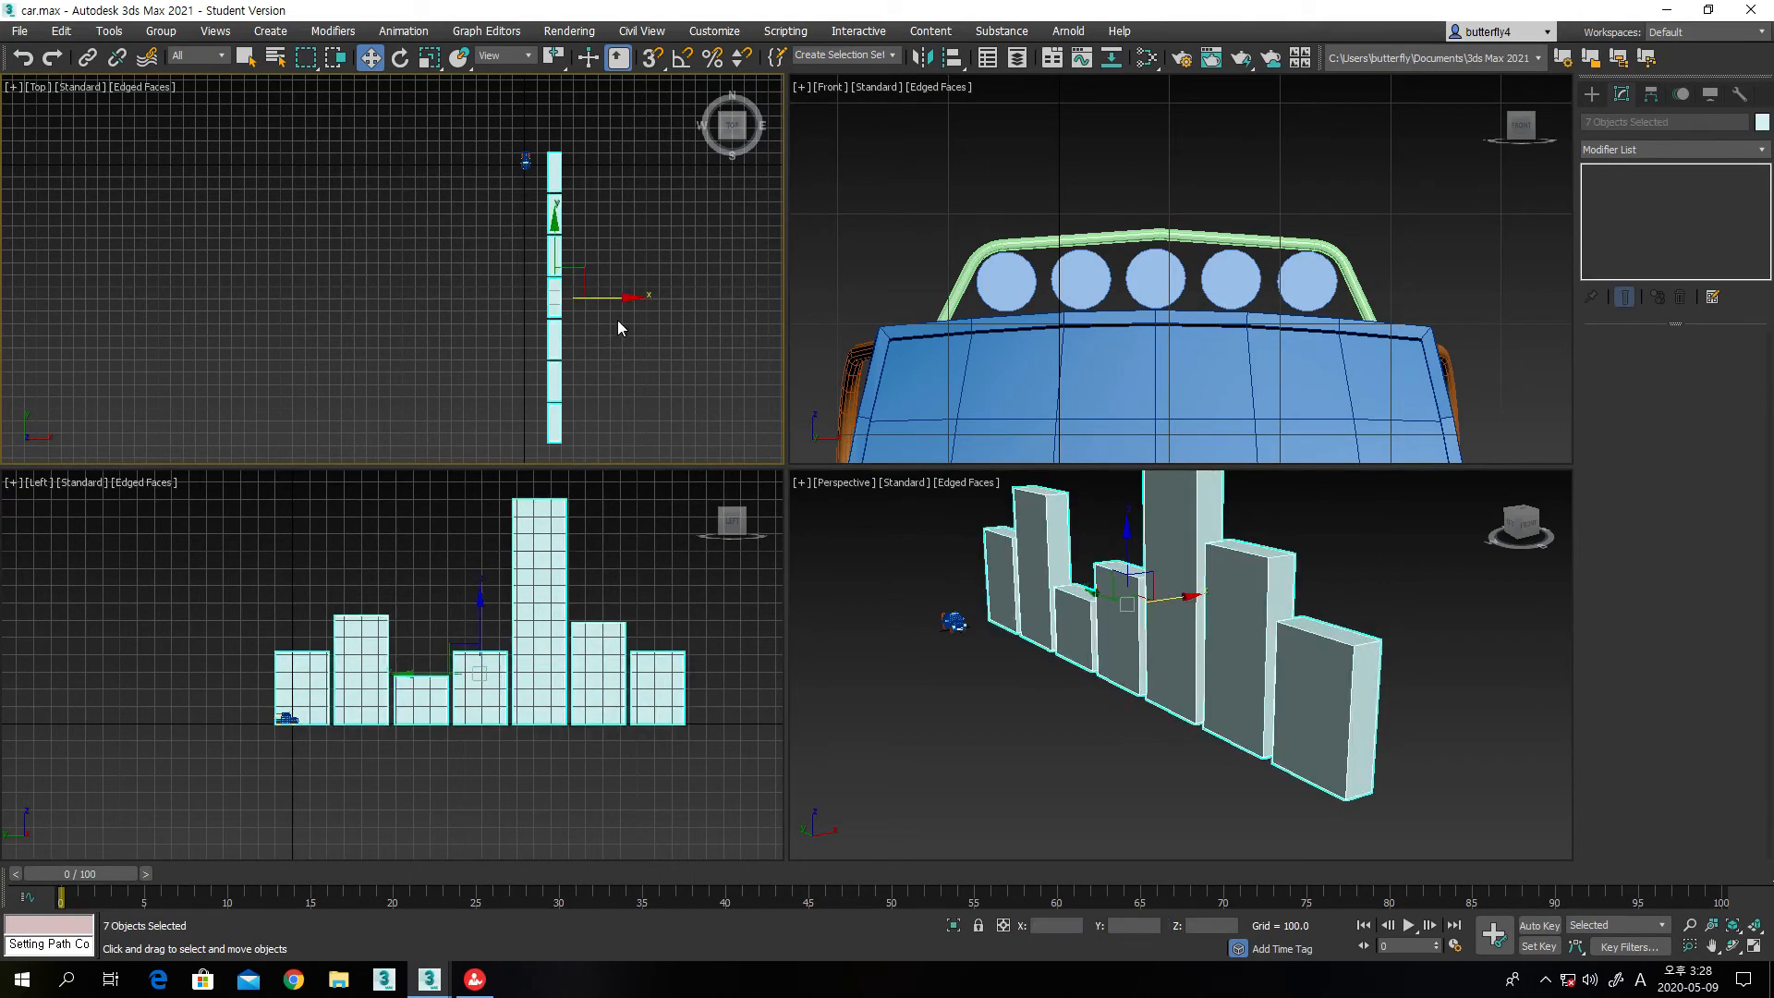
pyautogui.moveTo(629, 299)
pyautogui.keyDown('shift'); pyautogui.mouseDown()
pyautogui.moveTo(594, 297)
pyautogui.moveTo(573, 327)
pyautogui.mouseUp(); pyautogui.keyUp('shift')
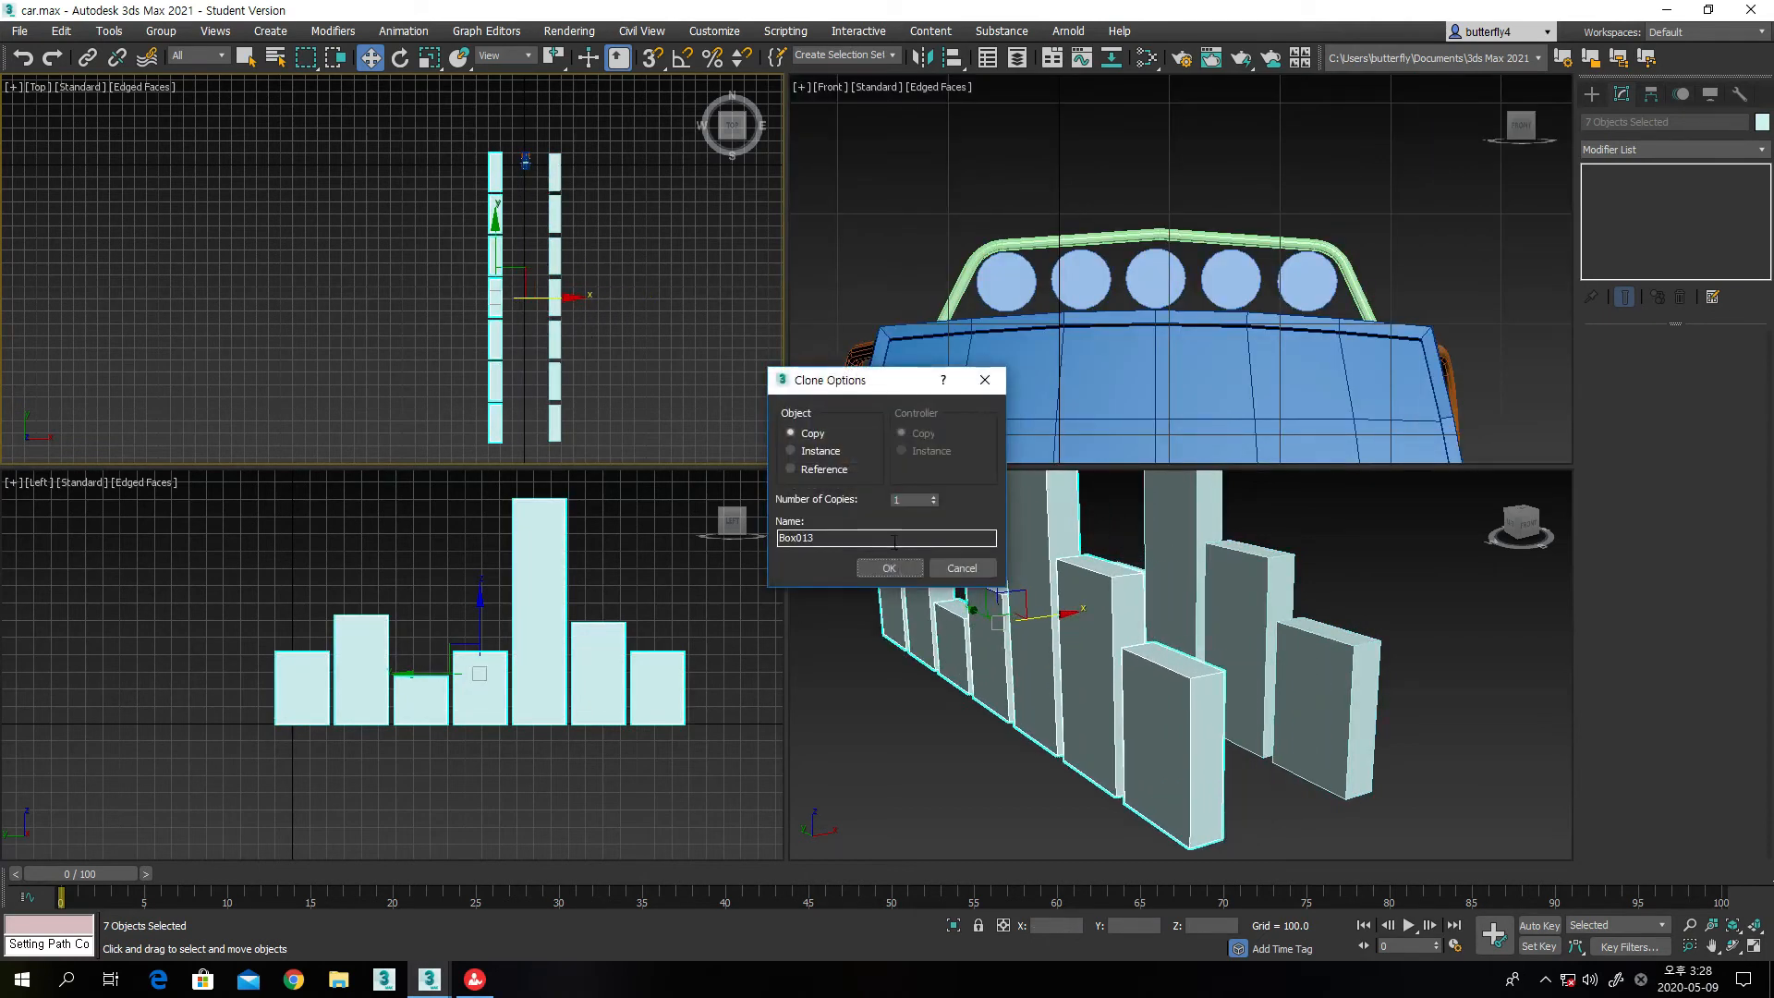
pyautogui.click(887, 567)
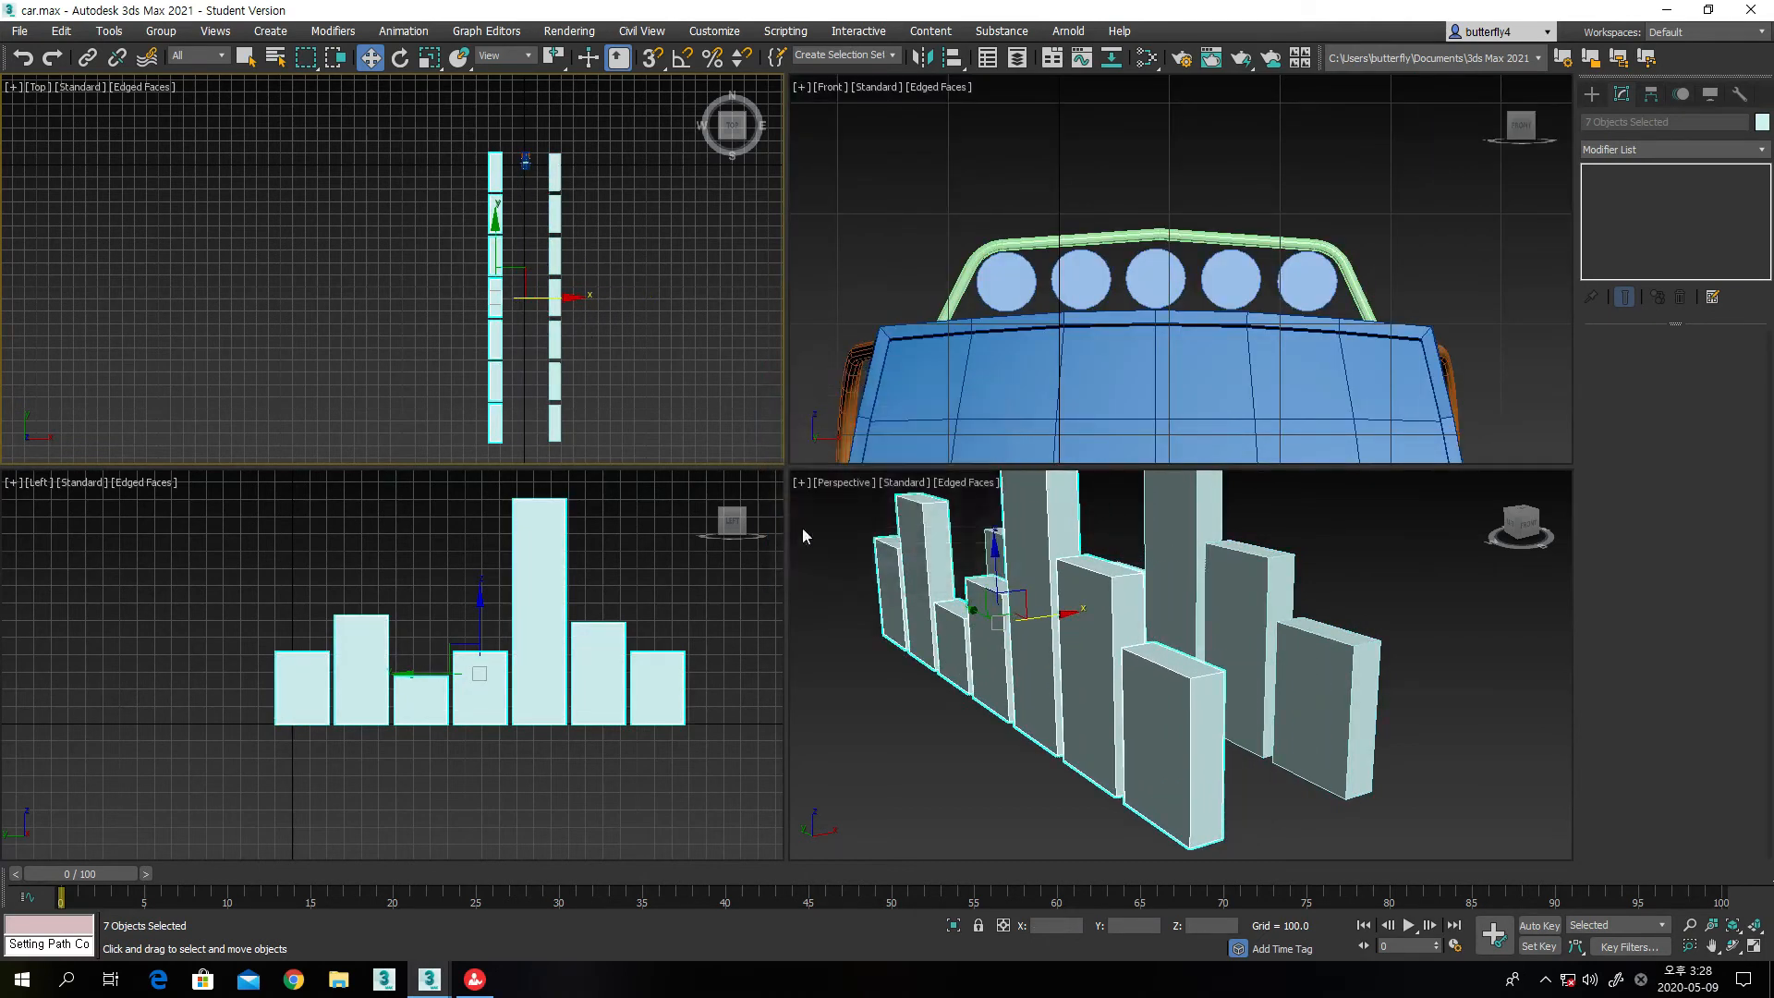
# Turn on angle snap and rotate the cloned row of boxes 180 degrees in the Top view
pyautogui.click(683, 59)
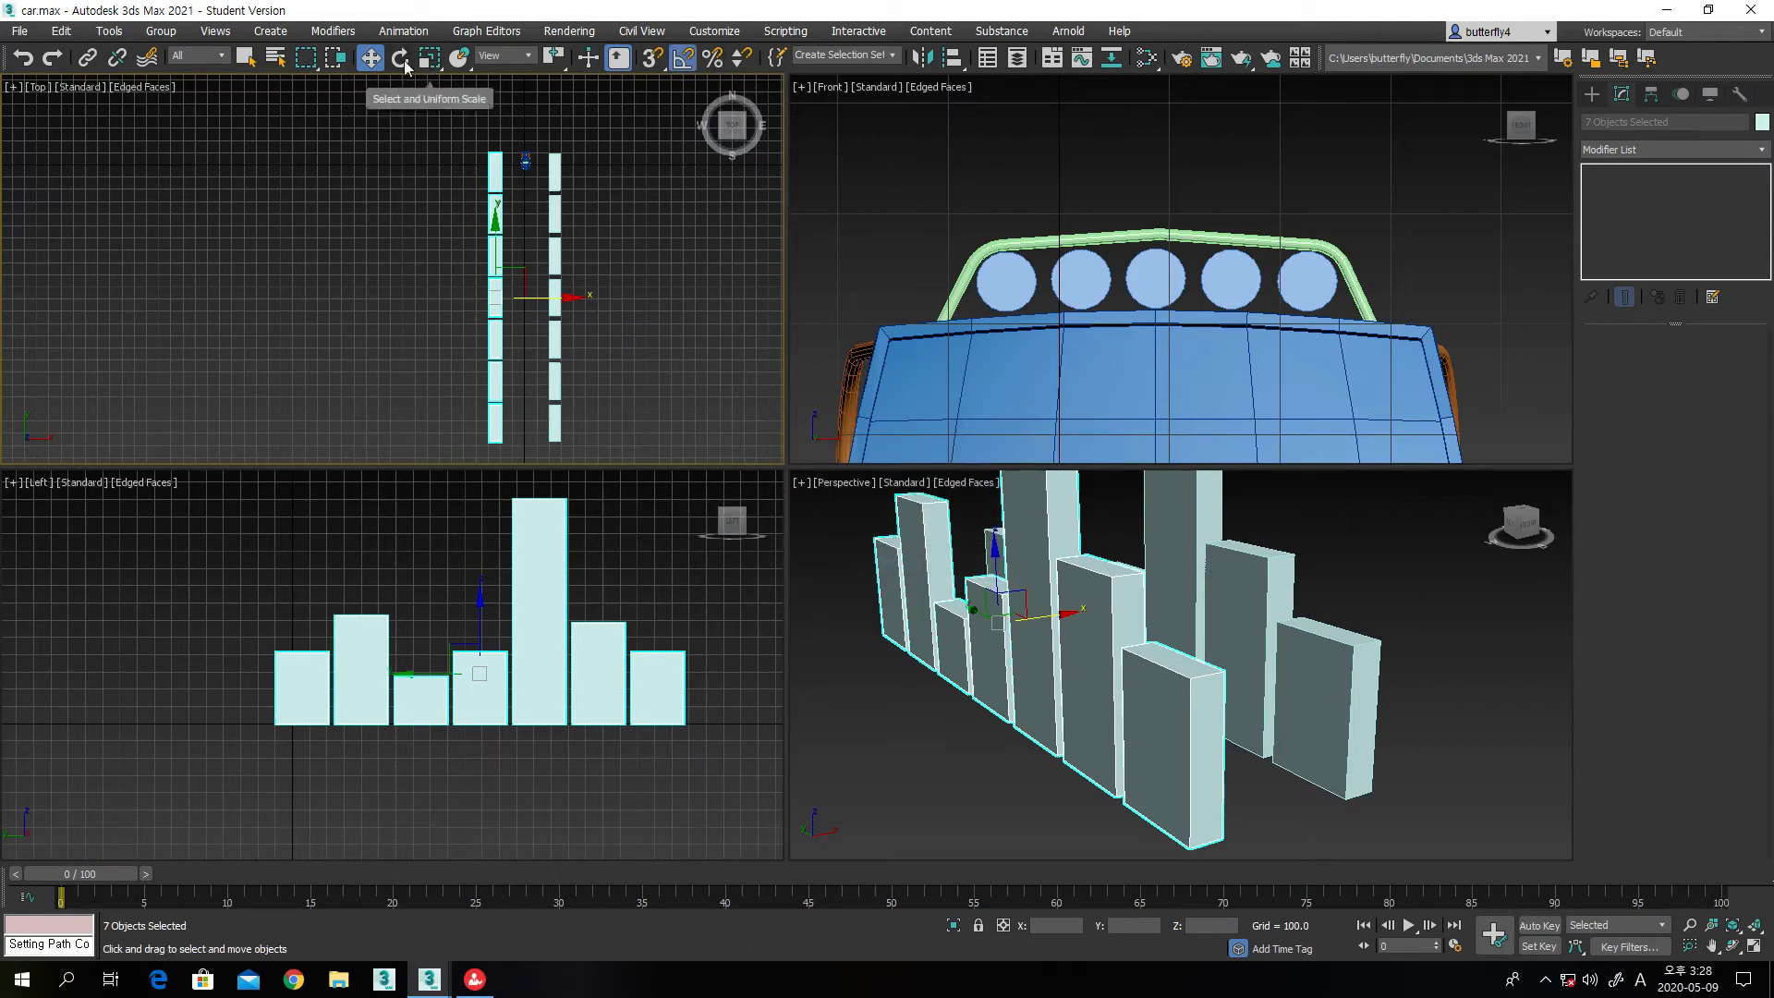
pyautogui.click(400, 59)
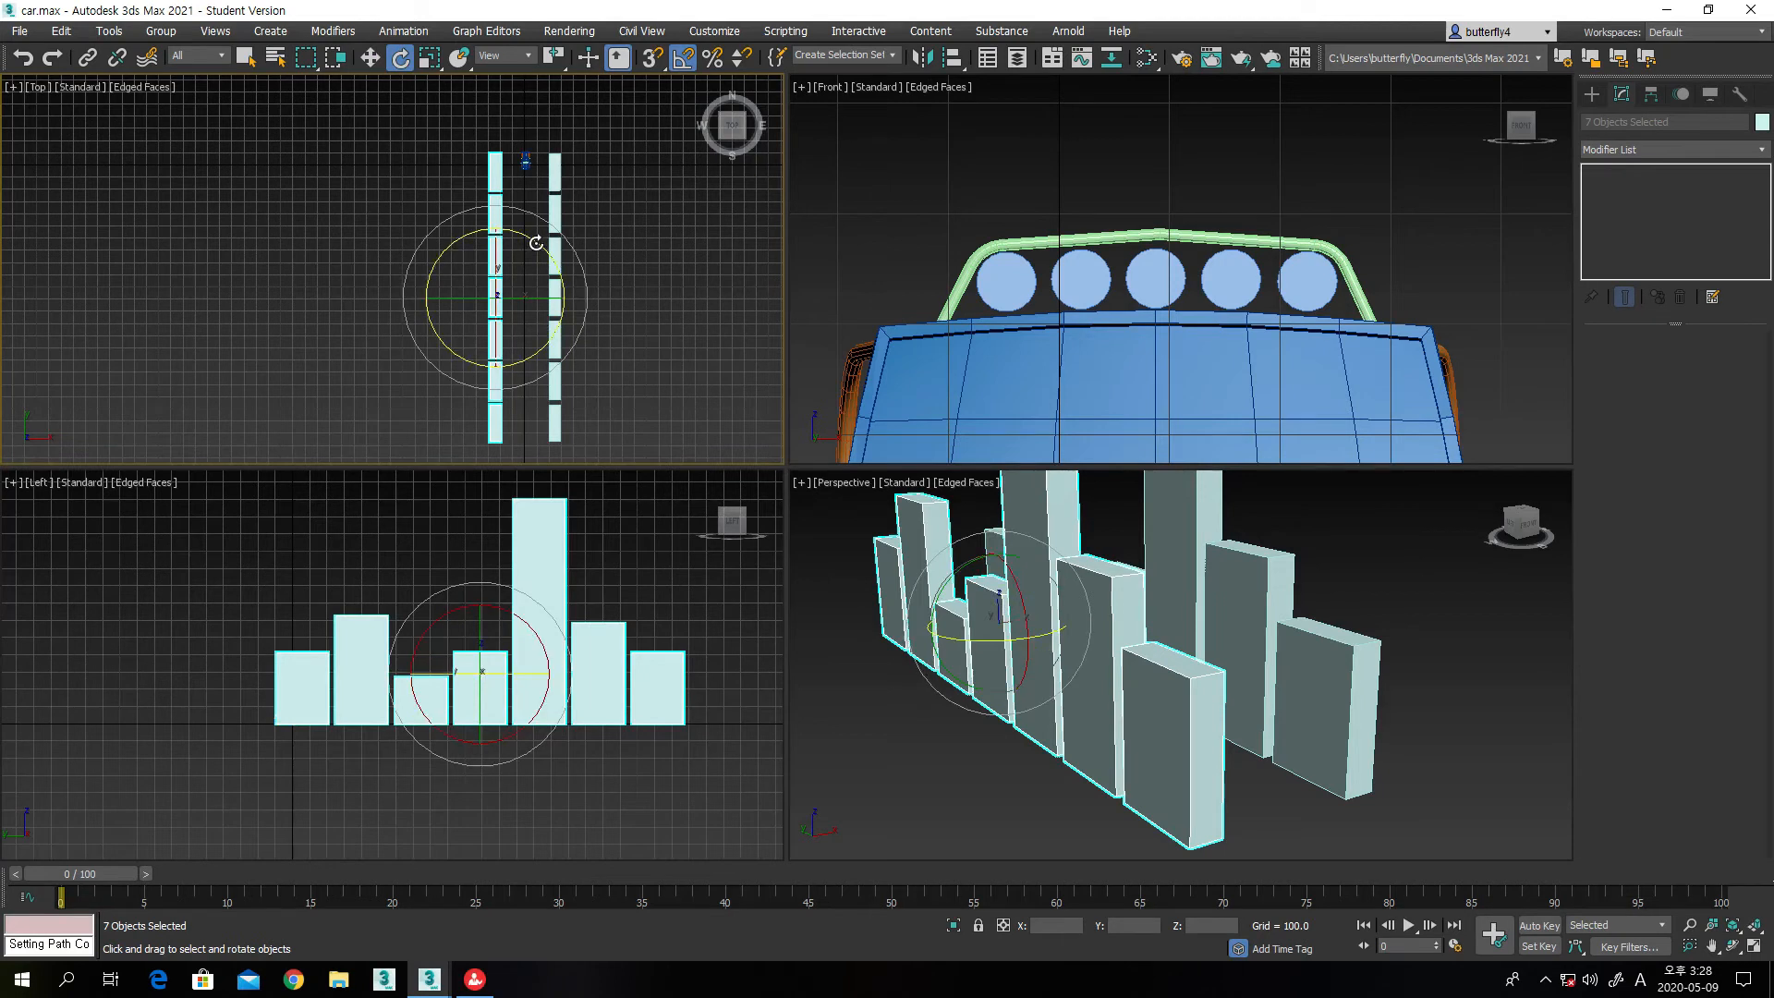
pyautogui.moveTo(543, 247); pyautogui.dragTo(618, 437)
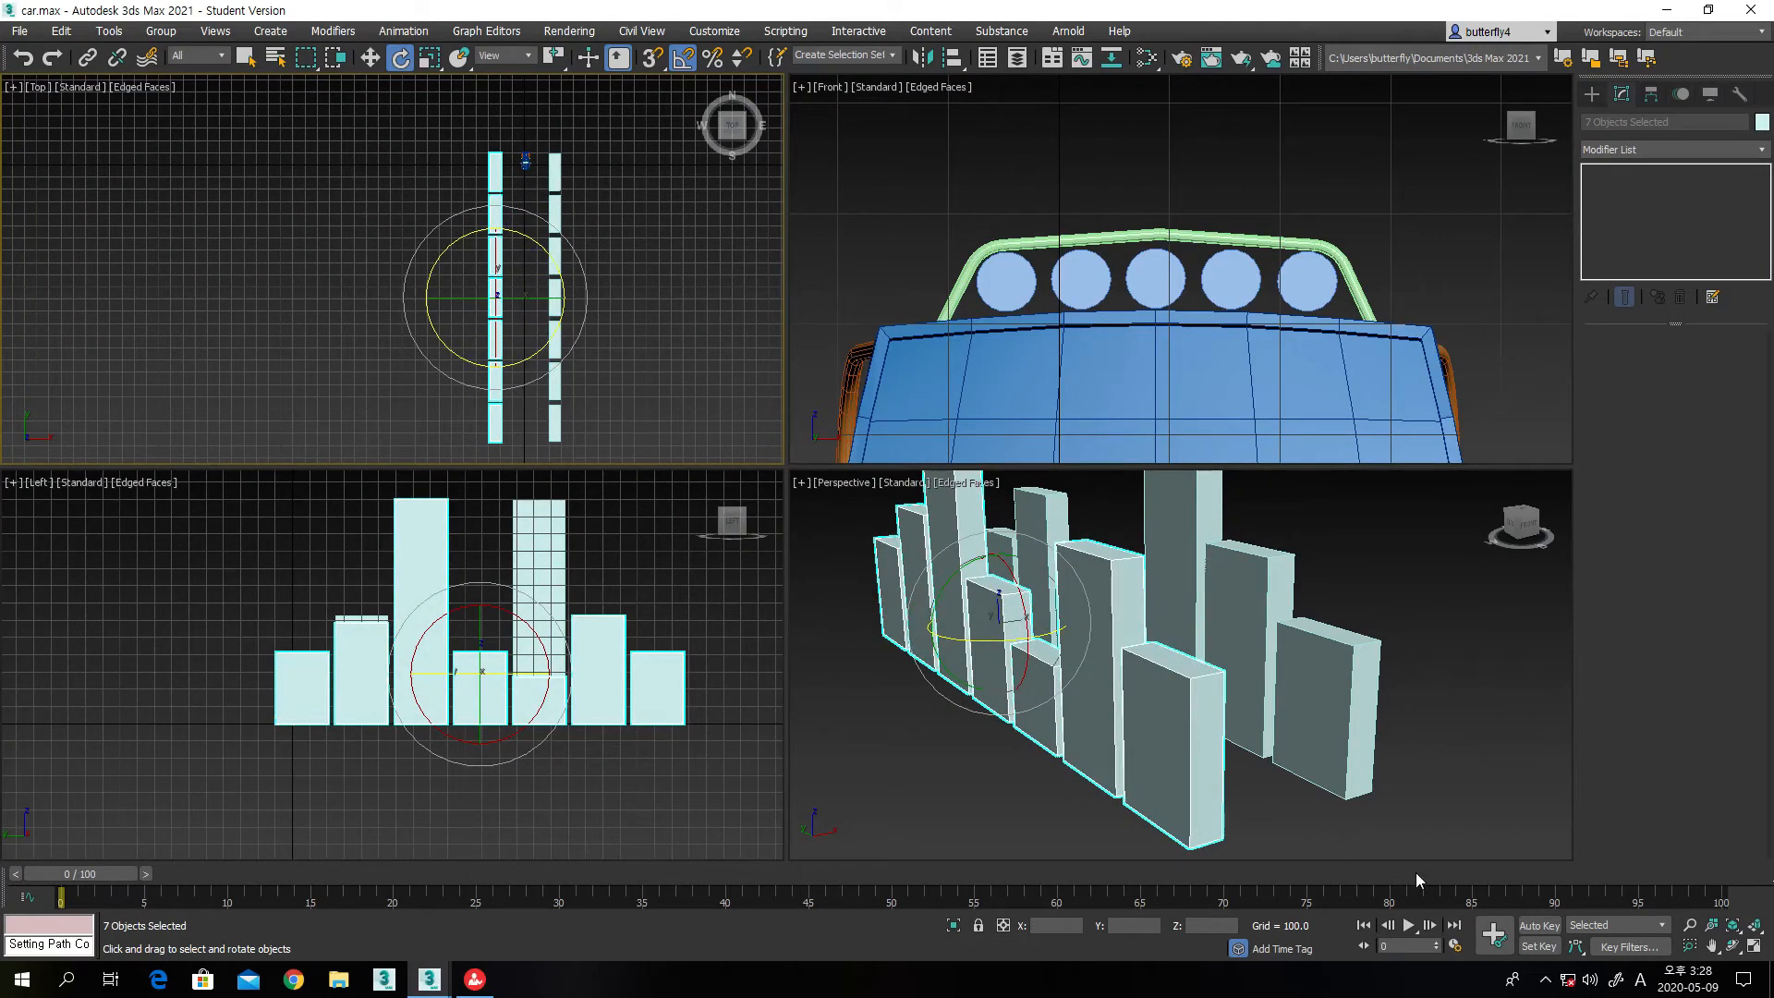
# Select the last three boxes of the cloned row, rotate them 90 degrees and move them outward to form a street corner in the Top view
pyautogui.click(1733, 946)
pyautogui.moveTo(1113, 804); pyautogui.dragTo(1173, 795)
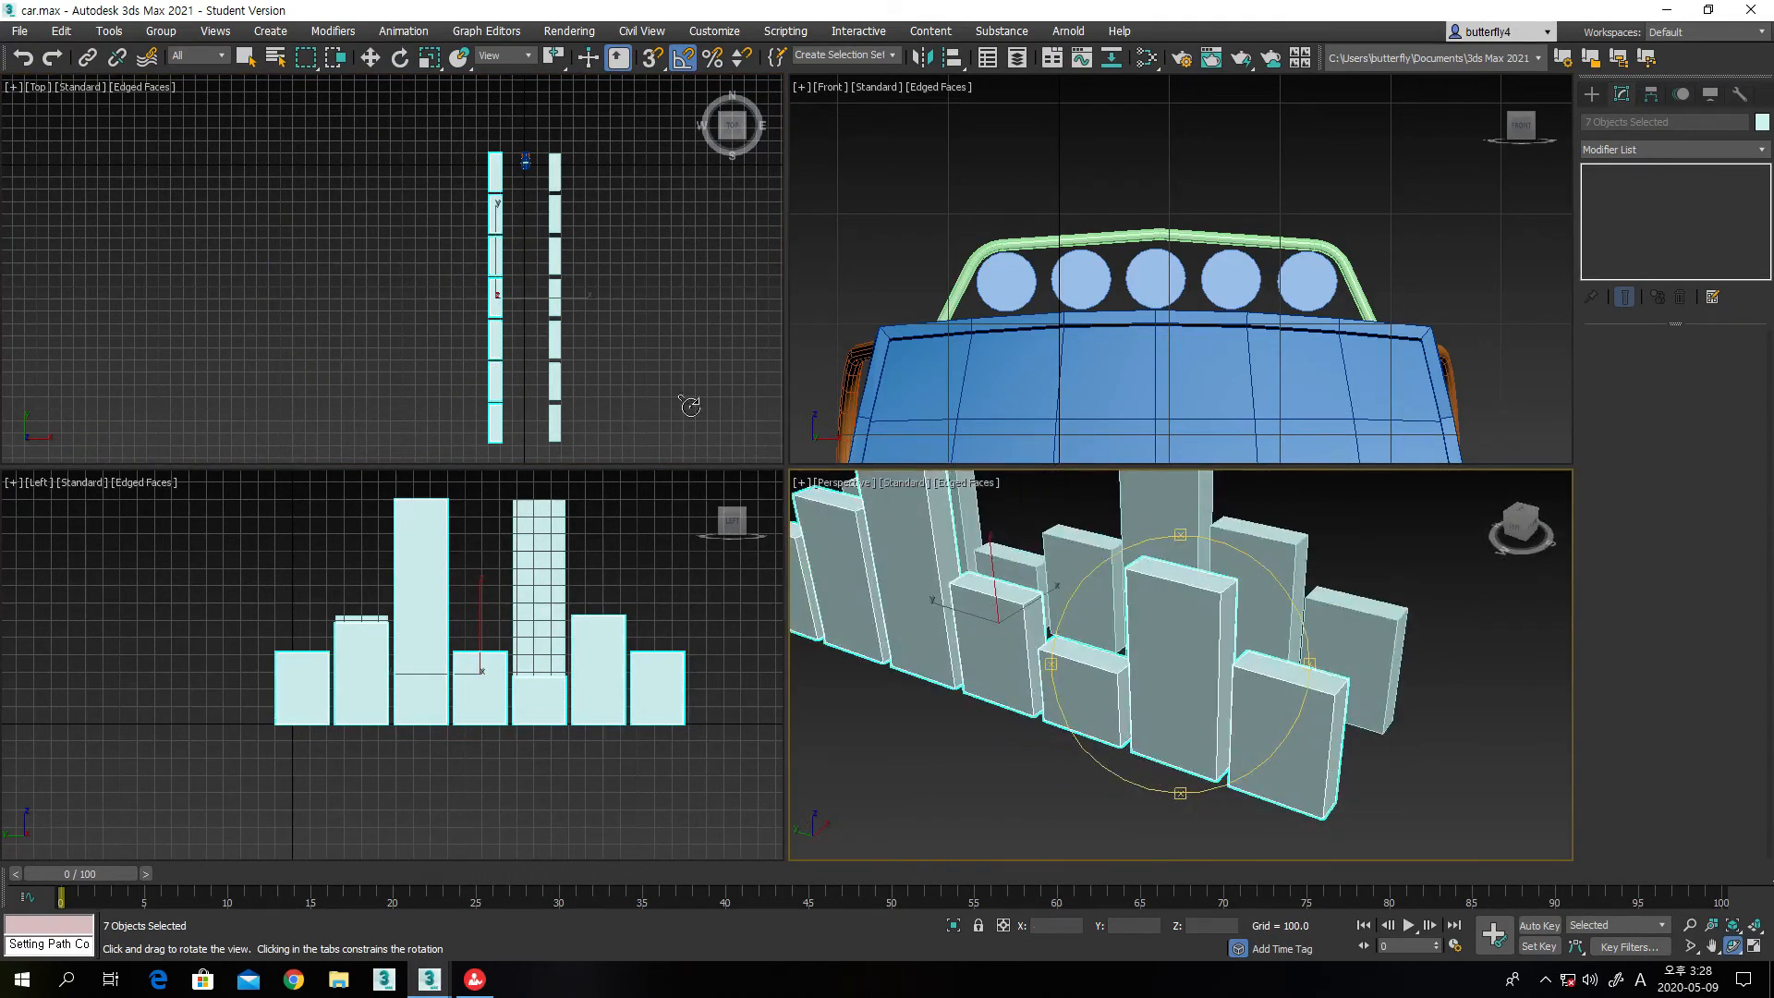
pyautogui.moveTo(653, 385); pyautogui.dragTo(653, 317, button='middle')
pyautogui.press('e')
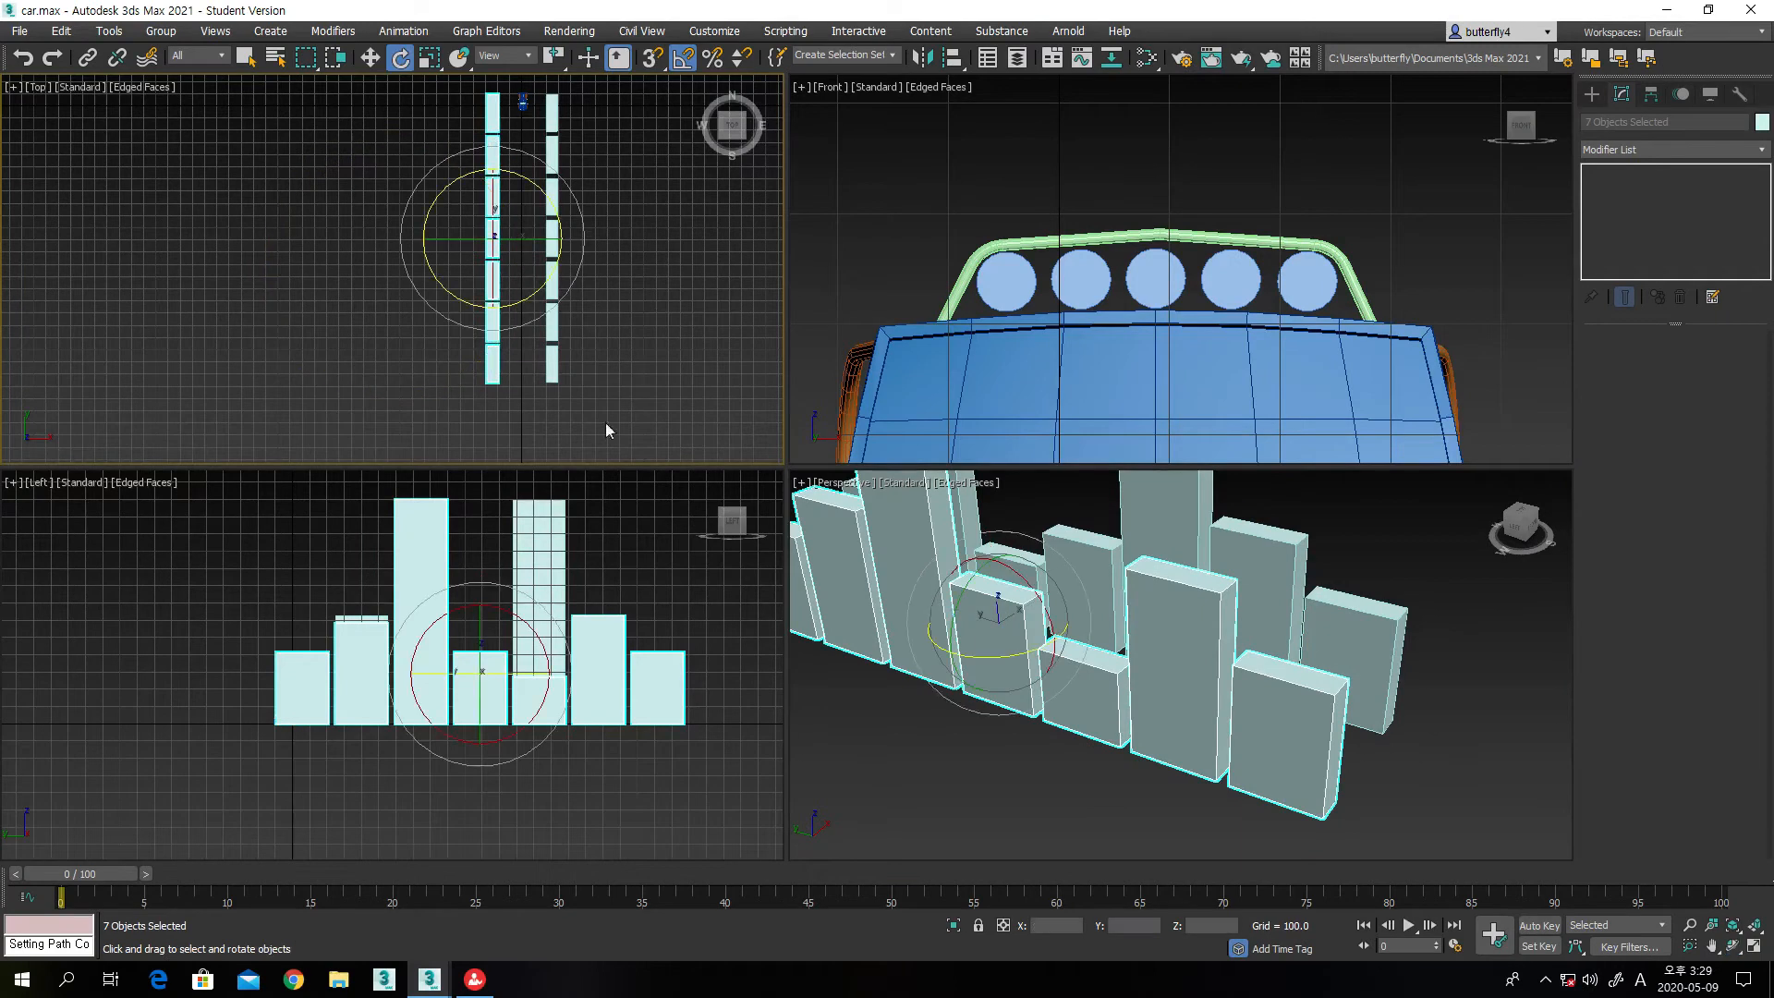
pyautogui.click(410, 349)
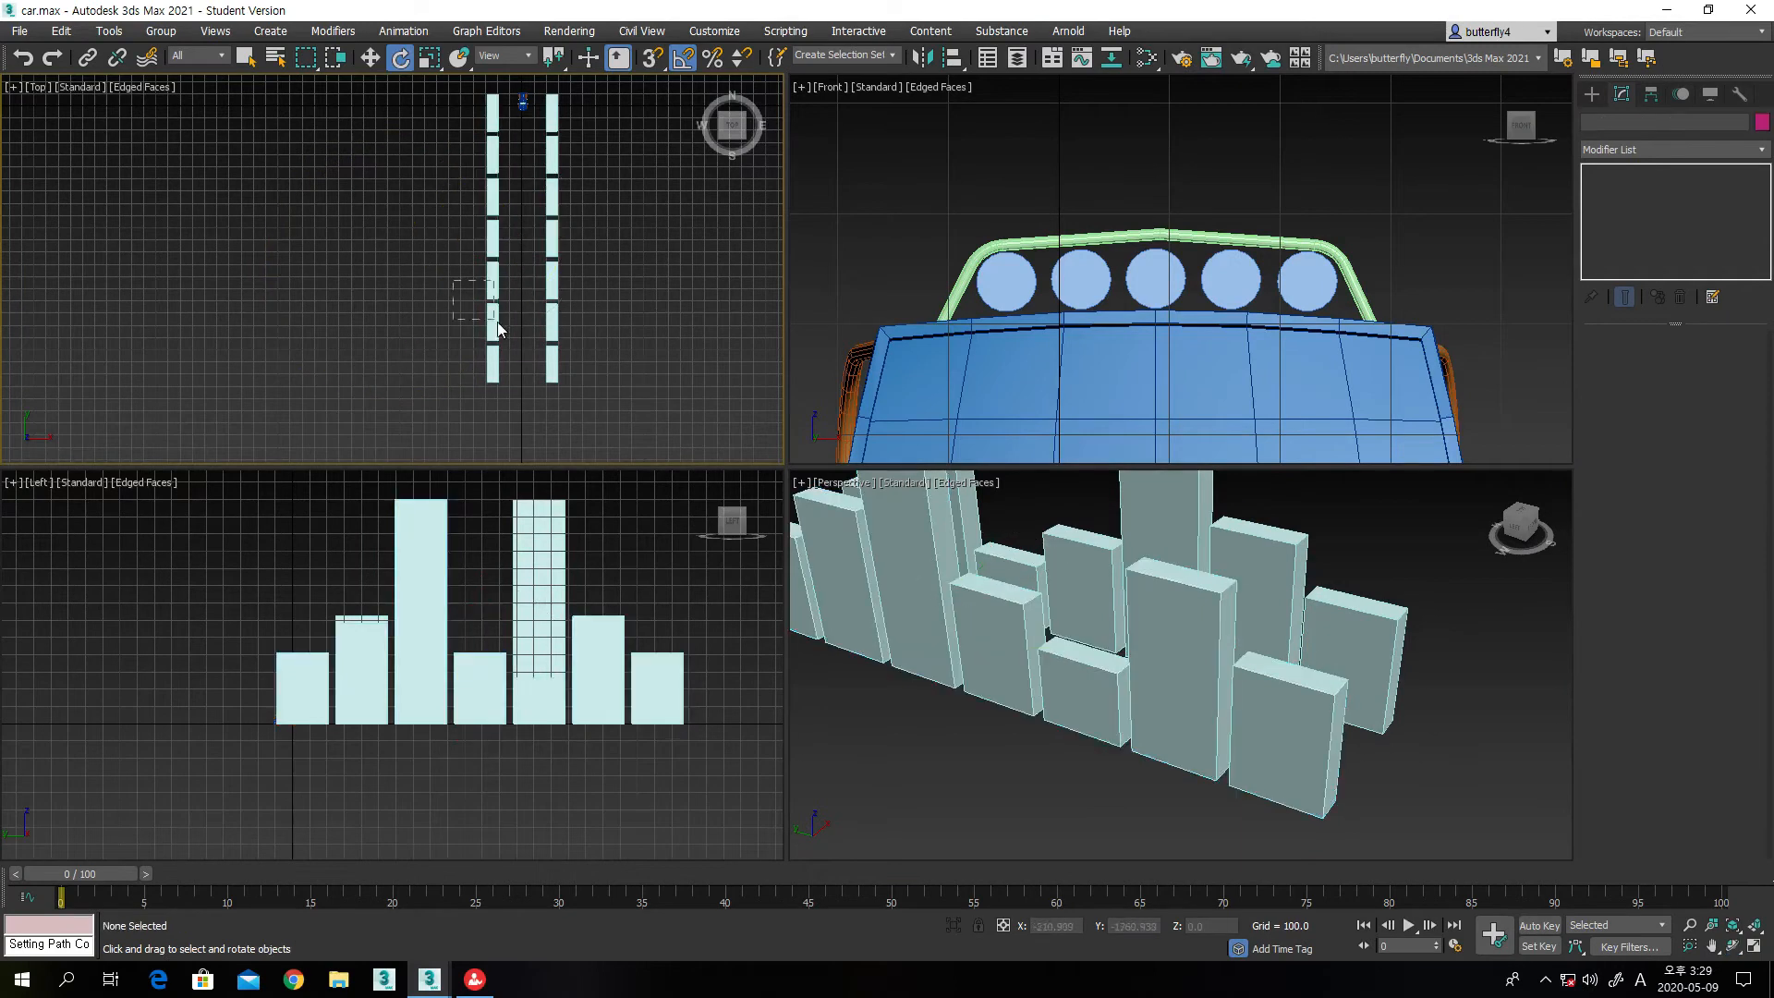
pyautogui.moveTo(514, 358); pyautogui.dragTo(448, 225)
pyautogui.click(369, 58)
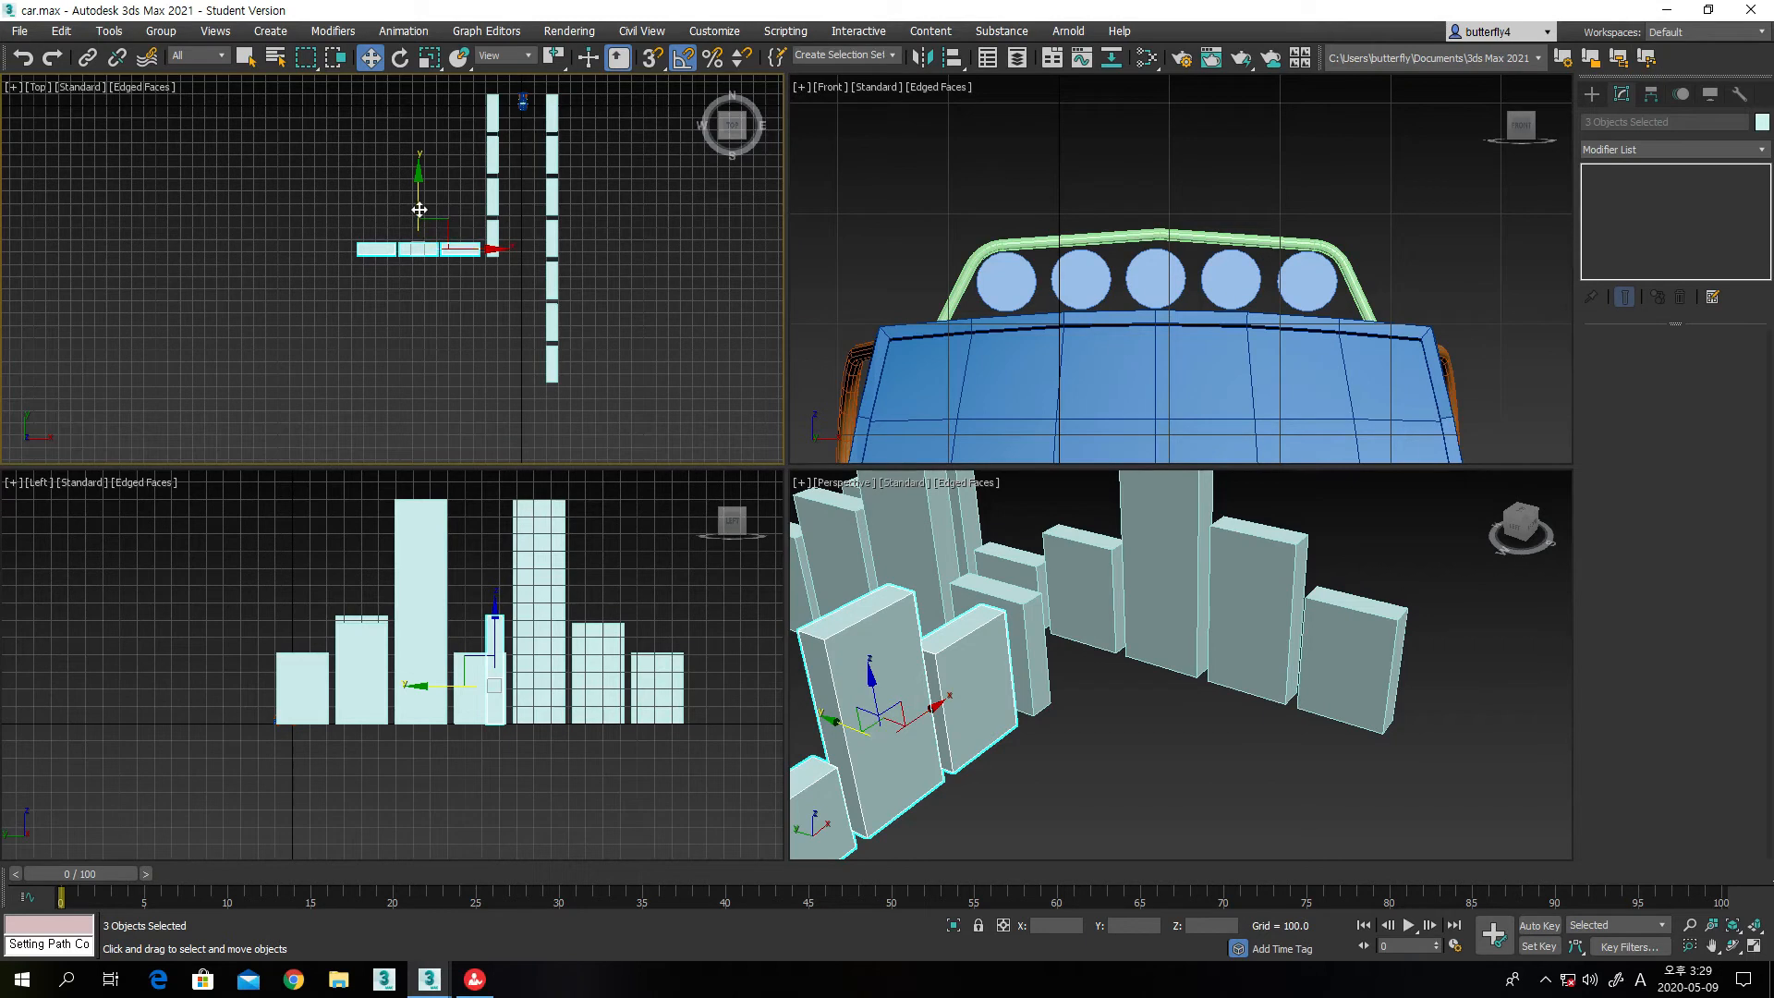
# Clone the three rotated corner boxes once as a parallel row in the Top view and nudge the original three into line
pyautogui.keyDown('shift'); pyautogui.moveTo(420, 209); pyautogui.dragTo(427, 281); pyautogui.keyUp('shift')
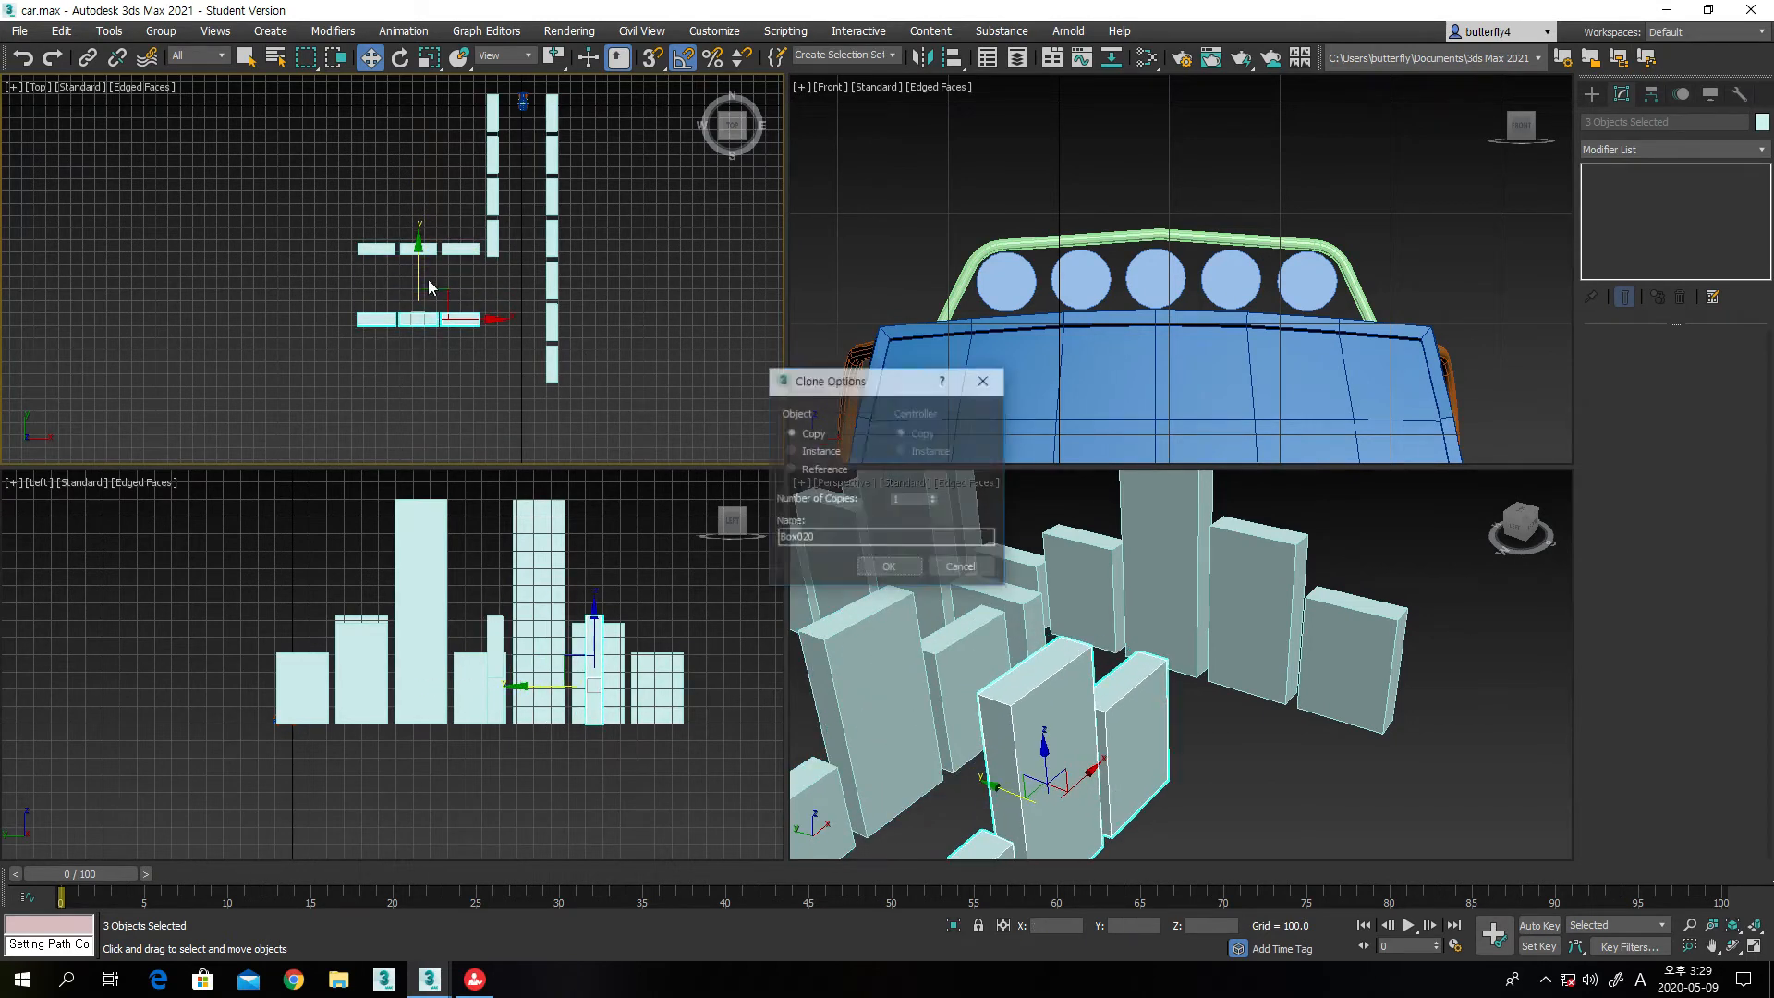
pyautogui.click(887, 568)
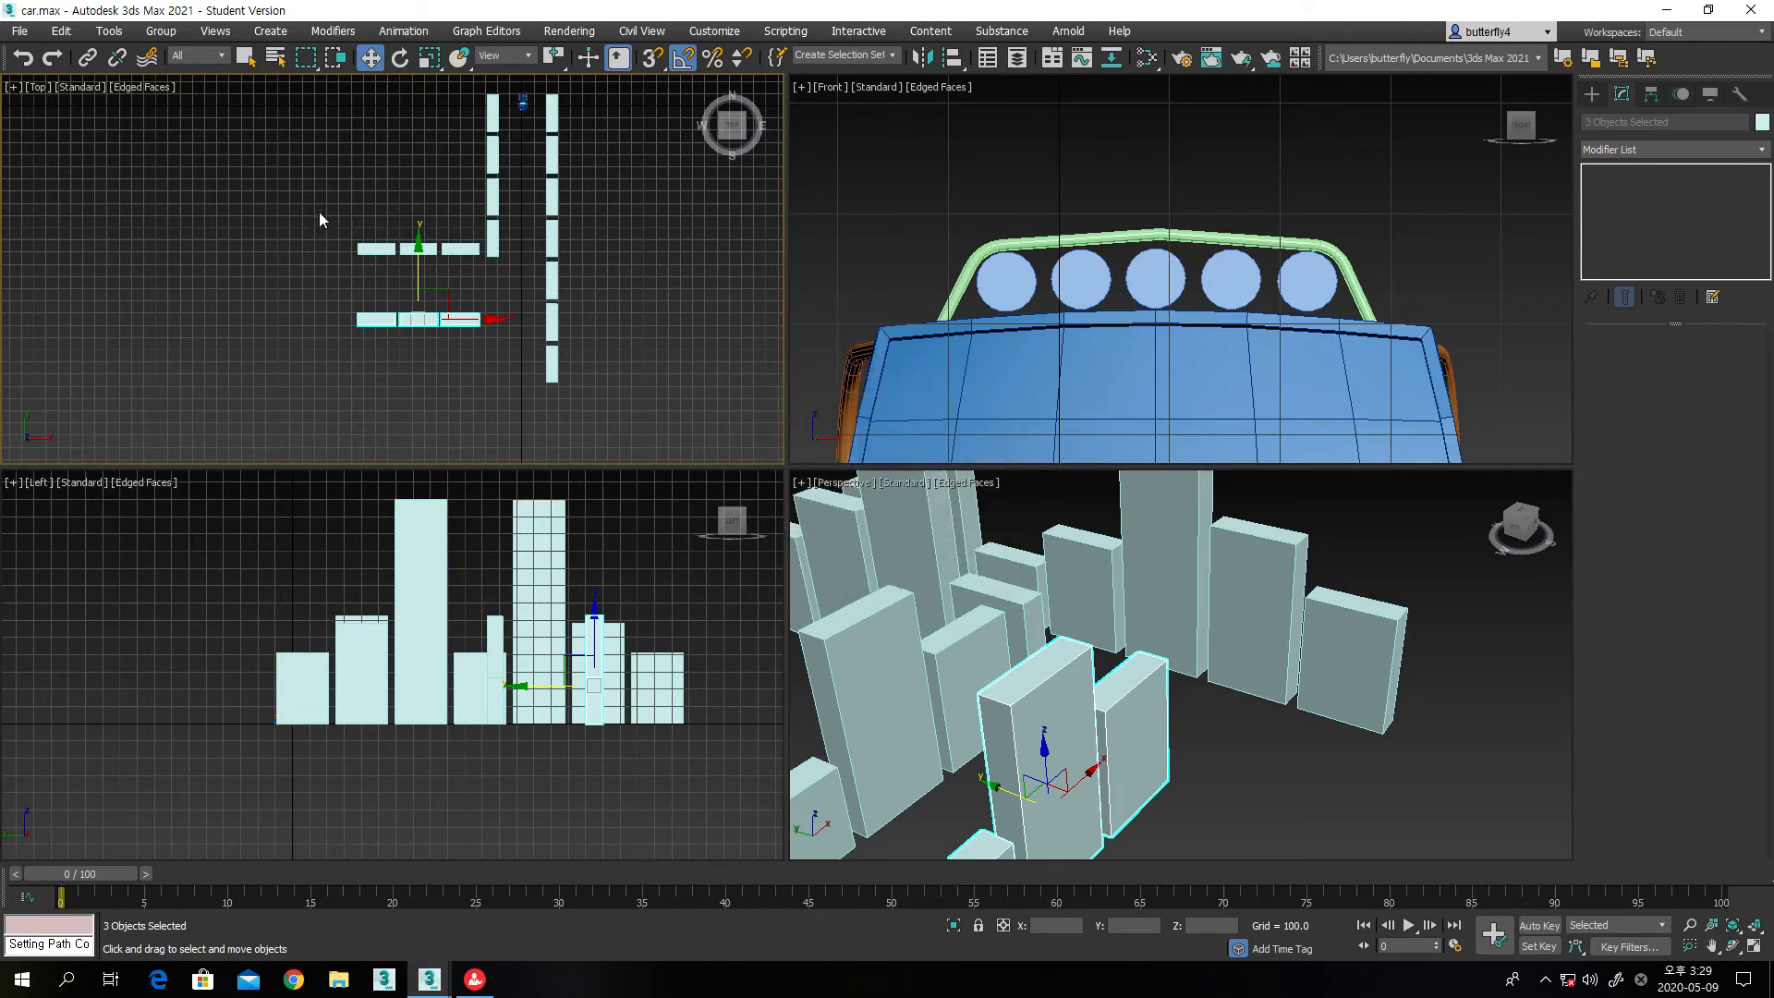
pyautogui.moveTo(444, 247); pyautogui.dragTo(445, 252)
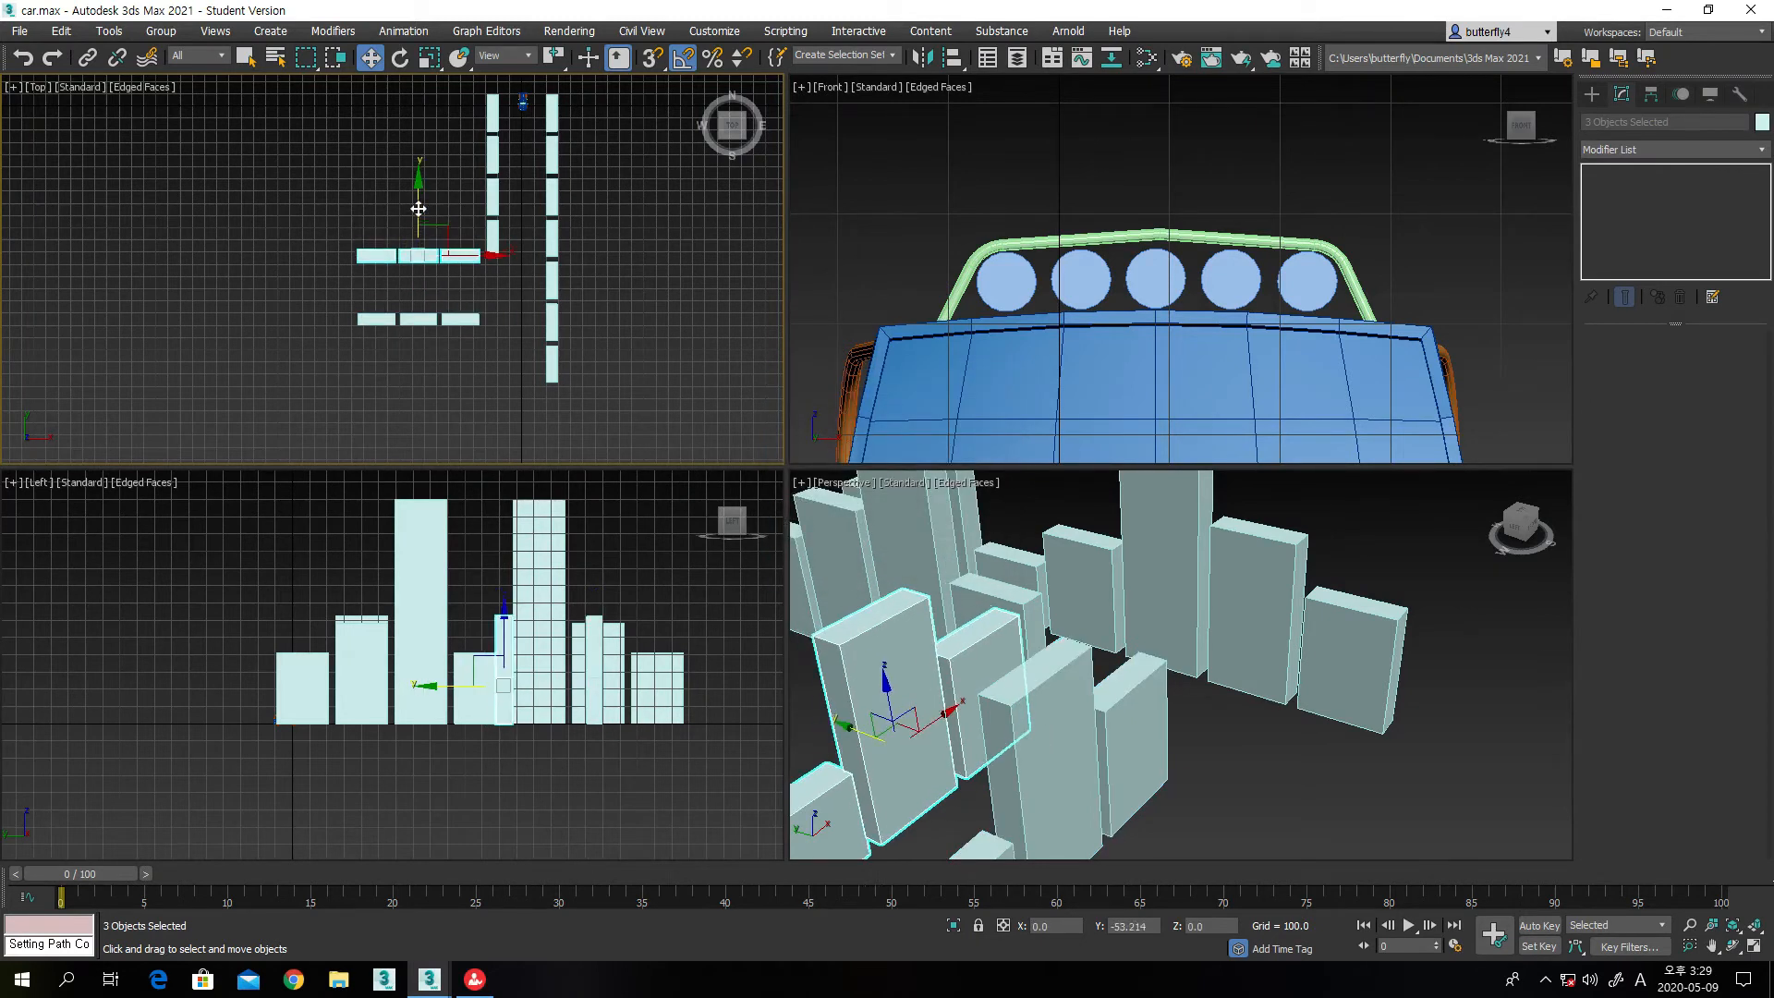
# Clone the four boxes of the main street's inner row once along Y to continue the row past the side street opening
pyautogui.click(519, 285)
pyautogui.moveTo(513, 237)
pyautogui.mouseDown()
pyautogui.moveTo(495, 120)
pyautogui.moveTo(514, 341)
pyautogui.mouseUp()
pyautogui.click(889, 568)
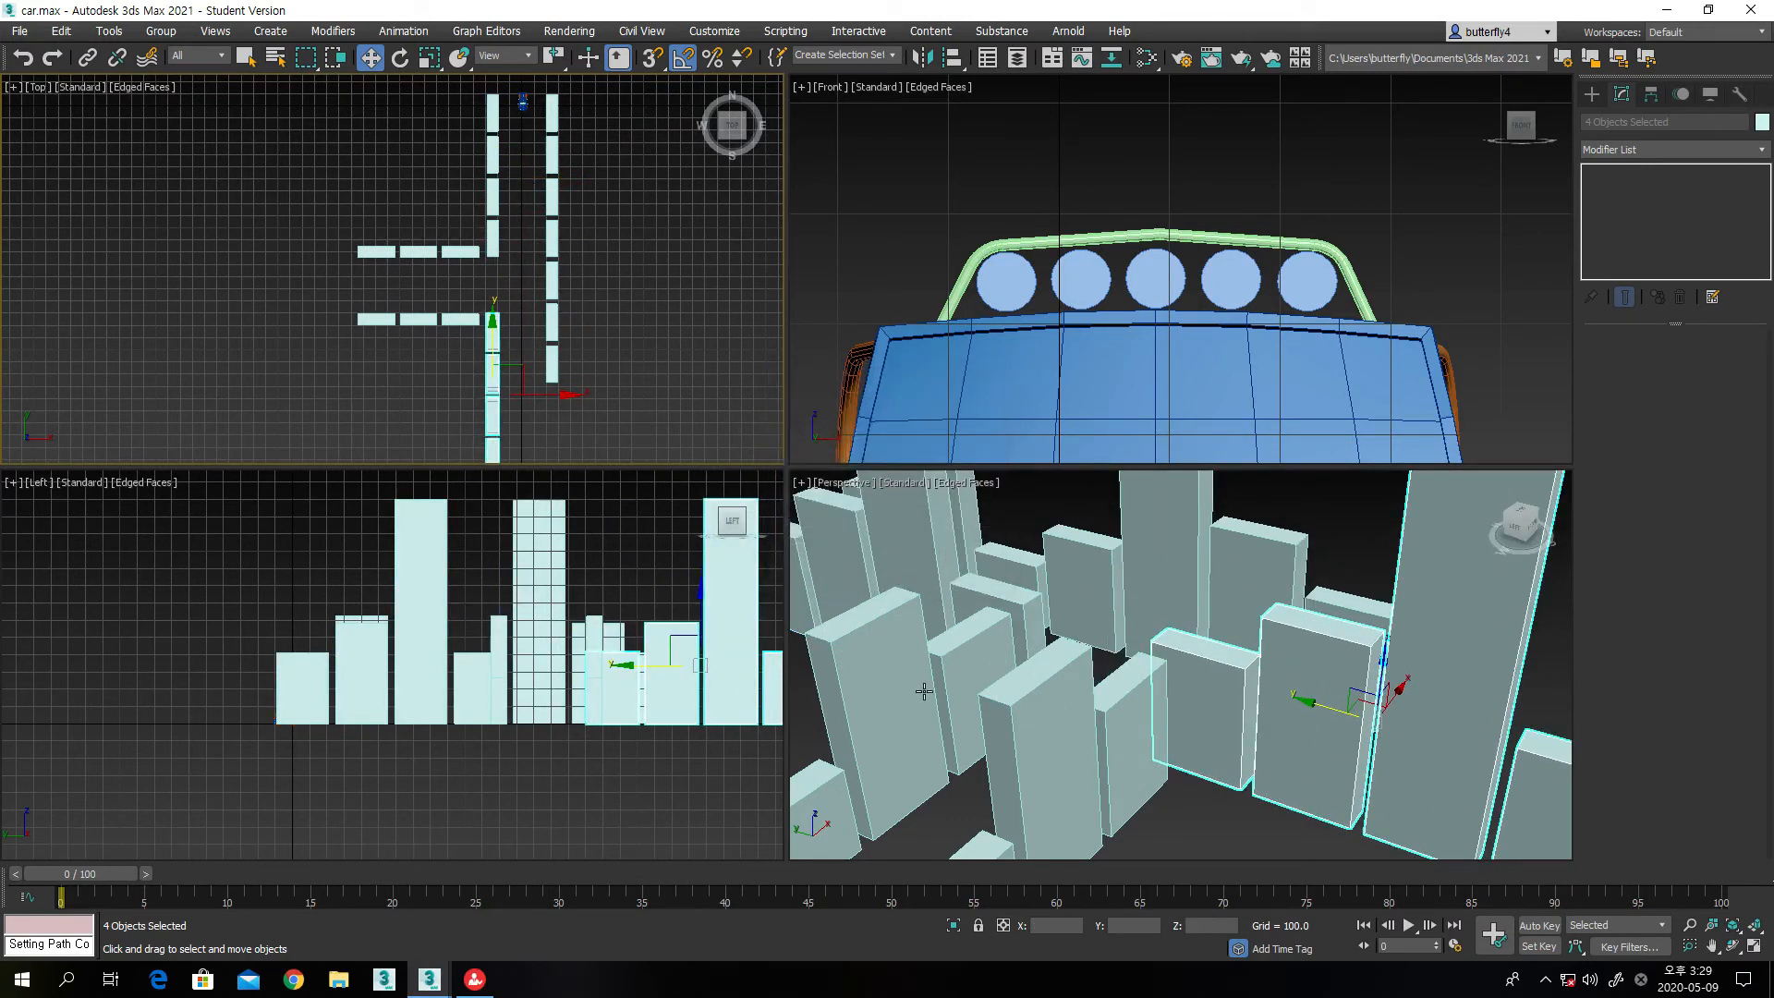
# Select the six side street boxes in the Top view and clone them once along X, leaving a gap for a crossing
pyautogui.scroll(-3, 910, 670)
pyautogui.moveTo(936, 701); pyautogui.dragTo(959, 677, button='middle')
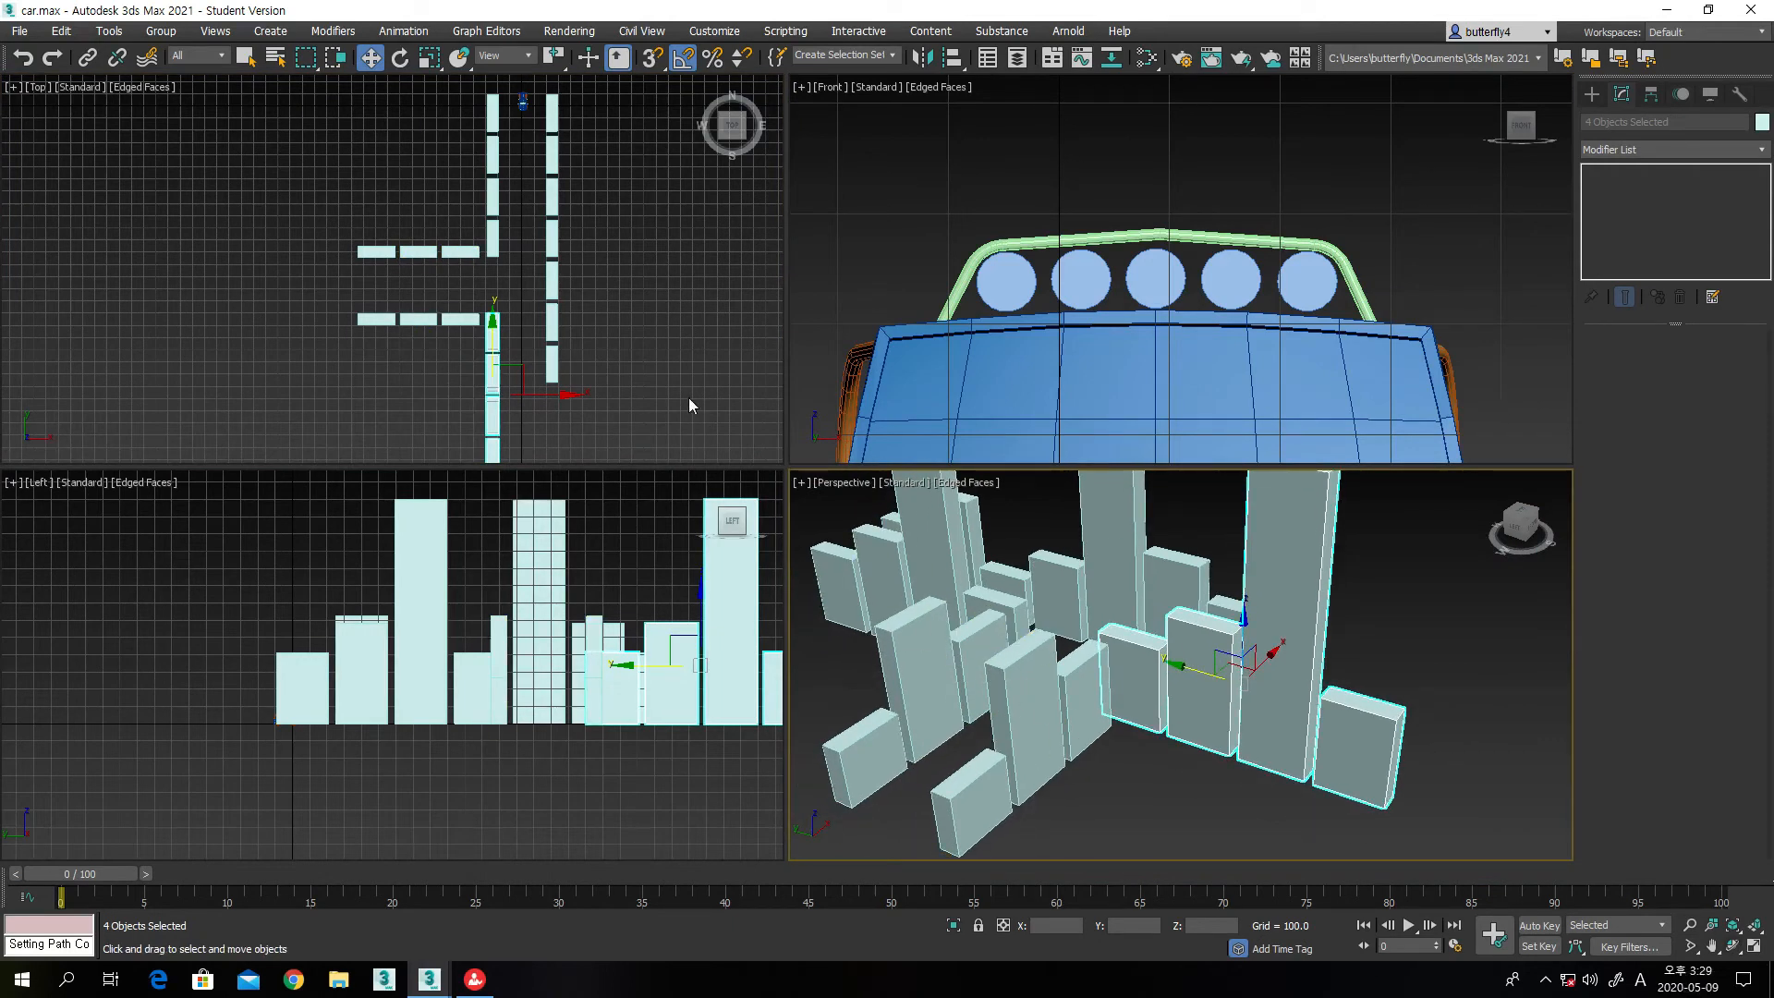
pyautogui.moveTo(526, 168); pyautogui.dragTo(534, 185, button='middle')
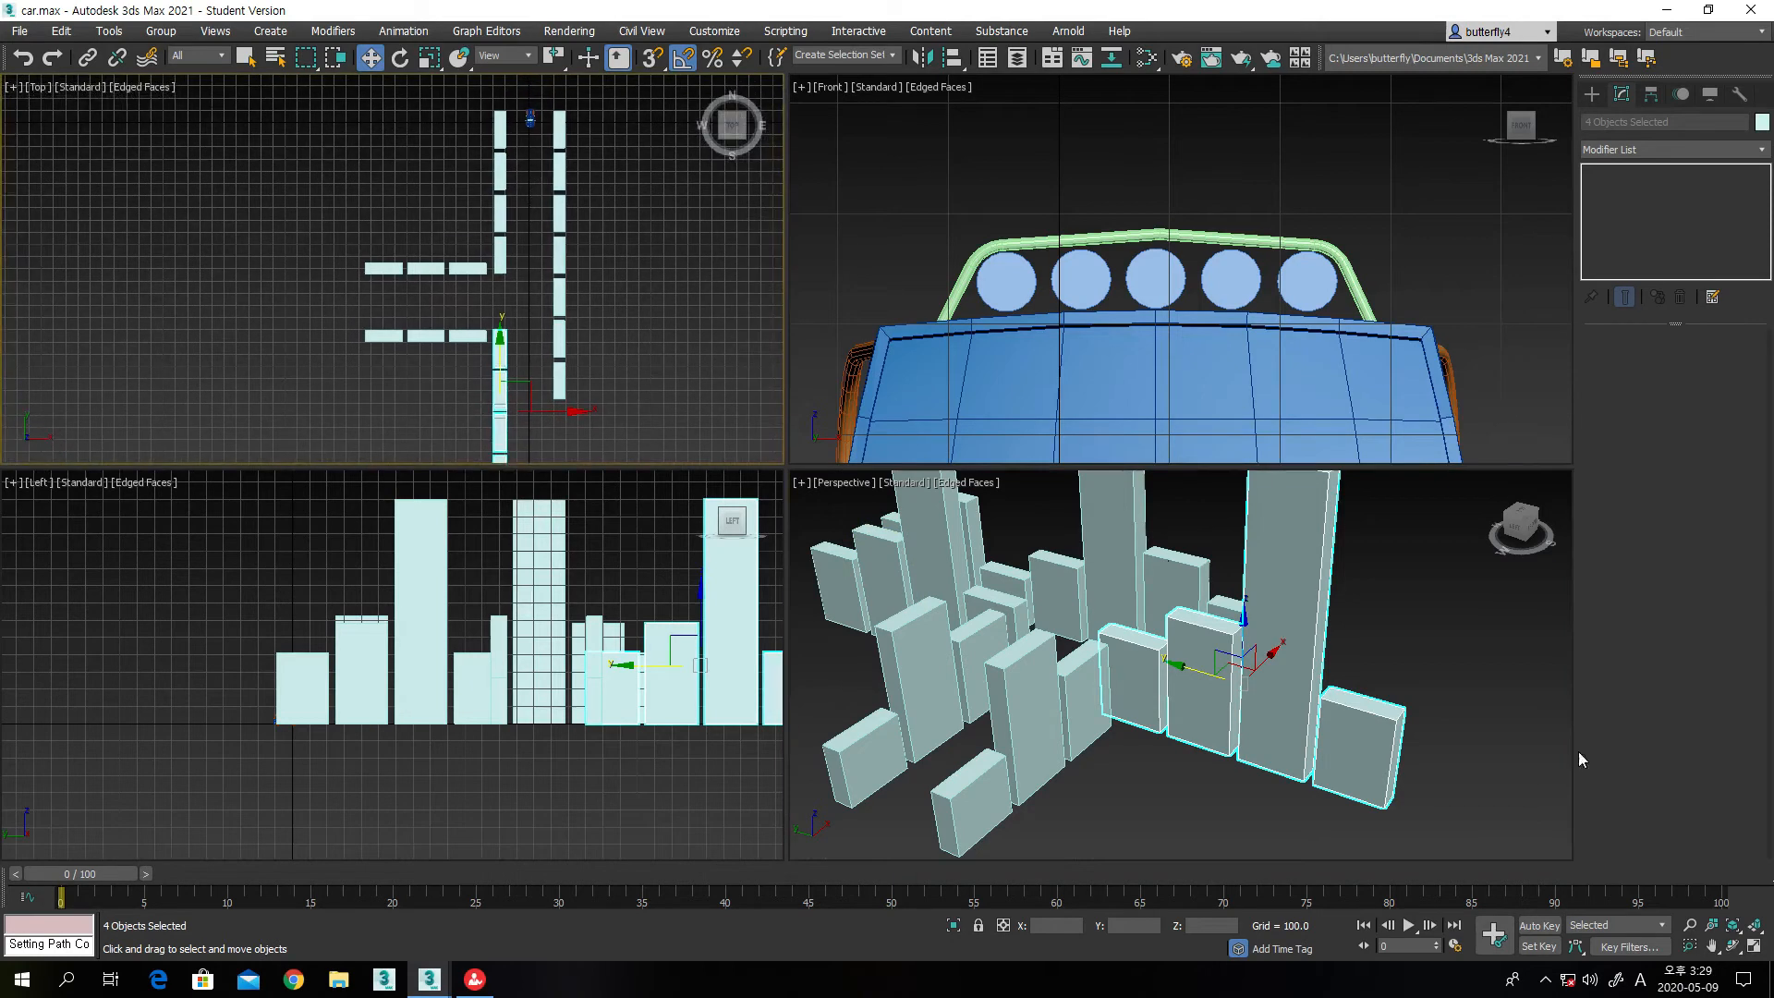
pyautogui.click(1753, 946)
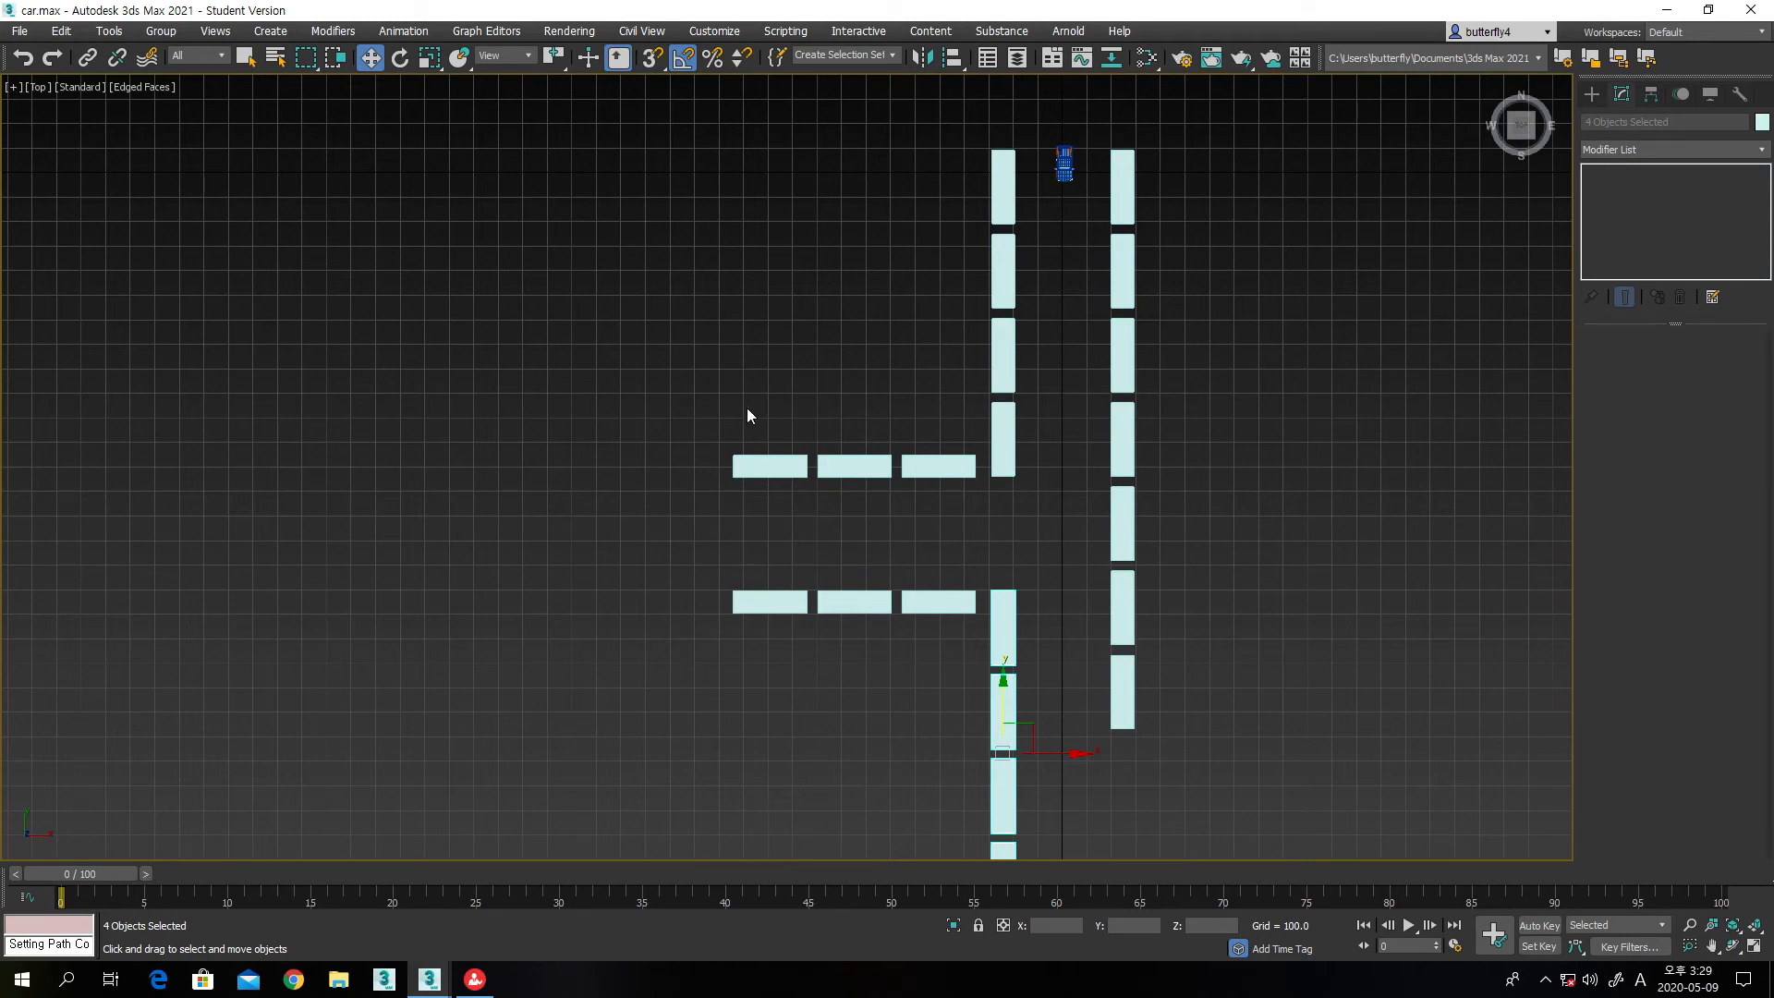
pyautogui.moveTo(909, 601); pyautogui.dragTo(914, 606)
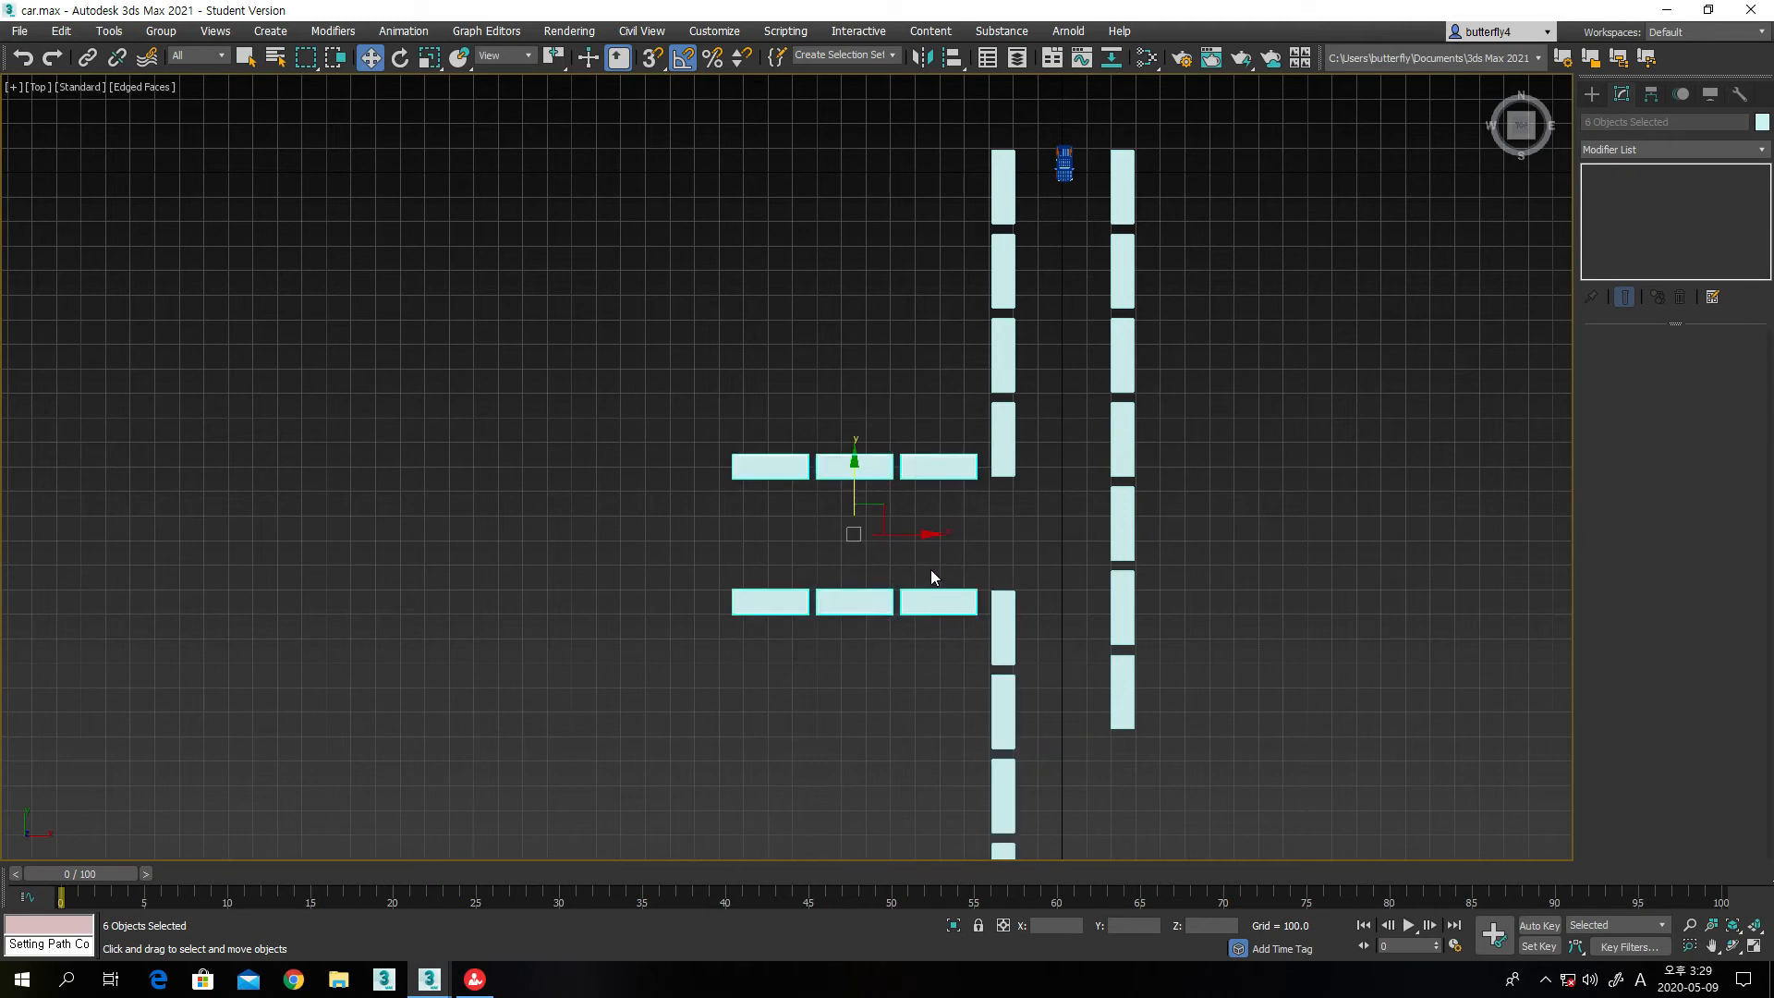
pyautogui.keyDown('shift'); pyautogui.moveTo(923, 535); pyautogui.dragTo(510, 538); pyautogui.keyUp('shift')
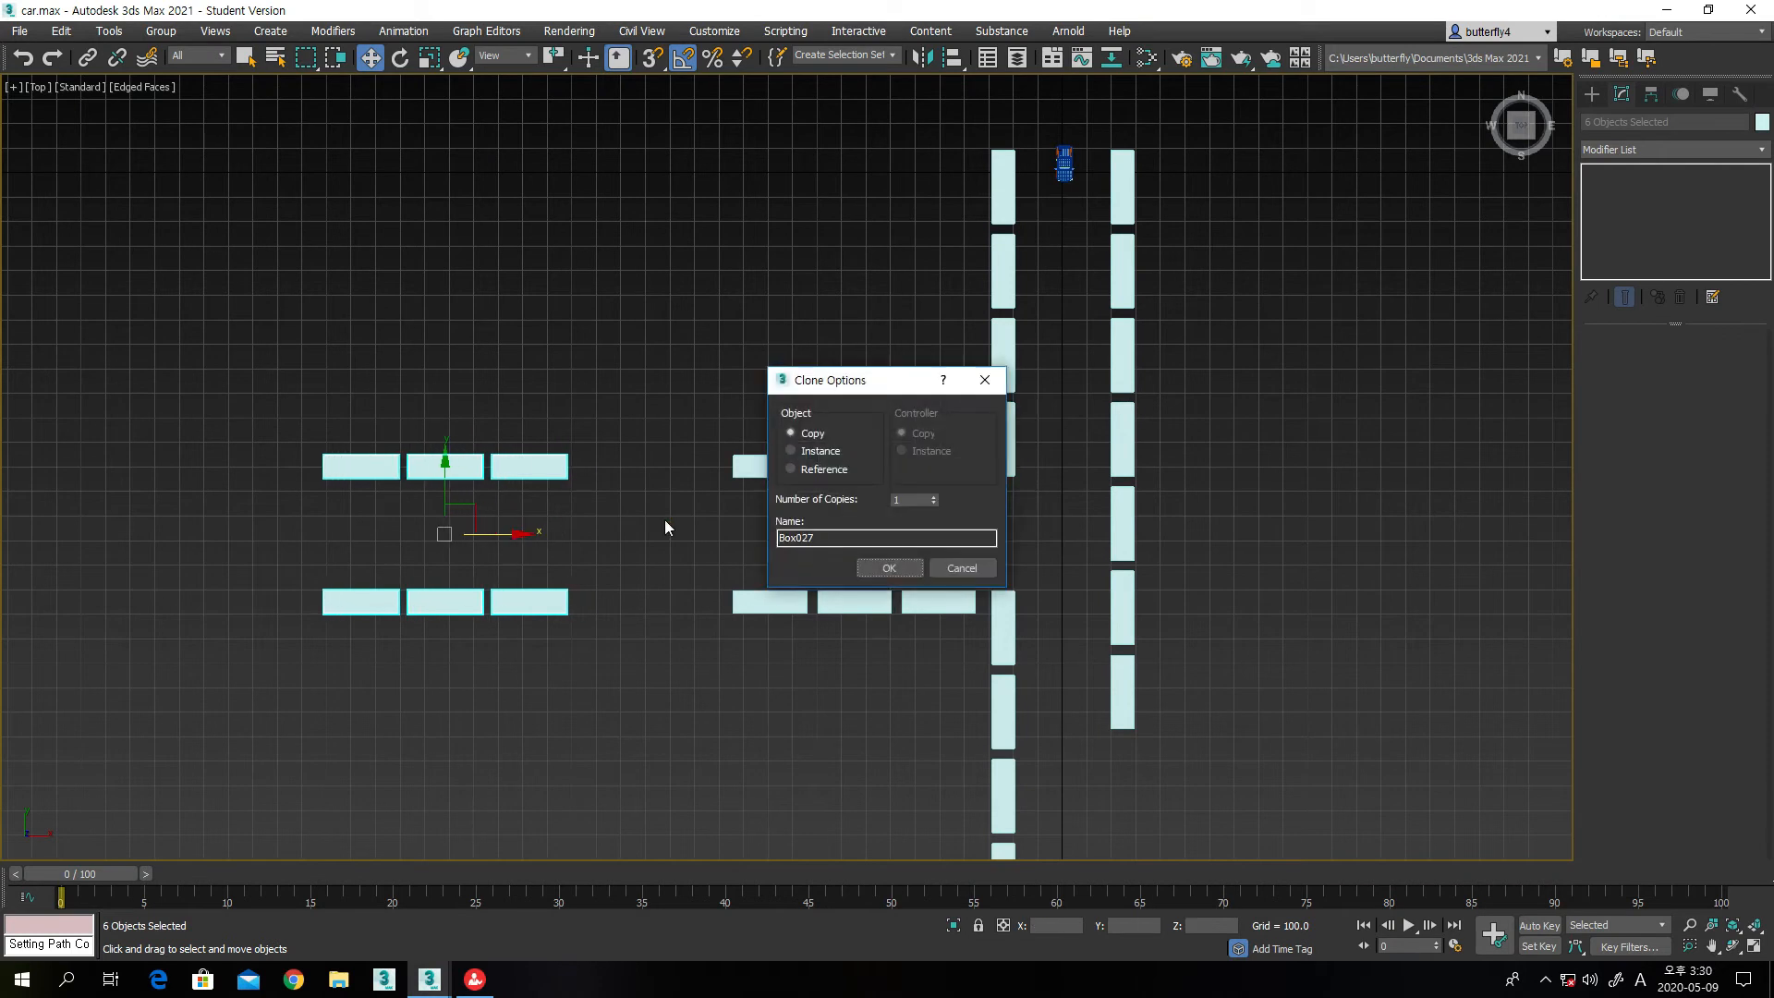
pyautogui.click(873, 567)
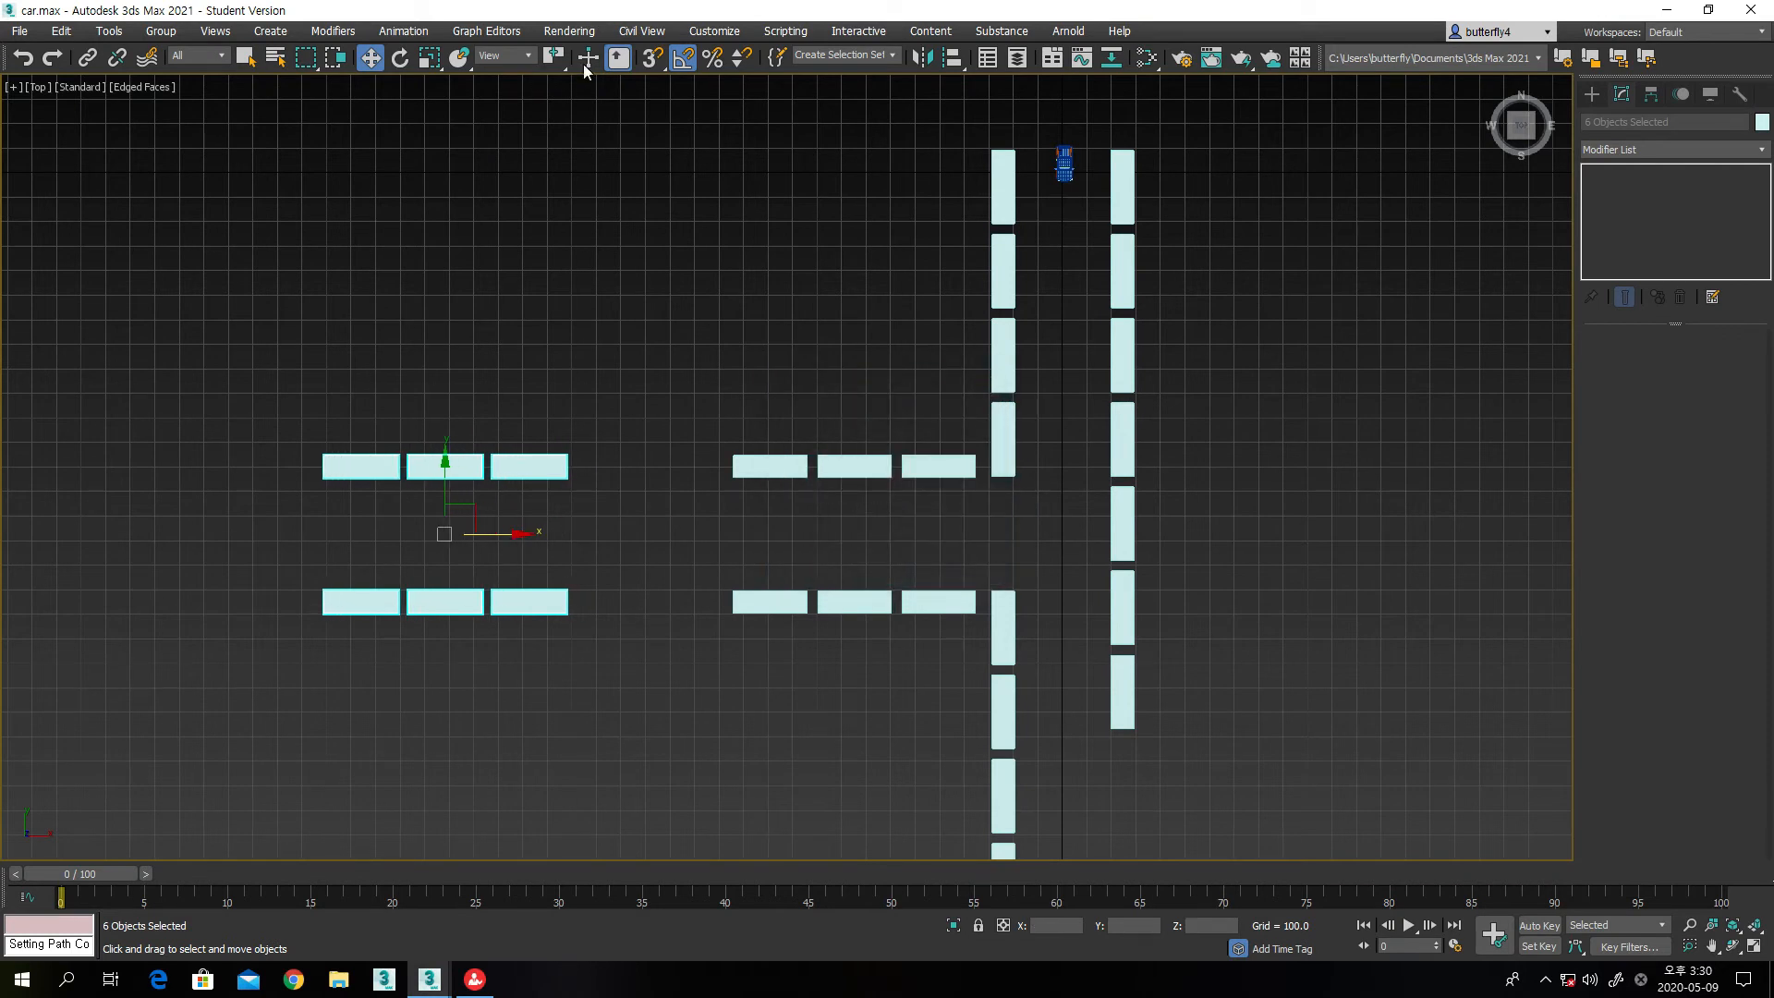
# Clone the six outer side street boxes rotated 90 degrees and move the copies below the crossing gap to form a cross street
pyautogui.click(406, 60)
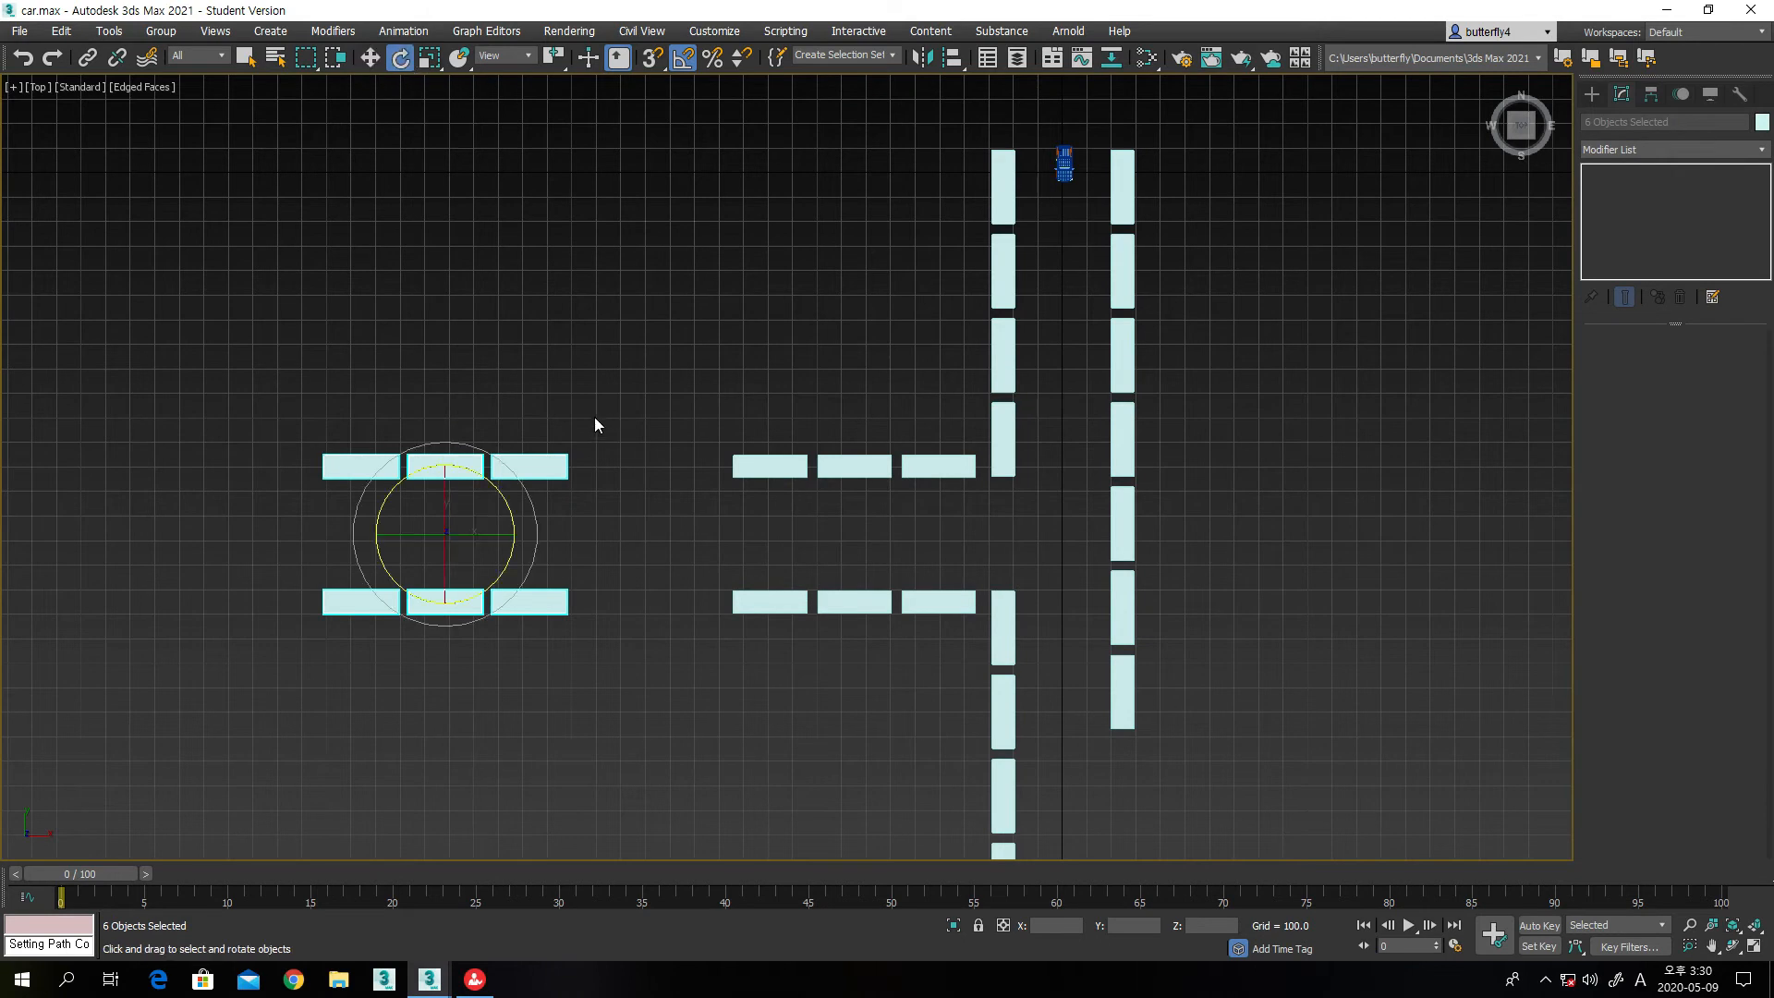
pyautogui.moveTo(508, 499); pyautogui.dragTo(499, 573)
pyautogui.click(888, 567)
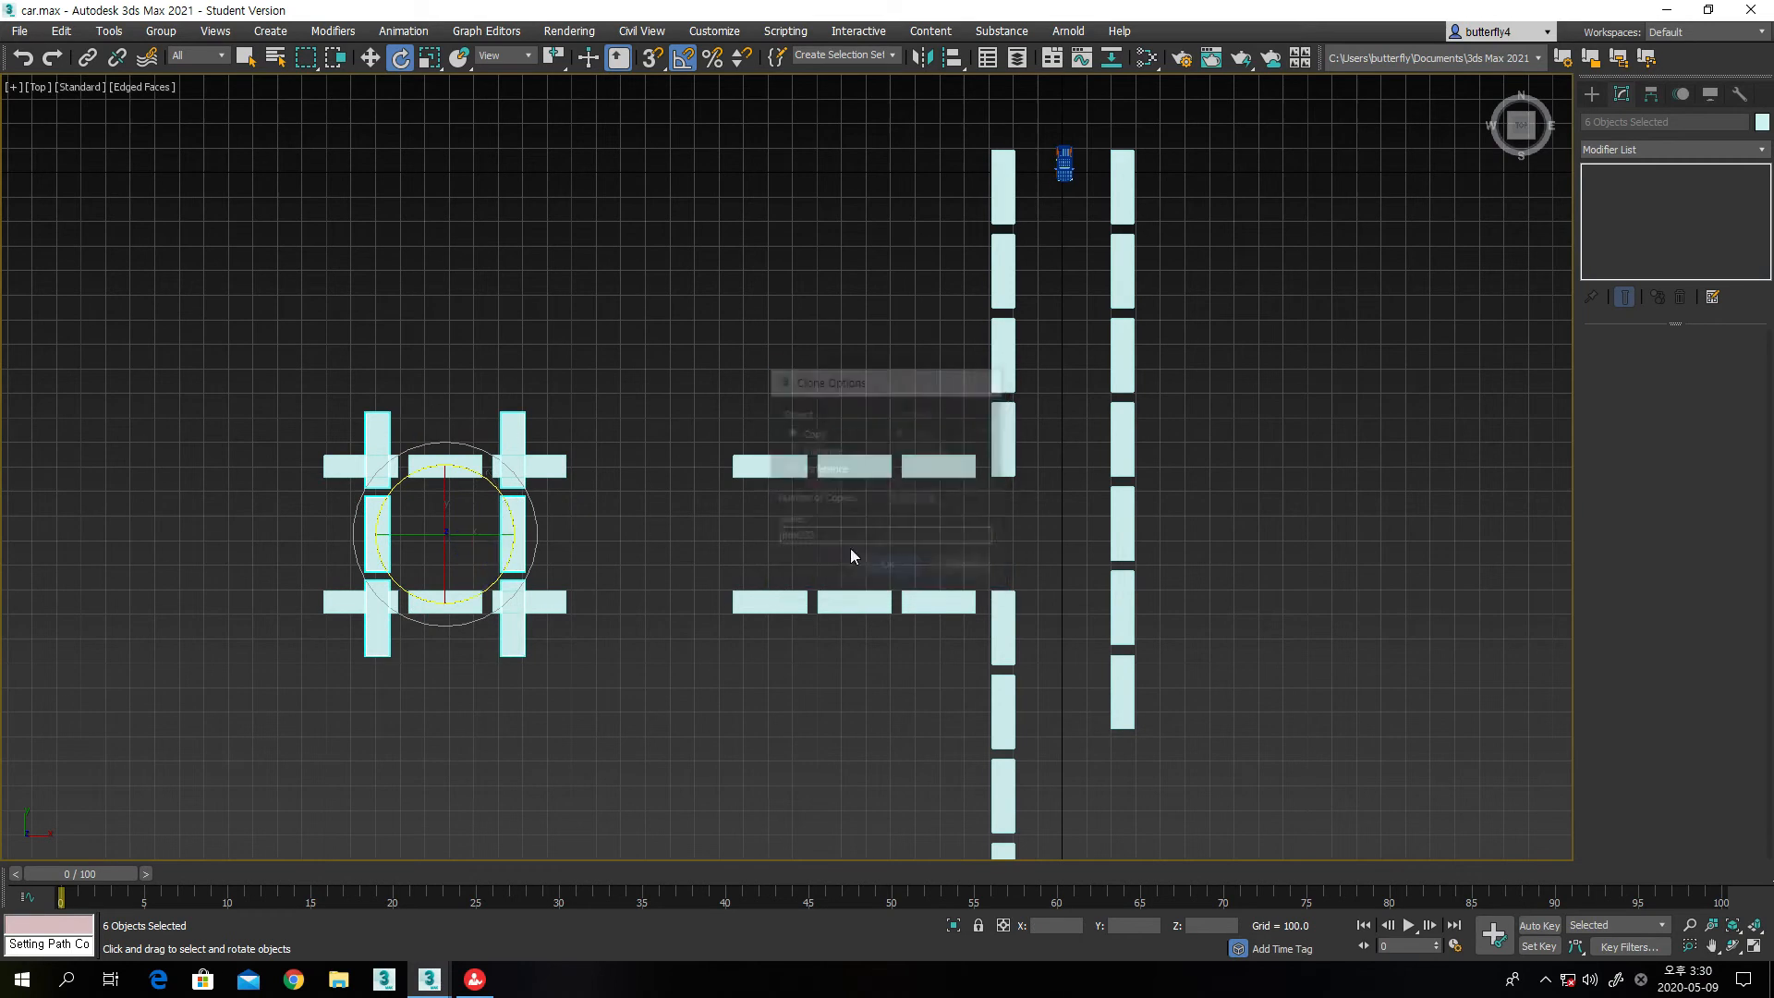
pyautogui.click(369, 58)
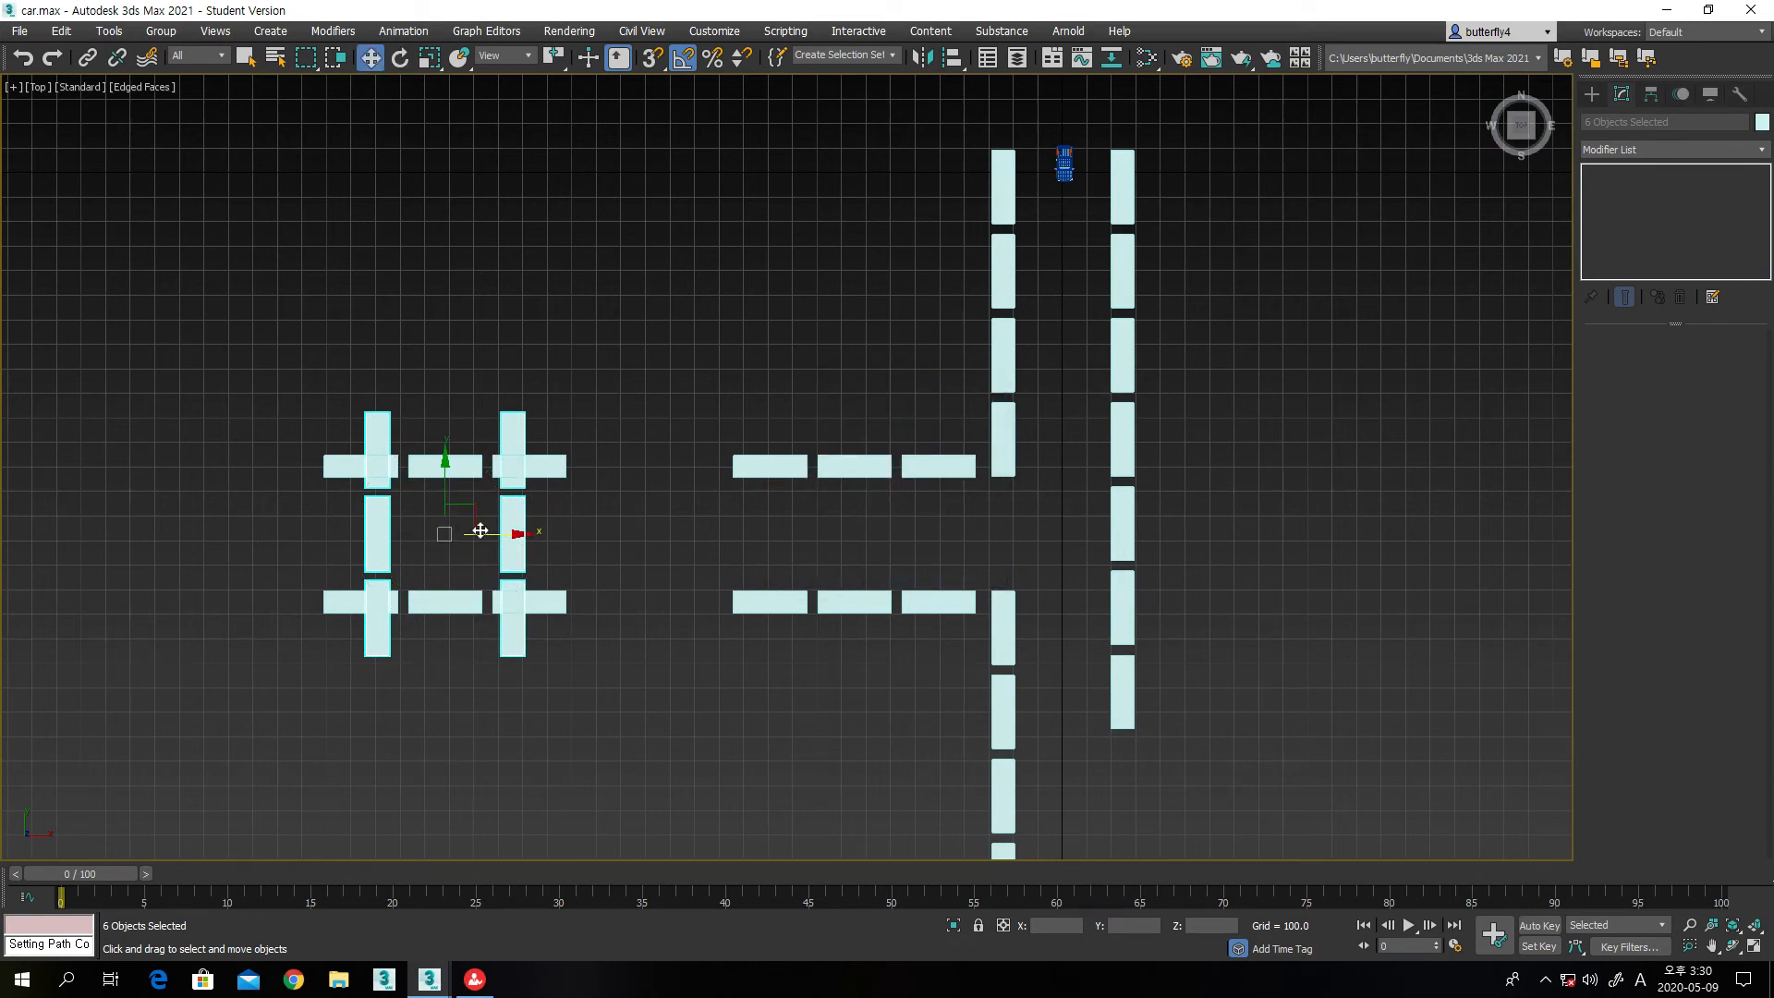
pyautogui.moveTo(474, 527); pyautogui.dragTo(729, 714)
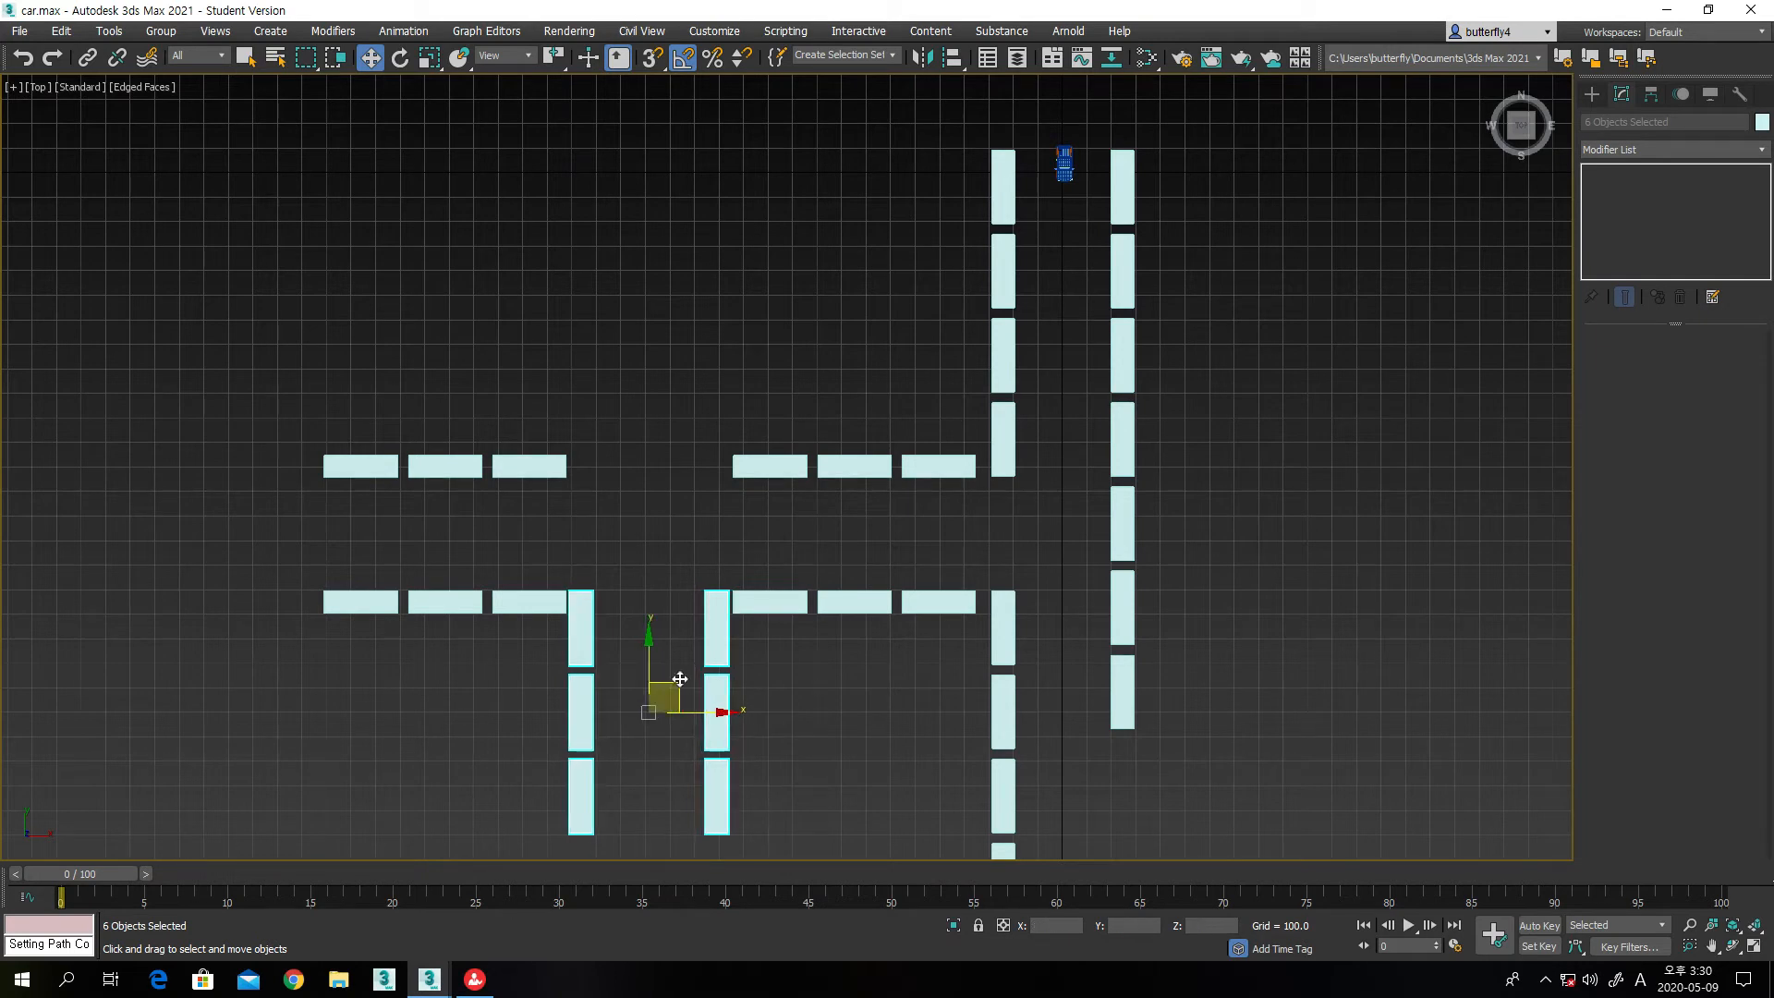
# Clone the six cross street boxes once along Y to the opposite side of the crossing
pyautogui.moveTo(650, 652); pyautogui.dragTo(660, 294)
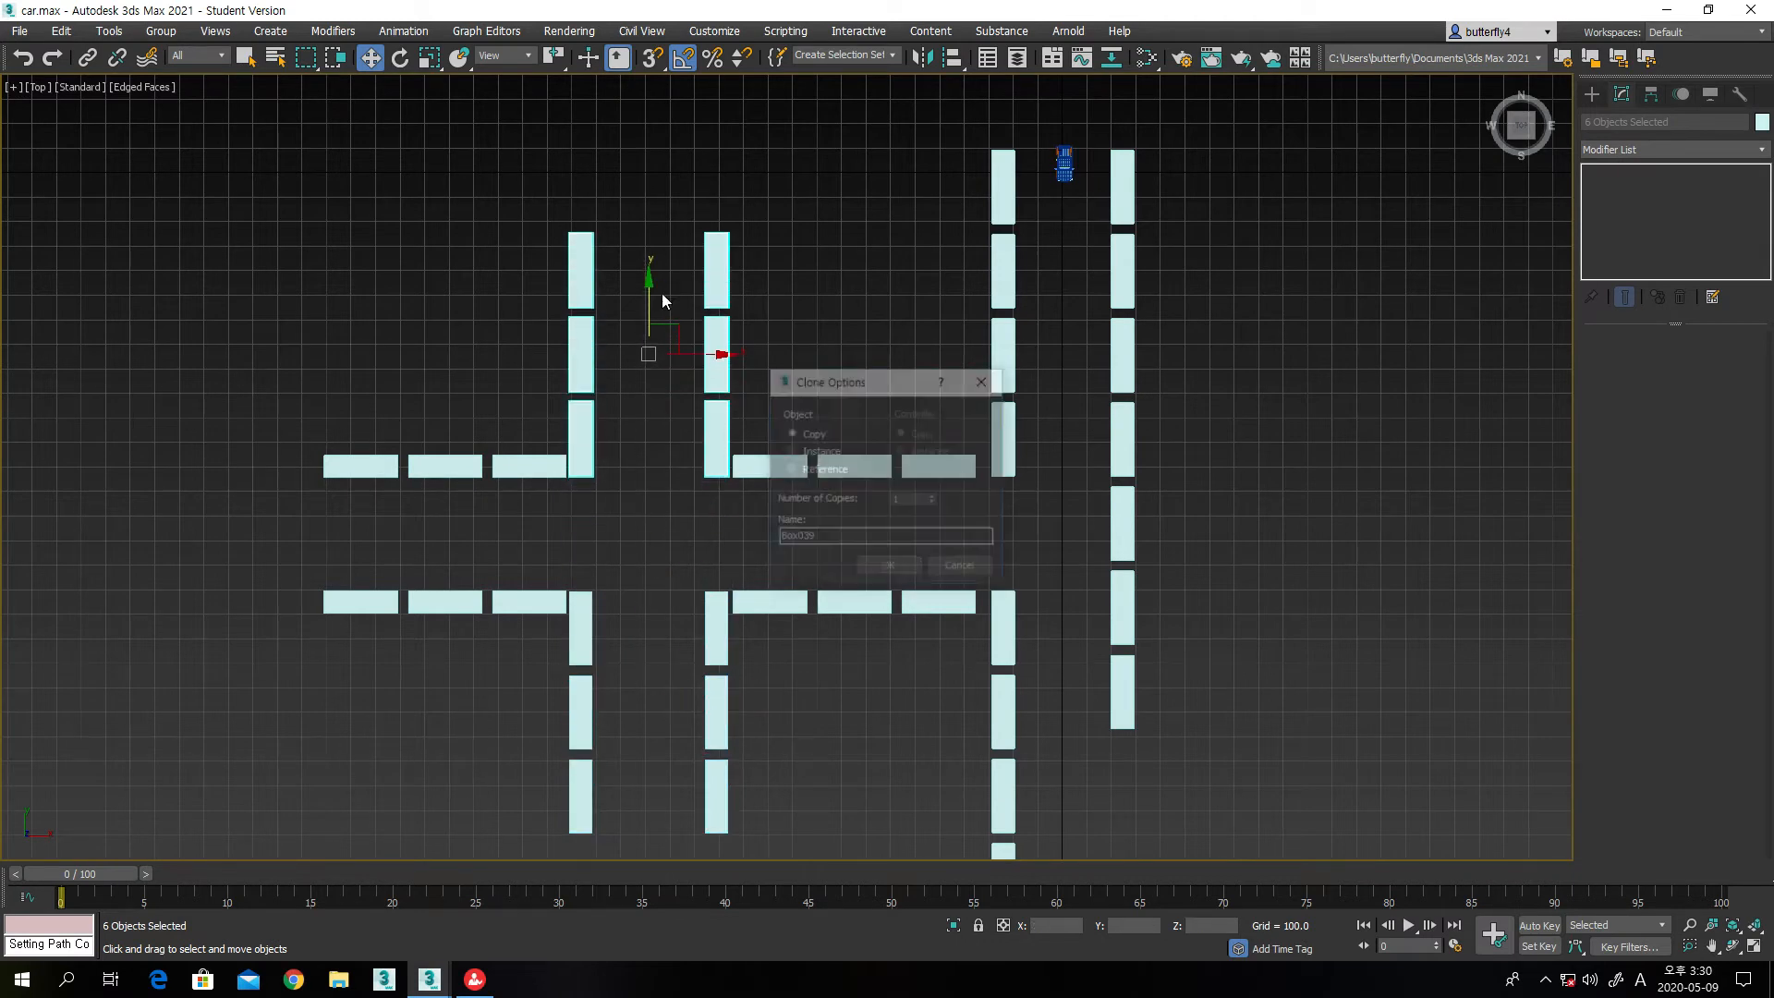
pyautogui.click(919, 567)
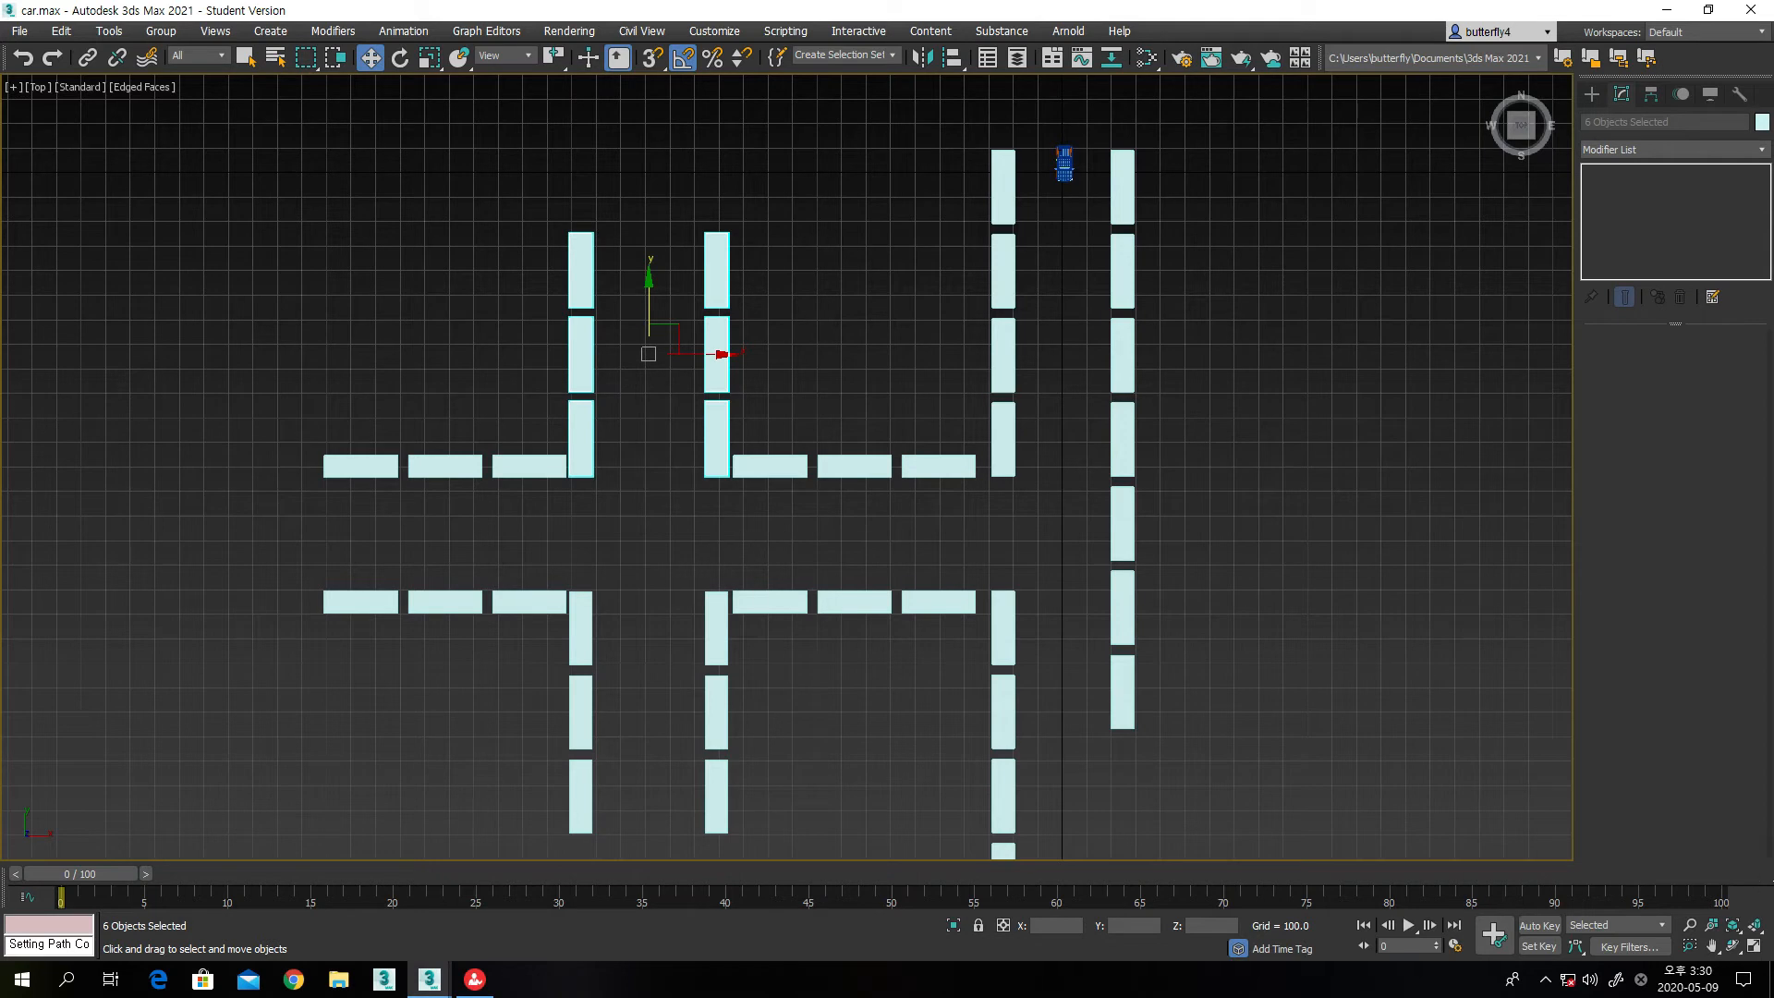
pyautogui.click(1754, 949)
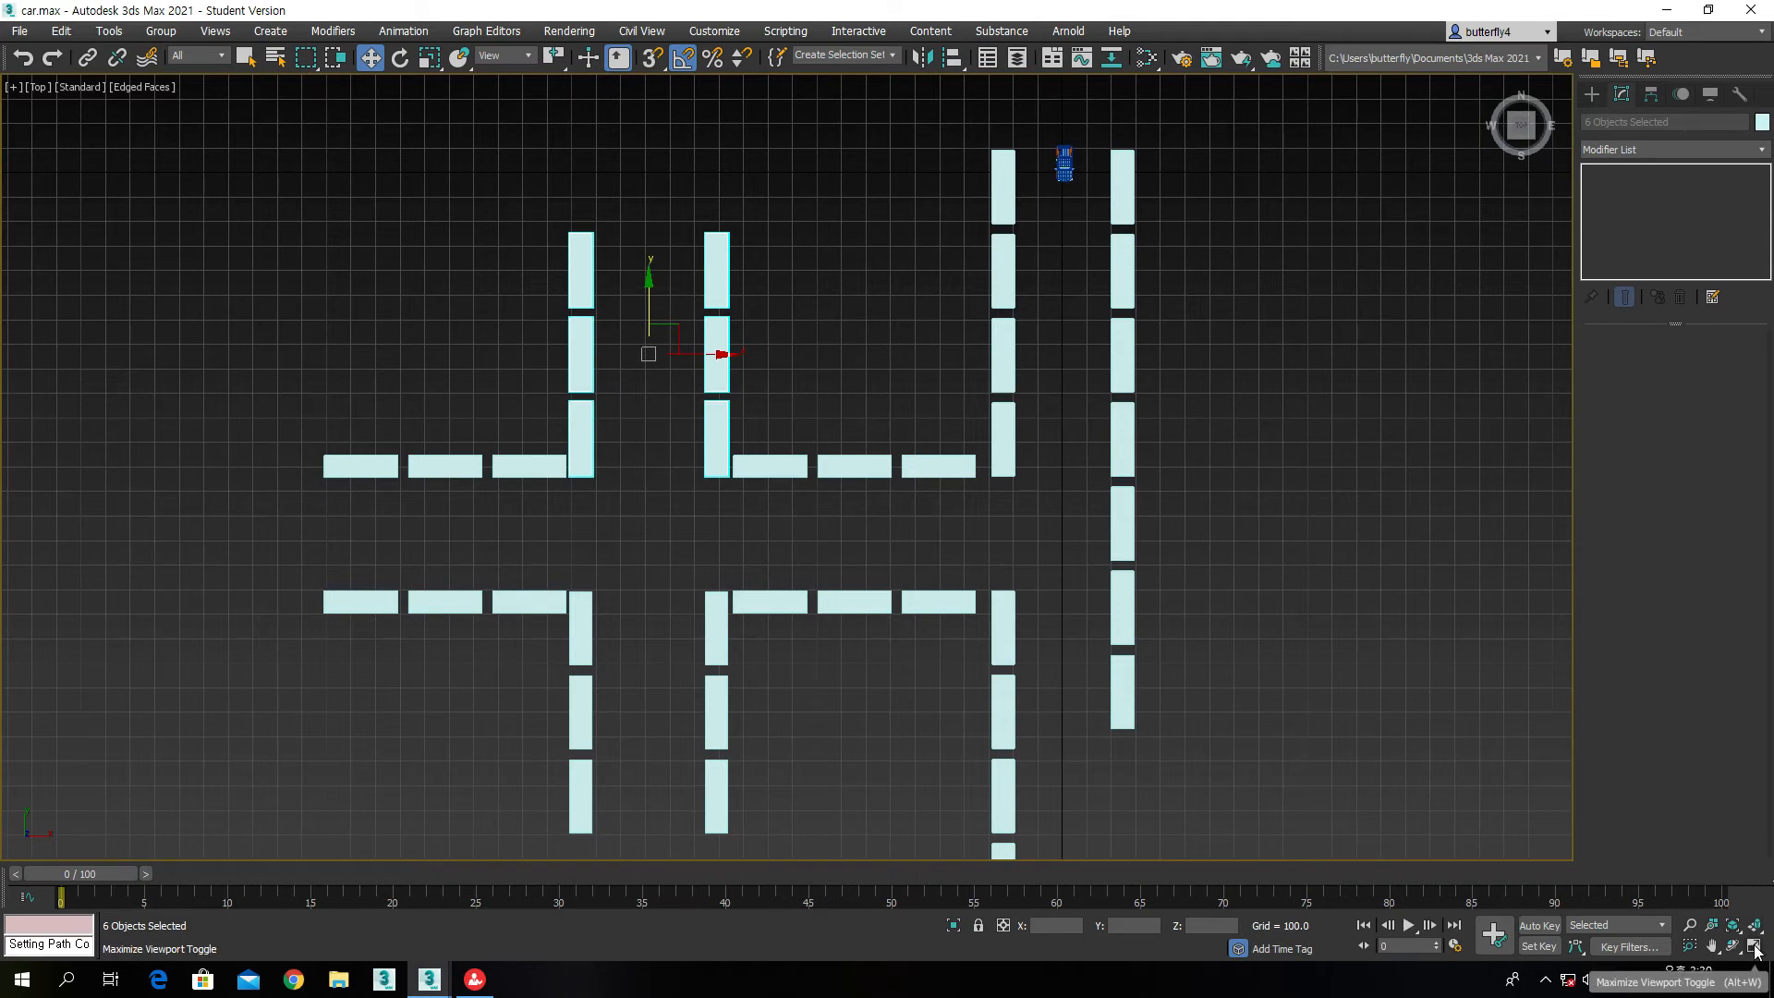
# Examine the whole street layout of boxes from several angles in the Perspective view
pyautogui.rightClick(1271, 714)
pyautogui.scroll(-5, 1272, 714)
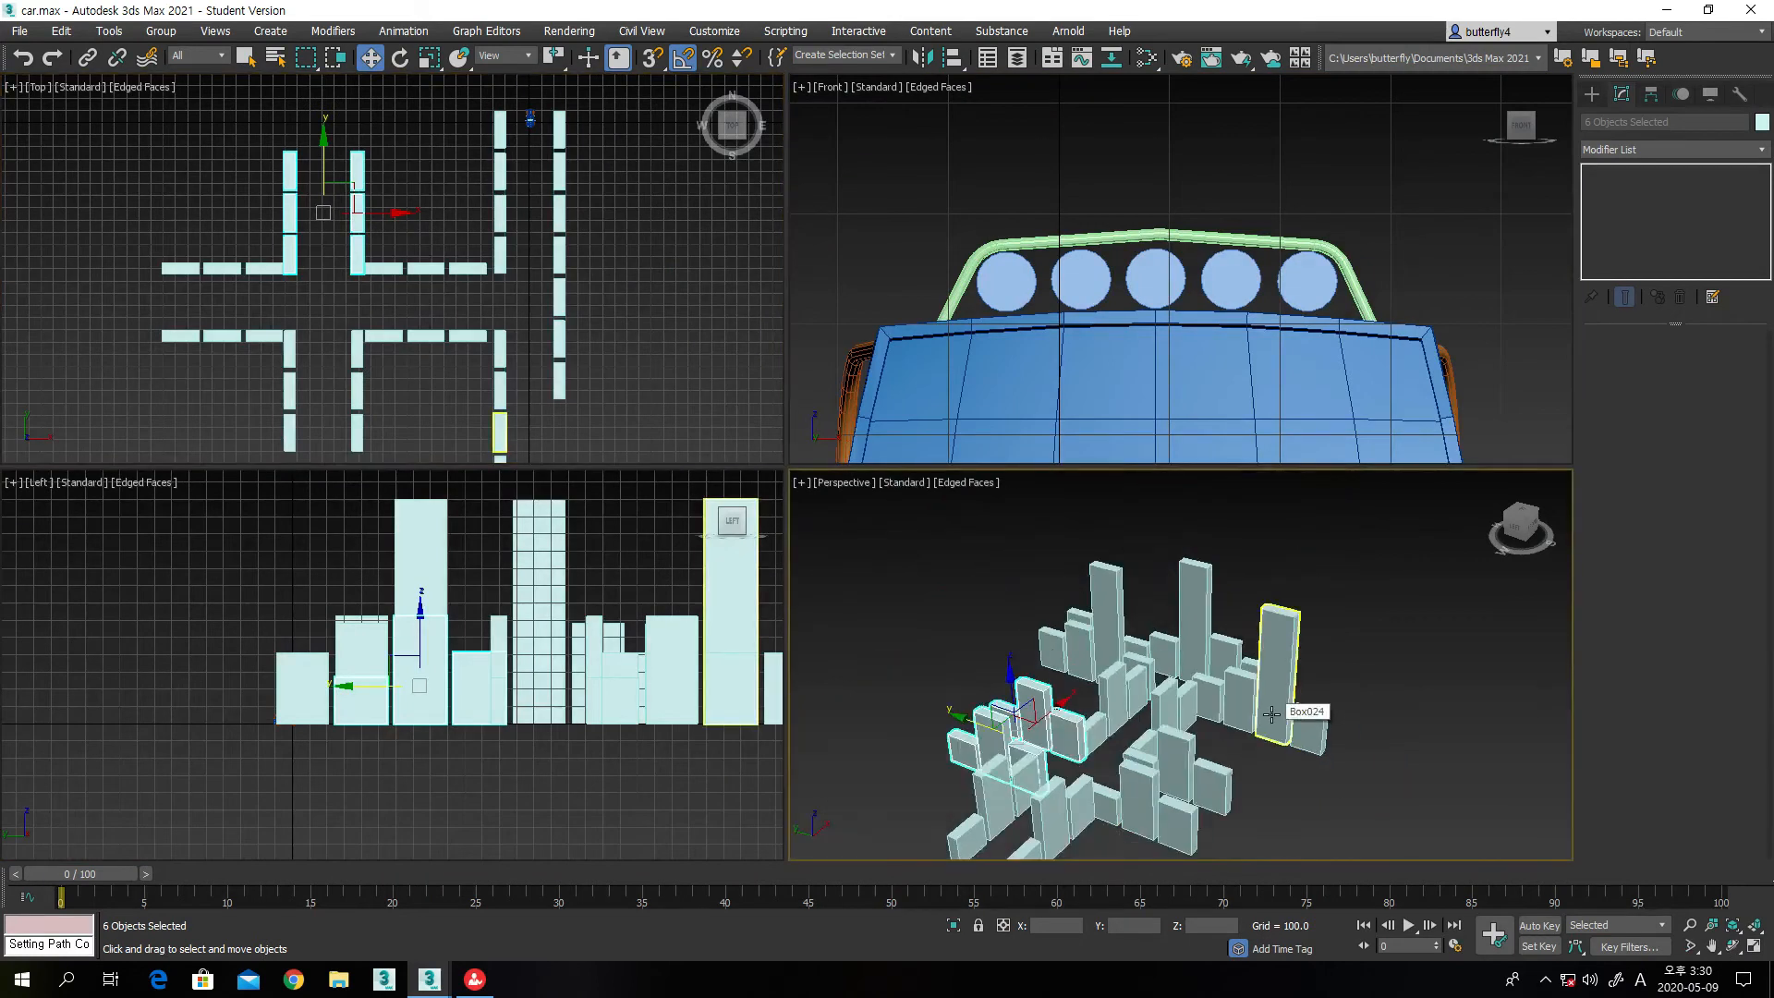
pyautogui.moveTo(1272, 714); pyautogui.dragTo(1314, 647, button='middle')
pyautogui.click(1733, 944)
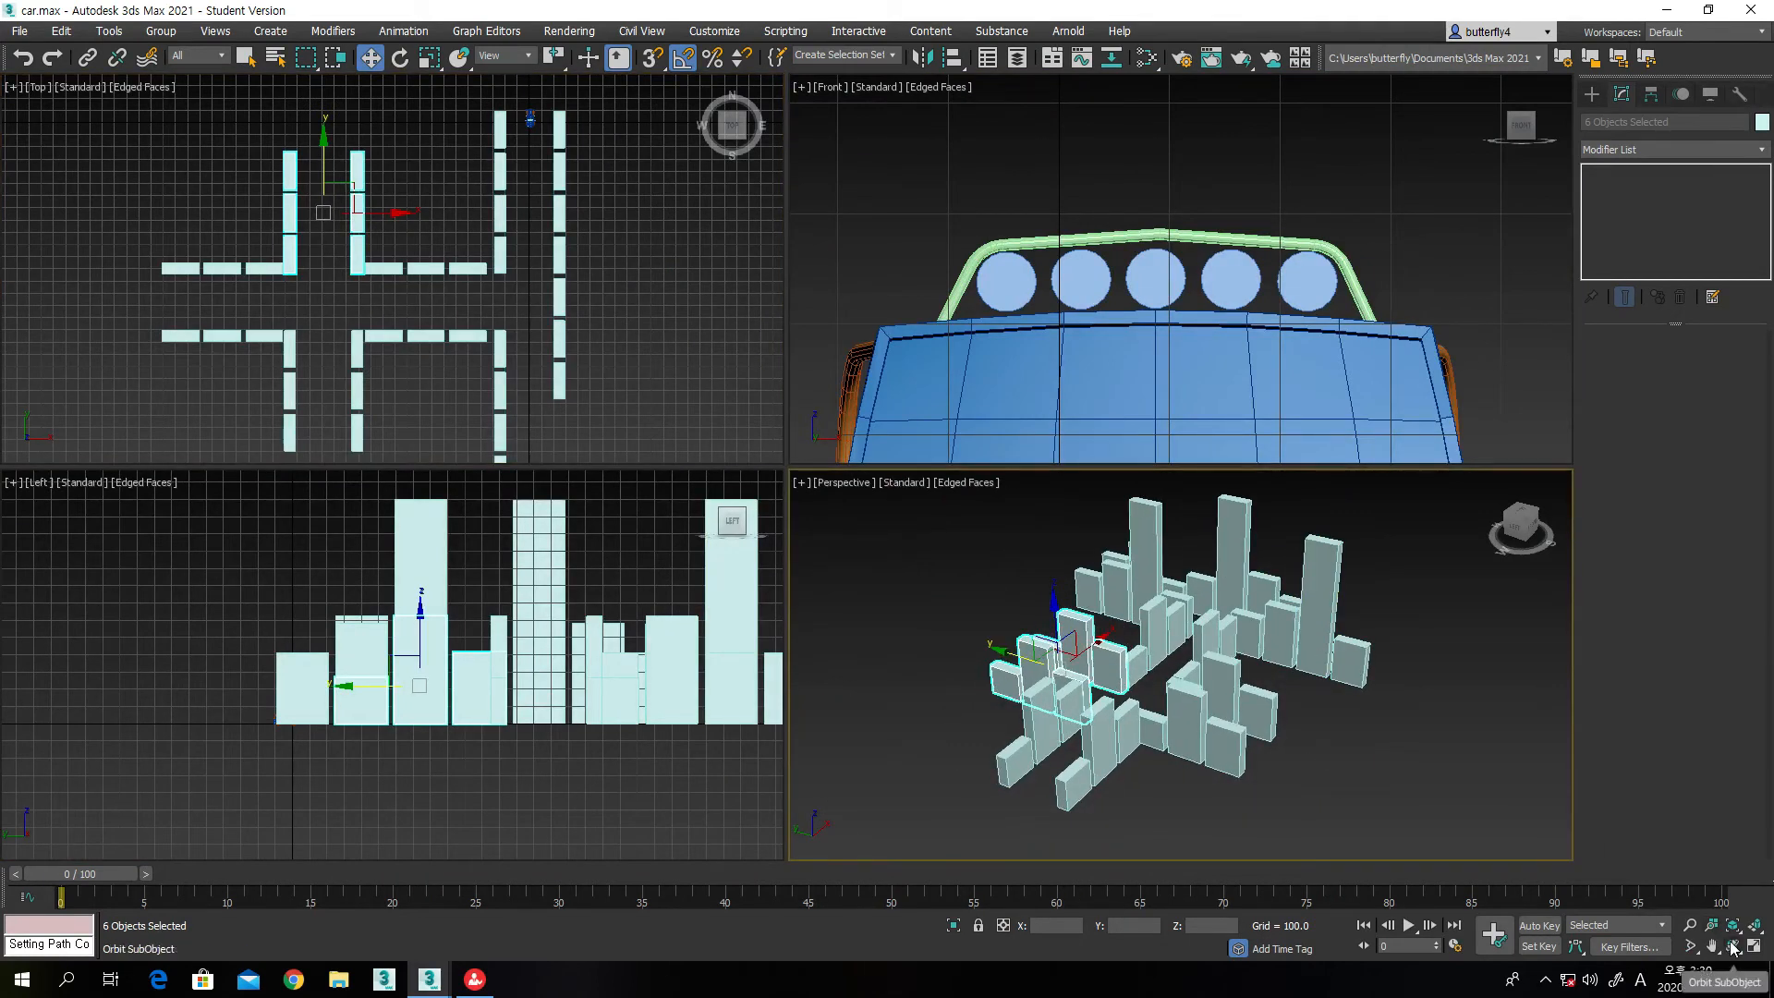
pyautogui.moveTo(1175, 712); pyautogui.dragTo(1326, 641)
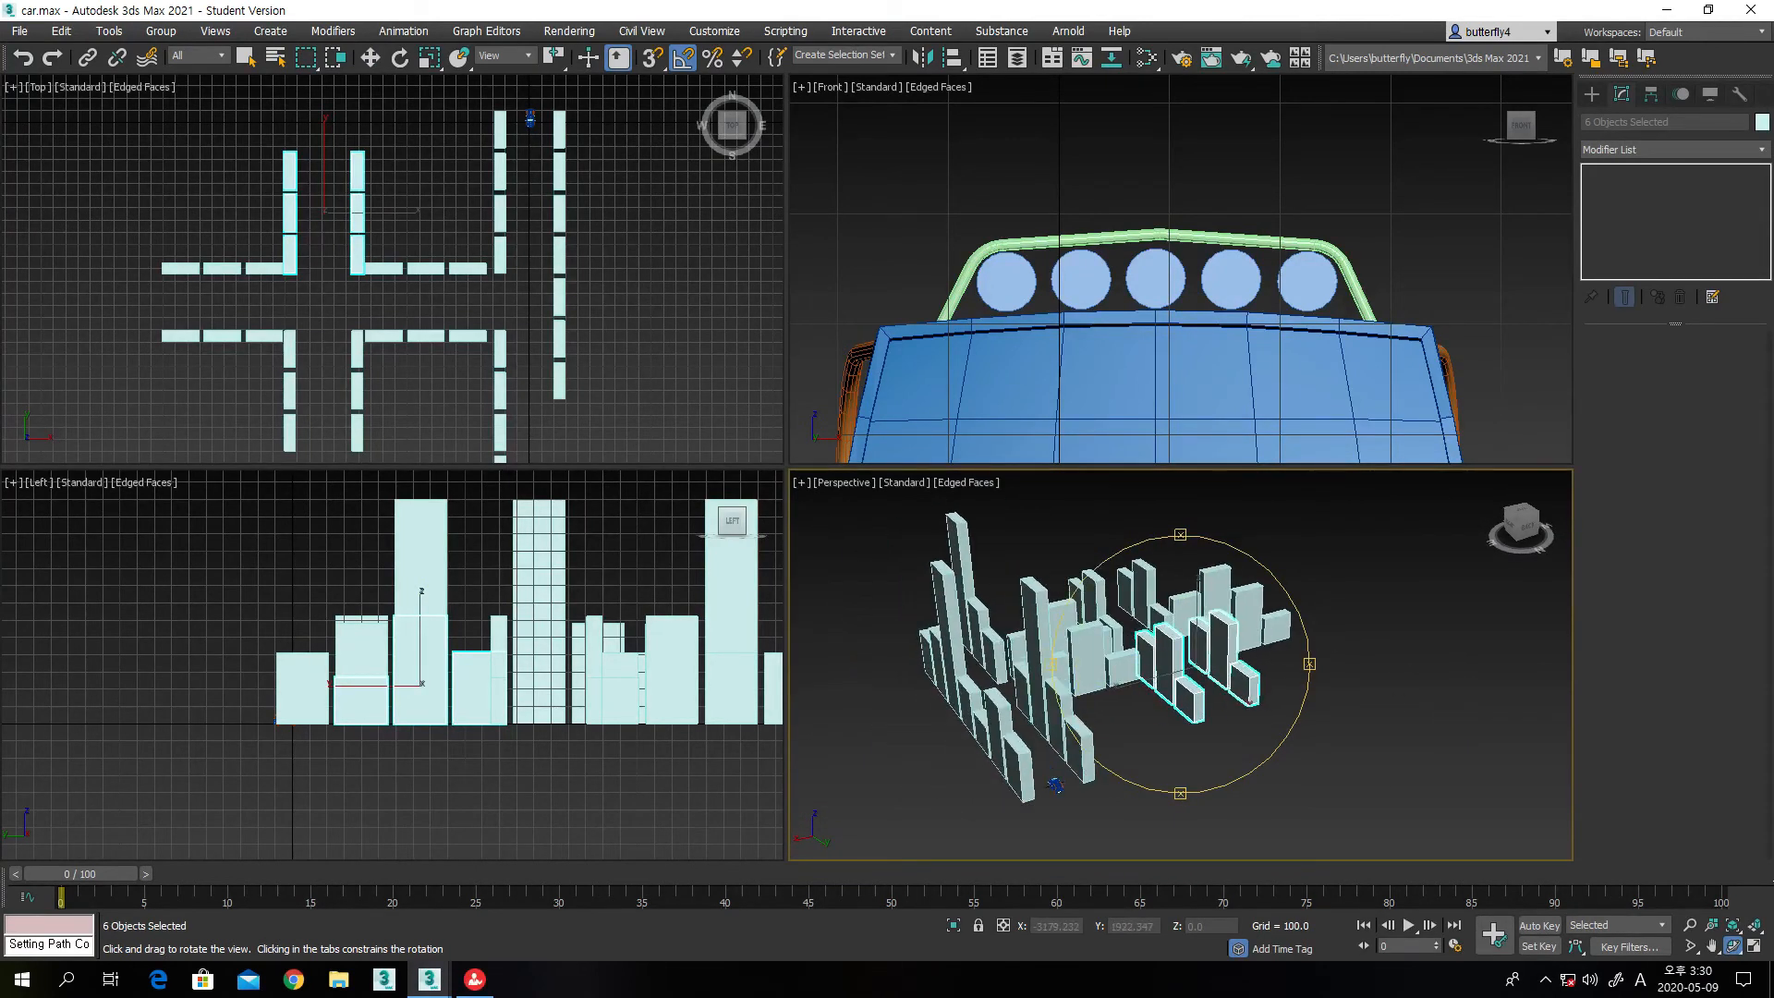
pyautogui.click(1754, 946)
pyautogui.moveTo(990, 607); pyautogui.dragTo(955, 674)
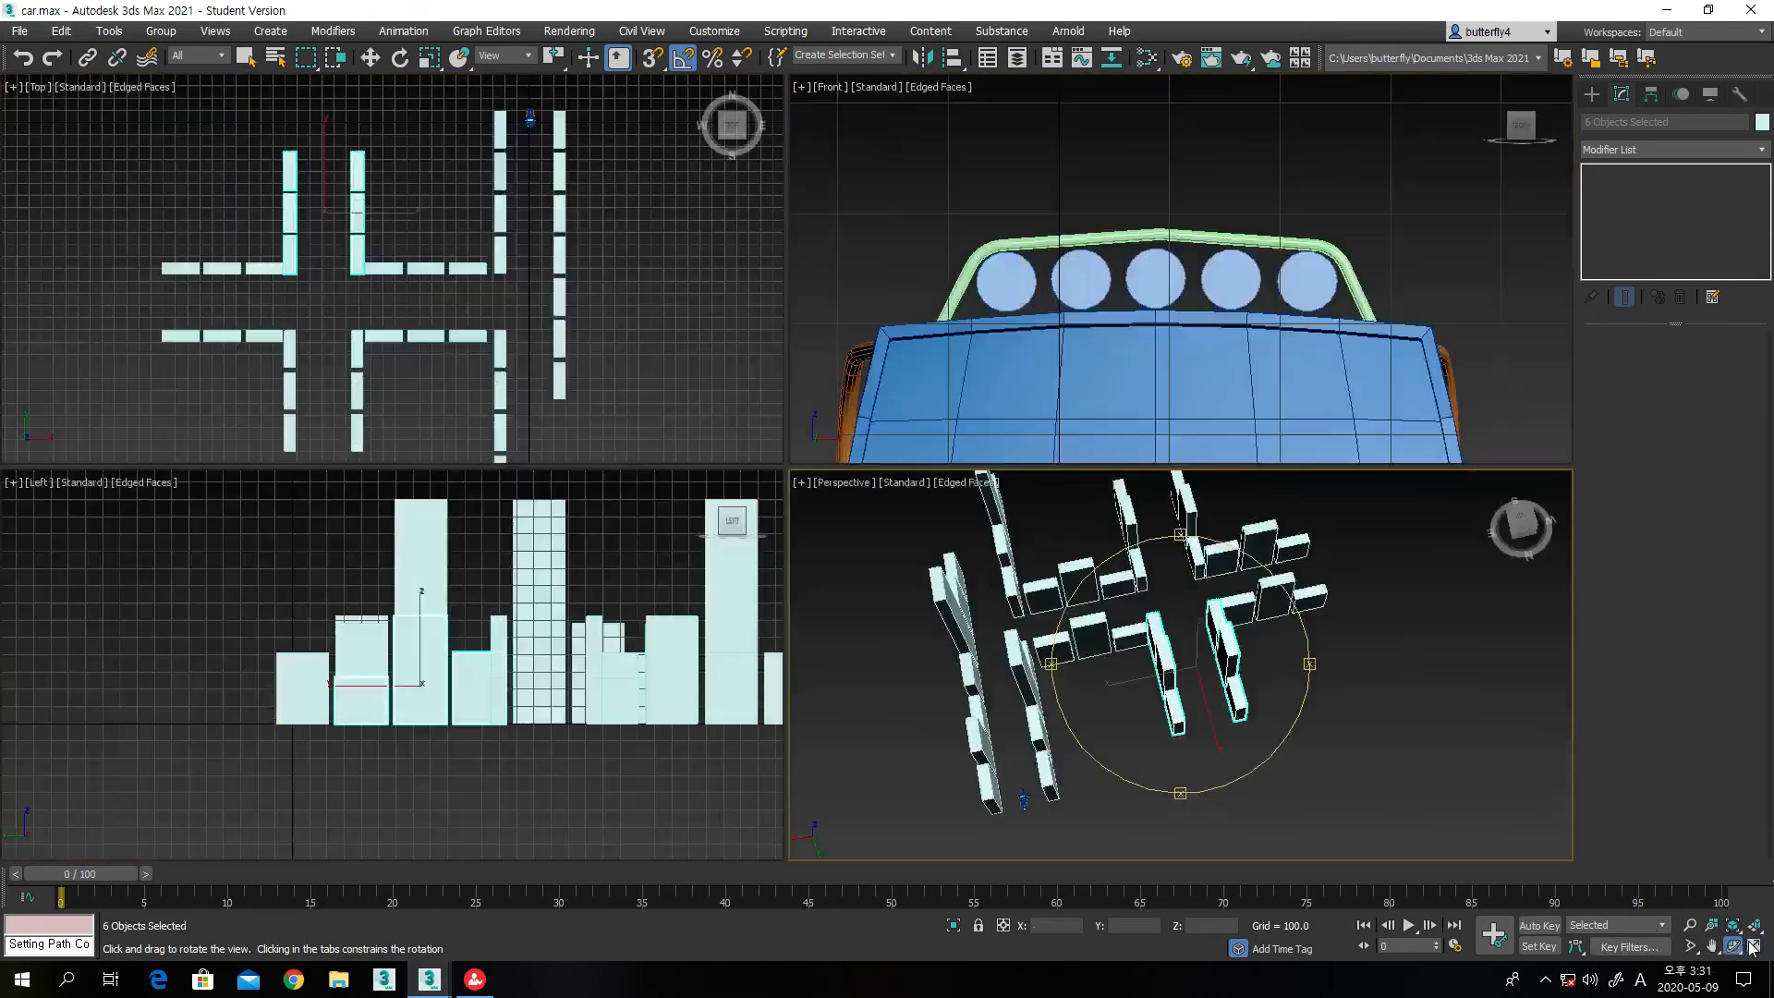
pyautogui.click(1753, 947)
pyautogui.press('w')
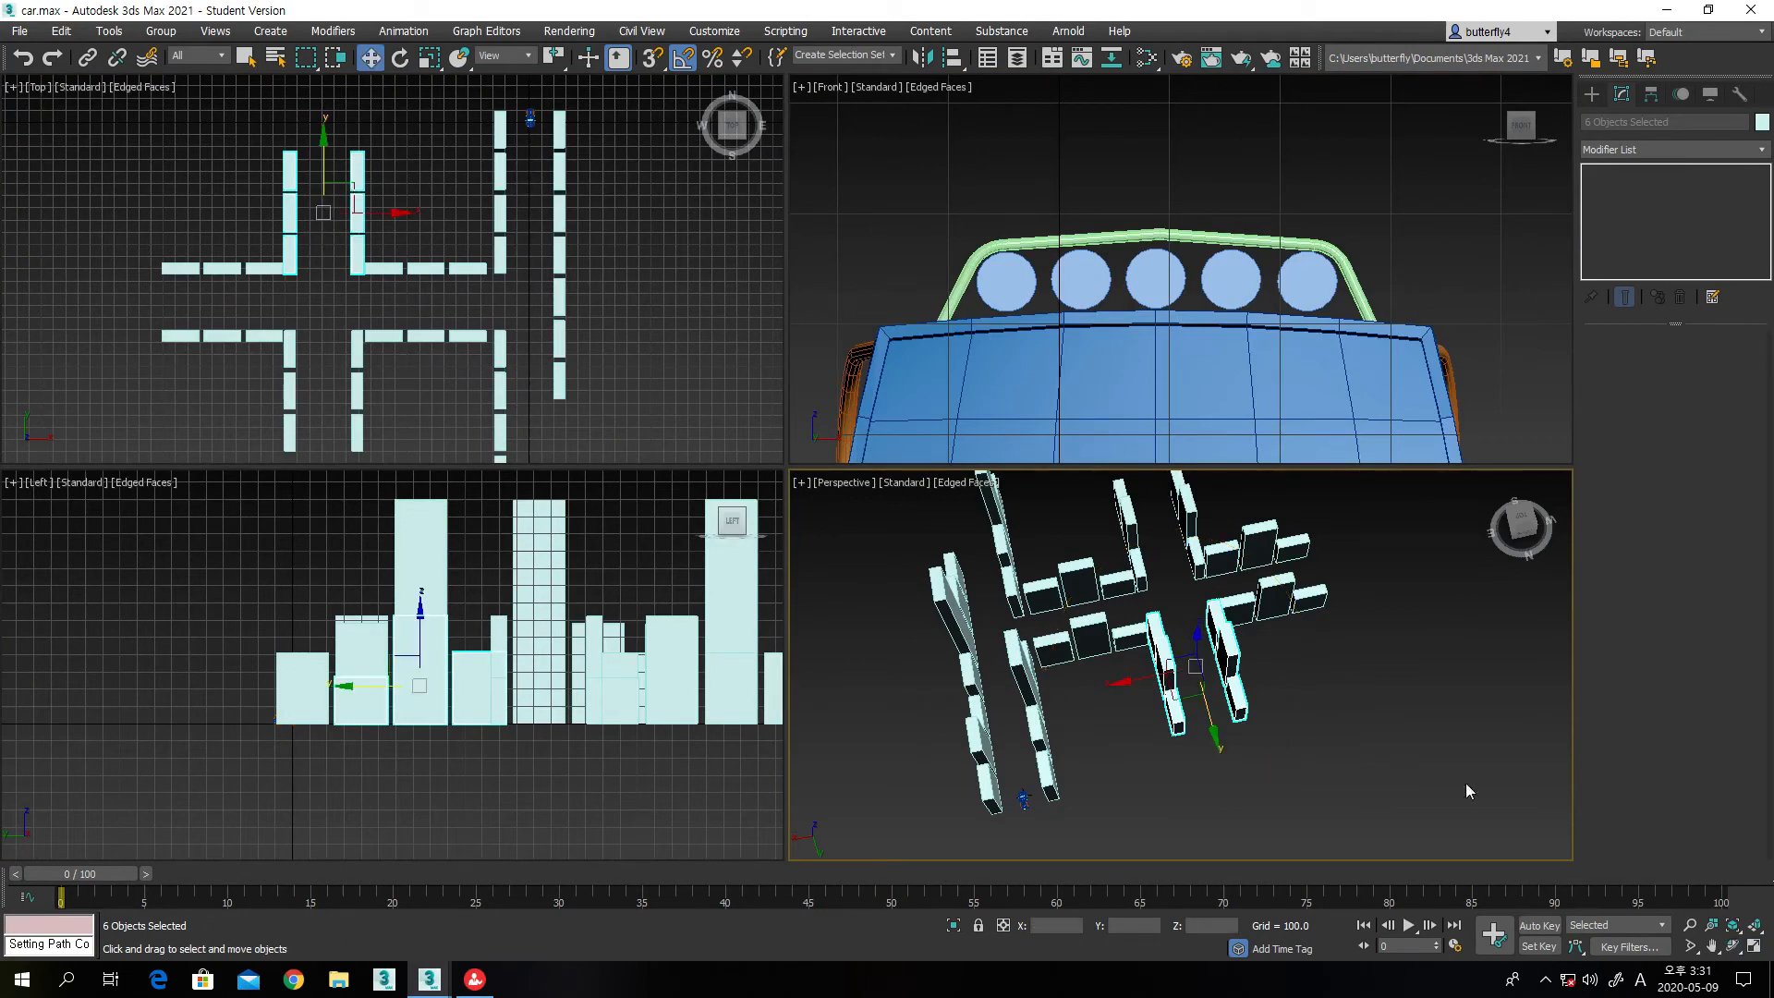
pyautogui.click(1753, 947)
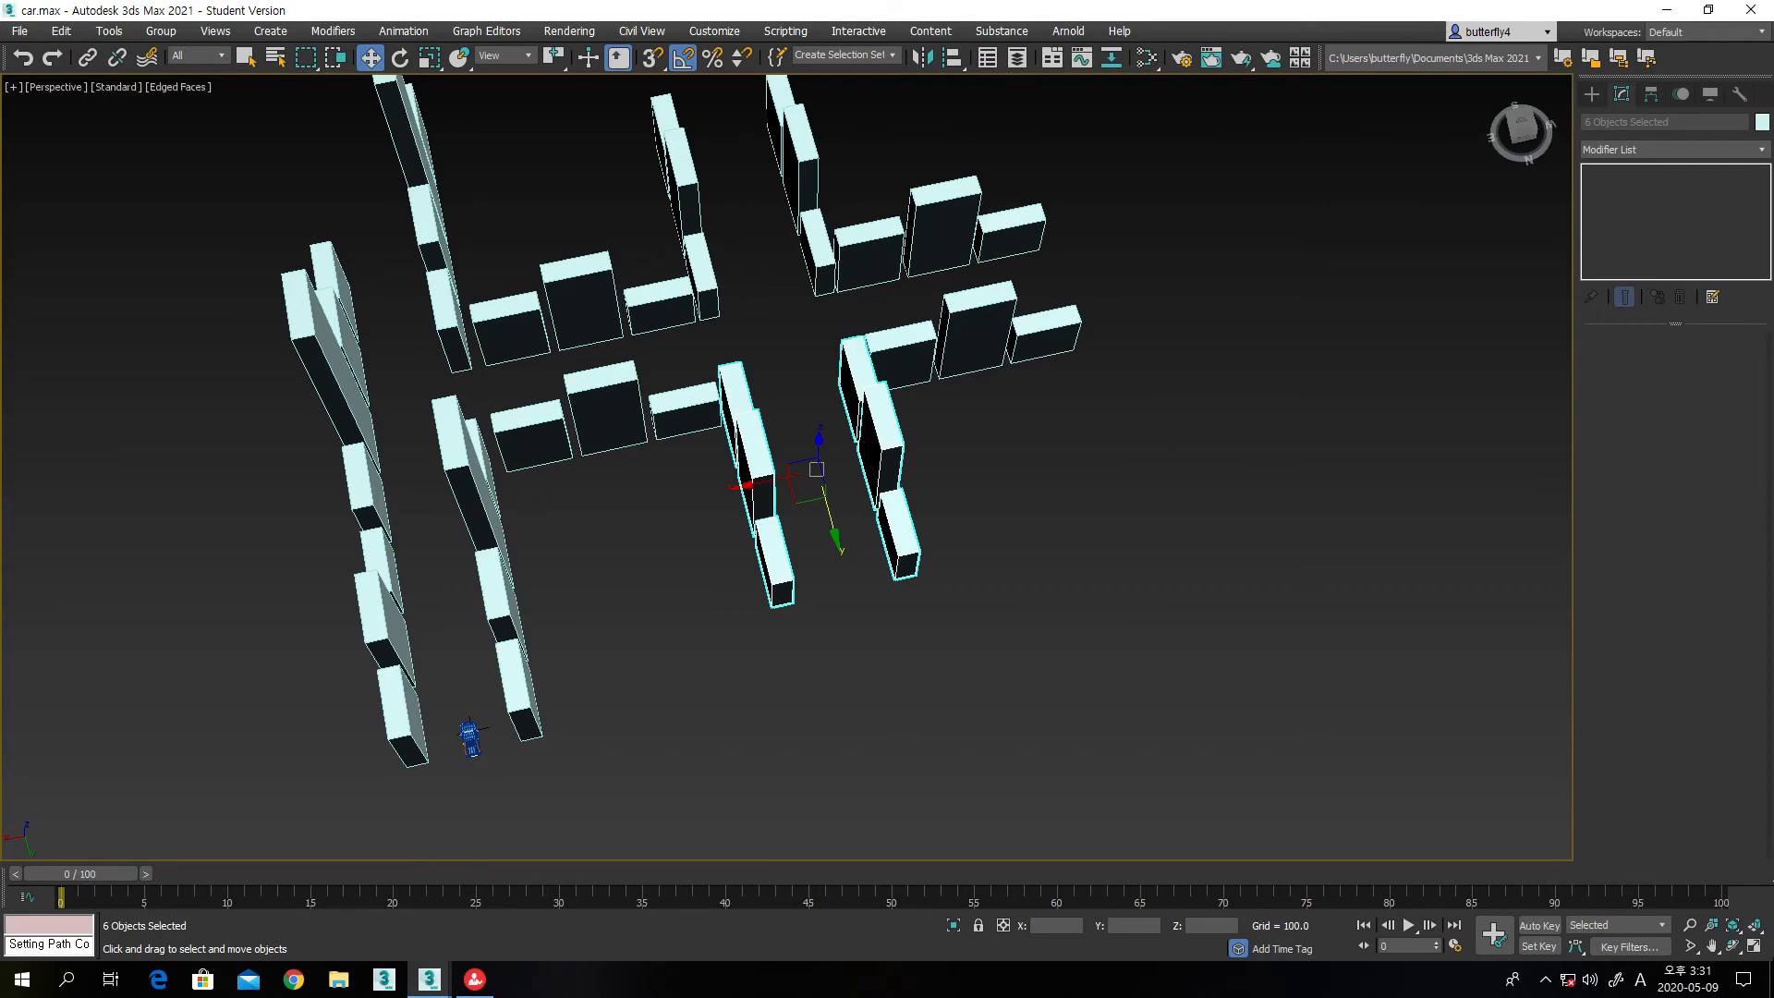
pyautogui.click(1753, 947)
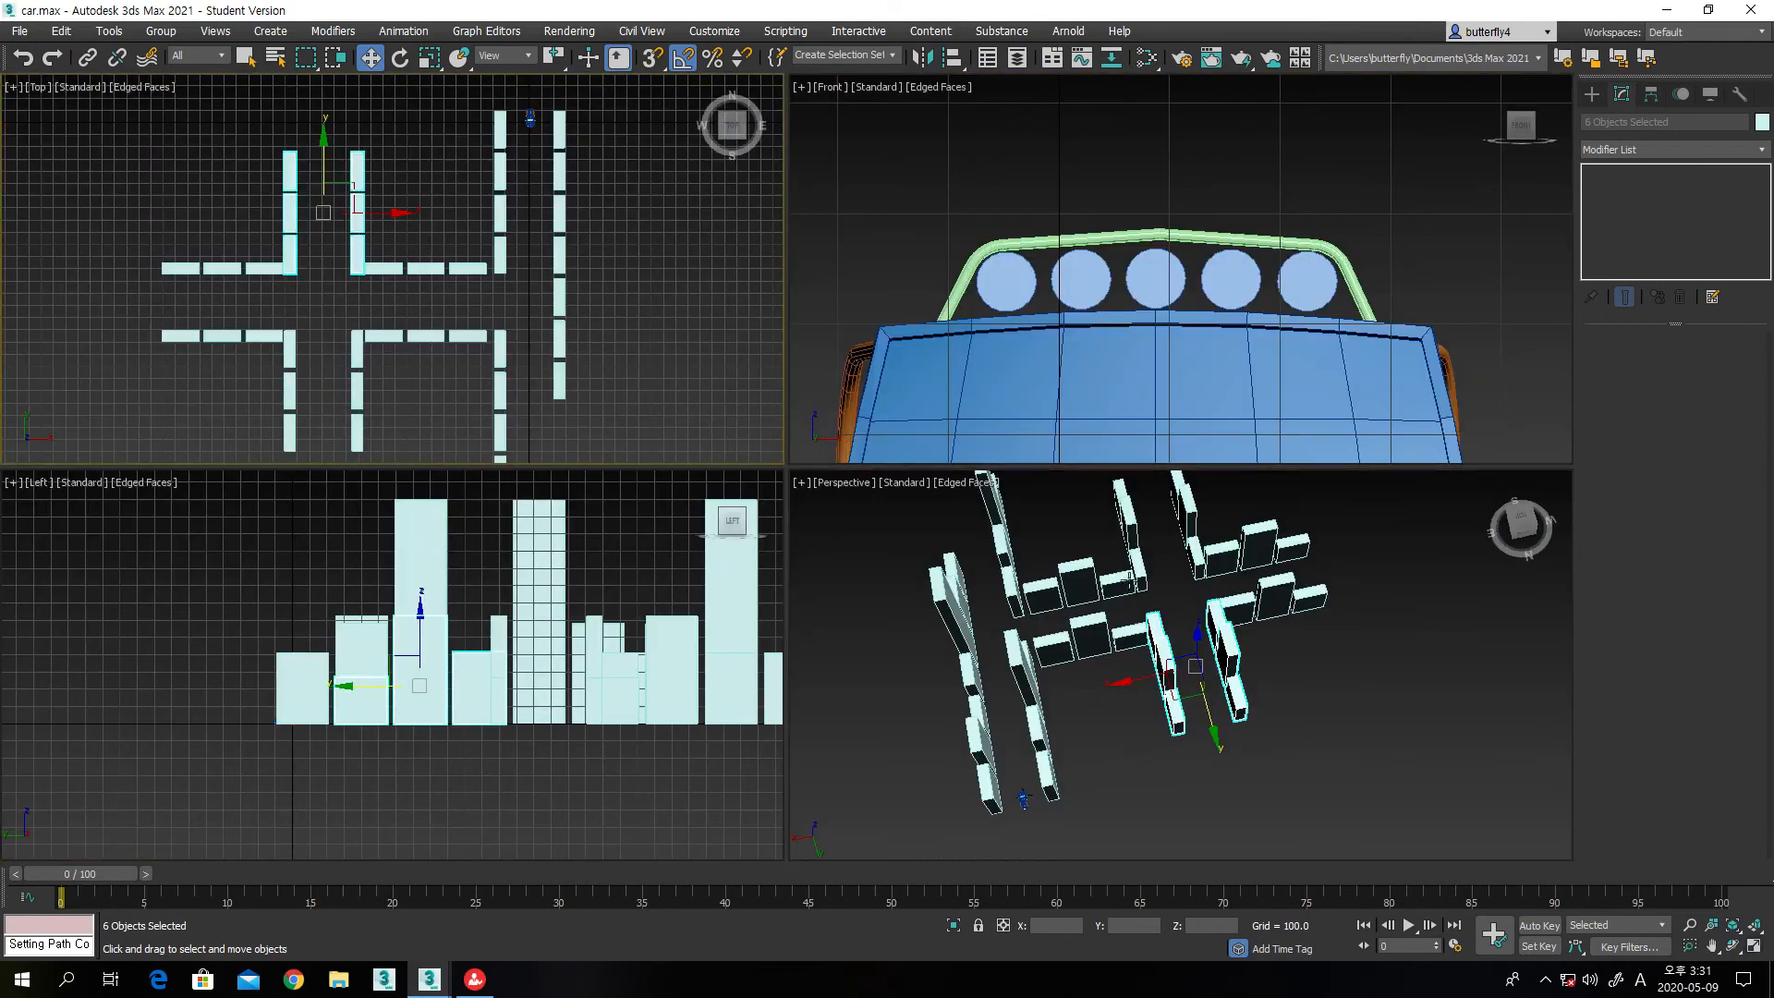
# Draw a Line spline in the Top view from the truck along the main street, curving through the side street and into the lower cross street
pyautogui.click(1753, 944)
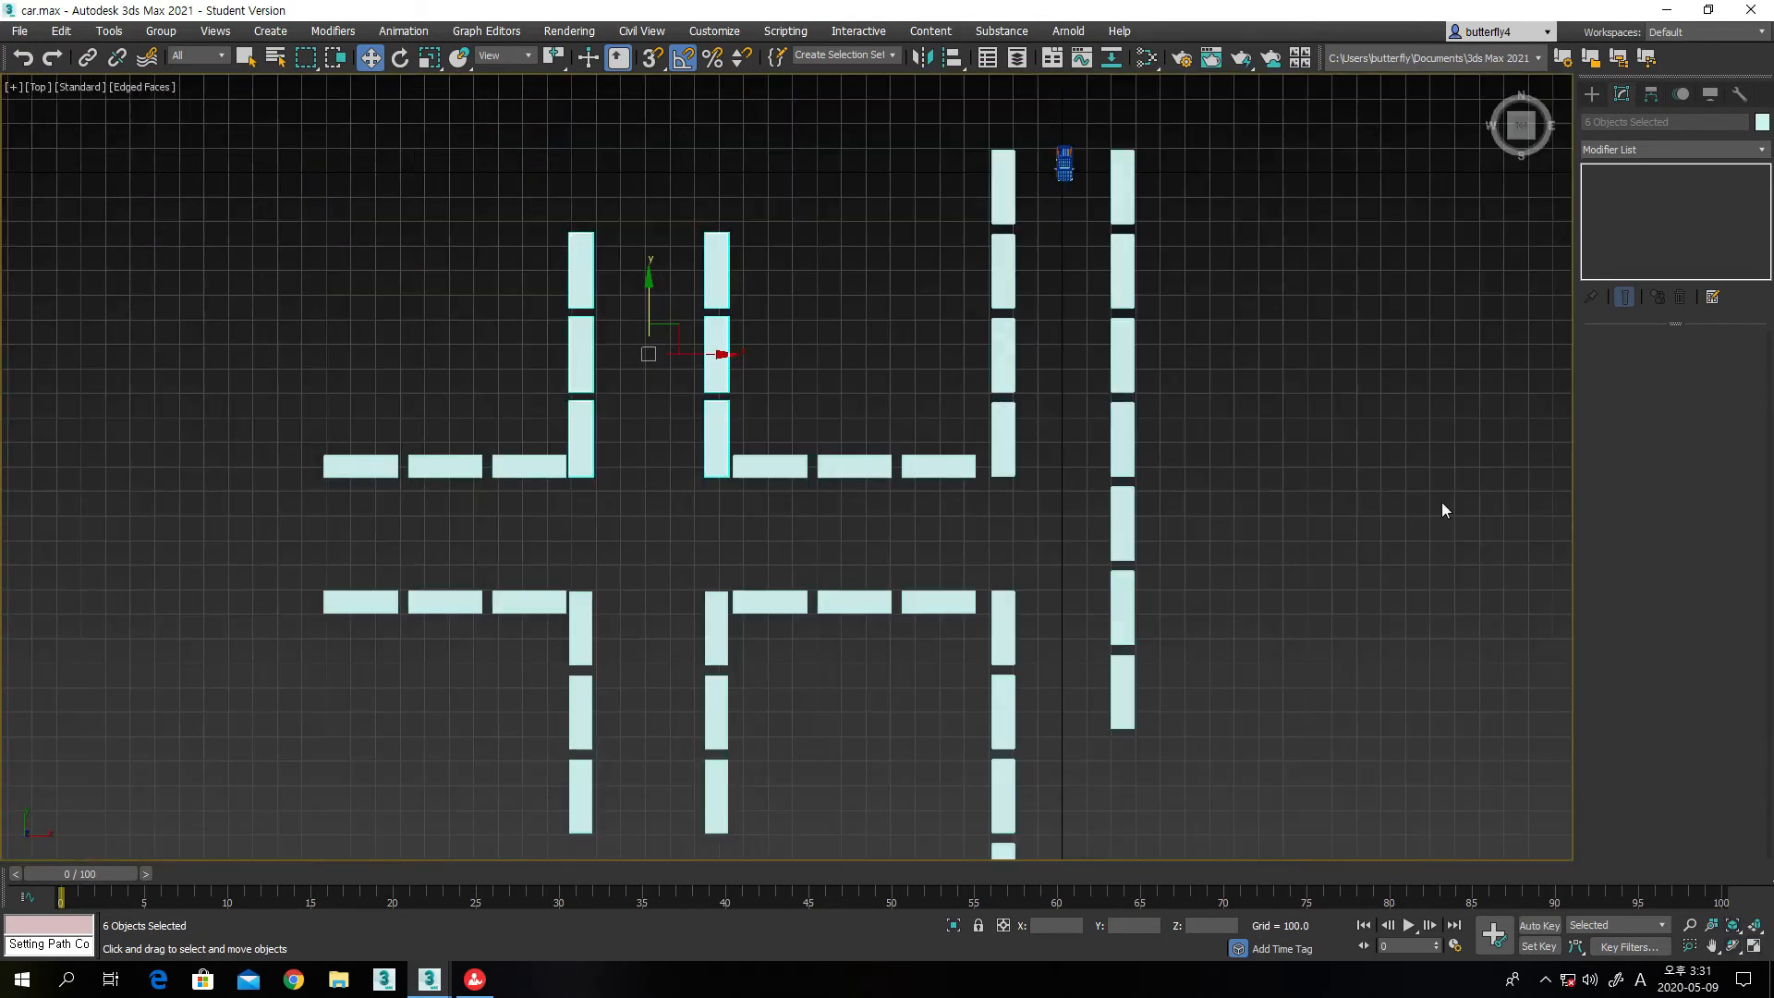
pyautogui.click(1592, 97)
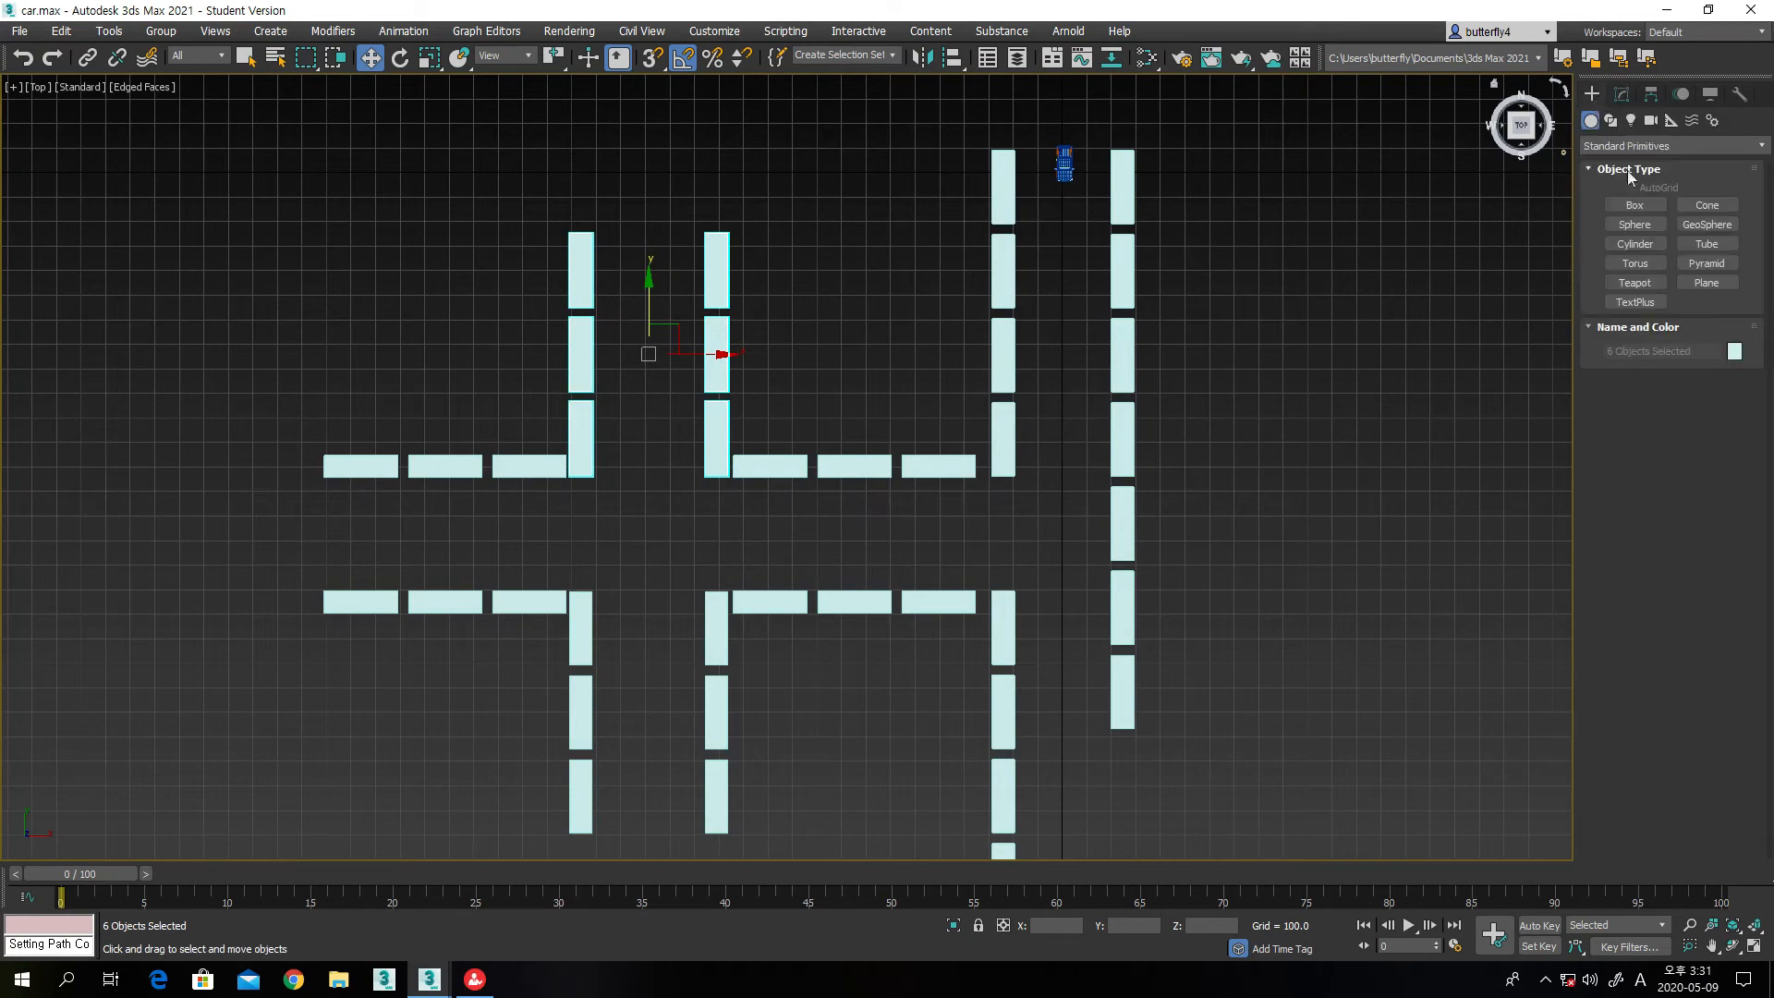
pyautogui.click(1611, 120)
pyautogui.click(1634, 225)
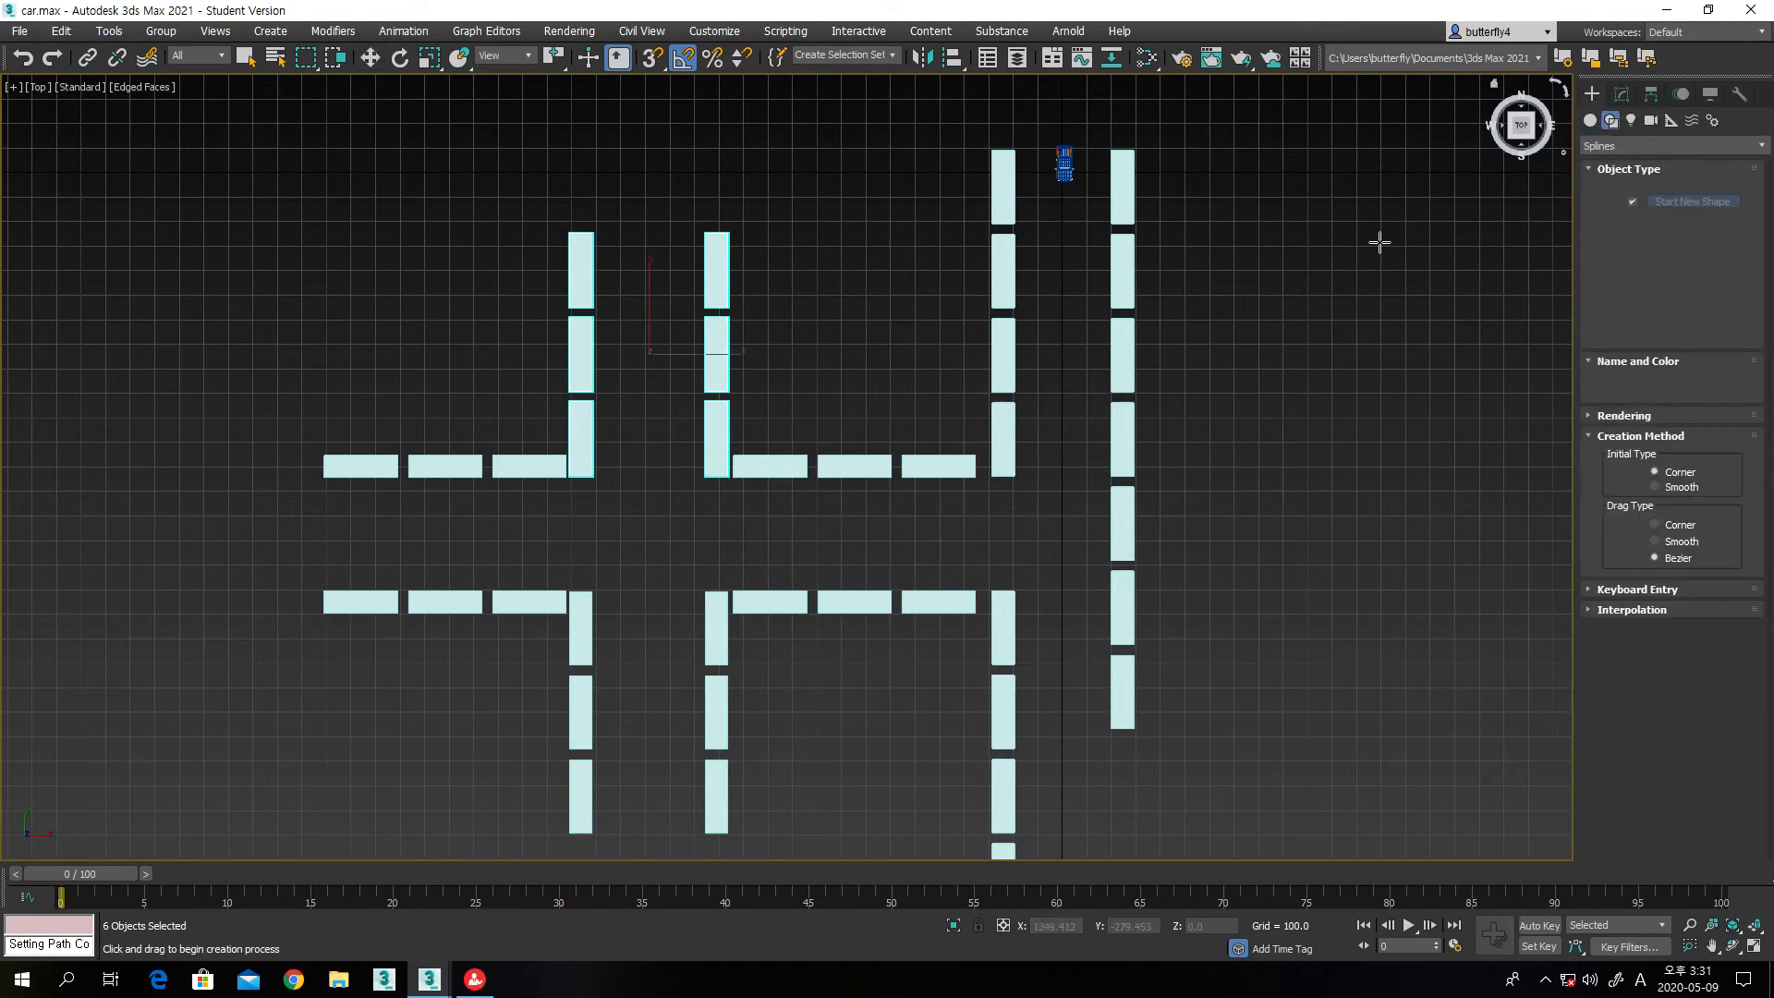
pyautogui.click(1066, 191)
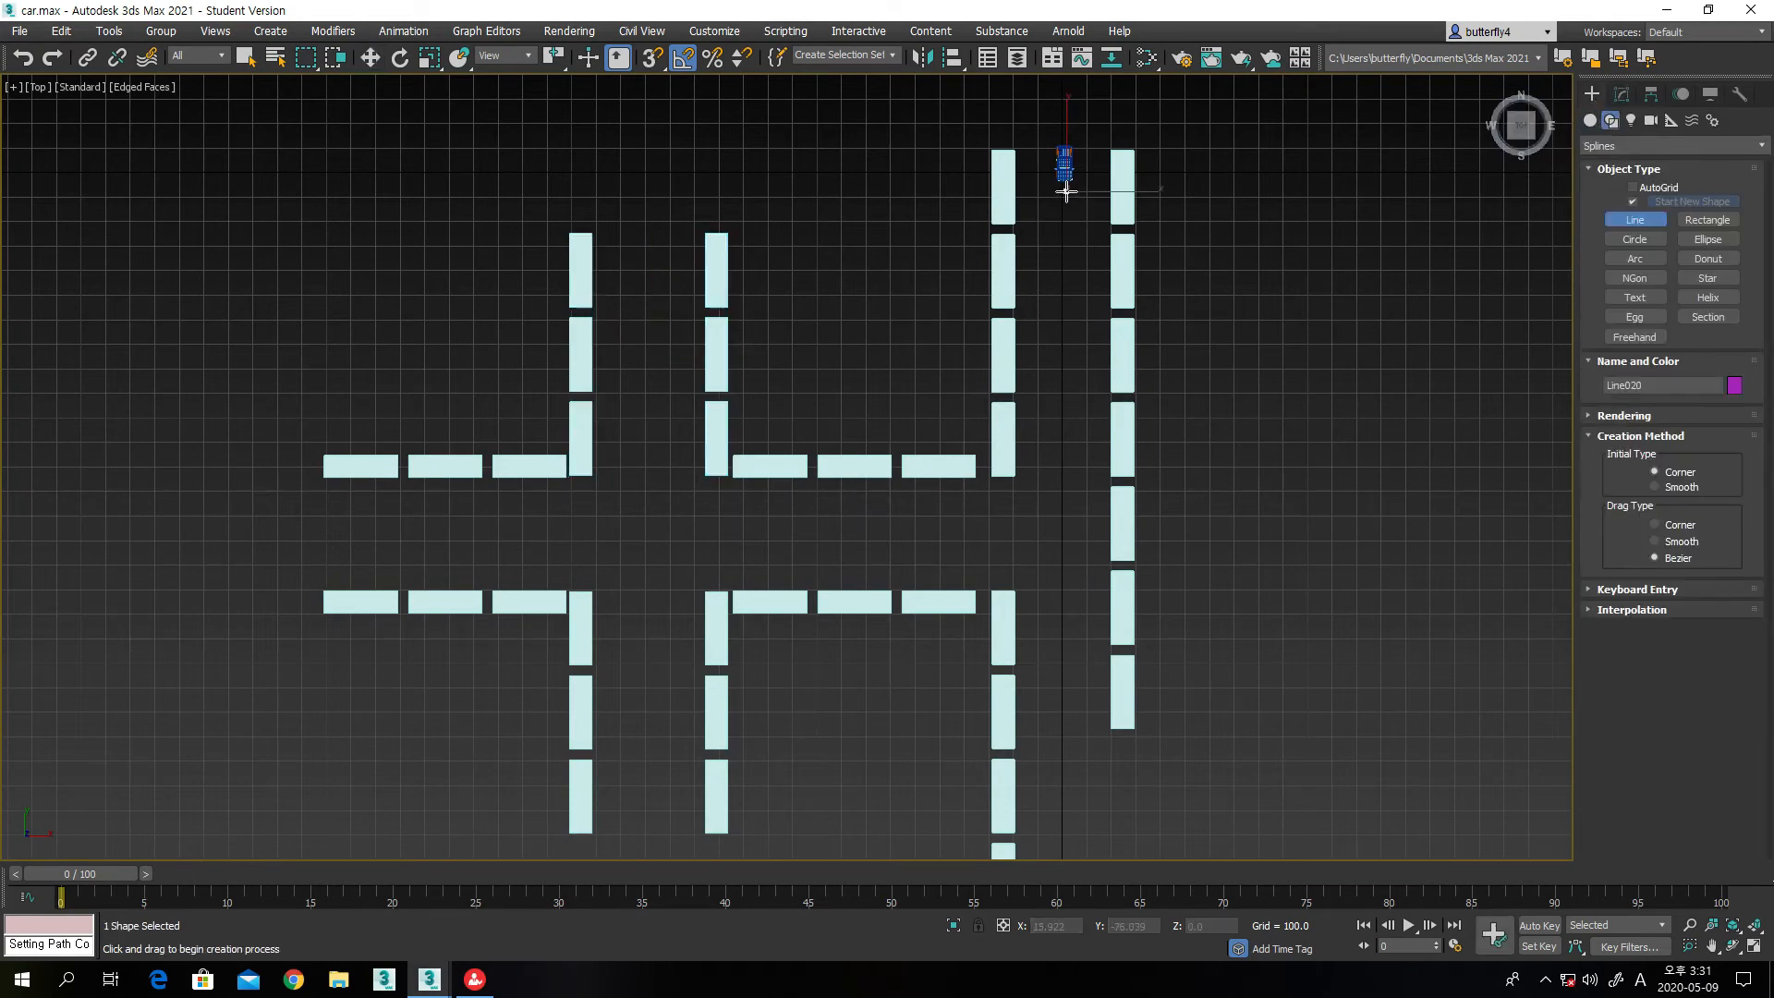
pyautogui.moveTo(1030, 524); pyautogui.dragTo(982, 535)
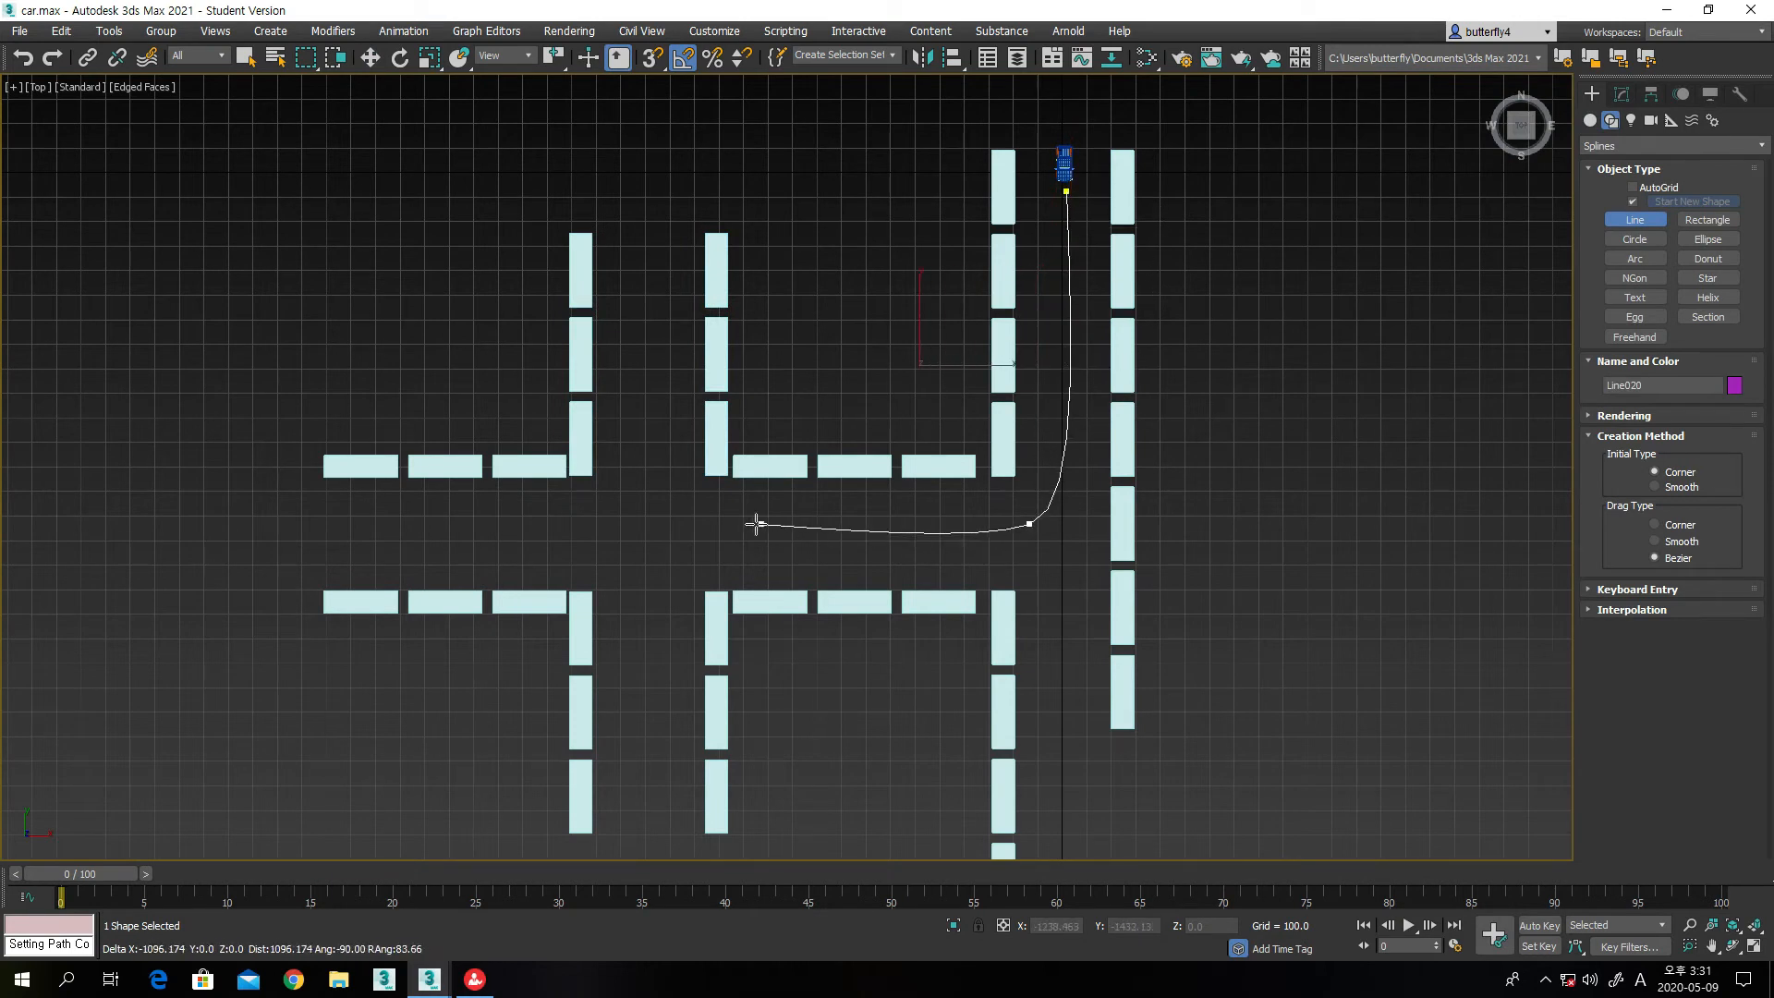
pyautogui.moveTo(643, 614); pyautogui.dragTo(630, 723)
pyautogui.click(631, 851)
pyautogui.rightClick(631, 852)
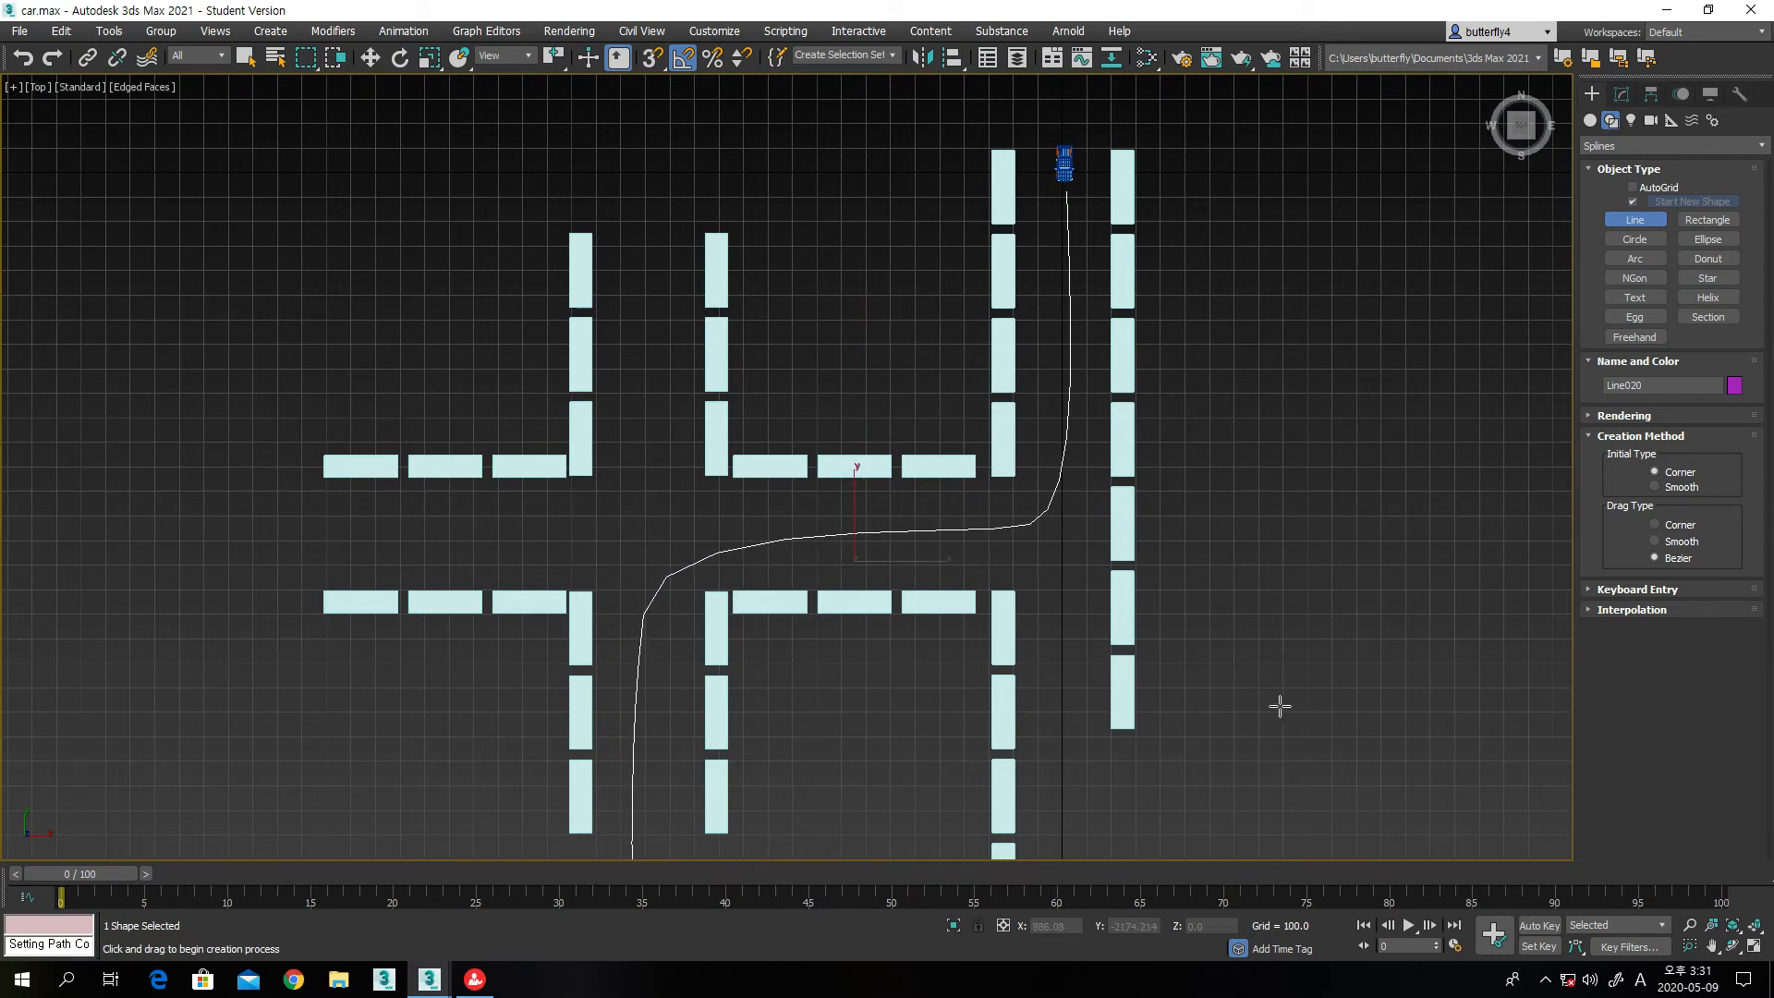
# Examine the driving path between the box buildings in the enlarged Perspective view, then leave the line tool for Select and Move
pyautogui.click(1753, 946)
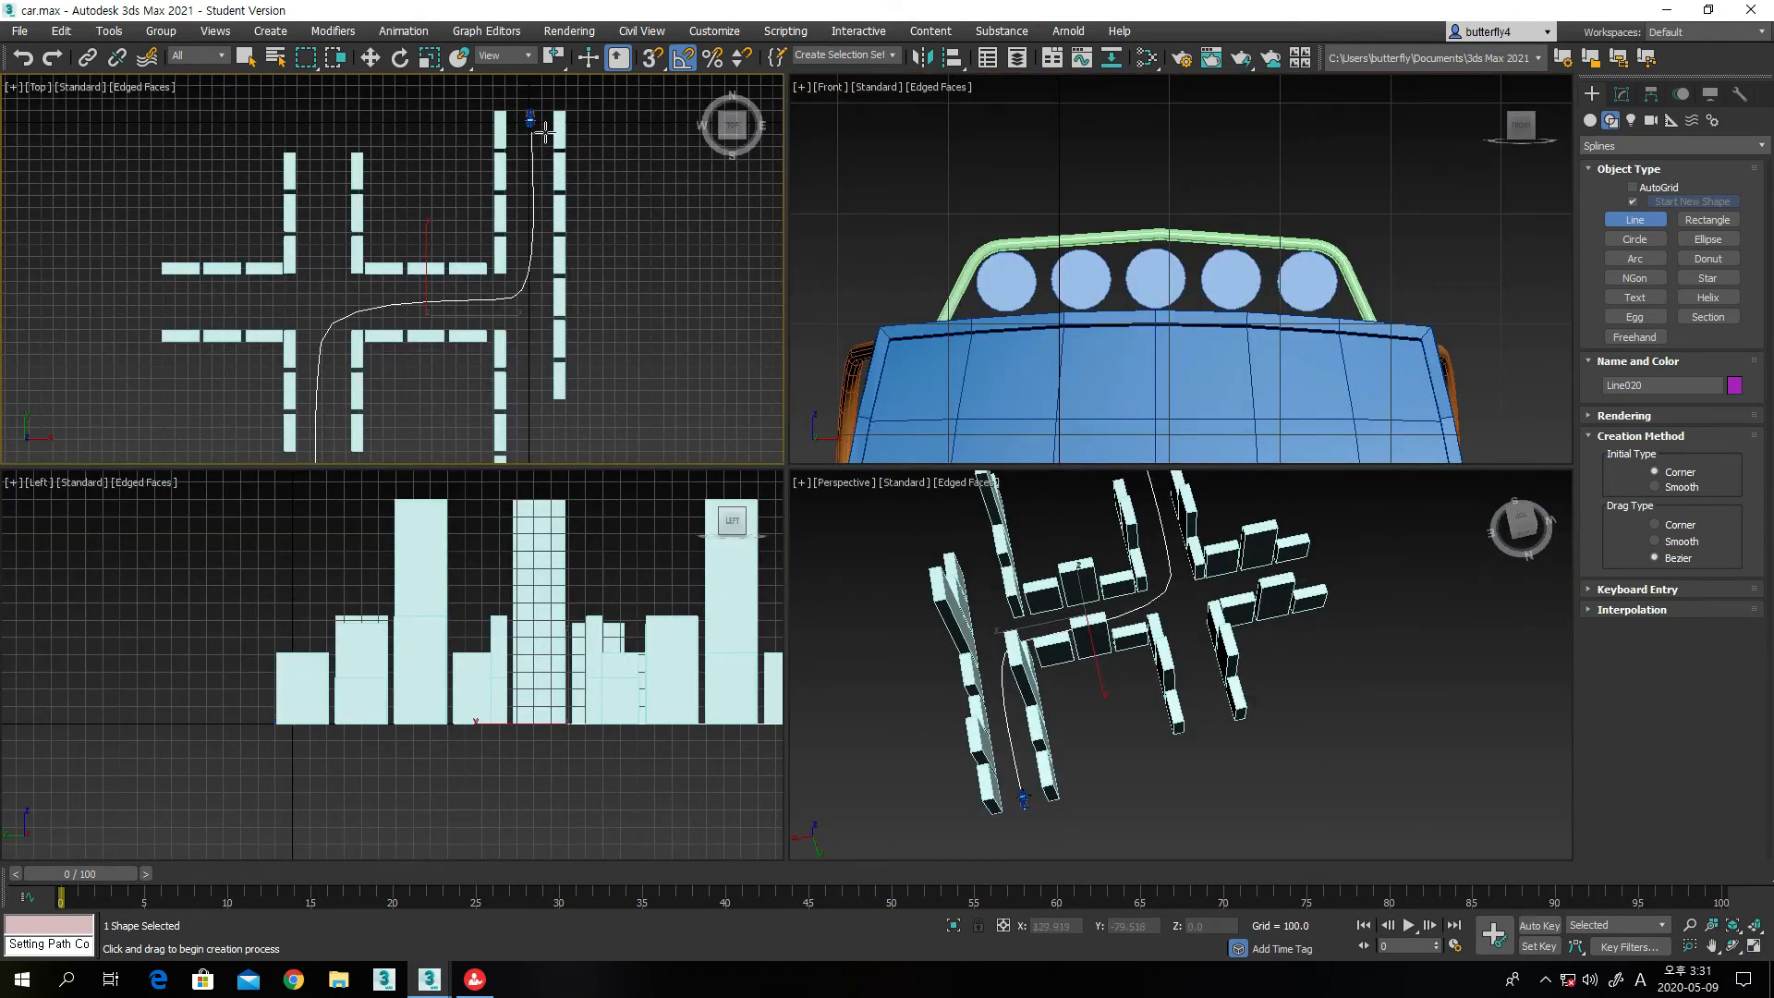
pyautogui.middleClick(1223, 763)
pyautogui.click(1753, 946)
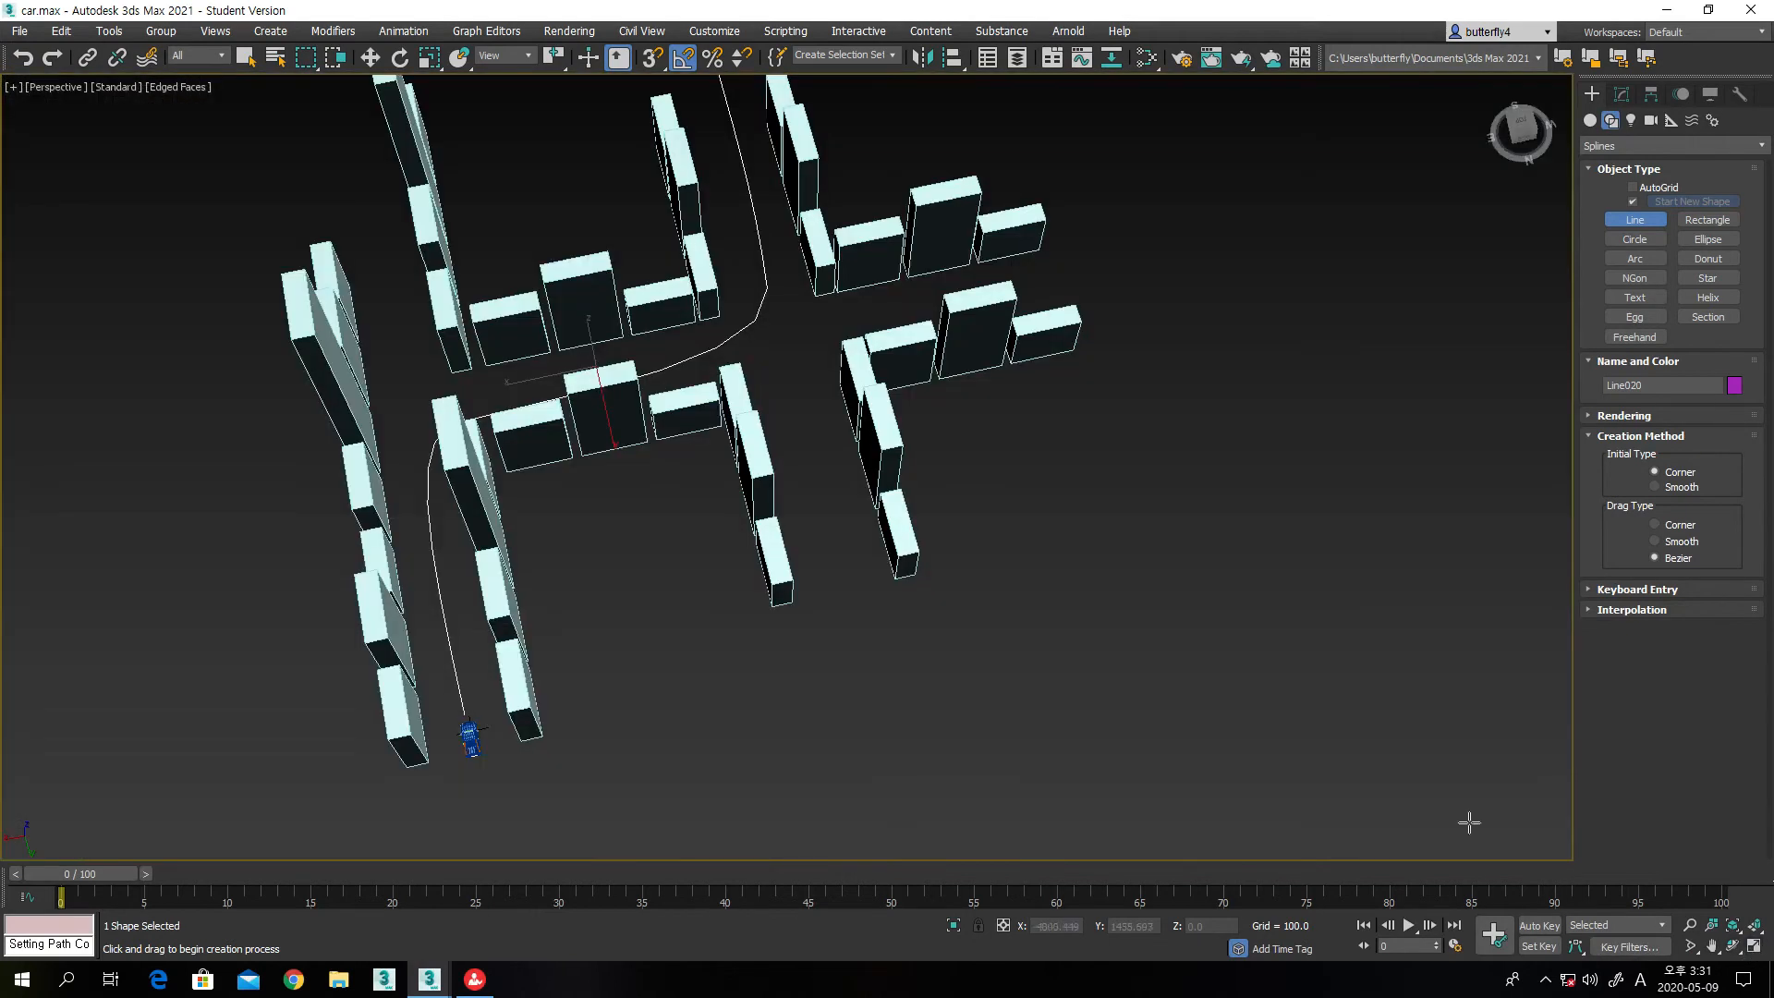
pyautogui.moveTo(1273, 600); pyautogui.dragTo(1391, 656, button='middle')
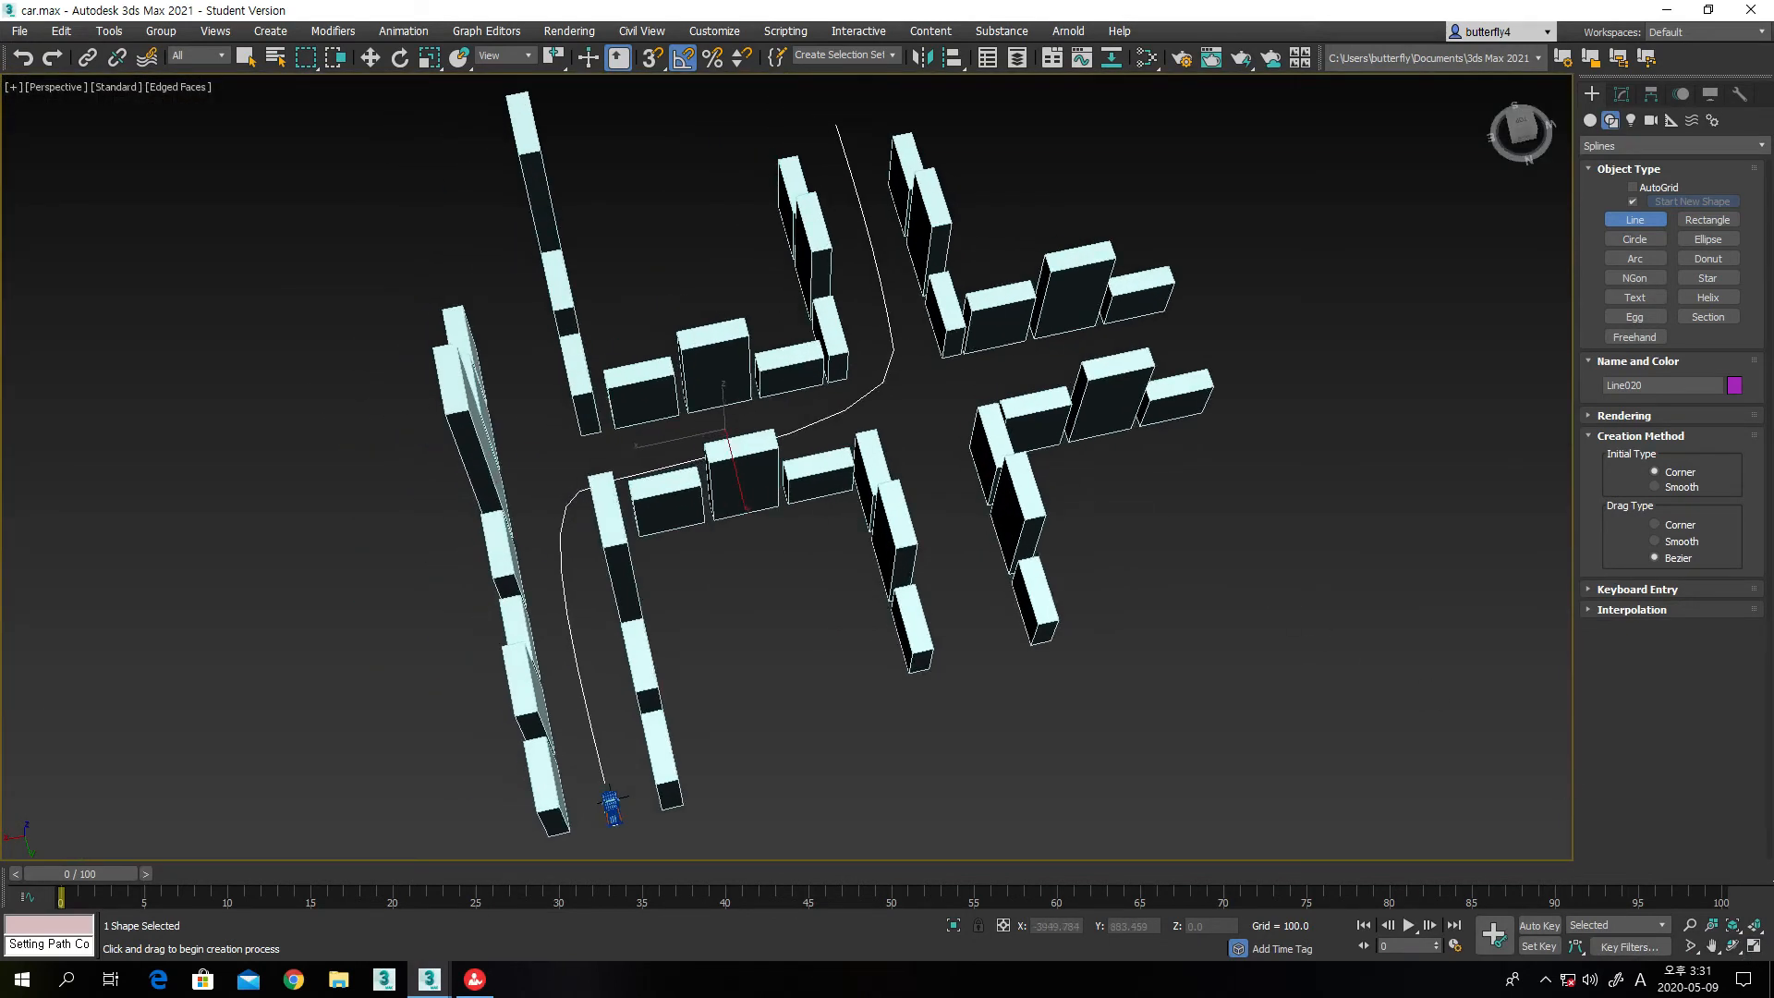
pyautogui.click(1734, 945)
pyautogui.moveTo(836, 571); pyautogui.dragTo(804, 523)
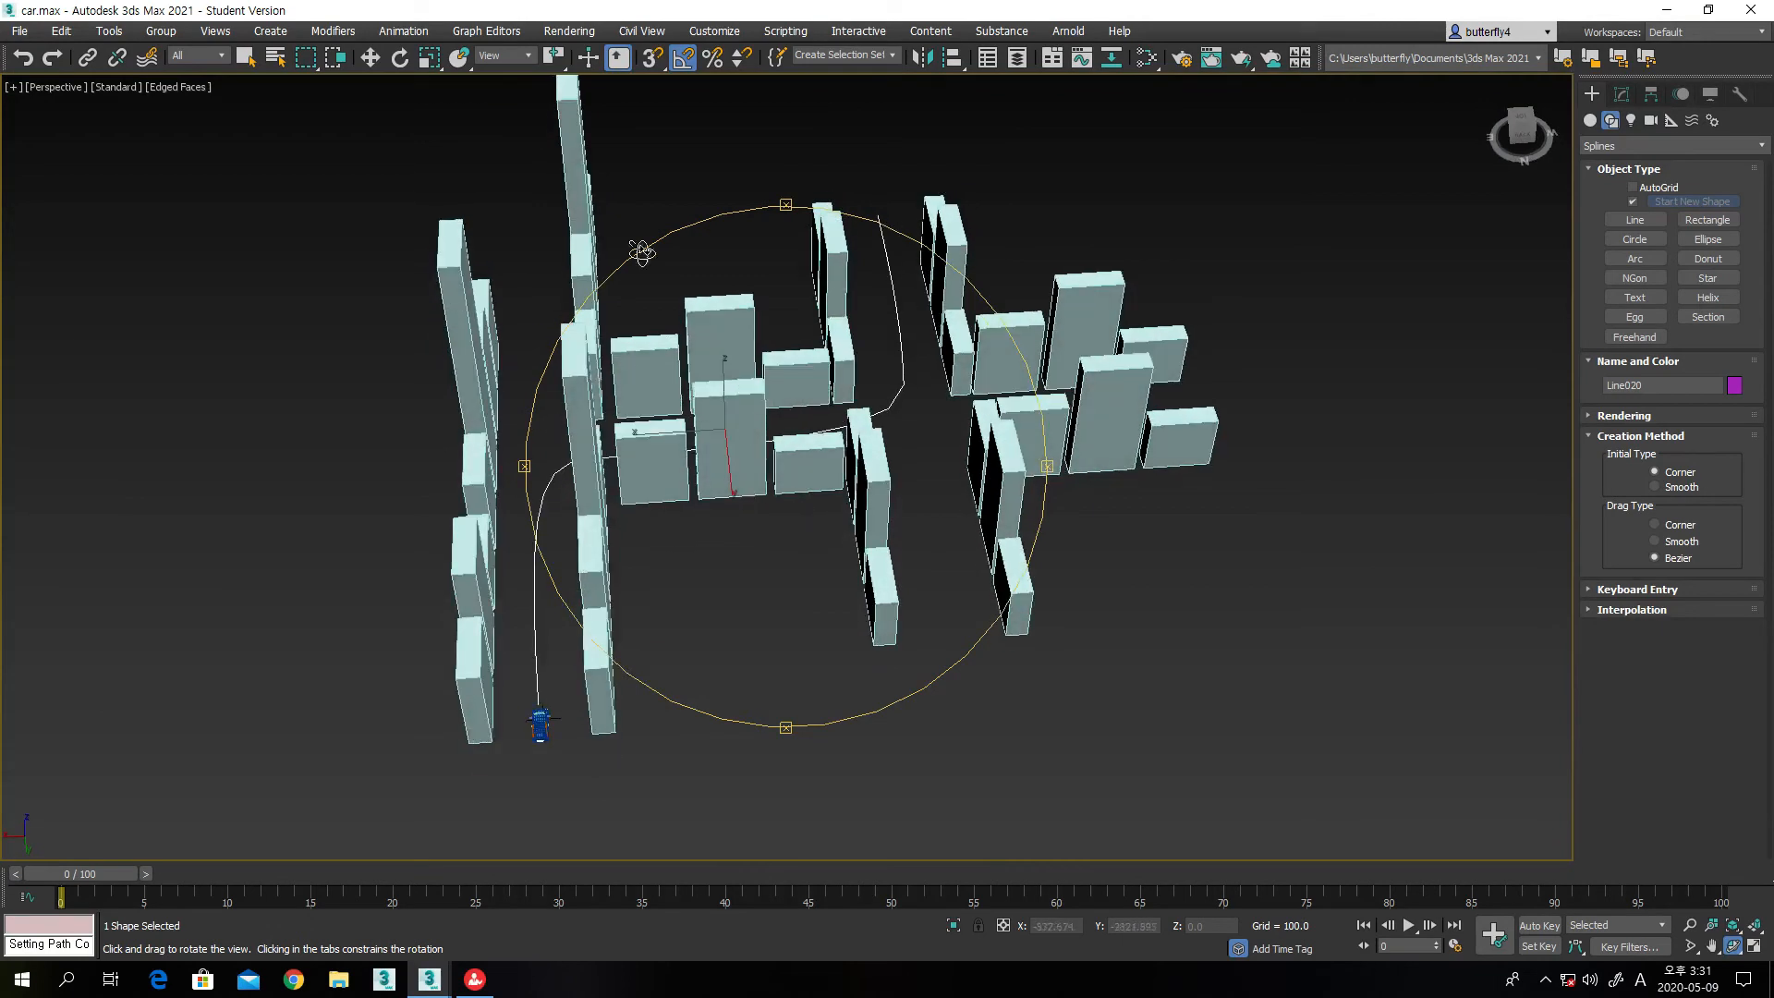
pyautogui.click(372, 58)
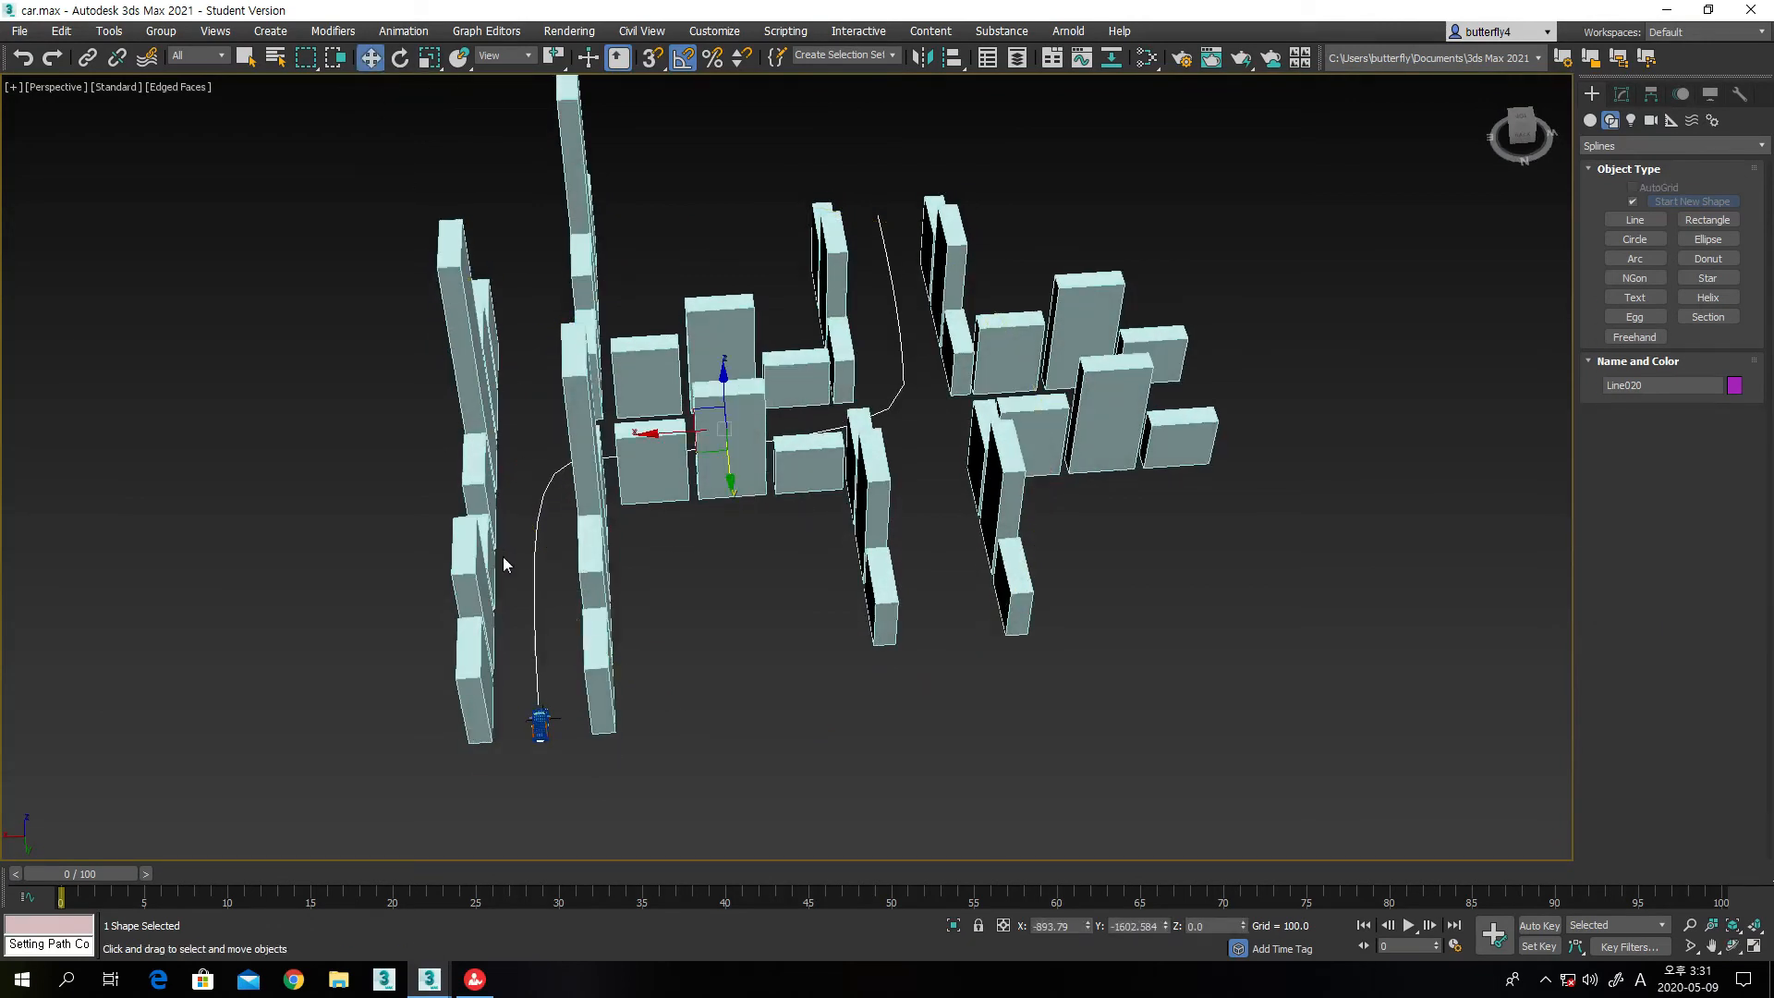
# Assign a Path Constraint to the car group, using the driving spline along the streets as its path
pyautogui.scroll(3, 524, 567)
pyautogui.click(576, 677)
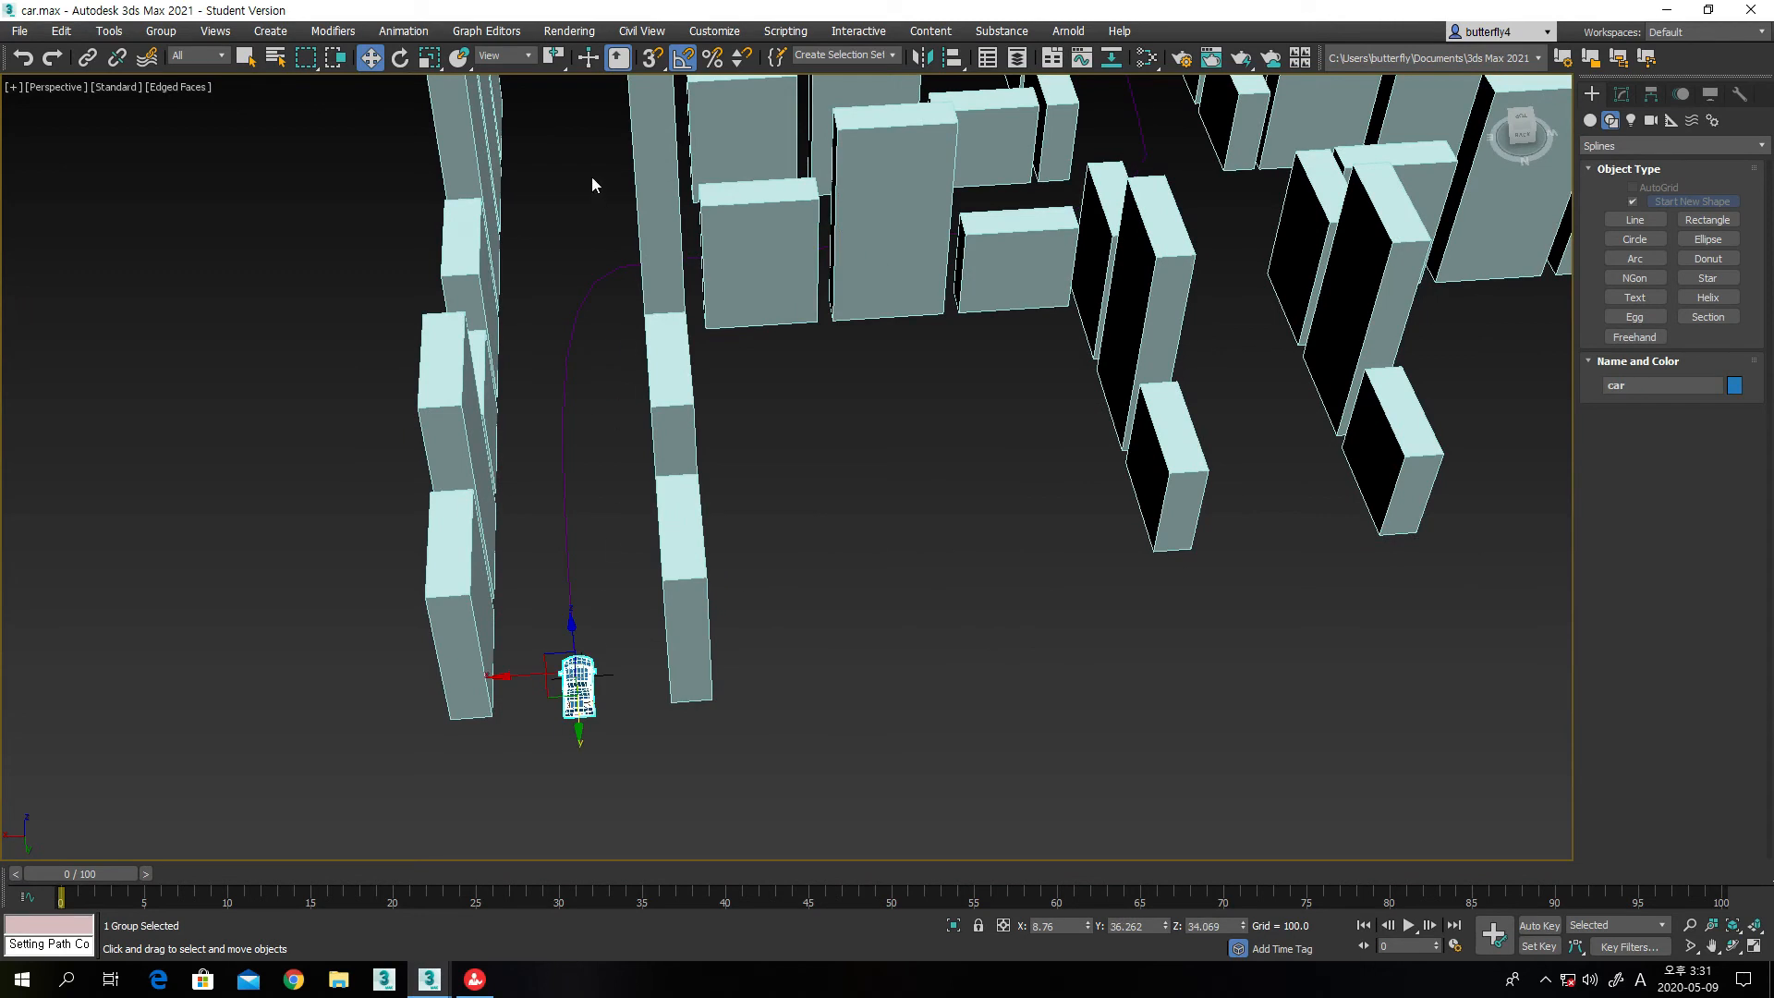
pyautogui.click(403, 31)
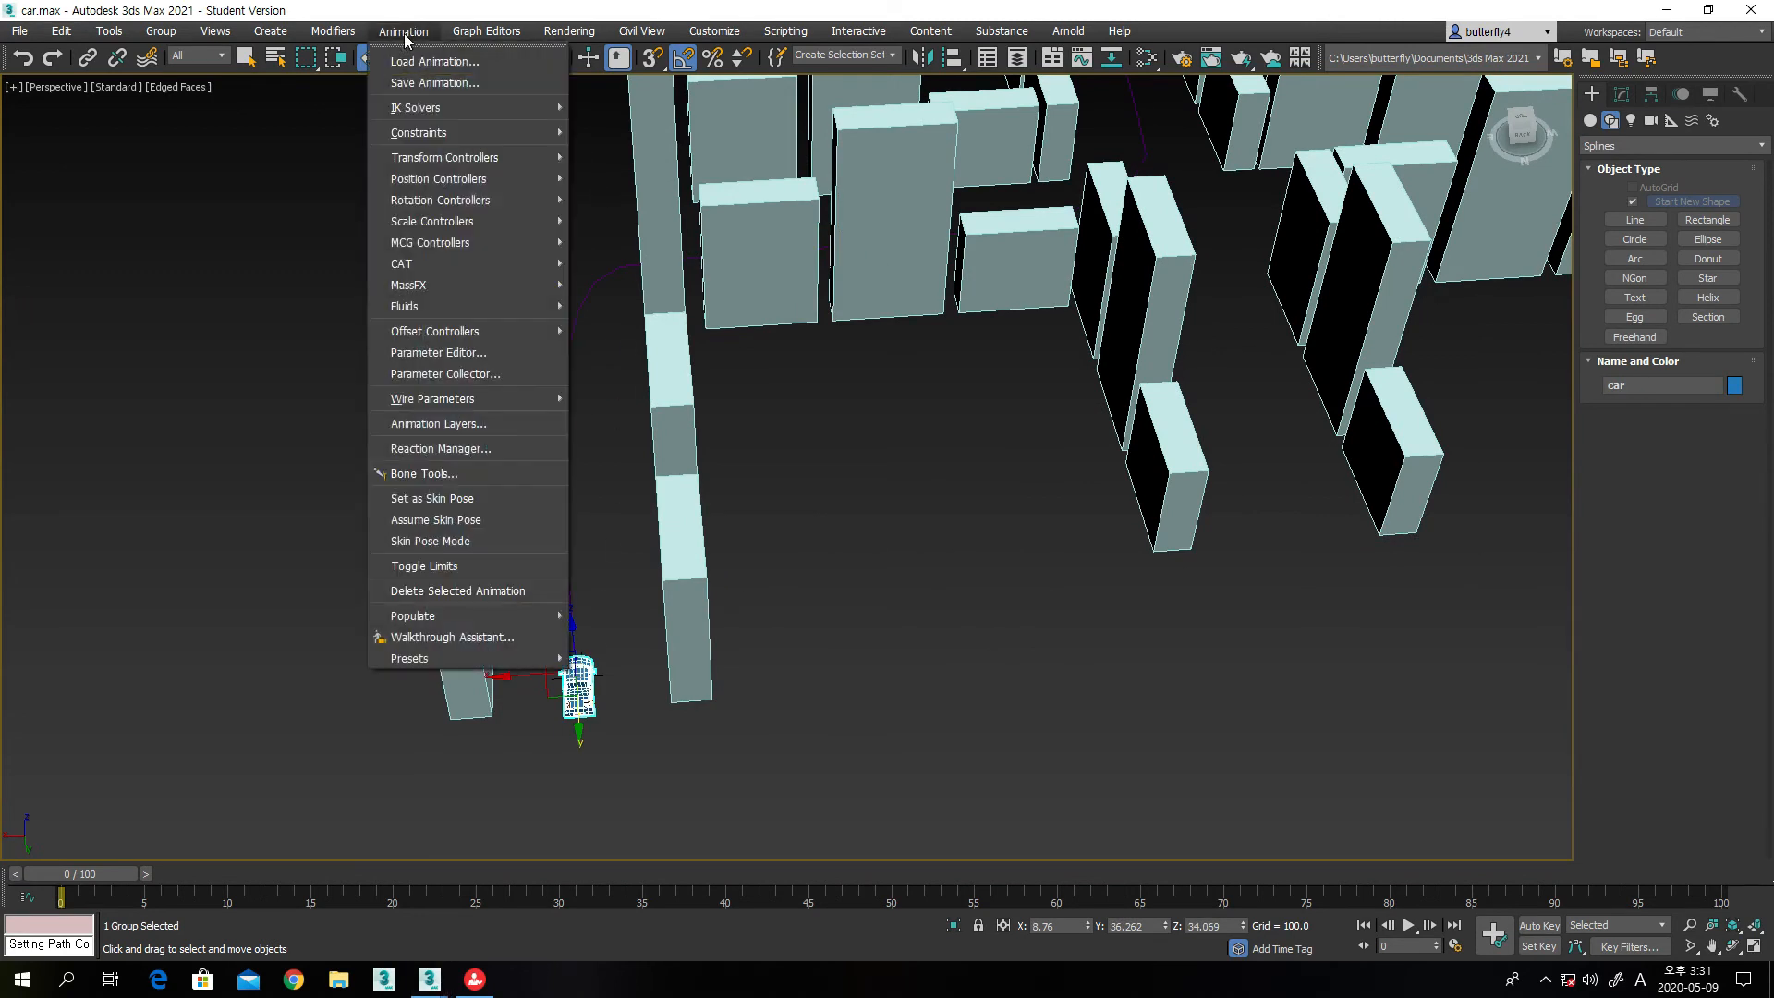
pyautogui.moveTo(413, 132)
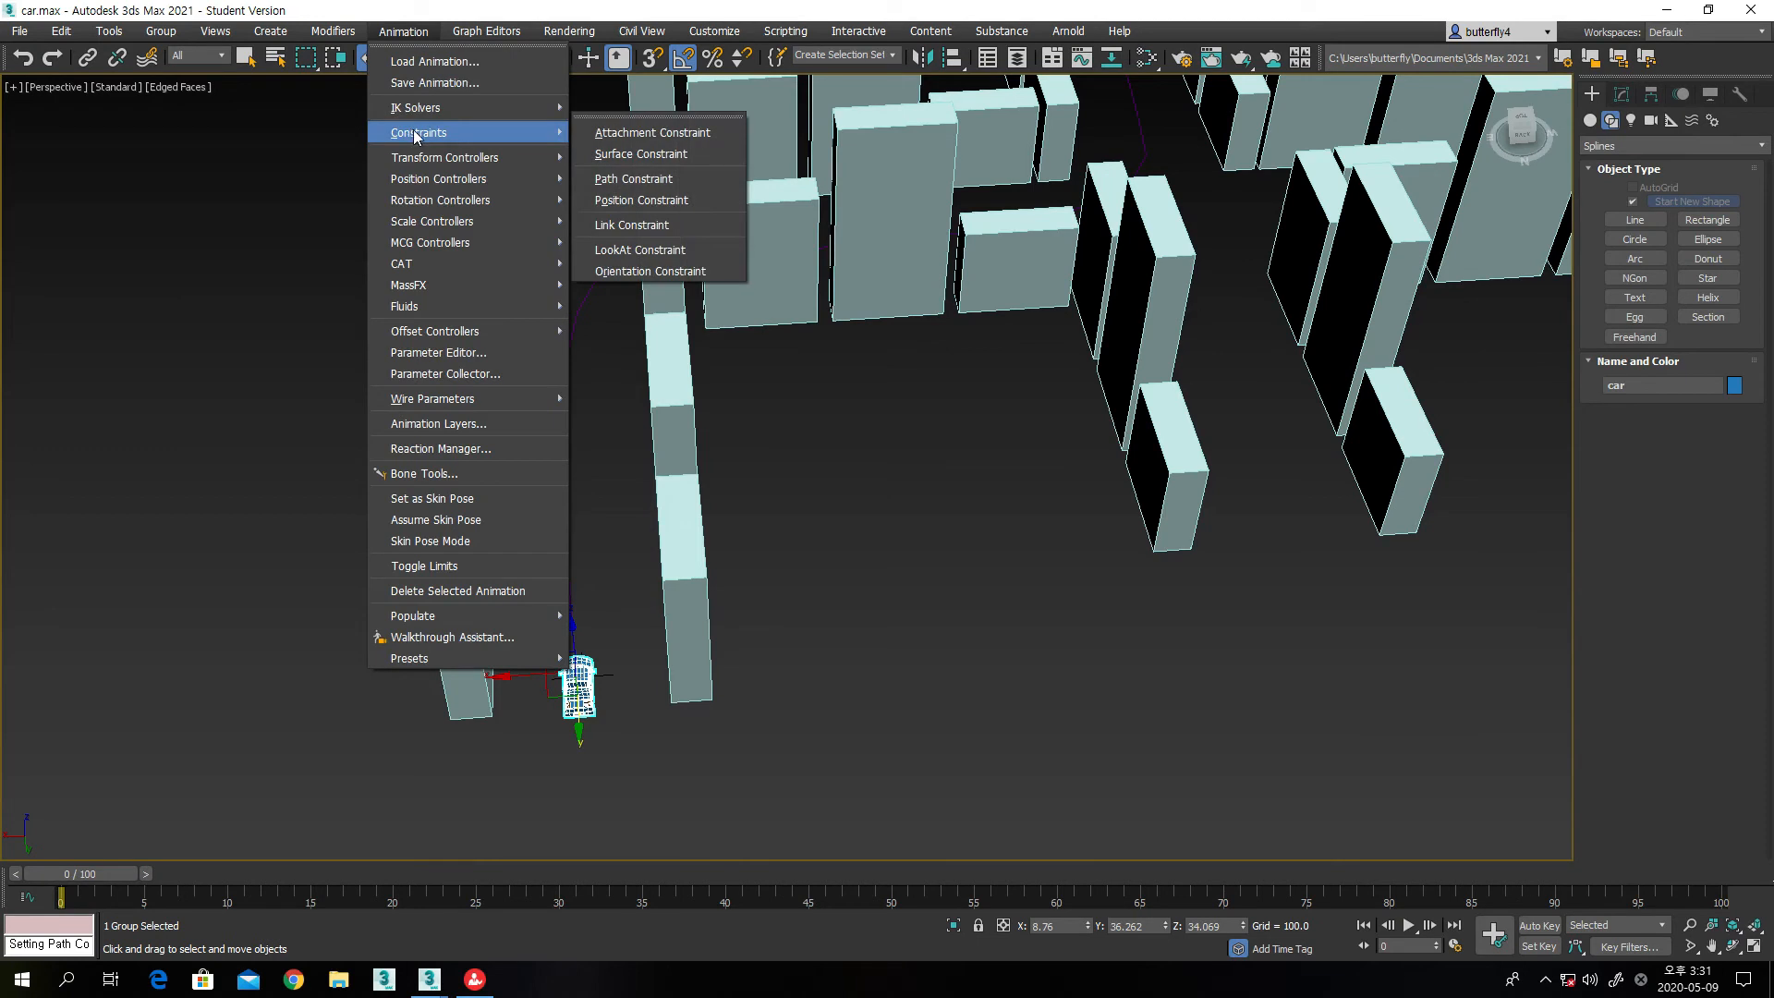
pyautogui.click(634, 179)
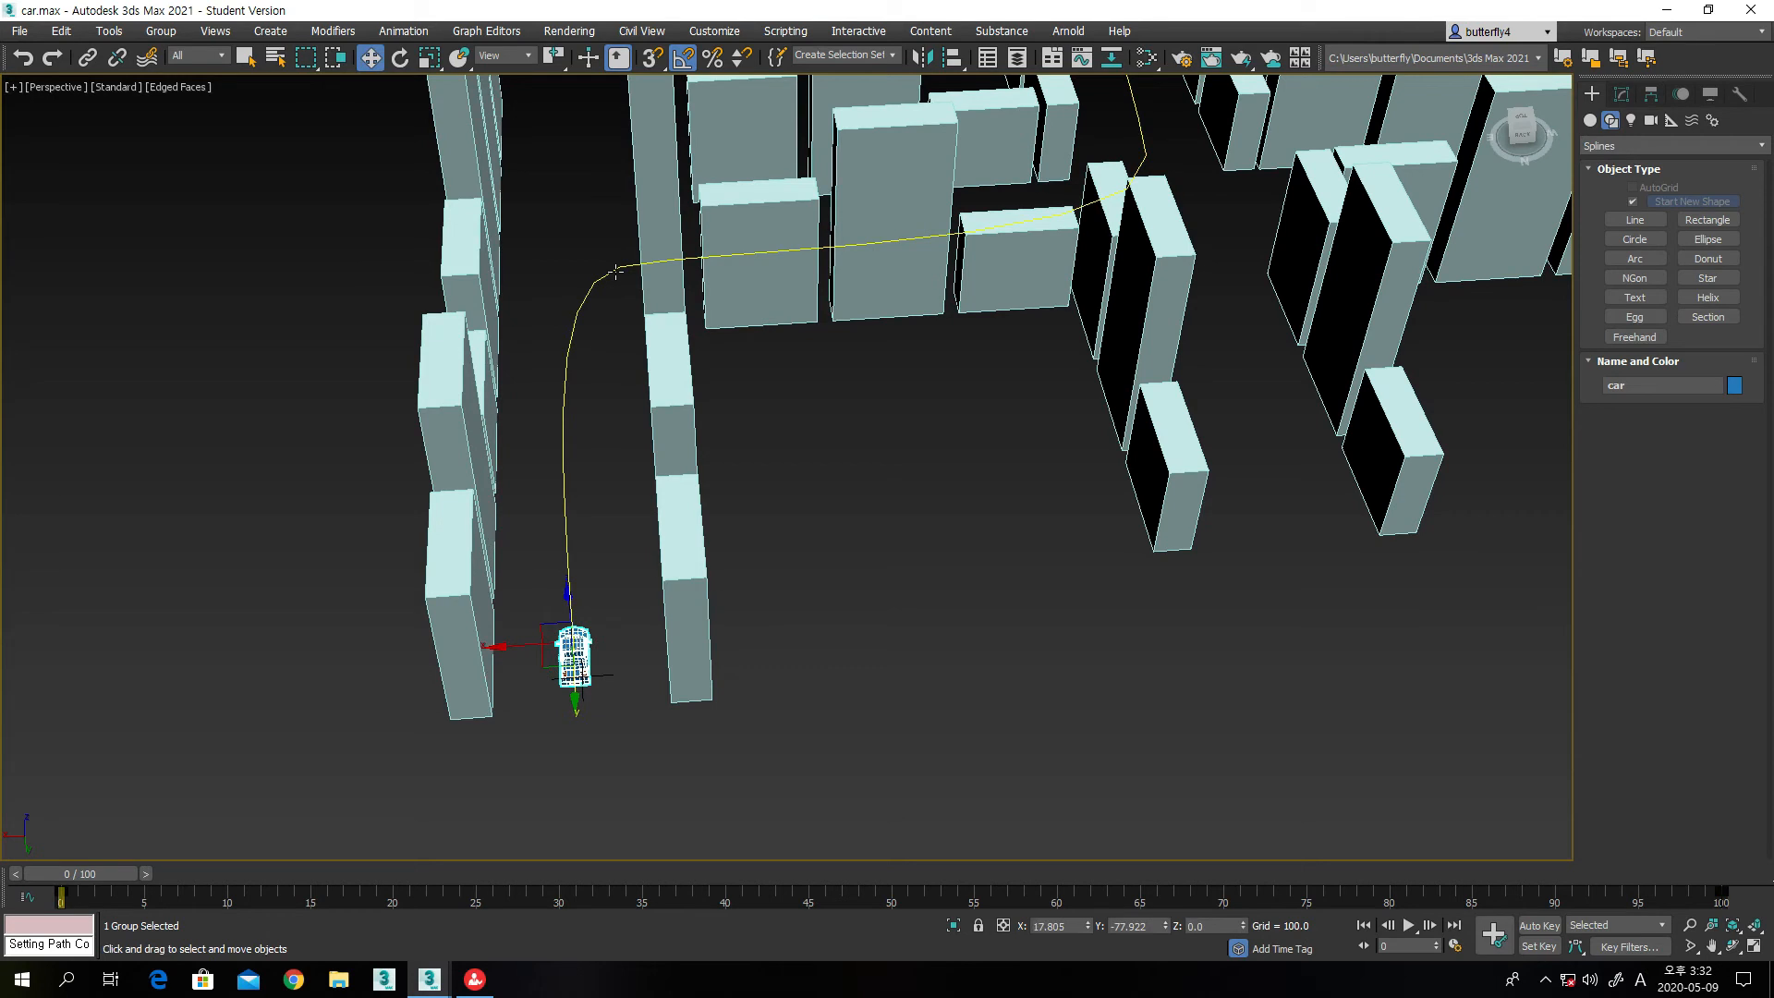
# Scrub the animation to frame 29 and back to frame 28 to check the car's direction at the first bend
pyautogui.moveTo(119, 868); pyautogui.dragTo(595, 822)
pyautogui.press('w')
pyautogui.click(1735, 946)
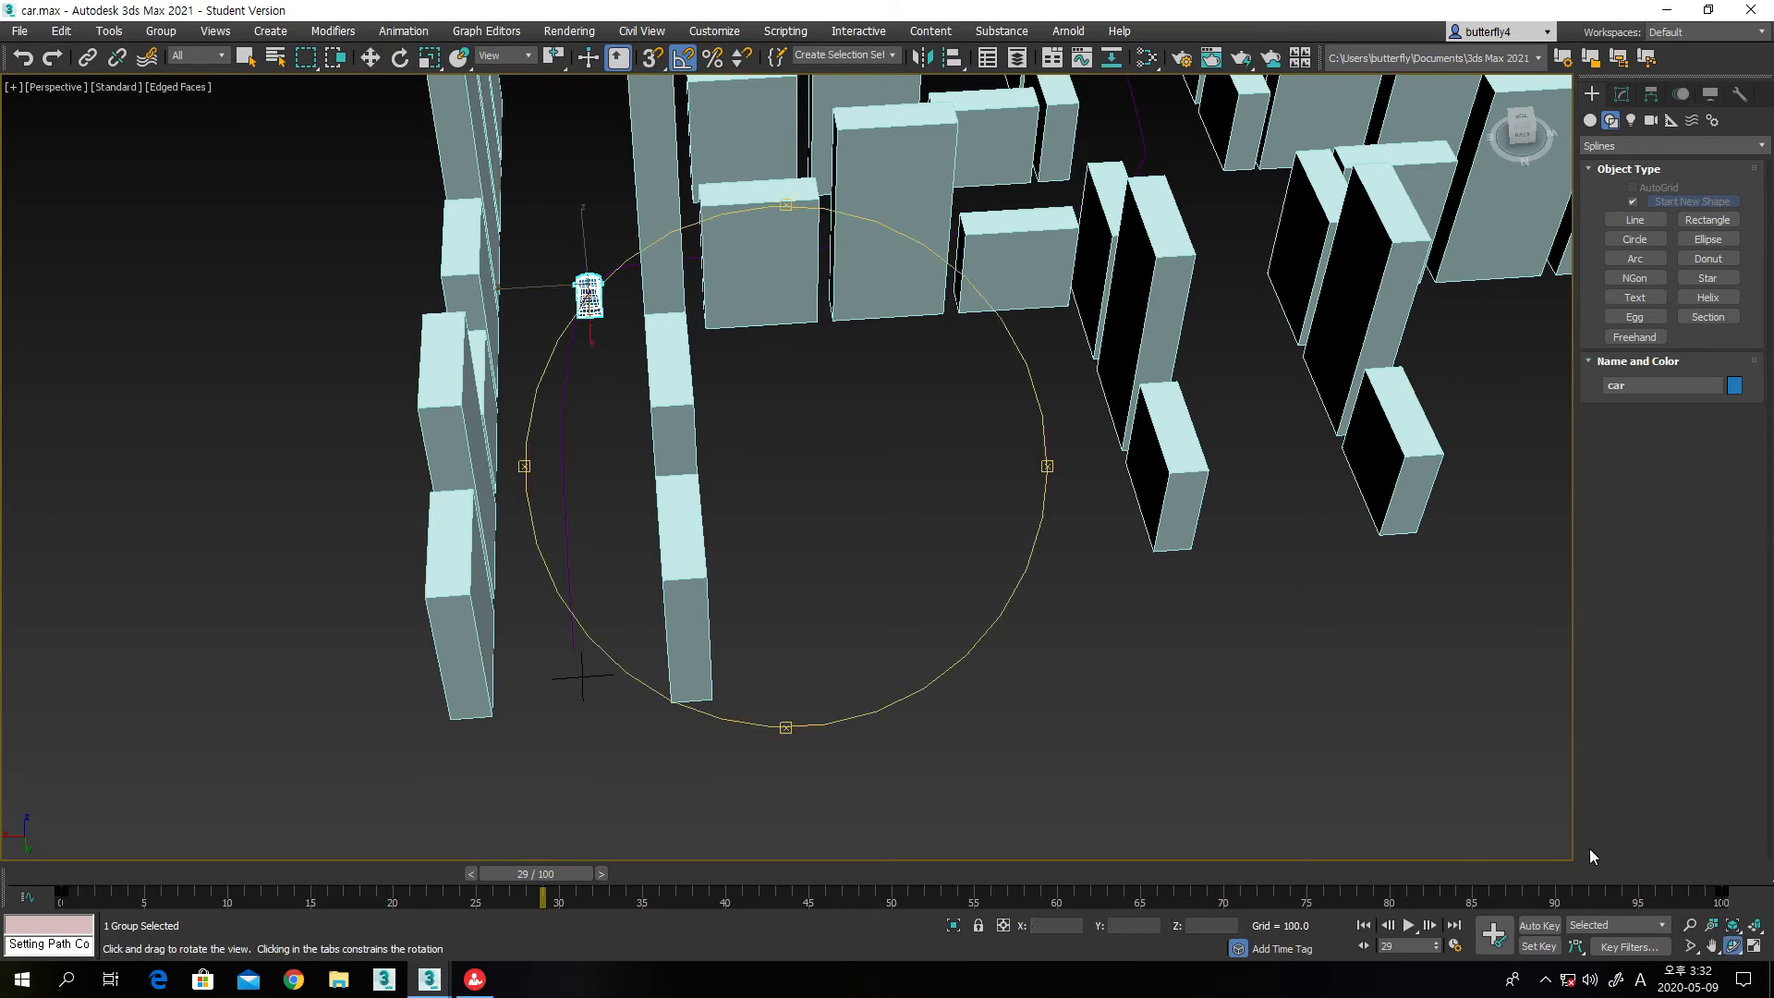
pyautogui.moveTo(1017, 475); pyautogui.dragTo(995, 547)
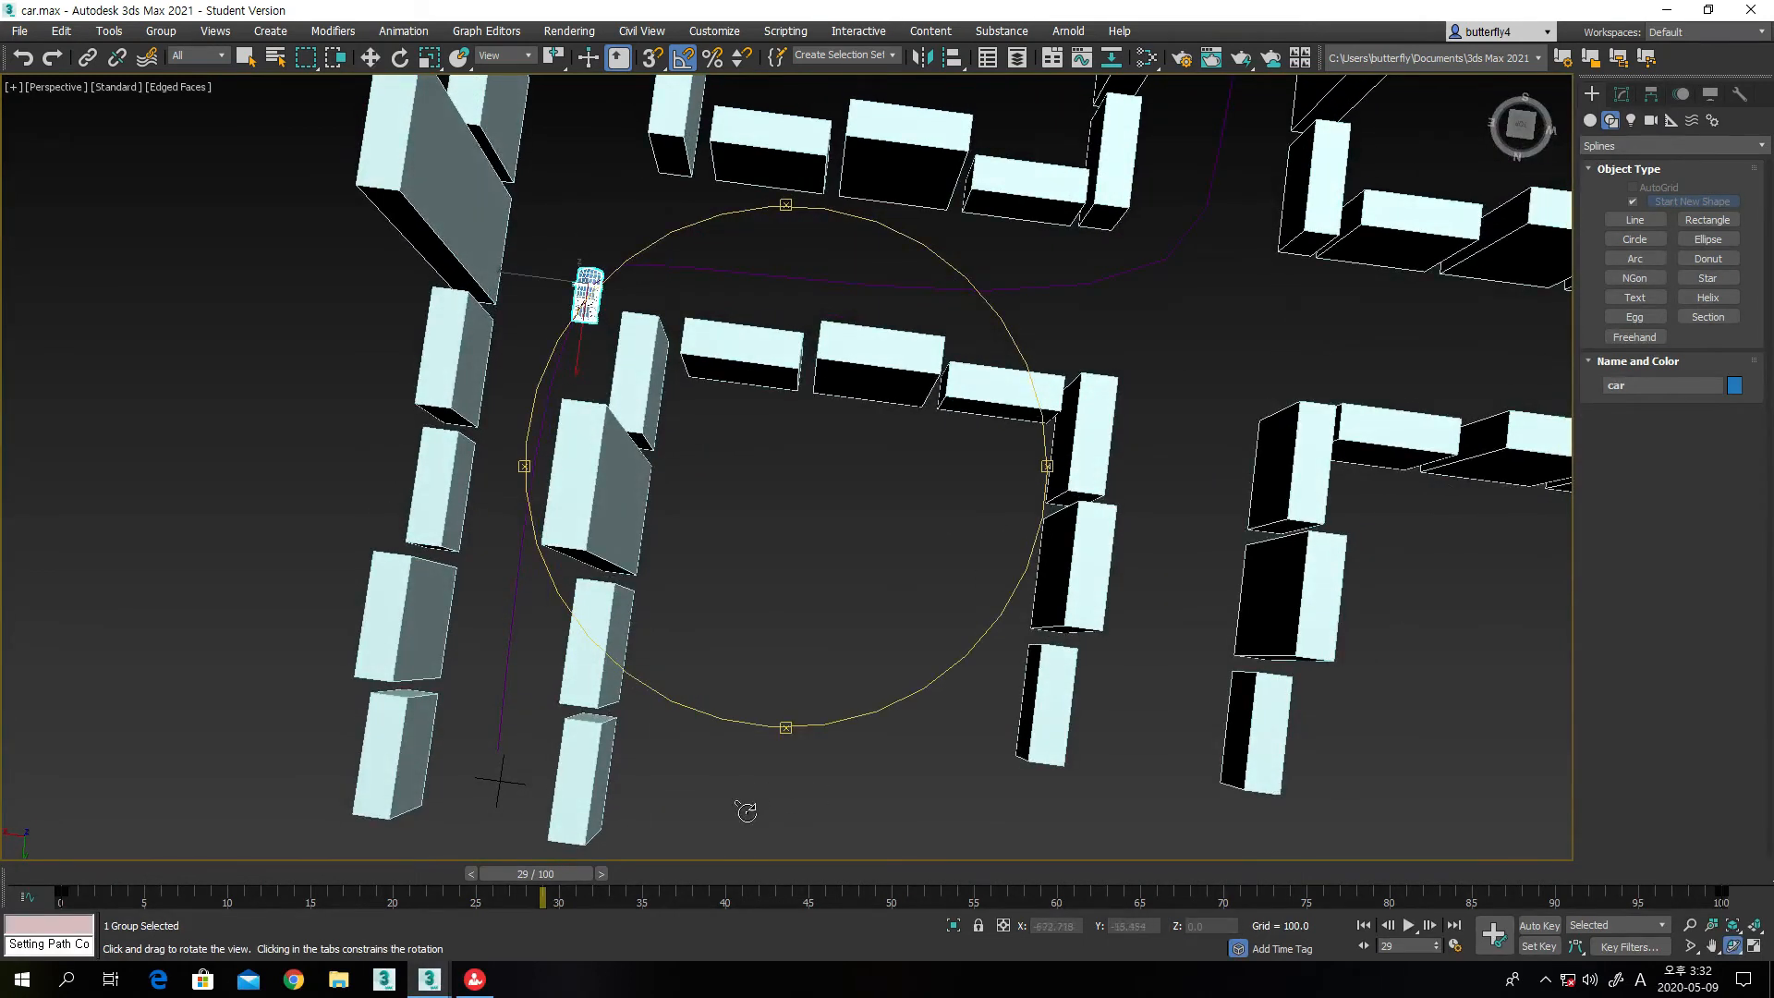
pyautogui.moveTo(535, 874); pyautogui.dragTo(522, 836)
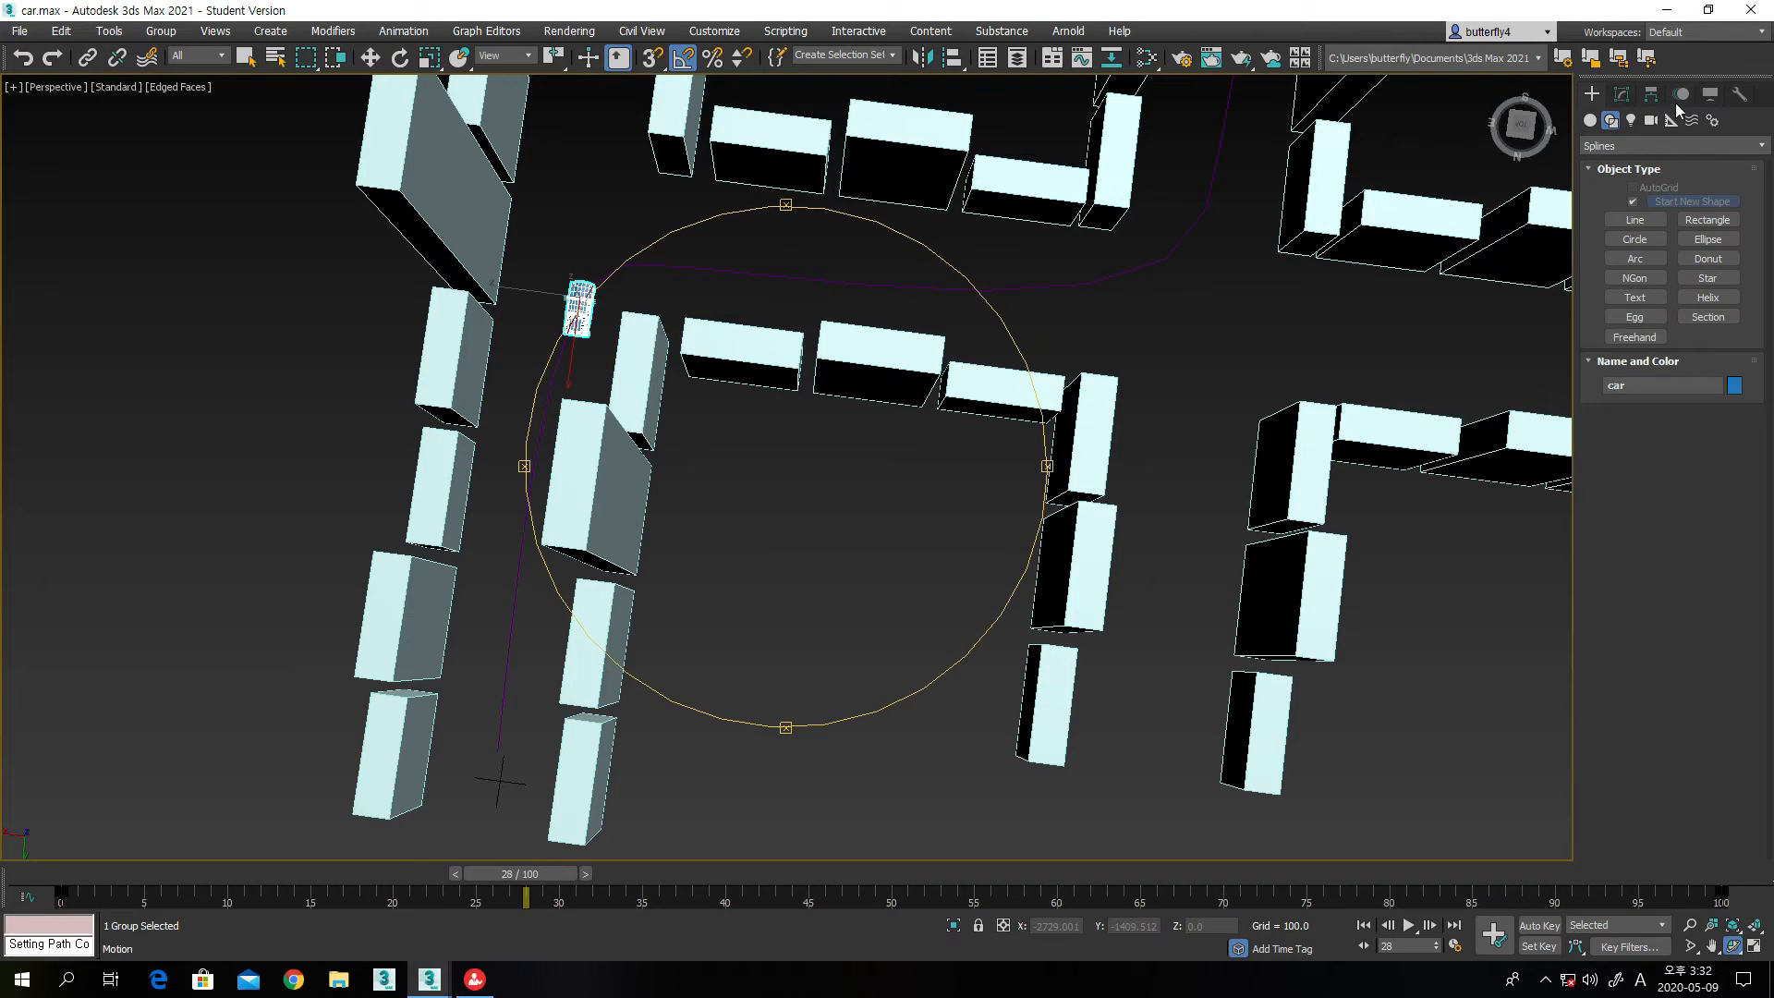
# Turn on Follow in the car's path constraint parameters
pyautogui.click(1682, 100)
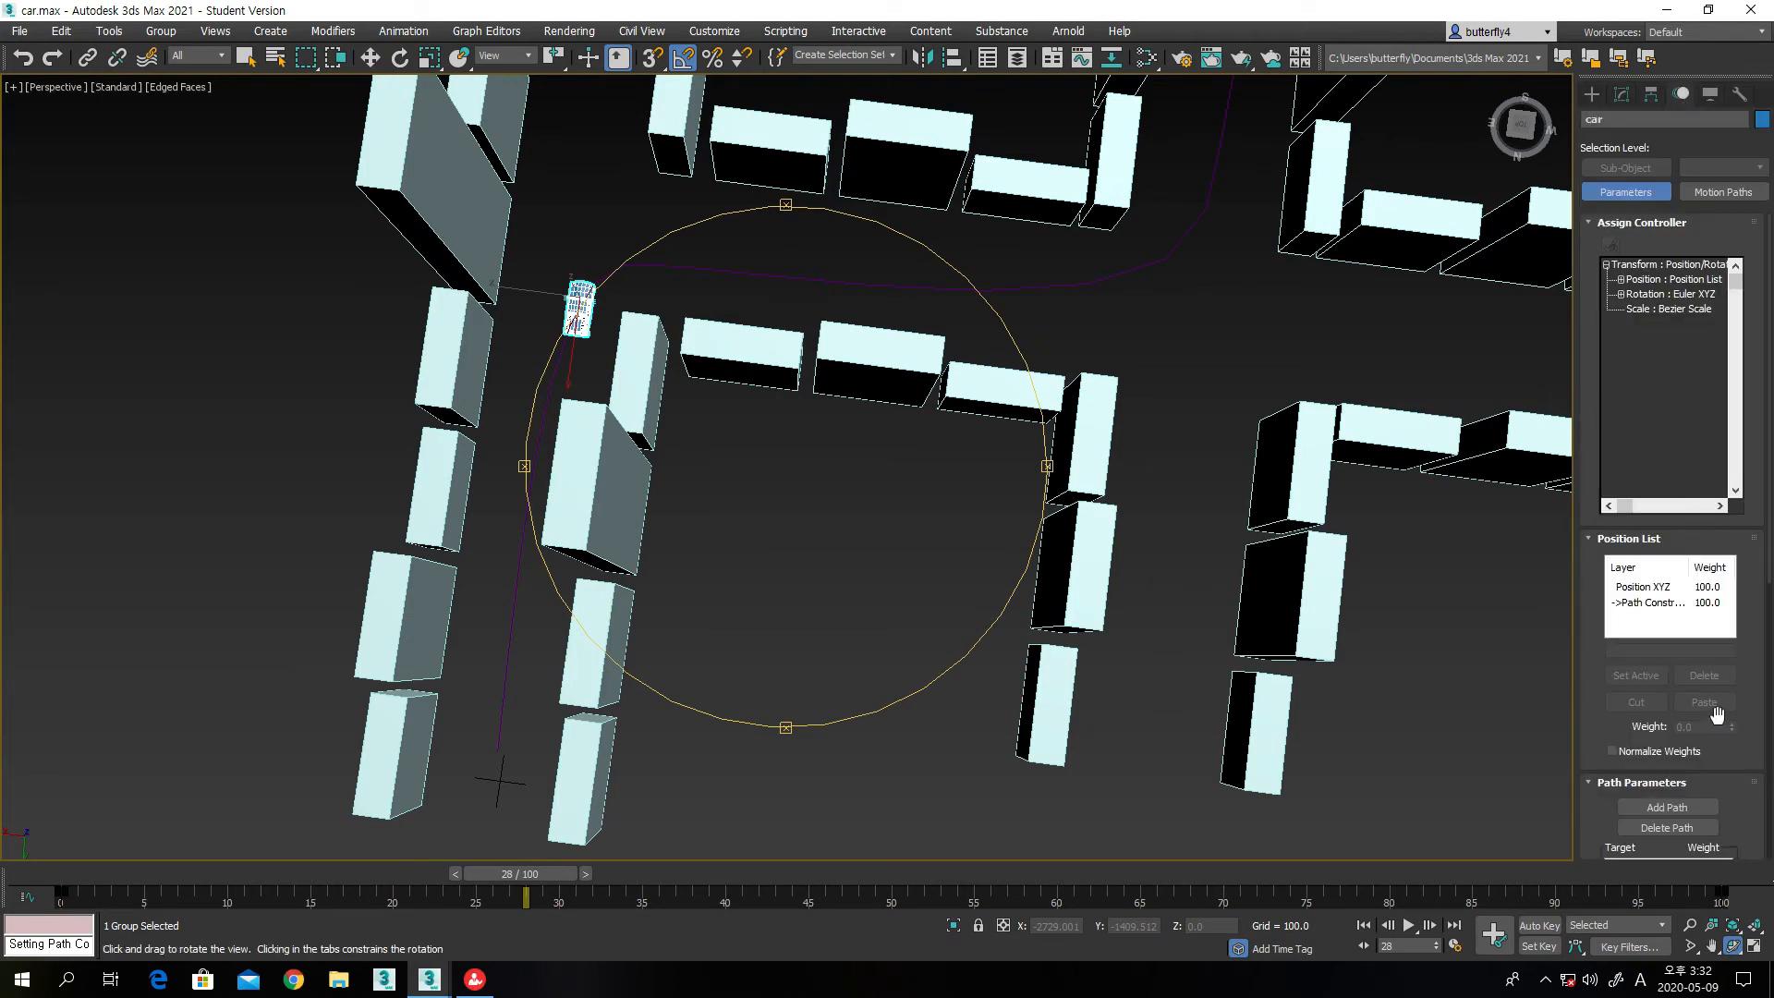
pyautogui.moveTo(1596, 736); pyautogui.dragTo(1596, 676)
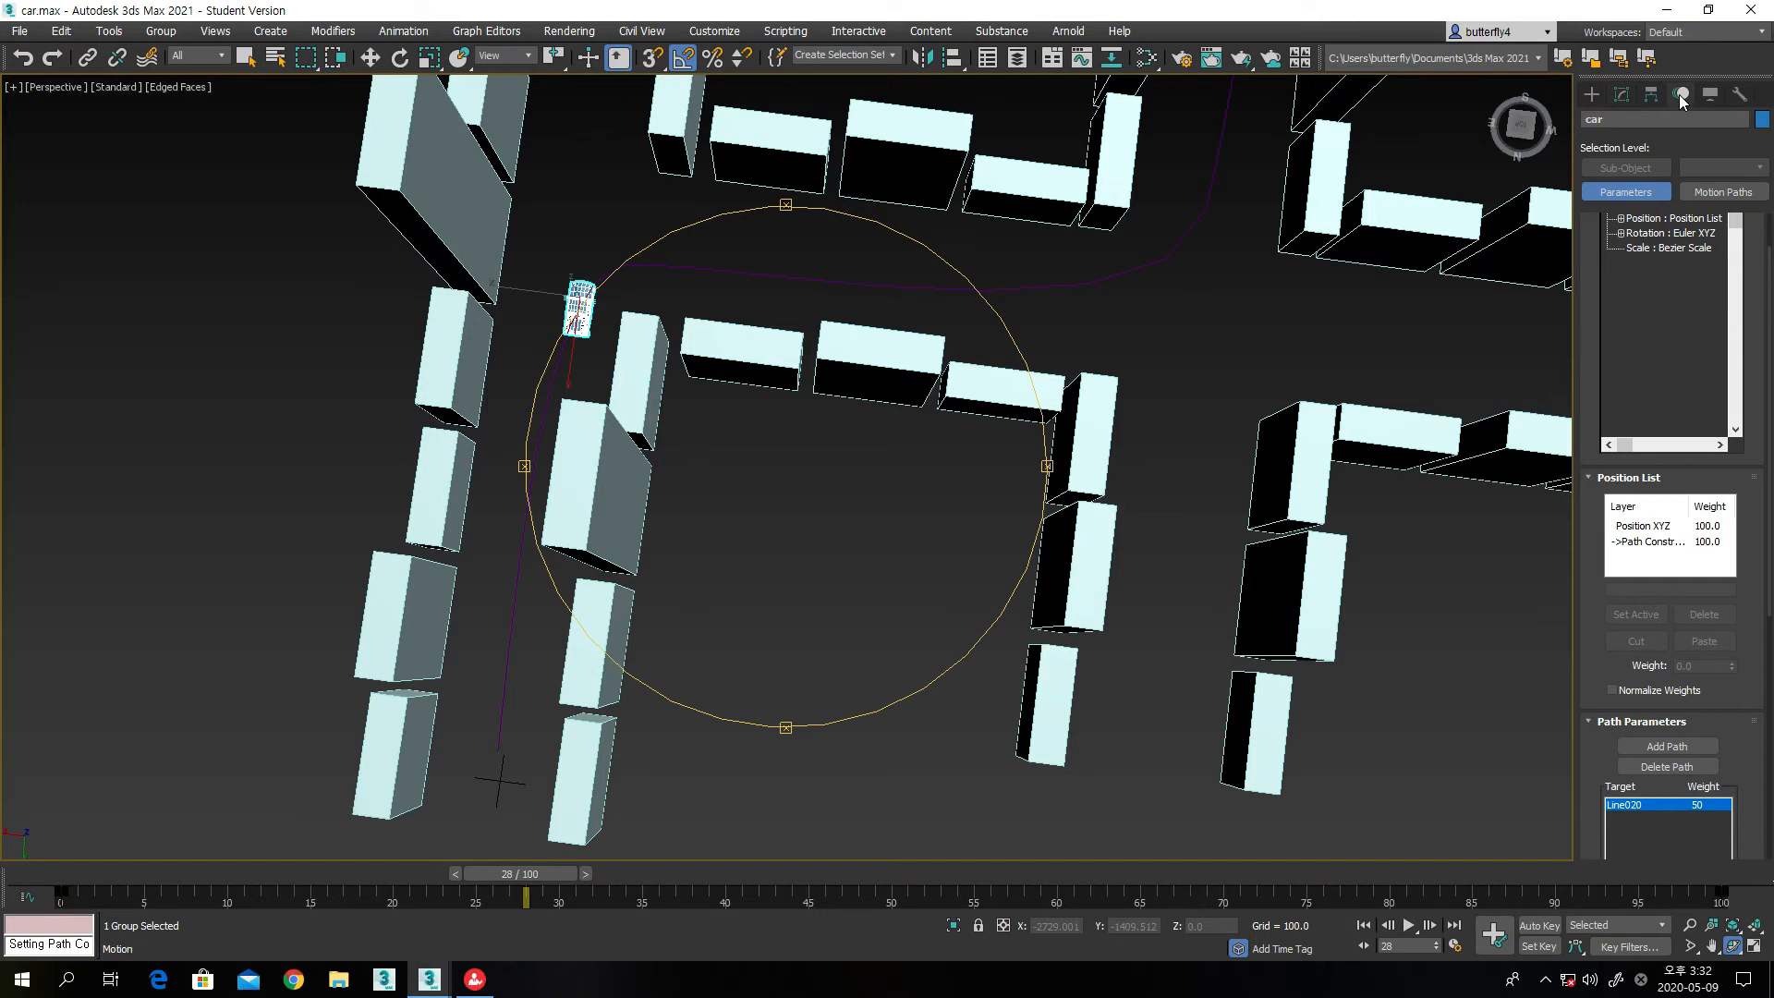
pyautogui.moveTo(1739, 696); pyautogui.dragTo(1694, 264)
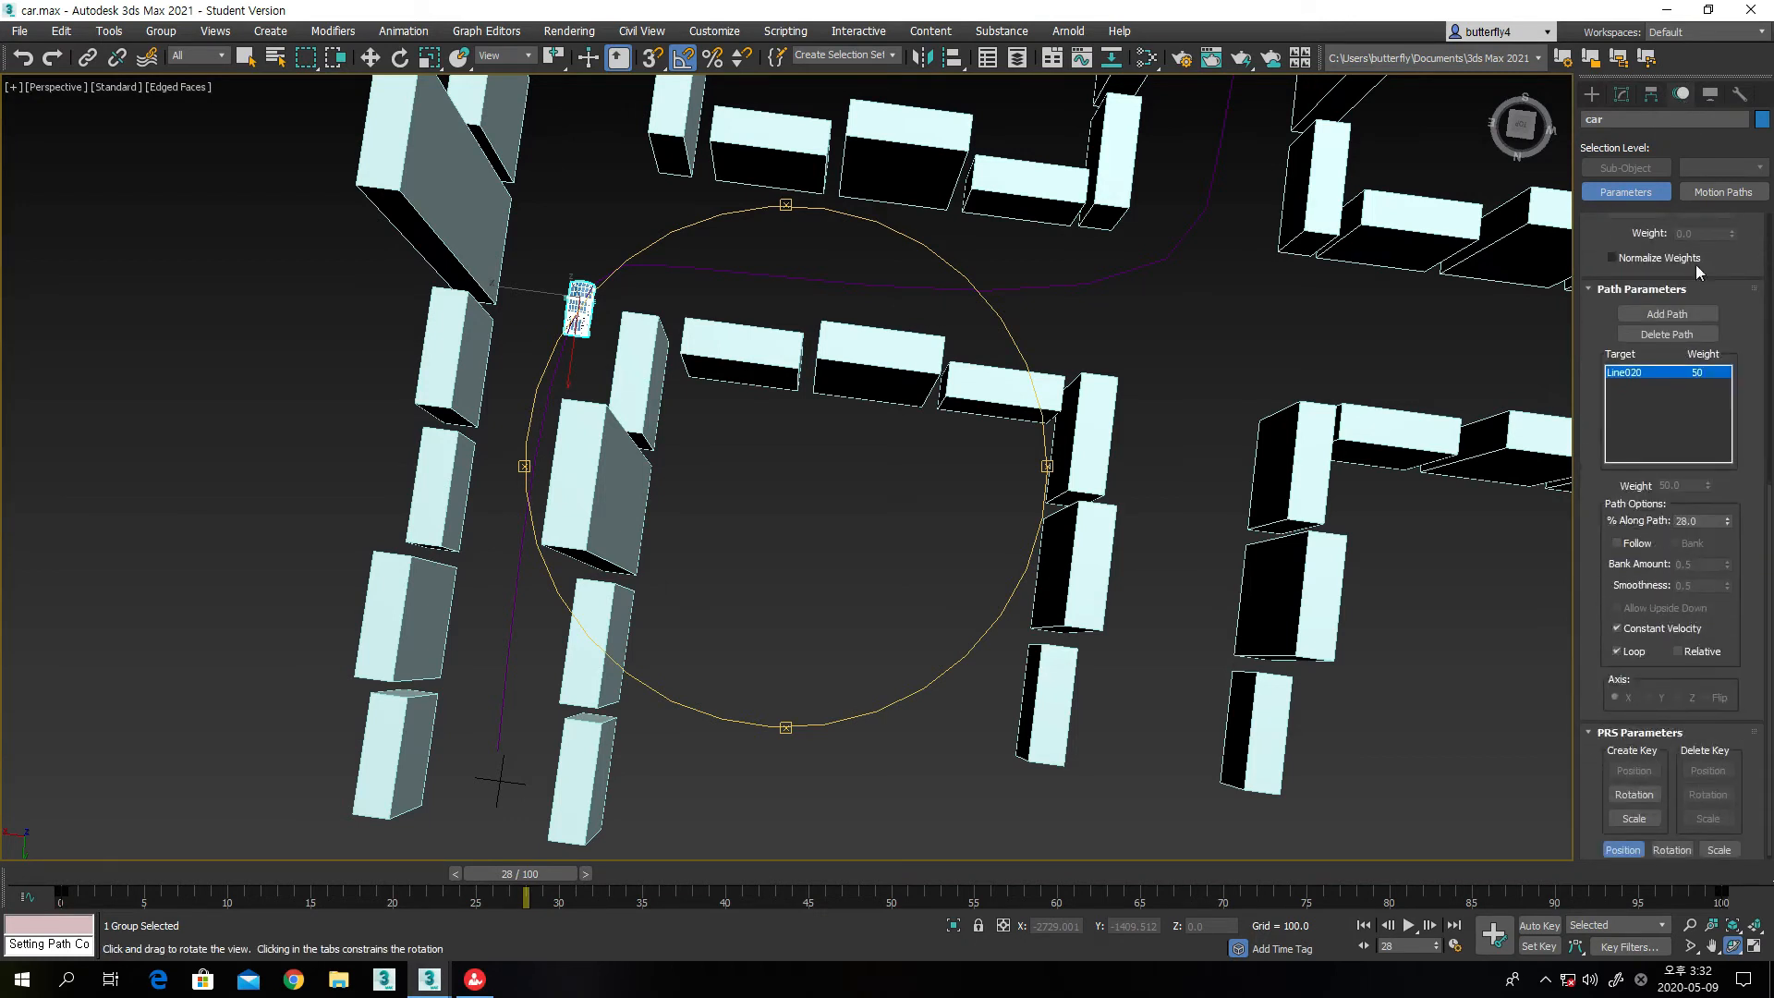
pyautogui.click(1617, 543)
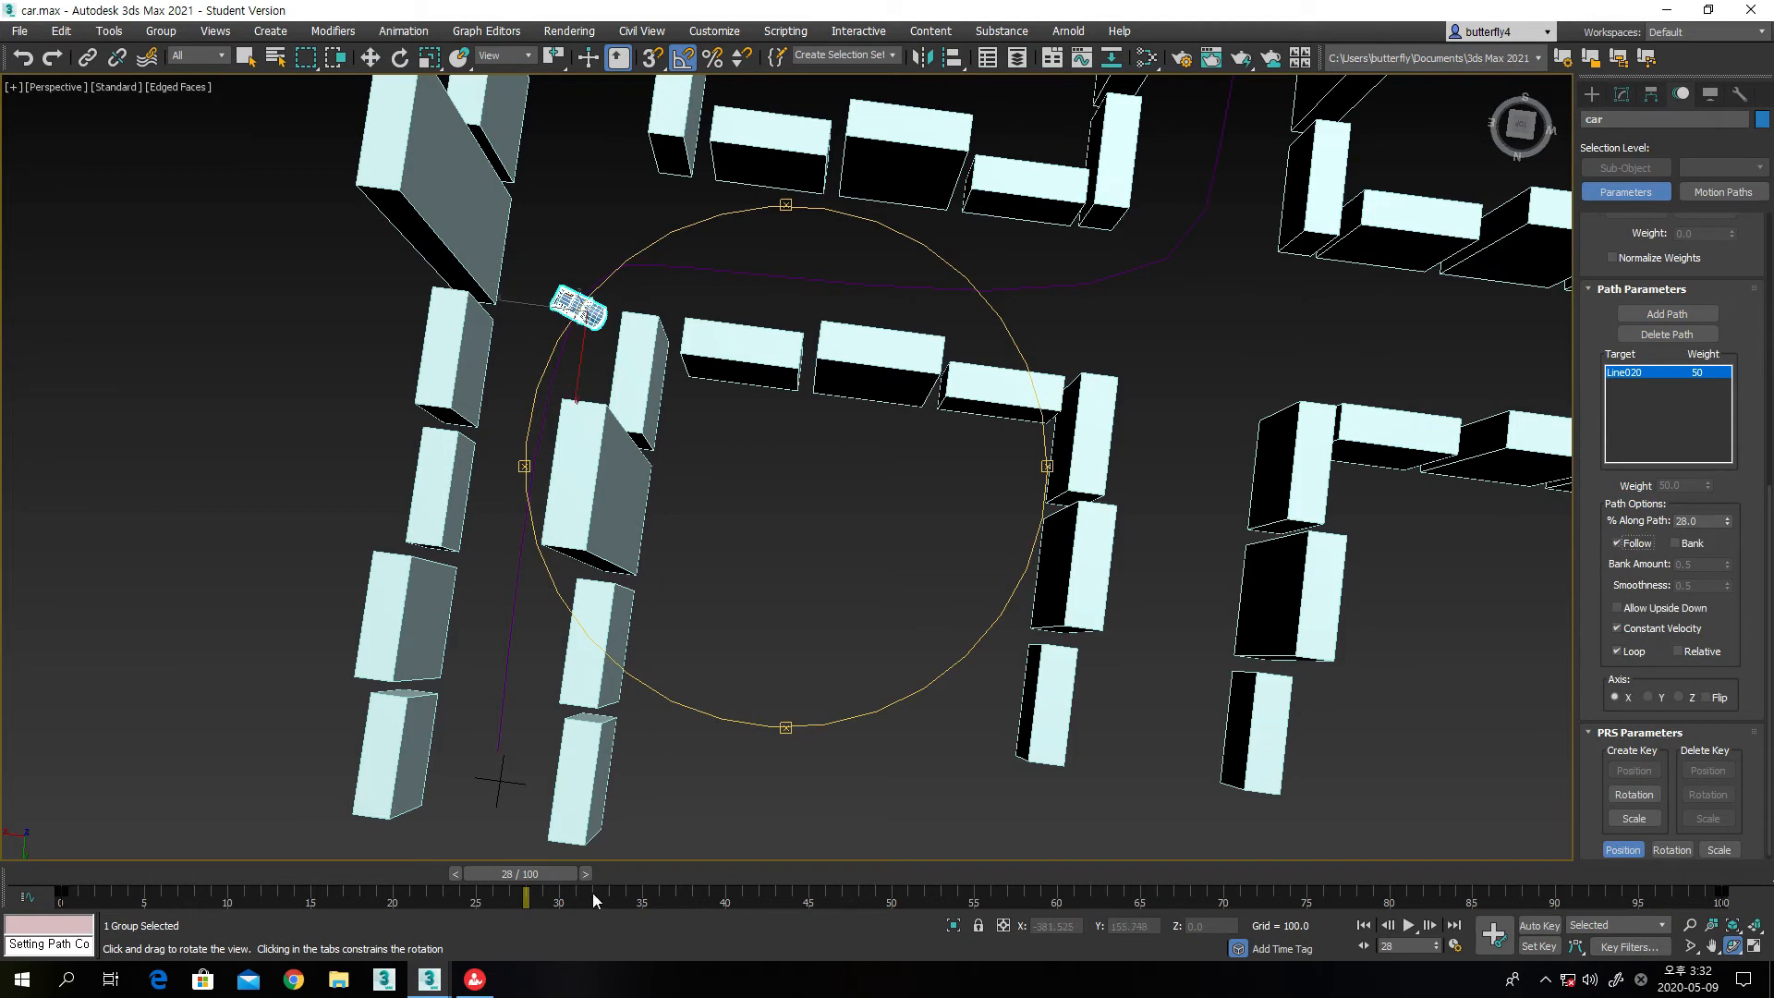
# Return the animation to frame 0 and set the path constraint's axis to Y with Flip enabled
pyautogui.moveTo(556, 874); pyautogui.dragTo(113, 872)
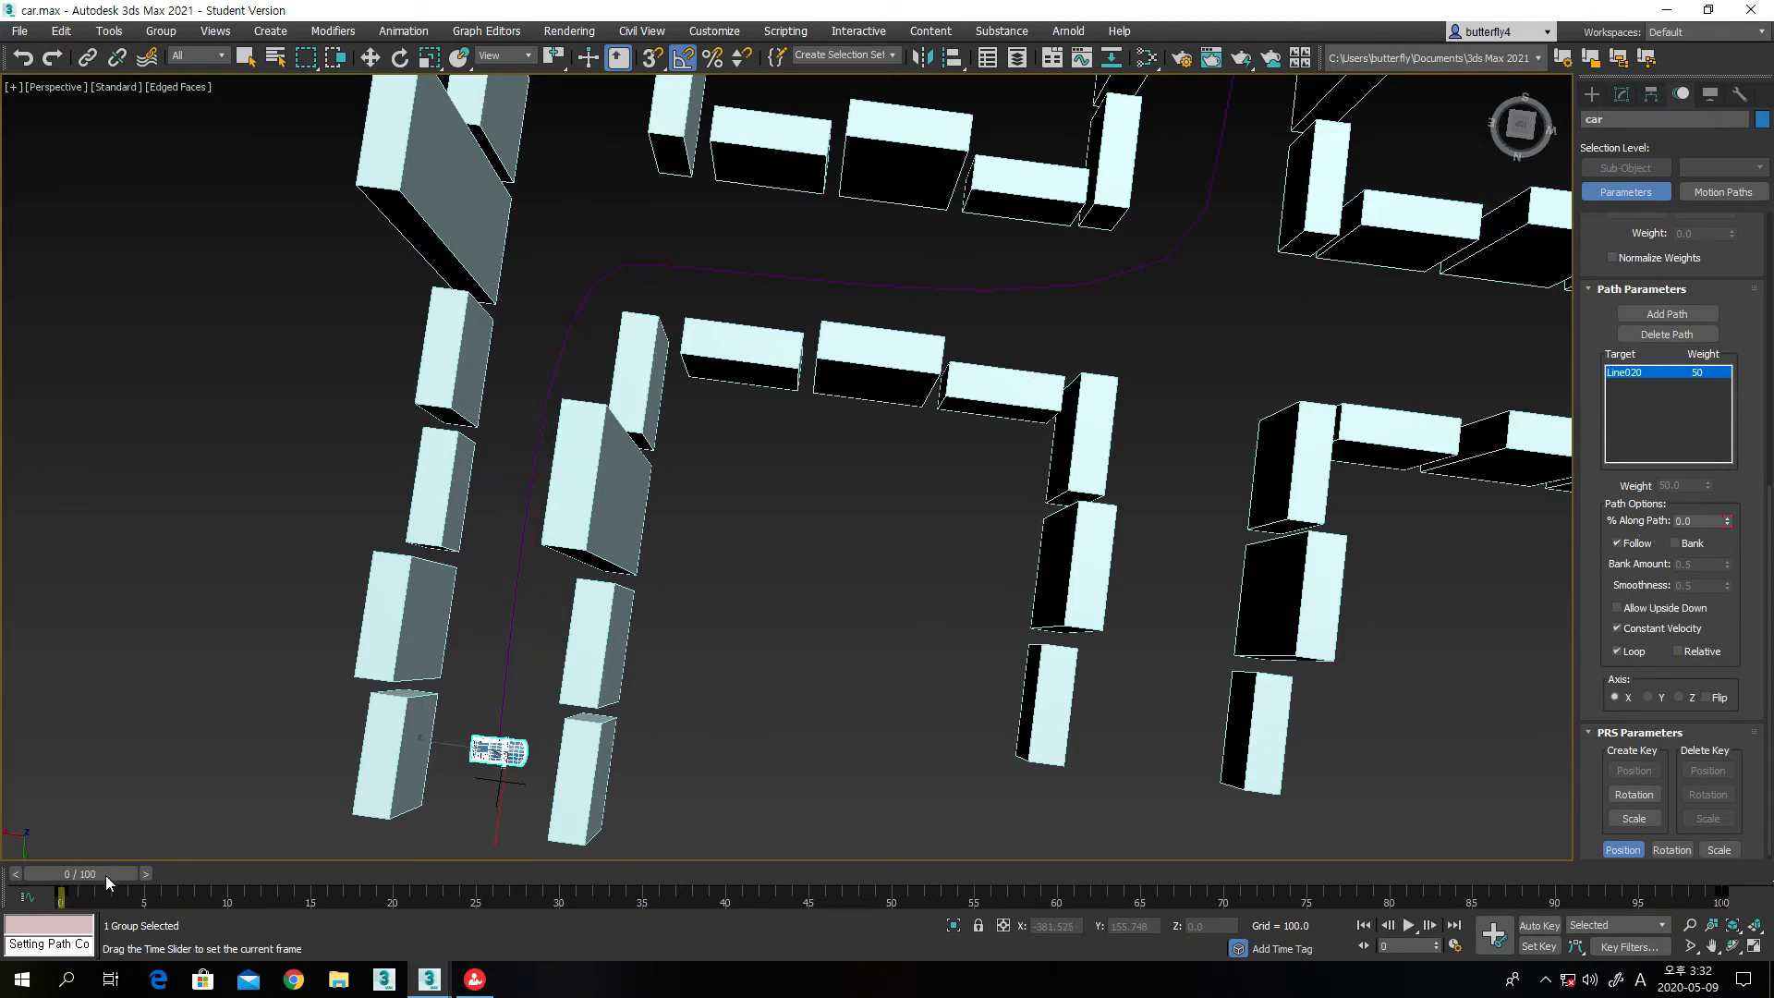
pyautogui.hotkey('ctrl', 'r')
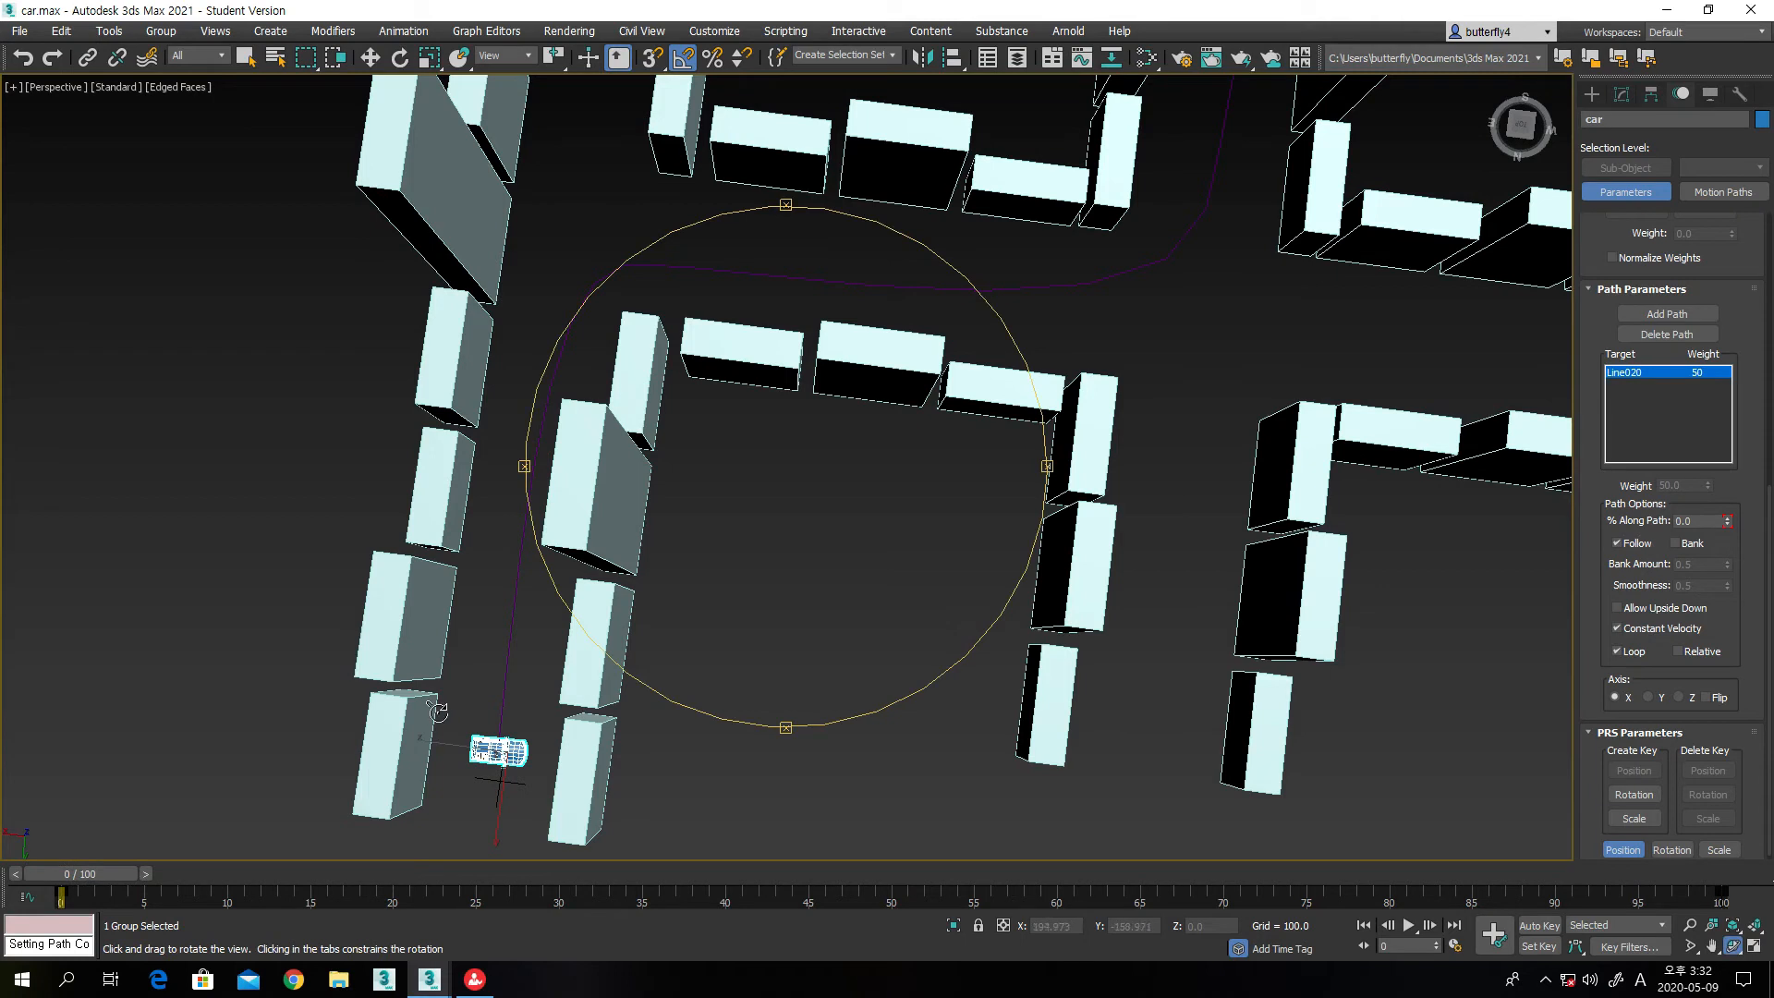
pyautogui.moveTo(742, 629); pyautogui.dragTo(768, 509)
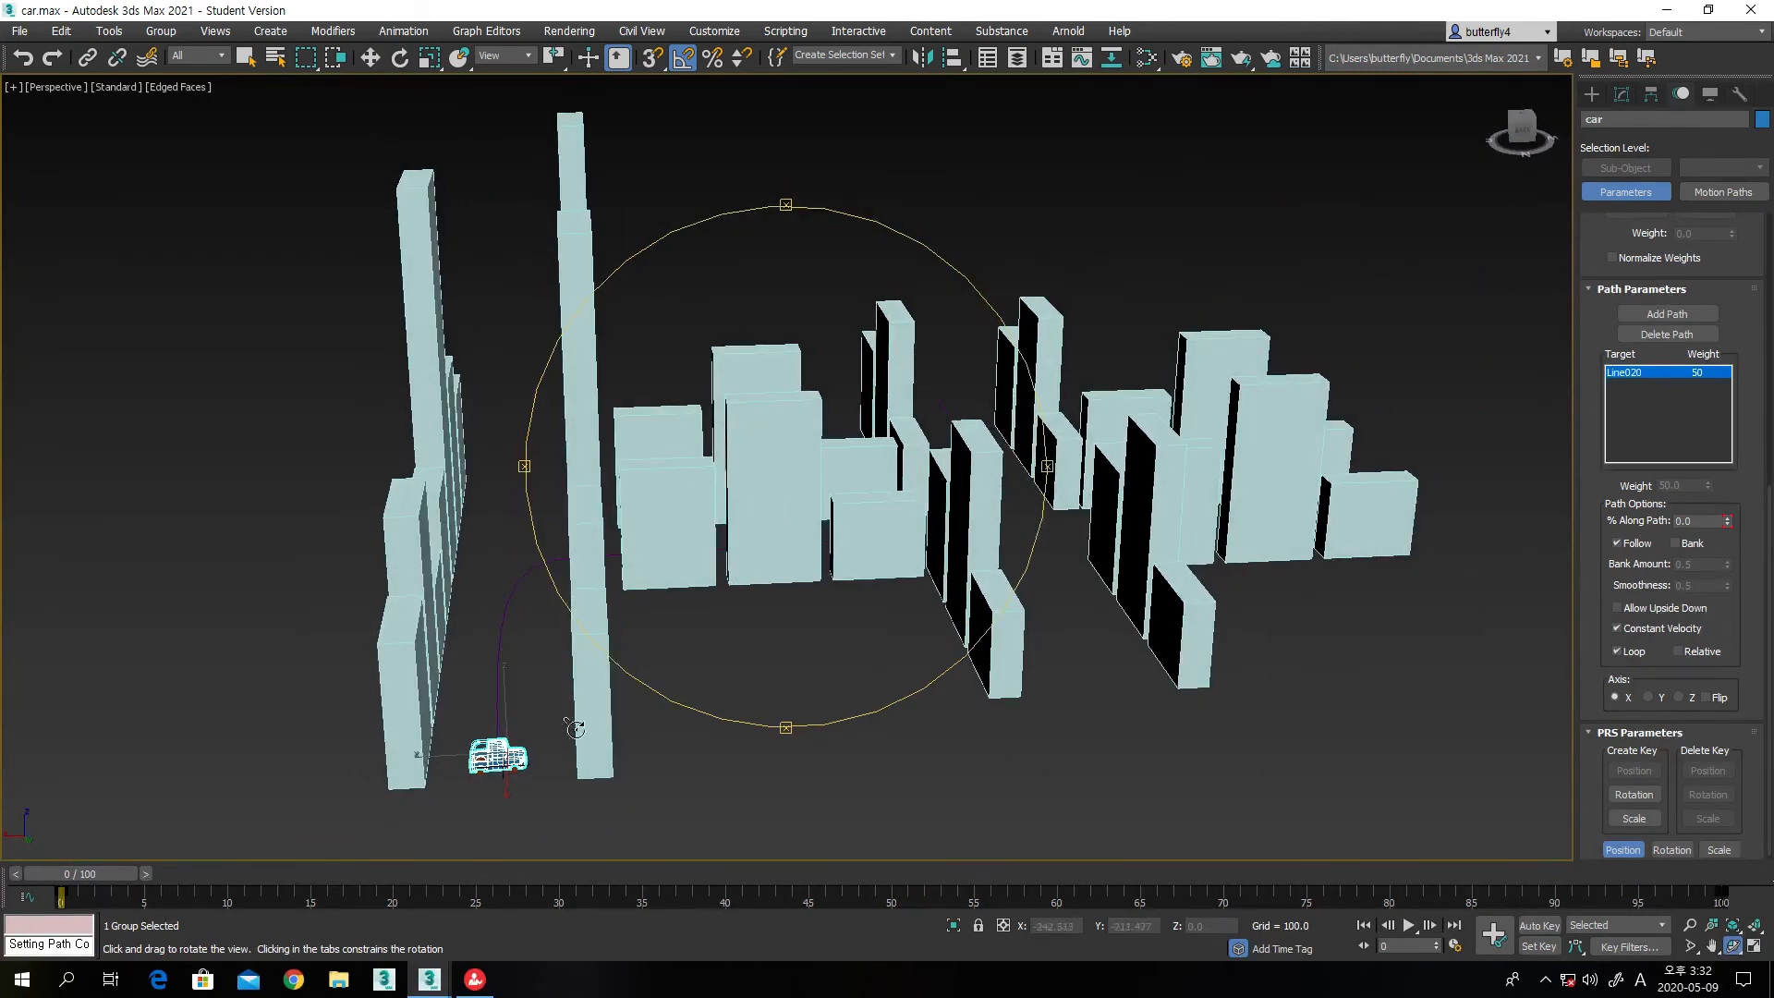
pyautogui.scroll(5, 535, 591)
pyautogui.scroll(2, 836, 684)
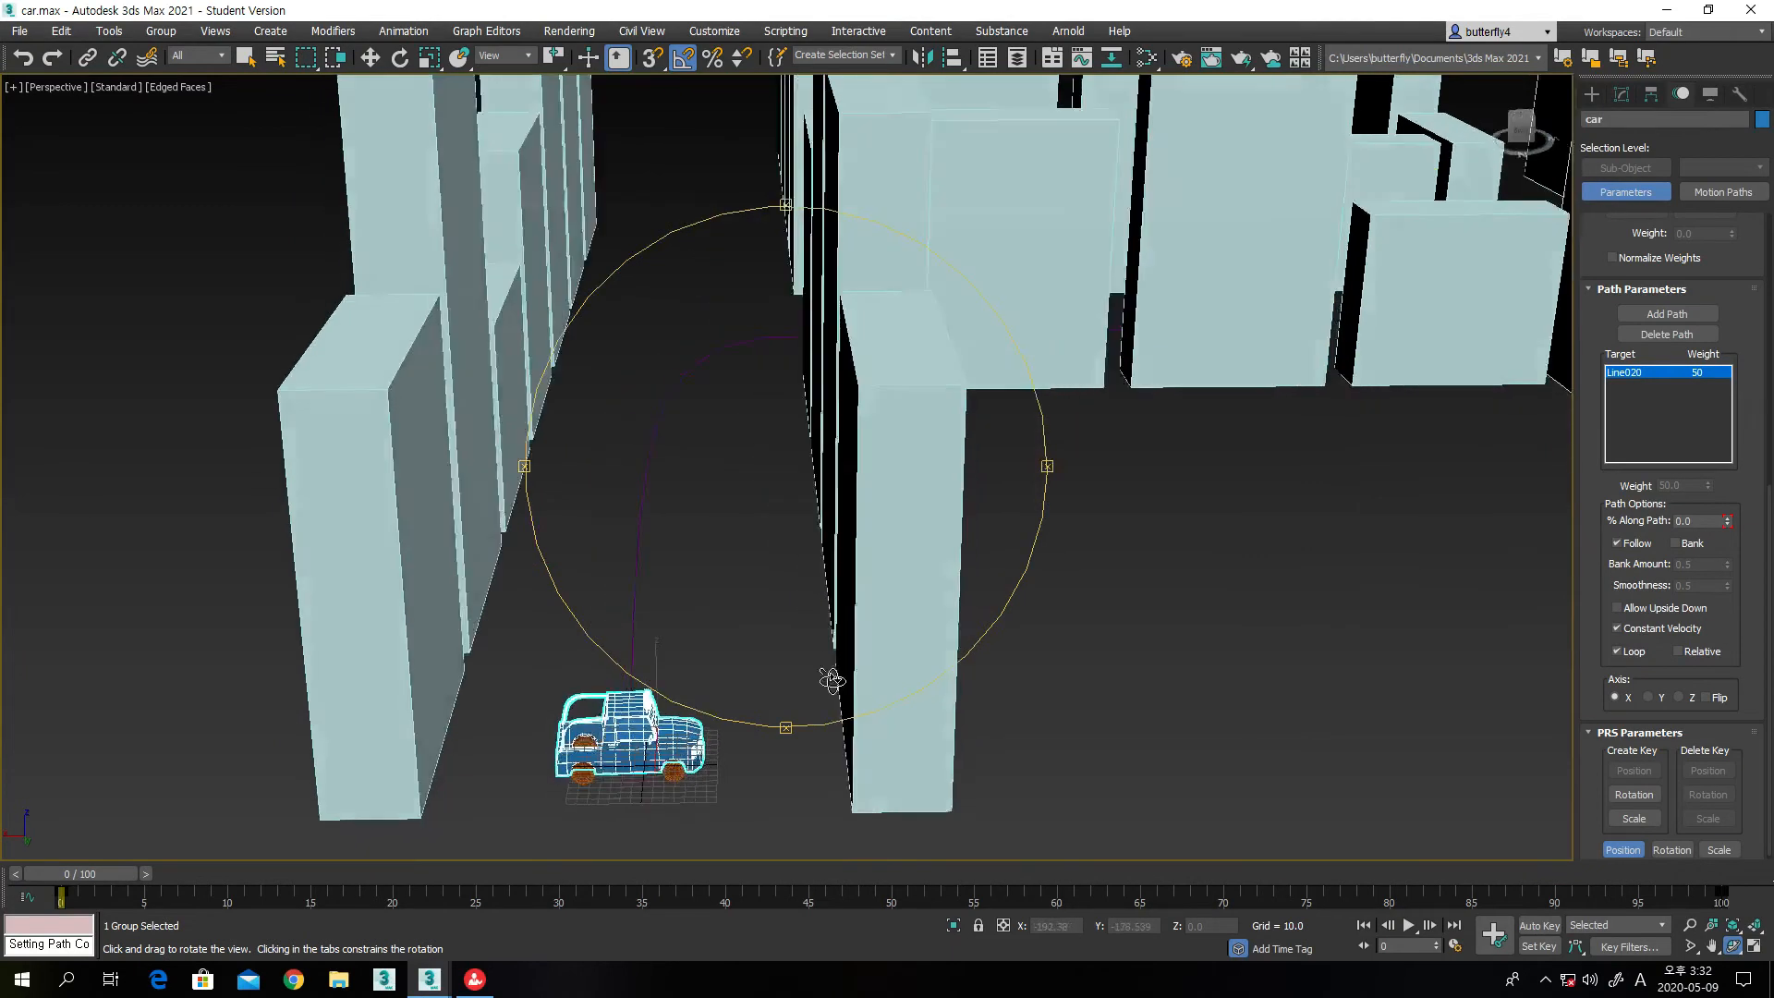
pyautogui.moveTo(825, 691); pyautogui.dragTo(822, 700)
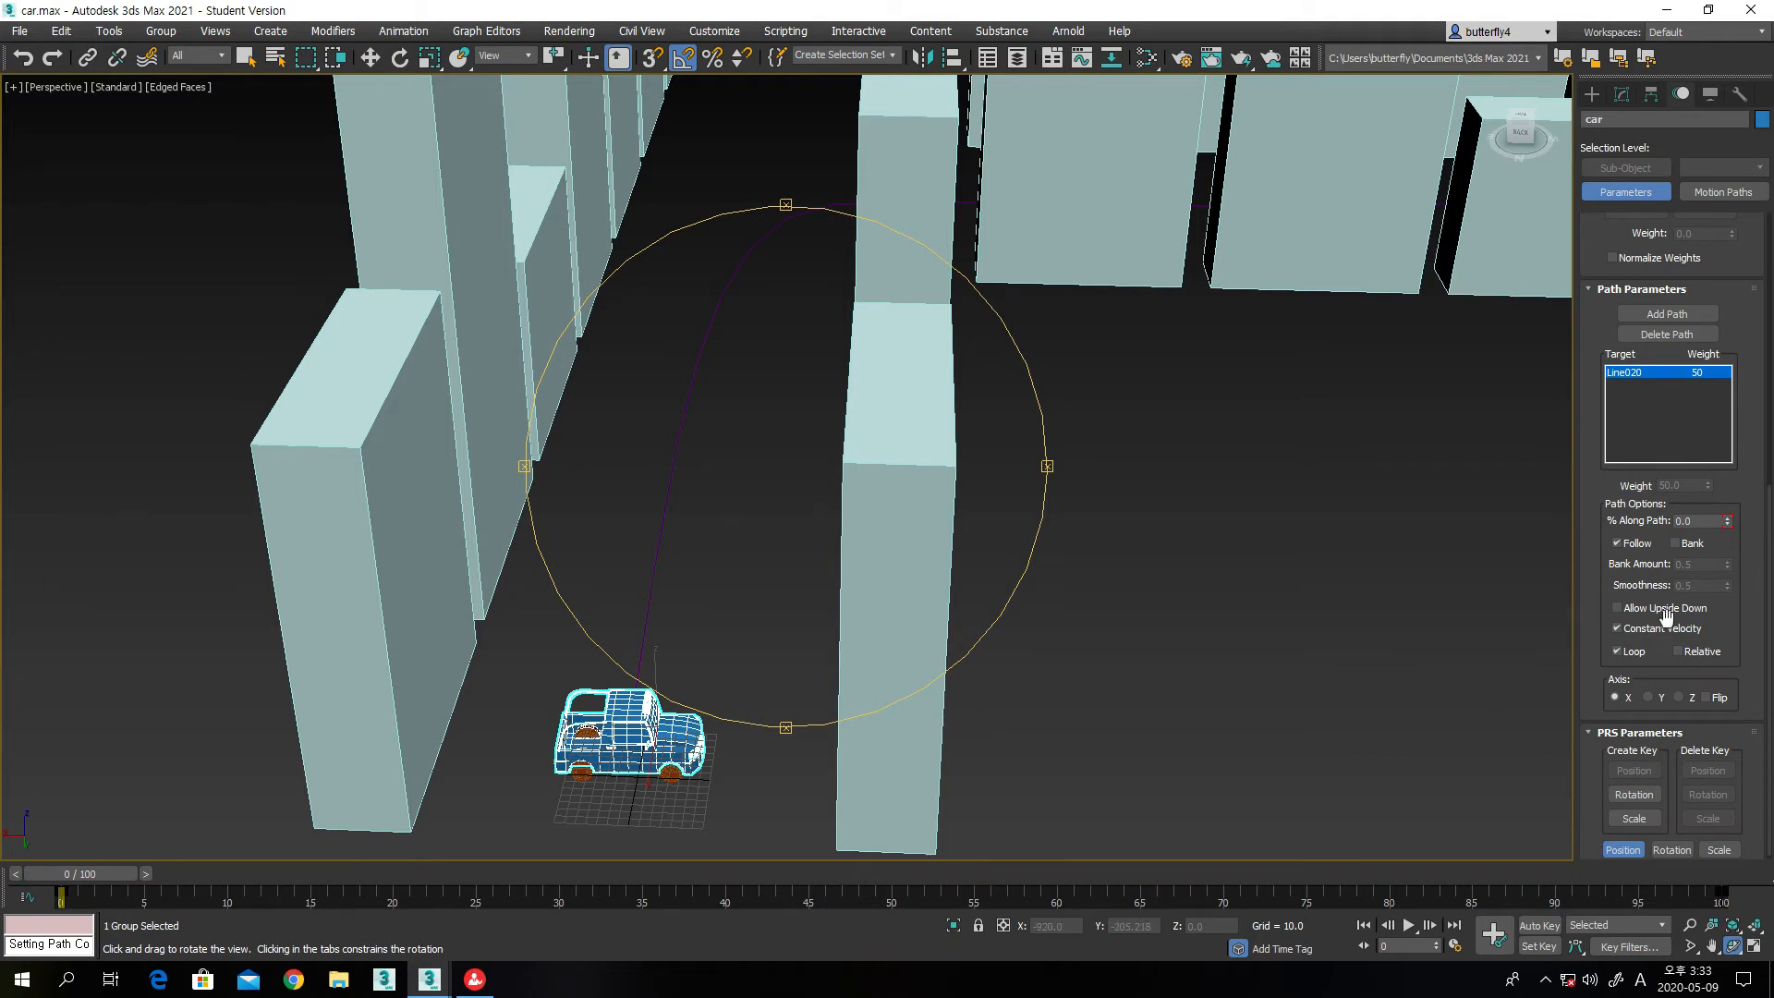
pyautogui.click(1651, 697)
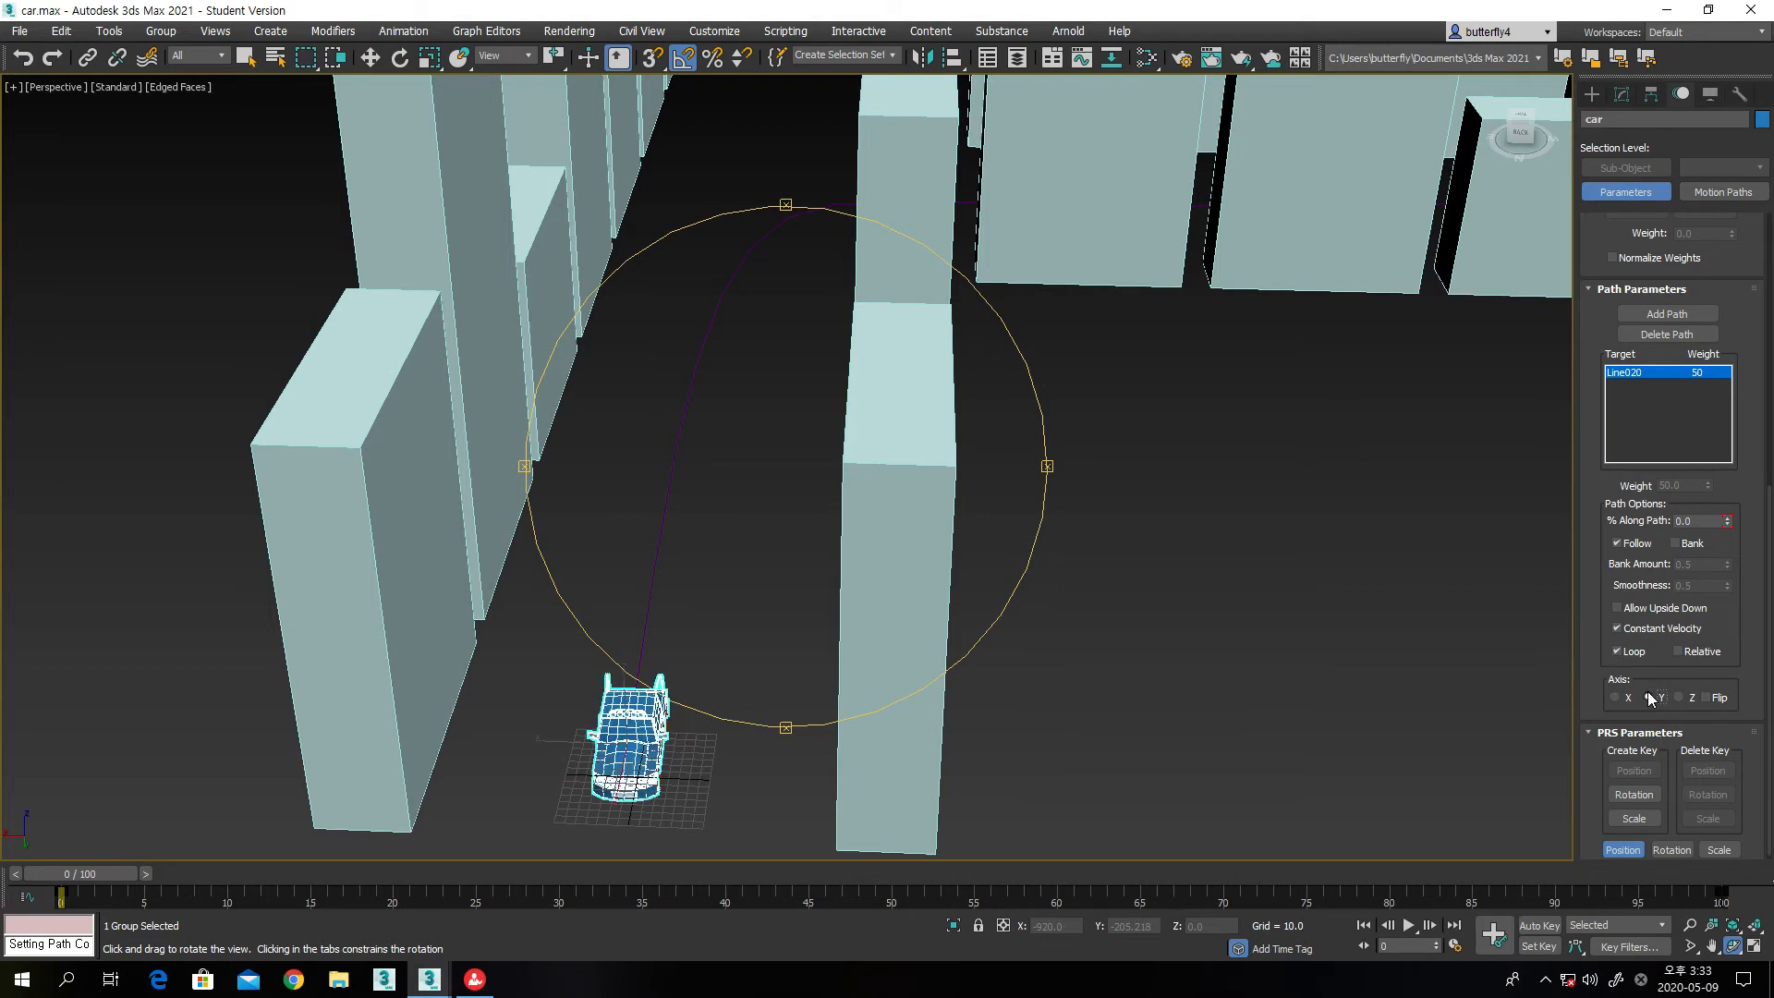
pyautogui.moveTo(1035, 525); pyautogui.dragTo(1009, 489)
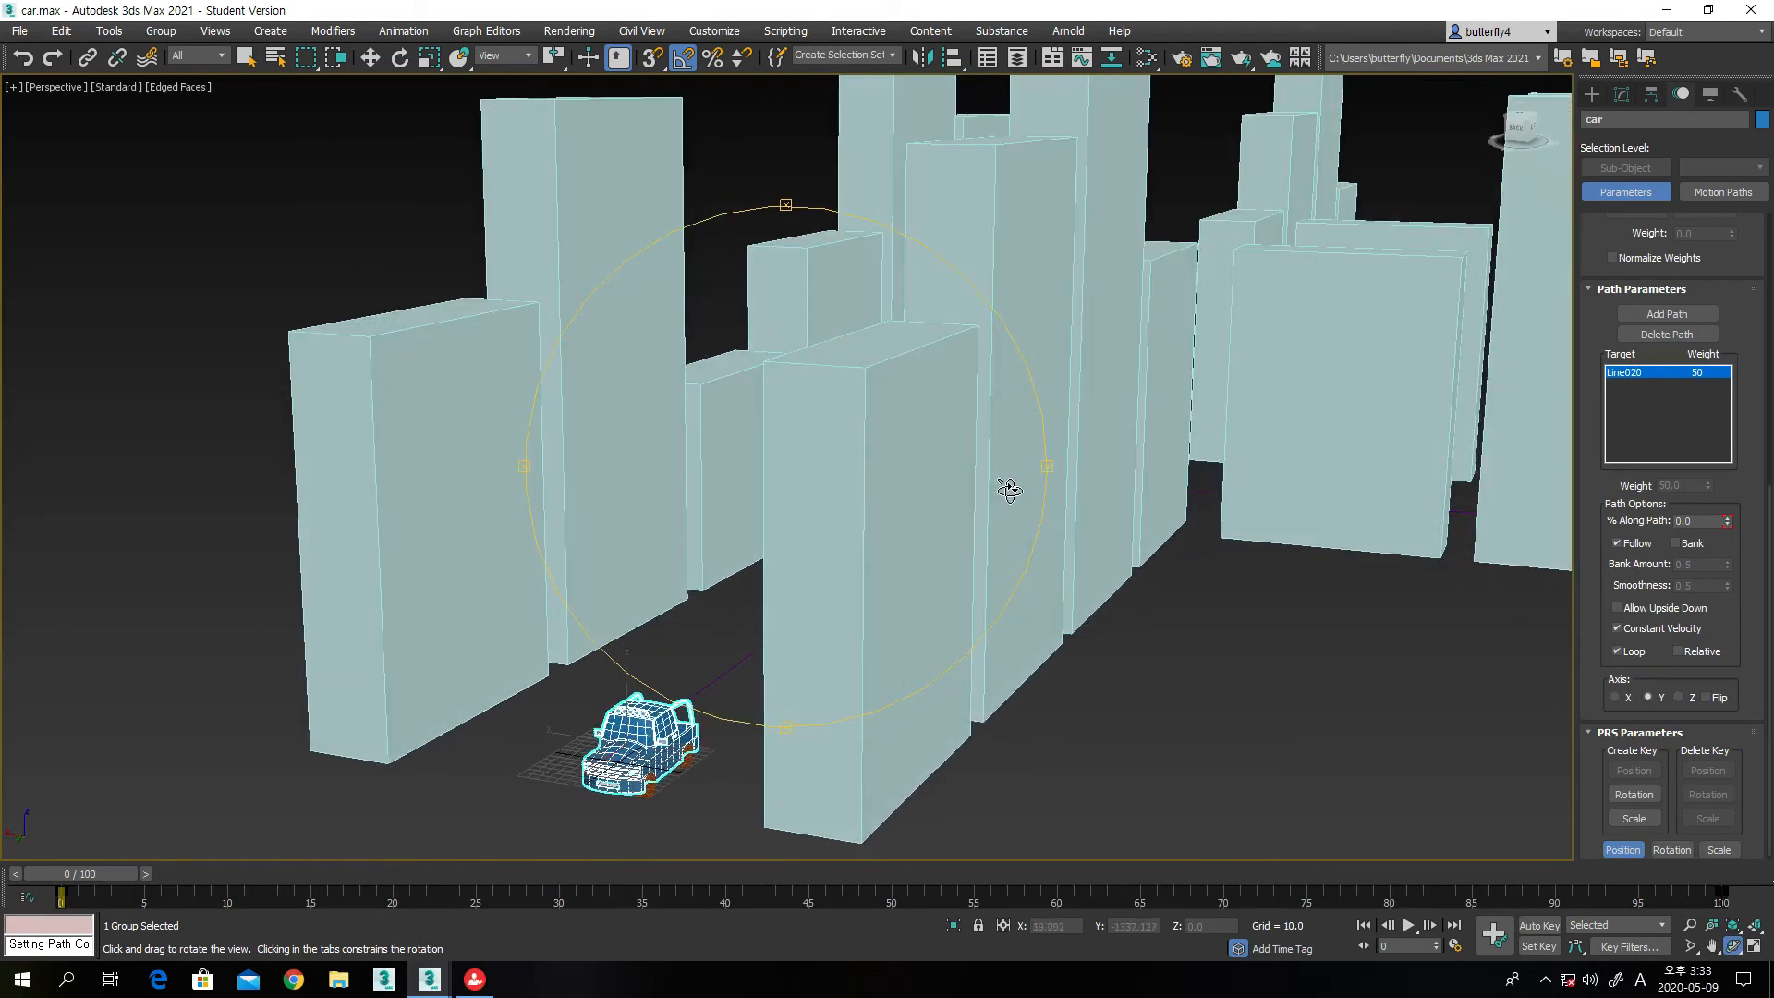
pyautogui.click(1706, 698)
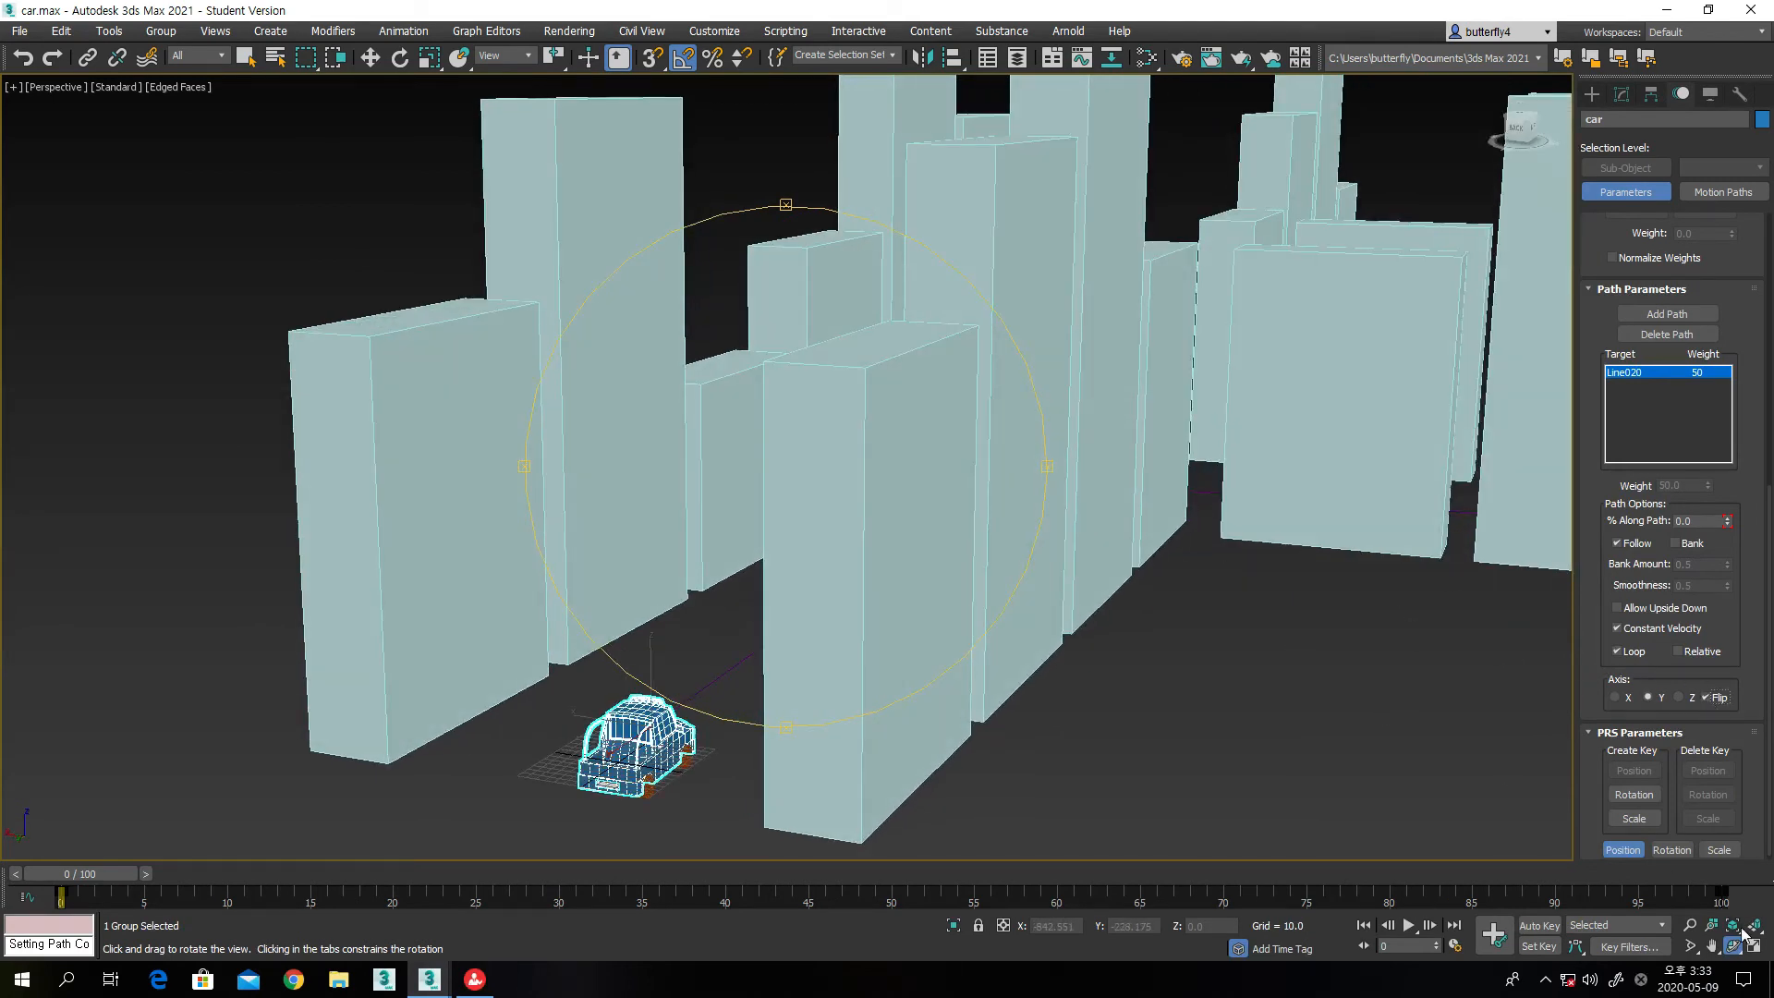
# Scrub the animation to frames 25 and 35 to check the car's orientation through the first bend
pyautogui.moveTo(918, 518); pyautogui.dragTo(966, 578)
pyautogui.moveTo(70, 889); pyautogui.dragTo(491, 789)
pyautogui.hotkey('ctrl', 'r')
pyautogui.moveTo(683, 610); pyautogui.dragTo(1034, 545)
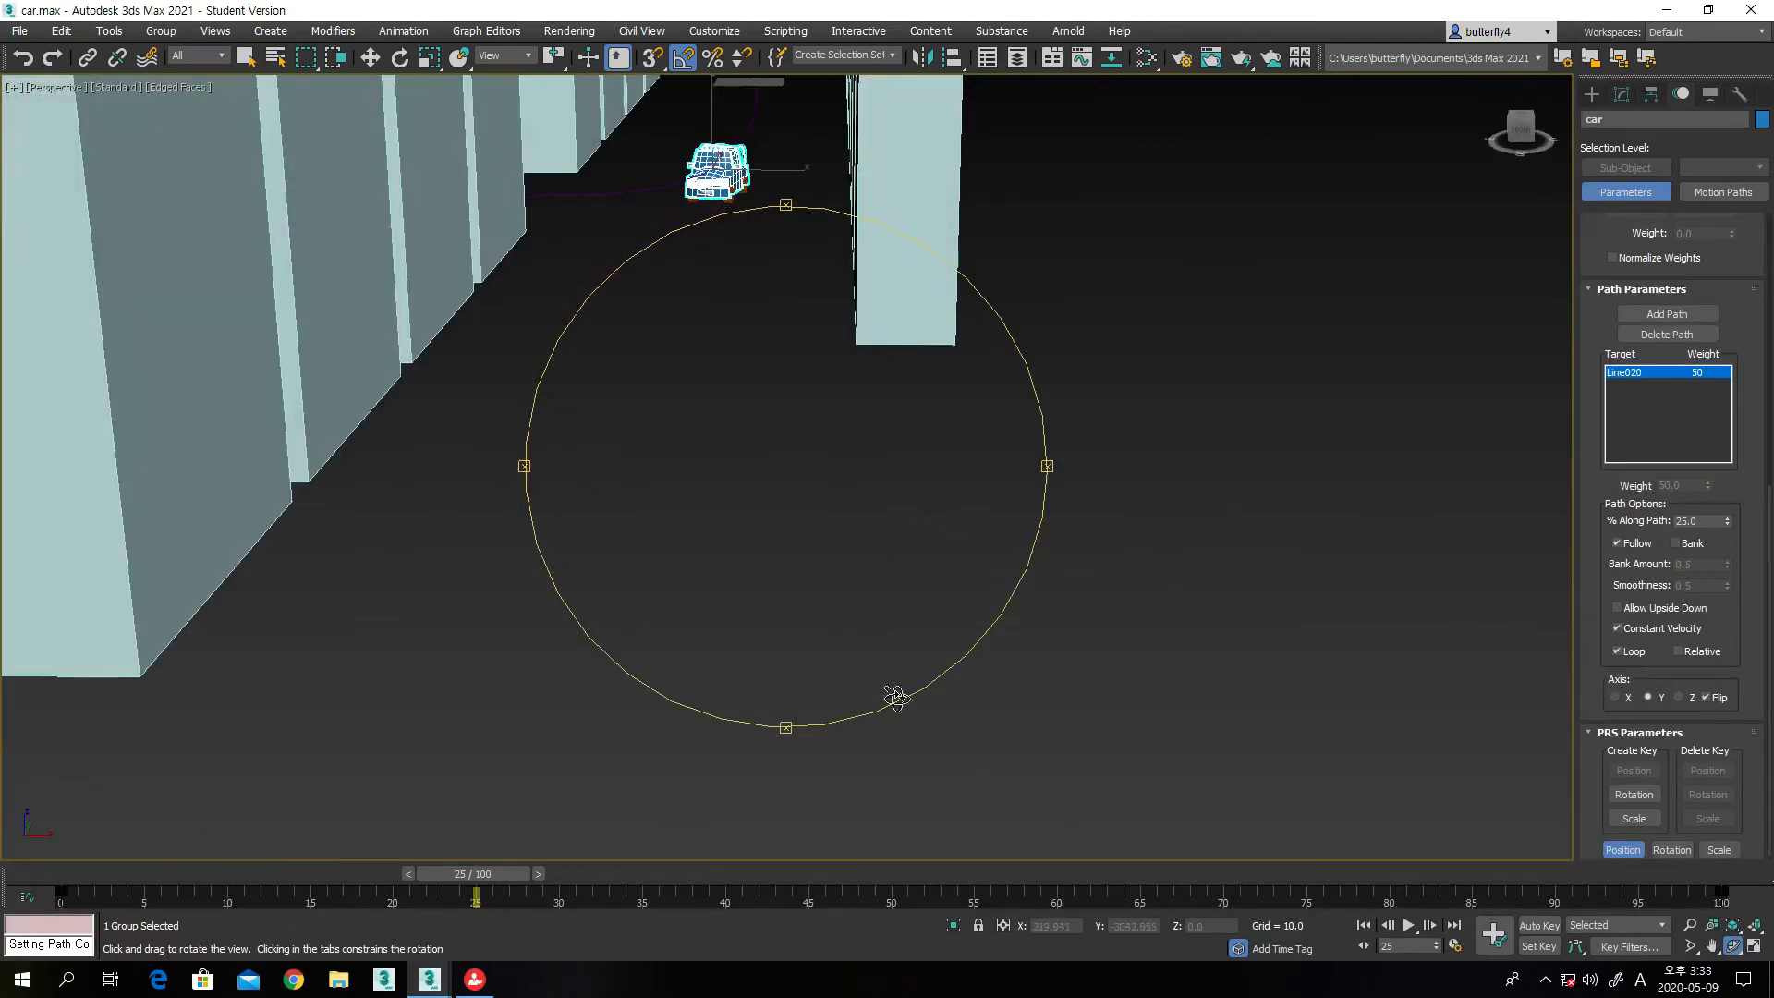
pyautogui.moveTo(500, 873); pyautogui.dragTo(683, 848)
pyautogui.hotkey('ctrl', 'r')
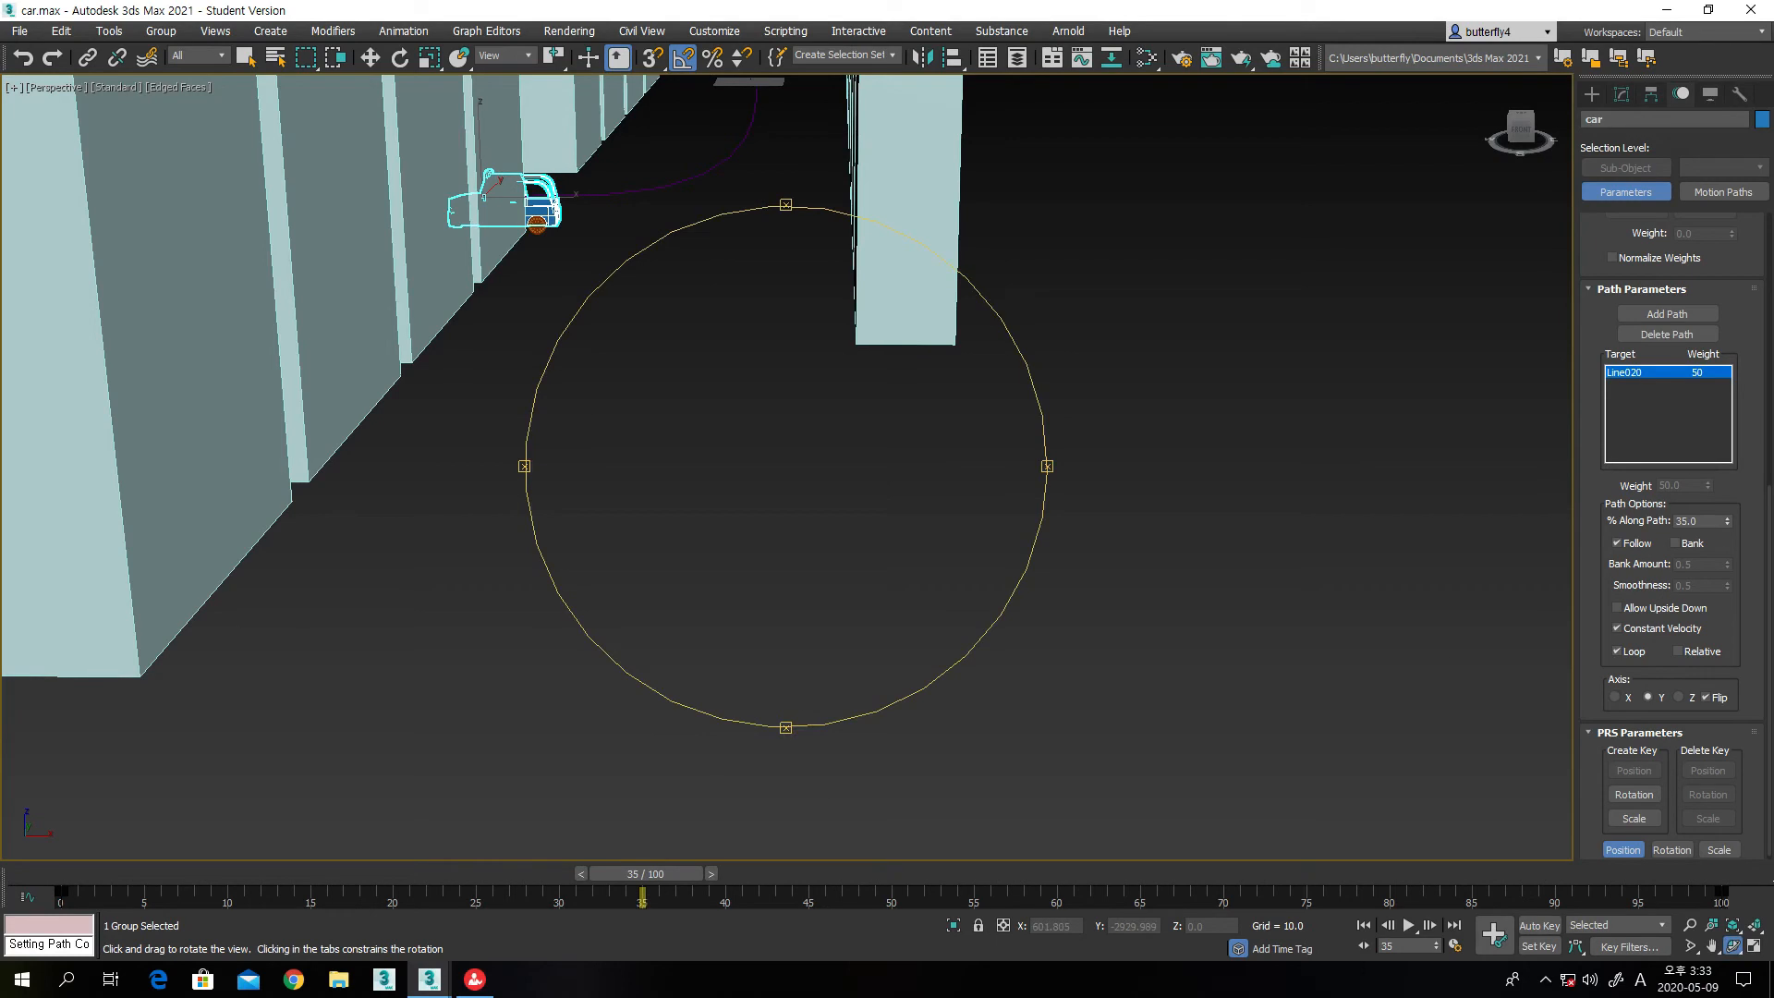
# Turn on Bank for the path constraint and set the bank amount to 0.7 at frame 31
pyautogui.click(1678, 543)
pyautogui.moveTo(647, 876); pyautogui.dragTo(579, 868)
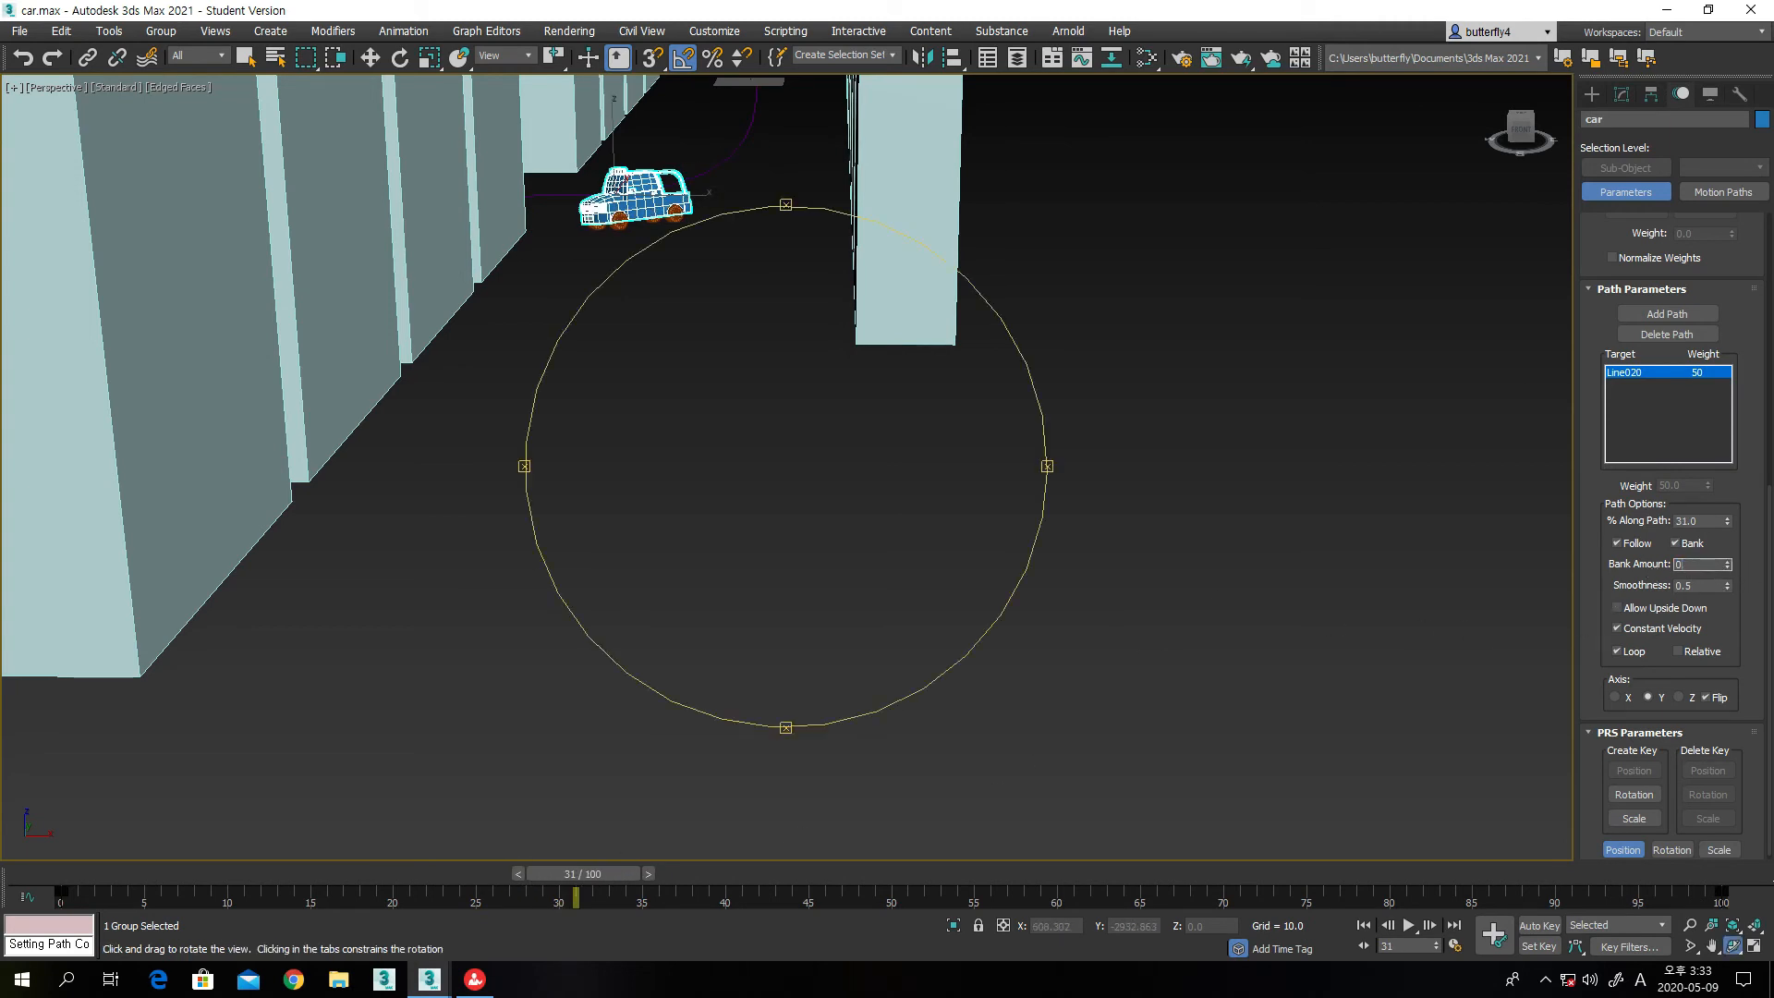
pyautogui.press('Return')
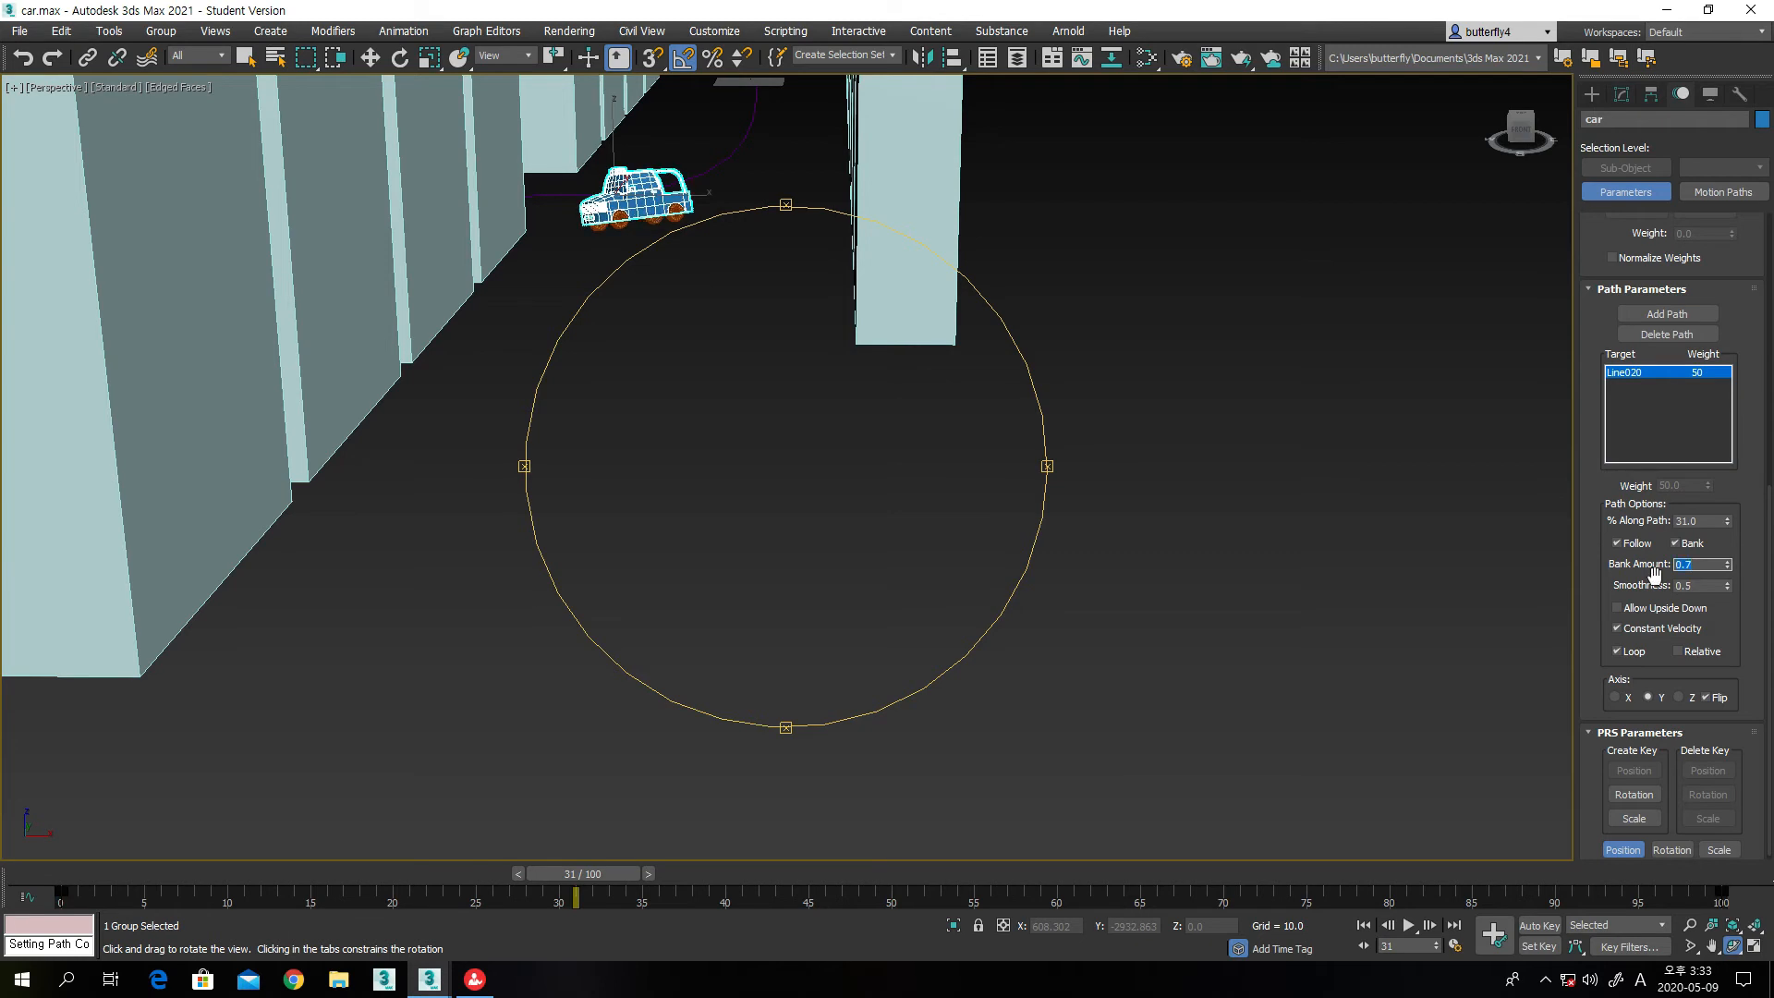
# Scrub the animation to frame 75, then play the whole drive from a high overview of the streets and stop it
pyautogui.moveTo(597, 874); pyautogui.dragTo(1311, 830)
pyautogui.hotkey('ctrl', 'r')
pyautogui.scroll(-5, 970, 496)
pyautogui.moveTo(970, 495); pyautogui.dragTo(758, 655)
pyautogui.moveTo(981, 644); pyautogui.dragTo(771, 630)
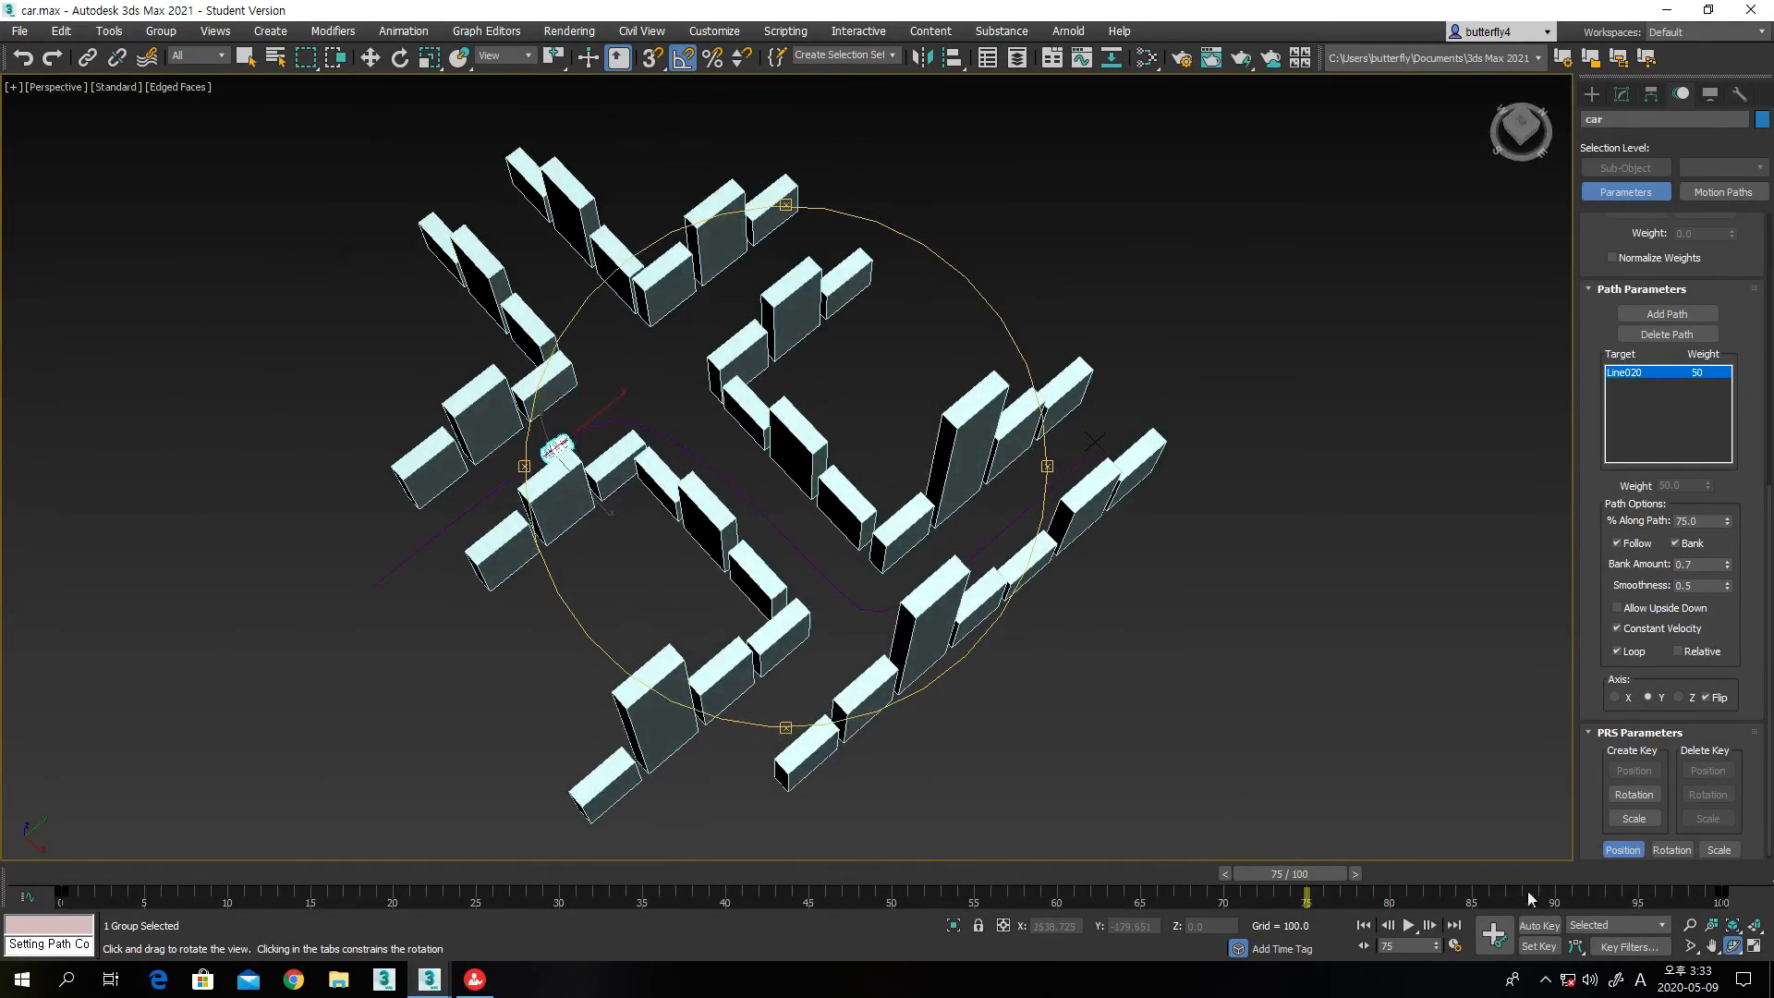
pyautogui.click(1409, 925)
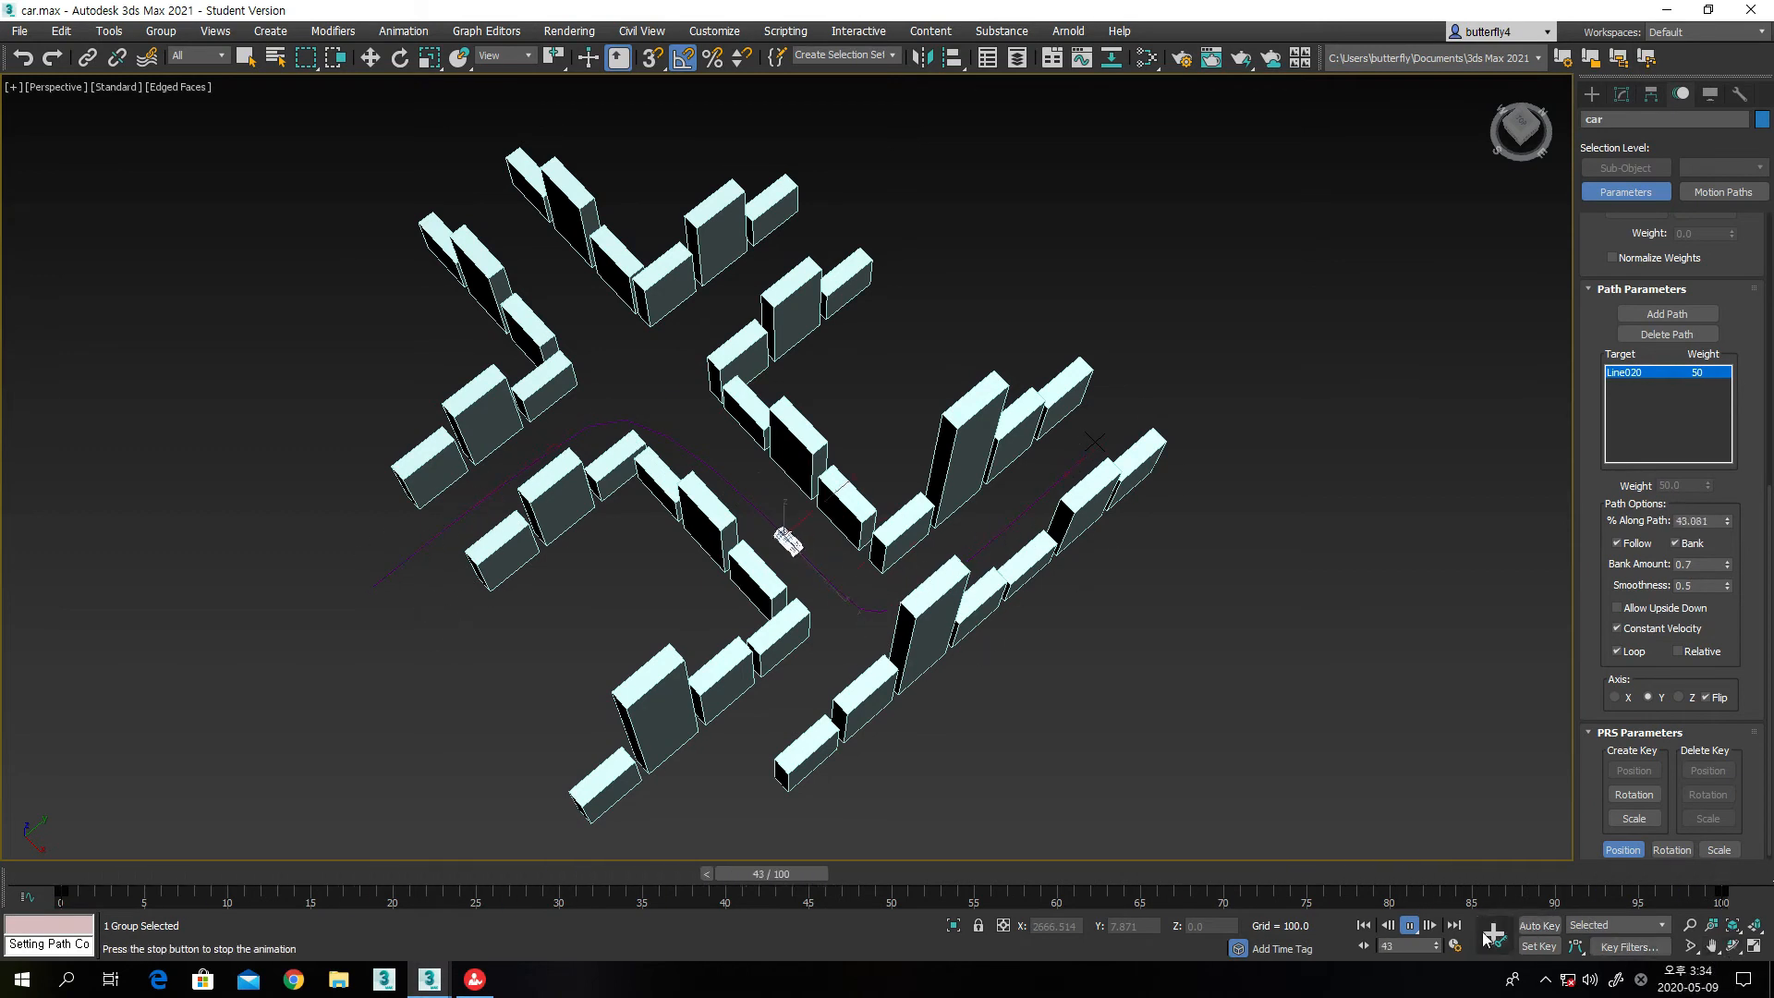
pyautogui.click(1410, 926)
# Return the animation to frame 0 and inspect the car at the start of its path
pyautogui.moveTo(1404, 879); pyautogui.dragTo(104, 813)
pyautogui.hotkey('ctrl', 'r')
pyautogui.moveTo(843, 554); pyautogui.dragTo(898, 507)
pyautogui.moveTo(1059, 509); pyautogui.dragTo(979, 553)
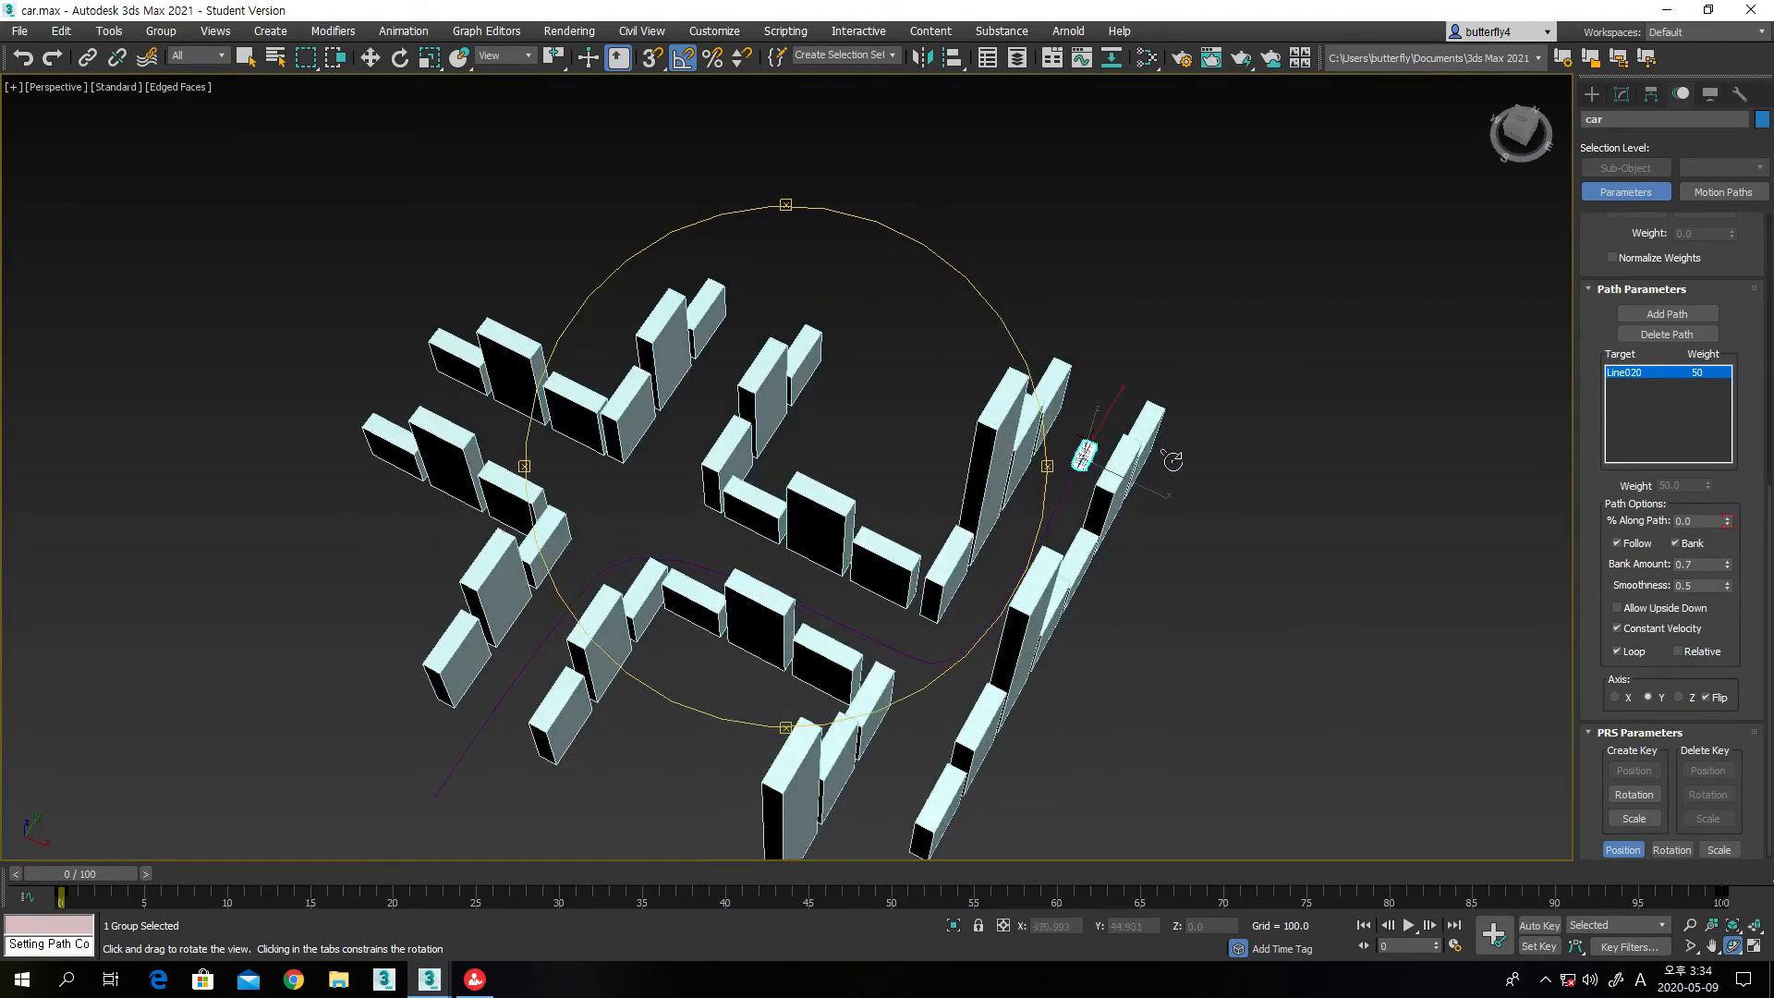
# Show the standard camera types for creation and activate the Target camera tool
pyautogui.click(1592, 95)
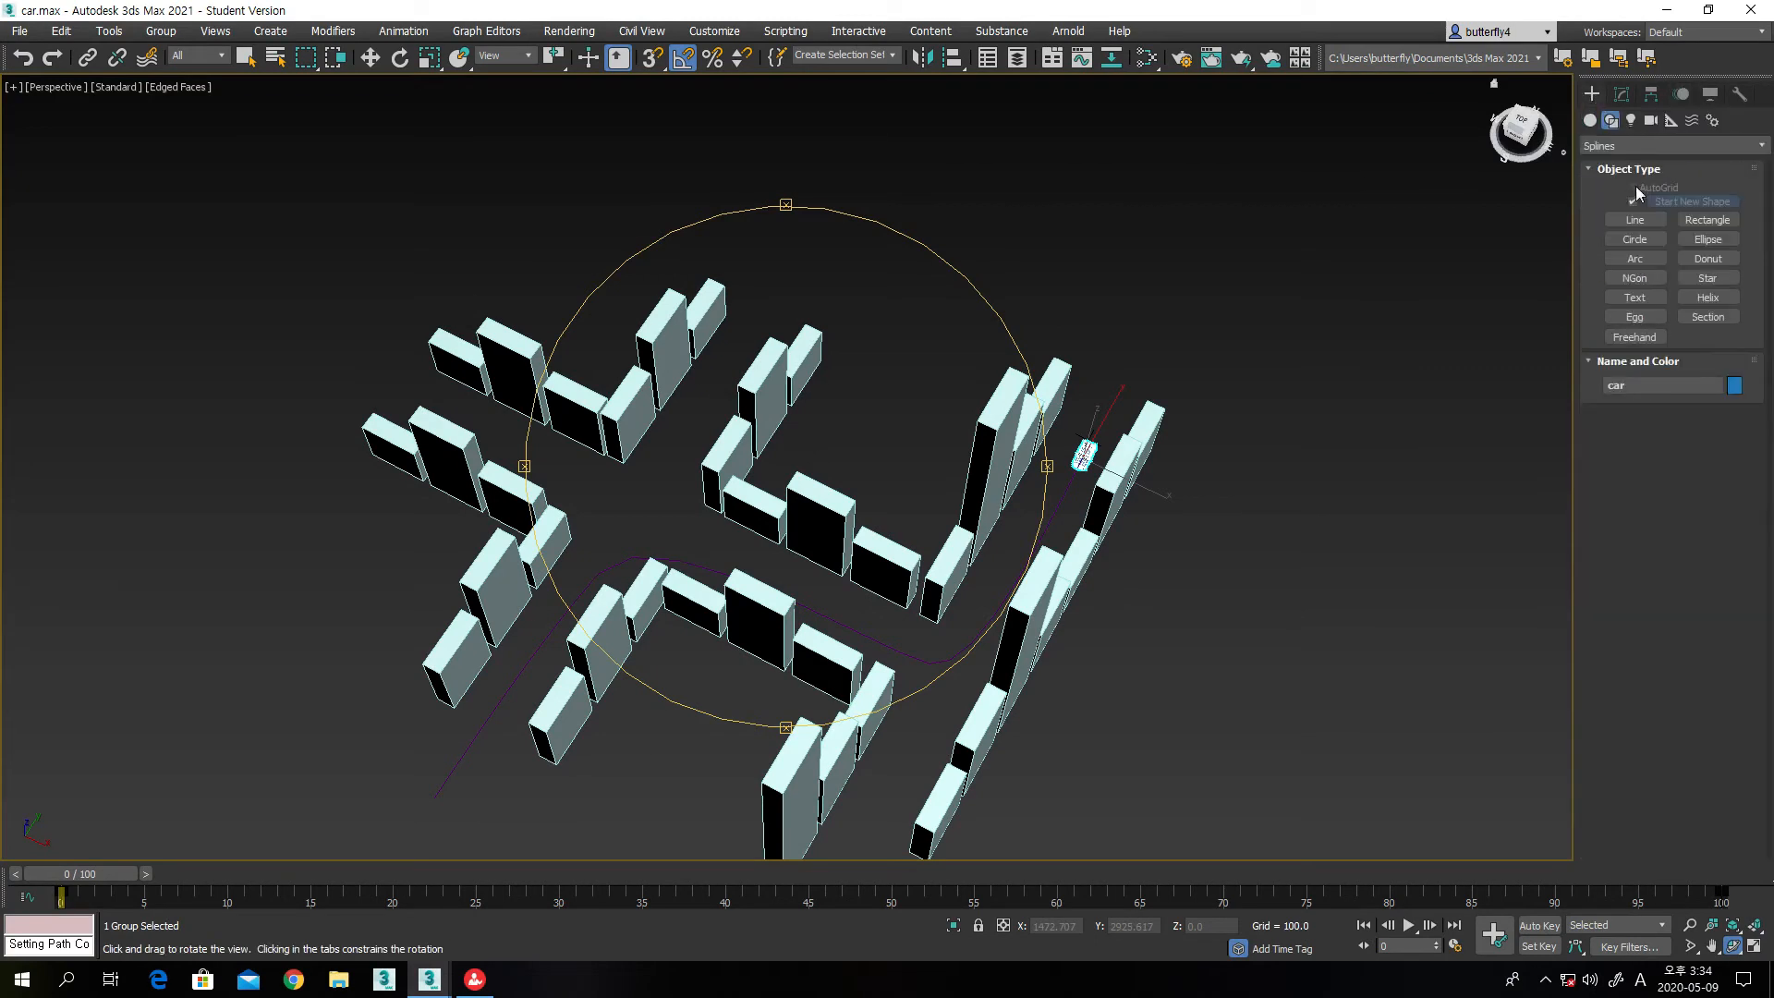
pyautogui.click(1651, 121)
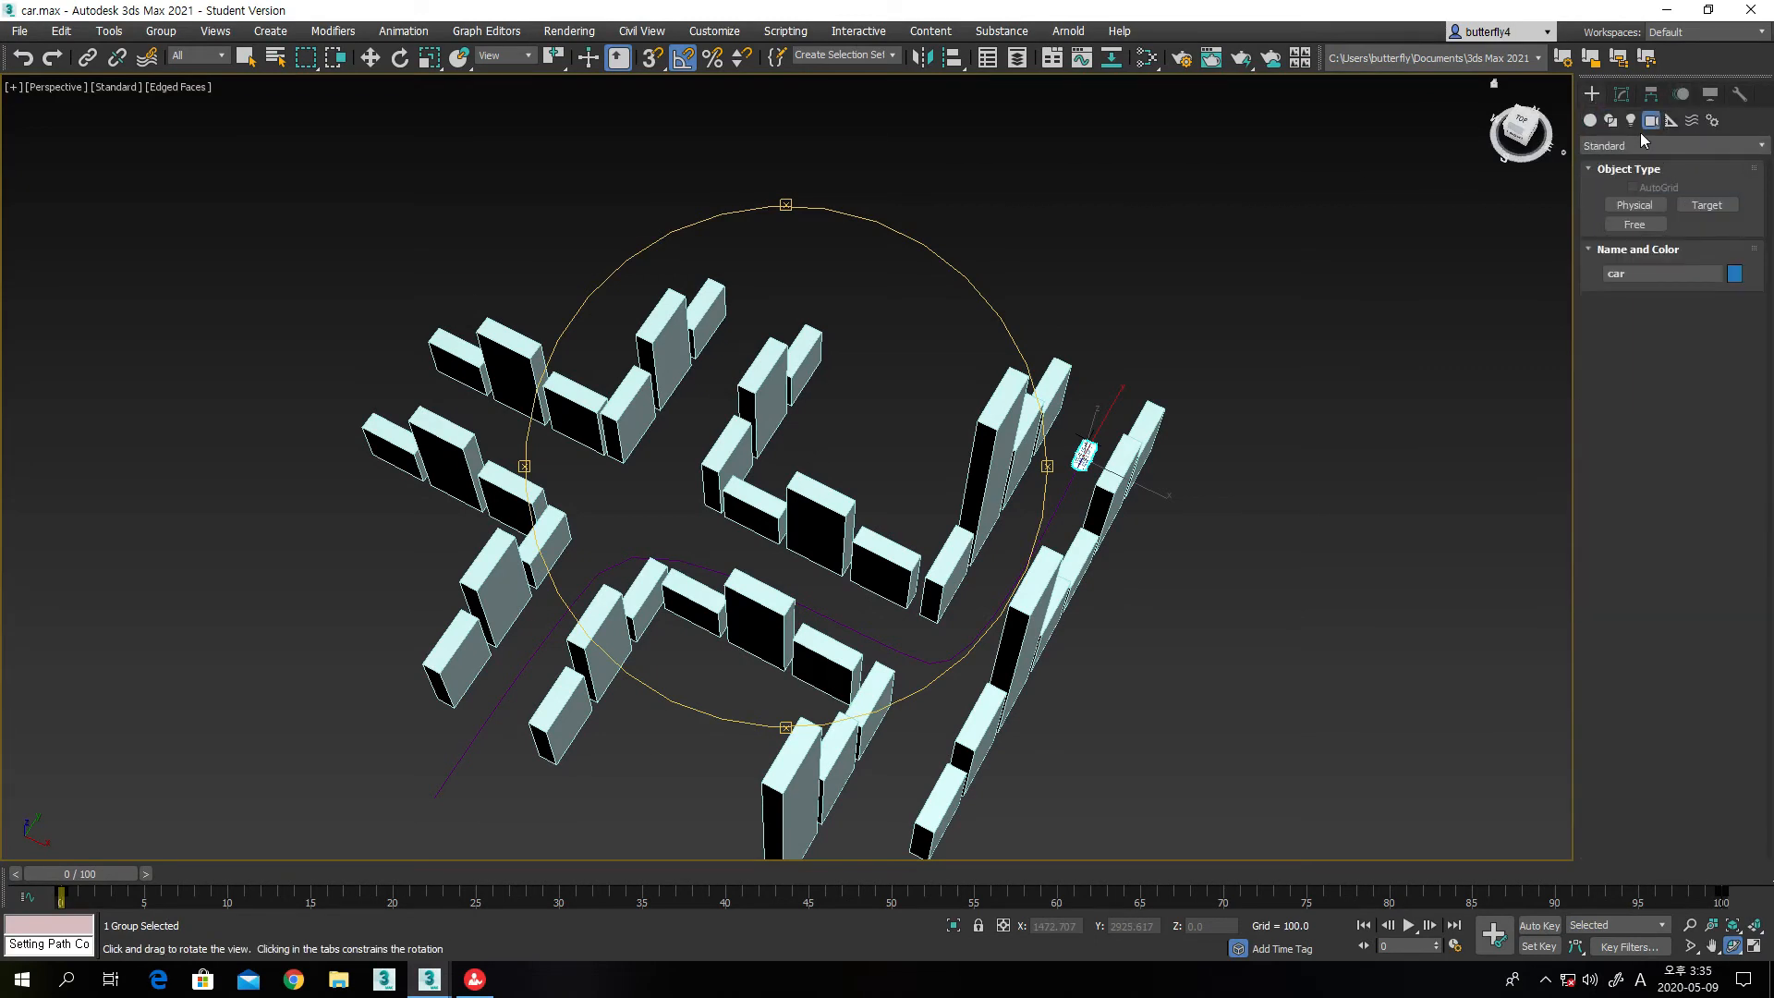
pyautogui.moveTo(910, 411)
pyautogui.mouseDown()
pyautogui.moveTo(855, 380)
pyautogui.moveTo(955, 317)
pyautogui.moveTo(919, 423)
pyautogui.moveTo(930, 402)
pyautogui.mouseUp()
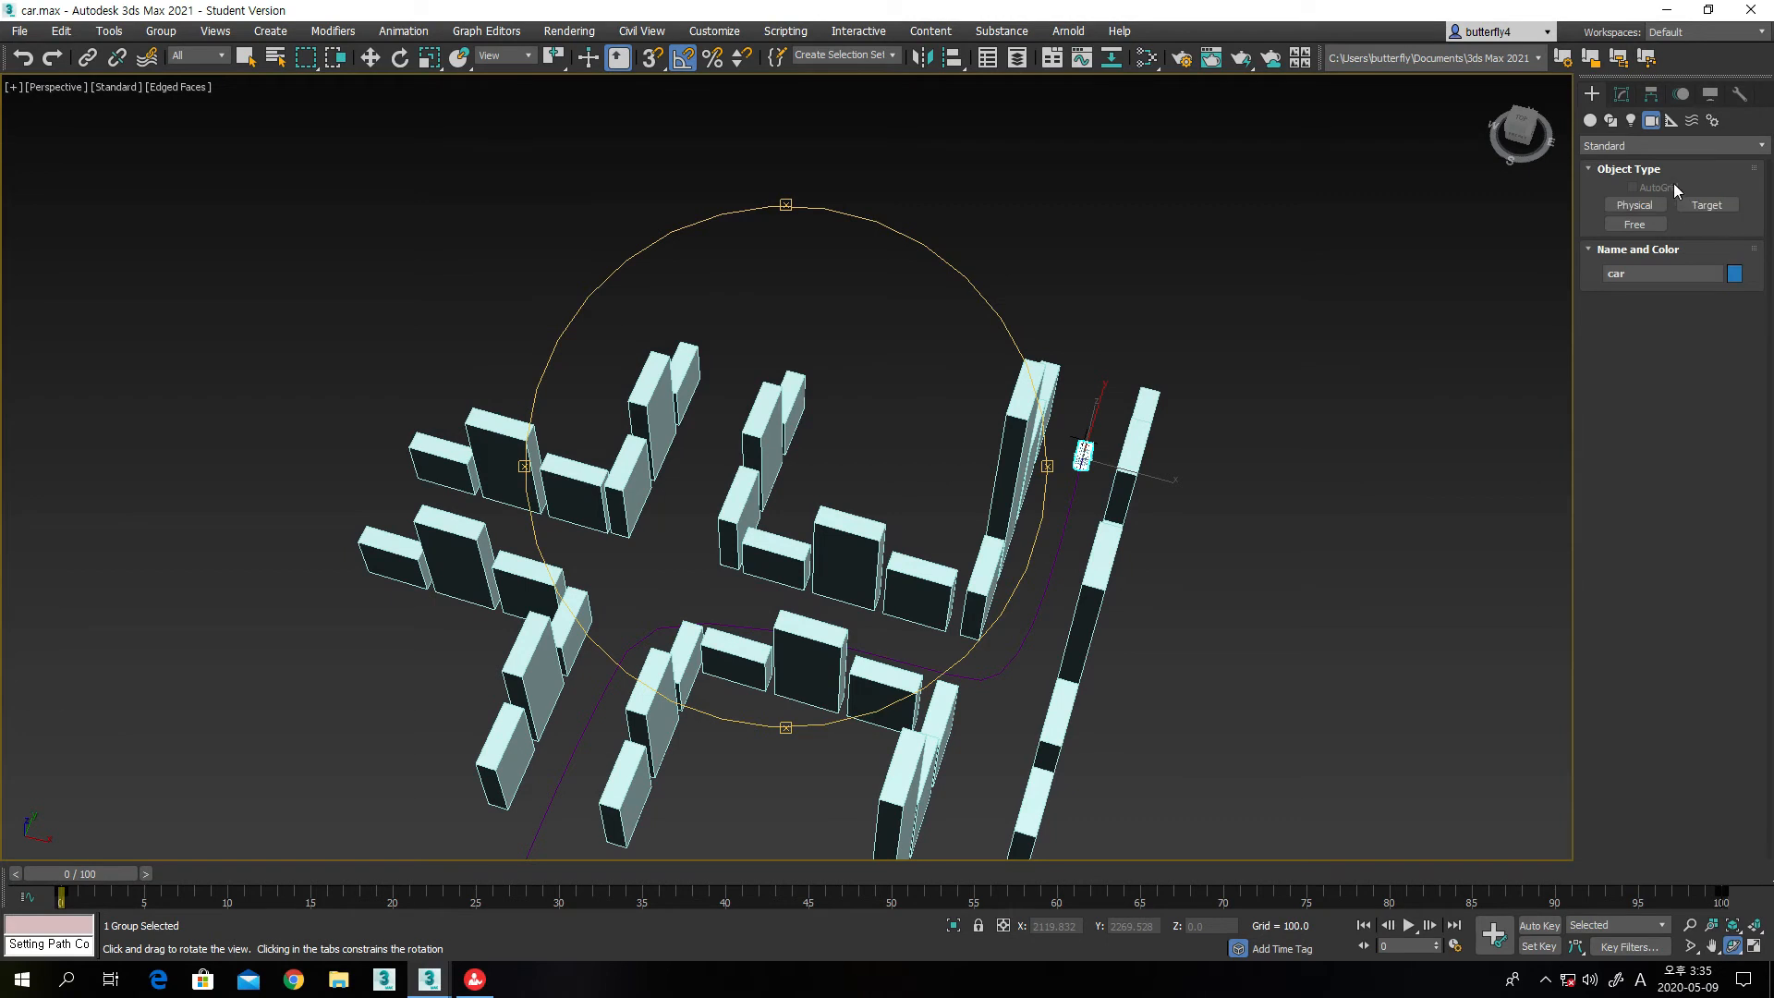
pyautogui.click(1706, 205)
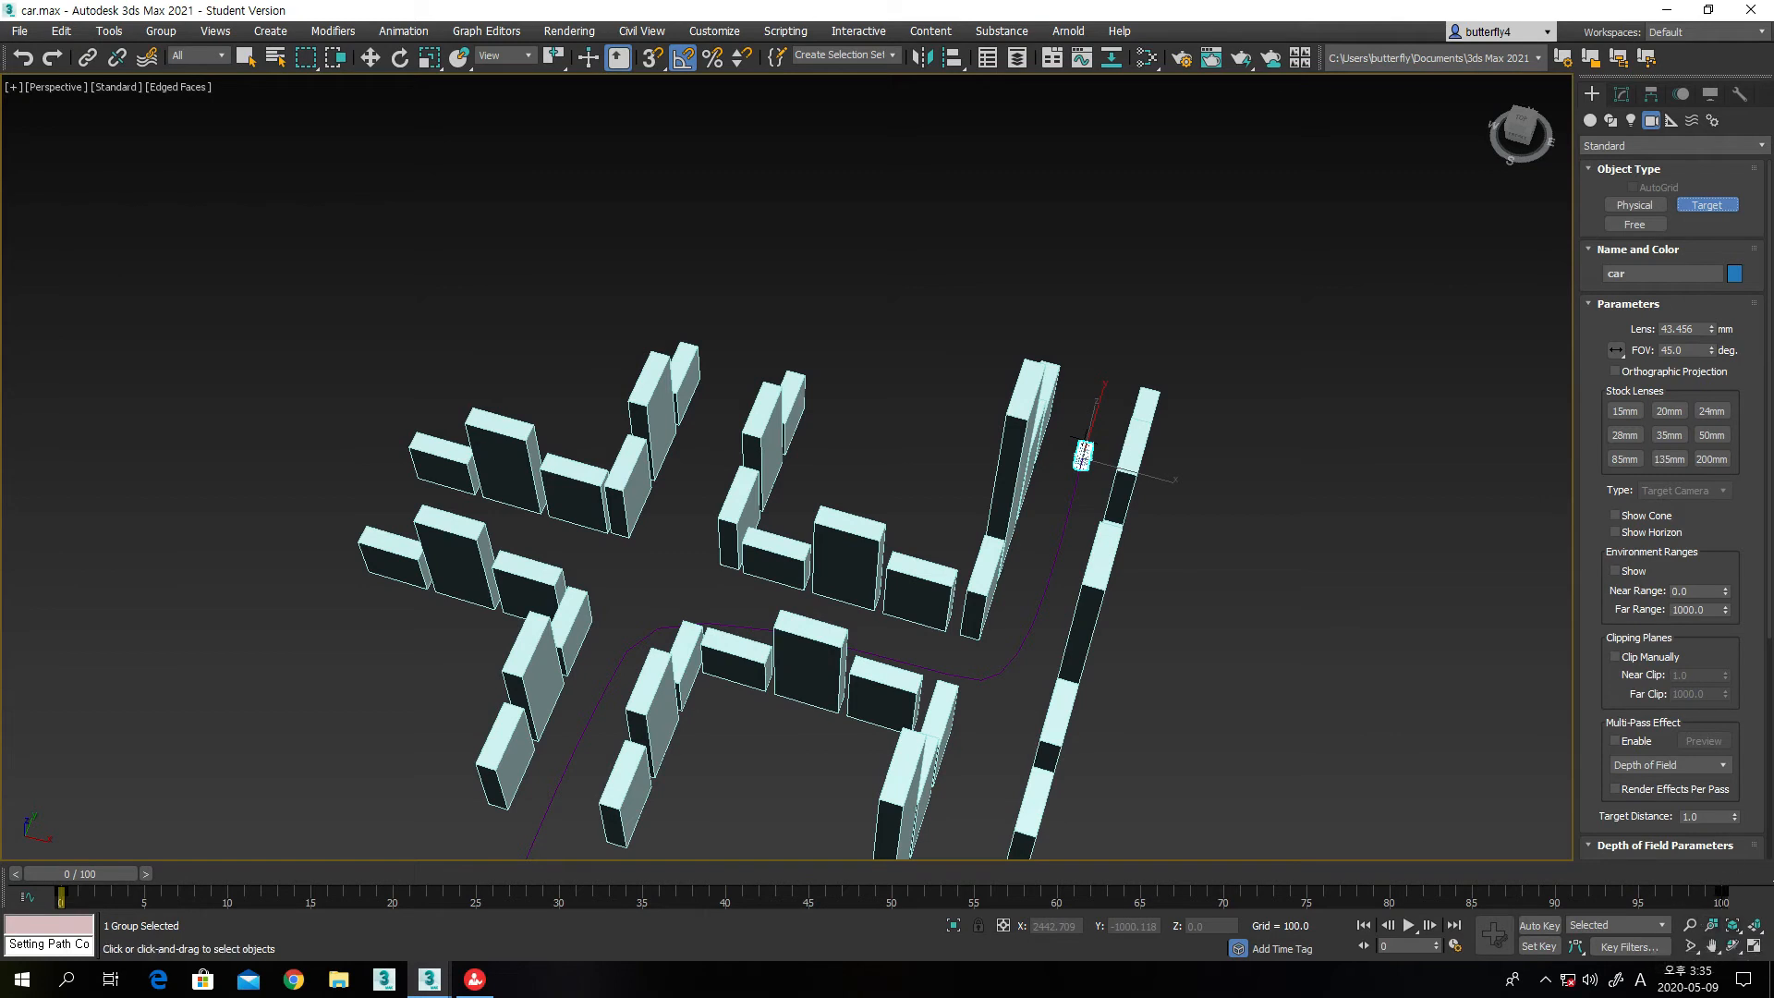
# Examine the driving route and the surrounding building rows from several angles in the Perspective view
pyautogui.click(1733, 947)
pyautogui.moveTo(987, 641); pyautogui.dragTo(879, 600)
pyautogui.moveTo(925, 605); pyautogui.dragTo(947, 594)
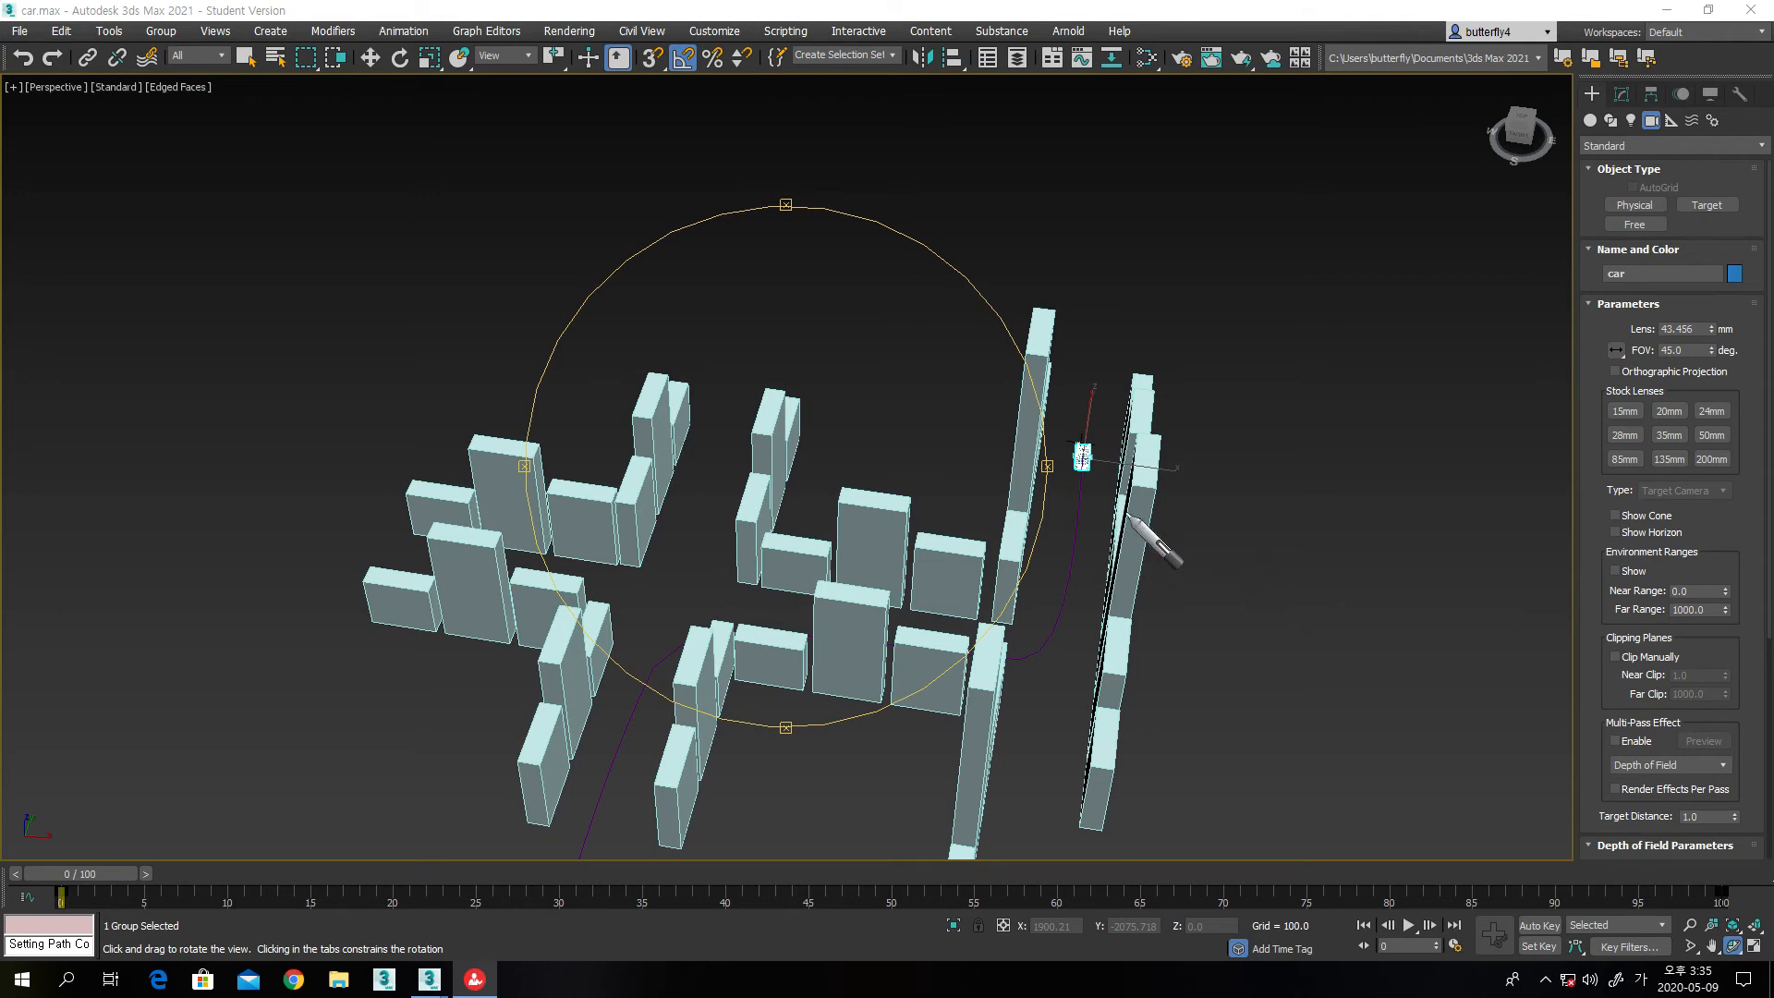
pyautogui.moveTo(1081, 506)
pyautogui.mouseDown()
pyautogui.moveTo(1062, 573)
pyautogui.moveTo(1014, 613)
pyautogui.moveTo(709, 615)
pyautogui.moveTo(636, 769)
pyautogui.moveTo(656, 753)
pyautogui.mouseUp()
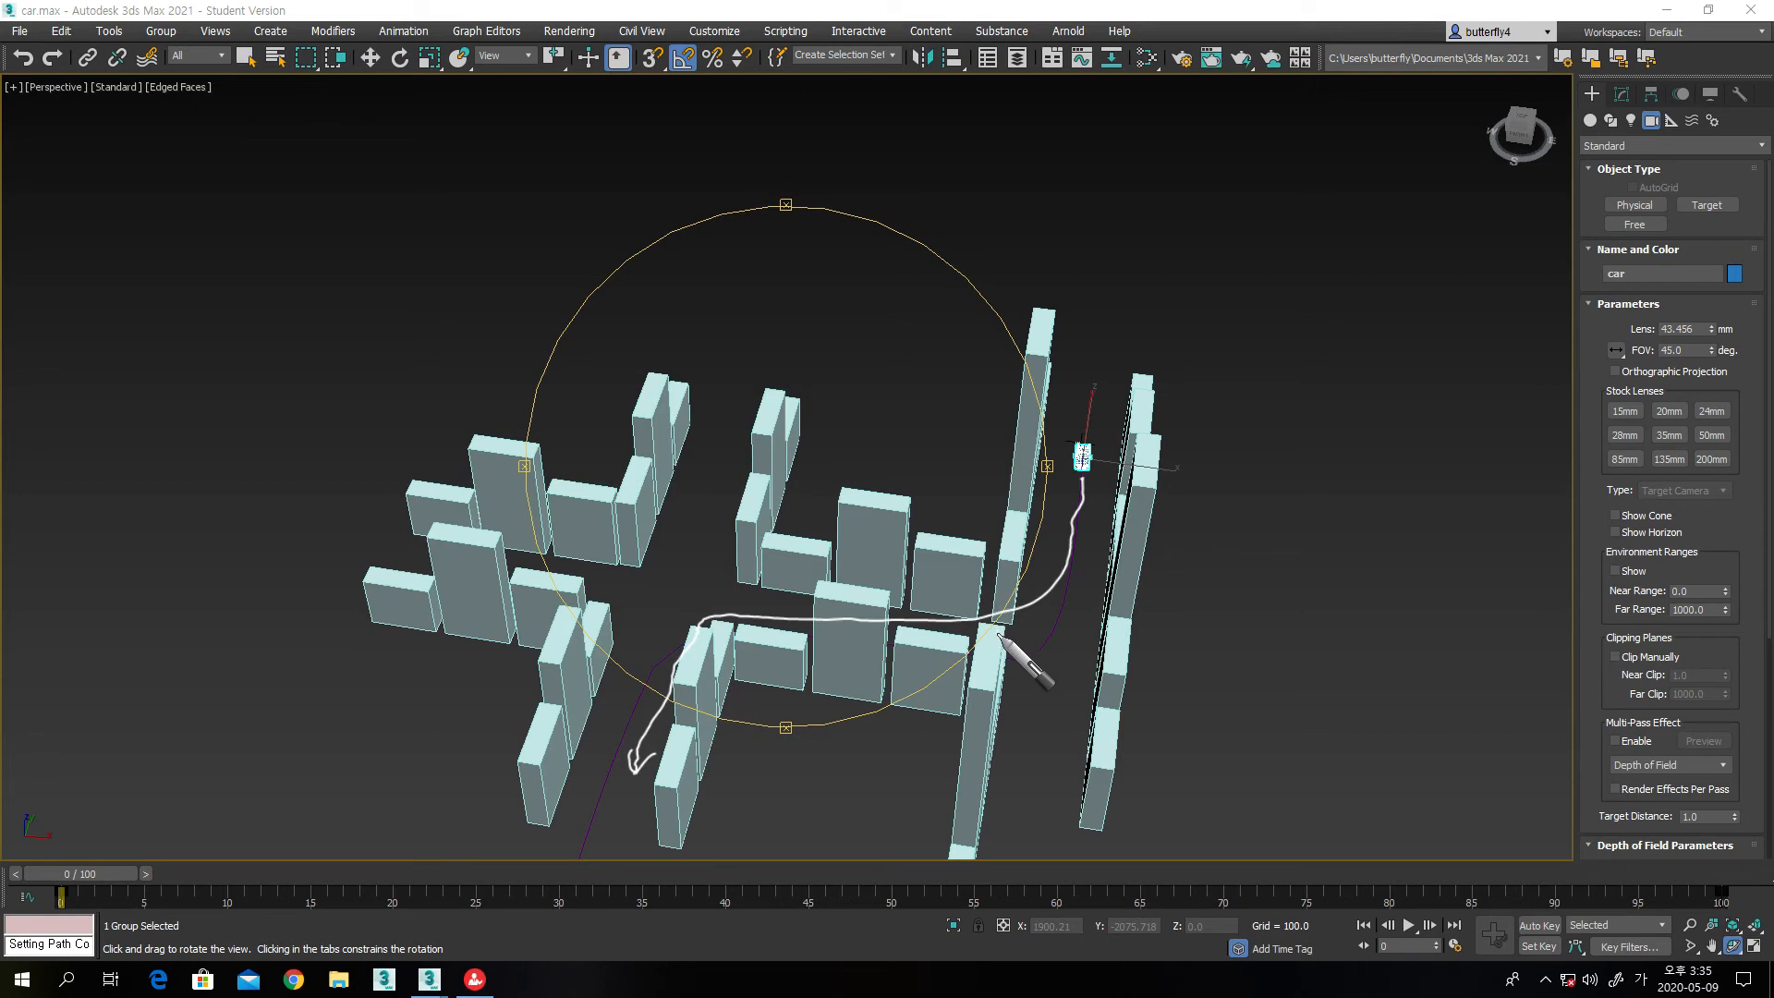
pyautogui.moveTo(1055, 502)
pyautogui.mouseDown()
pyautogui.moveTo(1083, 479)
pyautogui.moveTo(1069, 534)
pyautogui.mouseUp()
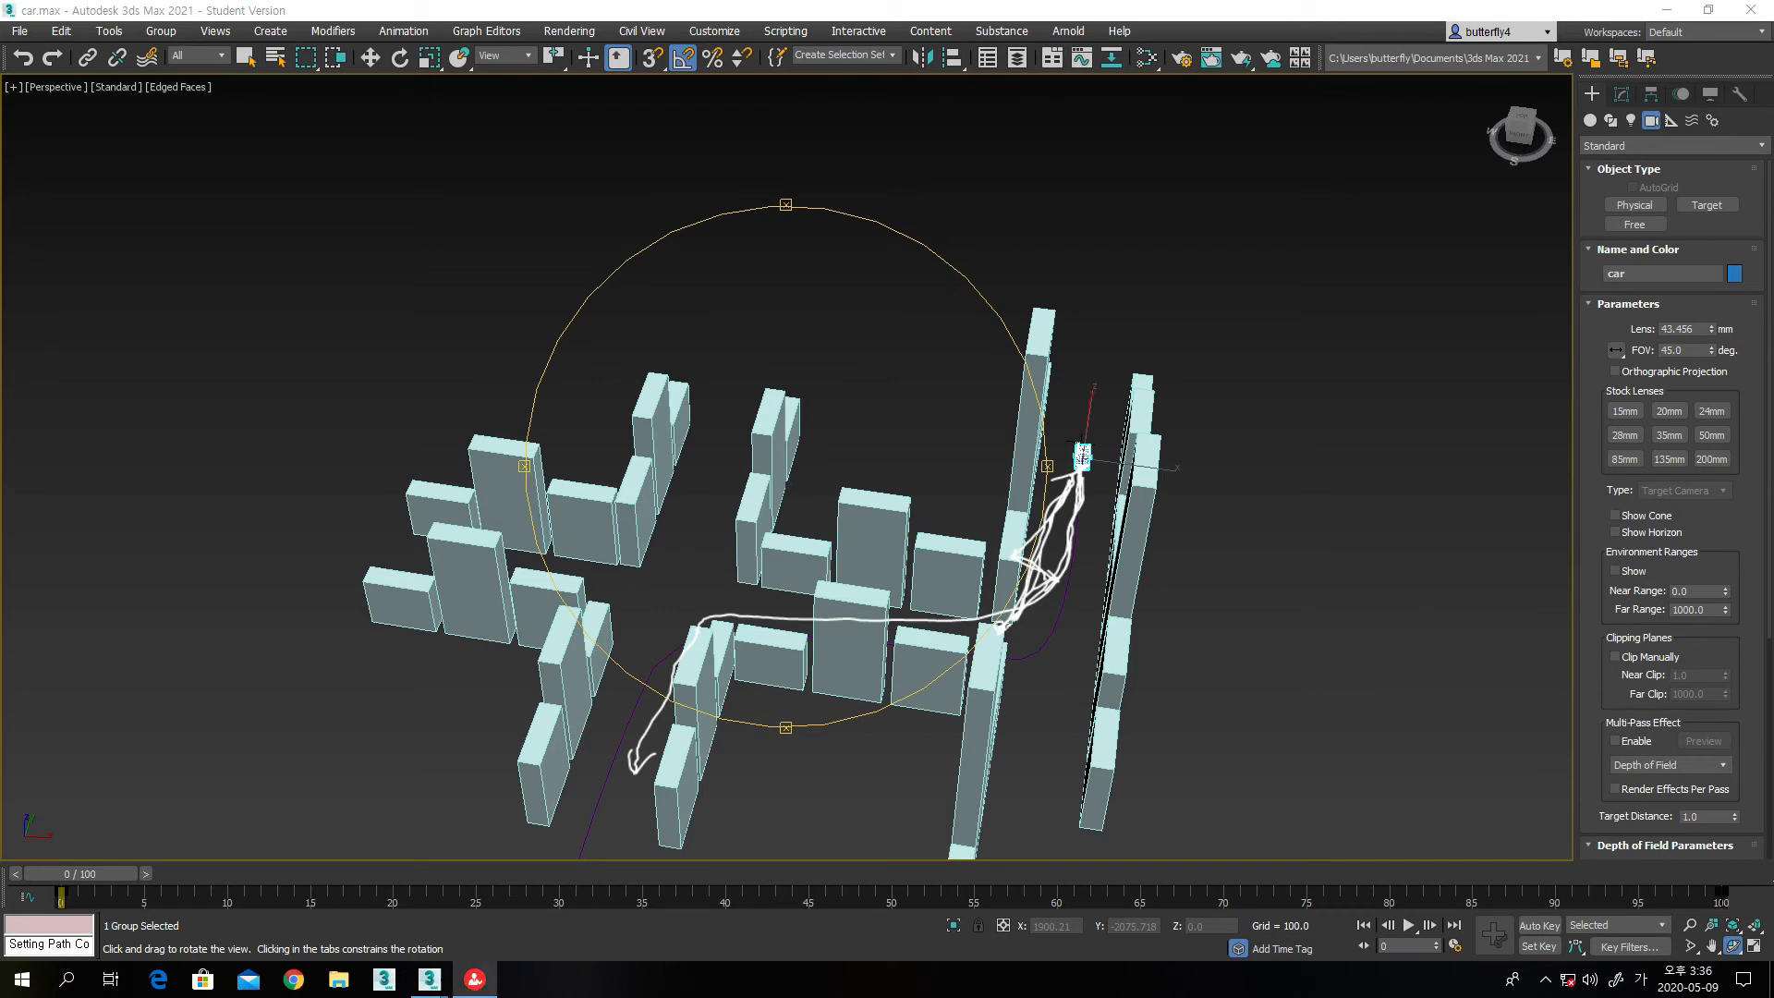
pyautogui.press('Escape')
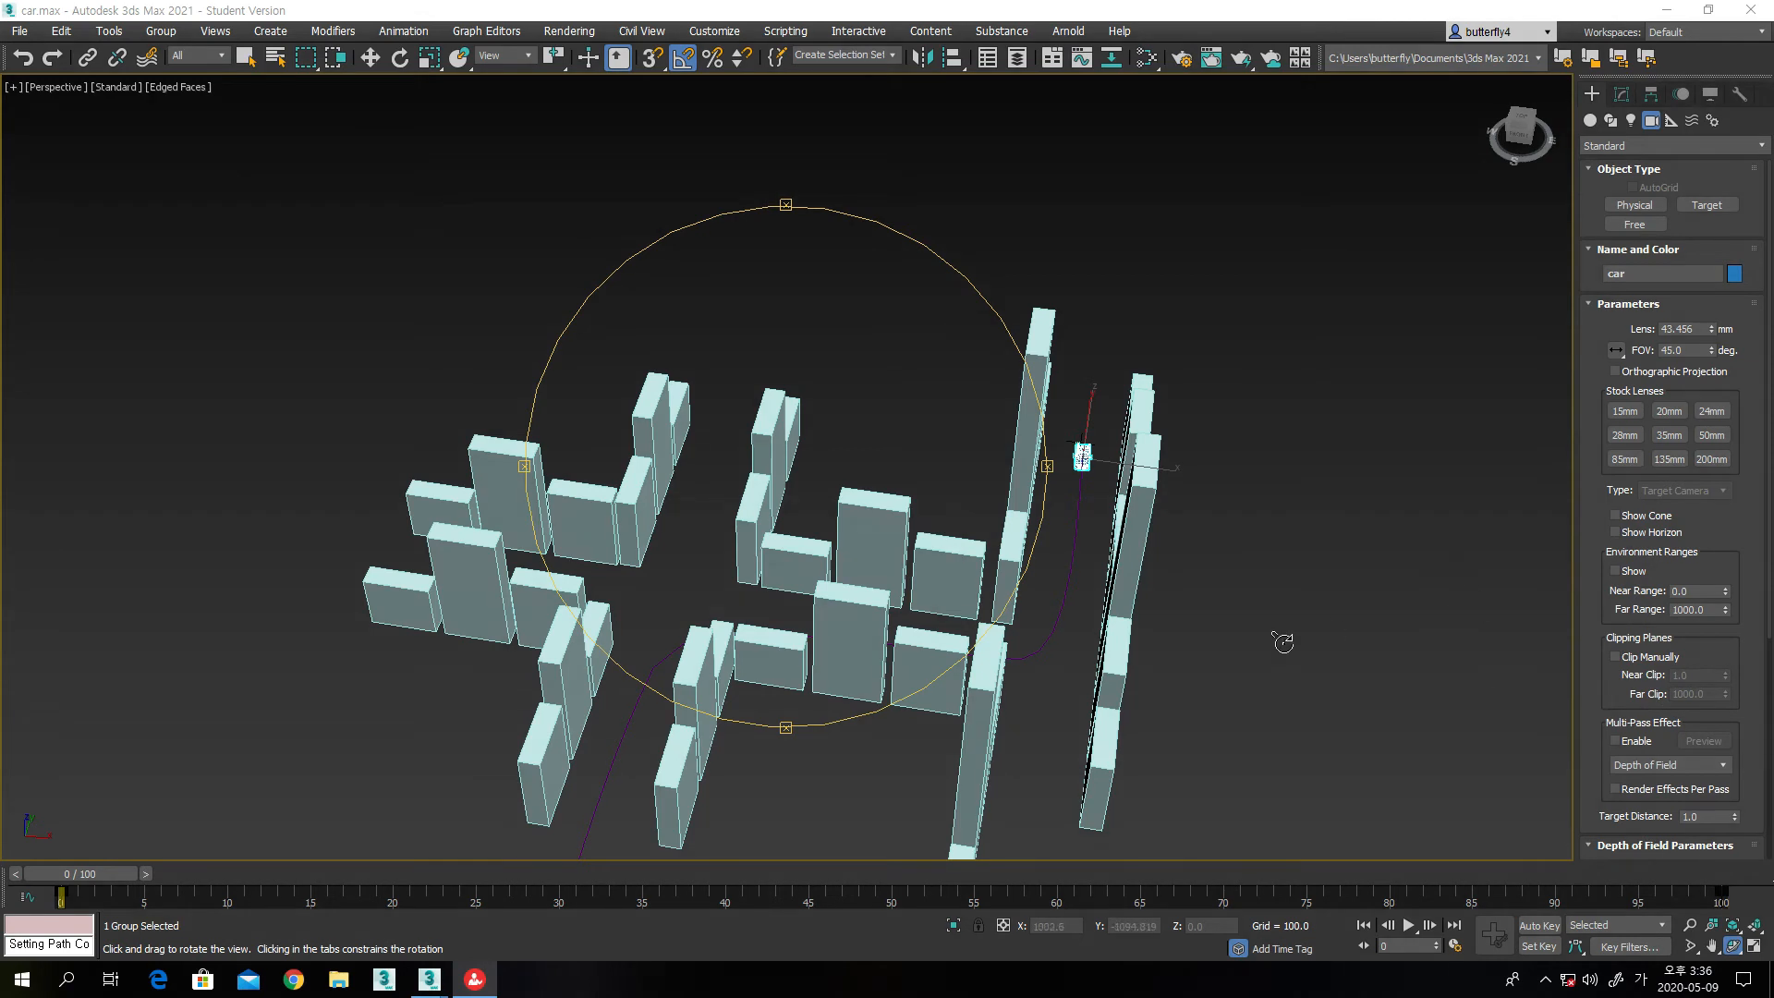
pyautogui.moveTo(884, 659); pyautogui.dragTo(792, 635)
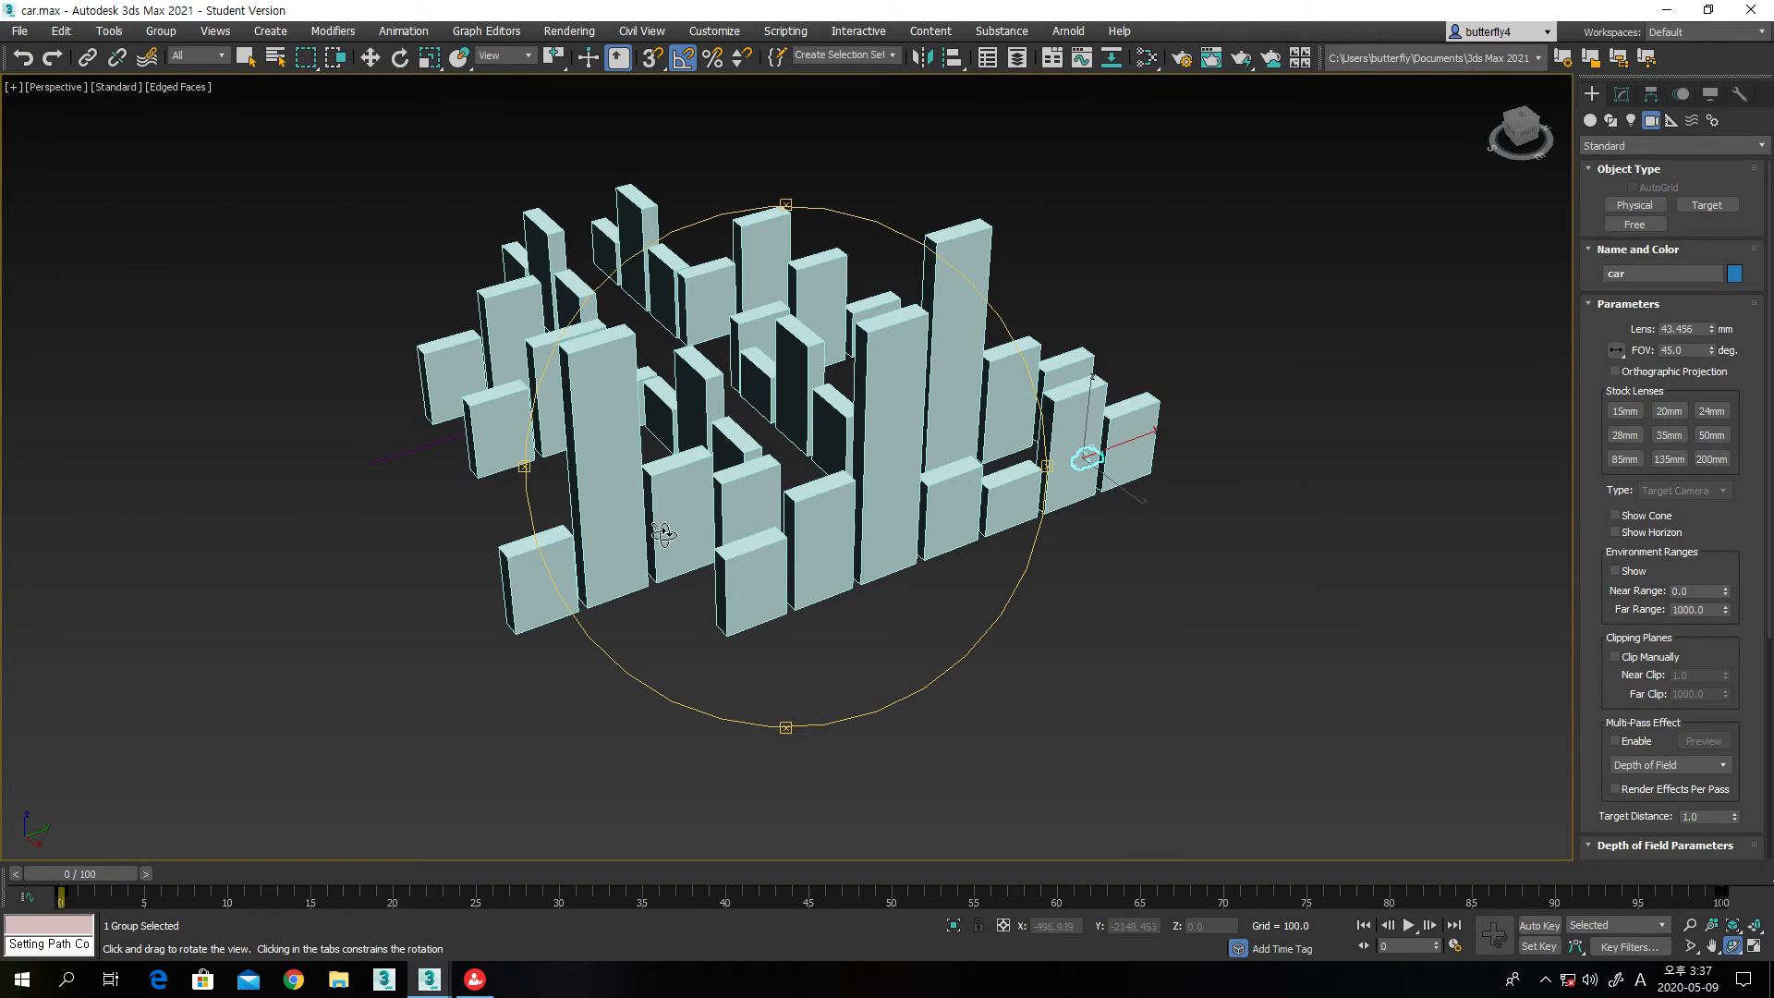
# Place a Target camera in the Top view at the building corner beside the junction, aimed at the car, with about 1559 target distance
pyautogui.click(1750, 945)
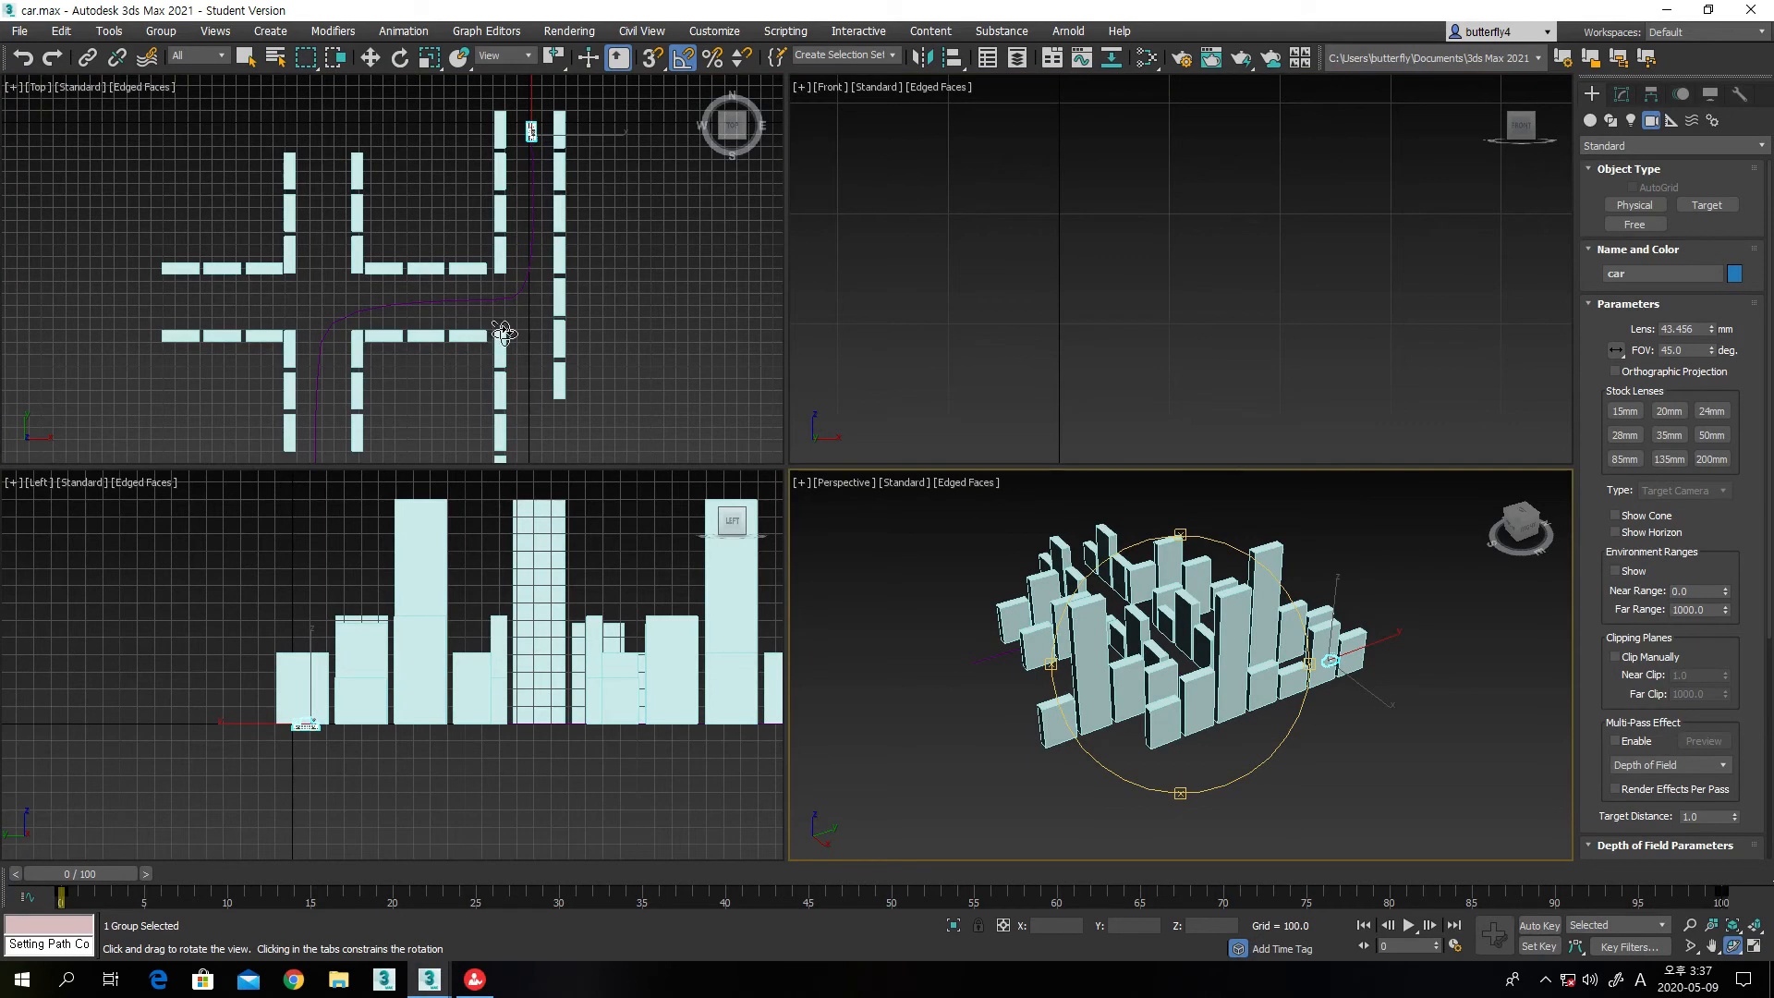
pyautogui.click(1707, 205)
pyautogui.moveTo(502, 335); pyautogui.dragTo(527, 148)
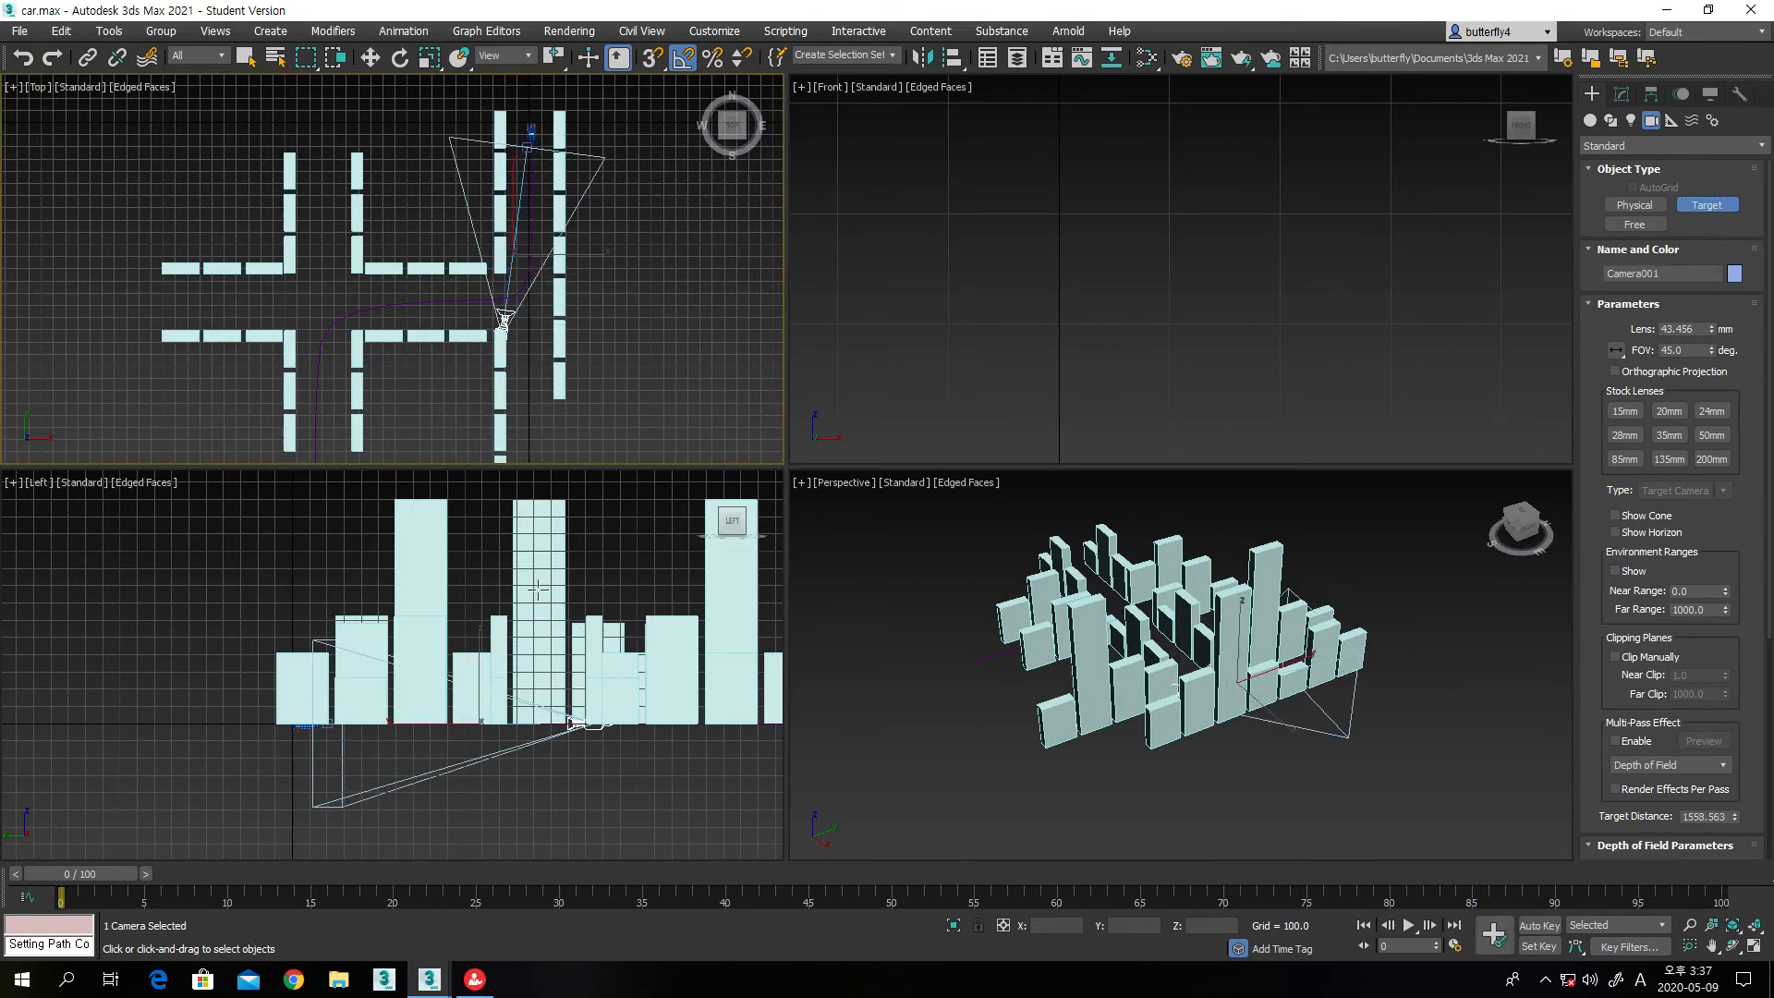
# Raise the new camera above street level to a height of about 426, working in the Front view
pyautogui.scroll(4, 582, 812)
pyautogui.moveTo(582, 812); pyautogui.dragTo(584, 812, button='middle')
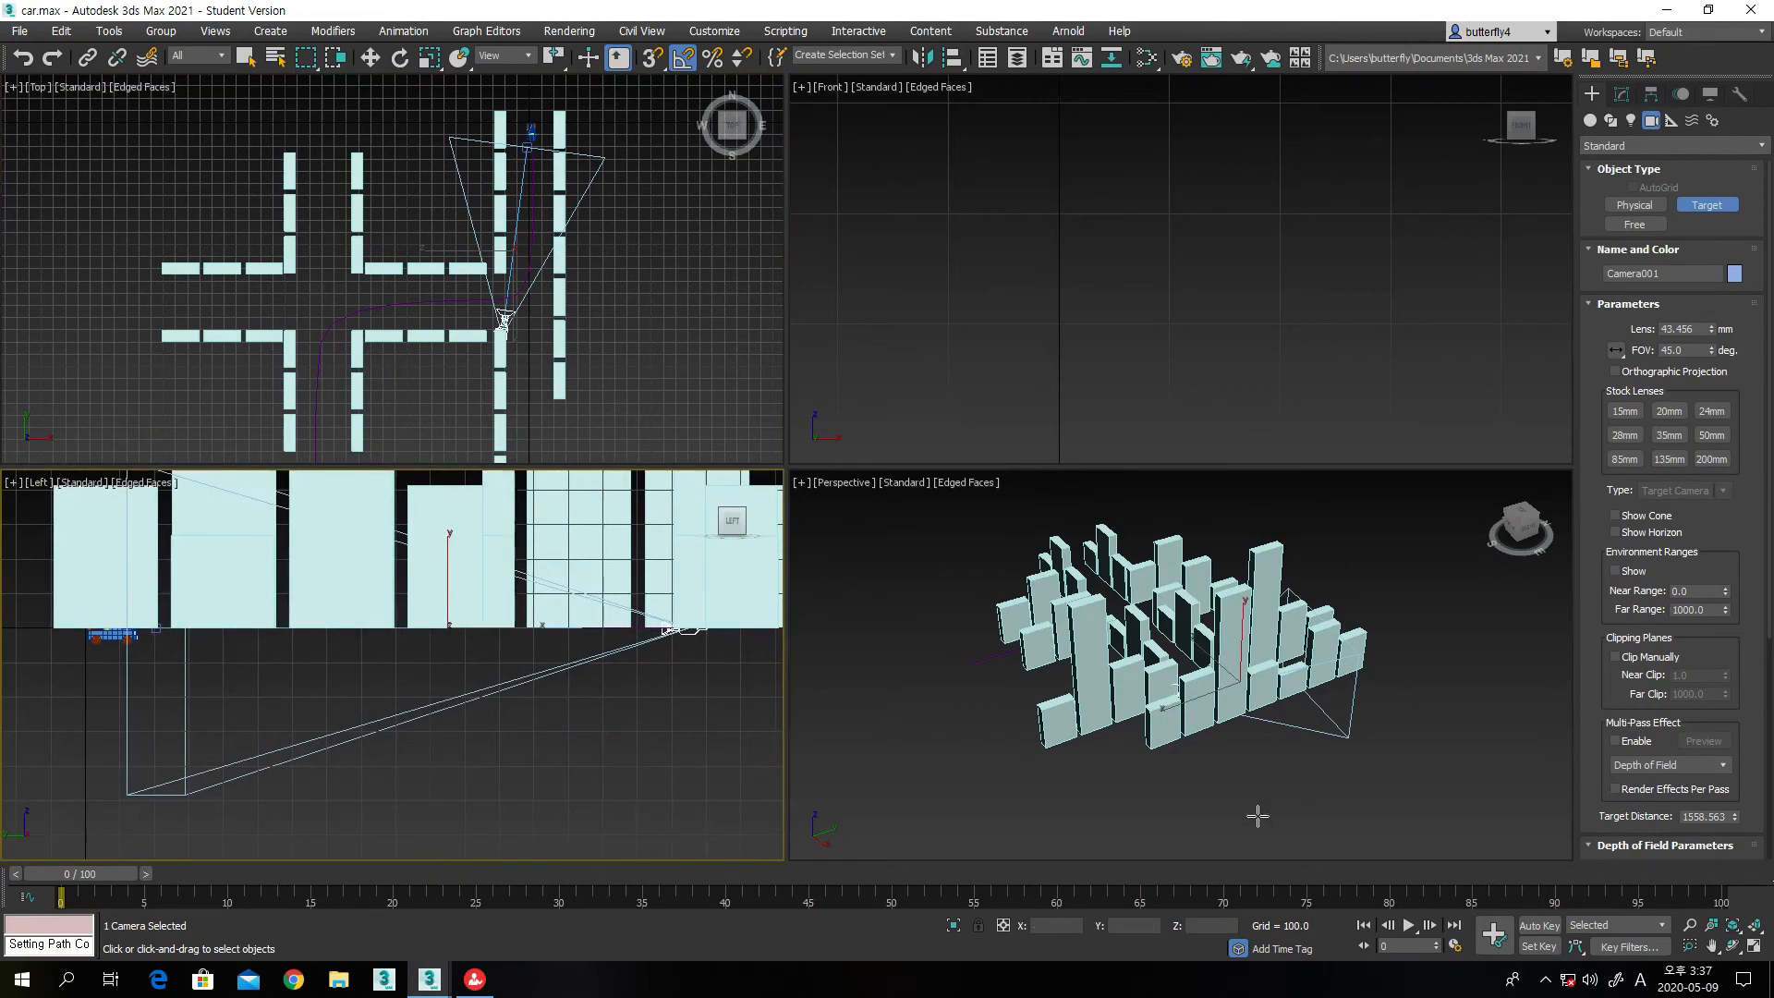
pyautogui.click(1733, 944)
pyautogui.click(1150, 753)
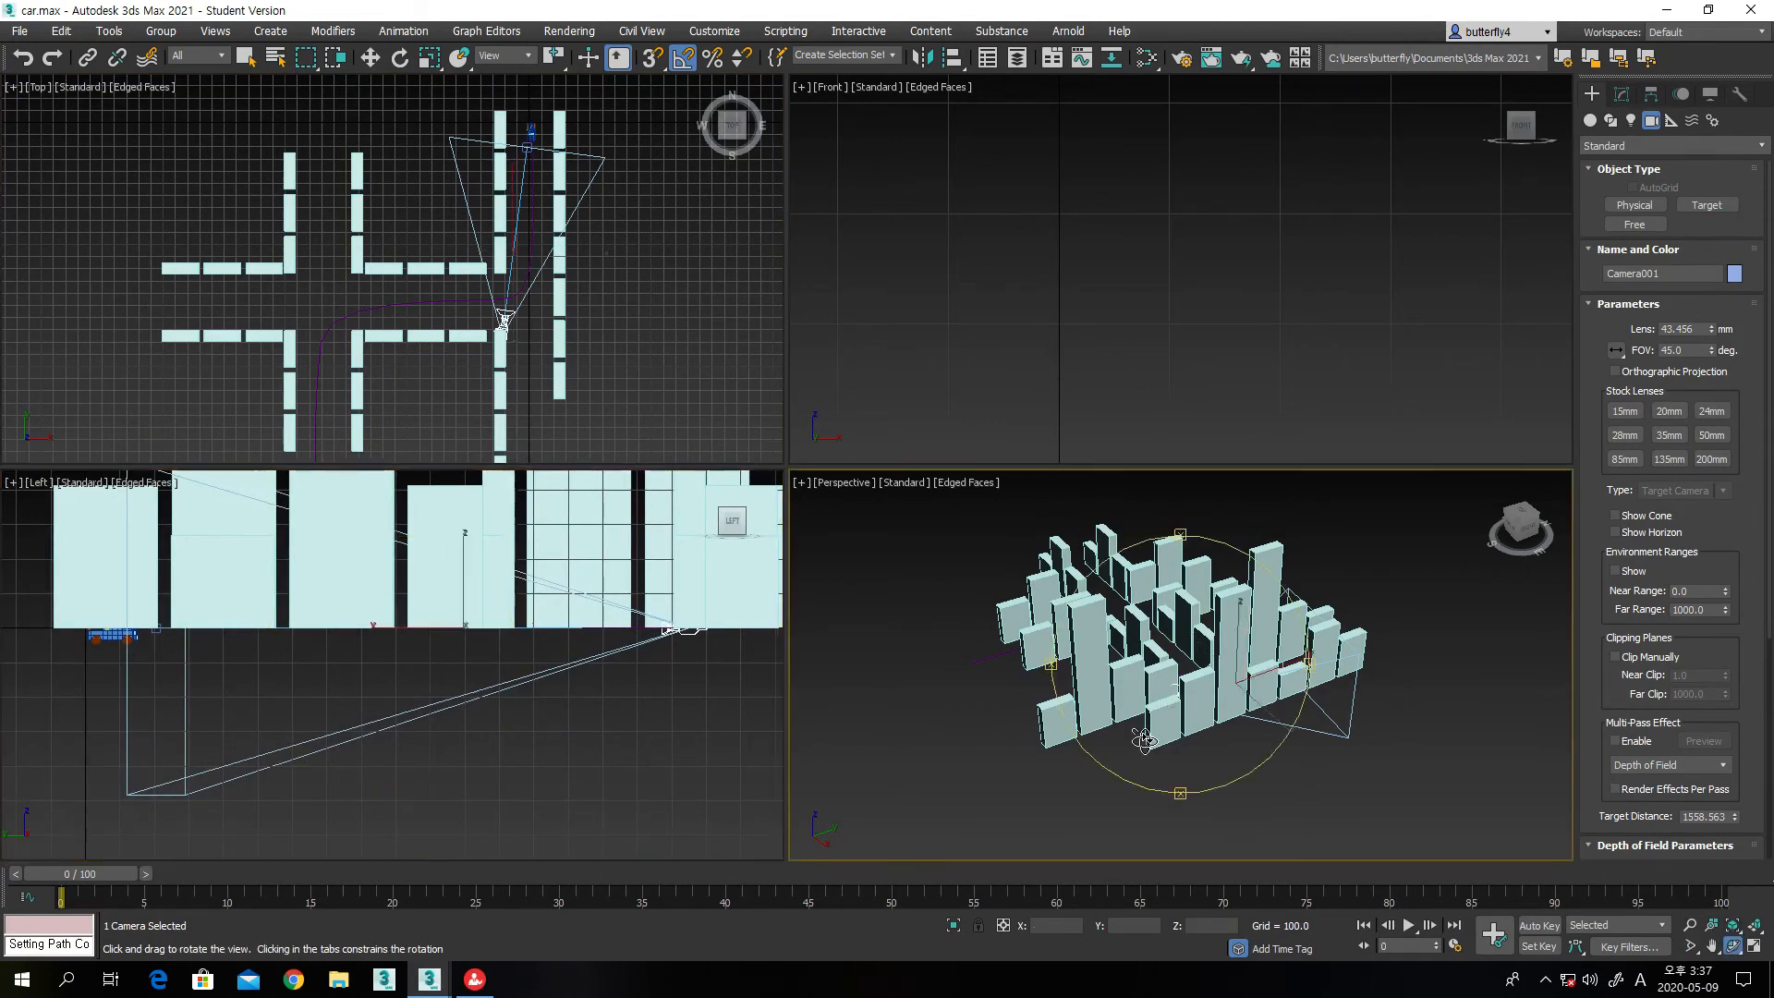
pyautogui.moveTo(1162, 716); pyautogui.dragTo(1236, 779)
pyautogui.rightClick(1236, 753)
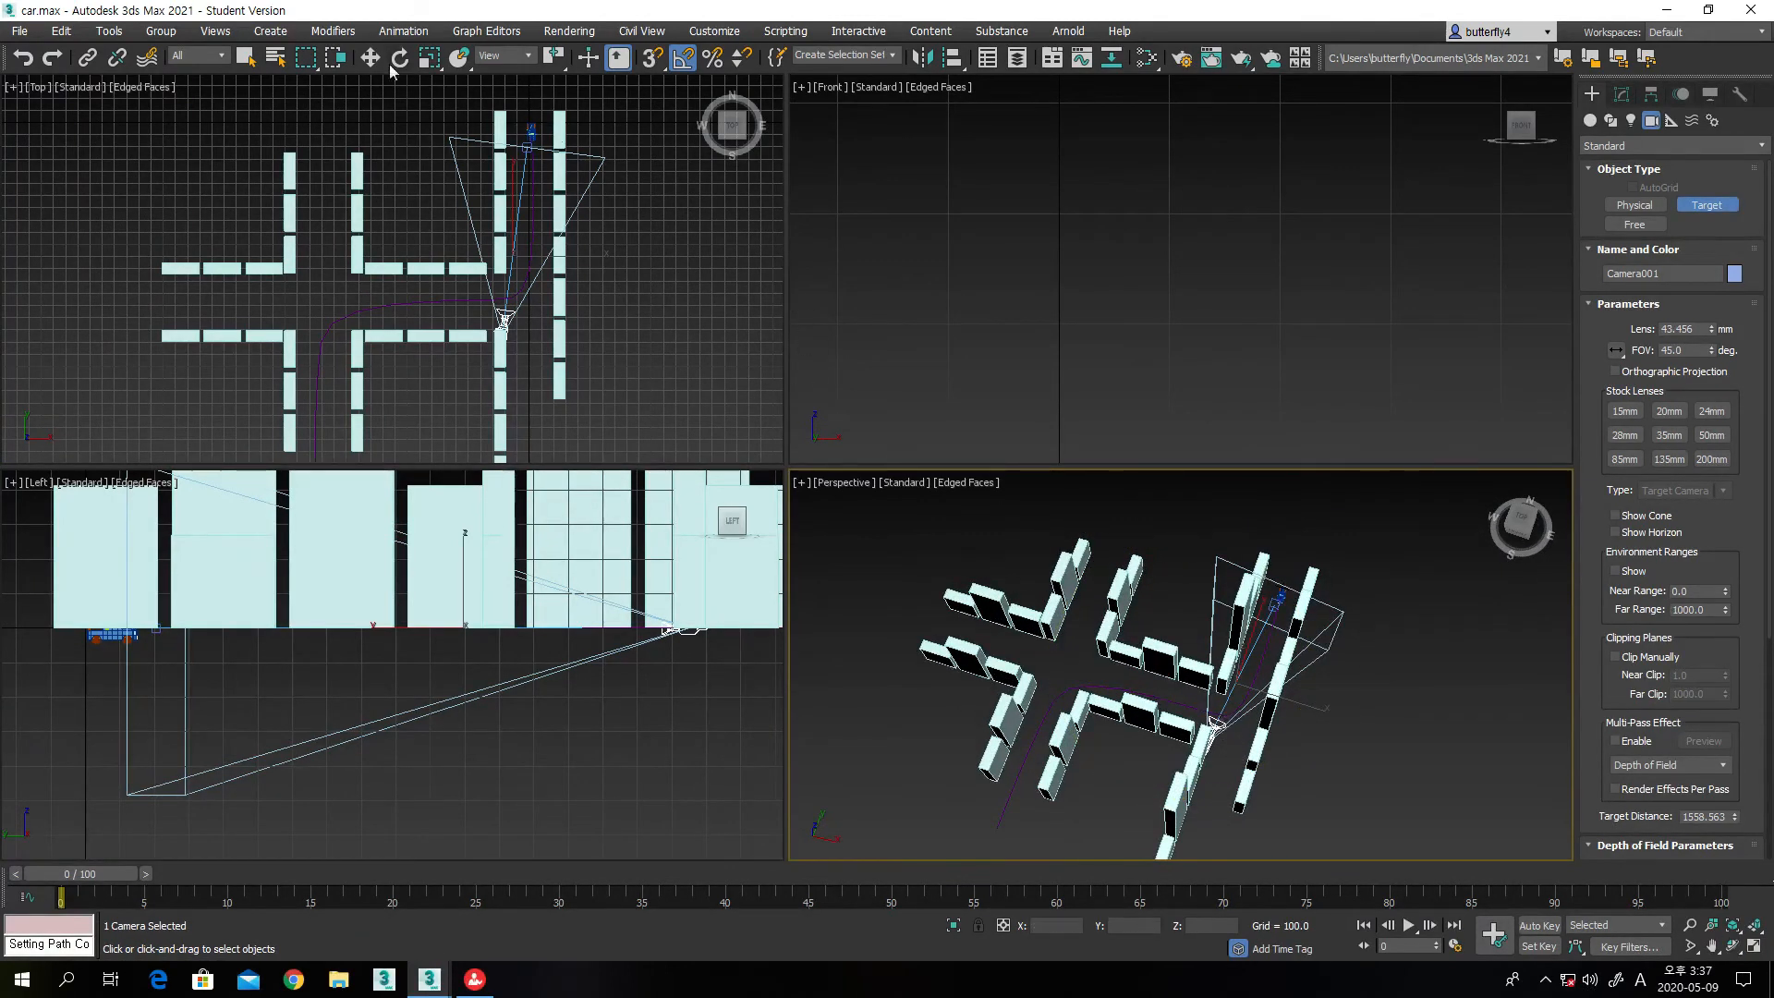
pyautogui.click(377, 61)
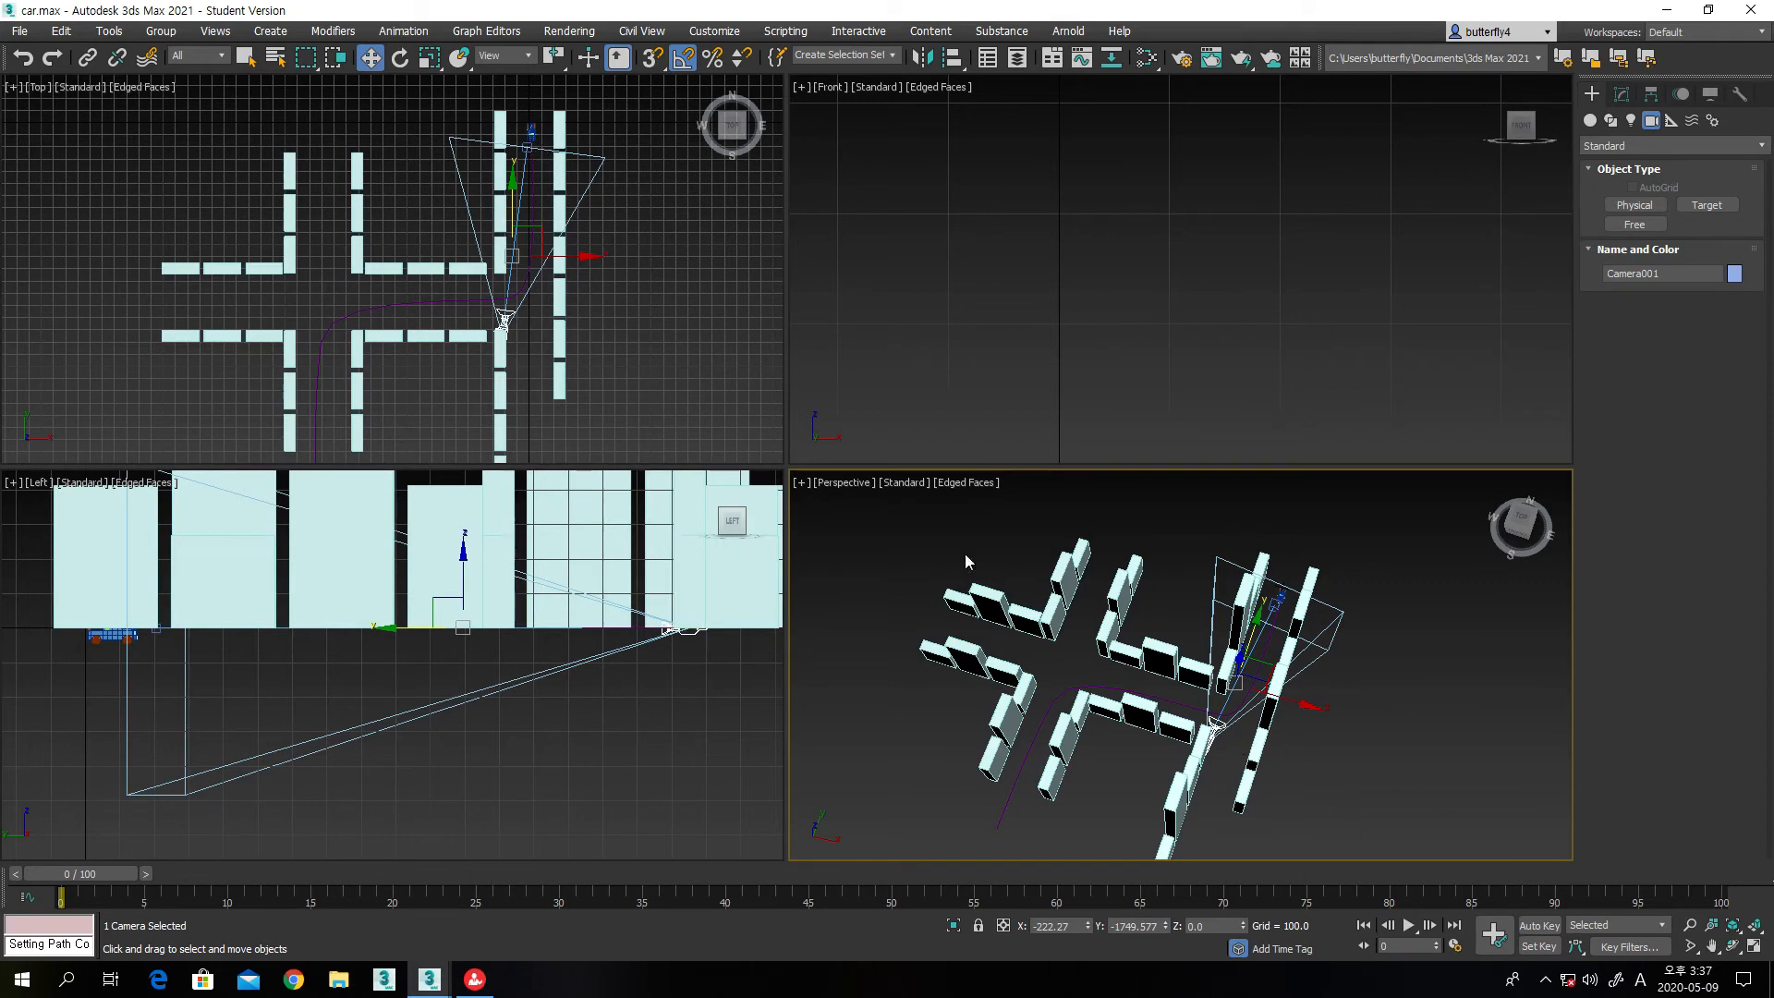
pyautogui.scroll(10, 901, 347)
pyautogui.scroll(-5, 923, 324)
pyautogui.moveTo(1025, 301); pyautogui.dragTo(1022, 154)
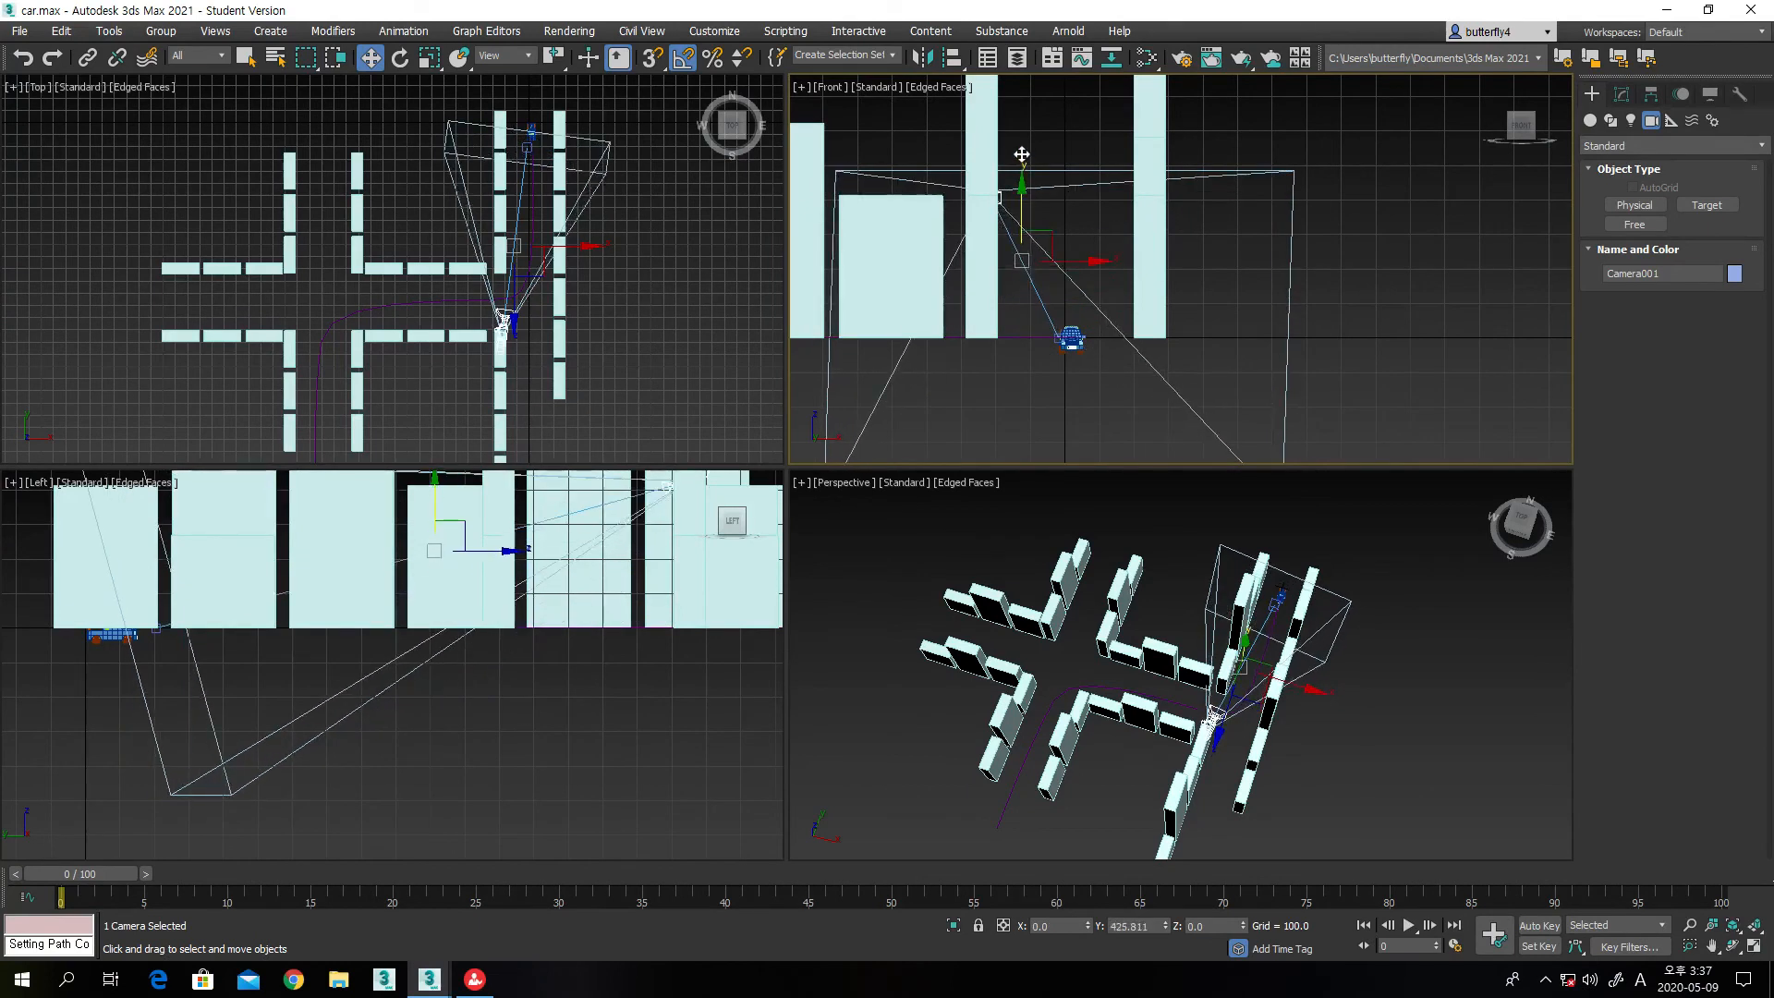
# Switch the Perspective viewport to look through Camera001
pyautogui.scroll(5, 547, 746)
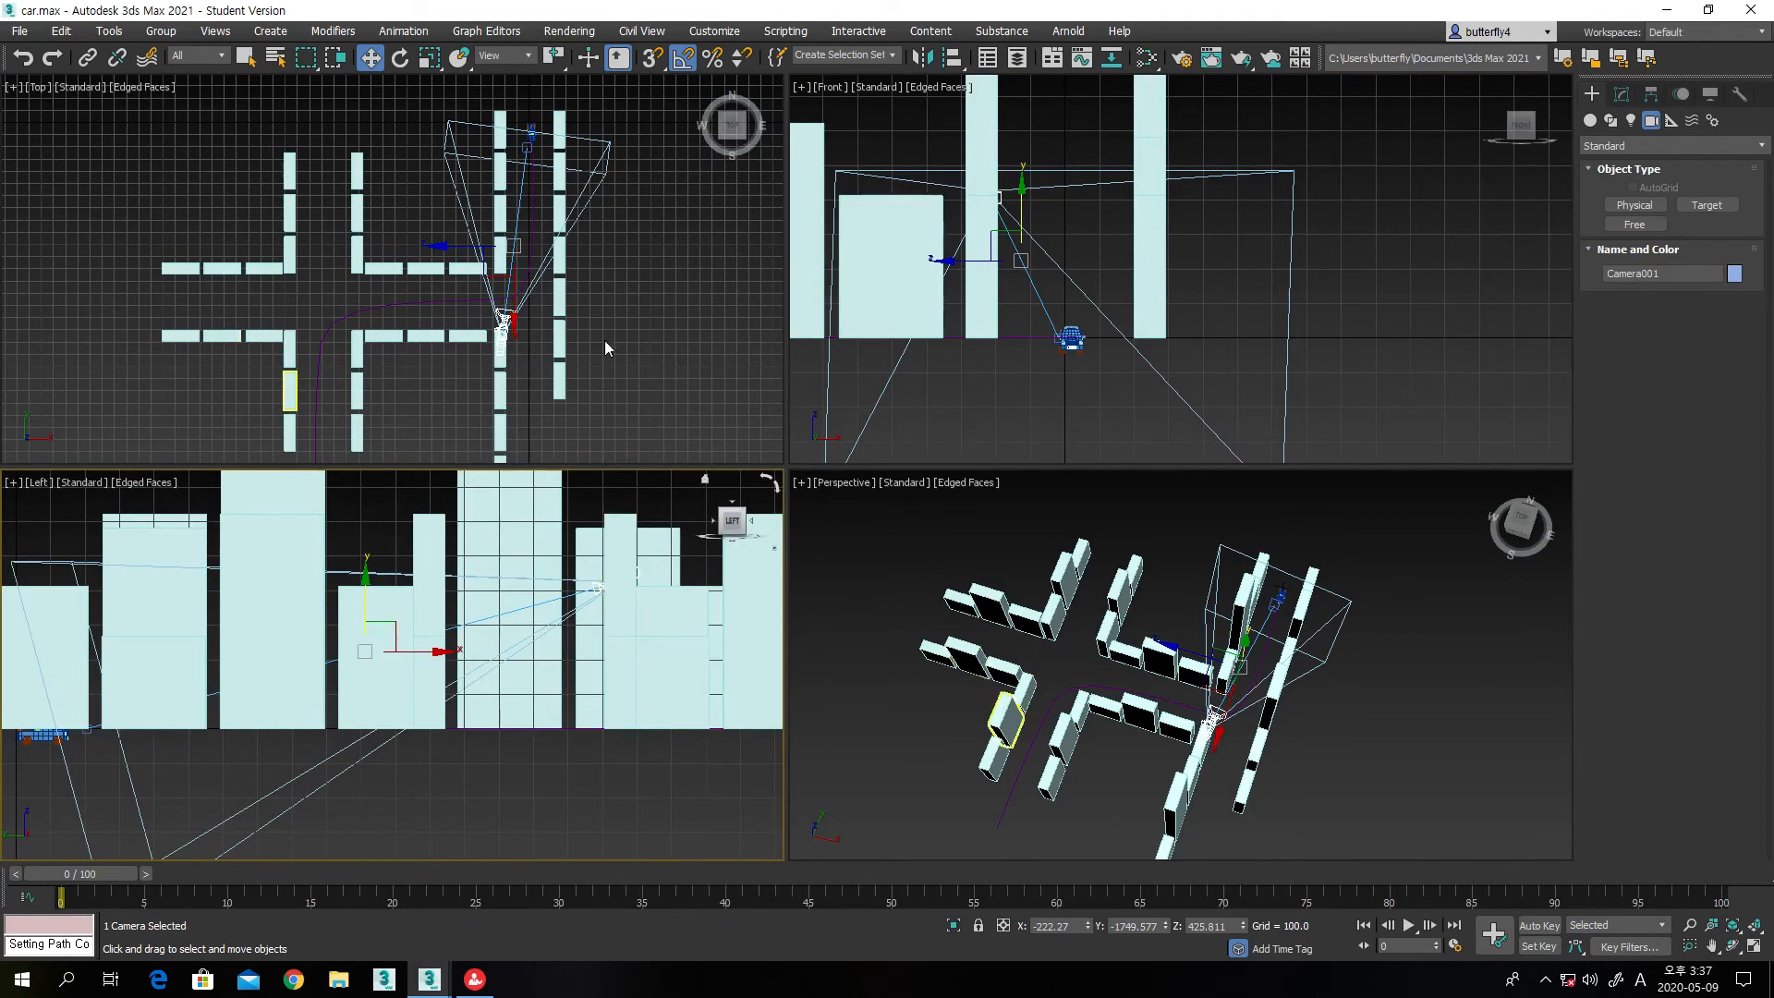
pyautogui.click(849, 484)
pyautogui.moveTo(952, 504)
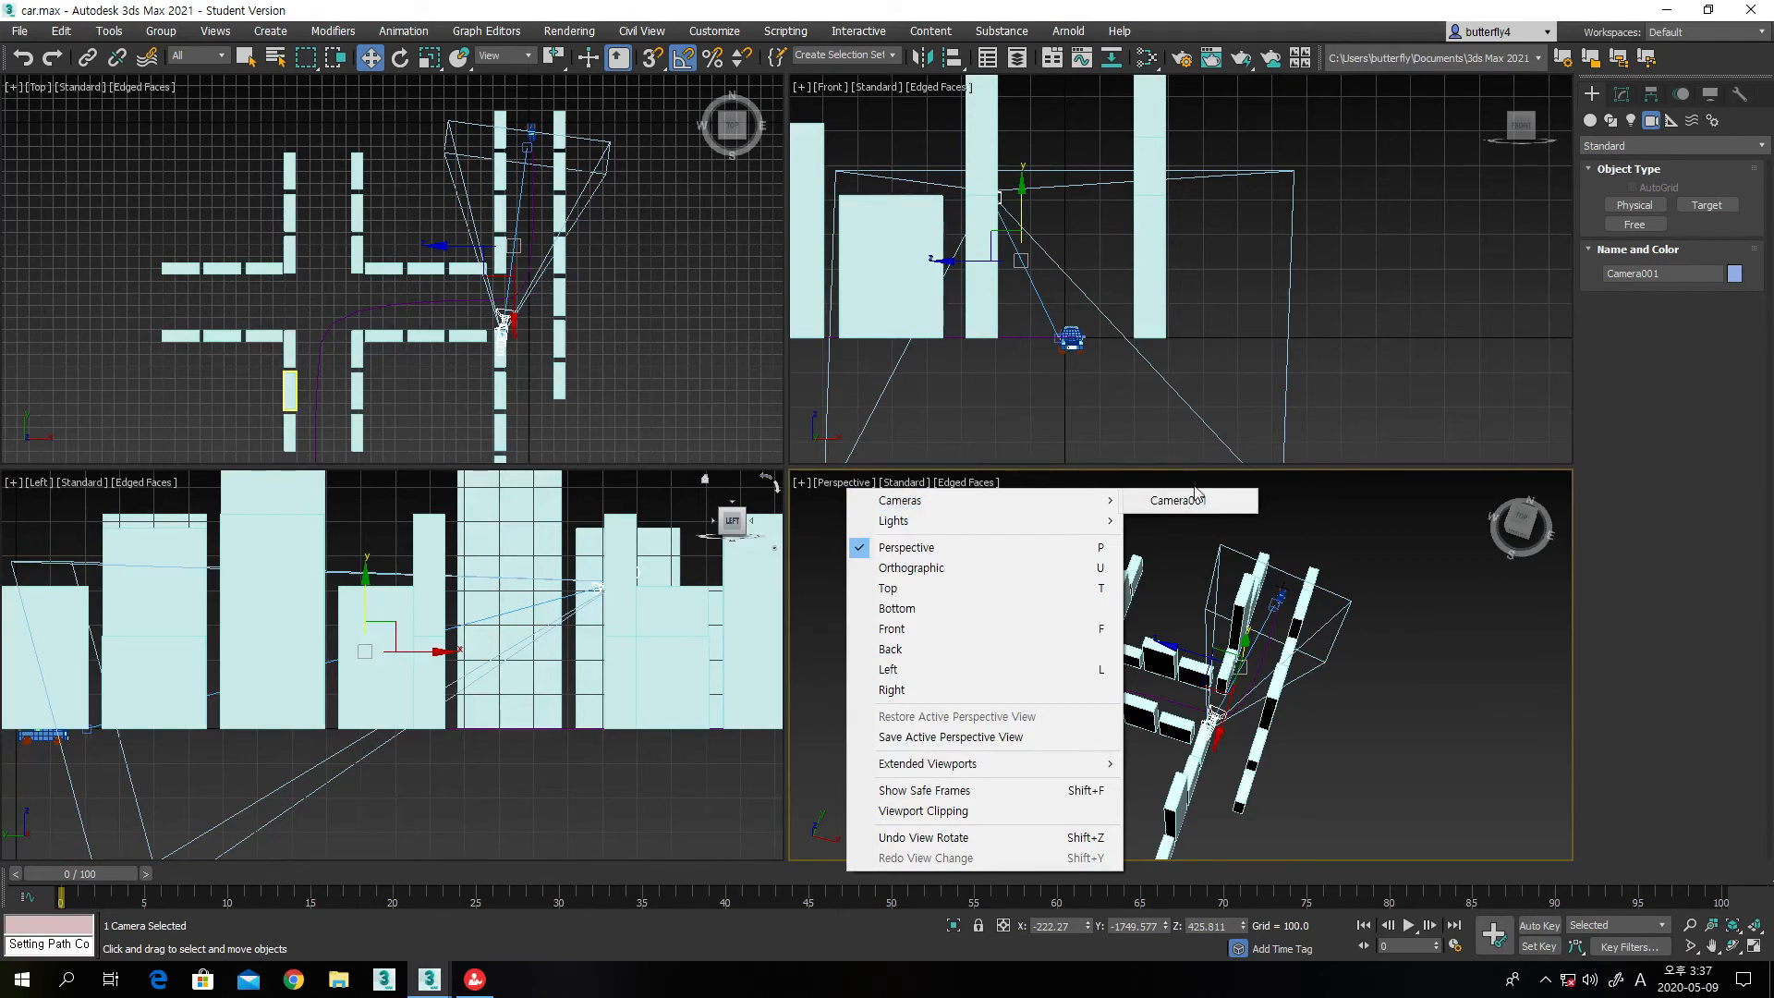
pyautogui.click(1152, 500)
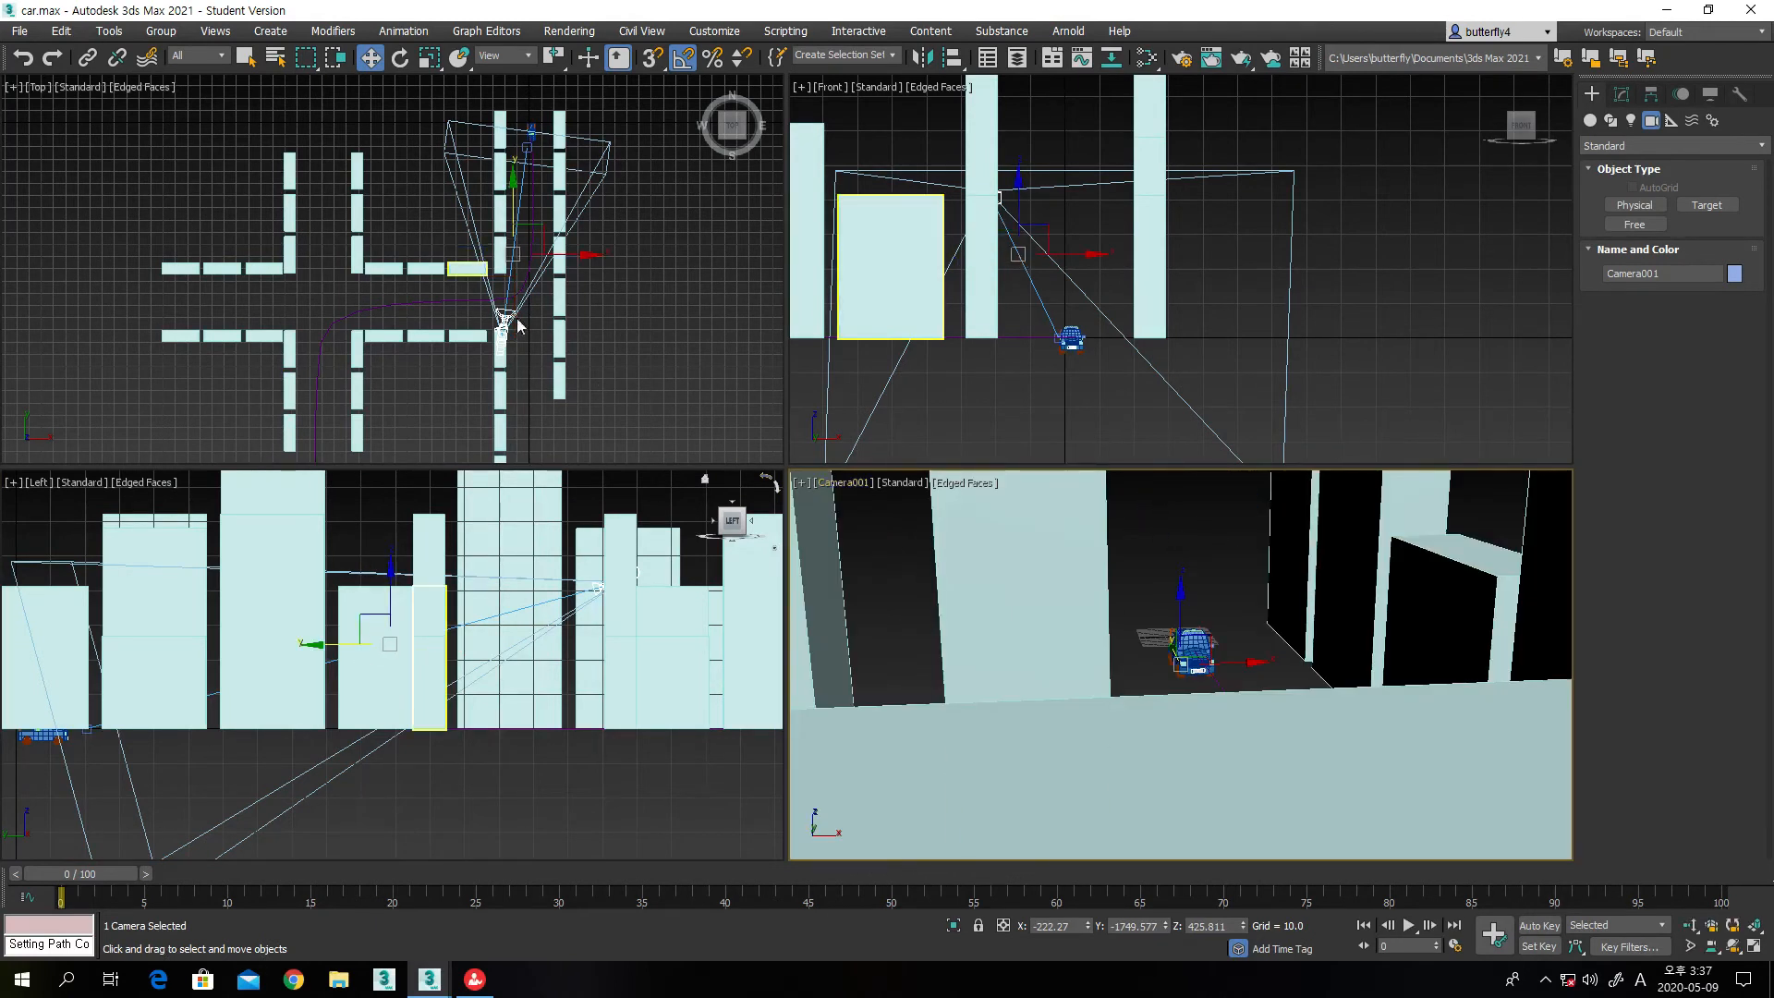
# Raise Camera001 slightly to a height of about 437 so it looks over the roof below it
pyautogui.scroll(8, 512, 312)
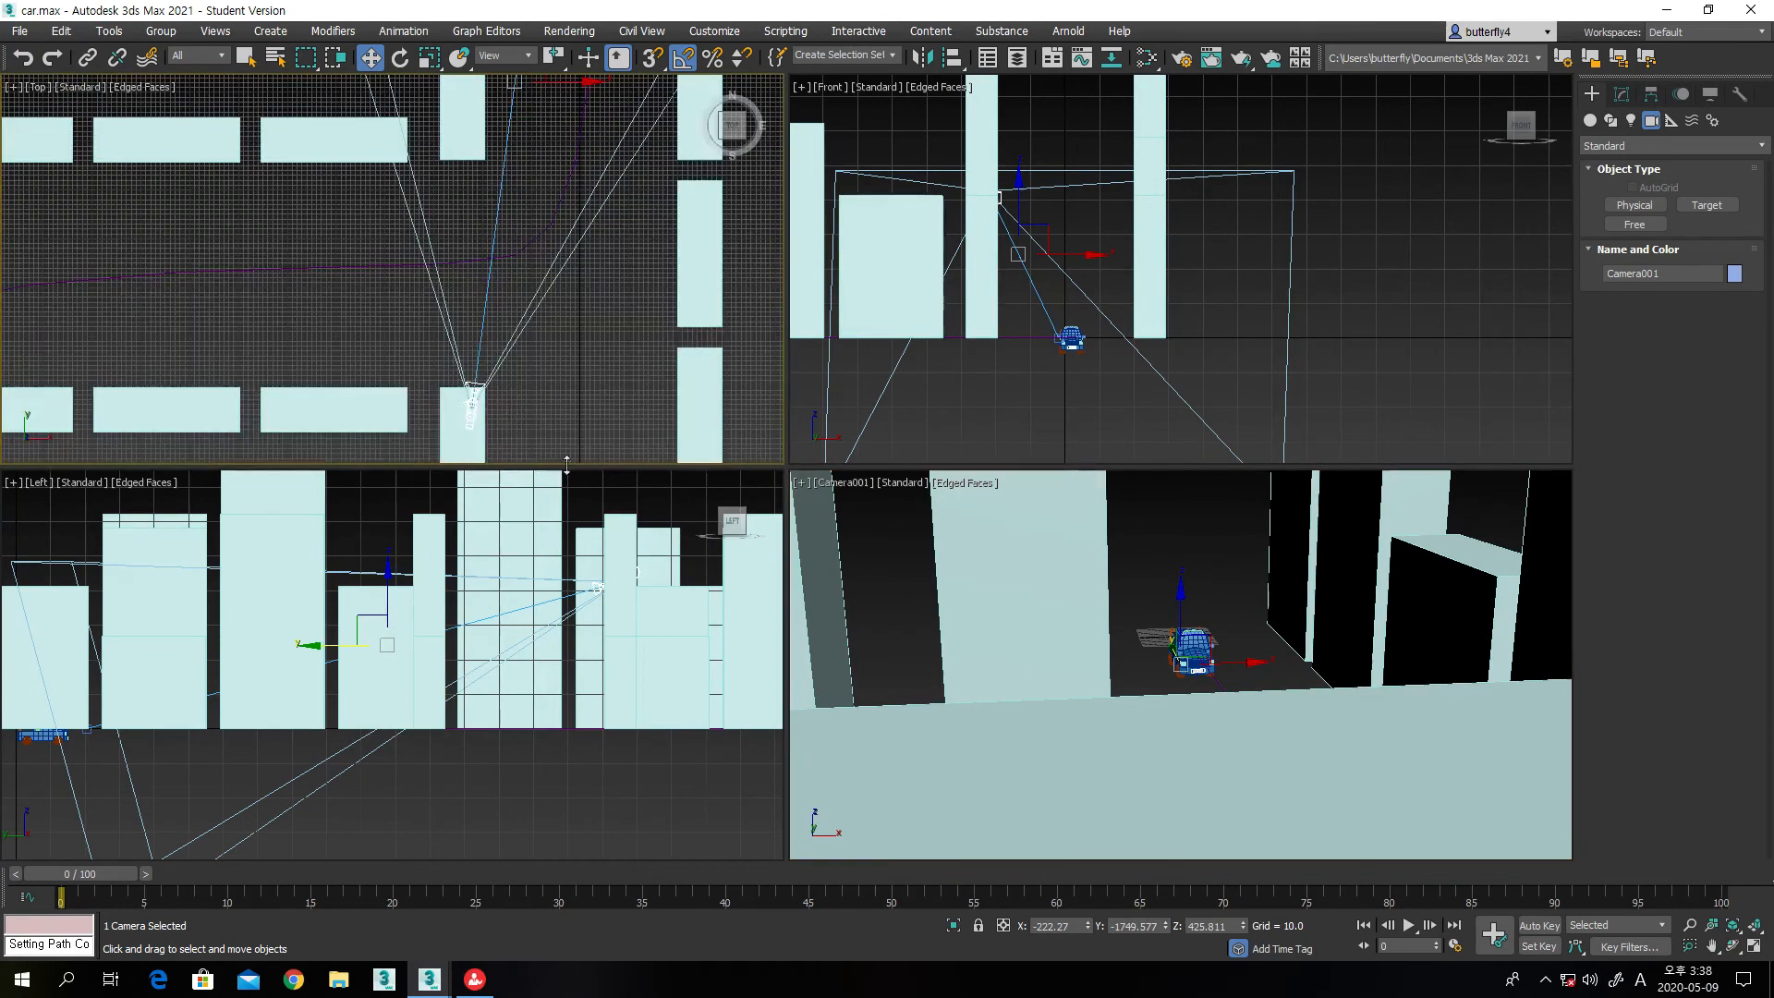
pyautogui.click(475, 386)
pyautogui.click(1019, 197)
pyautogui.moveTo(1019, 195); pyautogui.dragTo(1023, 193)
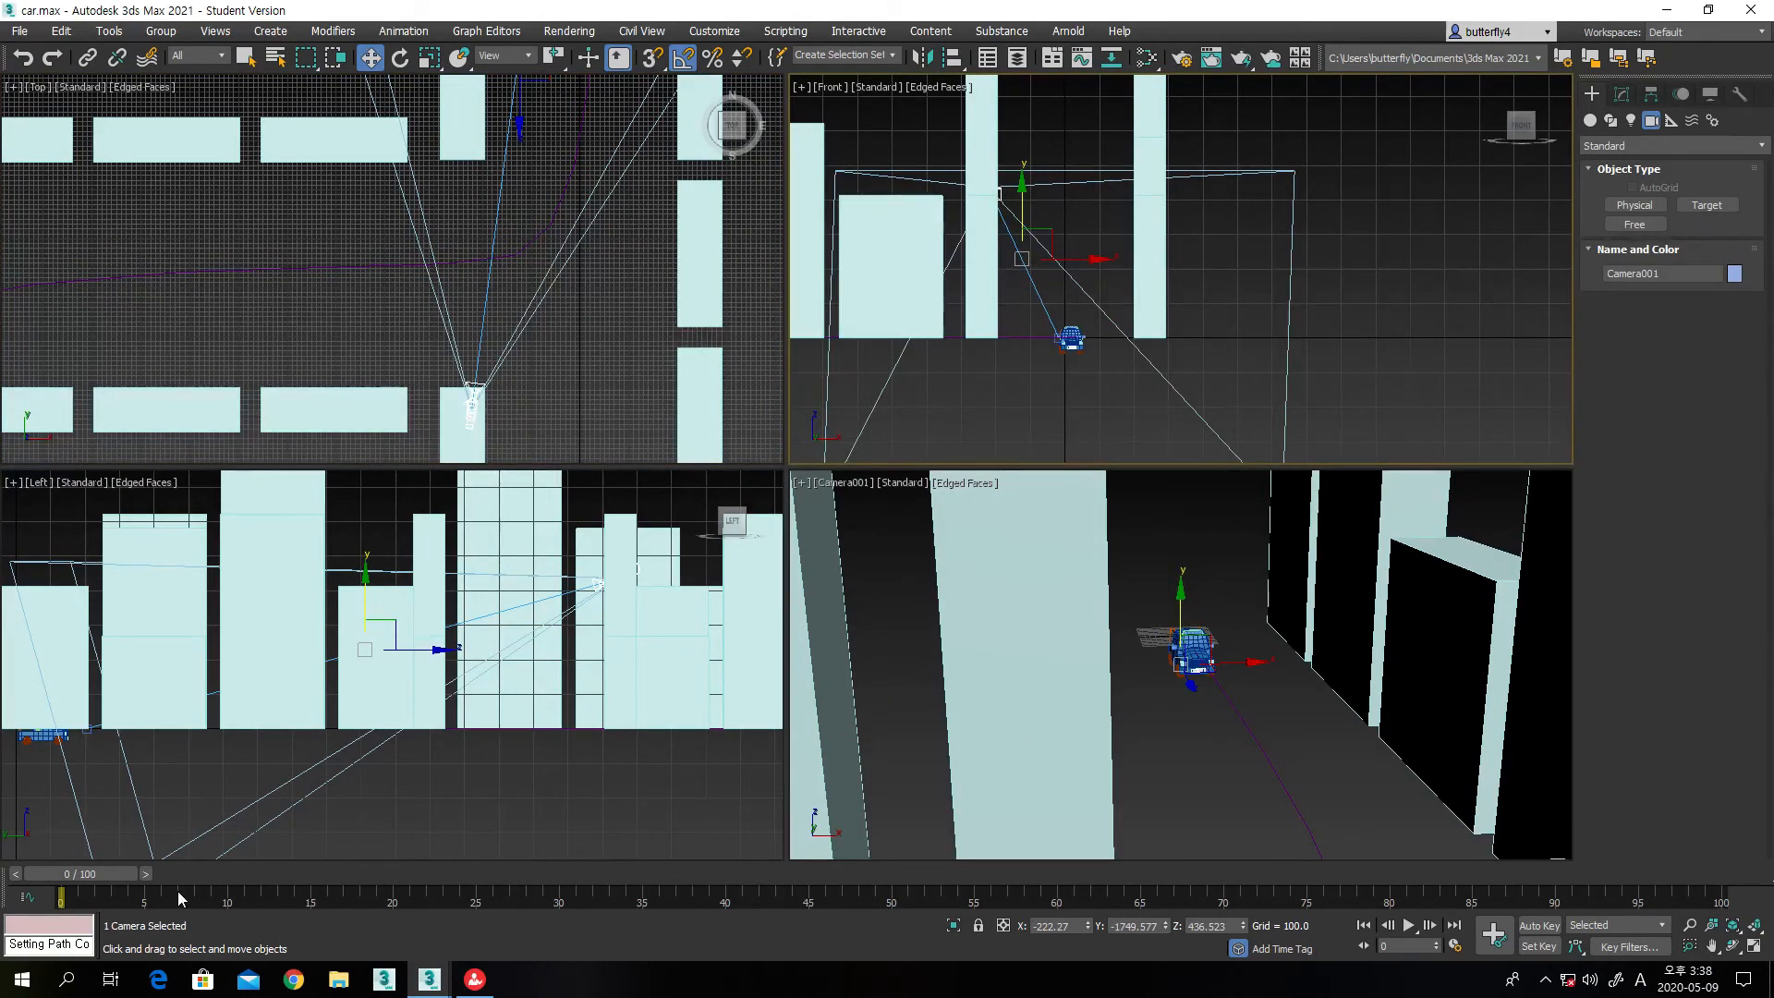
pyautogui.moveTo(129, 883); pyautogui.dragTo(81, 848)
# Create a second Target camera in the Top view at the end of the building row before the junction, aimed at the car
pyautogui.press('w')
pyautogui.moveTo(512, 187); pyautogui.dragTo(444, 380, button='middle')
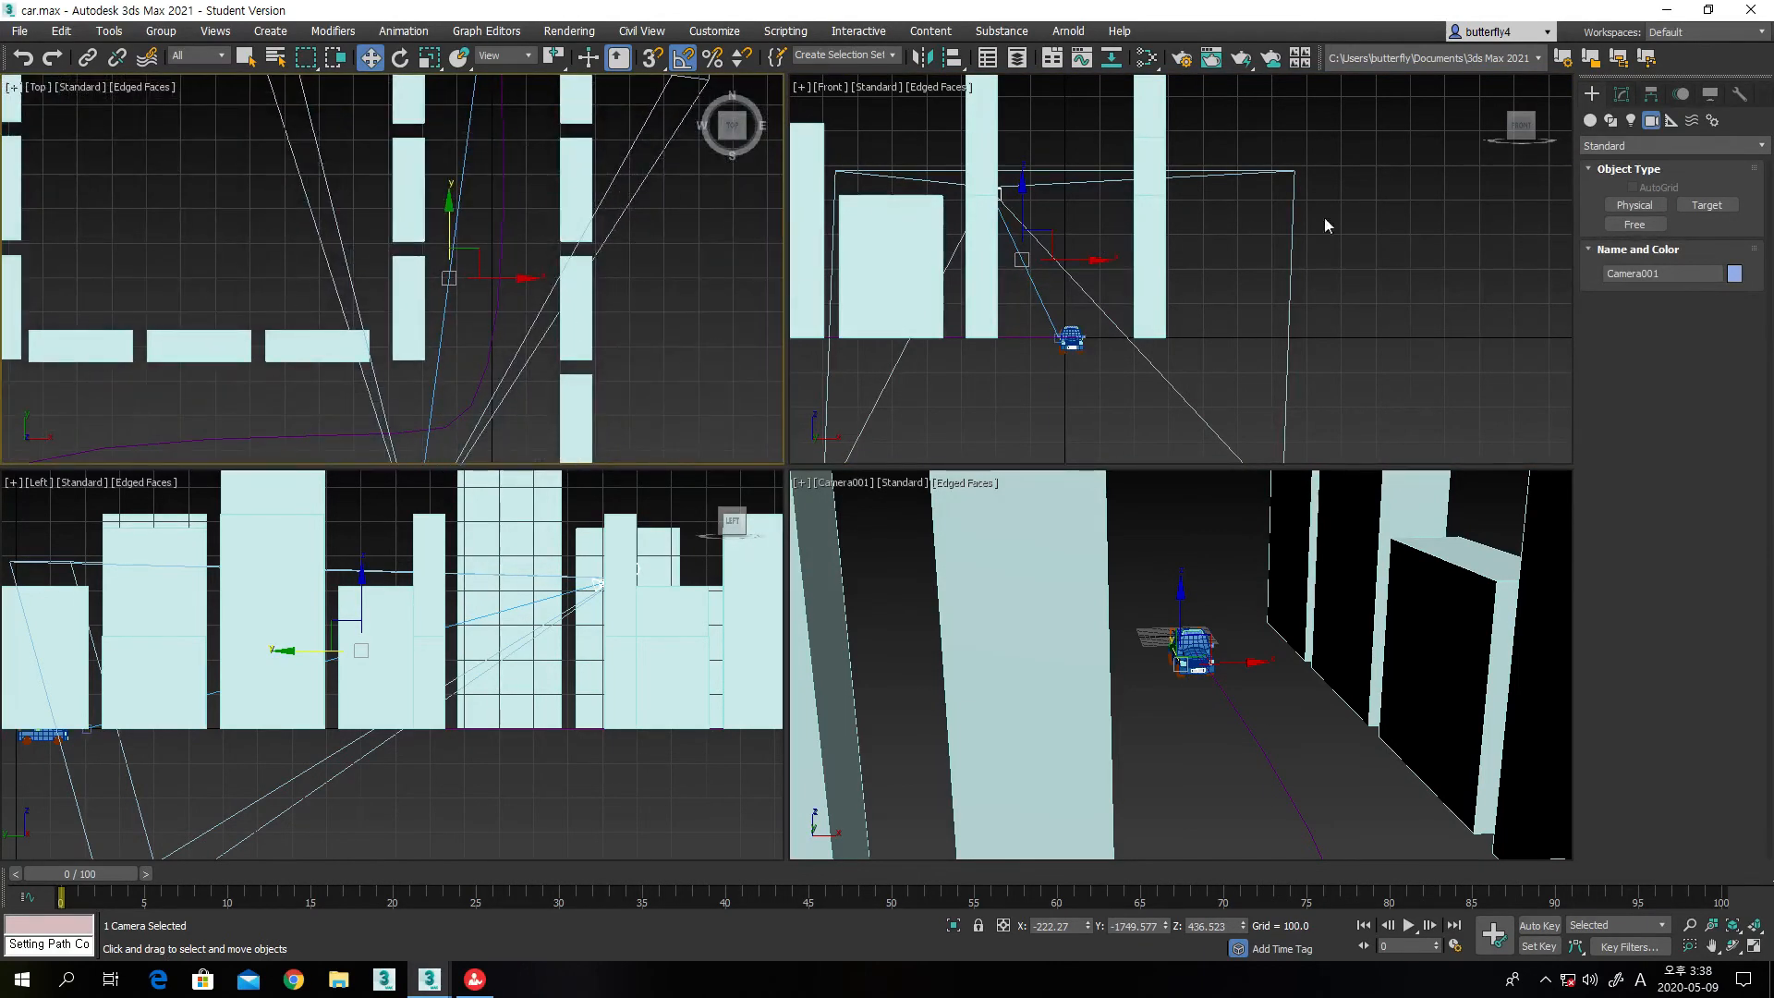
pyautogui.click(1706, 204)
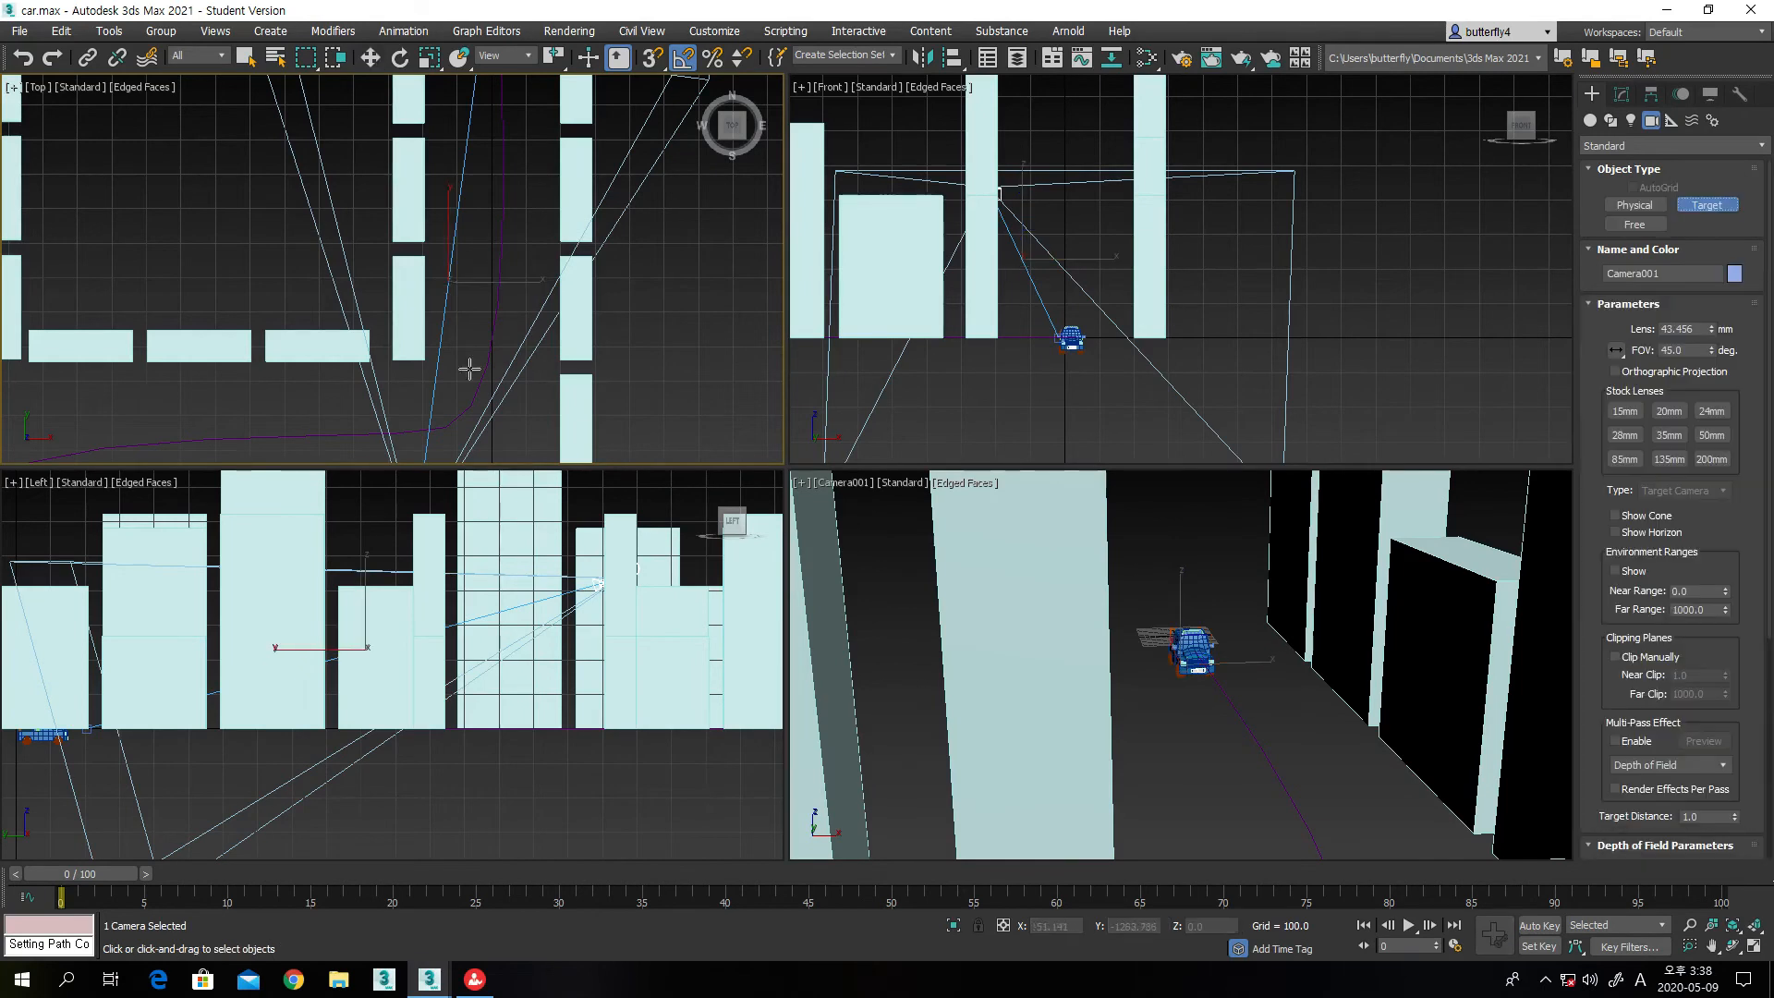
pyautogui.scroll(-3, 447, 319)
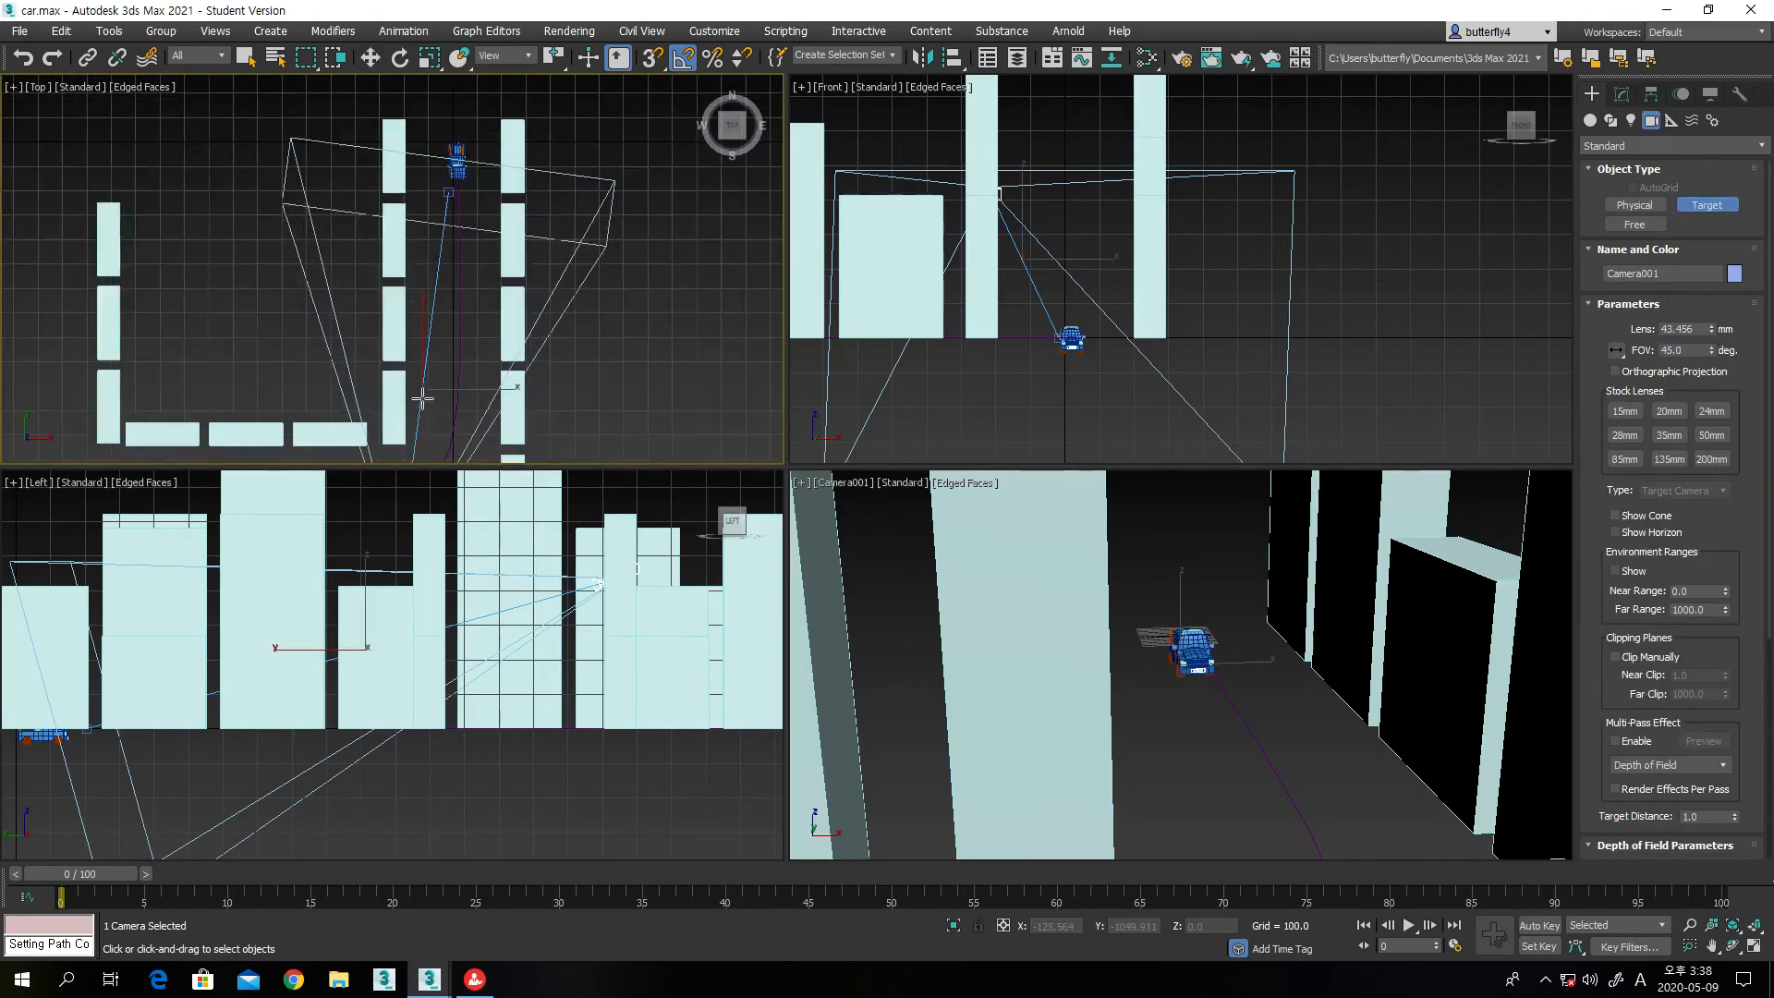
pyautogui.moveTo(393, 445); pyautogui.dragTo(453, 181)
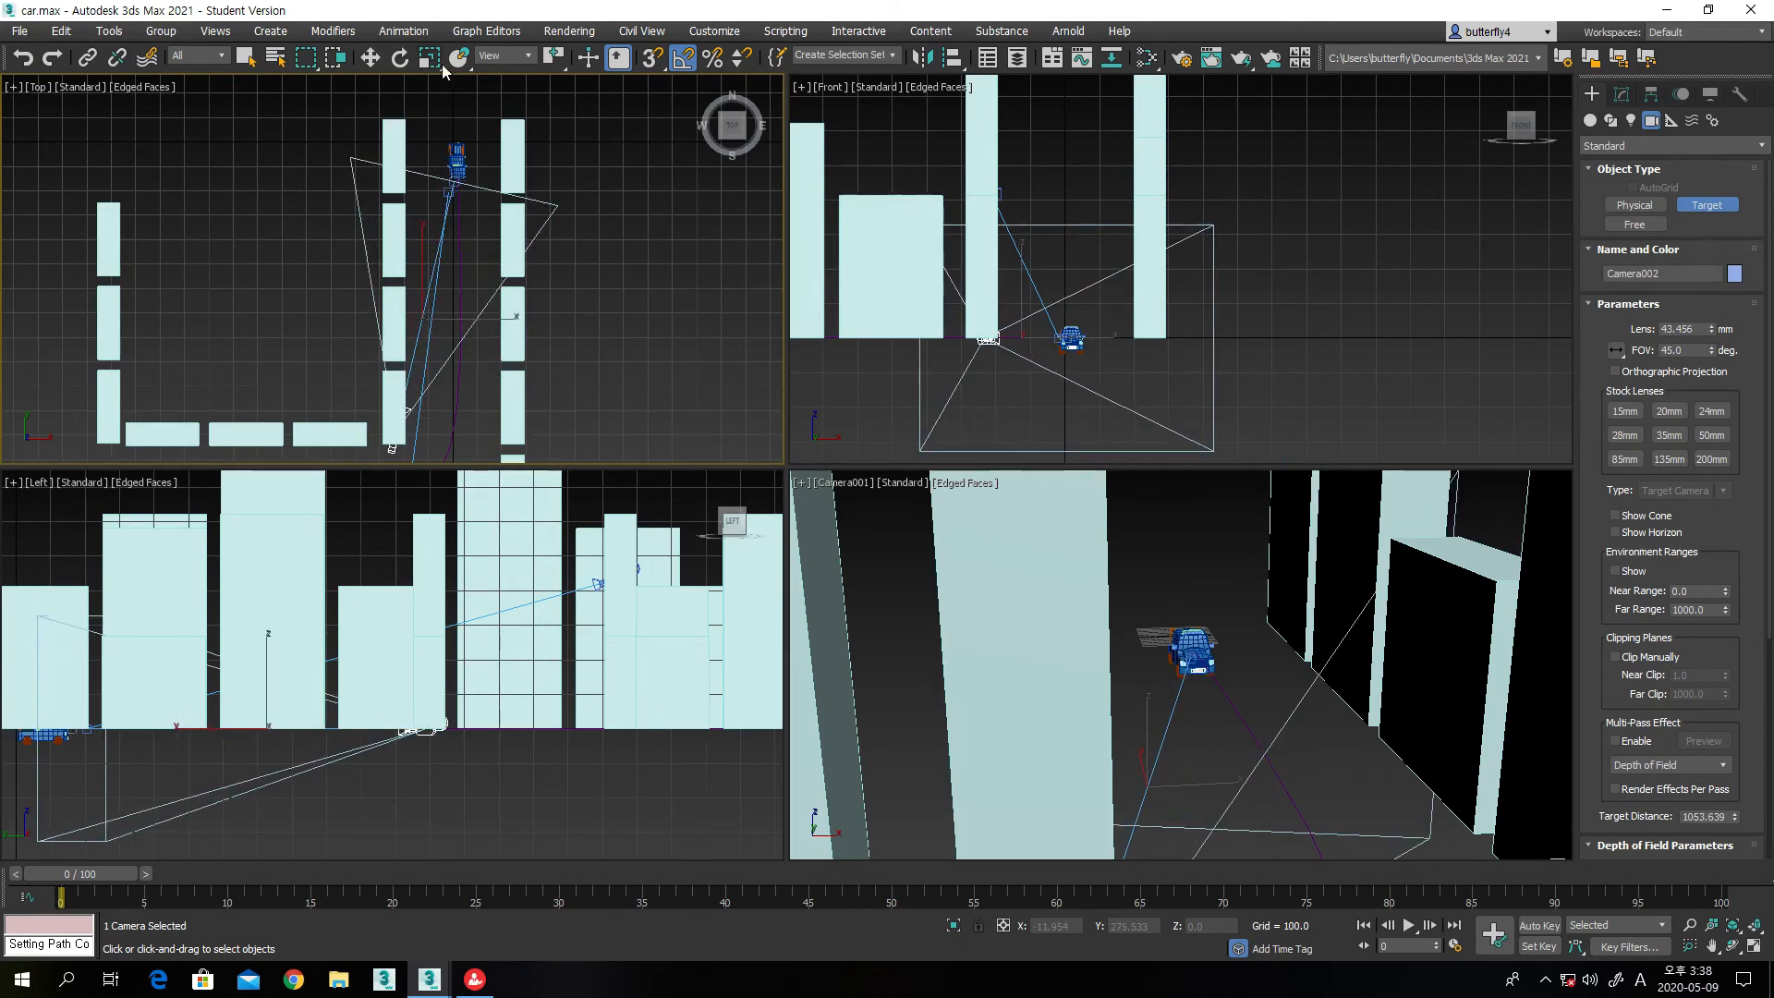
# Raise the second camera to a height of about 469 in the Front view
pyautogui.click(370, 58)
pyautogui.click(991, 344)
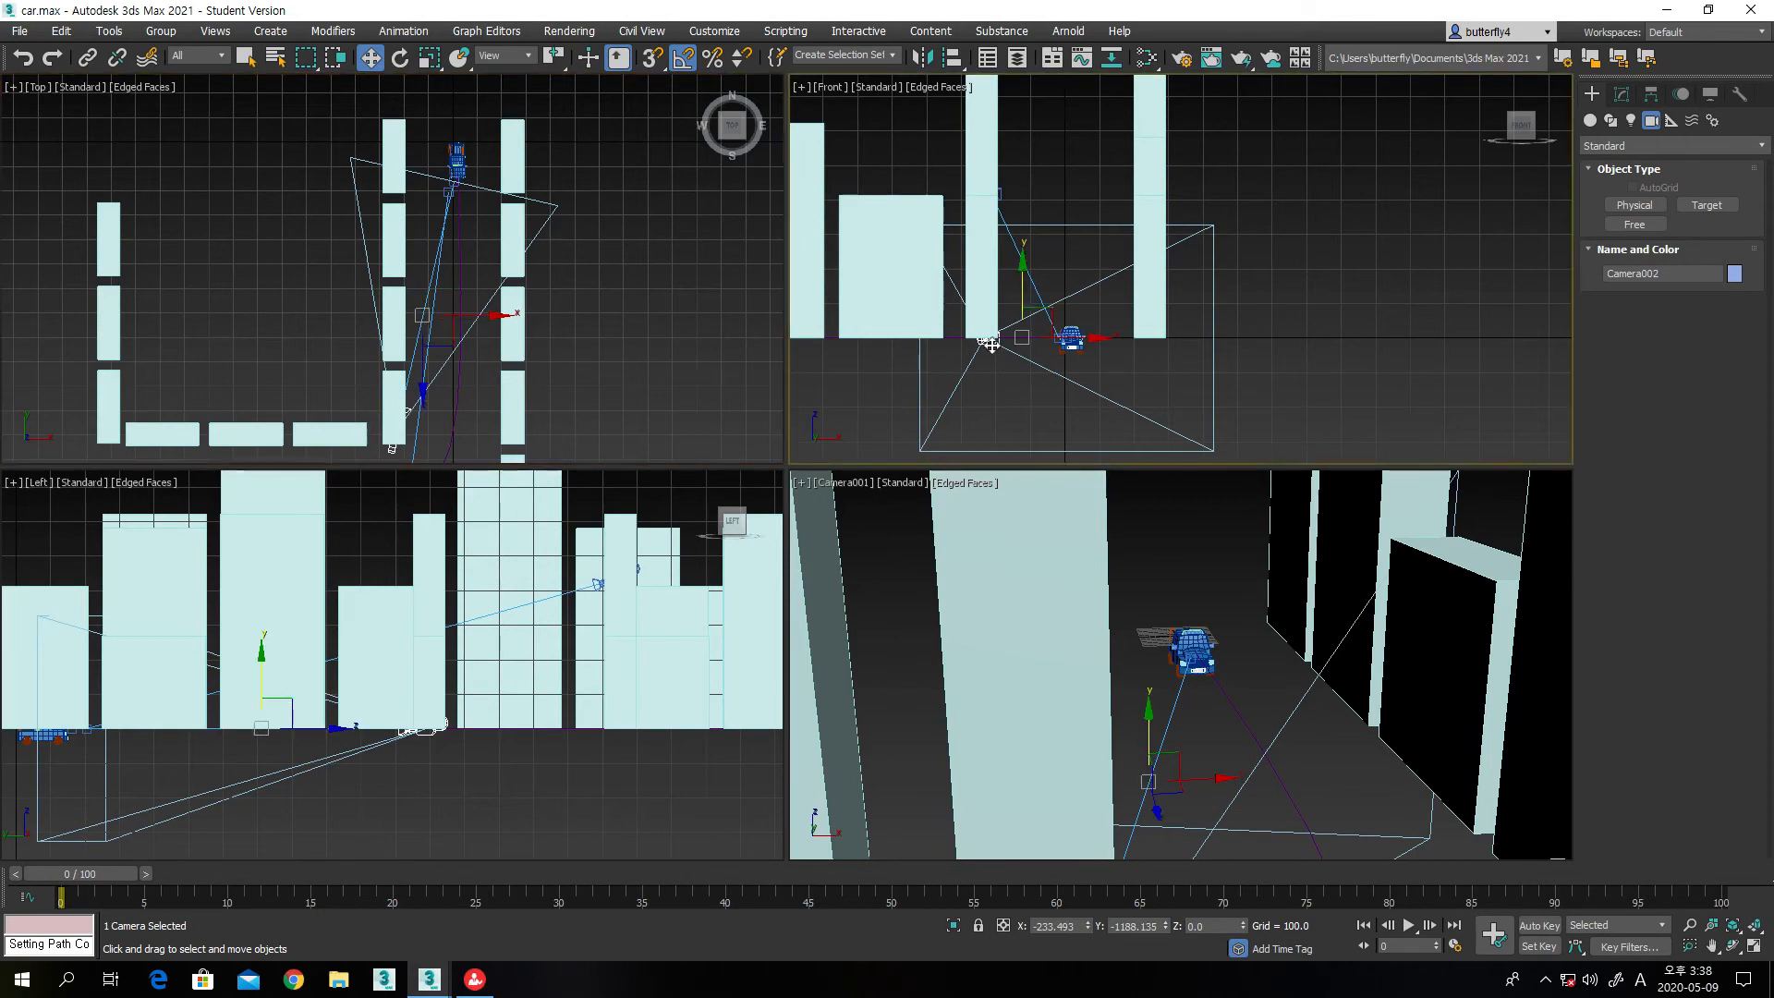
pyautogui.moveTo(1023, 297); pyautogui.dragTo(1037, 137)
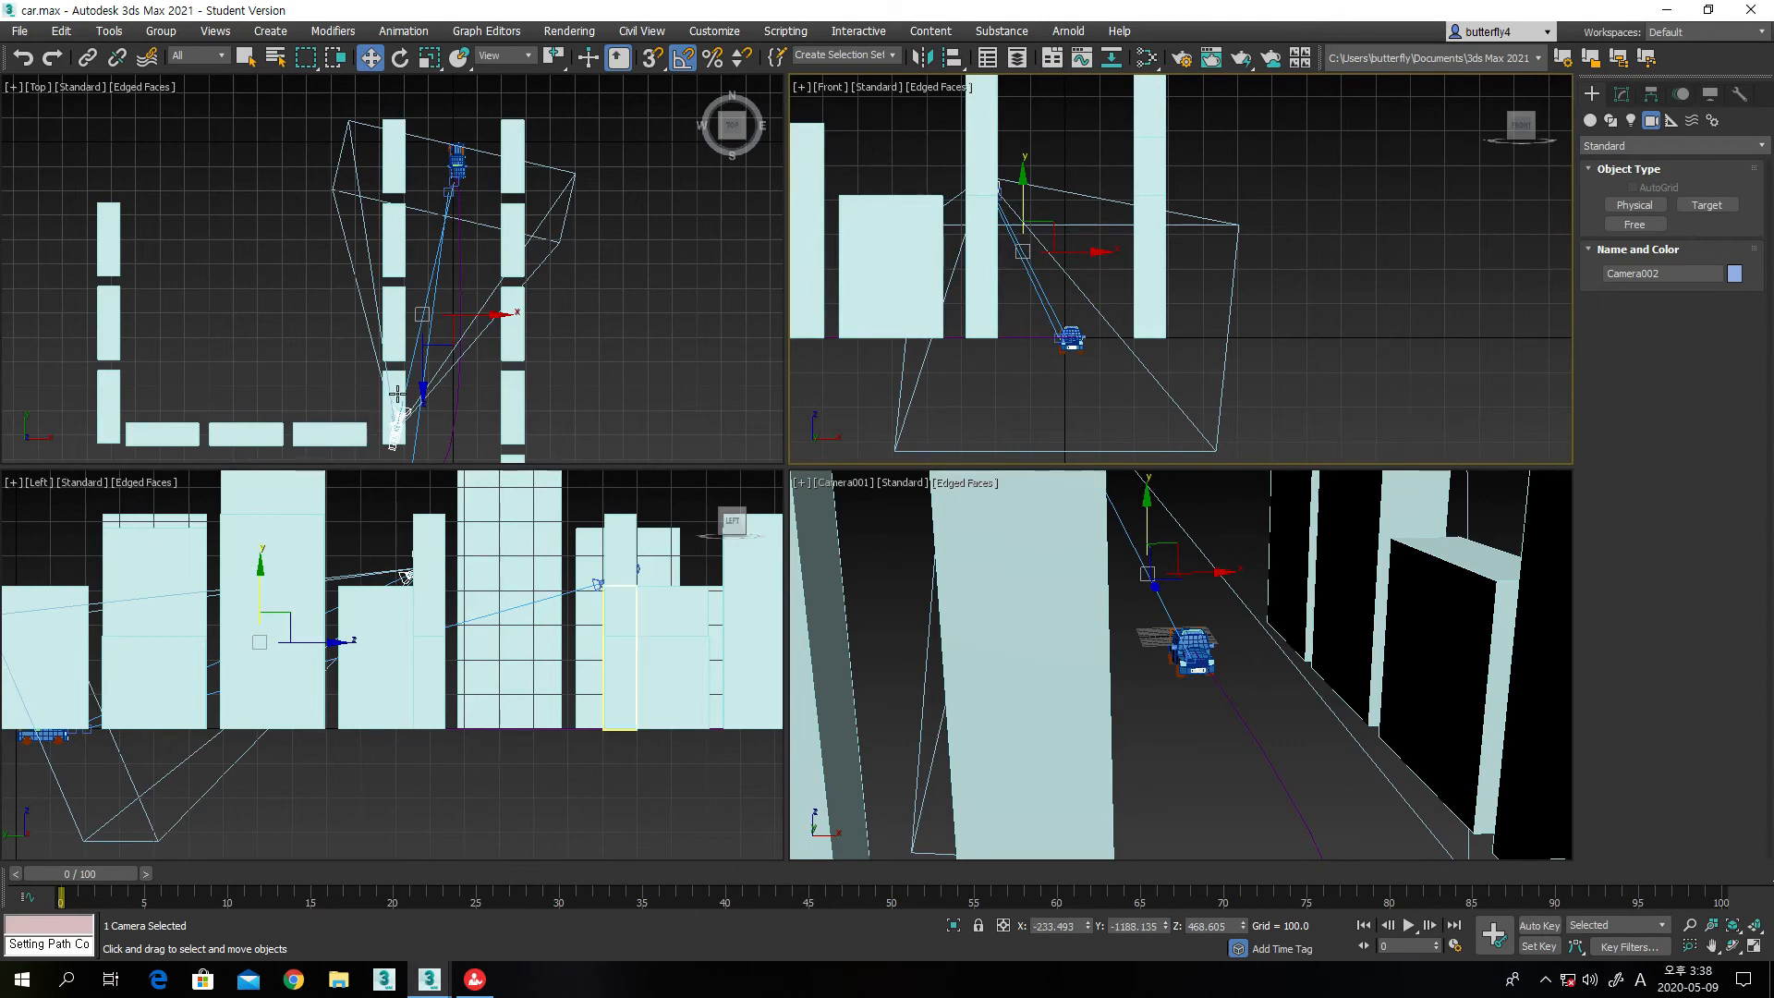
# Orbit the Camera001 view, switch it back to Perspective and look over the cameras among the buildings
pyautogui.click(1734, 943)
pyautogui.moveTo(1244, 706); pyautogui.dragTo(1171, 689)
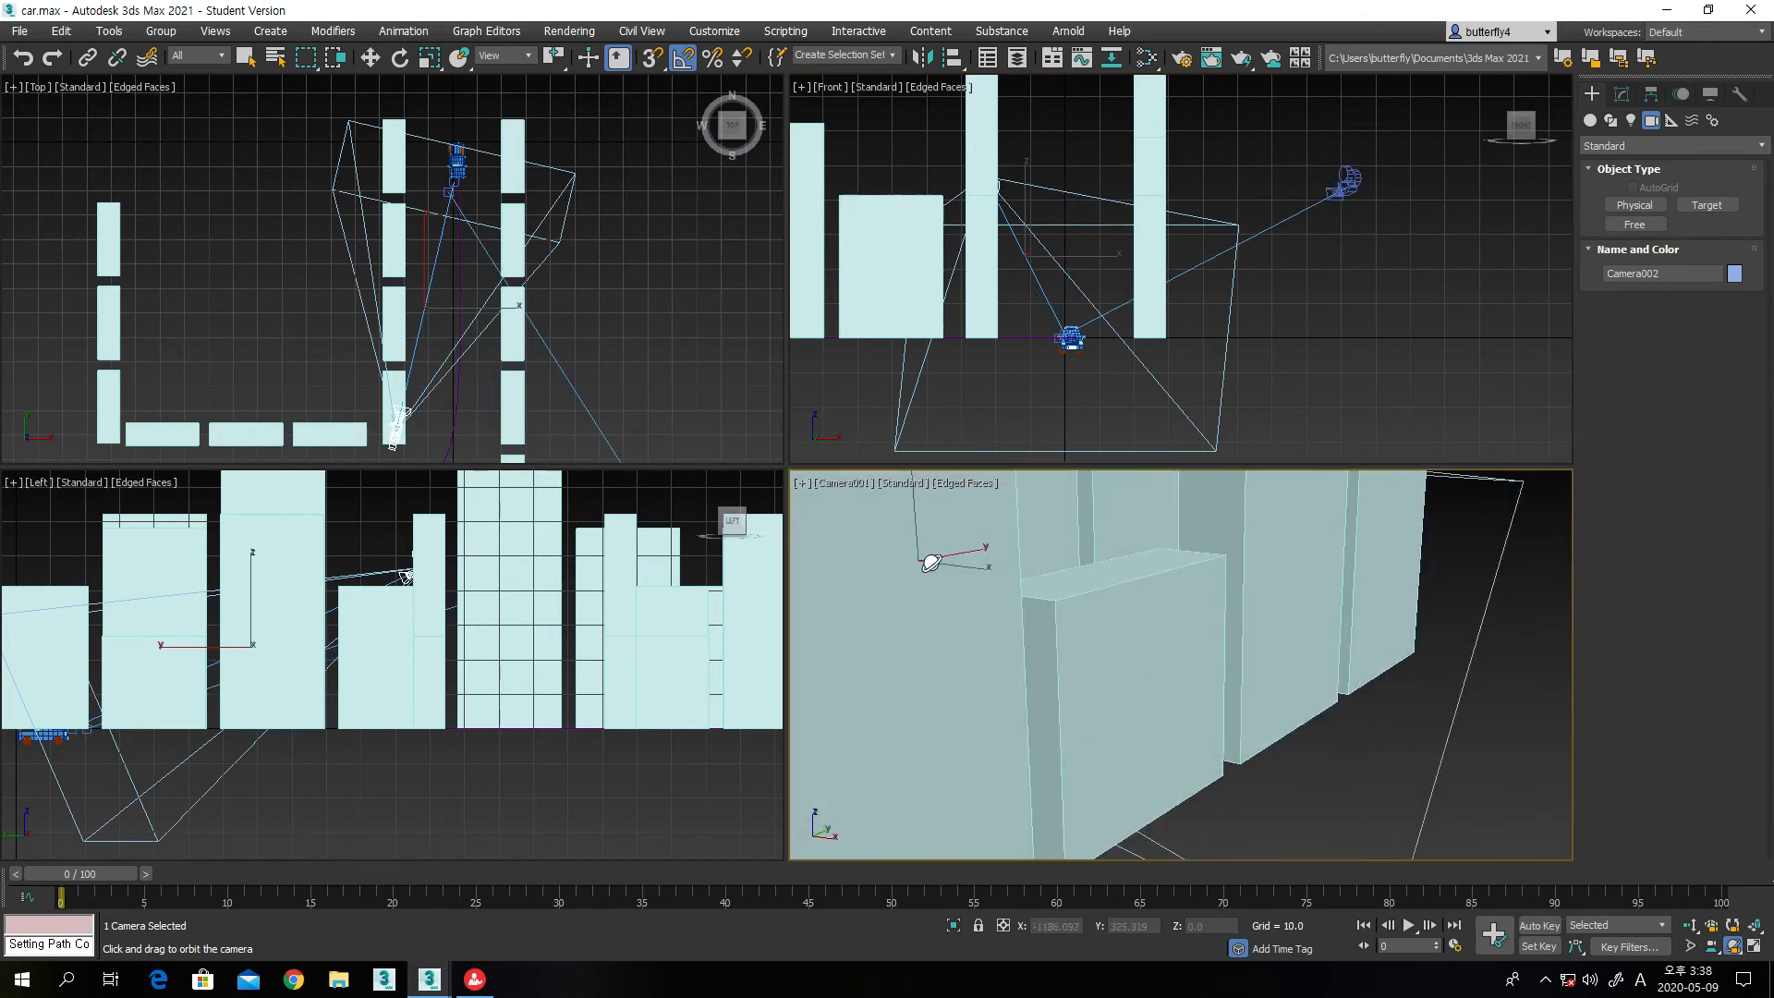
pyautogui.click(827, 487)
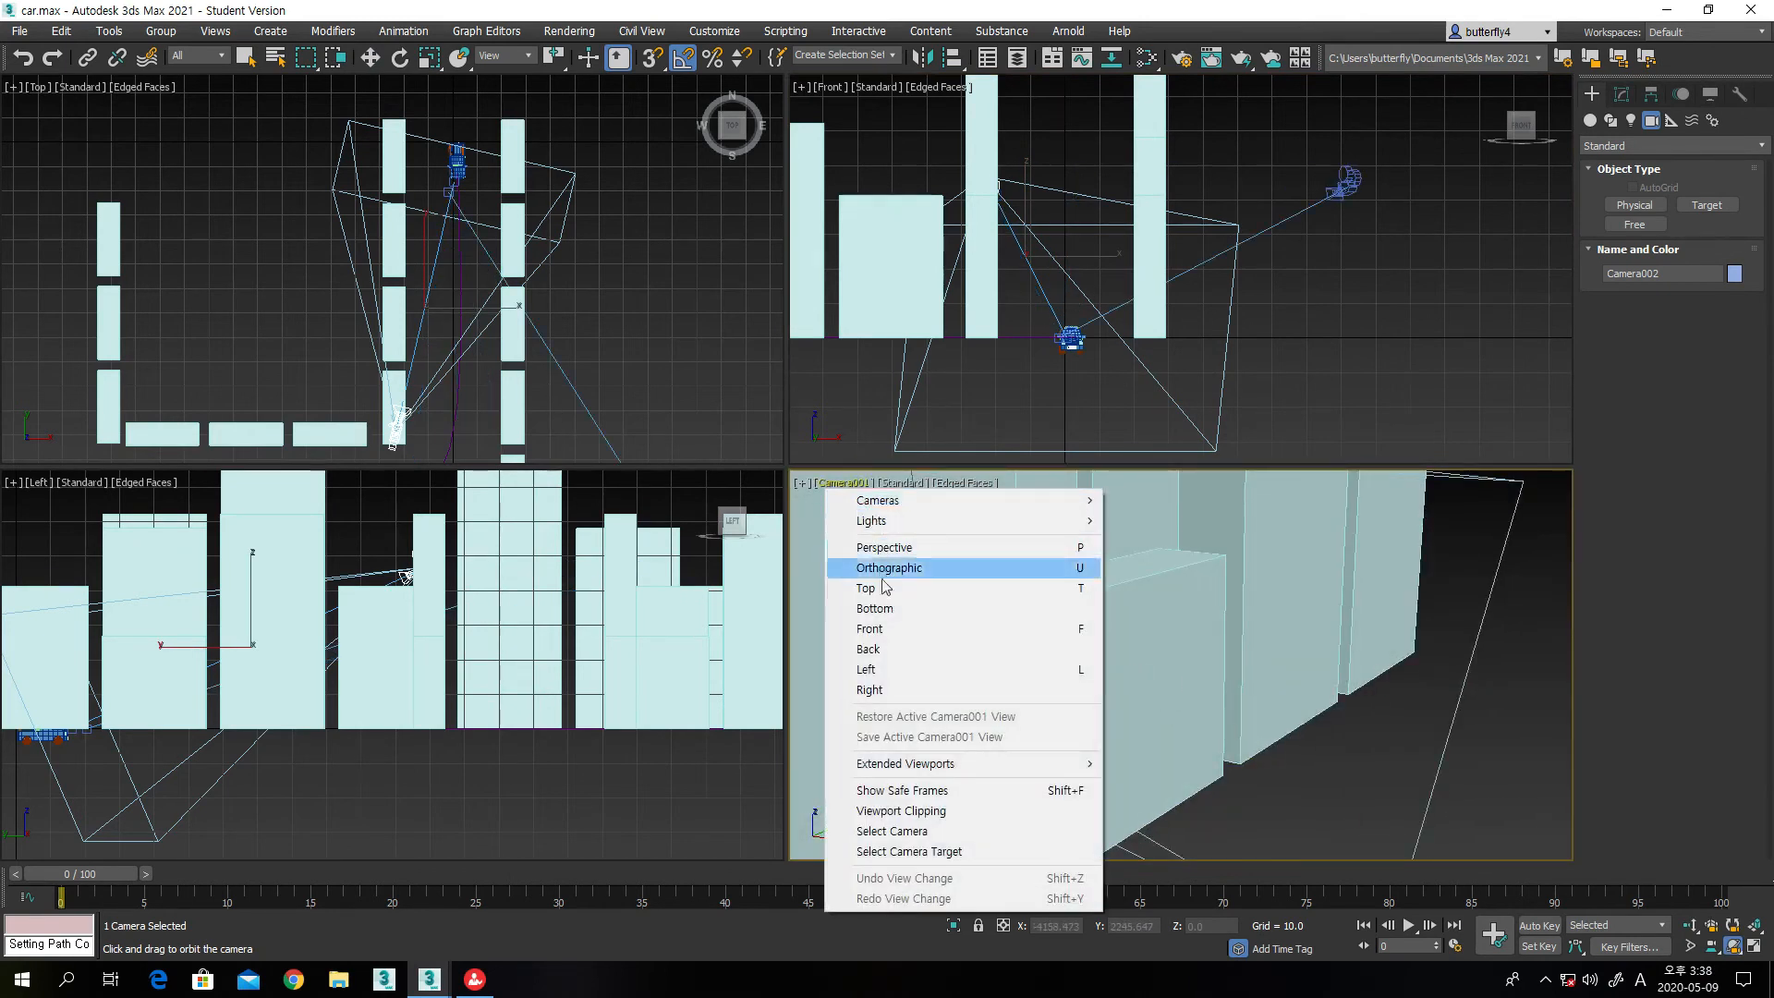
pyautogui.click(887, 547)
pyautogui.moveTo(1007, 578); pyautogui.dragTo(1003, 704)
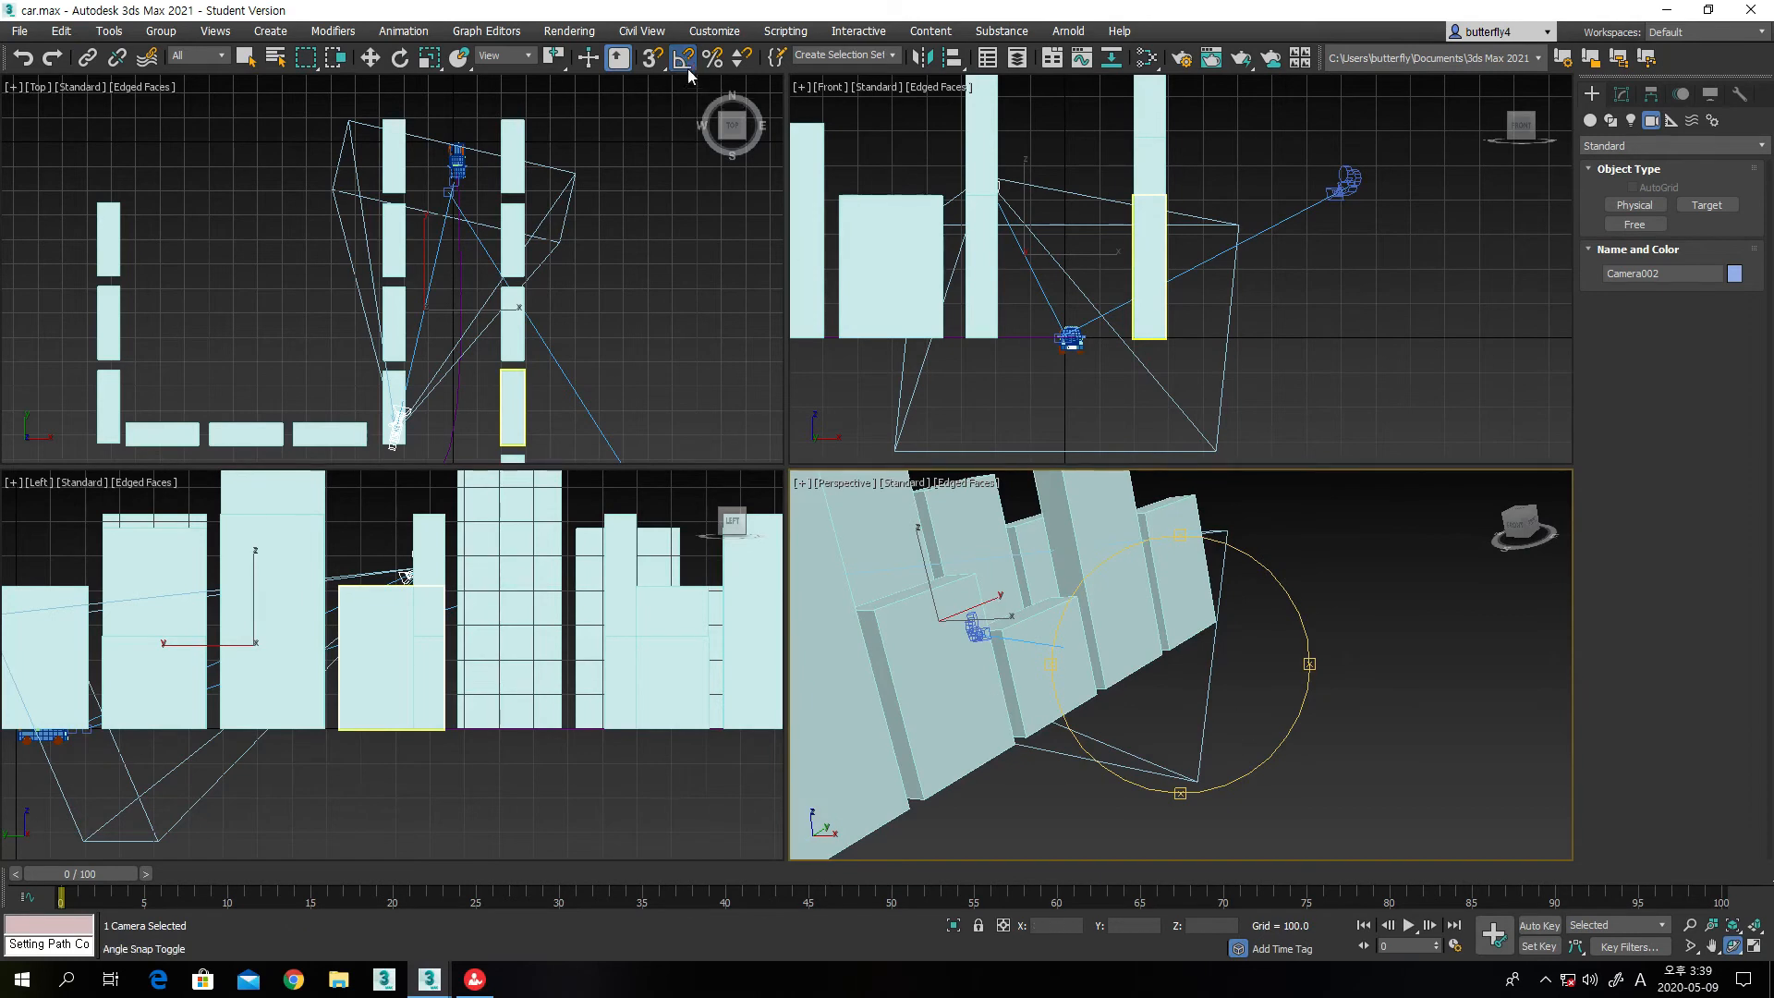
pyautogui.moveTo(1366, 664); pyautogui.dragTo(1335, 739)
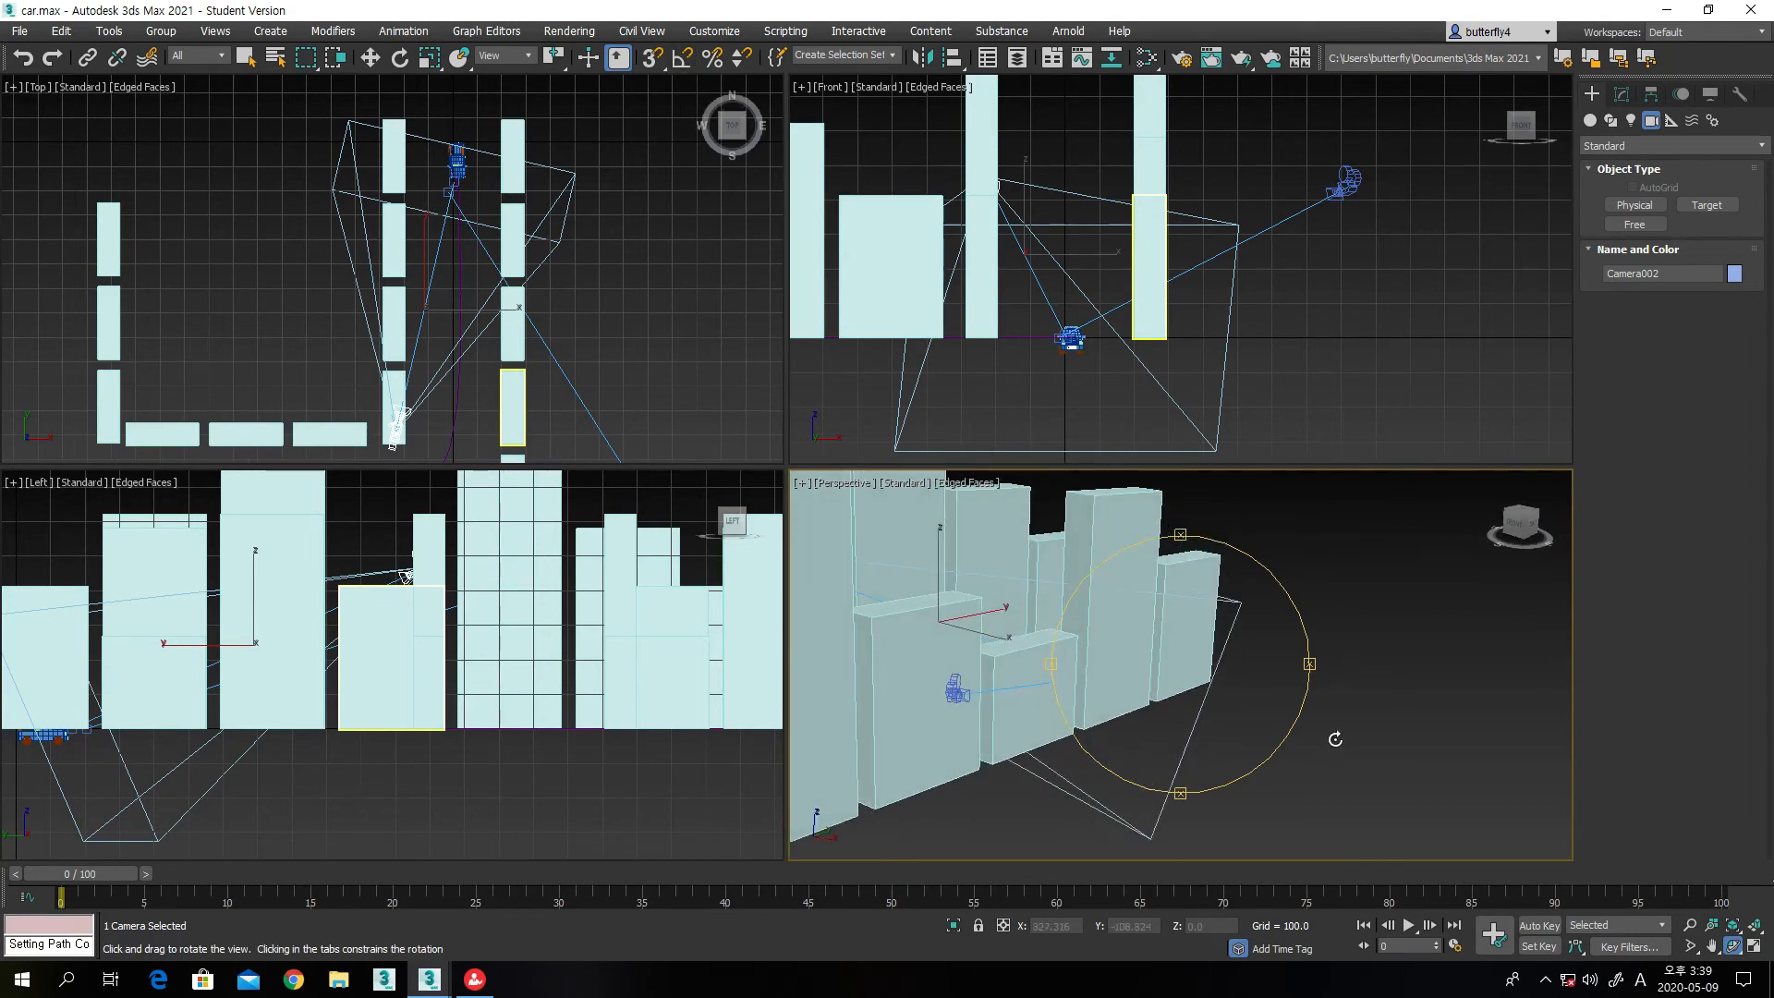
pyautogui.moveTo(1310, 672); pyautogui.dragTo(1091, 728)
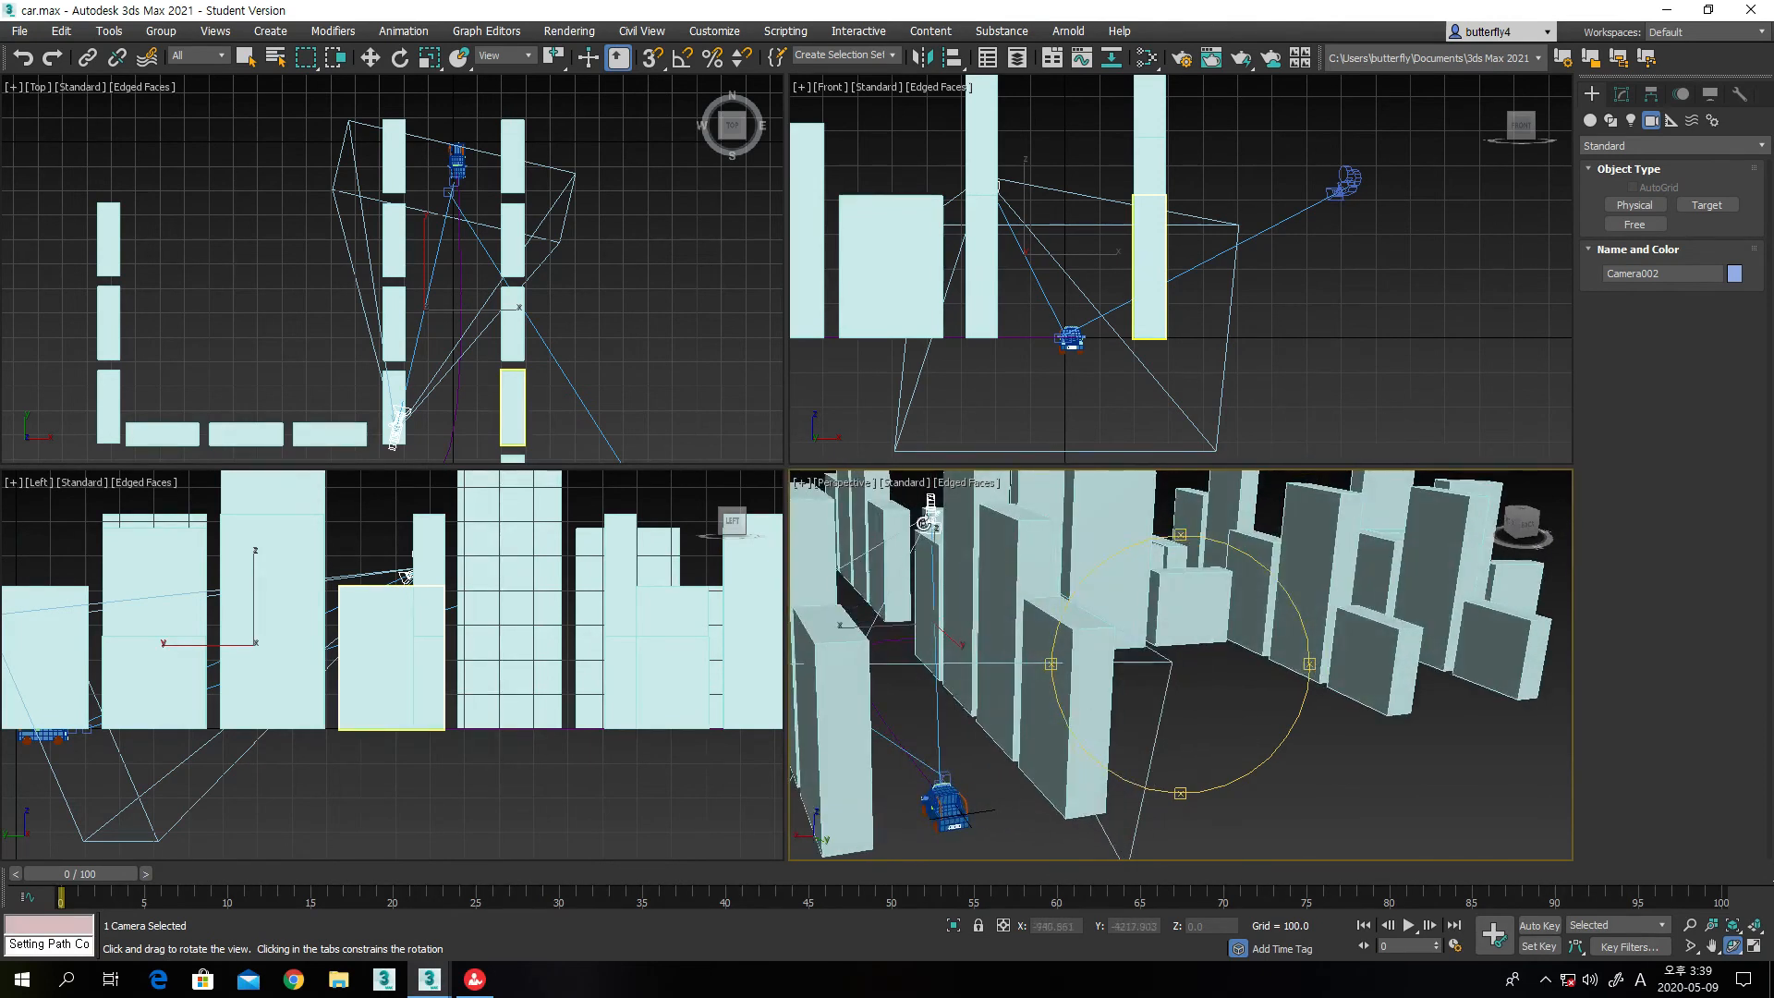
# Switch the Perspective viewport to look through Camera002
pyautogui.press('w')
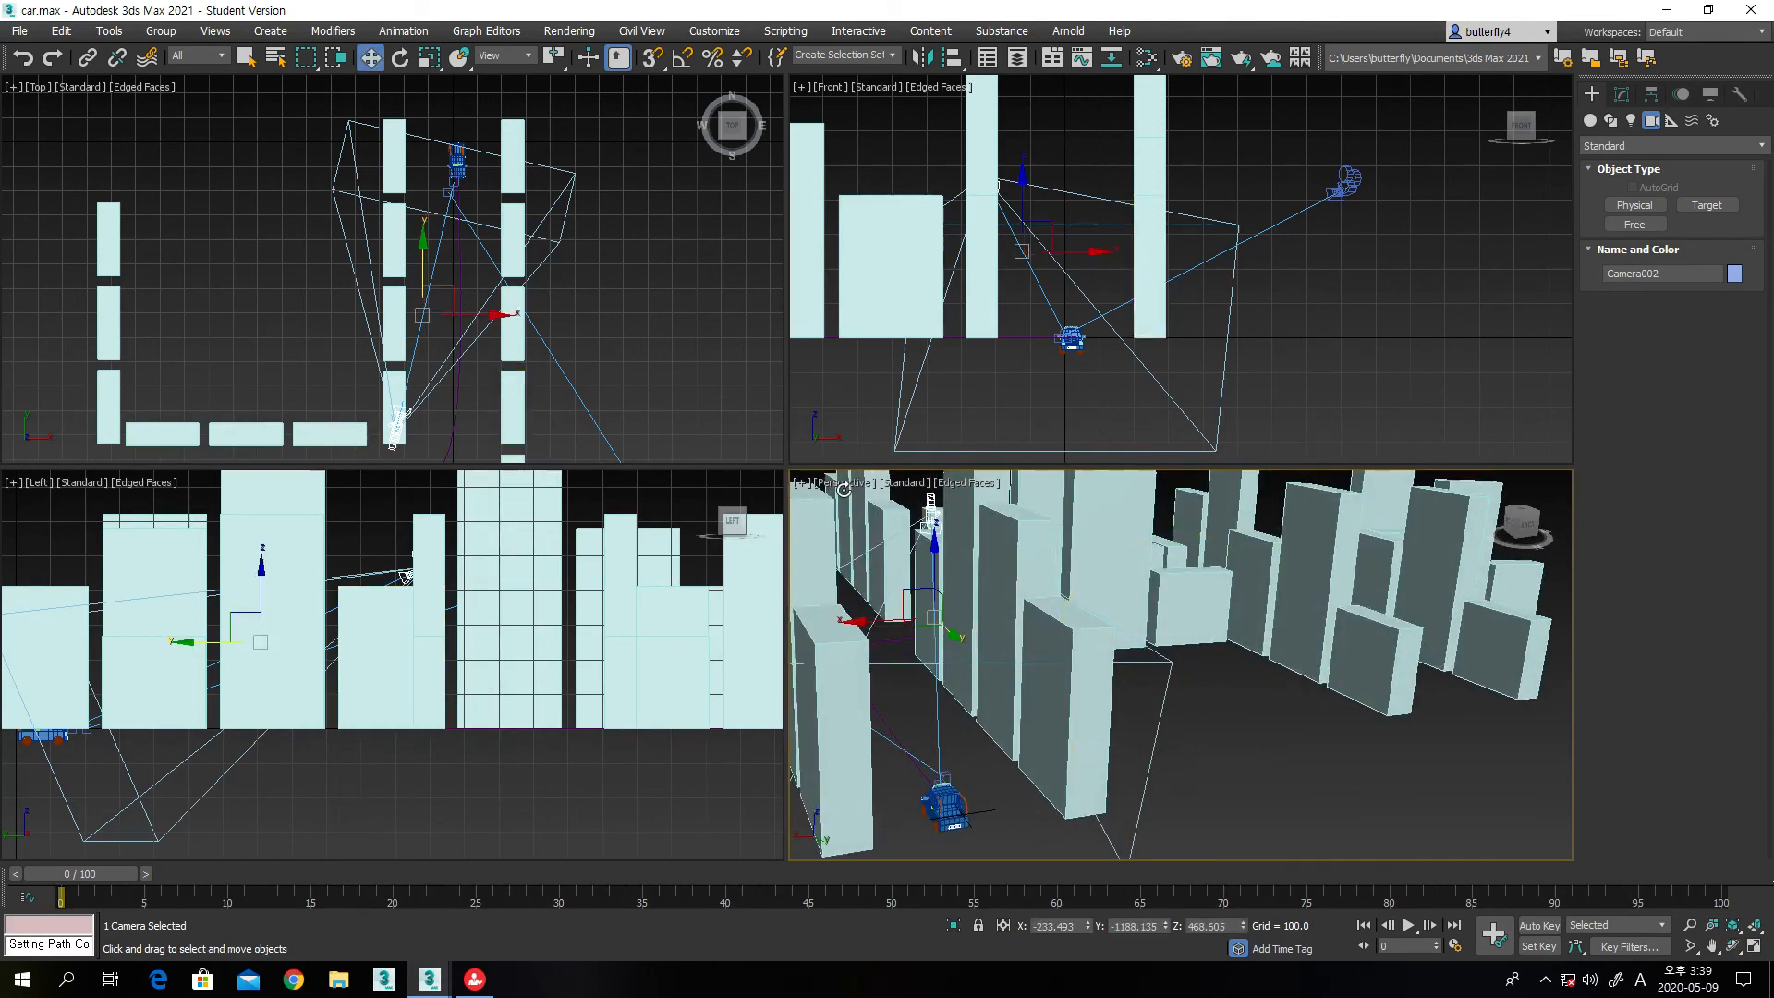
pyautogui.click(843, 487)
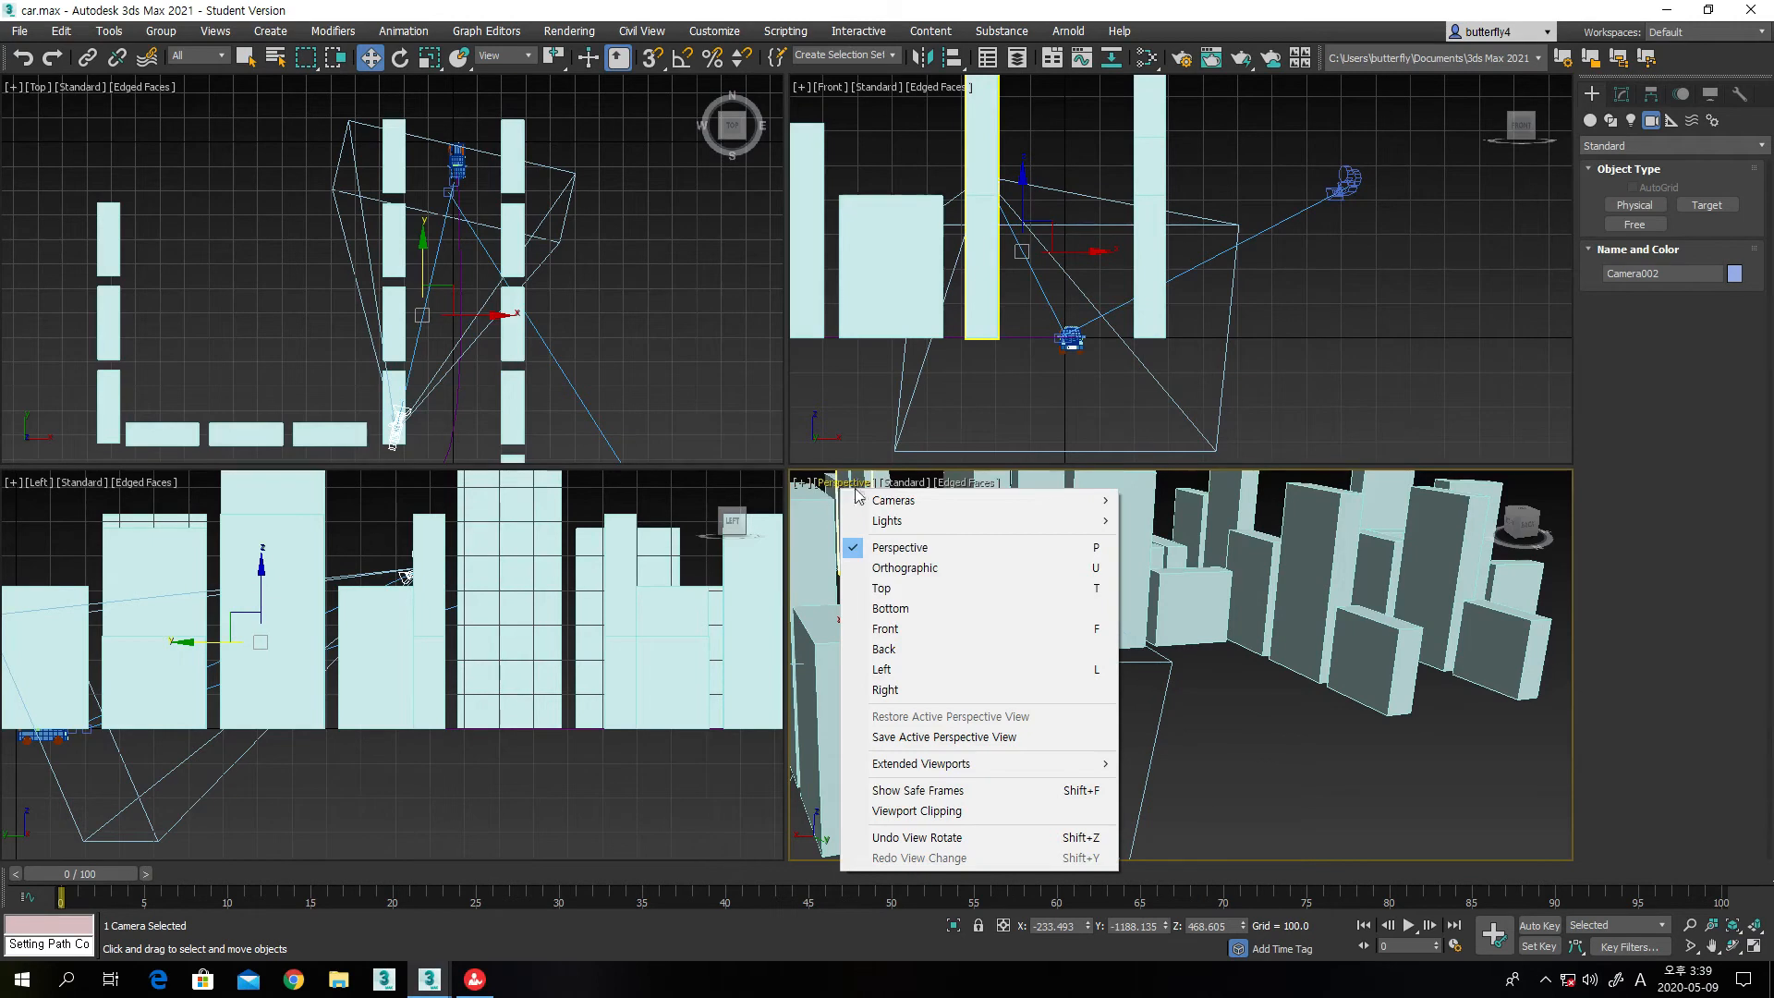
pyautogui.moveTo(885, 504)
pyautogui.click(1165, 522)
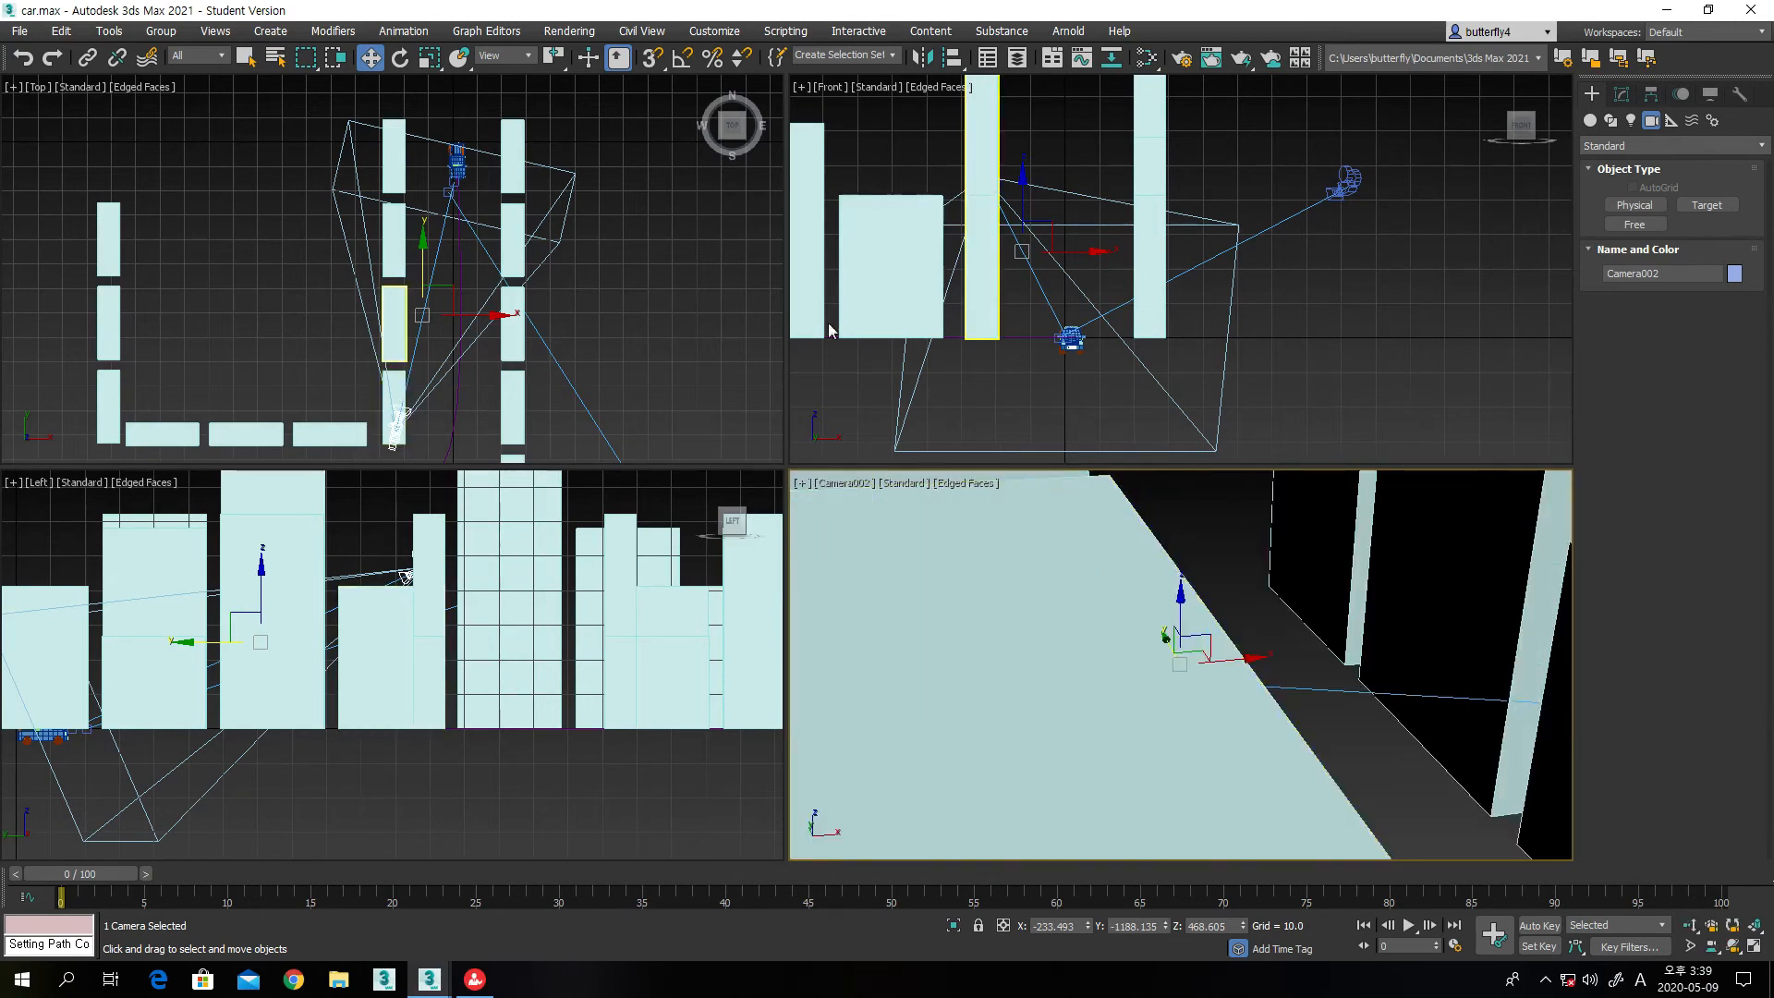
# Shift Camera002 toward the car and past the roof edge, to about X -196, Y -1109, for a clear view of the car
pyautogui.moveTo(624, 264); pyautogui.dragTo(637, 191, button='middle')
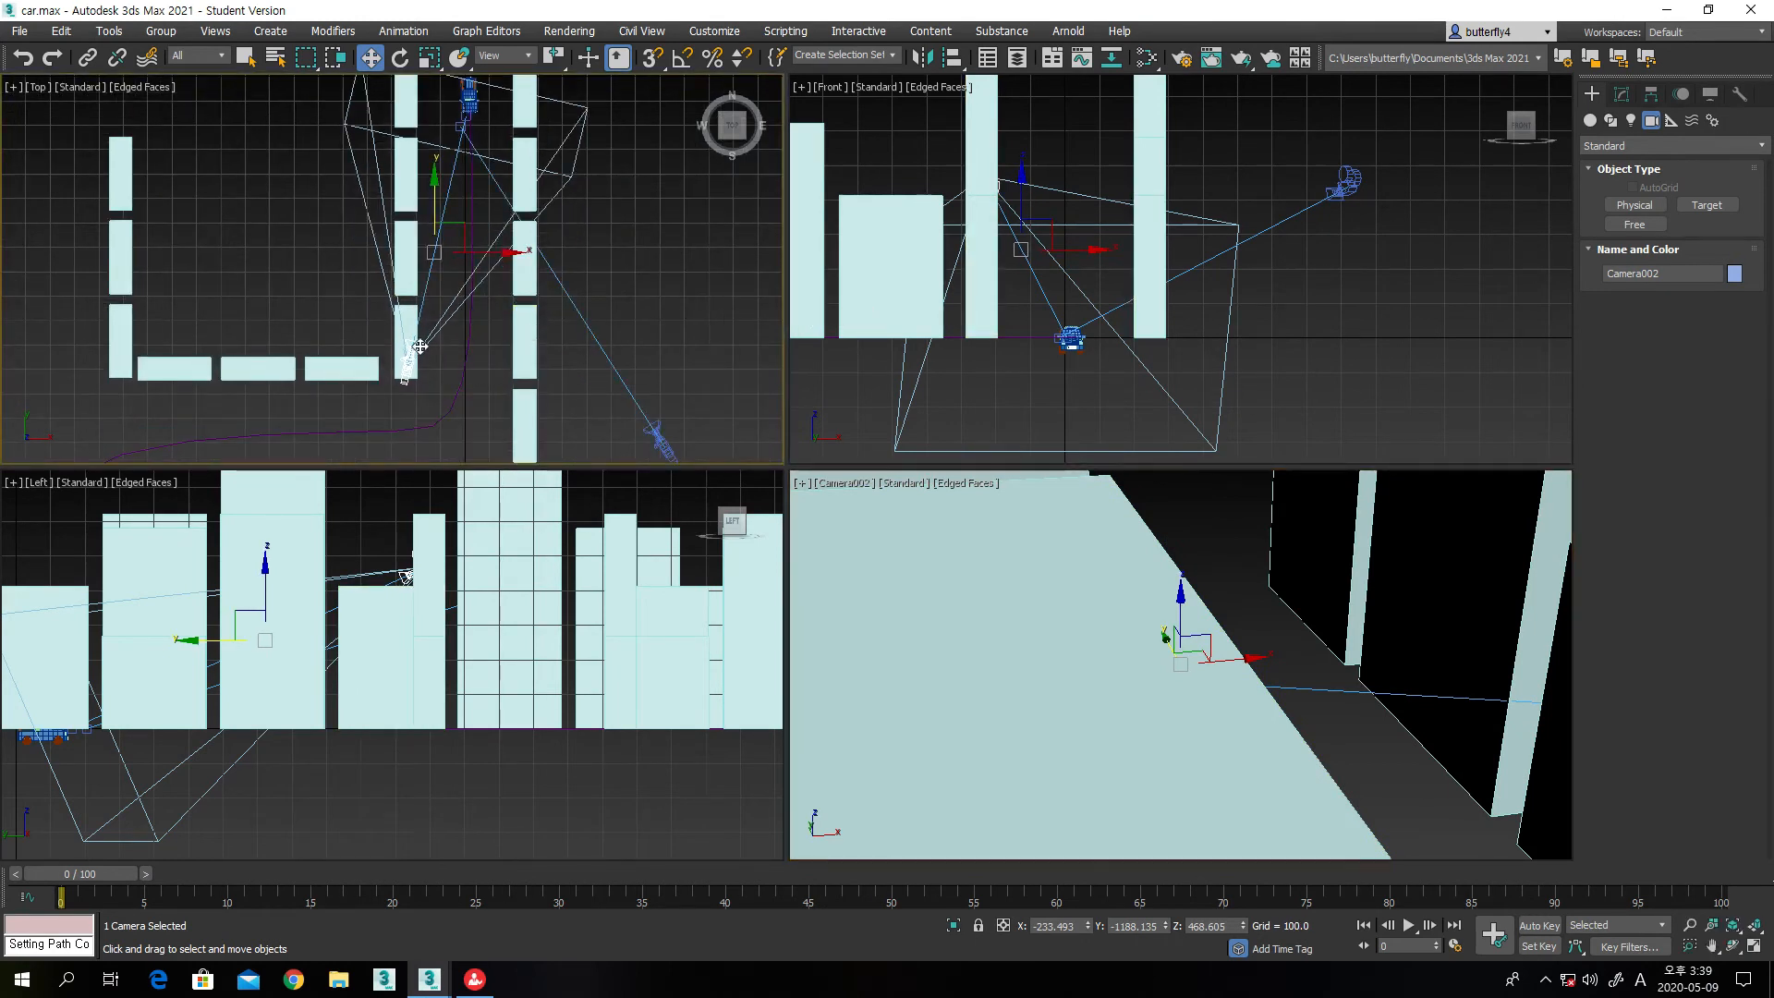
pyautogui.moveTo(426, 349); pyautogui.dragTo(441, 328)
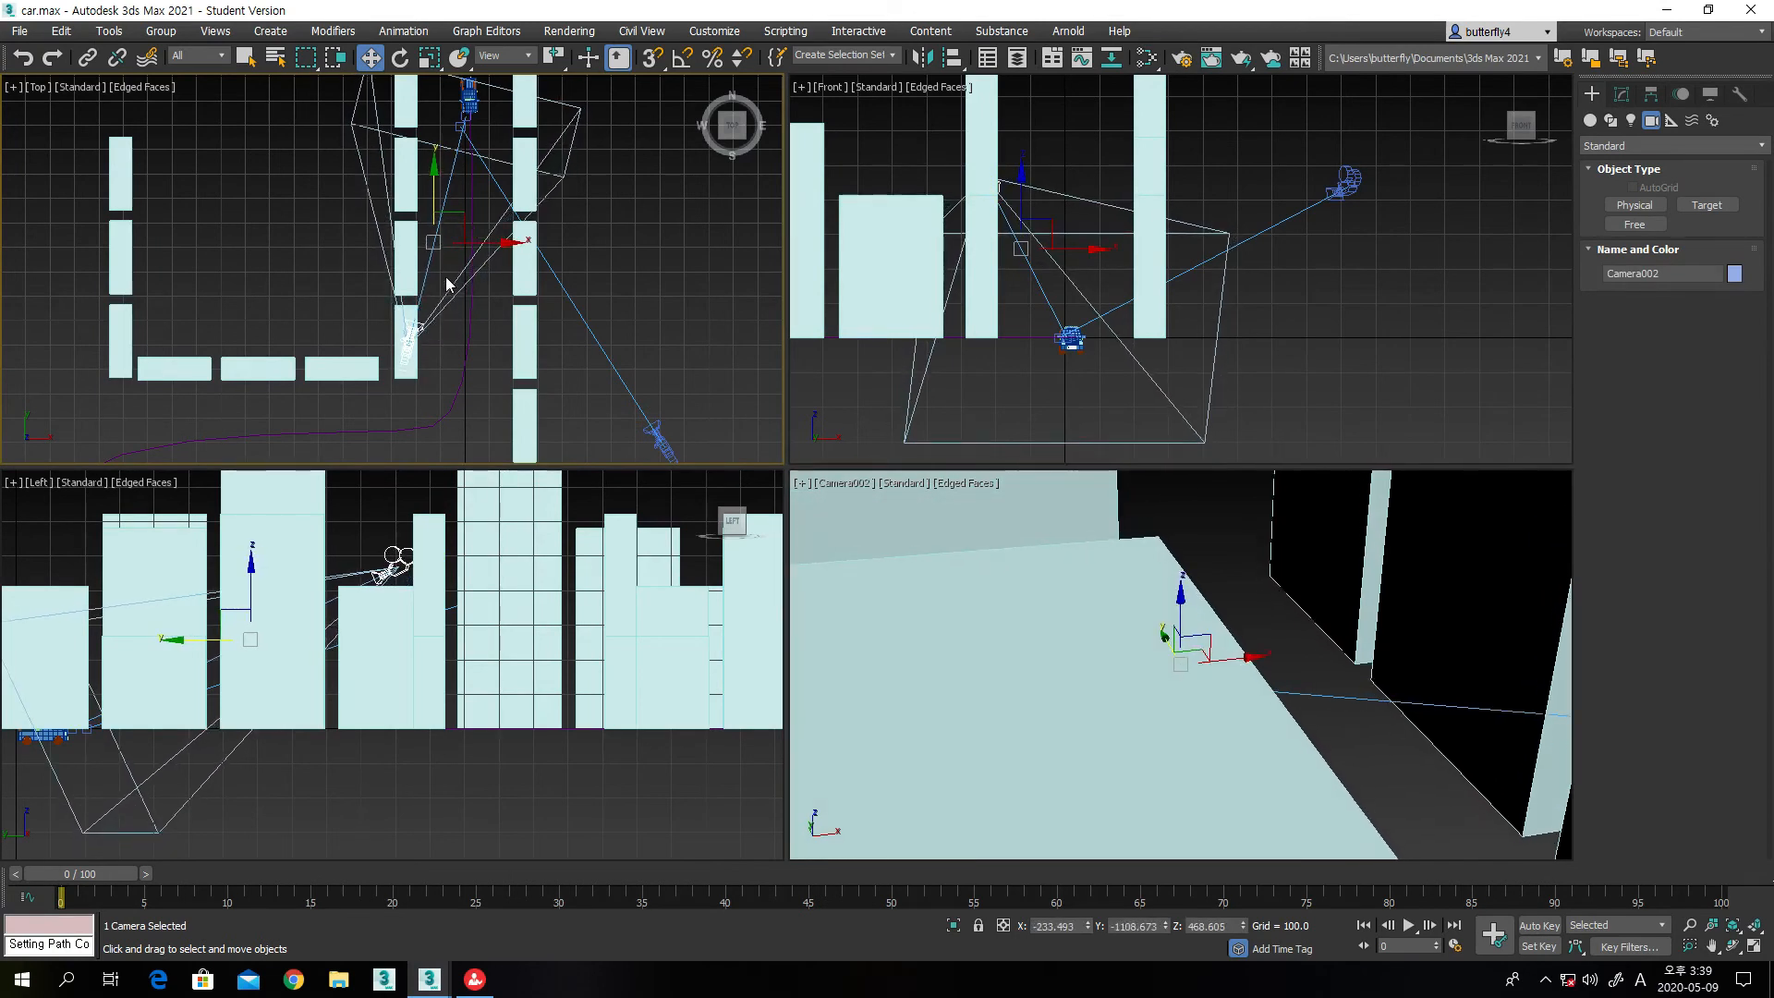
pyautogui.click(458, 332)
pyautogui.click(420, 329)
pyautogui.moveTo(498, 243); pyautogui.dragTo(509, 289)
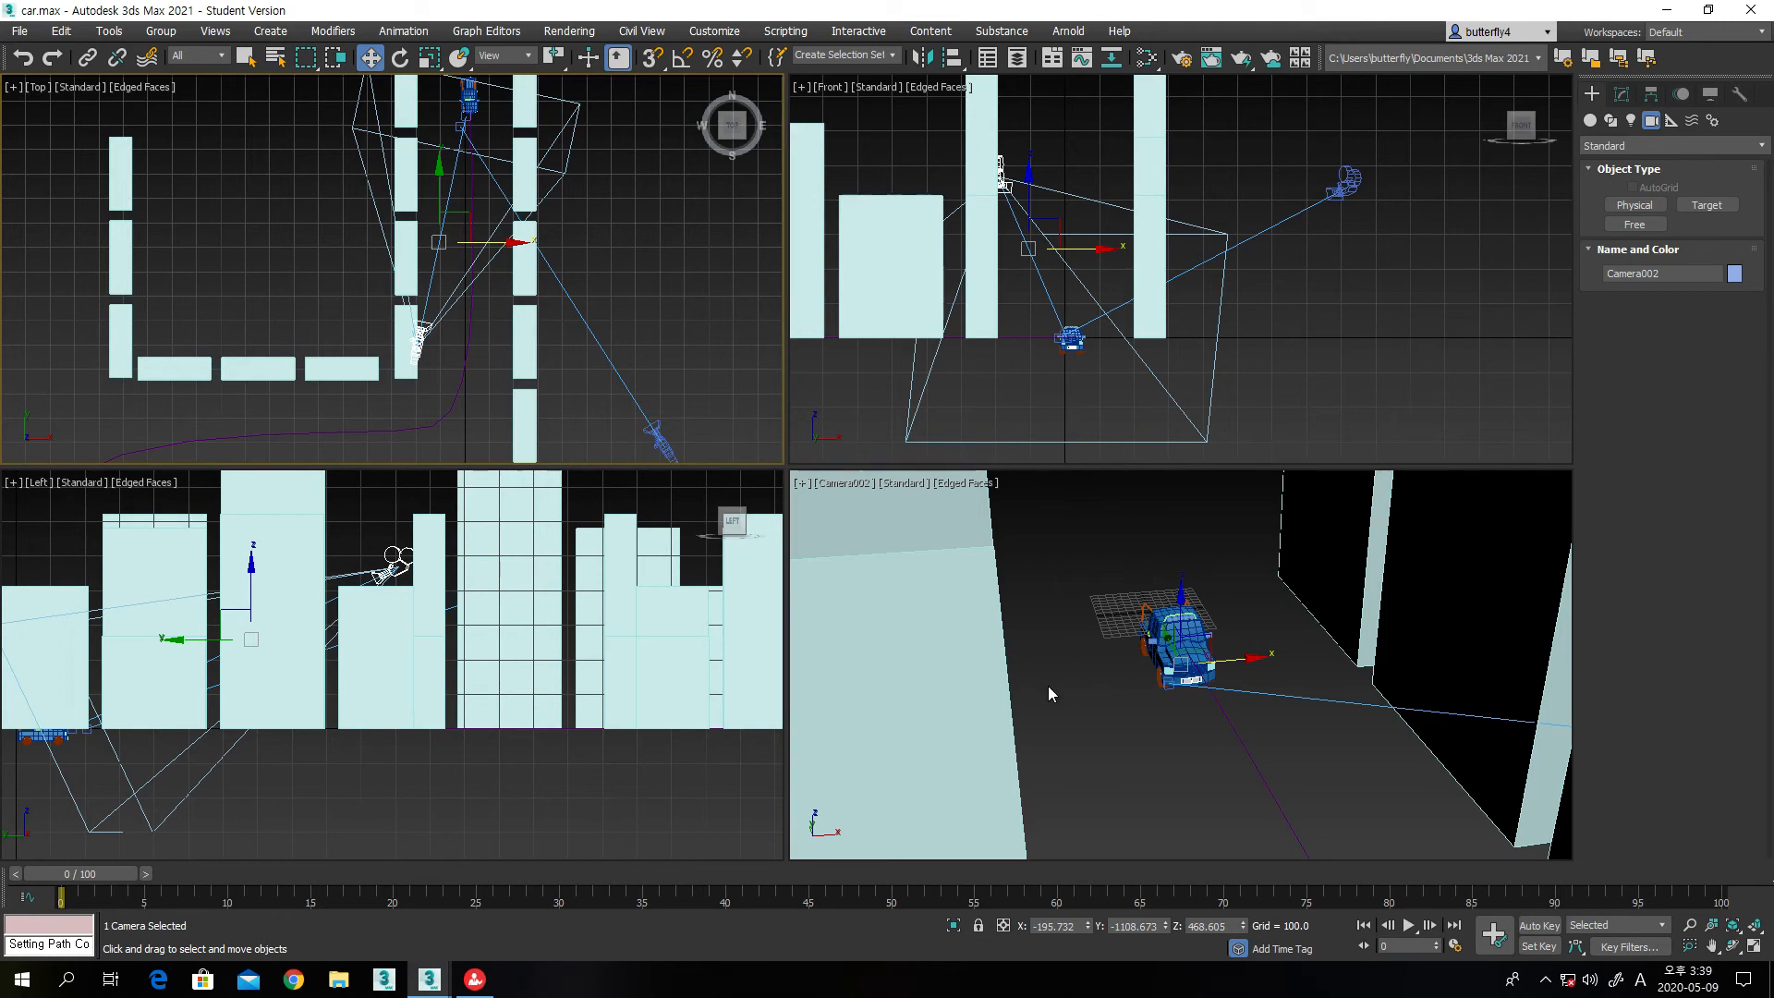
# Move Camera001 back over the corner building beside the junction, to about X -228, Y -1803
pyautogui.click(1349, 181)
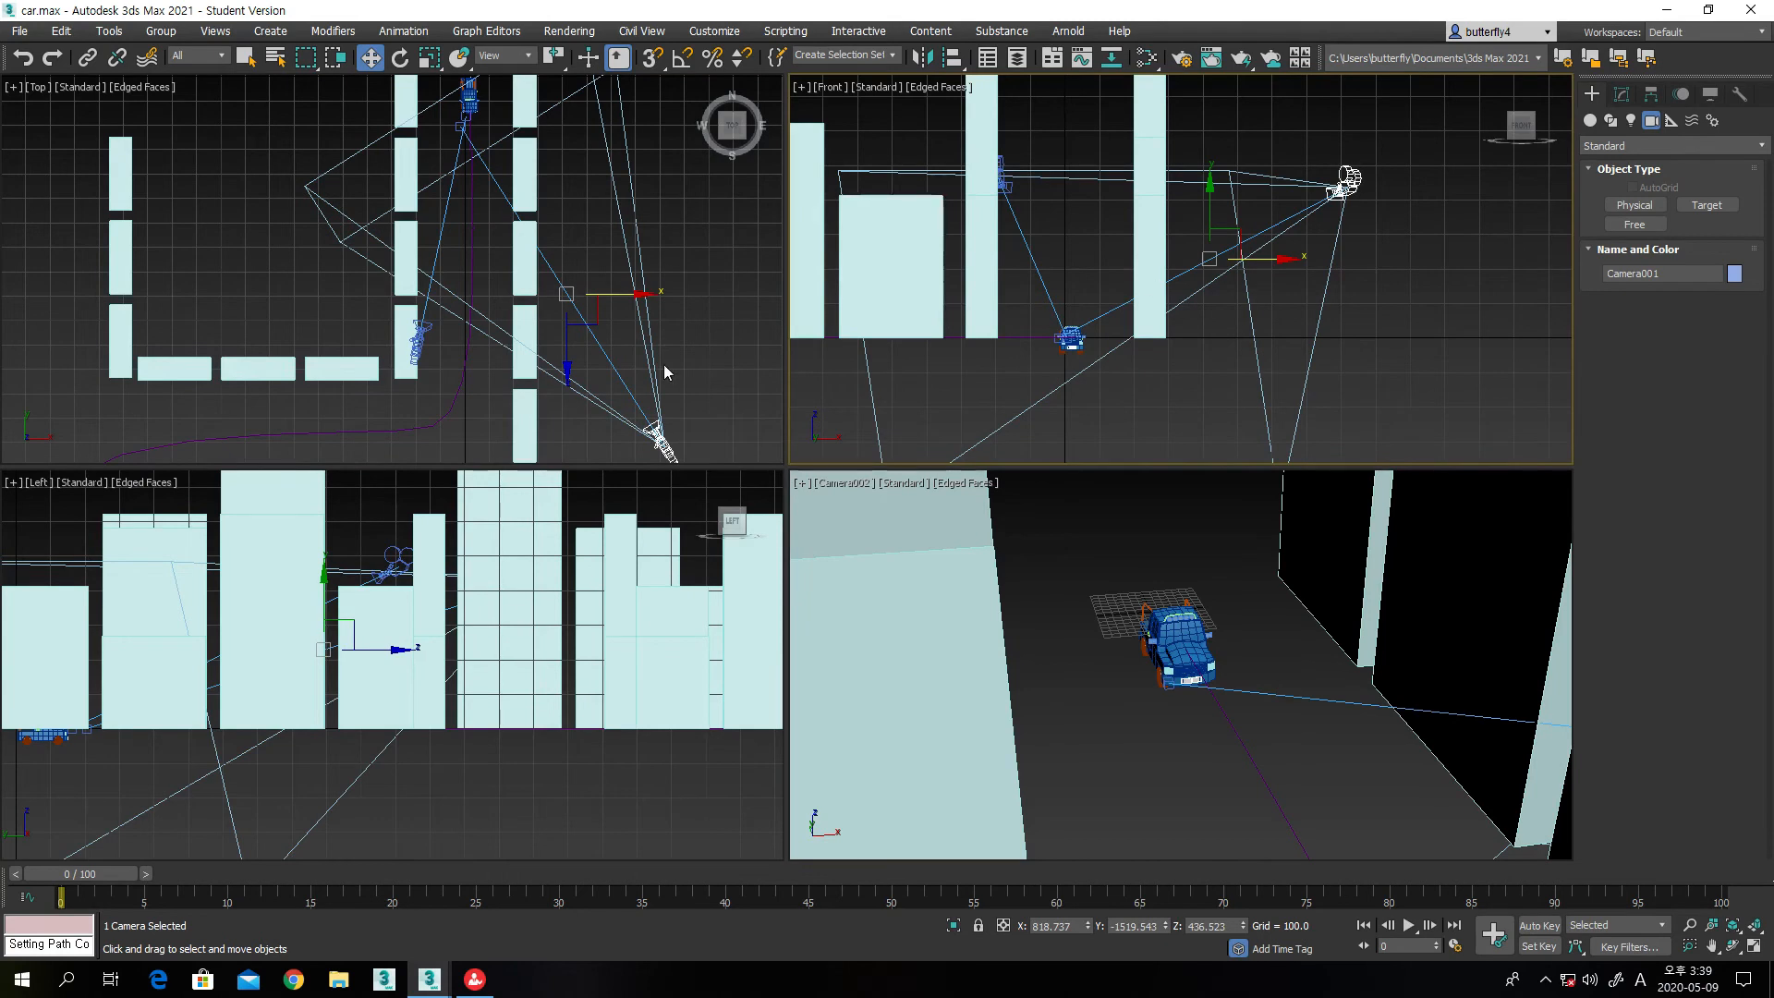
pyautogui.rightClick(691, 369)
pyautogui.moveTo(691, 366); pyautogui.dragTo(686, 300, button='middle')
pyautogui.scroll(-2, 685, 299)
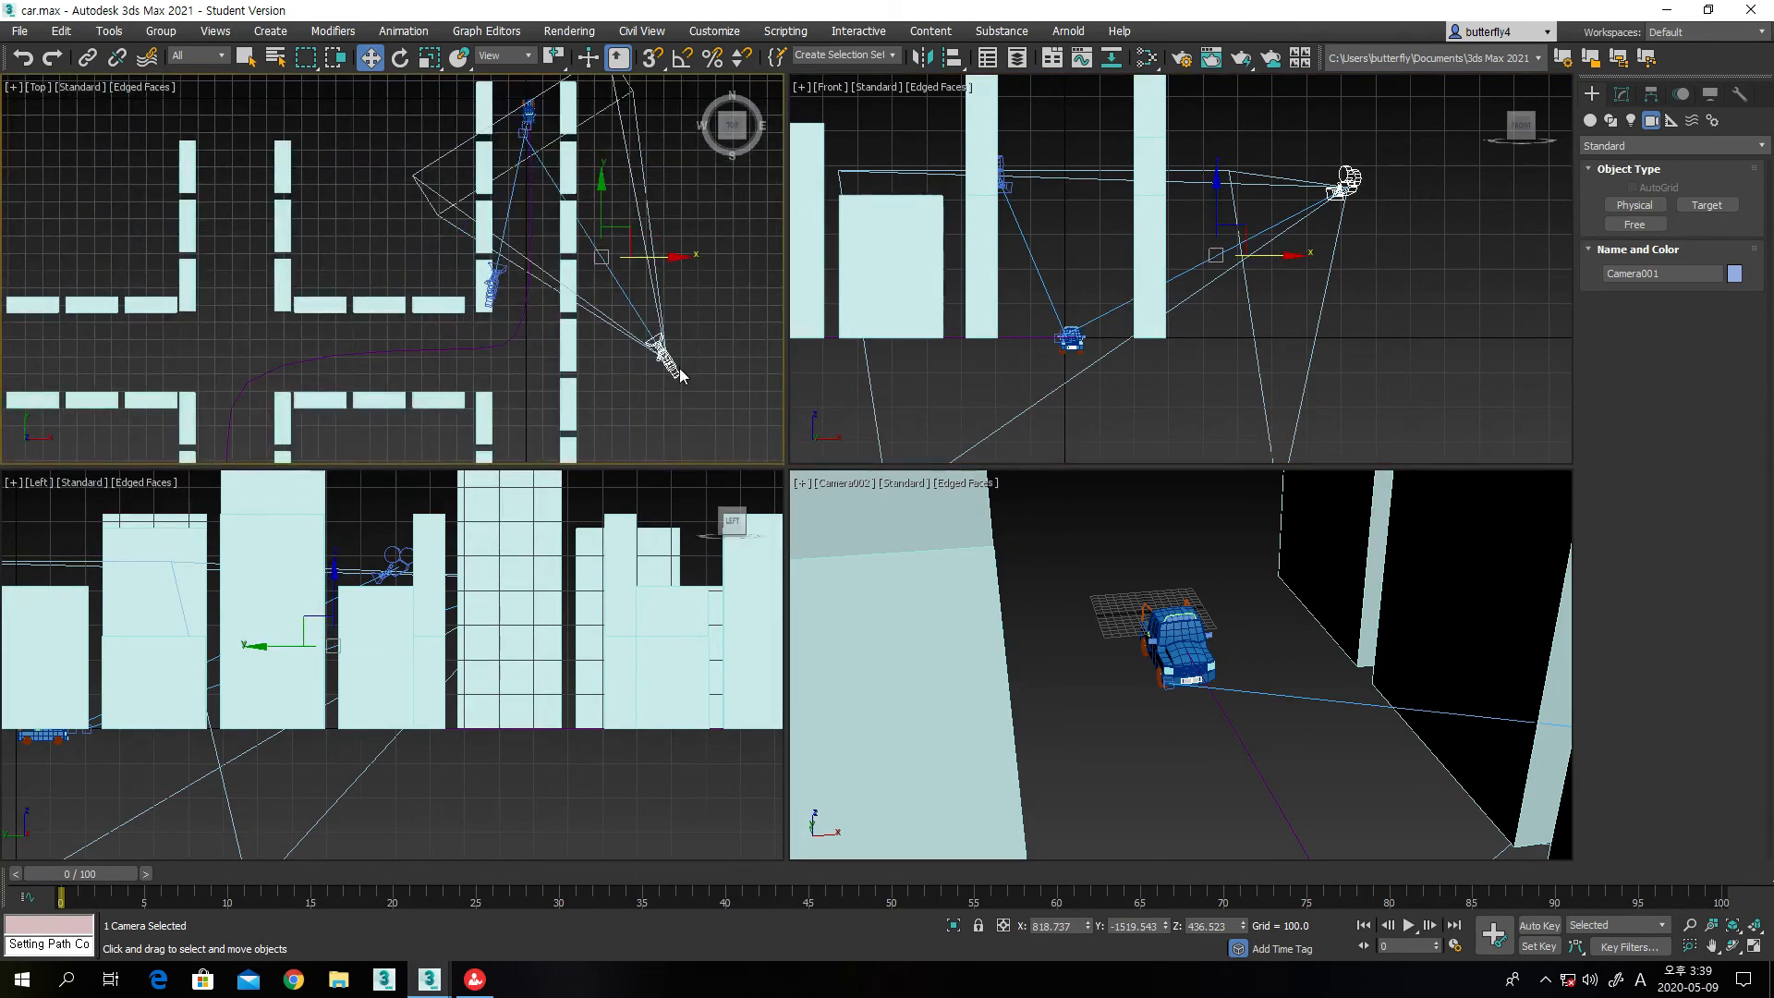
pyautogui.moveTo(679, 369); pyautogui.dragTo(619, 402)
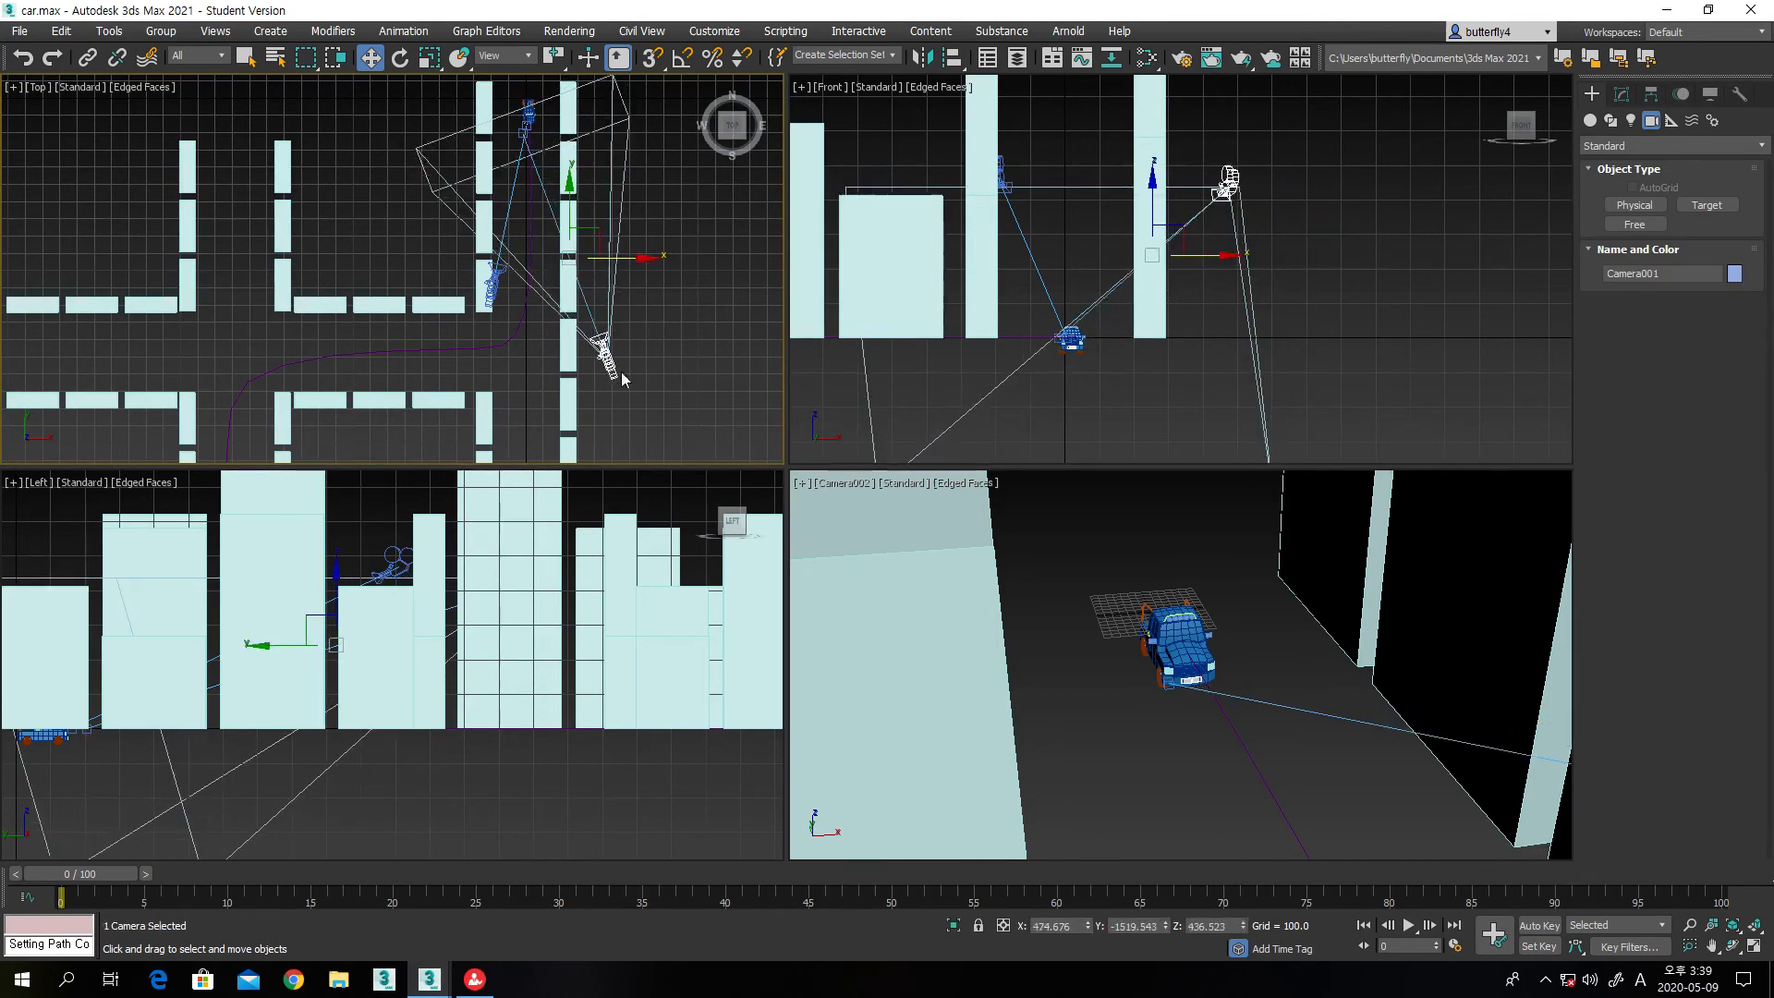
pyautogui.moveTo(591, 242); pyautogui.dragTo(482, 301)
# Select Camera002 and open its parameters for modification
pyautogui.click(498, 283)
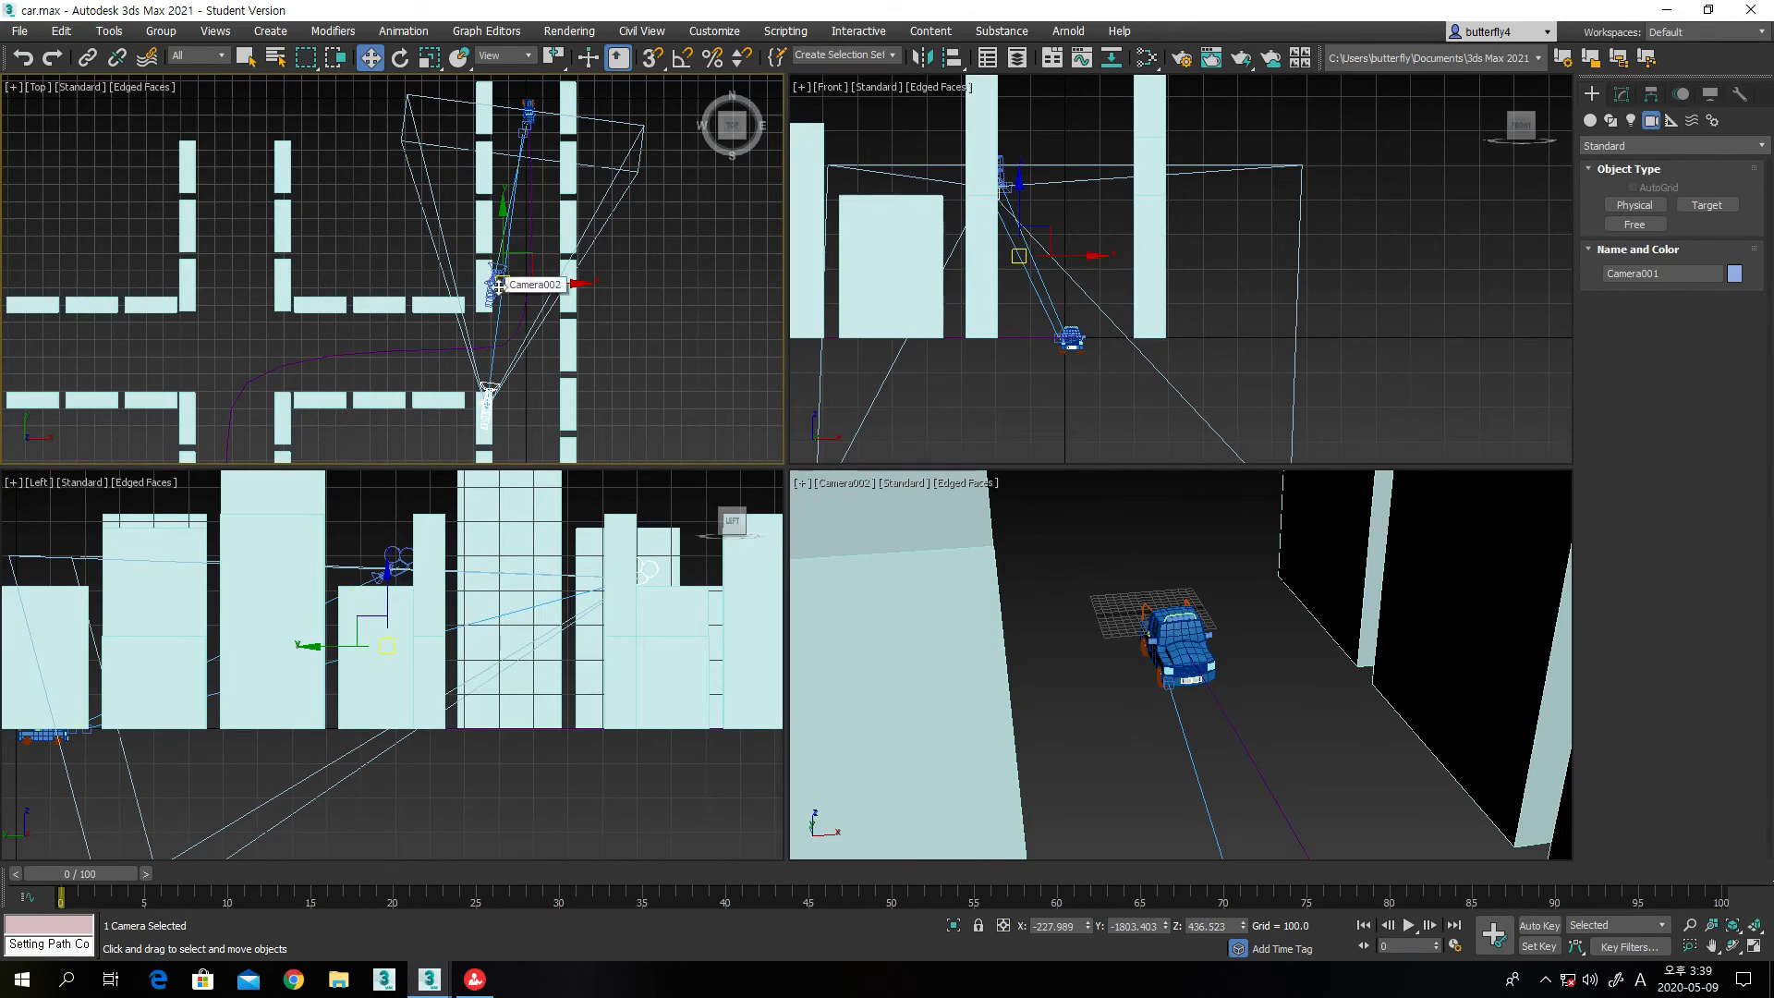
pyautogui.click(497, 280)
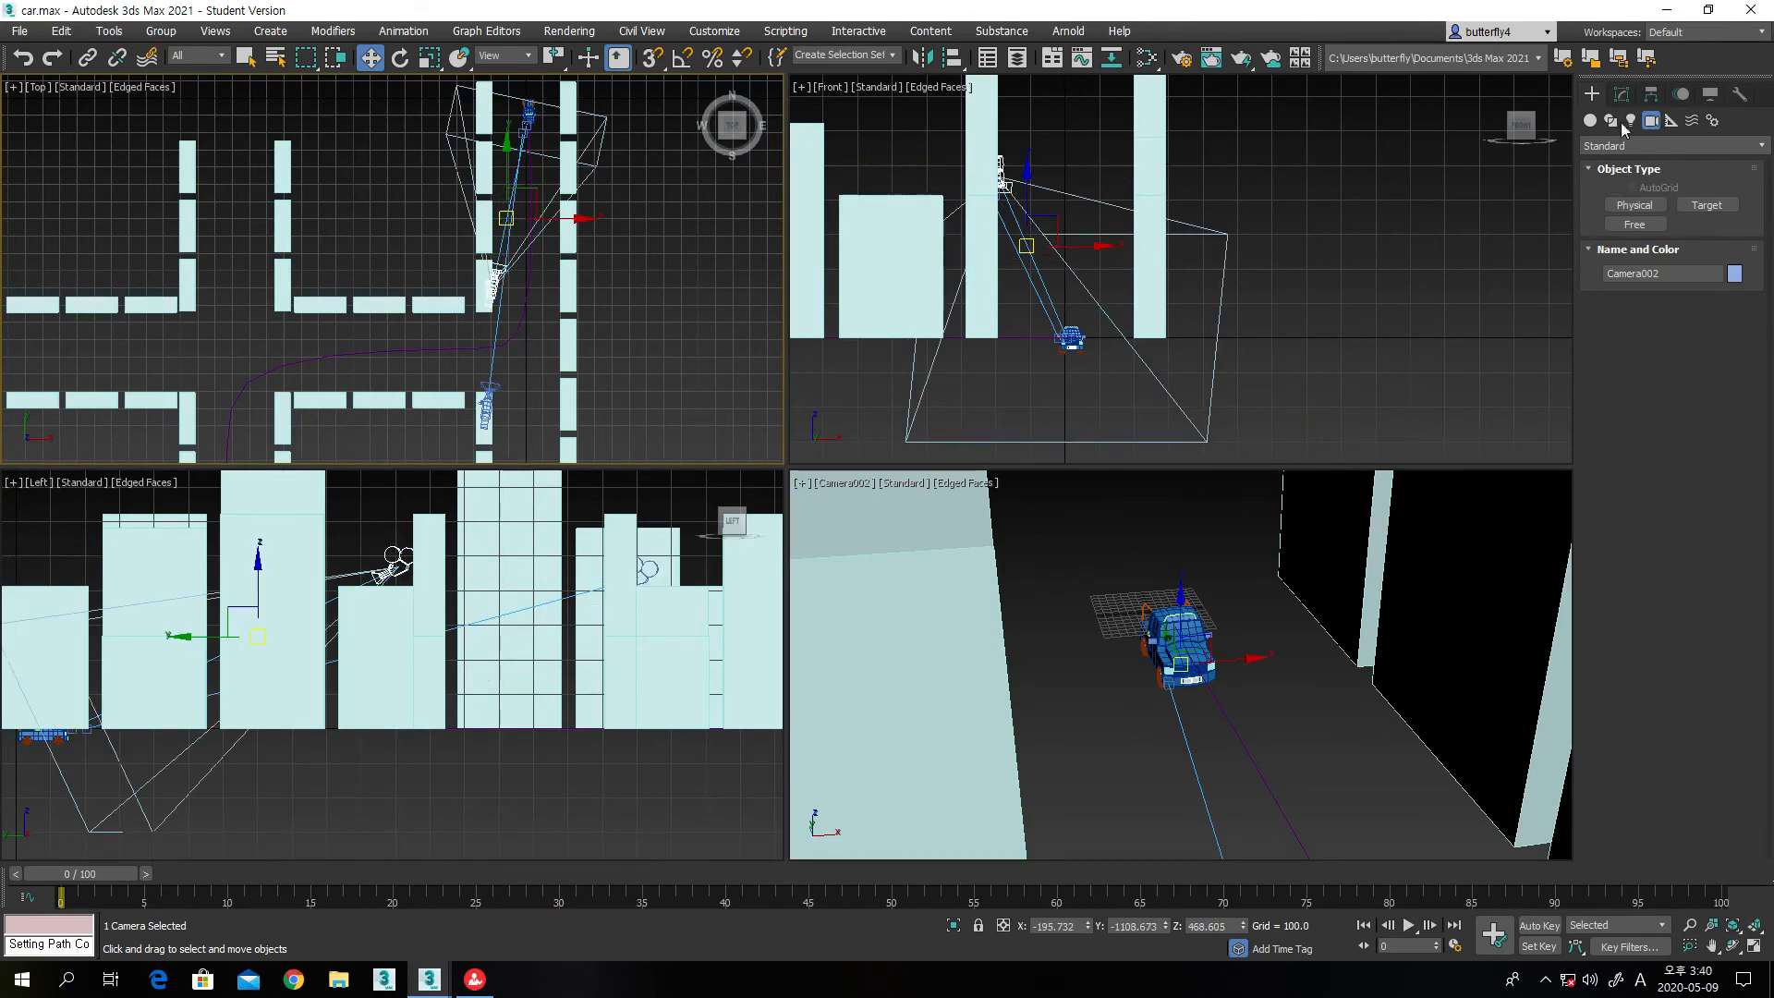
pyautogui.click(1621, 94)
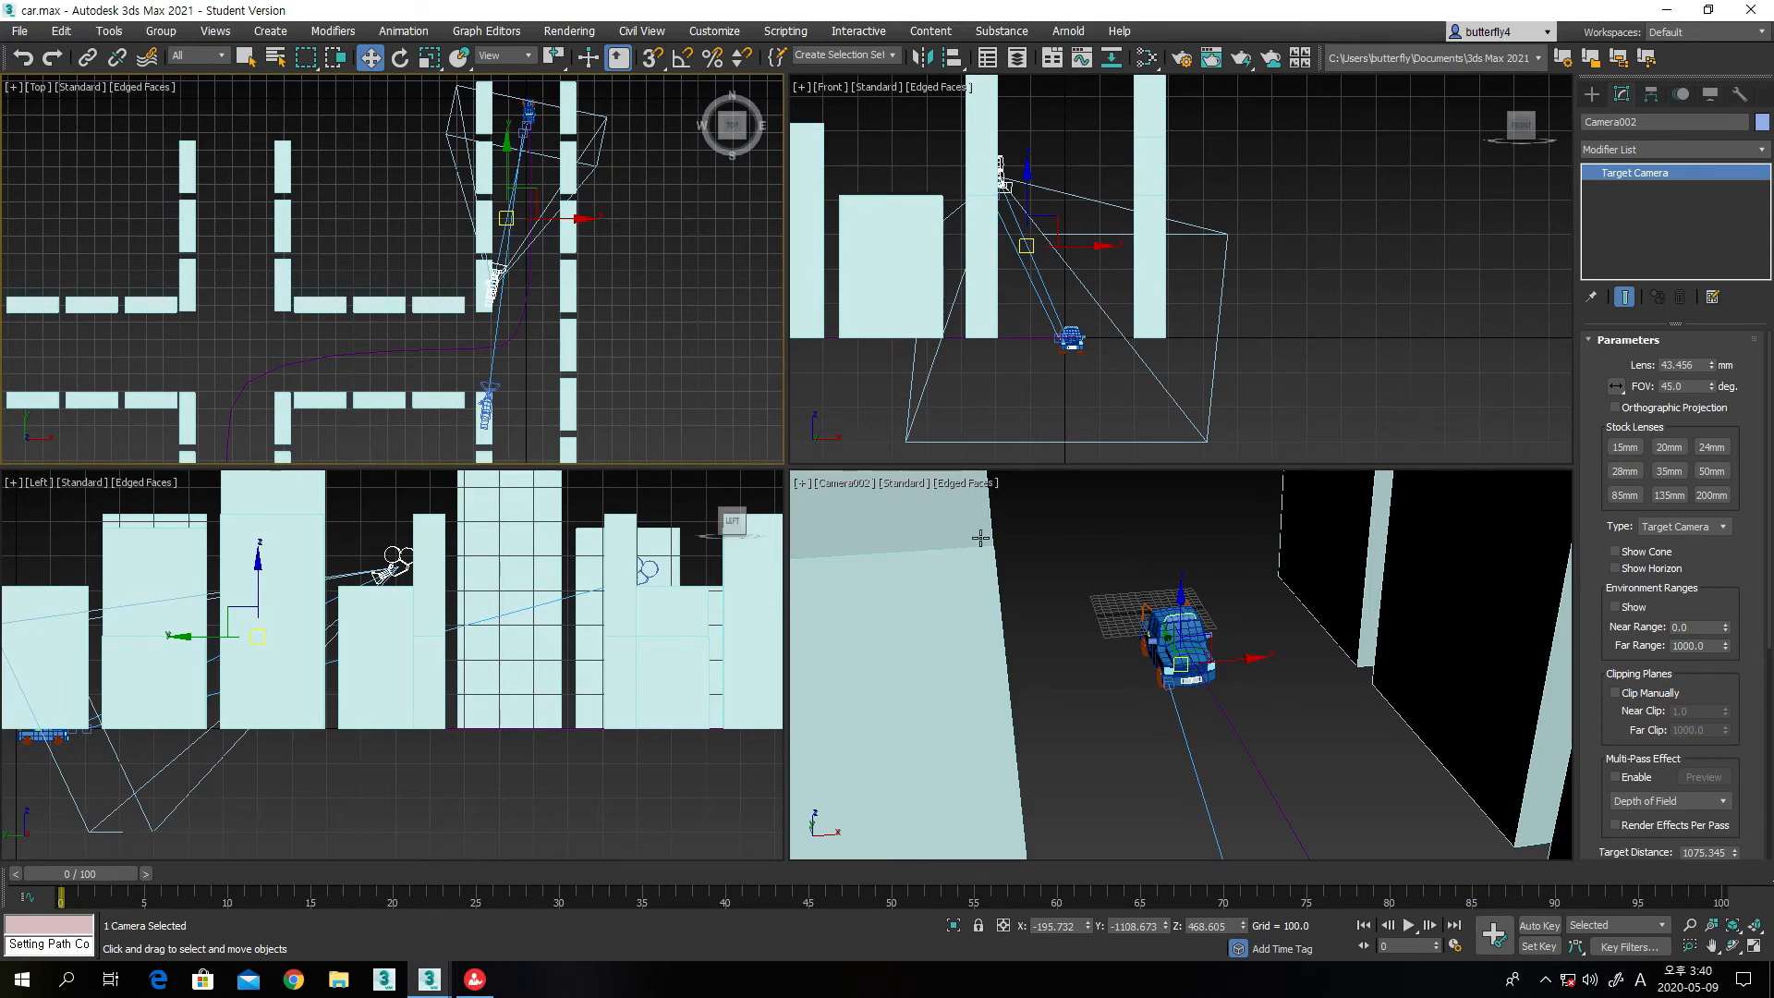
# Link Camera002's target to the truck body in the Top viewport so it follows the vehicle
pyautogui.scroll(3, 543, 260)
pyautogui.moveTo(521, 161); pyautogui.dragTo(525, 279, button='middle')
pyautogui.scroll(-1, 545, 258)
pyautogui.scroll(4, 530, 216)
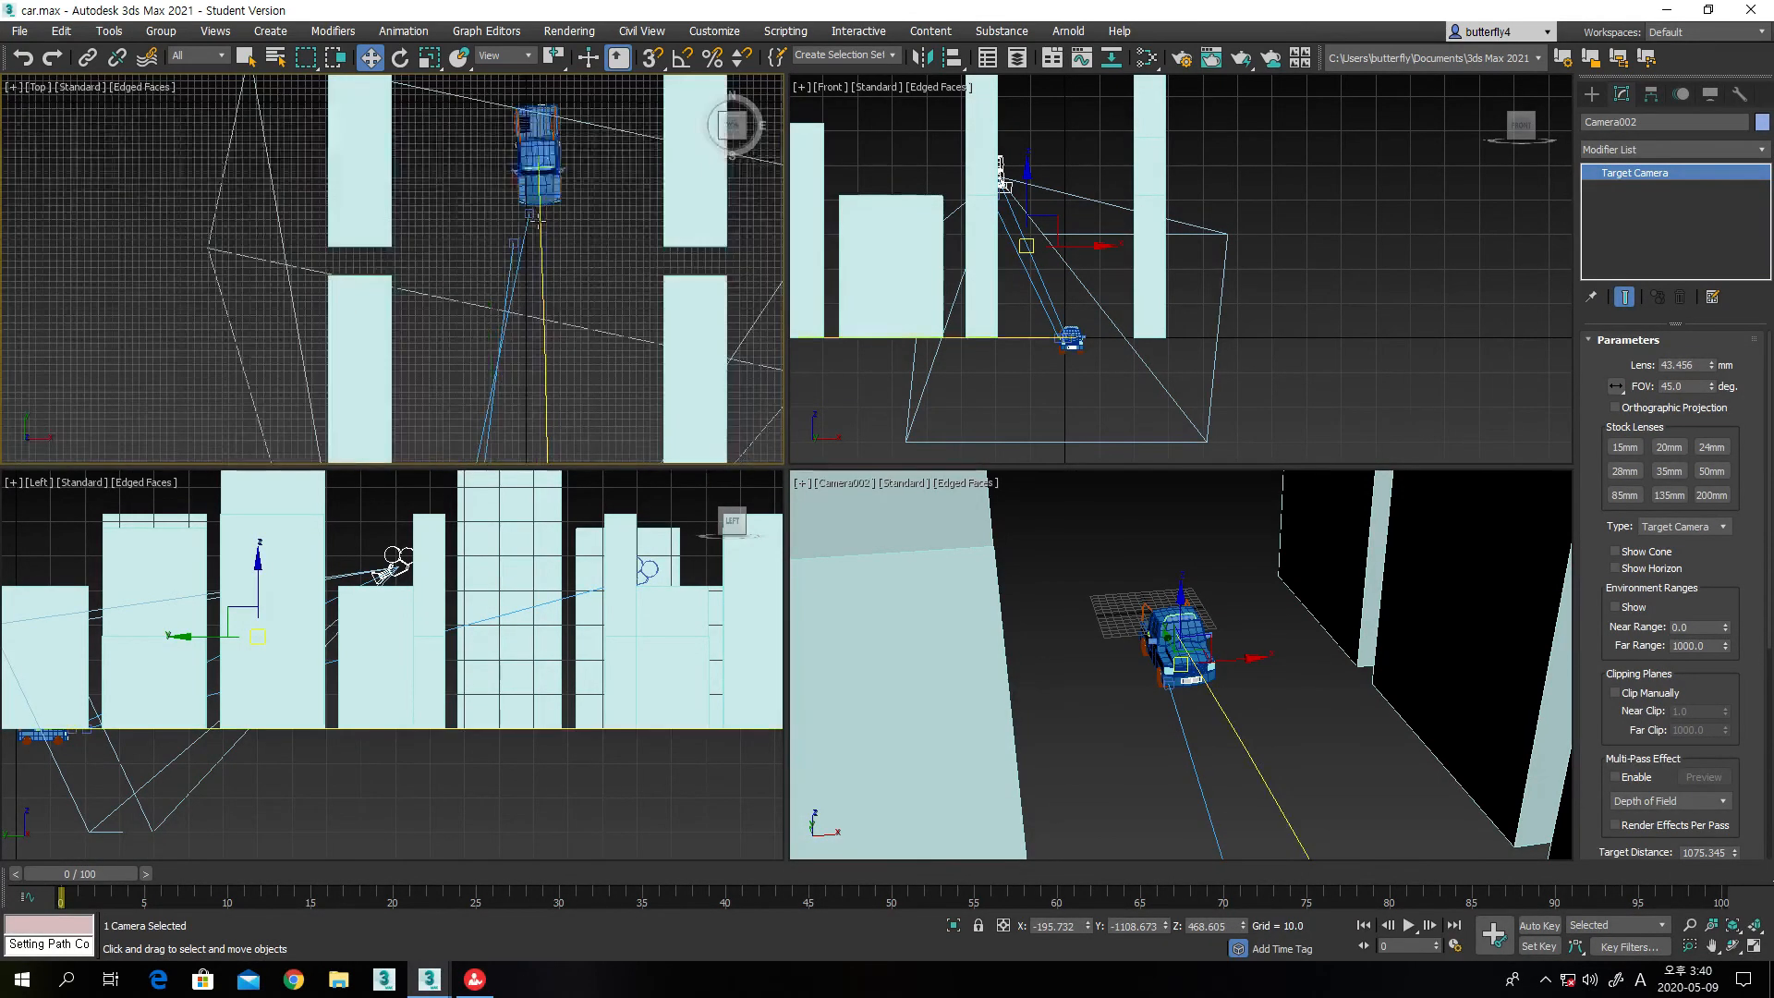
pyautogui.click(529, 262)
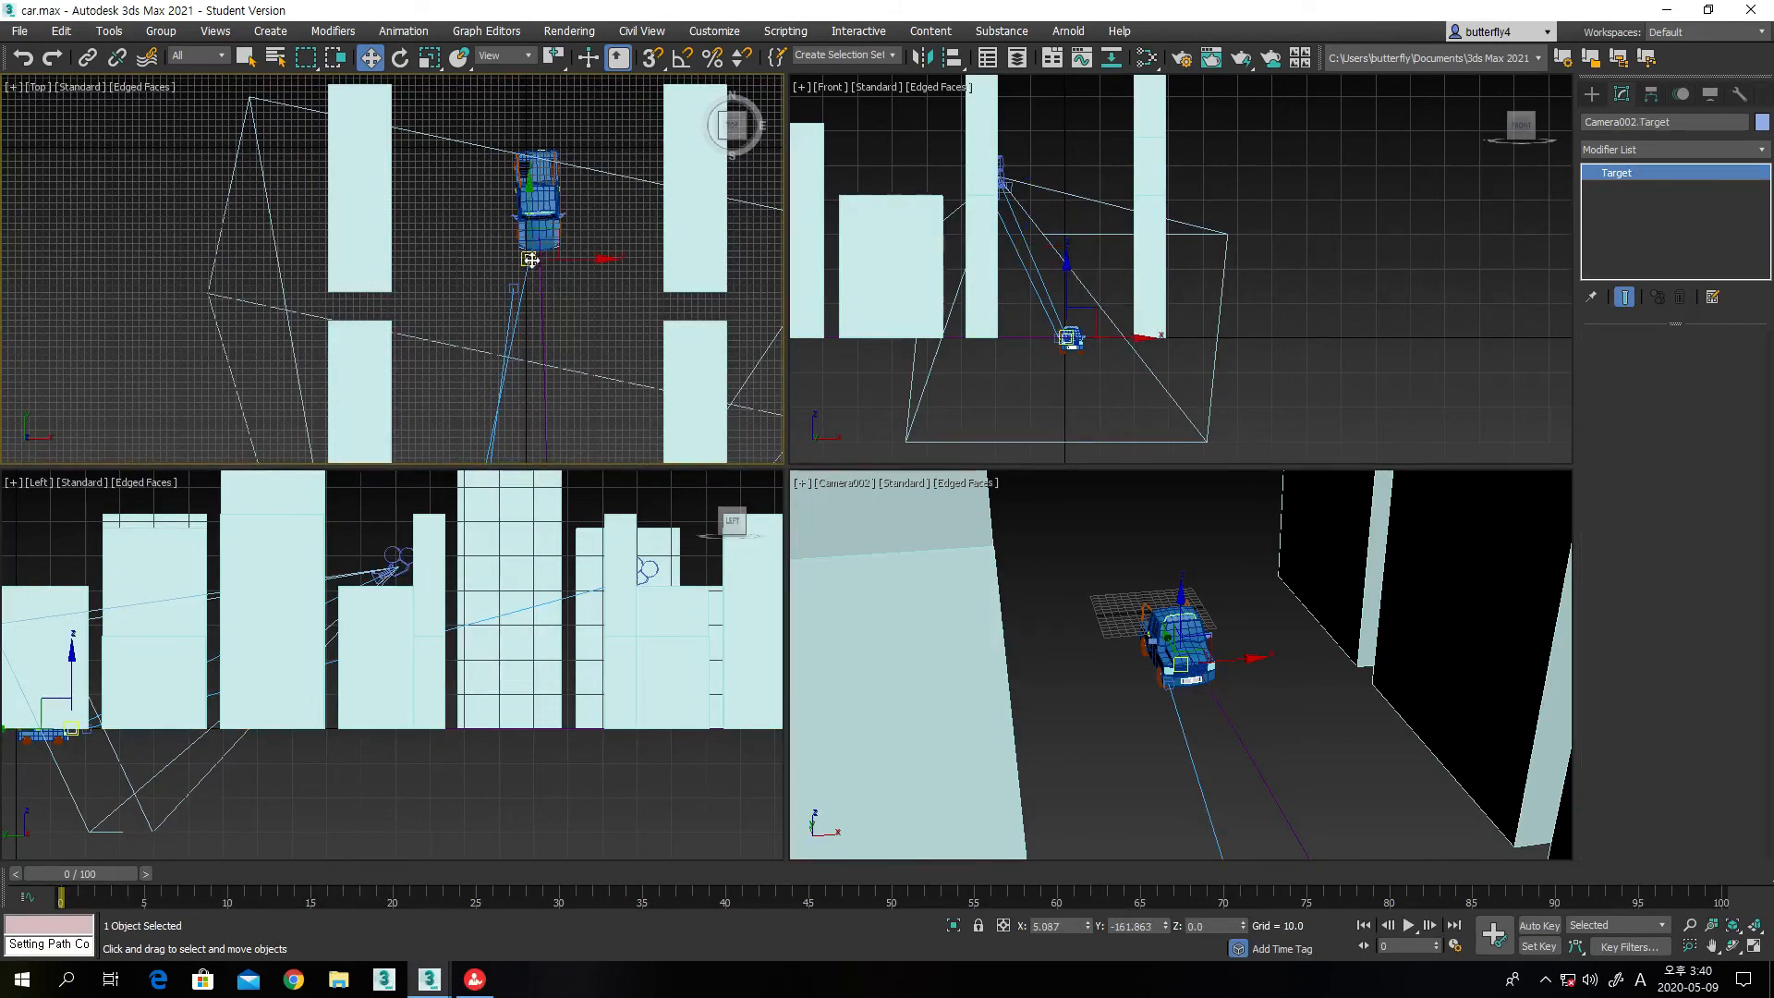
pyautogui.click(90, 58)
pyautogui.moveTo(535, 265); pyautogui.dragTo(551, 246)
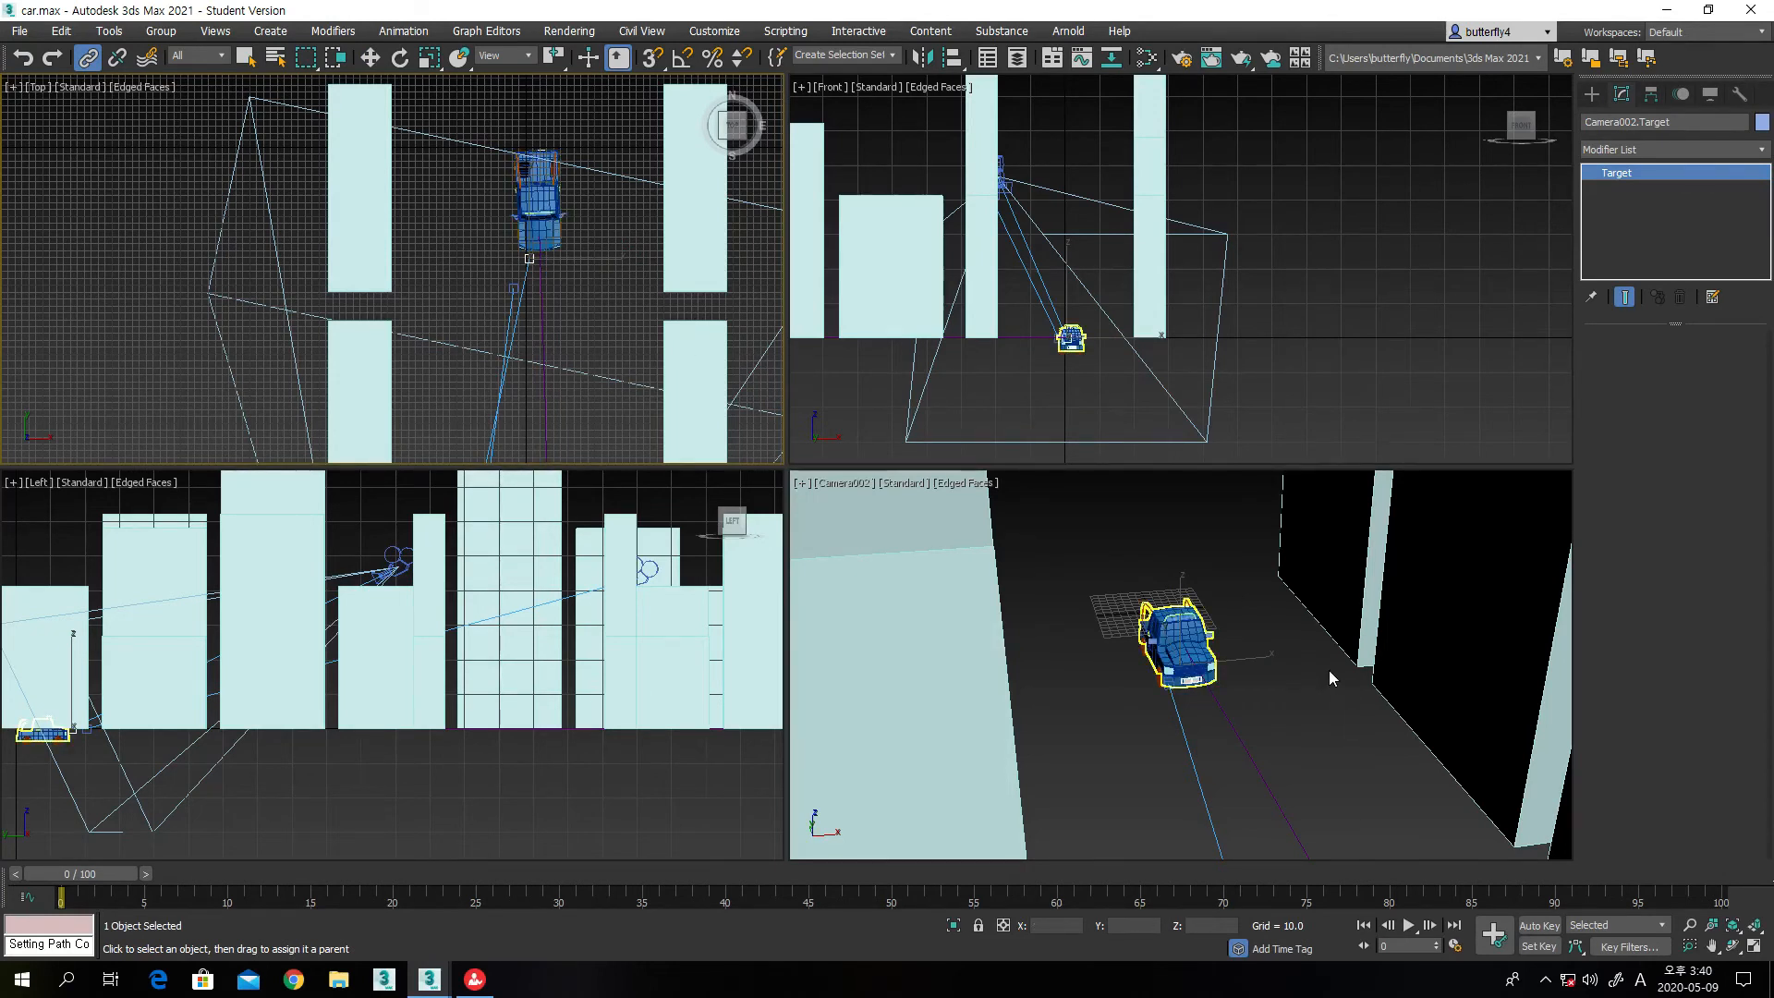
pyautogui.scroll(-4, 597, 299)
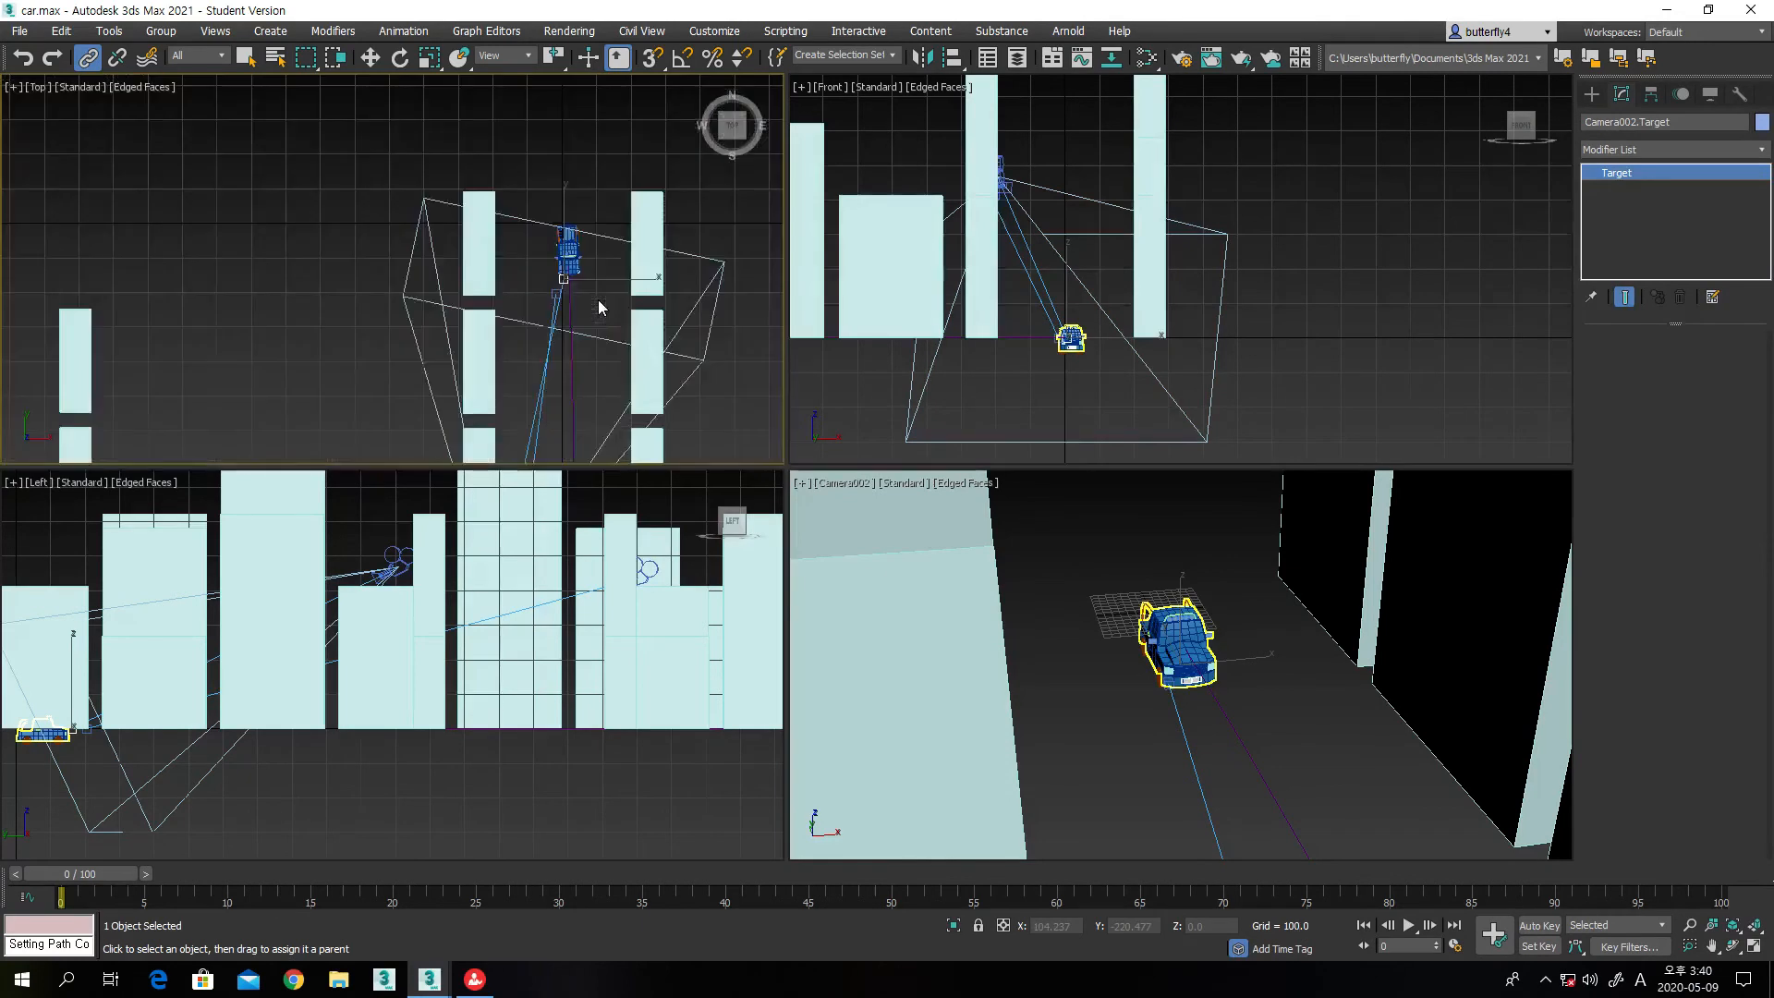
# Shift the Camera002 view, and move the camera's target onto the truck, to about X 26, Y -132
pyautogui.moveTo(1361, 733); pyautogui.dragTo(1338, 657, button='middle')
pyautogui.moveTo(641, 370); pyautogui.dragTo(601, 276, button='middle')
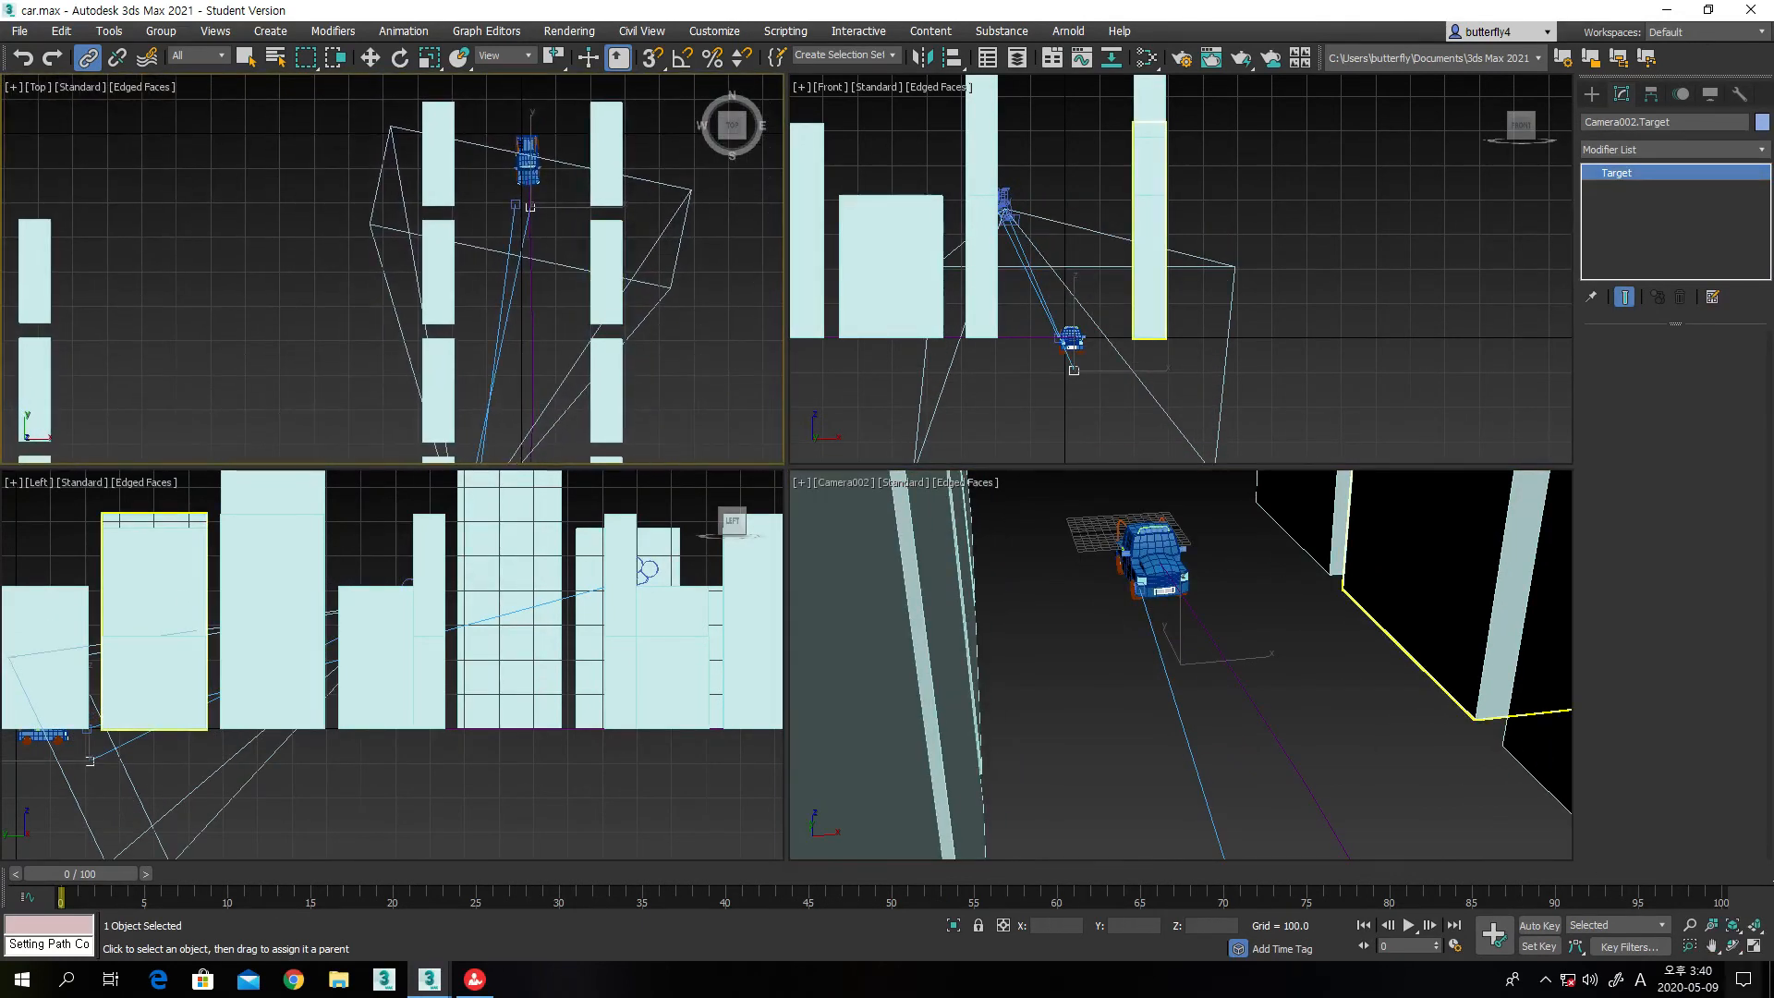
pyautogui.click(1753, 945)
pyautogui.moveTo(1421, 684); pyautogui.dragTo(1350, 518, button='middle')
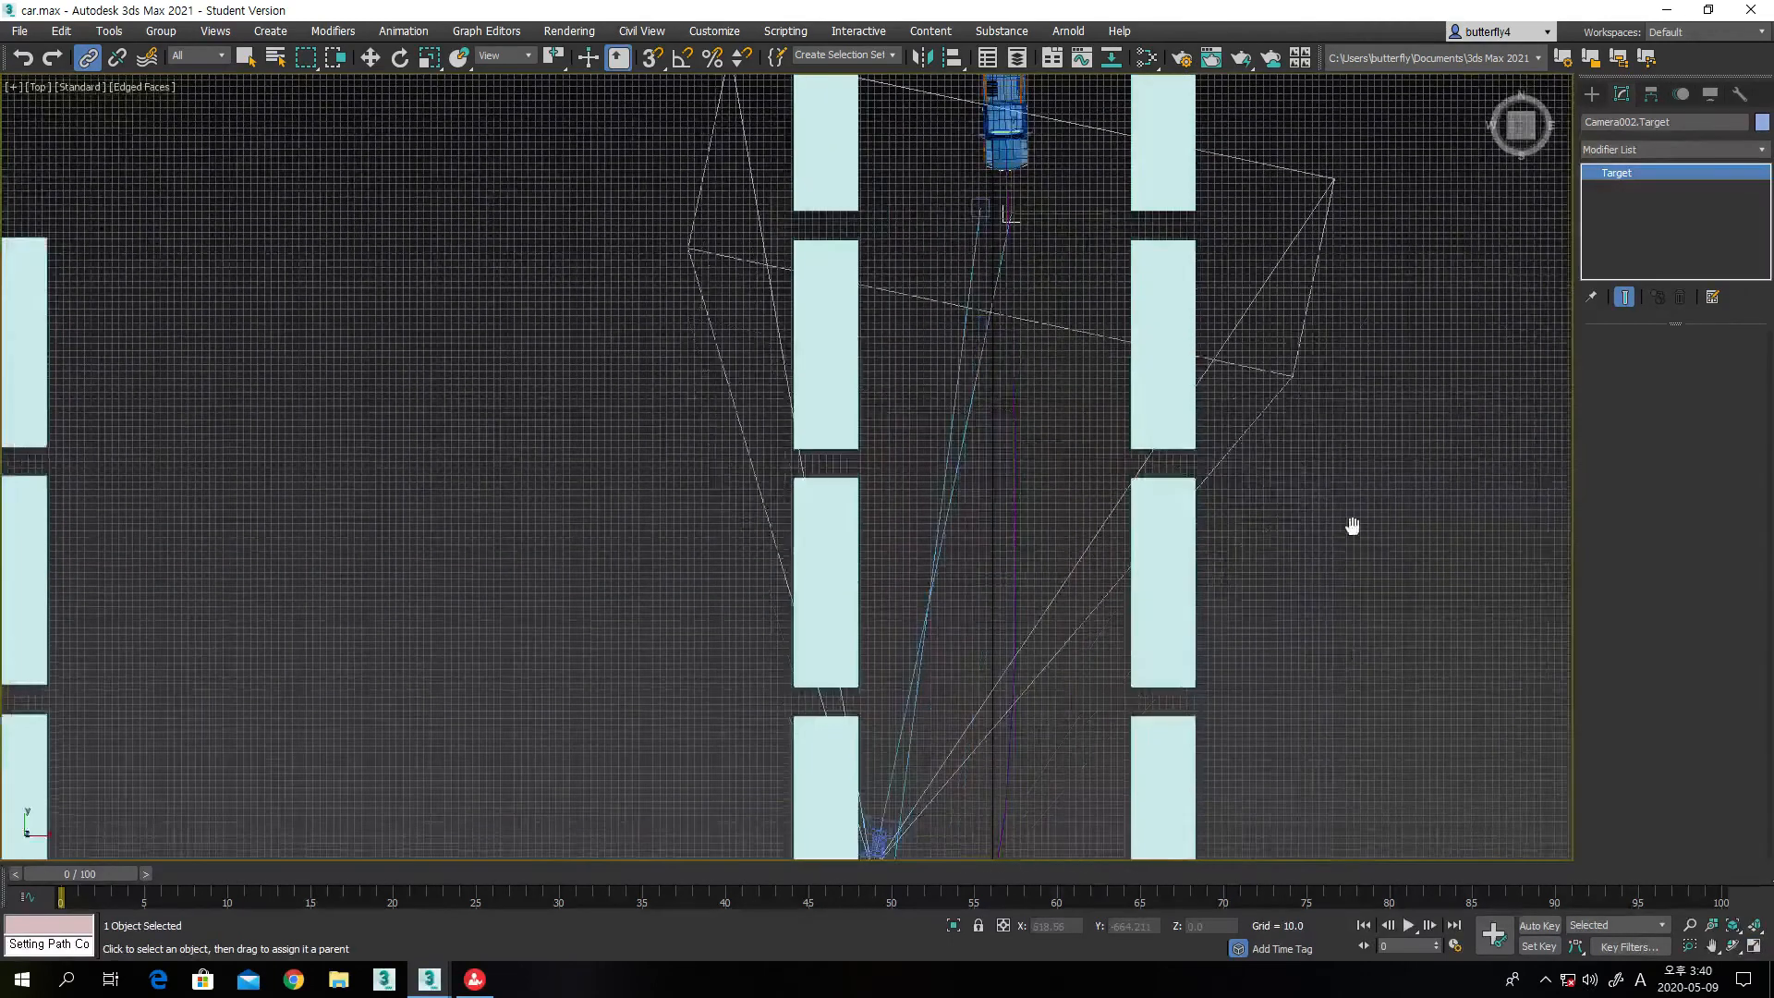
pyautogui.scroll(-2, 1352, 527)
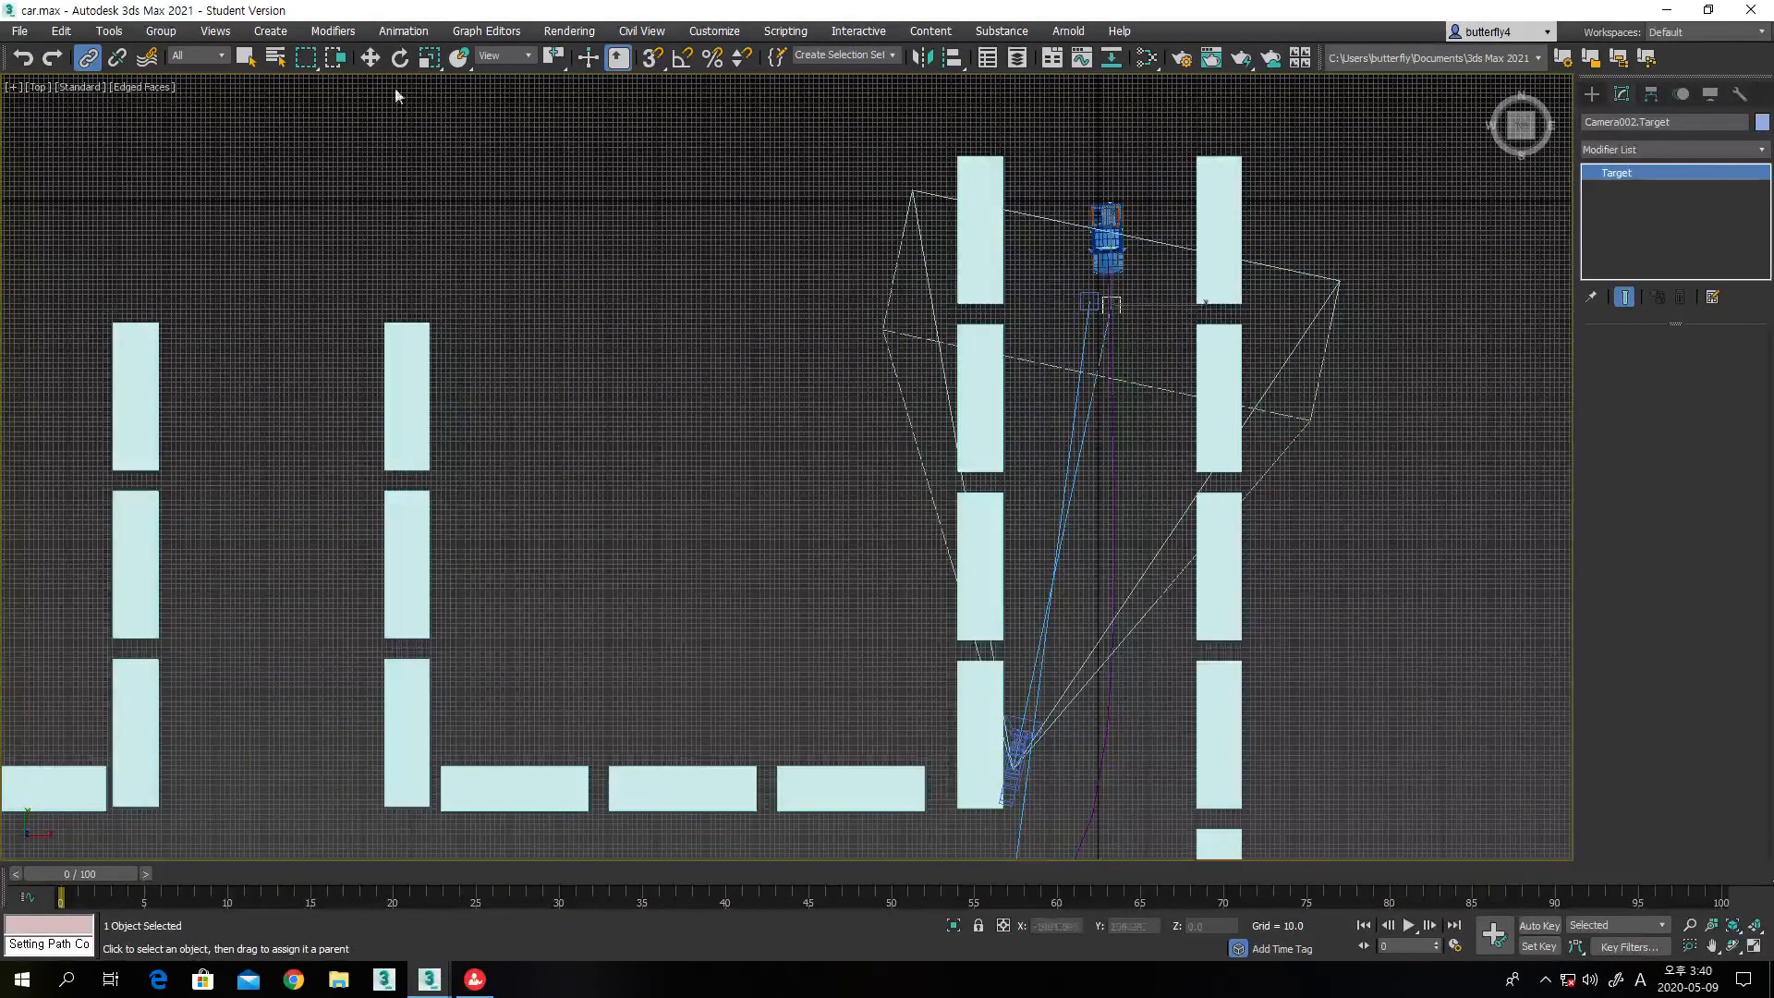
pyautogui.click(369, 57)
pyautogui.moveTo(1150, 285); pyautogui.dragTo(1144, 243)
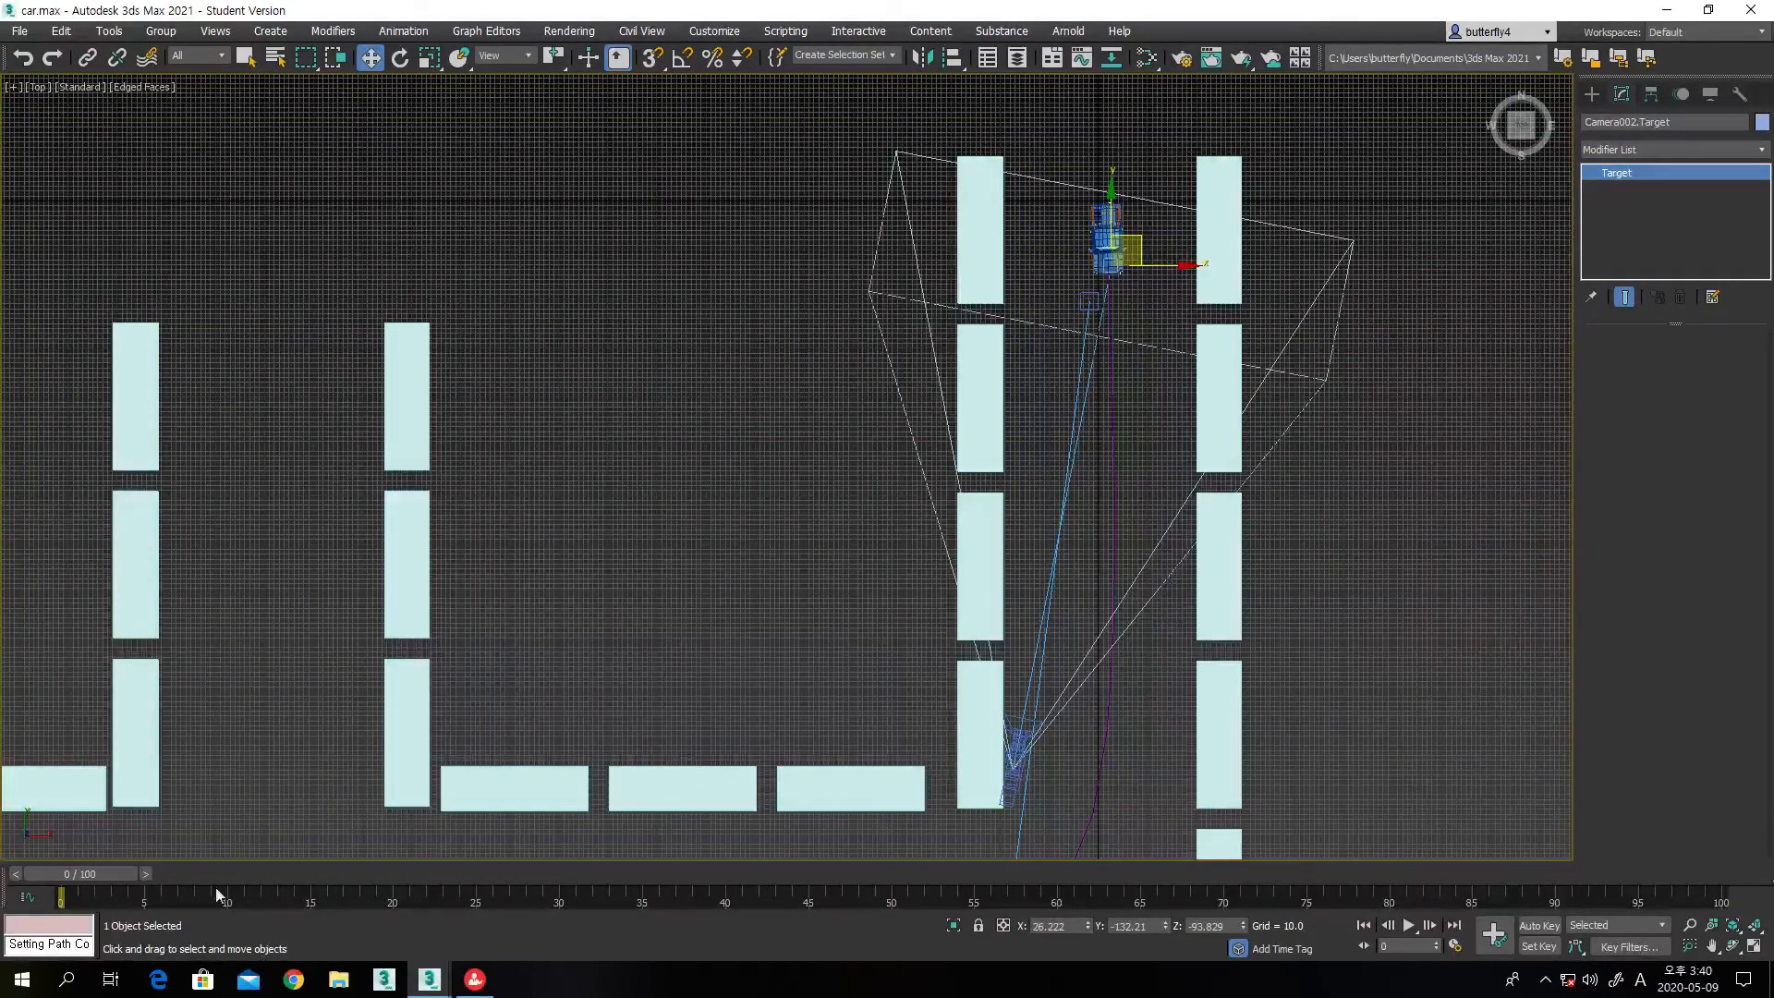
# Scrub the animation to frame 64 and back to frame 36, checking how Camera002 follows the truck around the corner
pyautogui.moveTo(115, 868); pyautogui.dragTo(628, 848)
pyautogui.moveTo(856, 542); pyautogui.dragTo(817, 454, button='middle')
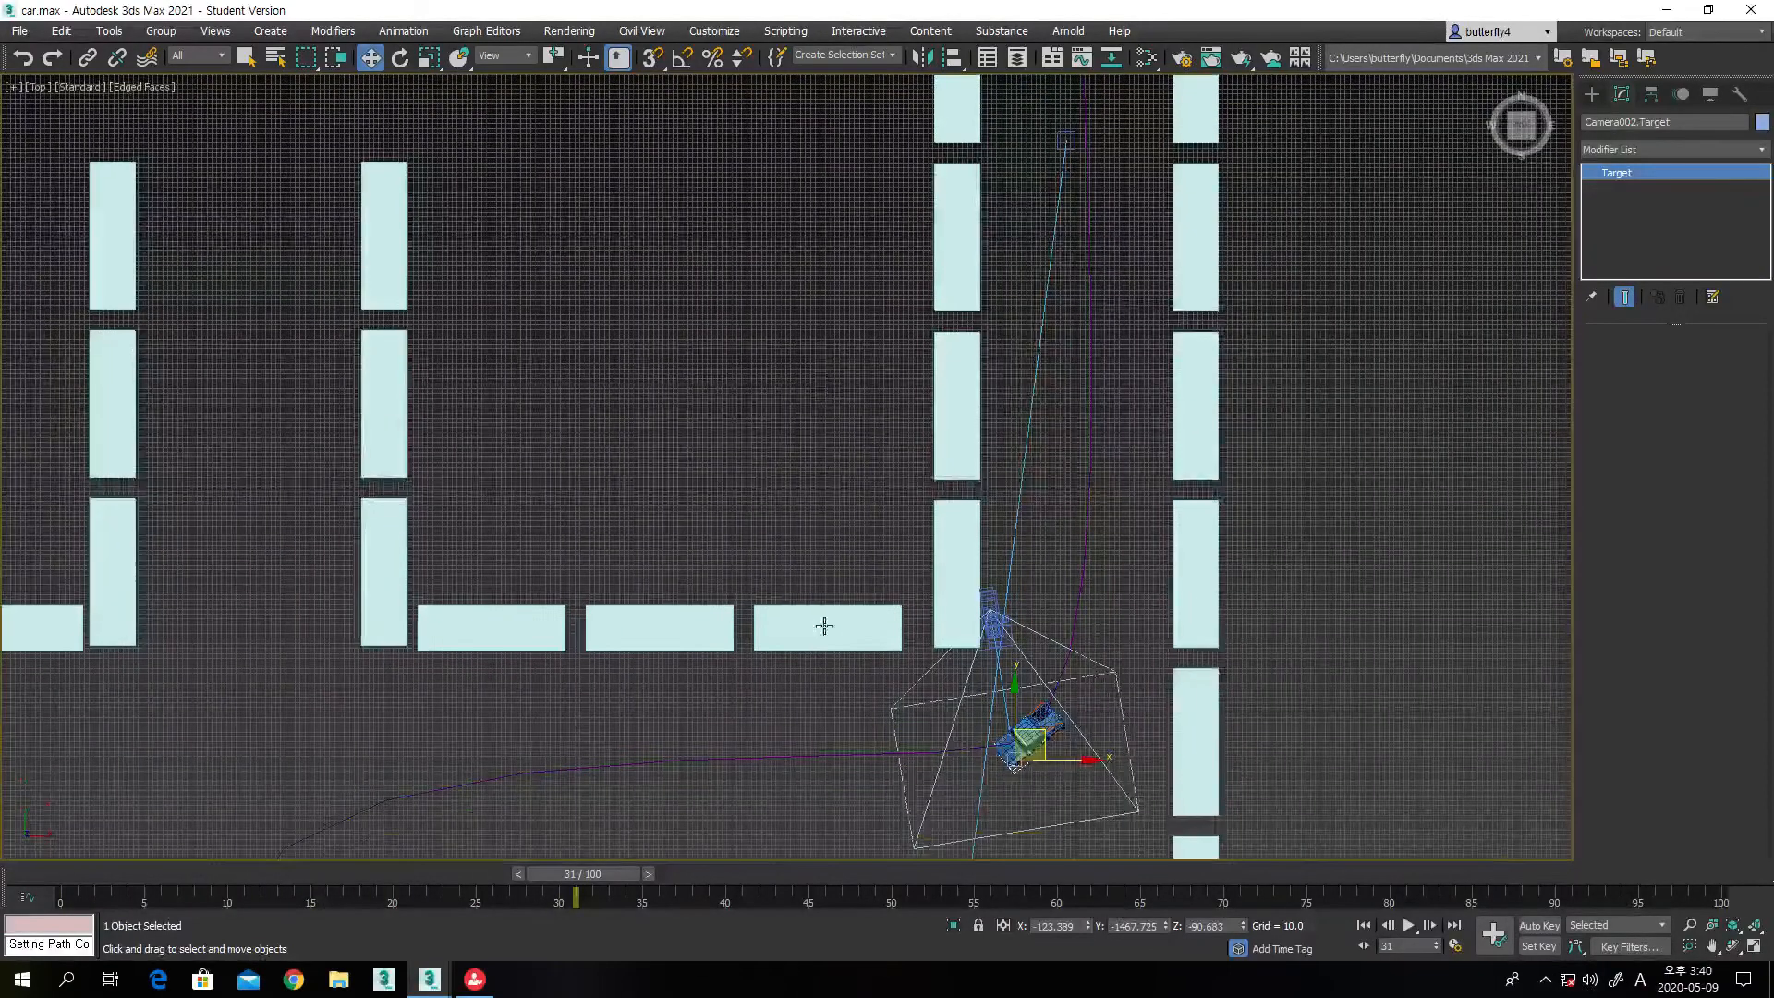
pyautogui.moveTo(624, 867); pyautogui.dragTo(1167, 821)
pyautogui.press('w')
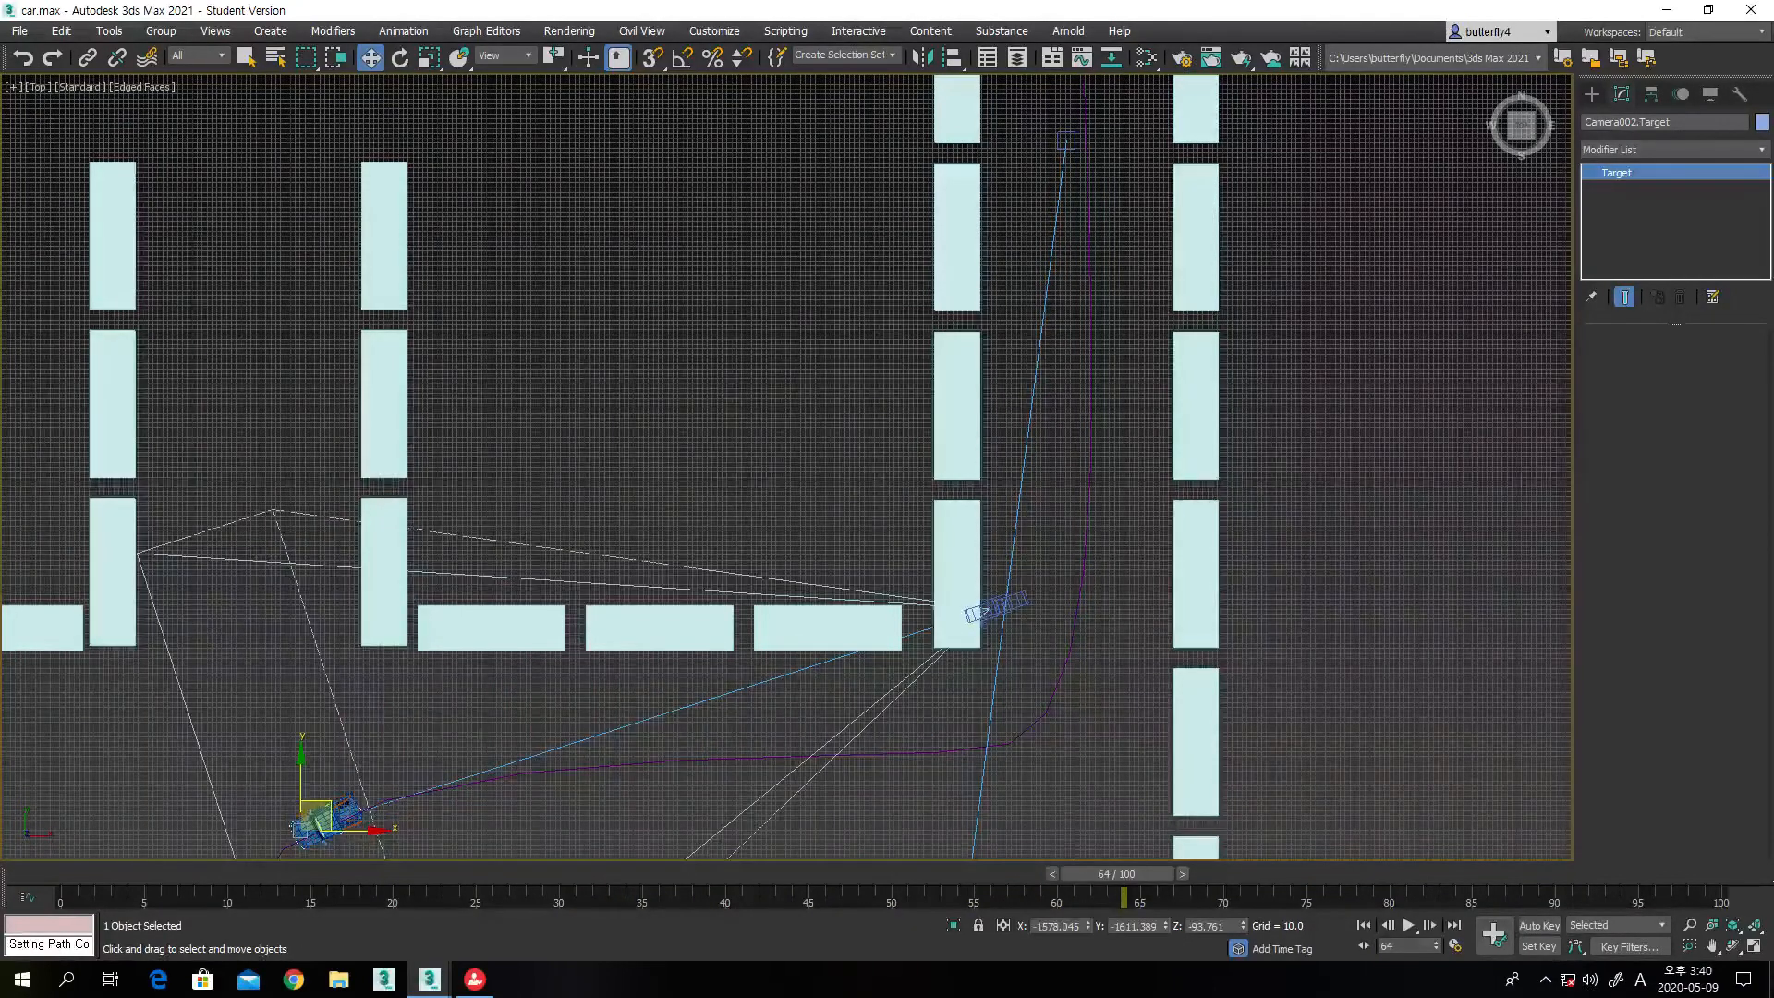
pyautogui.click(1753, 947)
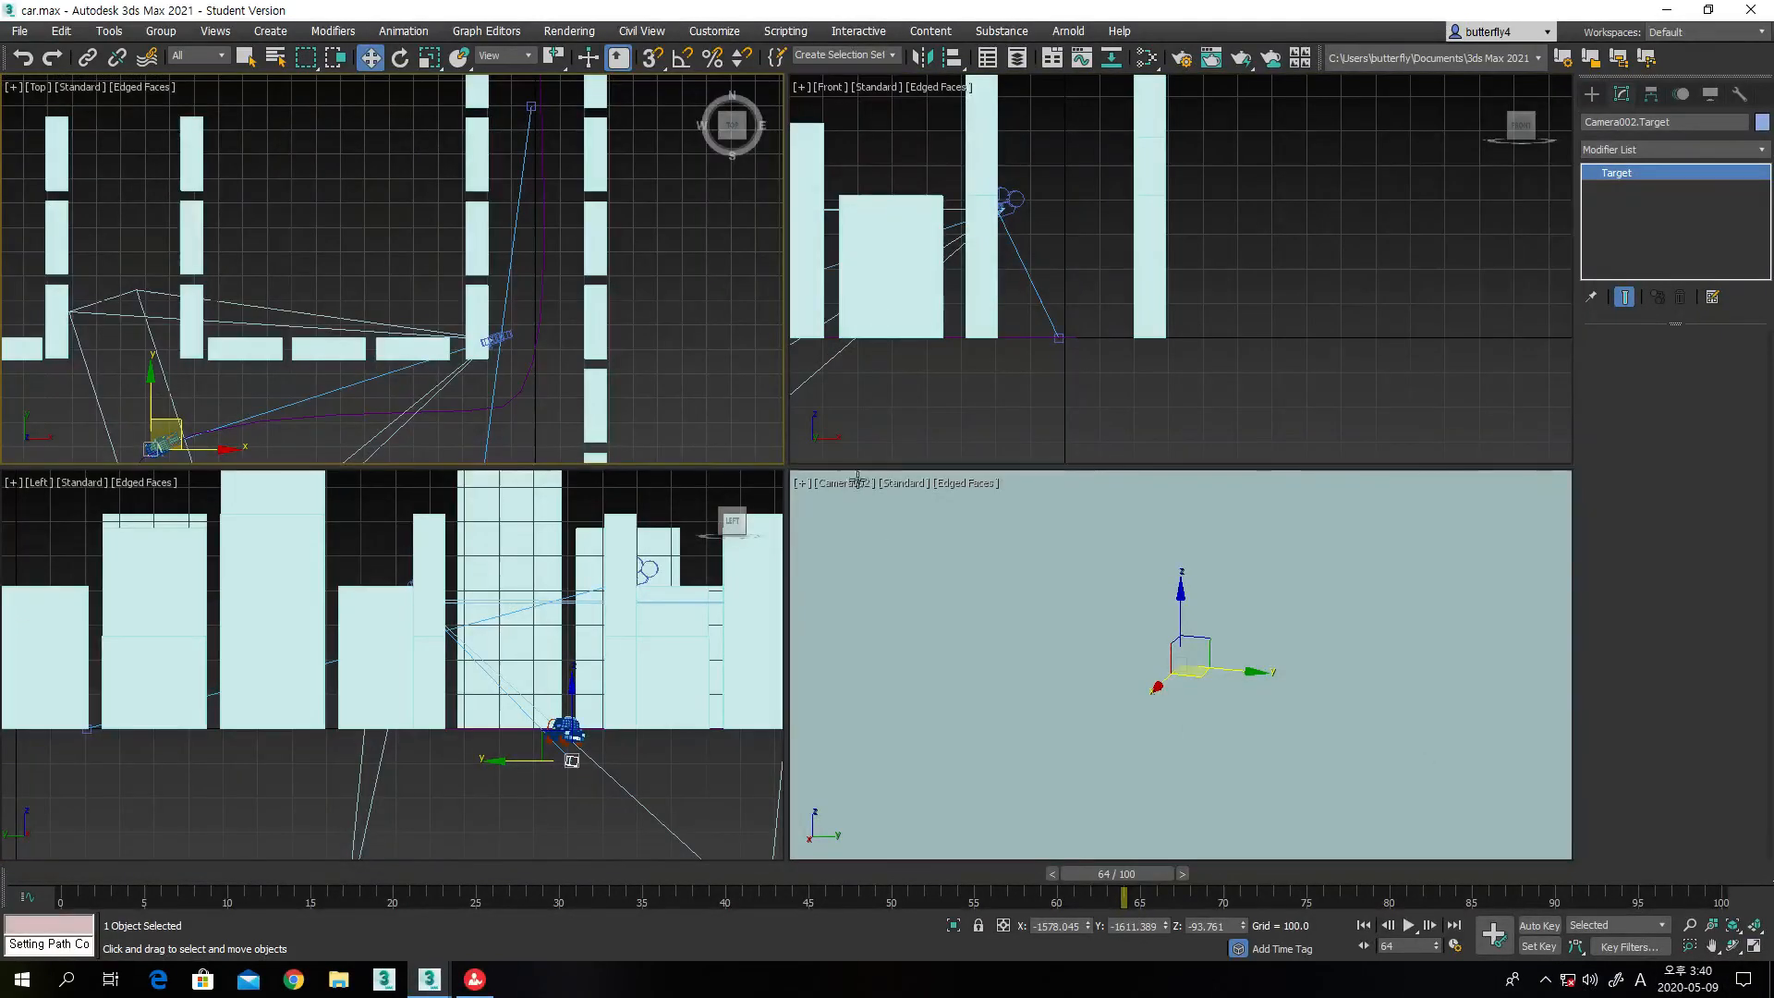
pyautogui.rightClick(1013, 614)
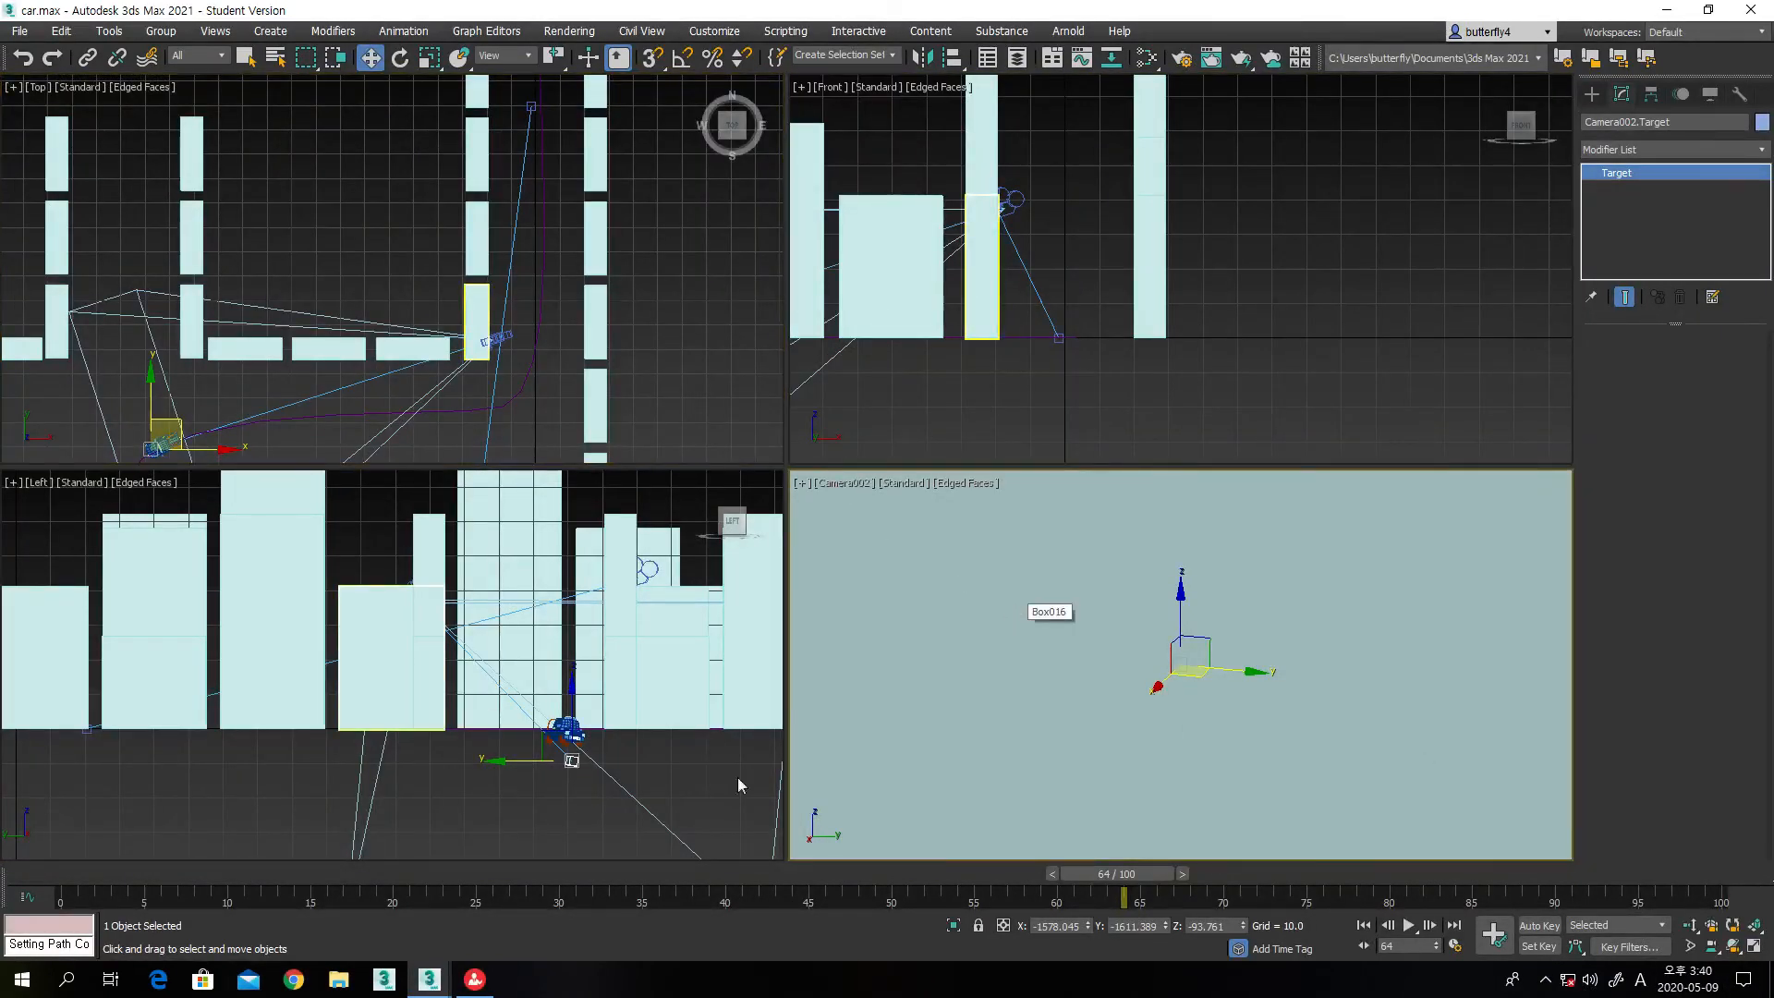
pyautogui.moveTo(1087, 870); pyautogui.dragTo(649, 855)
pyautogui.press('w')
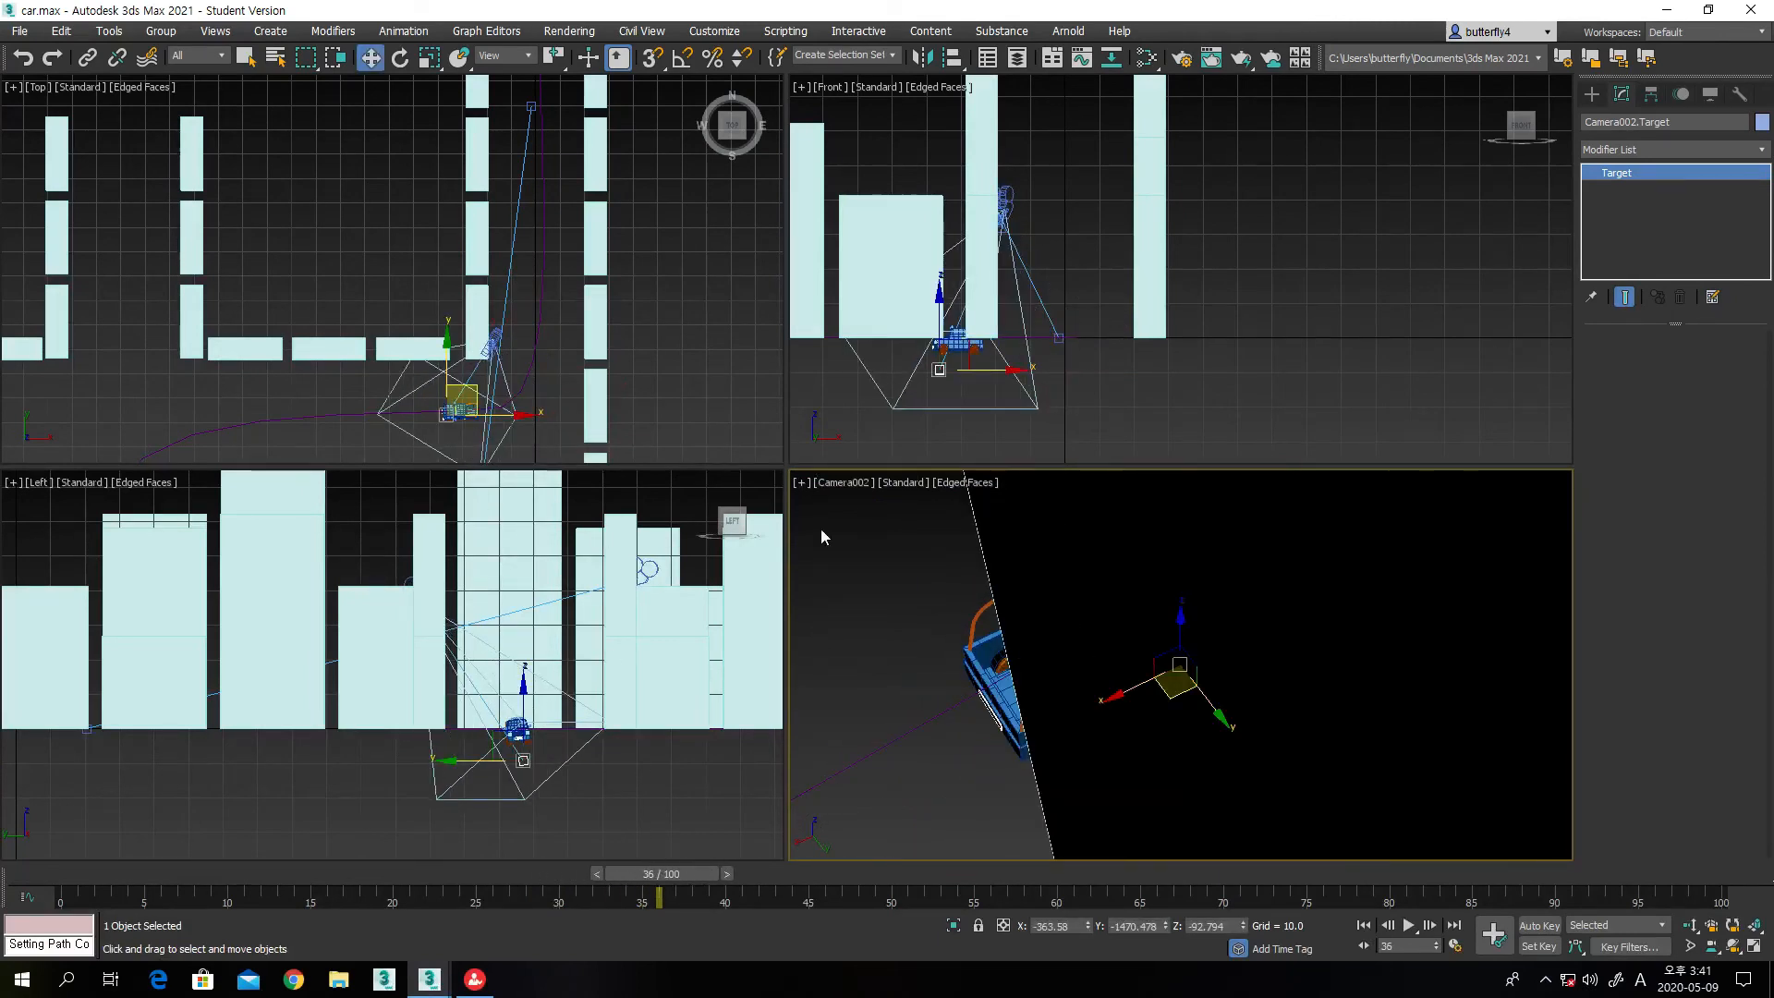
# Raise Camera002 to about Z 428 and shift it clear of the building's wall, to about X -112
pyautogui.click(492, 348)
pyautogui.click(493, 352)
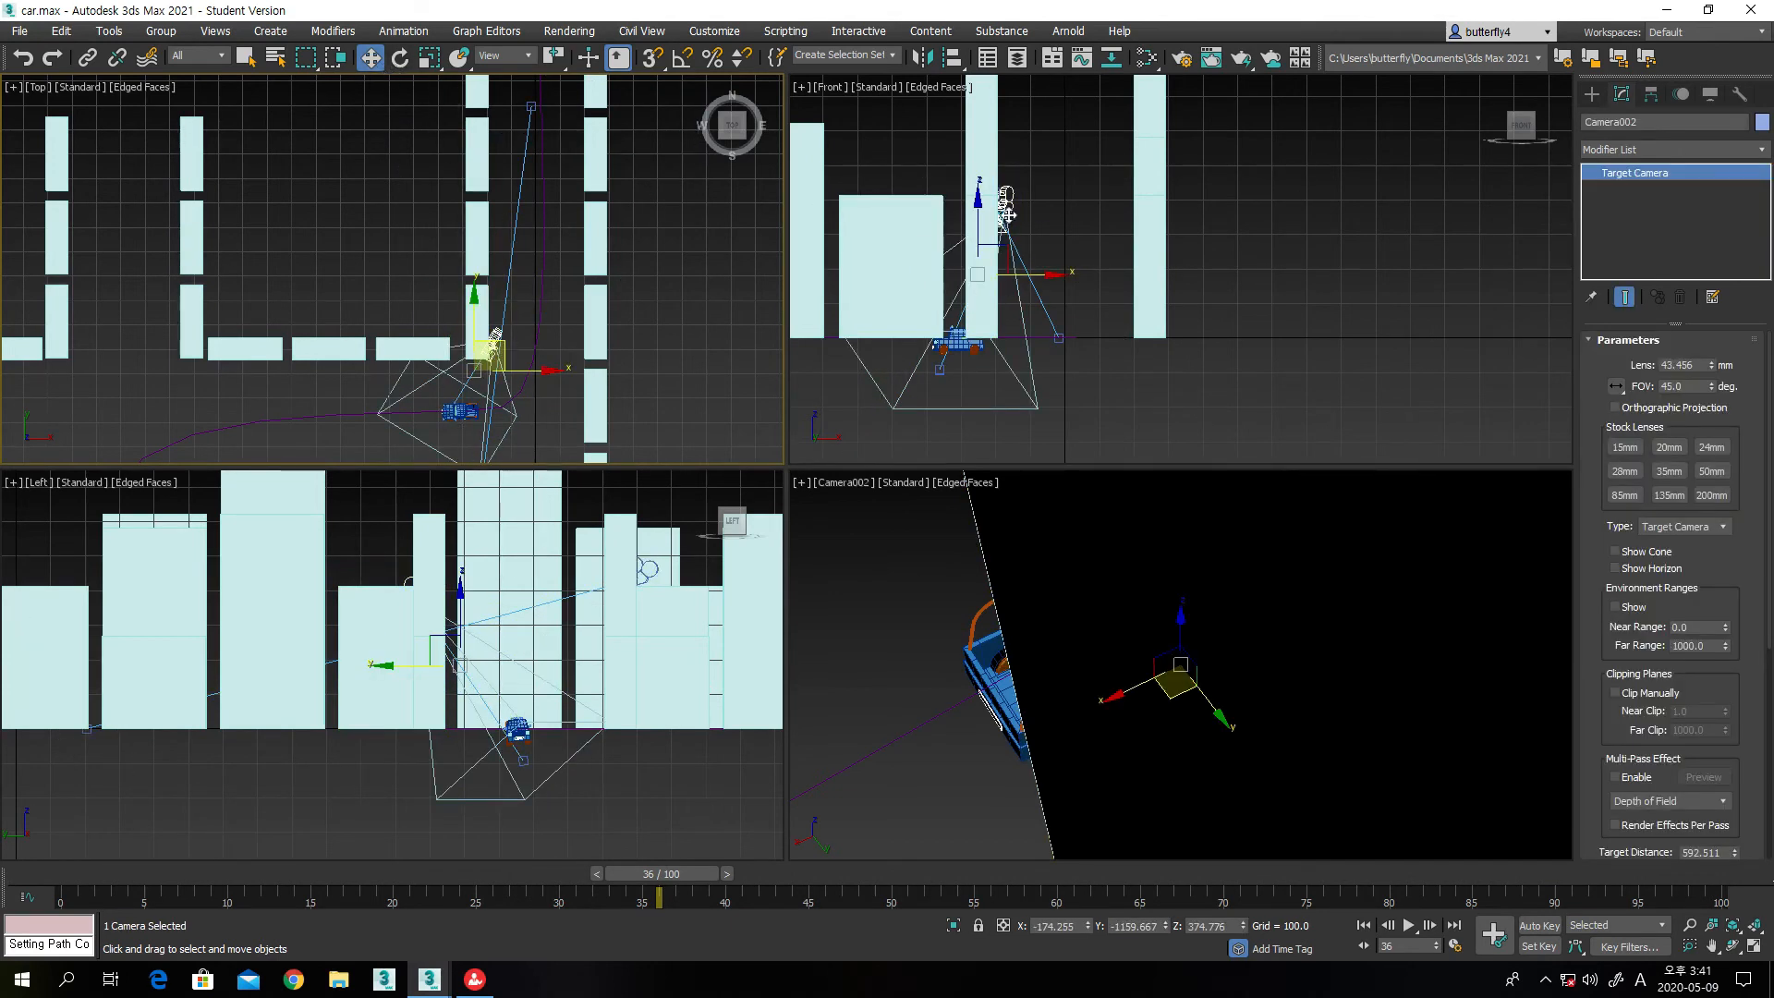
pyautogui.click(980, 208)
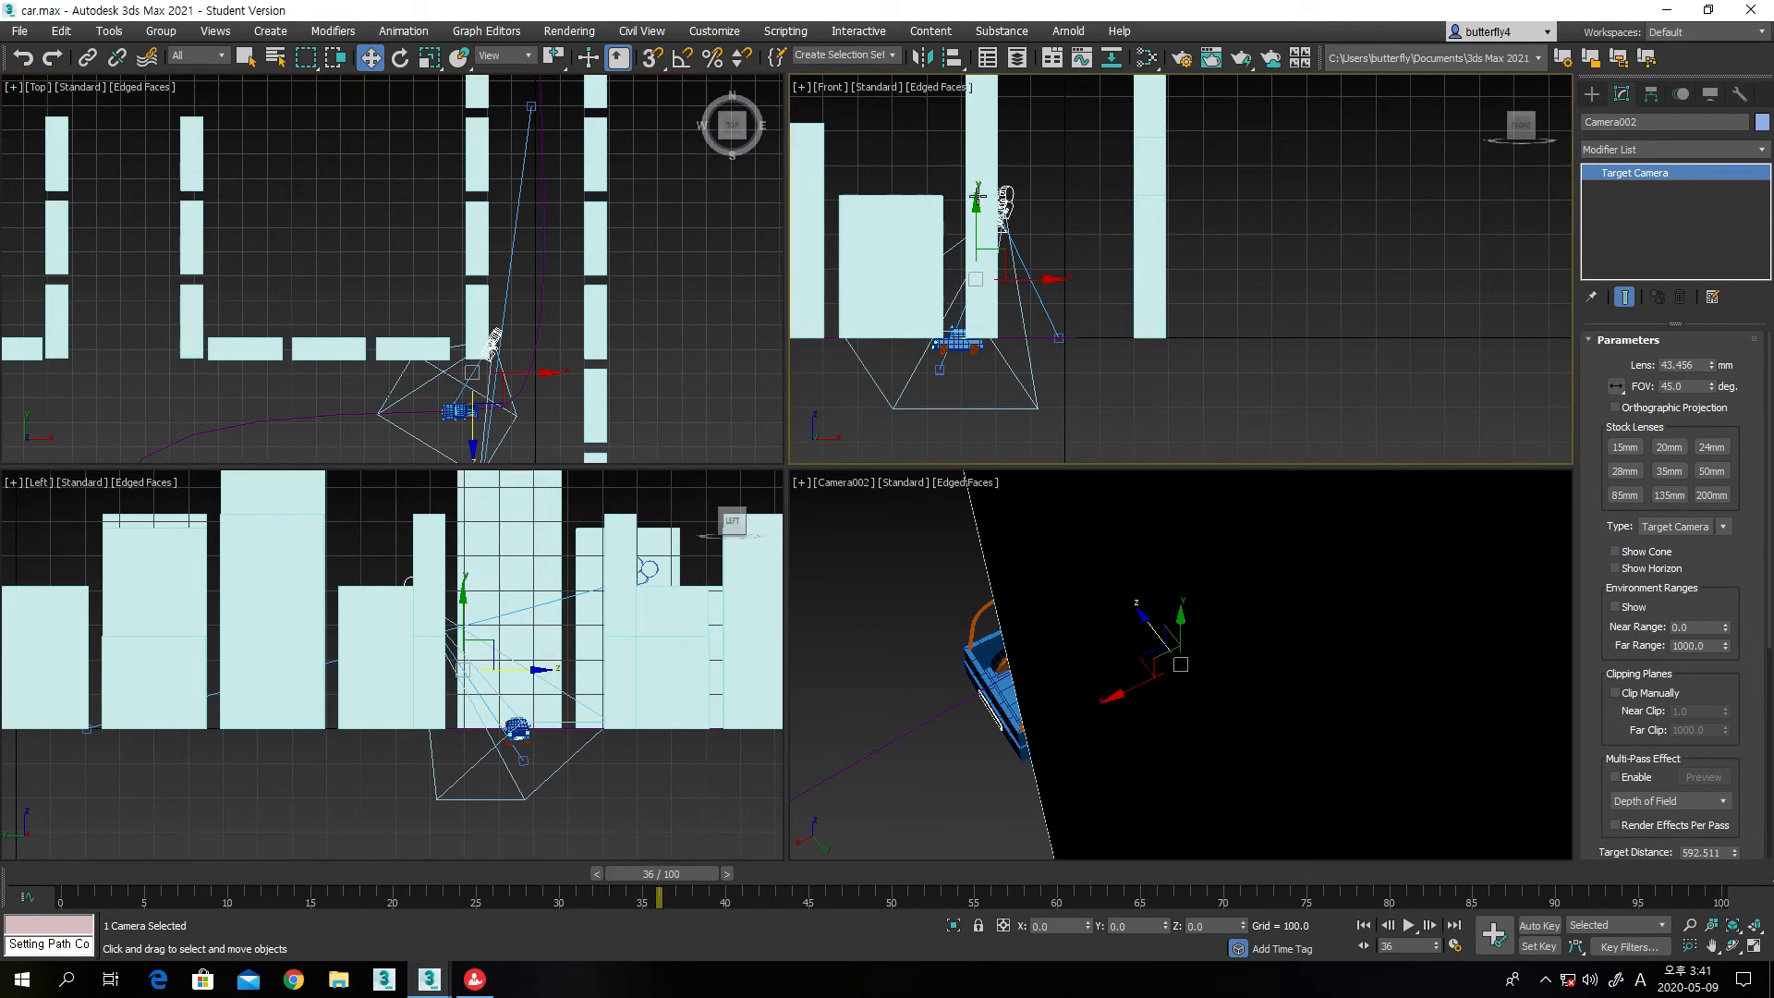
pyautogui.moveTo(977, 183); pyautogui.dragTo(973, 190)
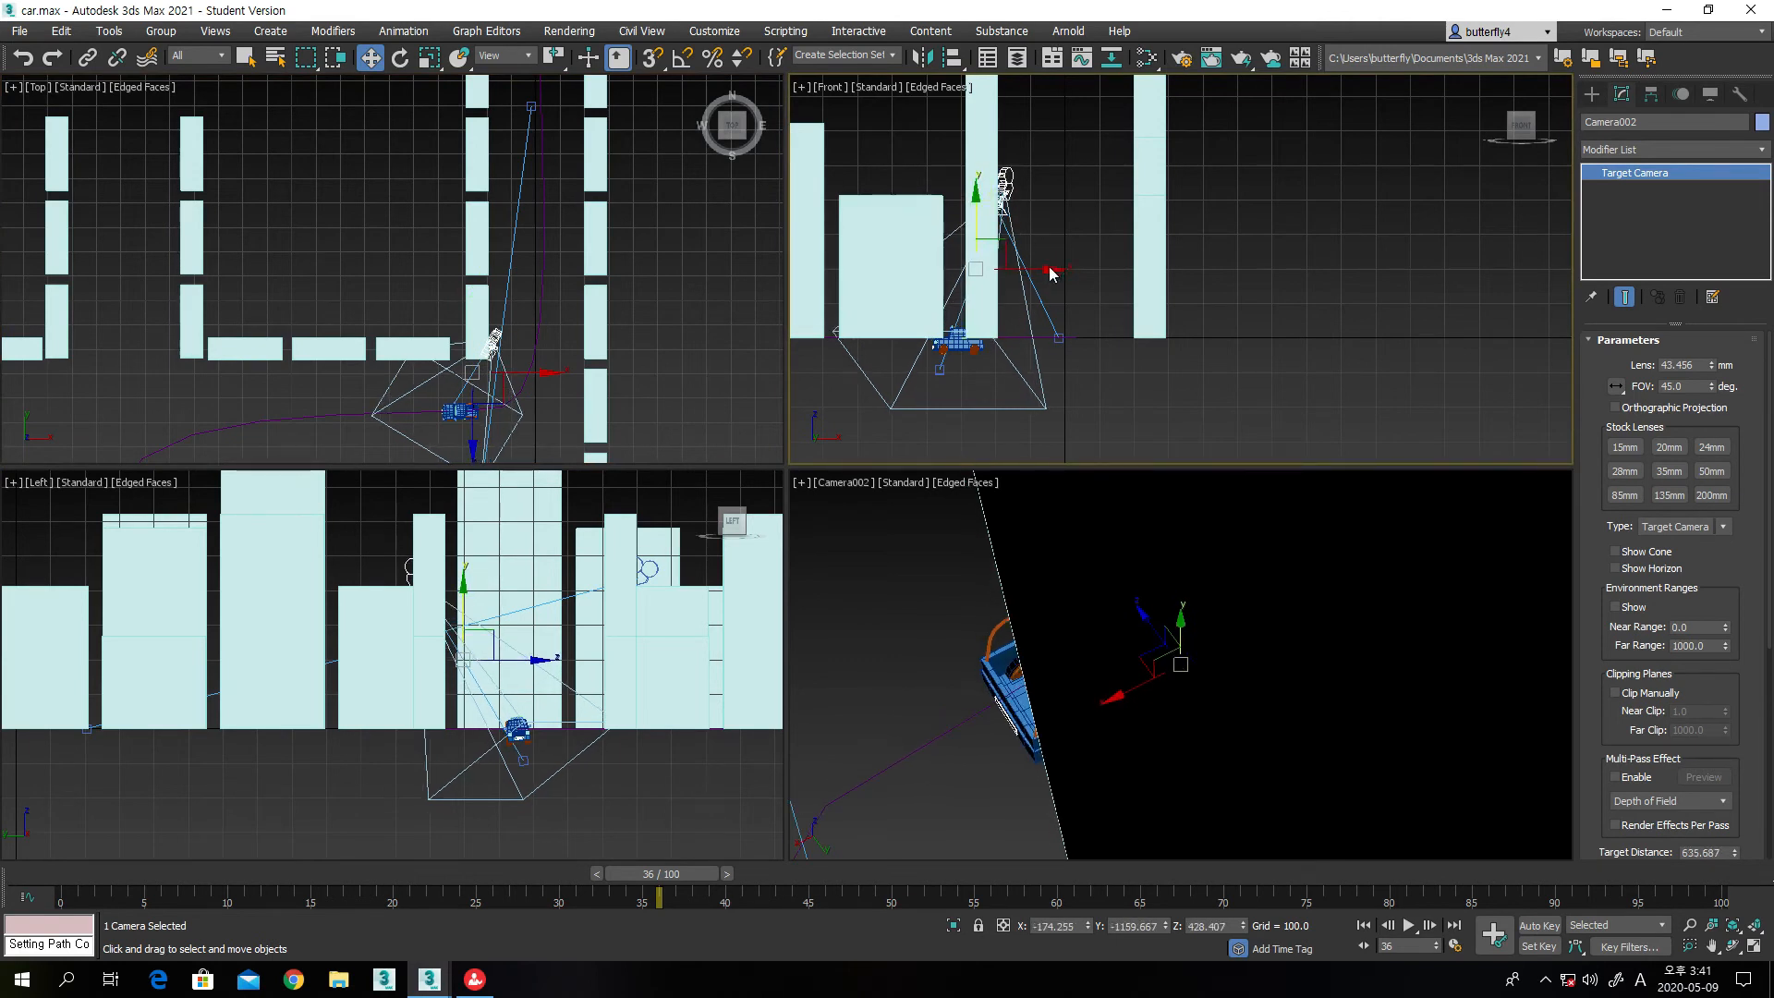
pyautogui.moveTo(1047, 272); pyautogui.dragTo(1069, 265)
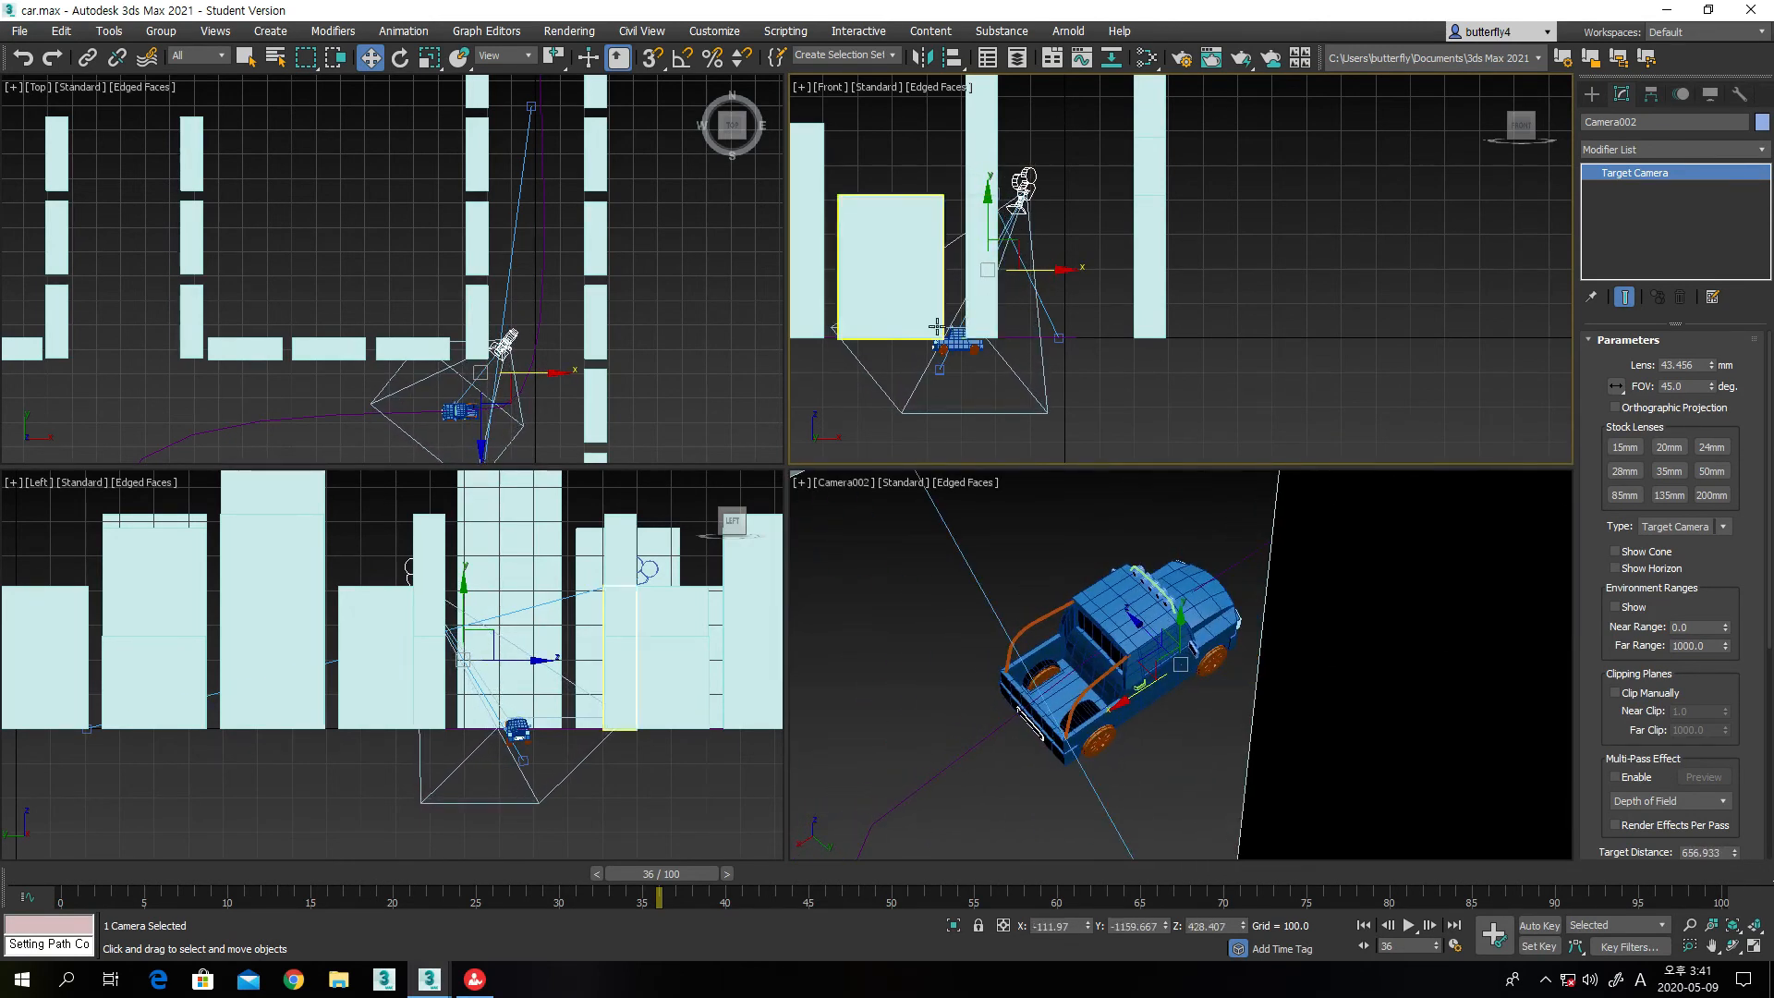
# At frame 39, move Camera002 over the corner building to about X -226, Y -1159, and raise it to about Z 624
pyautogui.moveTo(673, 878); pyautogui.dragTo(739, 843)
pyautogui.rightClick(569, 378)
pyautogui.moveTo(490, 345); pyautogui.dragTo(475, 344)
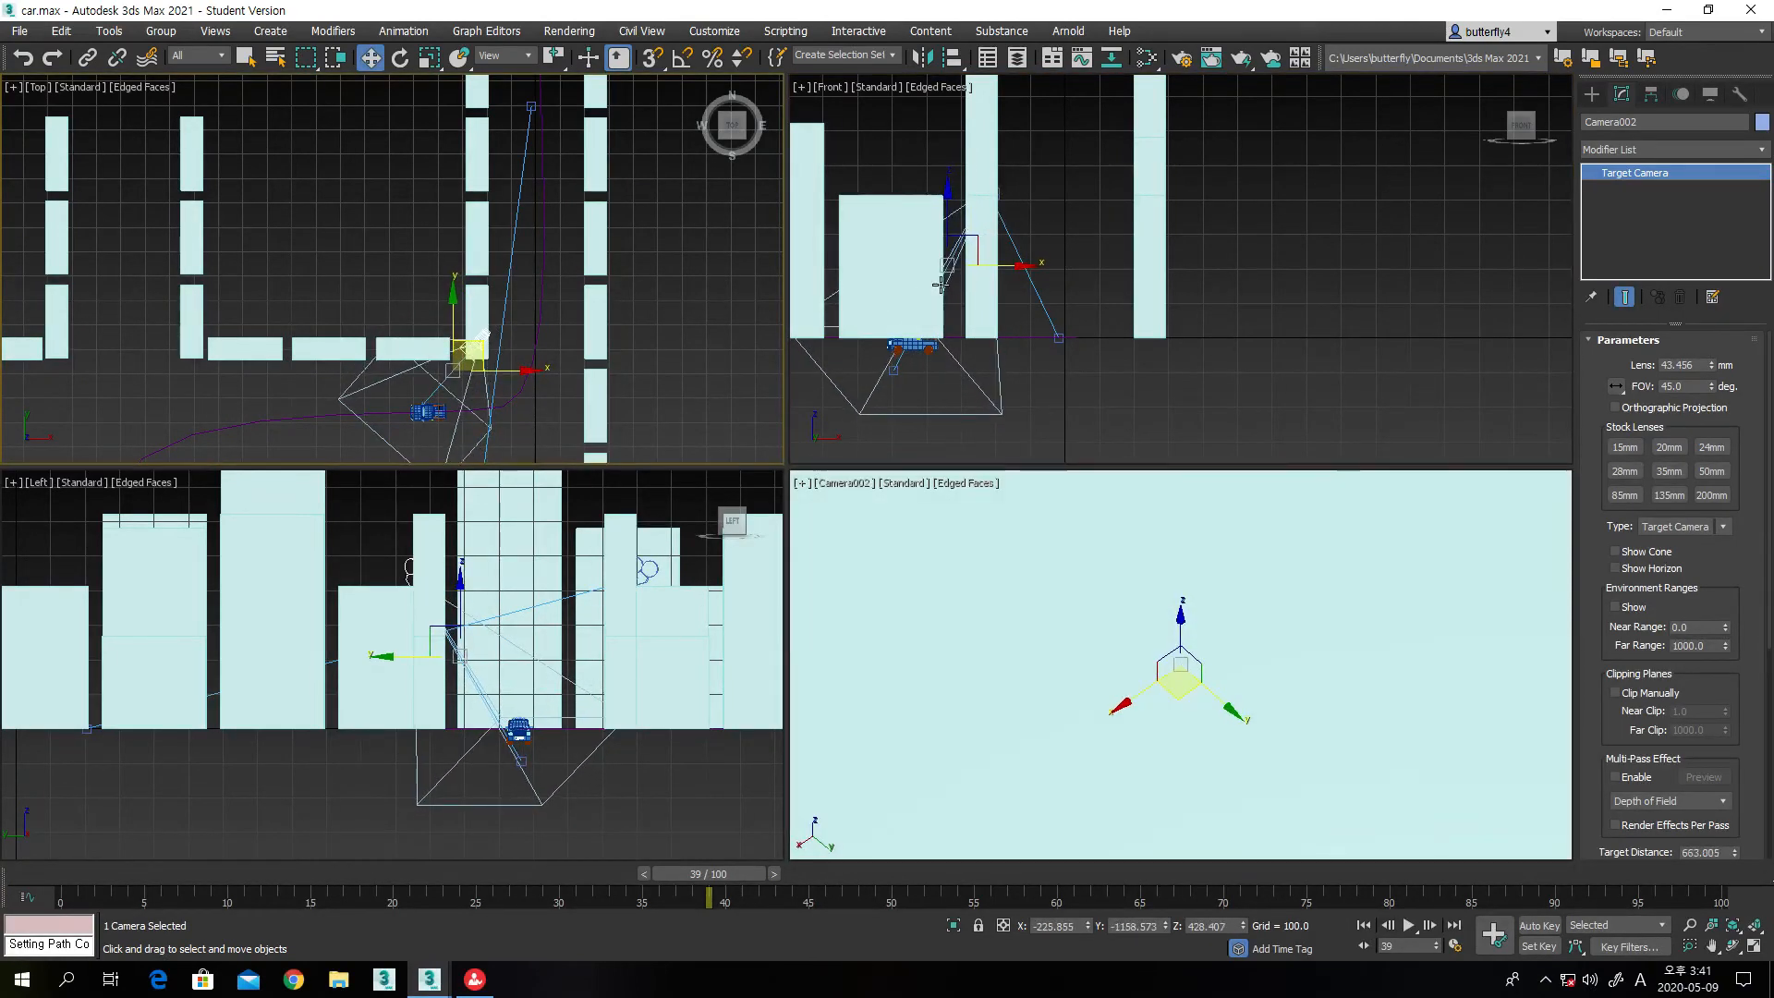
pyautogui.rightClick(429, 570)
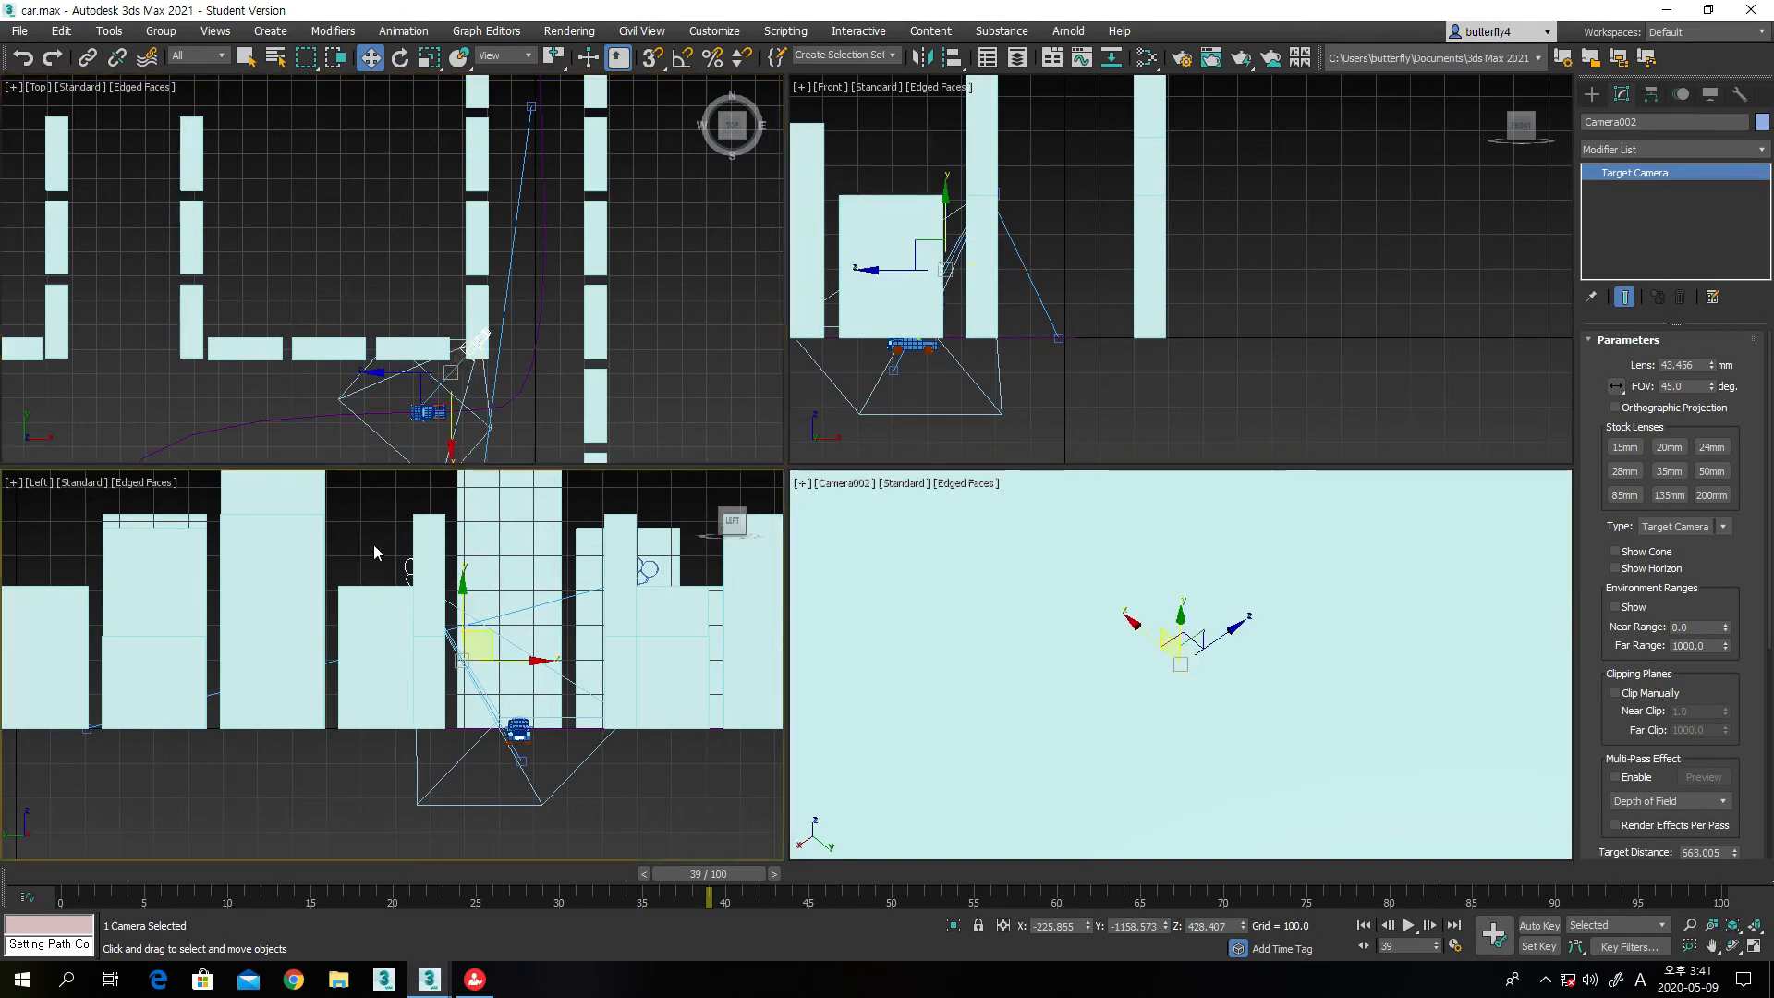
pyautogui.moveTo(462, 594); pyautogui.dragTo(469, 529)
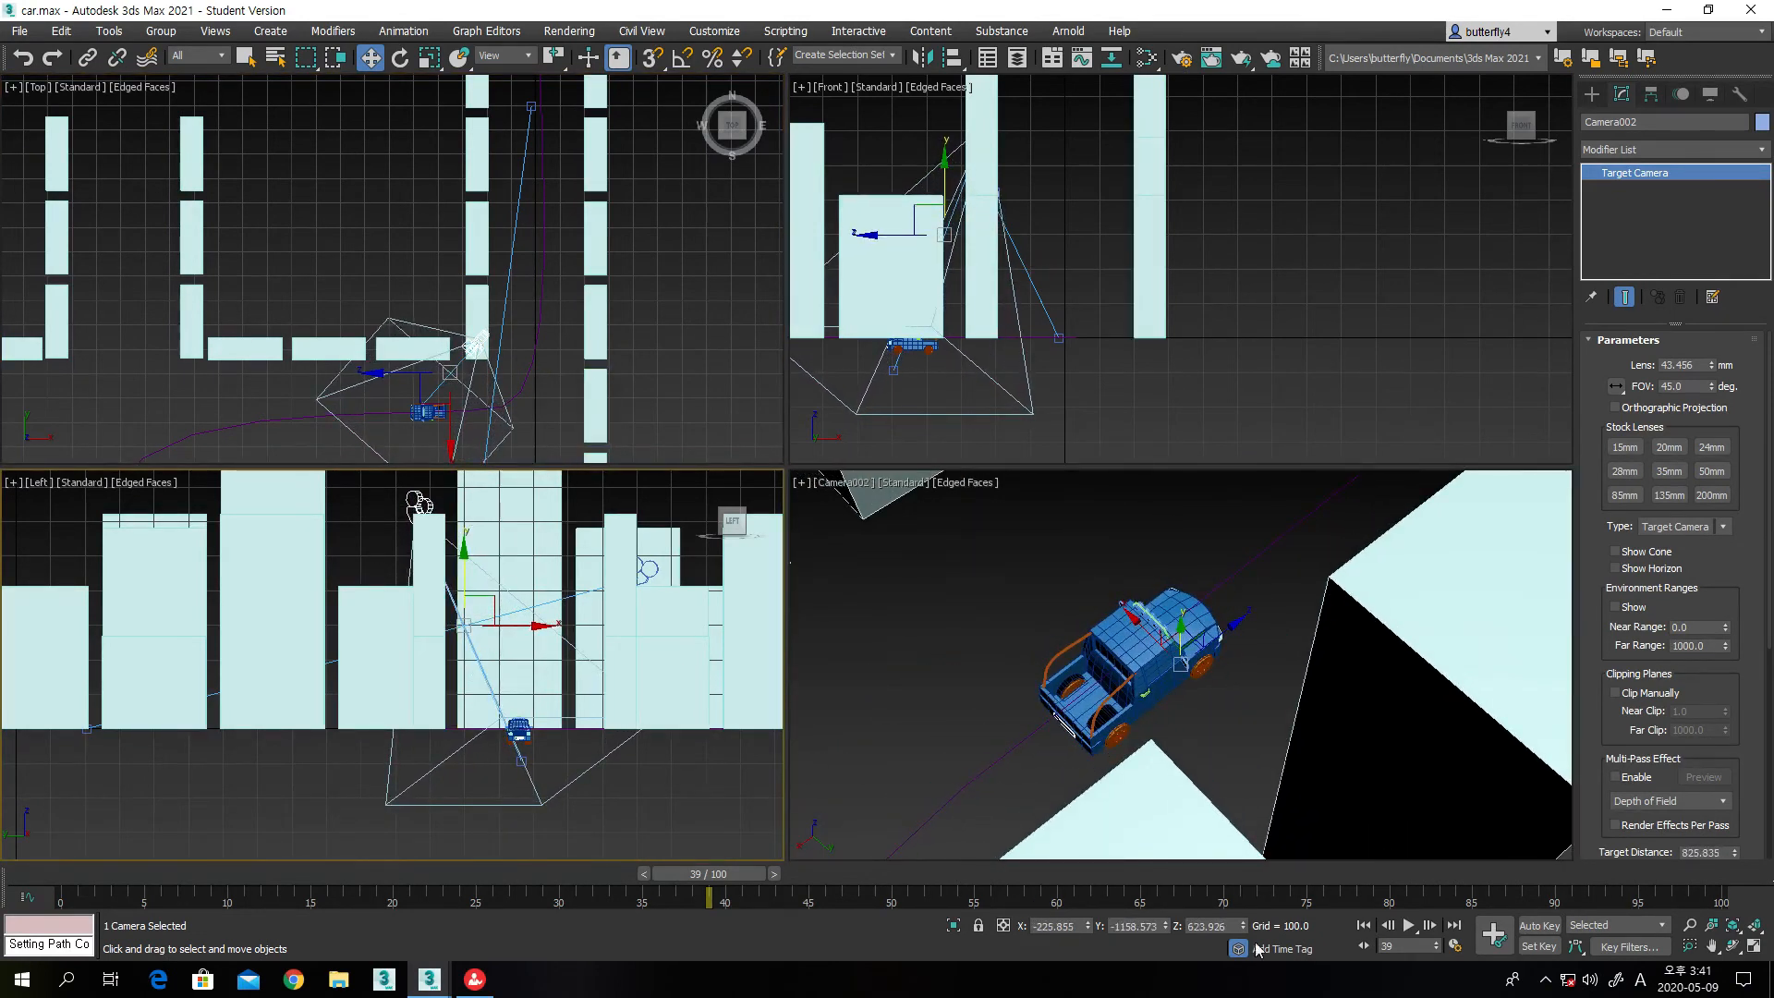
# Play the drive from frame 0 through Camera002 to review the shot, and return to frame 0
pyautogui.moveTo(725, 874); pyautogui.dragTo(53, 806)
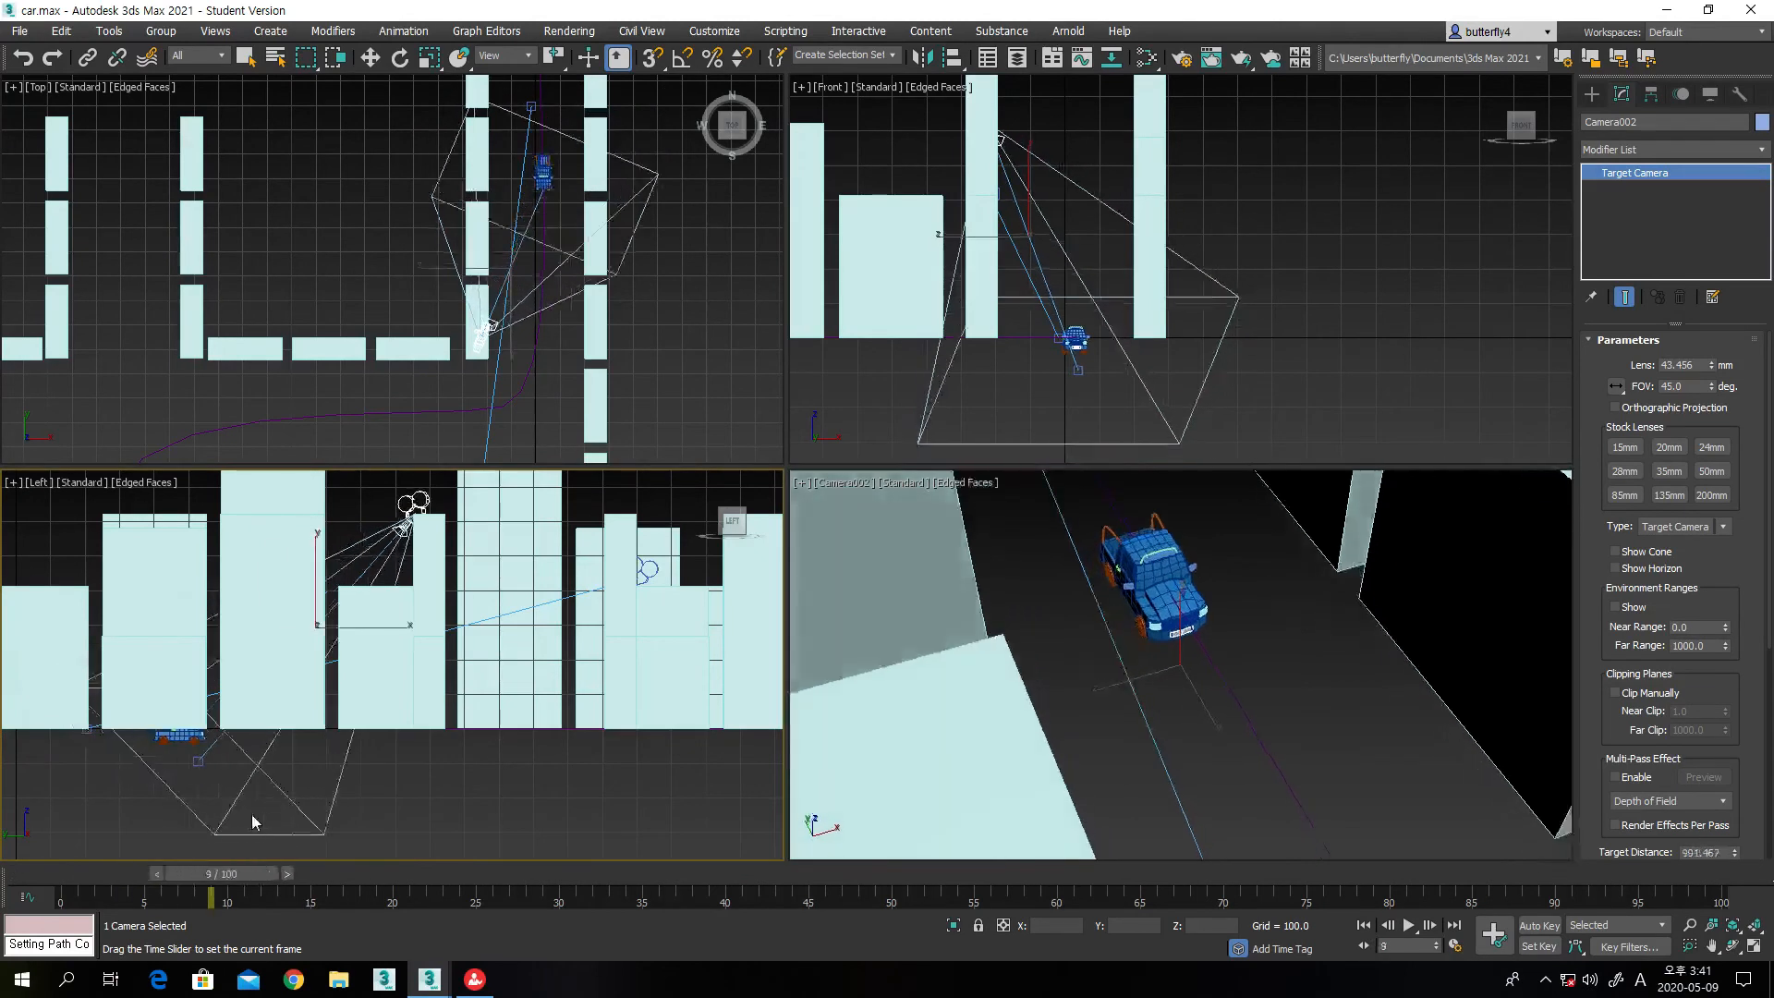
pyautogui.press('w')
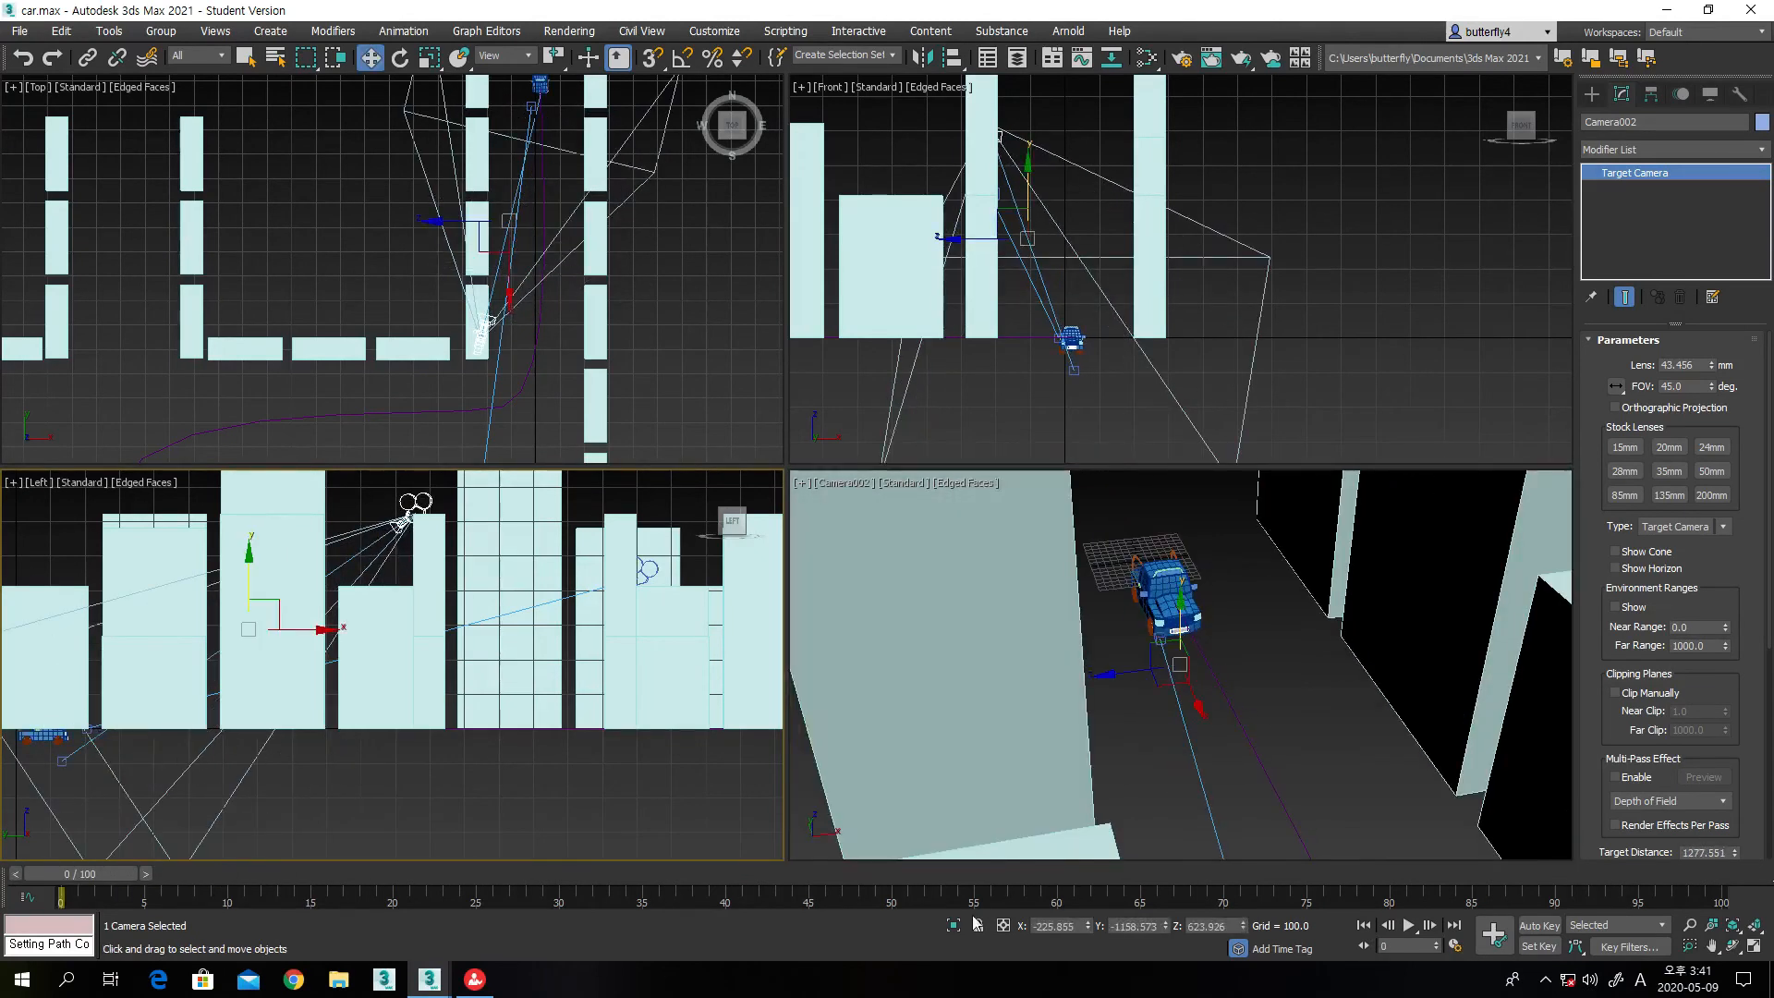
pyautogui.click(1408, 924)
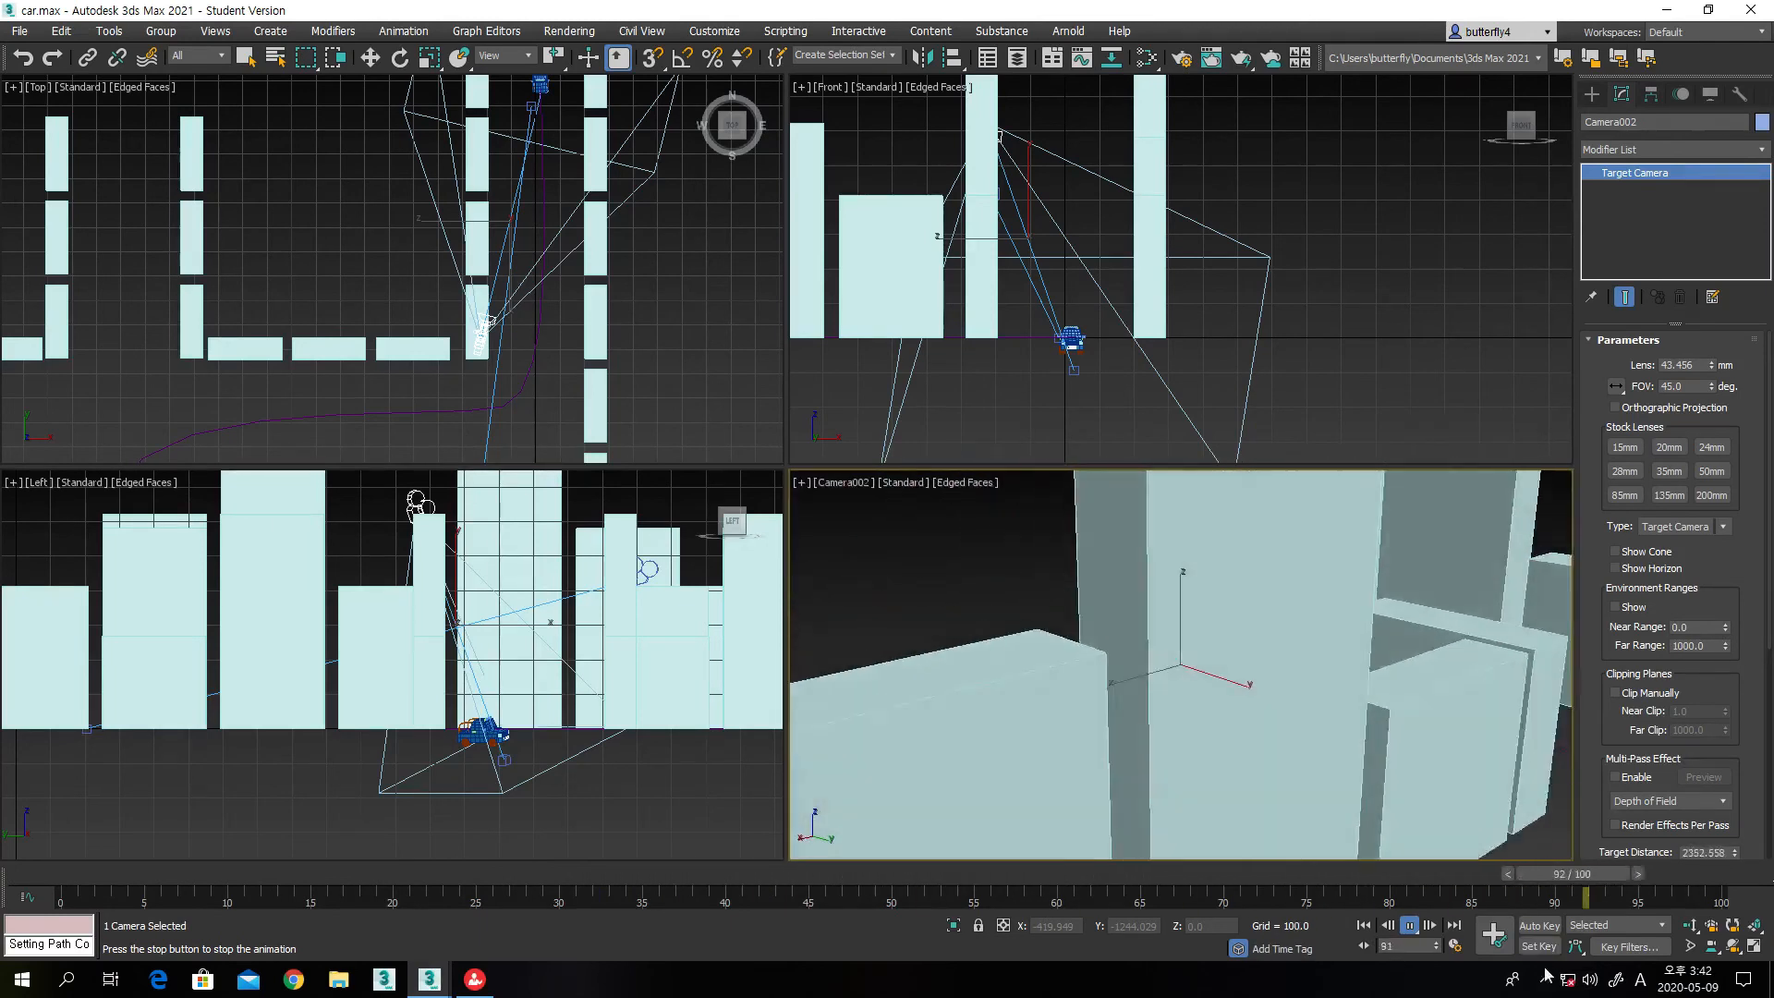
pyautogui.press('/')
pyautogui.press('w')
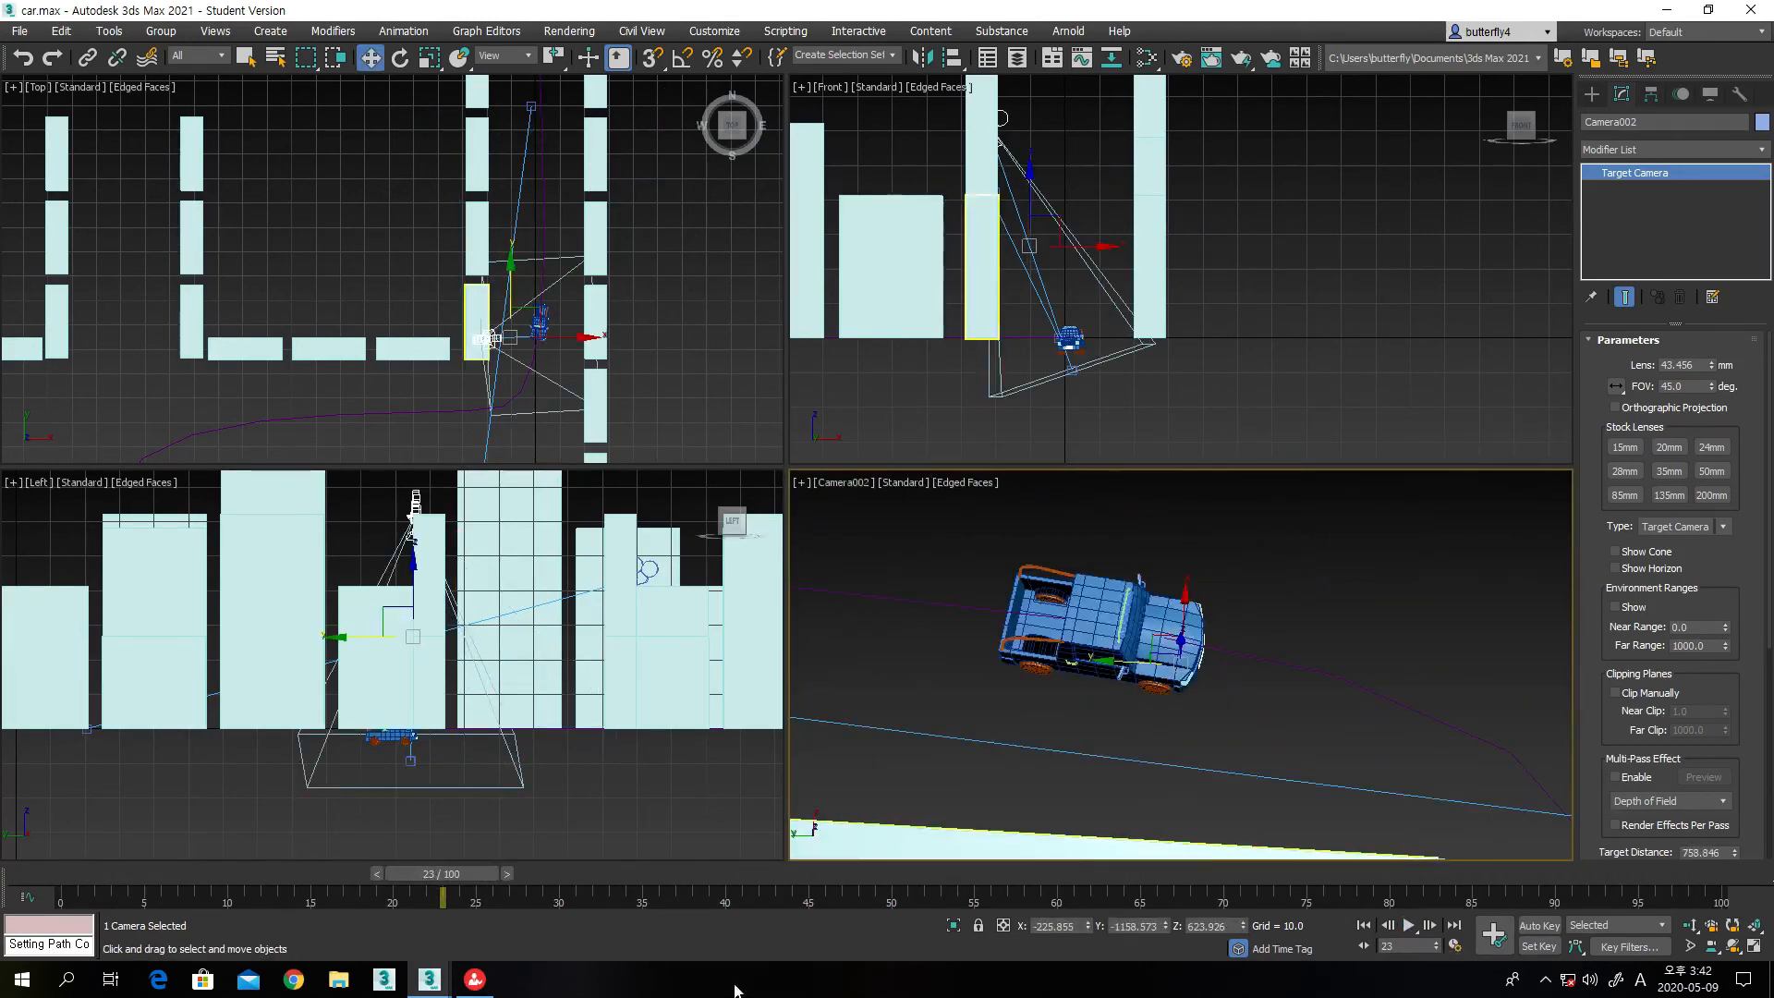
pyautogui.moveTo(471, 874); pyautogui.dragTo(75, 847)
pyautogui.press('w')
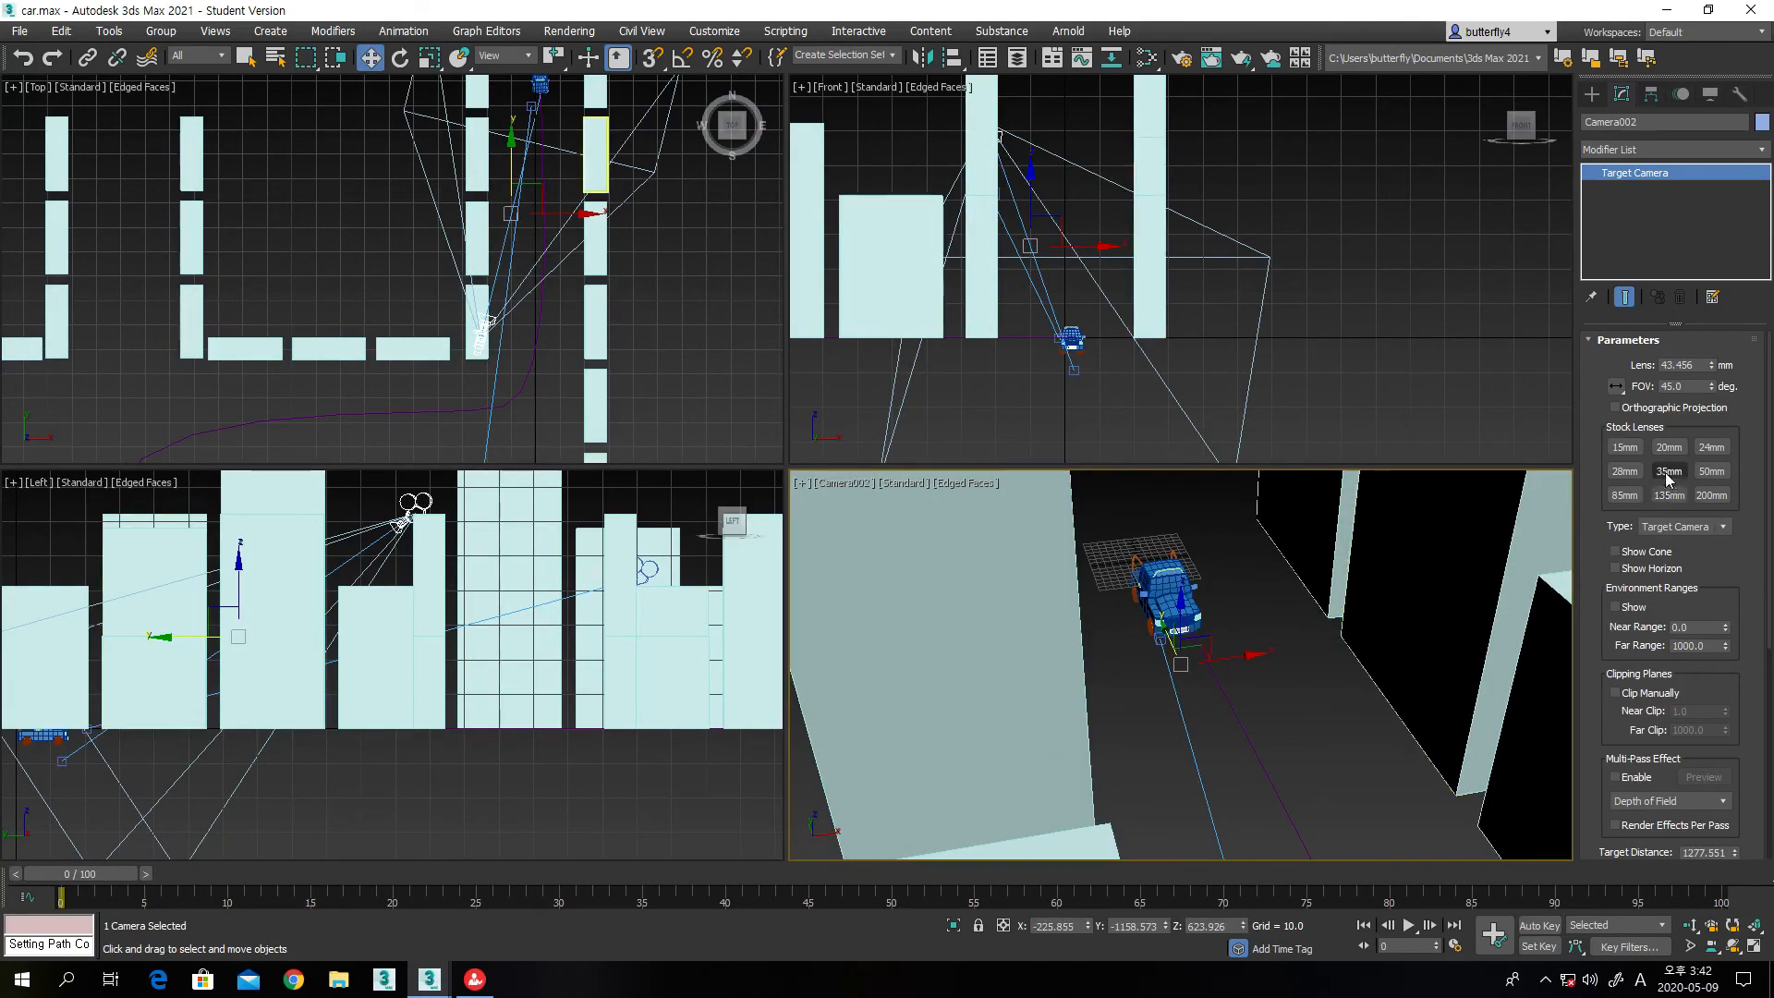
# Compare the 24 mm and 20 mm stock lenses on Camera002 during playback, settle on 15 mm, and return to frame 0
pyautogui.click(1711, 448)
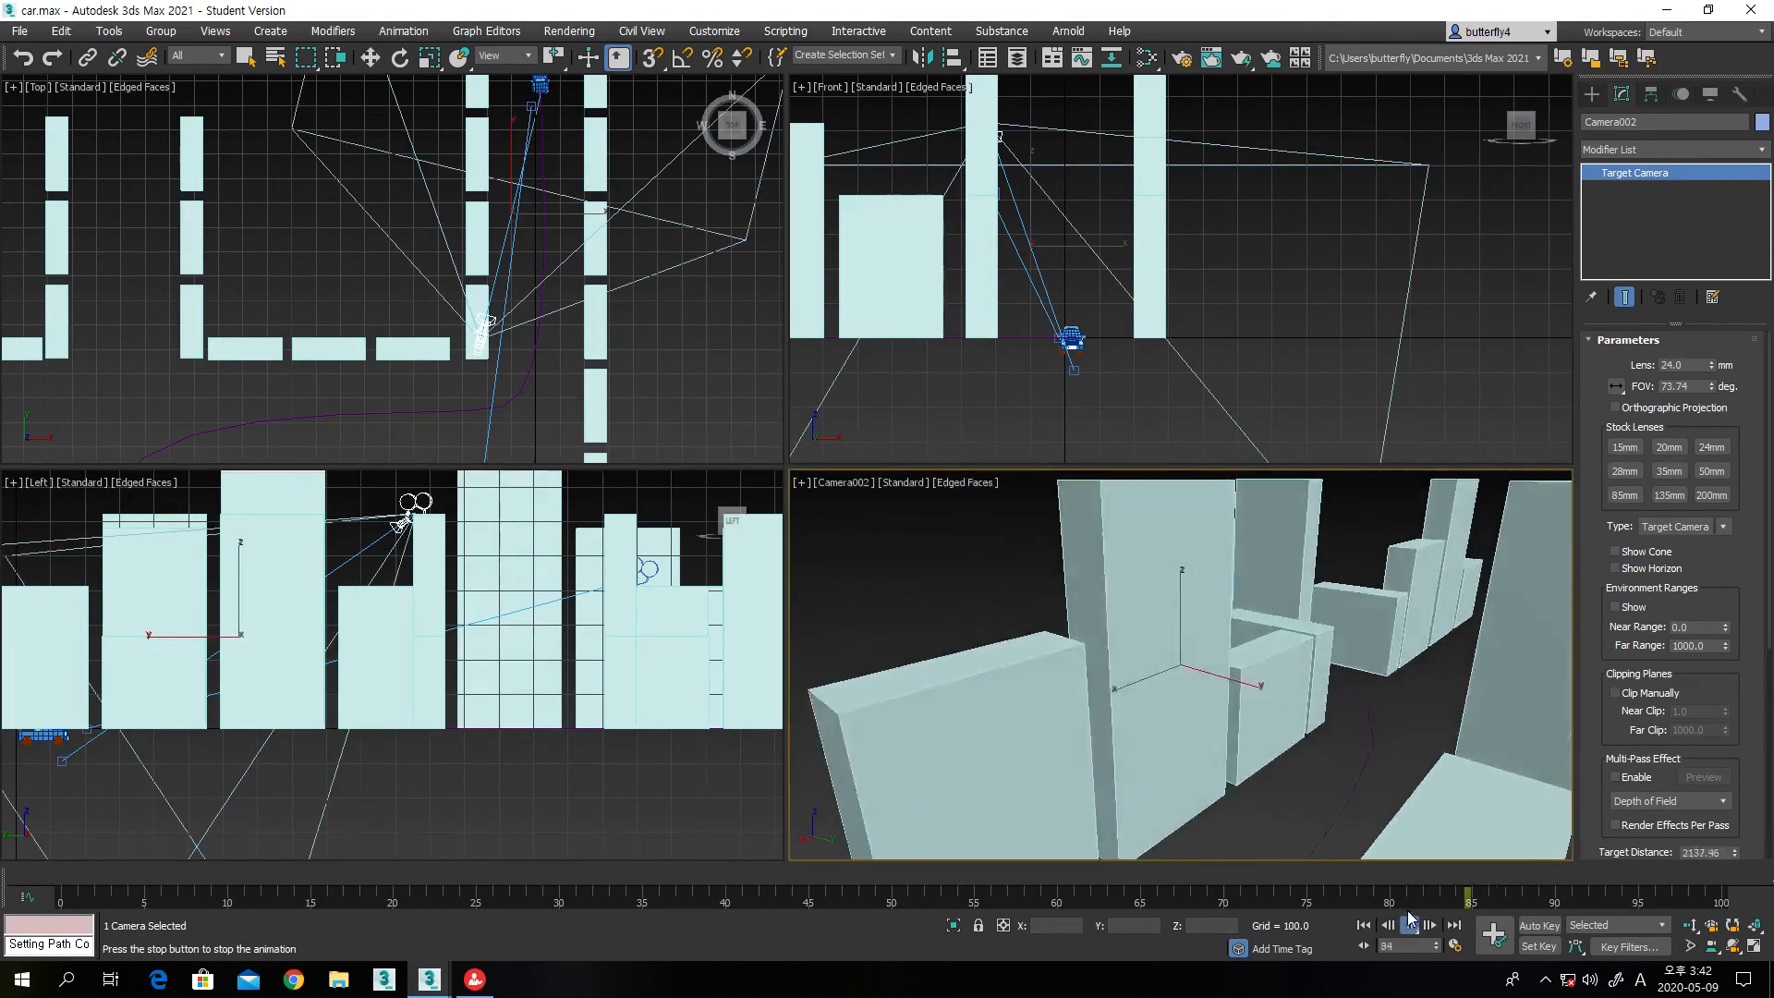
pyautogui.click(1673, 449)
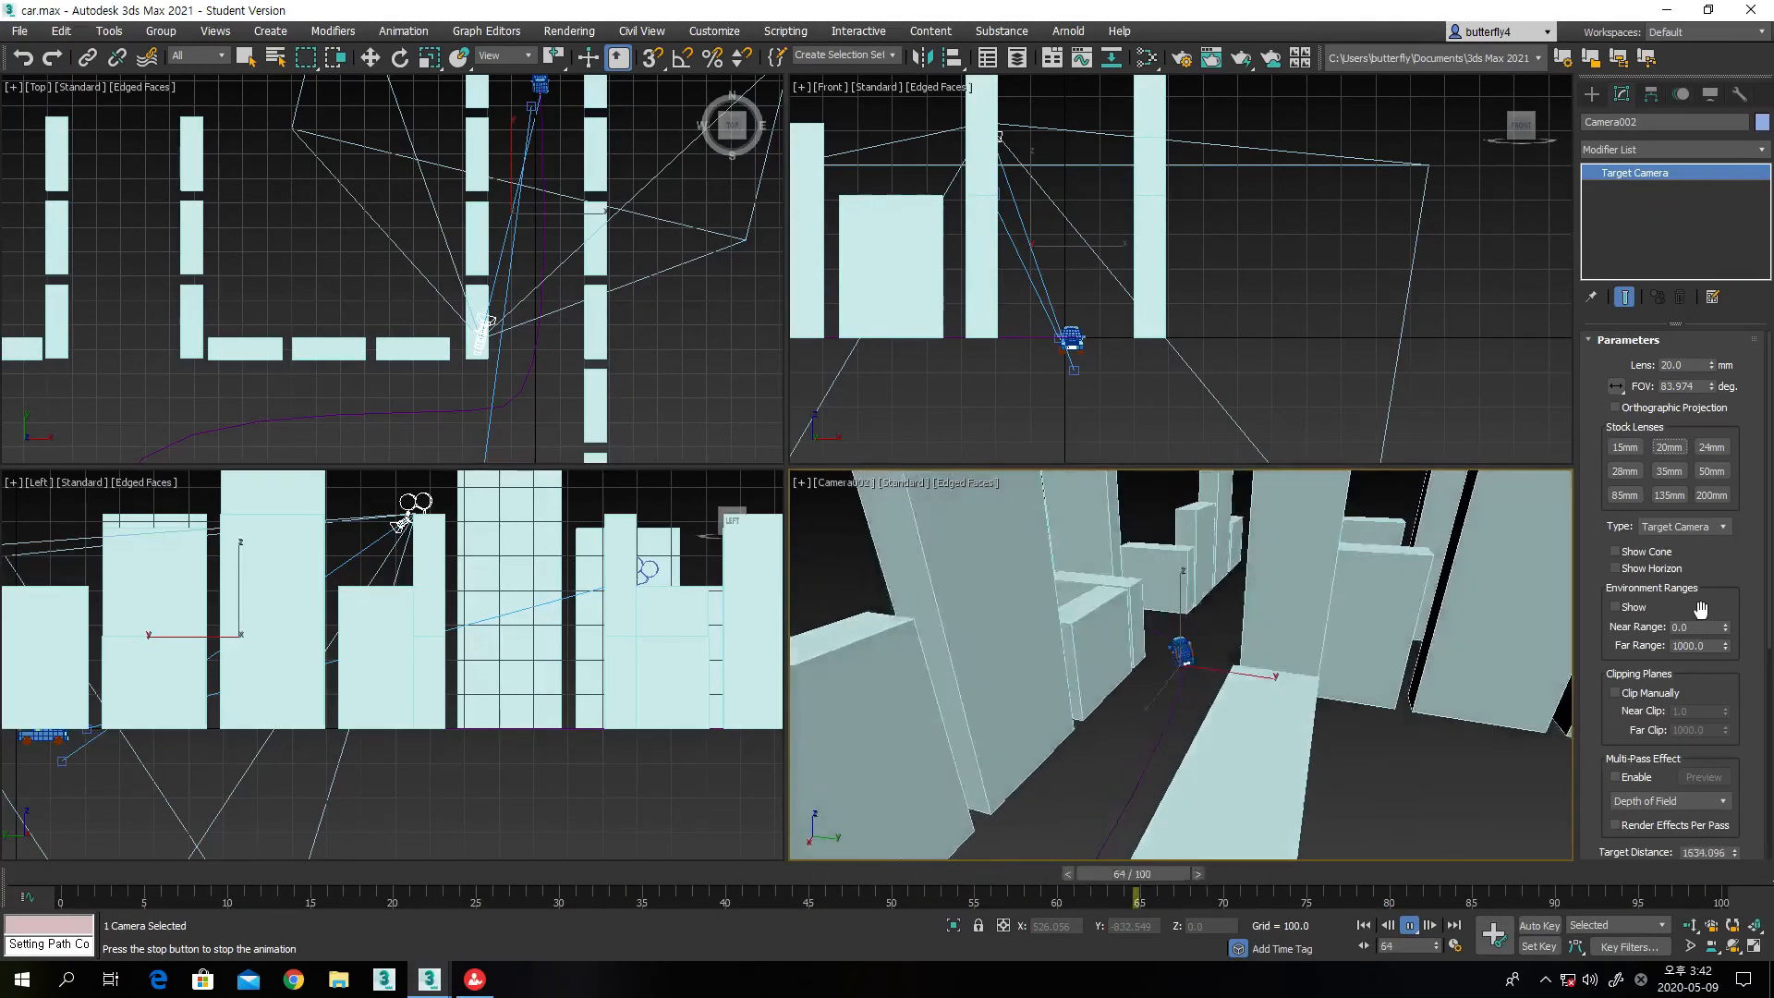
pyautogui.click(1626, 449)
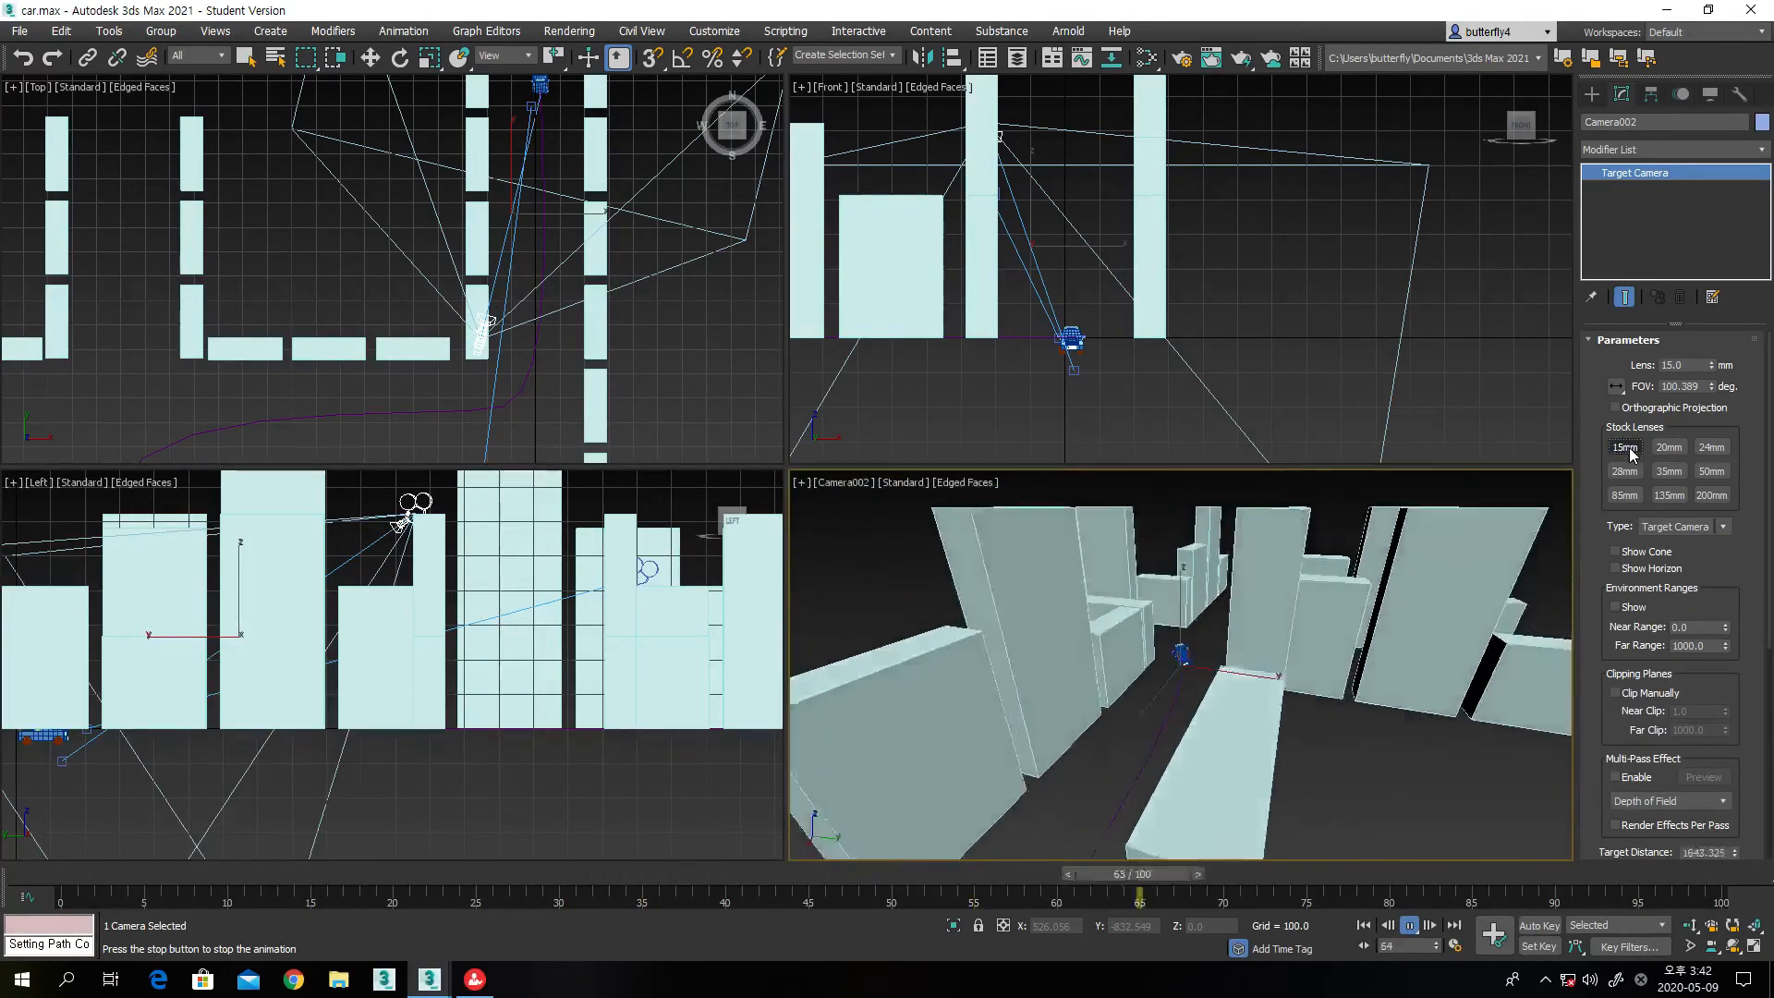
pyautogui.click(1411, 927)
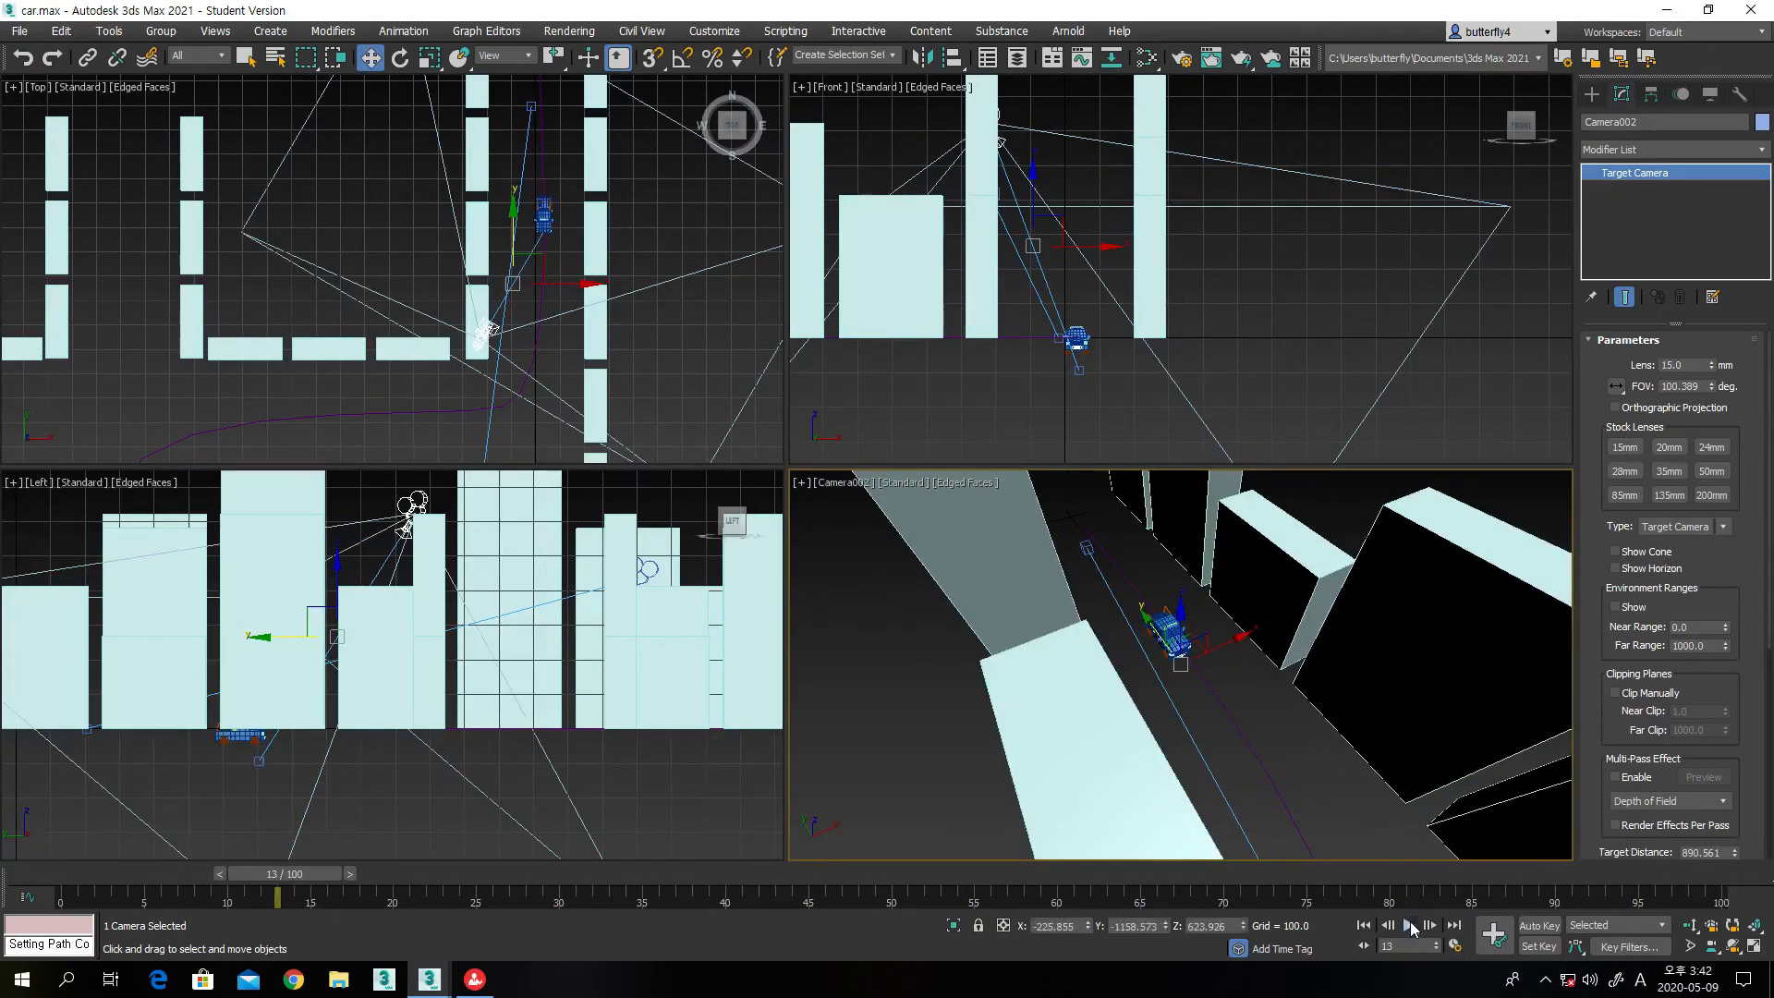
pyautogui.moveTo(298, 874); pyautogui.dragTo(59, 869)
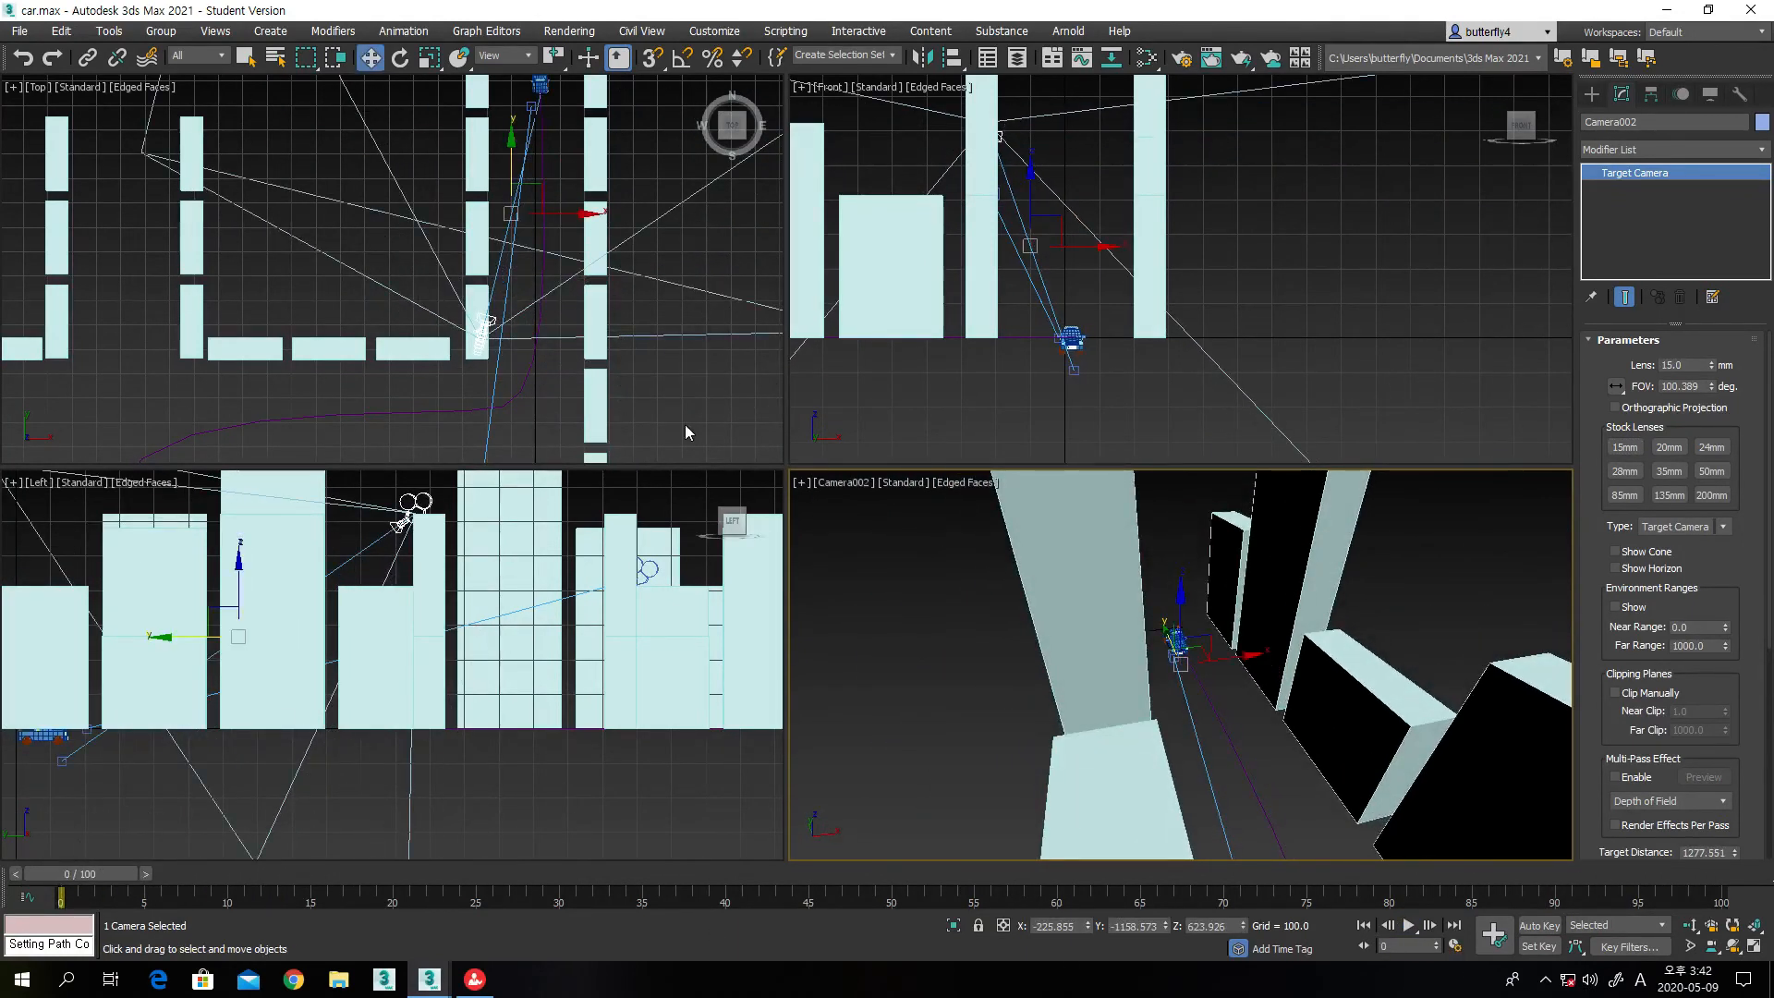
# Create a standard free camera beside the front of the truck in the Top viewport
pyautogui.scroll(5, 628, 298)
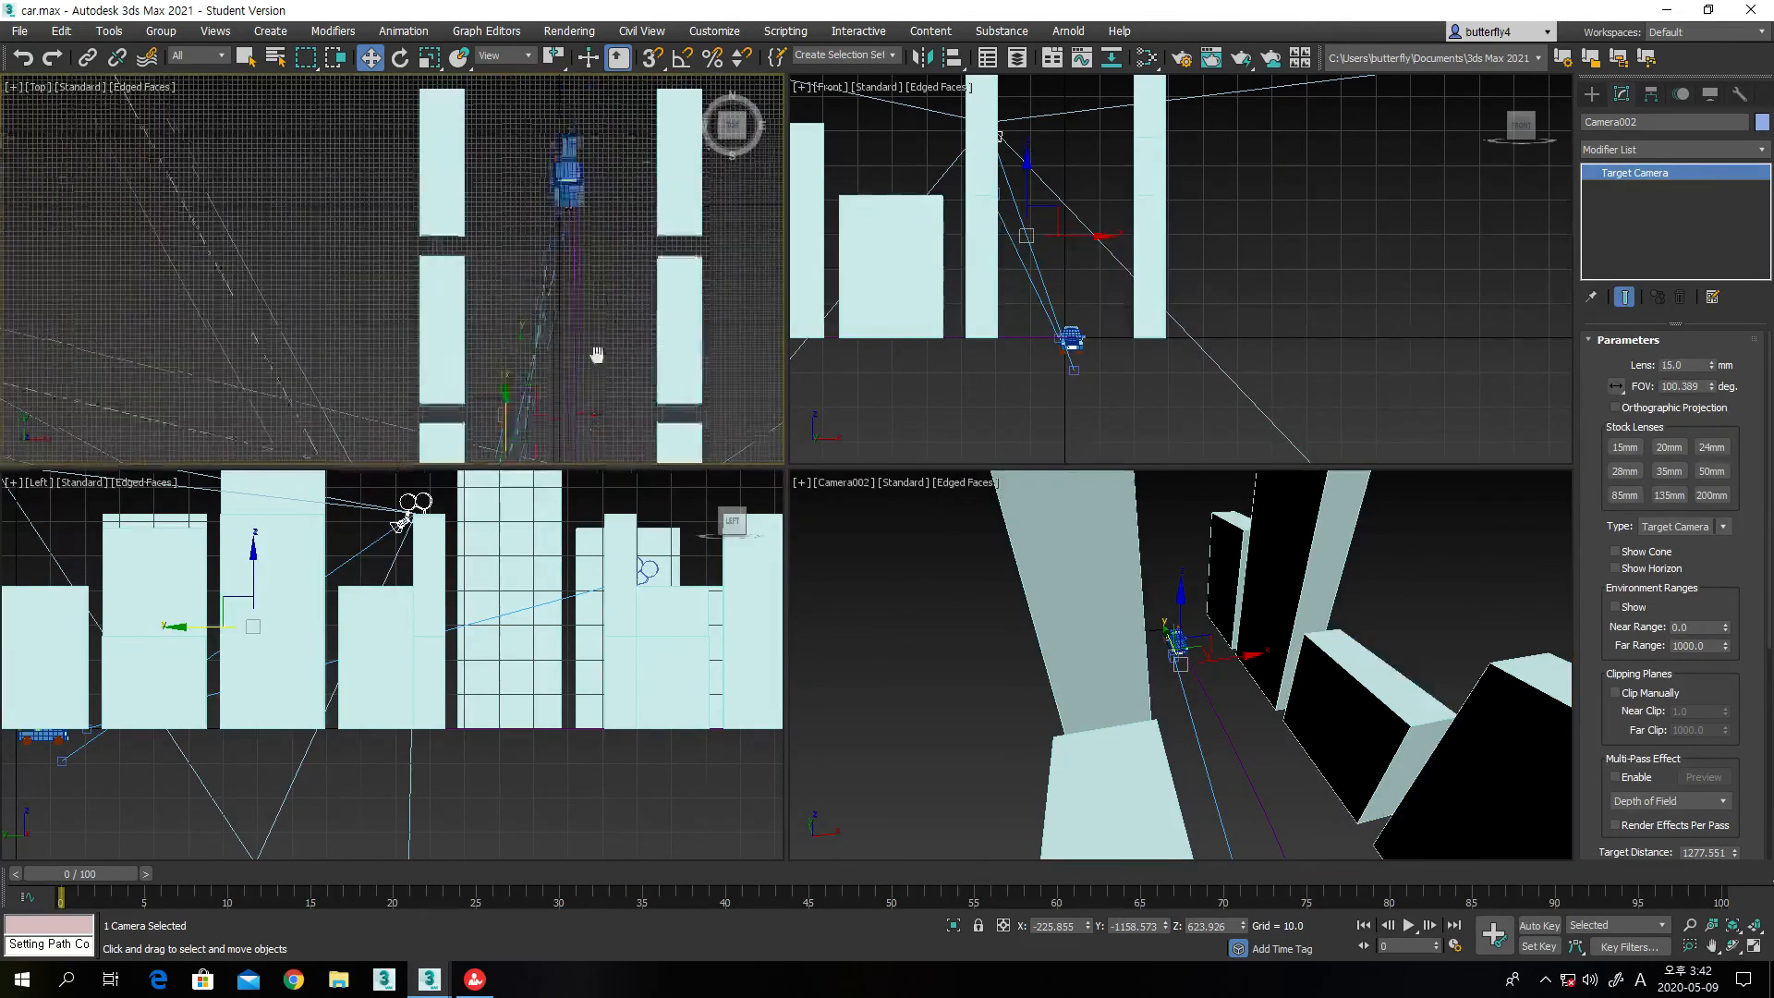
pyautogui.moveTo(605, 355); pyautogui.dragTo(604, 427, button='middle')
pyautogui.scroll(2, 606, 352)
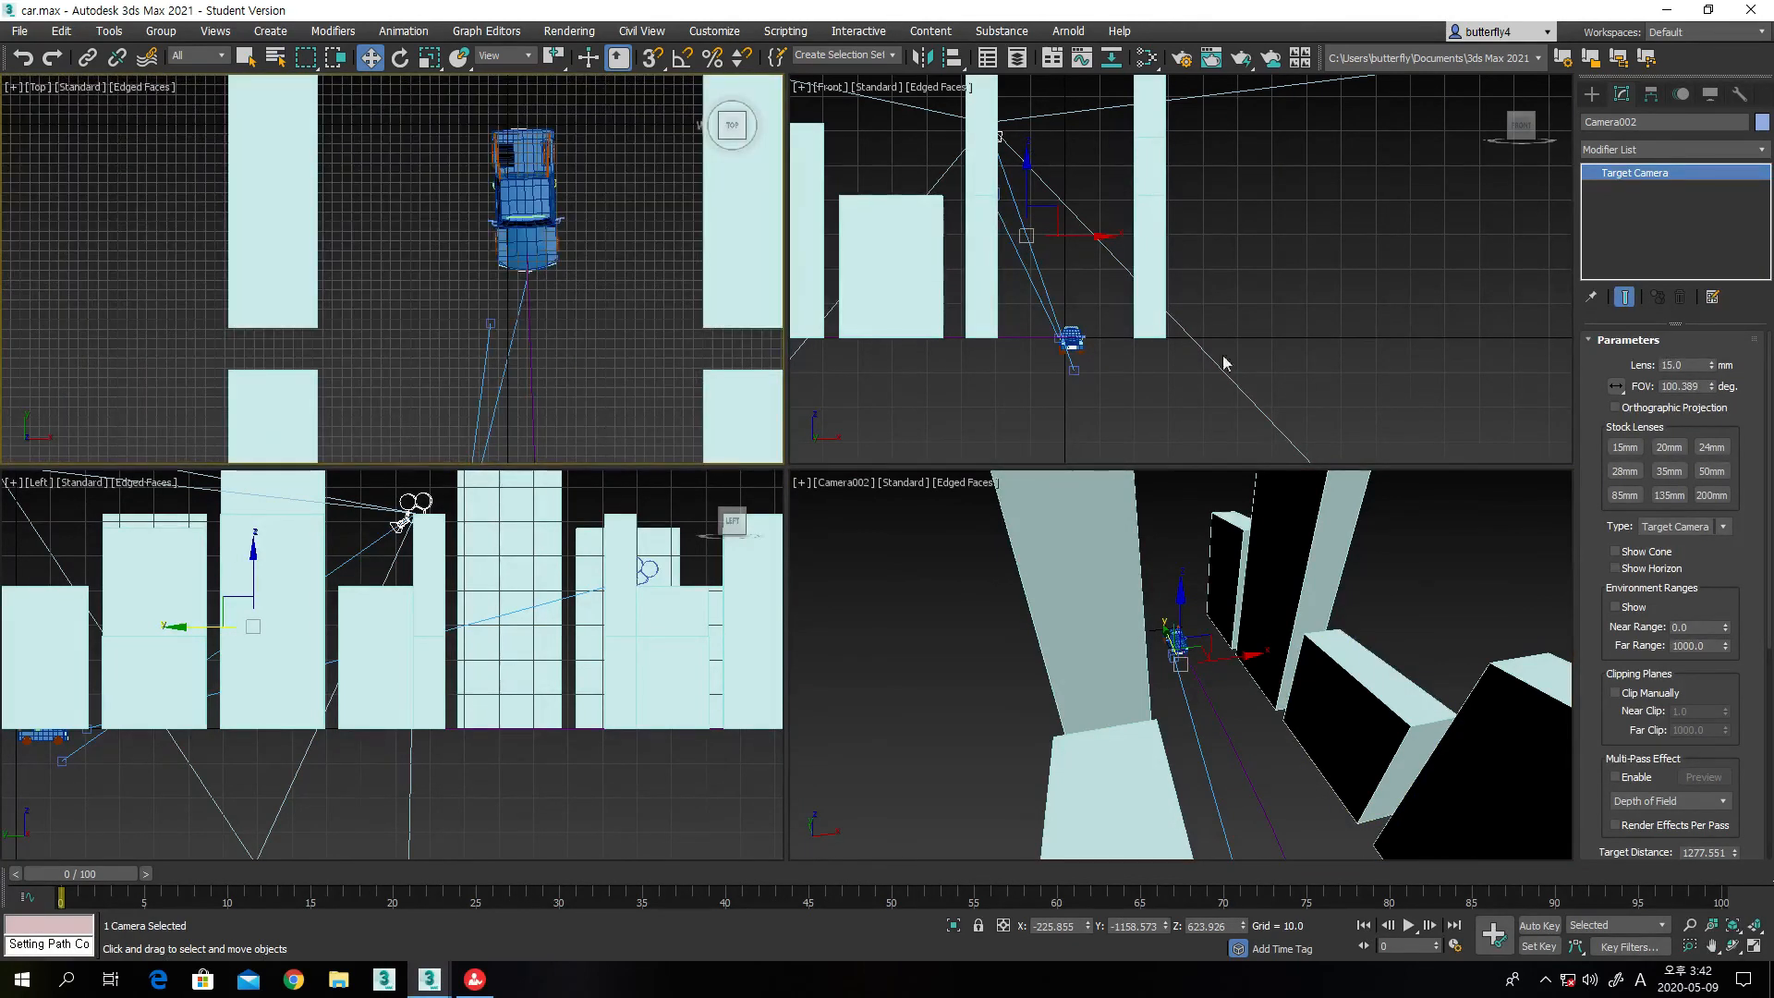
pyautogui.click(1591, 93)
pyautogui.click(1652, 225)
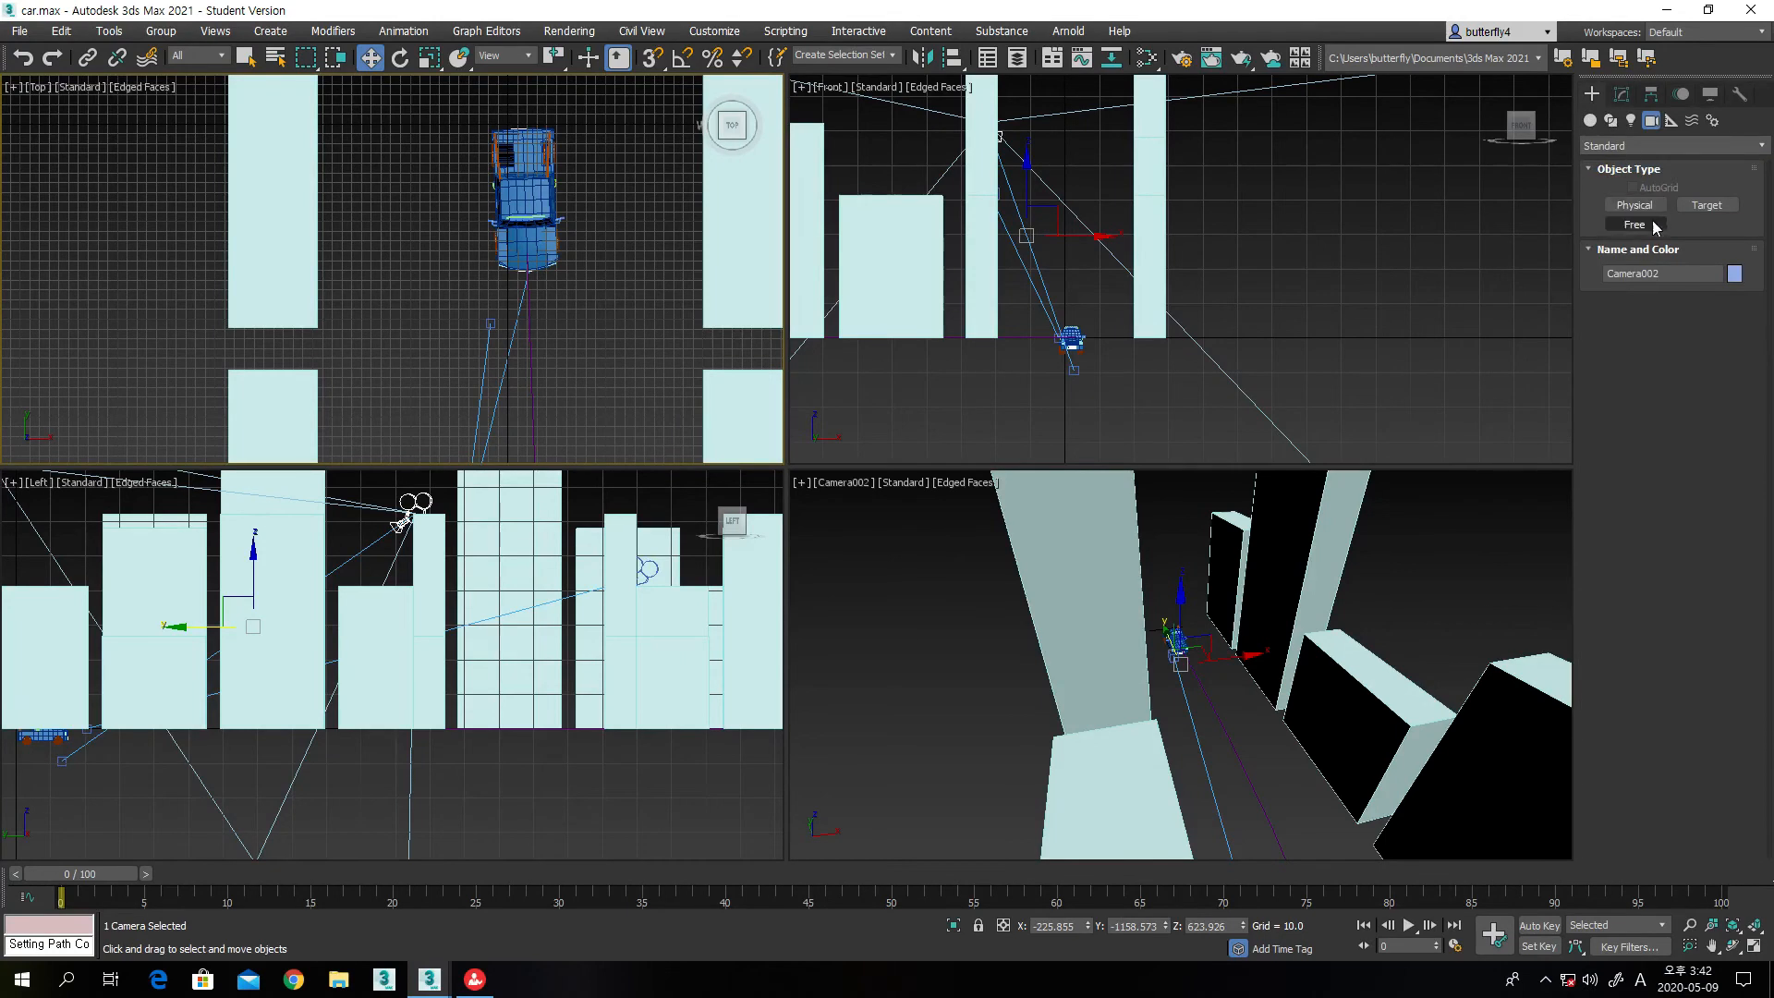
pyautogui.click(635, 243)
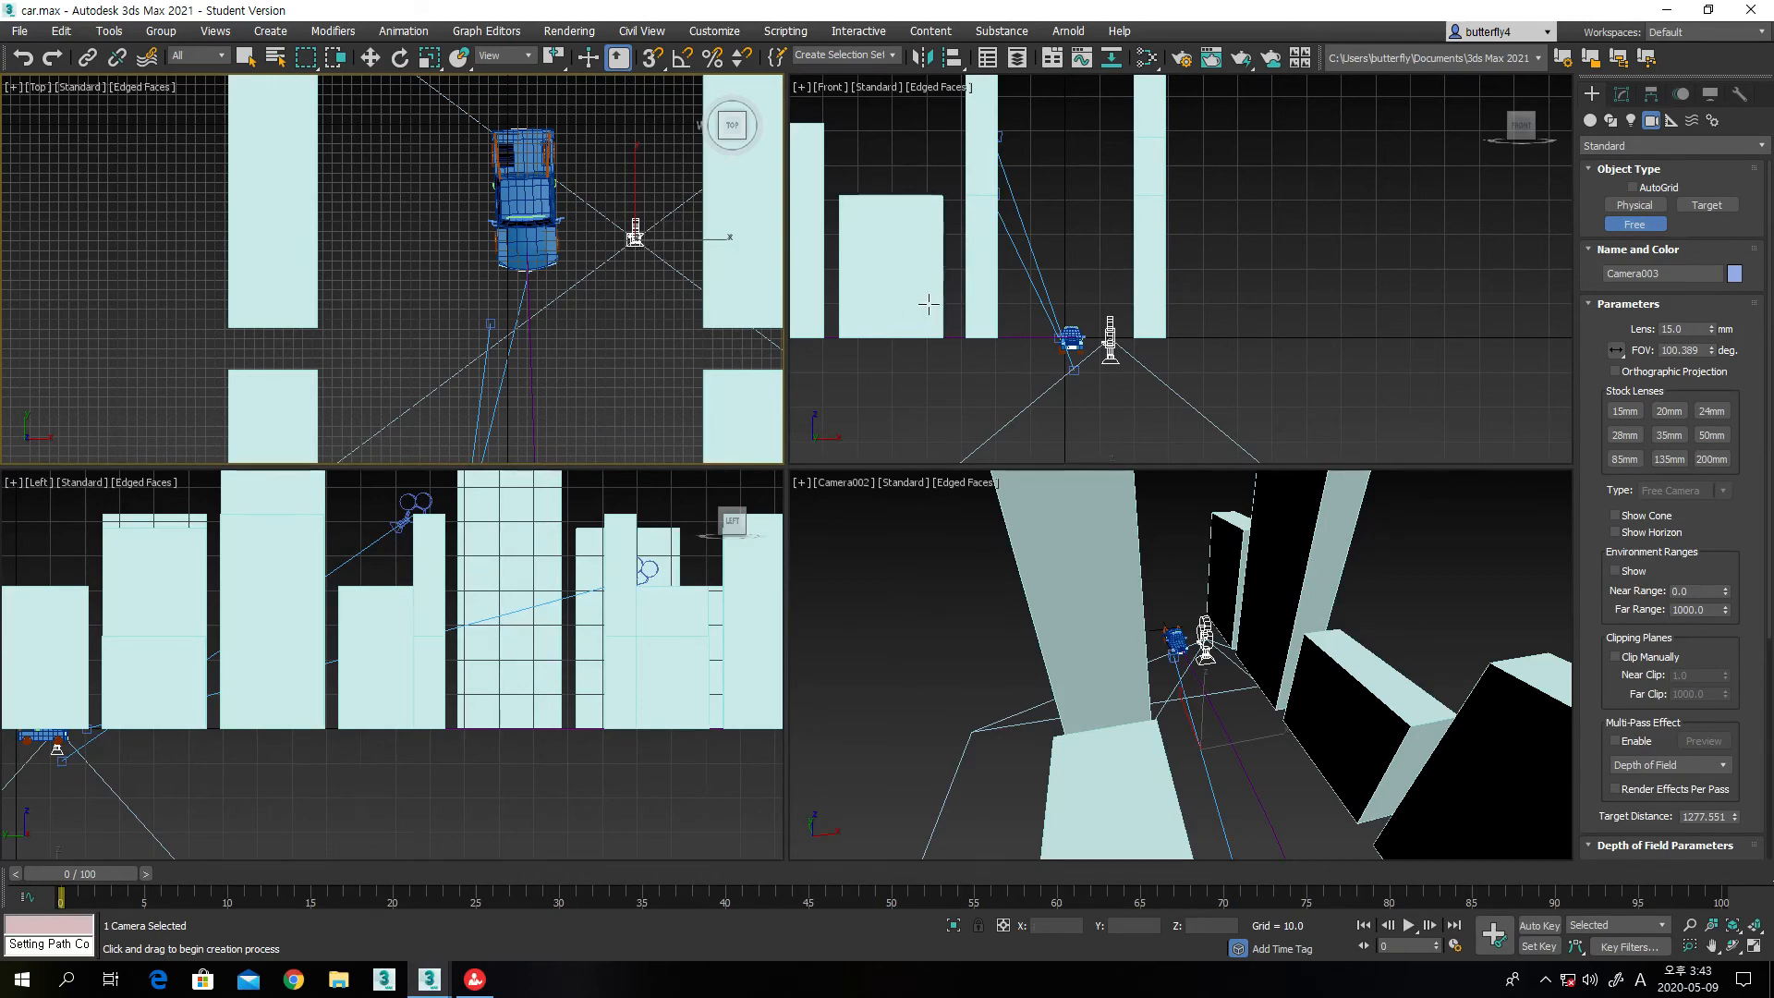
# Turn on angle snap and rotate the new free camera -90 degrees about X so it points along the street
pyautogui.press('a')
pyautogui.click(399, 58)
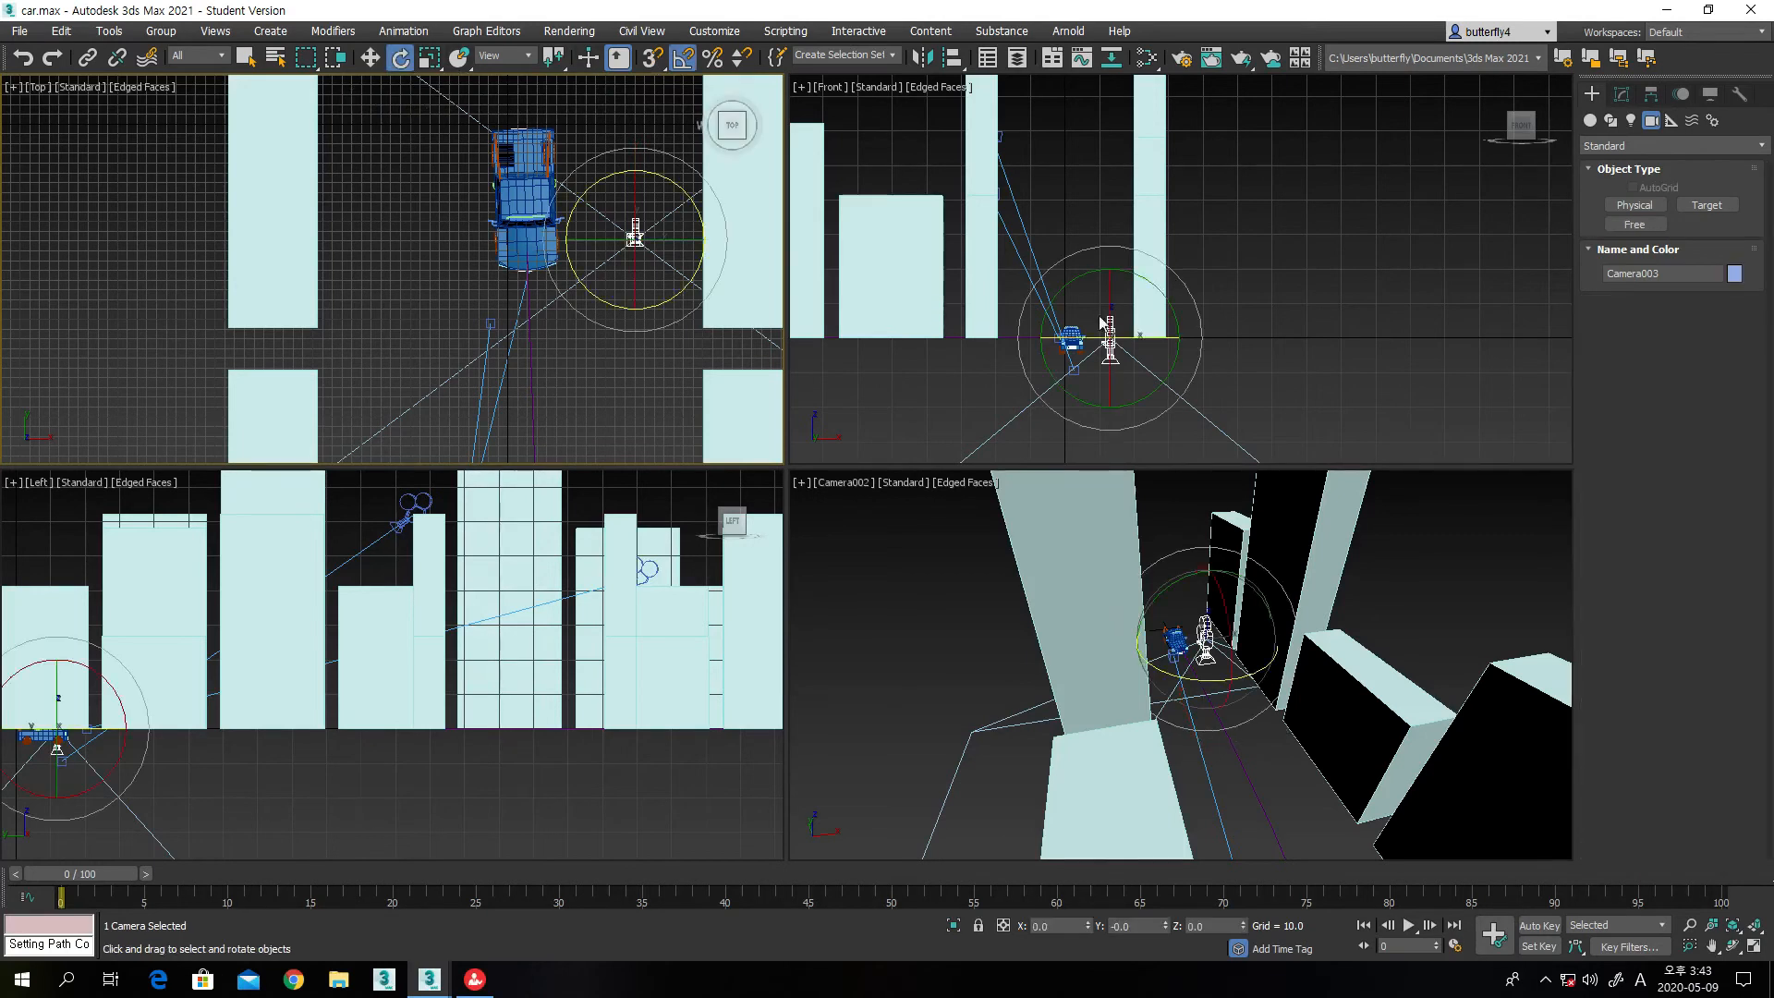
pyautogui.moveTo(1109, 321); pyautogui.dragTo(1119, 240)
pyautogui.moveTo(554, 673); pyautogui.dragTo(734, 654, button='middle')
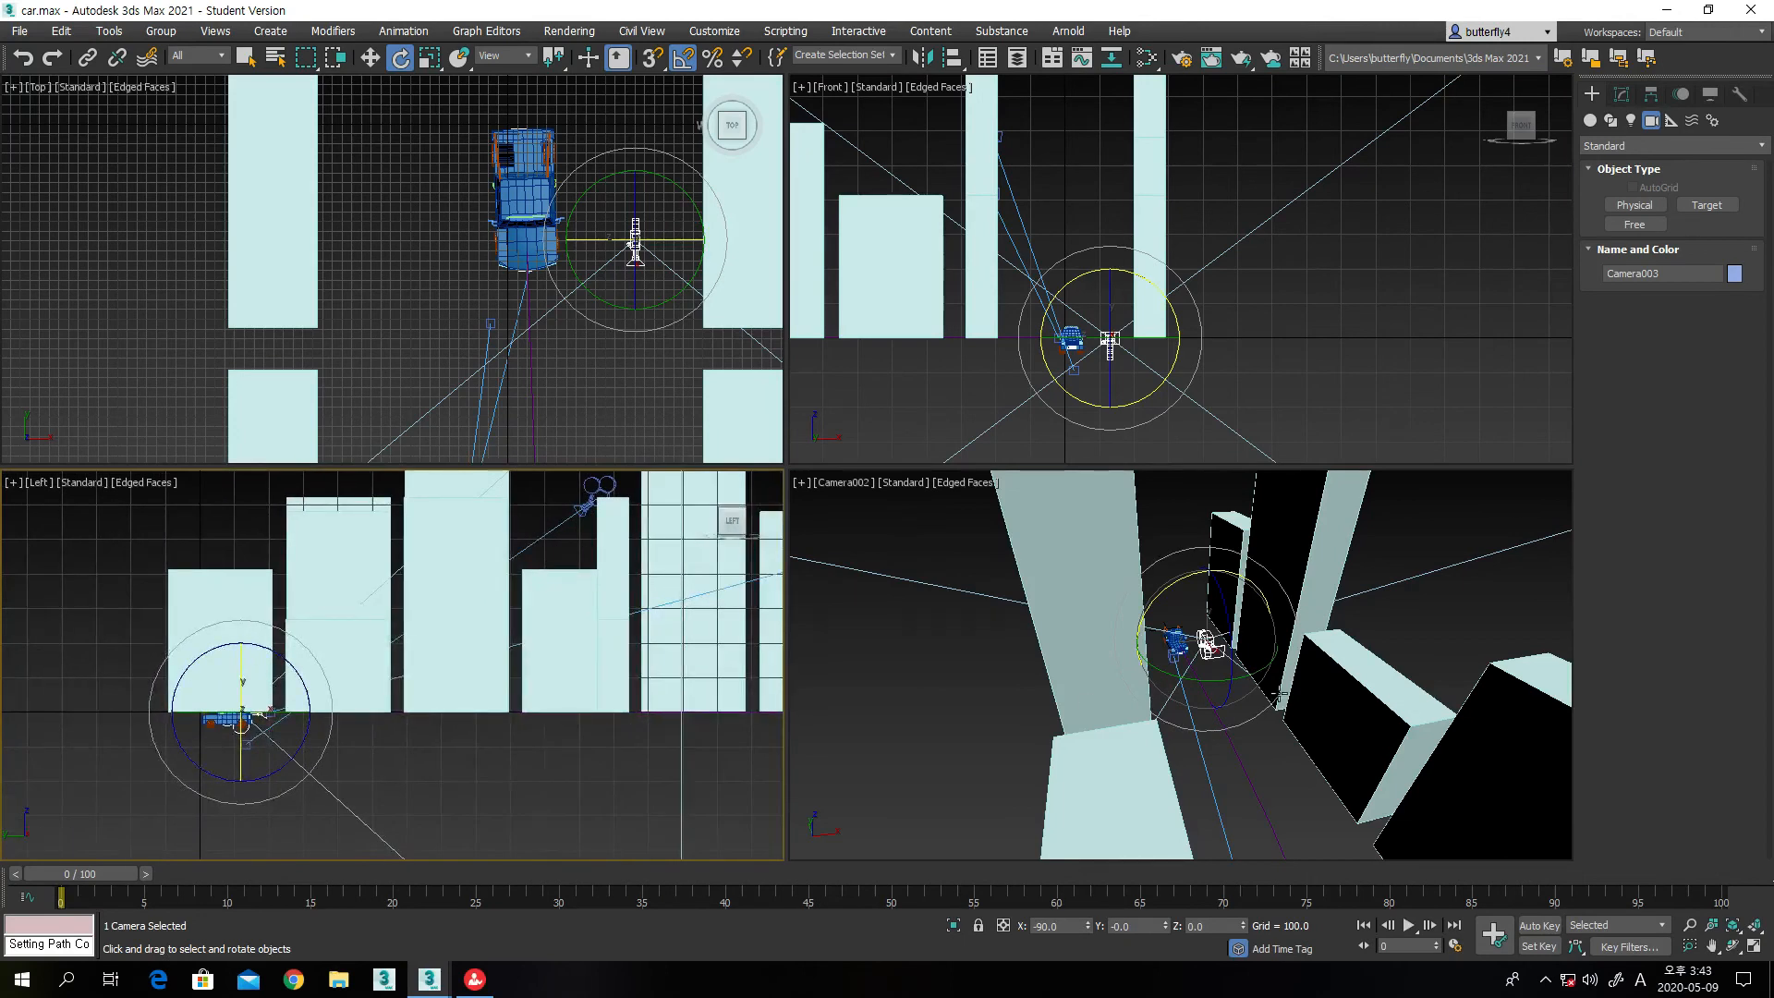
# Switch the Camera002 viewport to Perspective and frame a close front view of the truck and free camera
pyautogui.click(1231, 654)
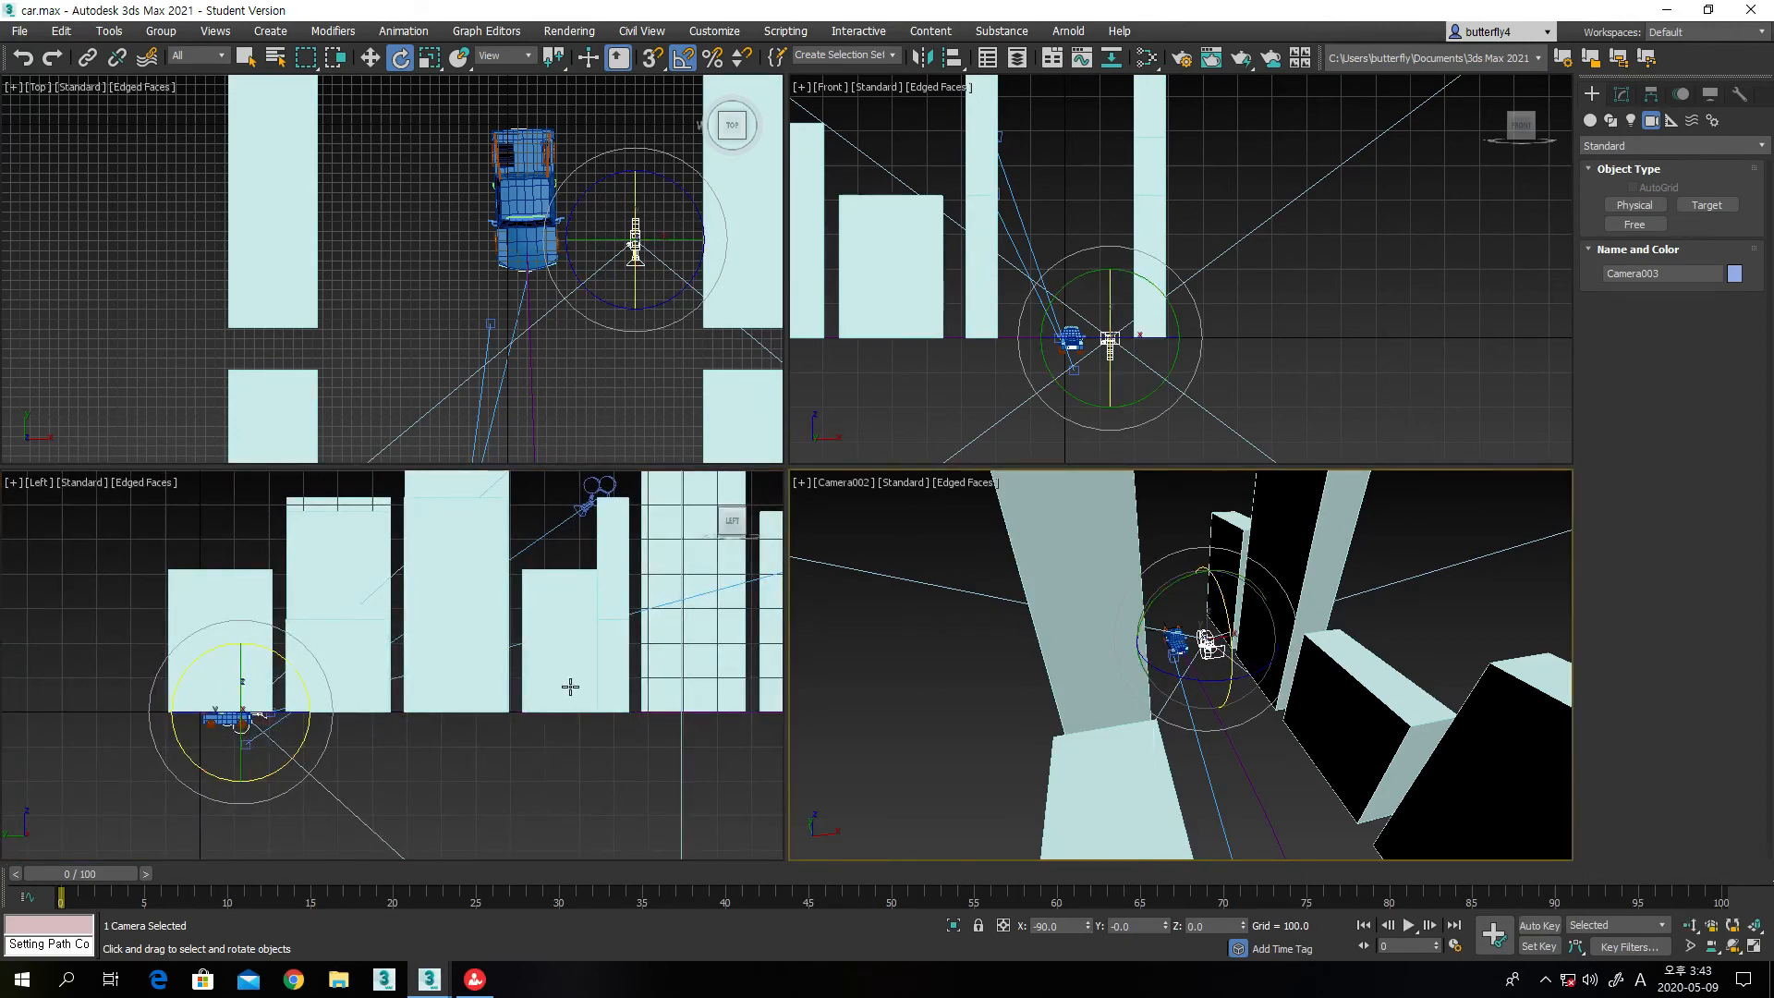
pyautogui.click(825, 485)
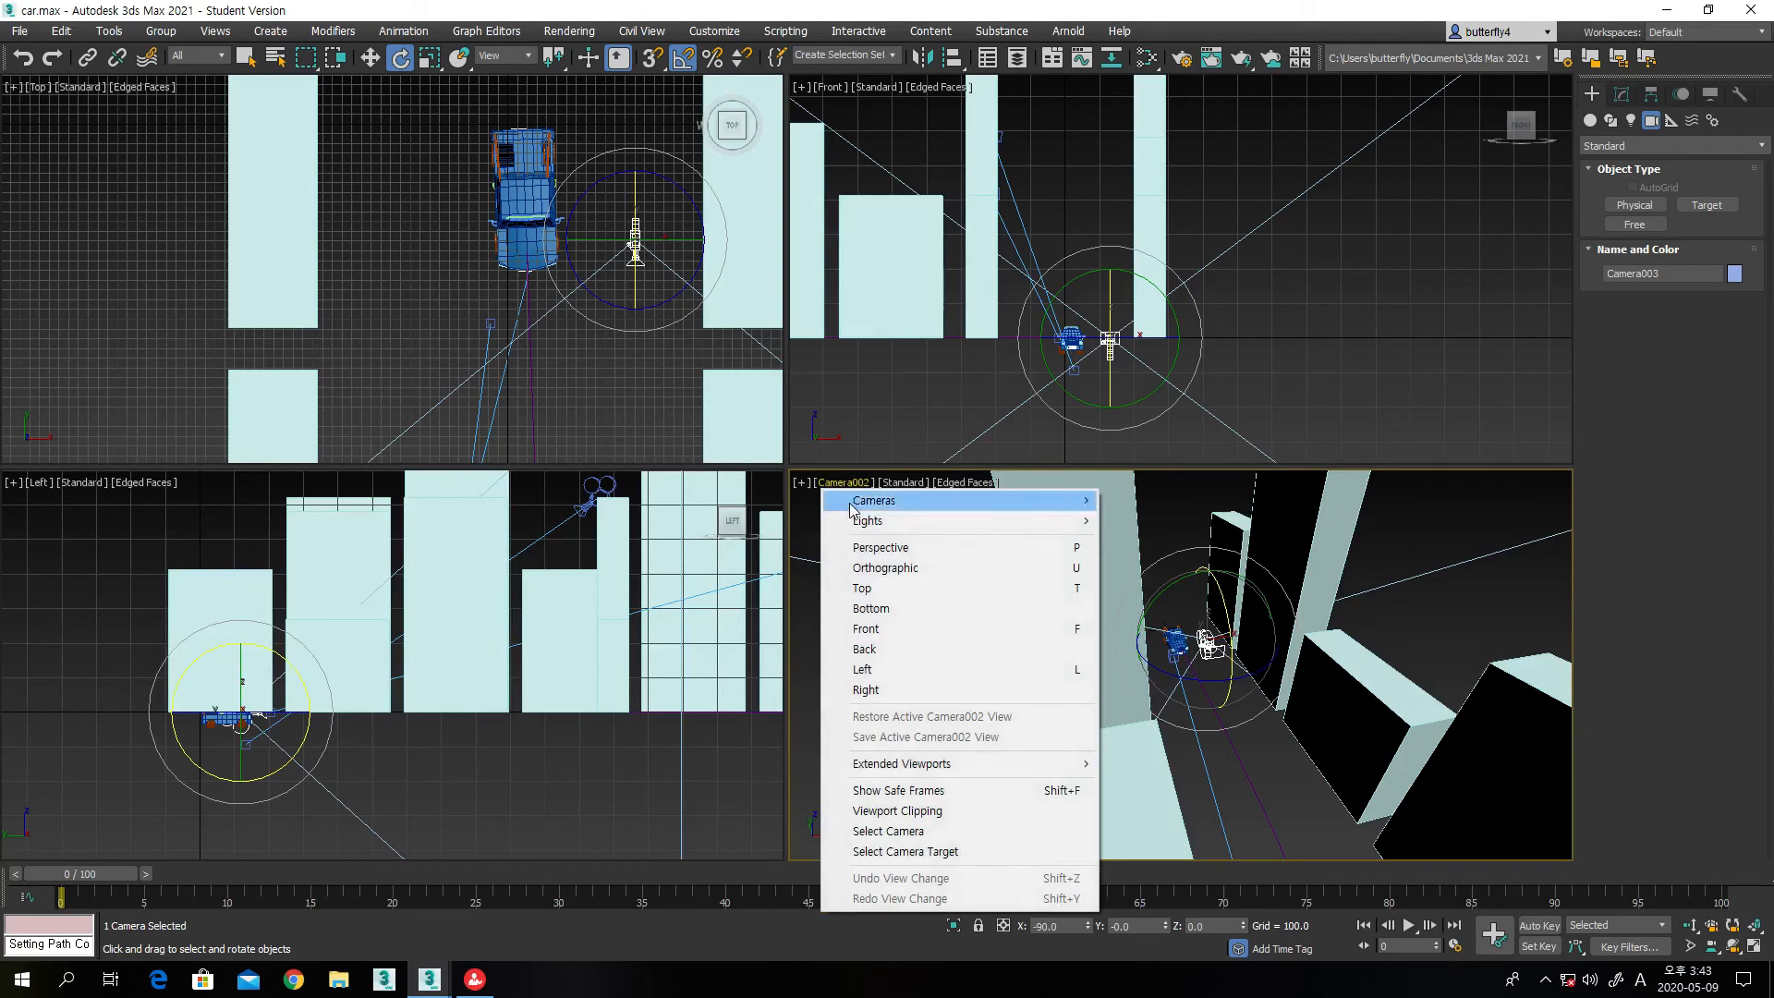
pyautogui.click(901, 550)
pyautogui.scroll(5, 1228, 602)
pyautogui.moveTo(1239, 594); pyautogui.dragTo(1253, 533, button='middle')
pyautogui.click(1732, 946)
pyautogui.moveTo(1265, 742); pyautogui.dragTo(1201, 726)
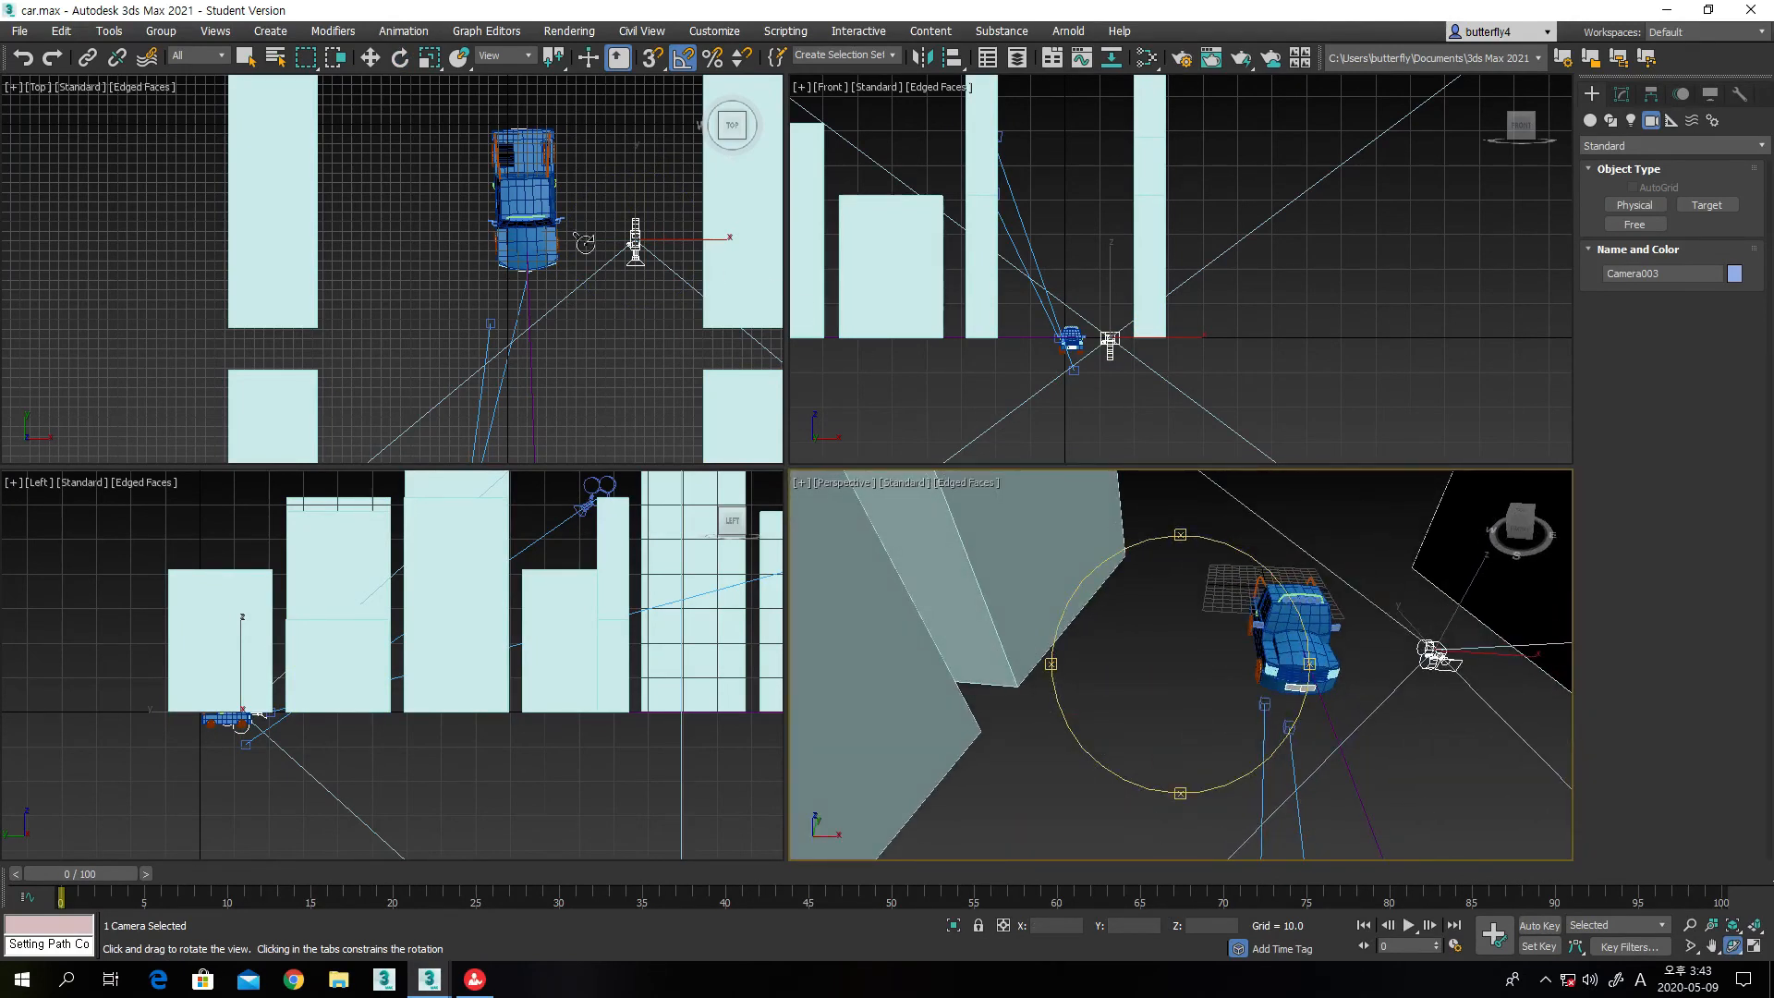
# Roll the free camera 180 degrees in the Front viewport, giving it a rotation of X 90, Z 180
pyautogui.click(370, 57)
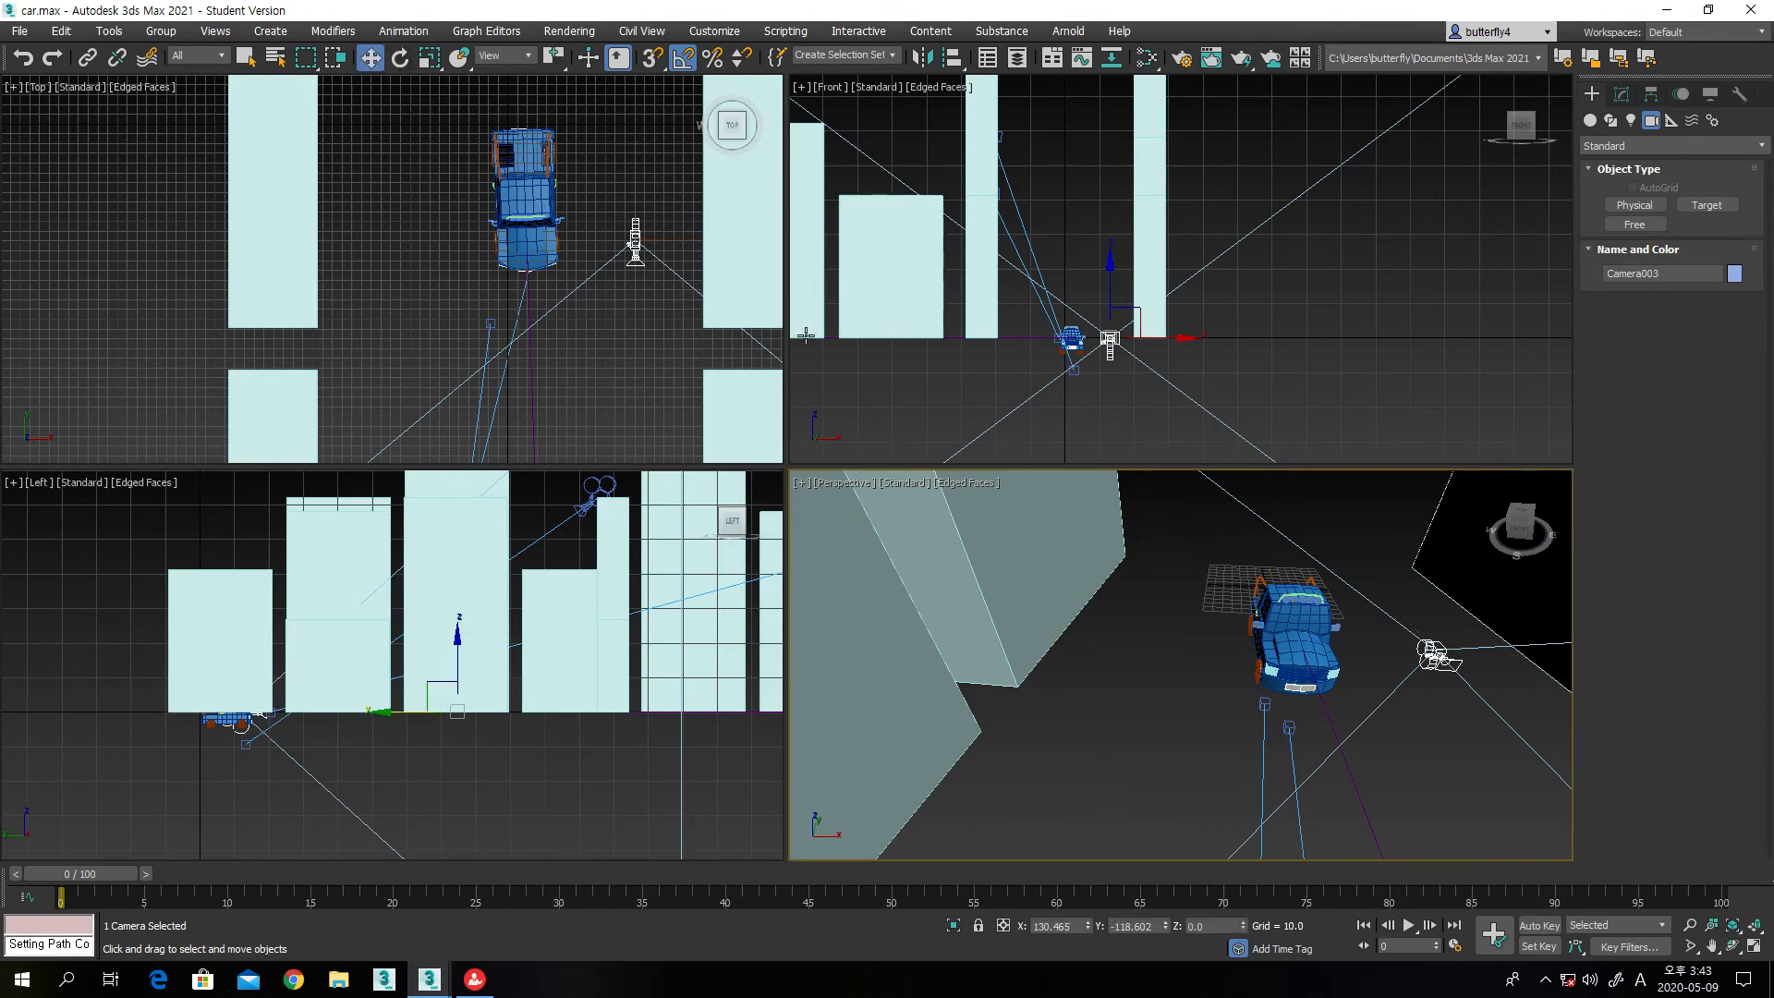
pyautogui.click(1108, 353)
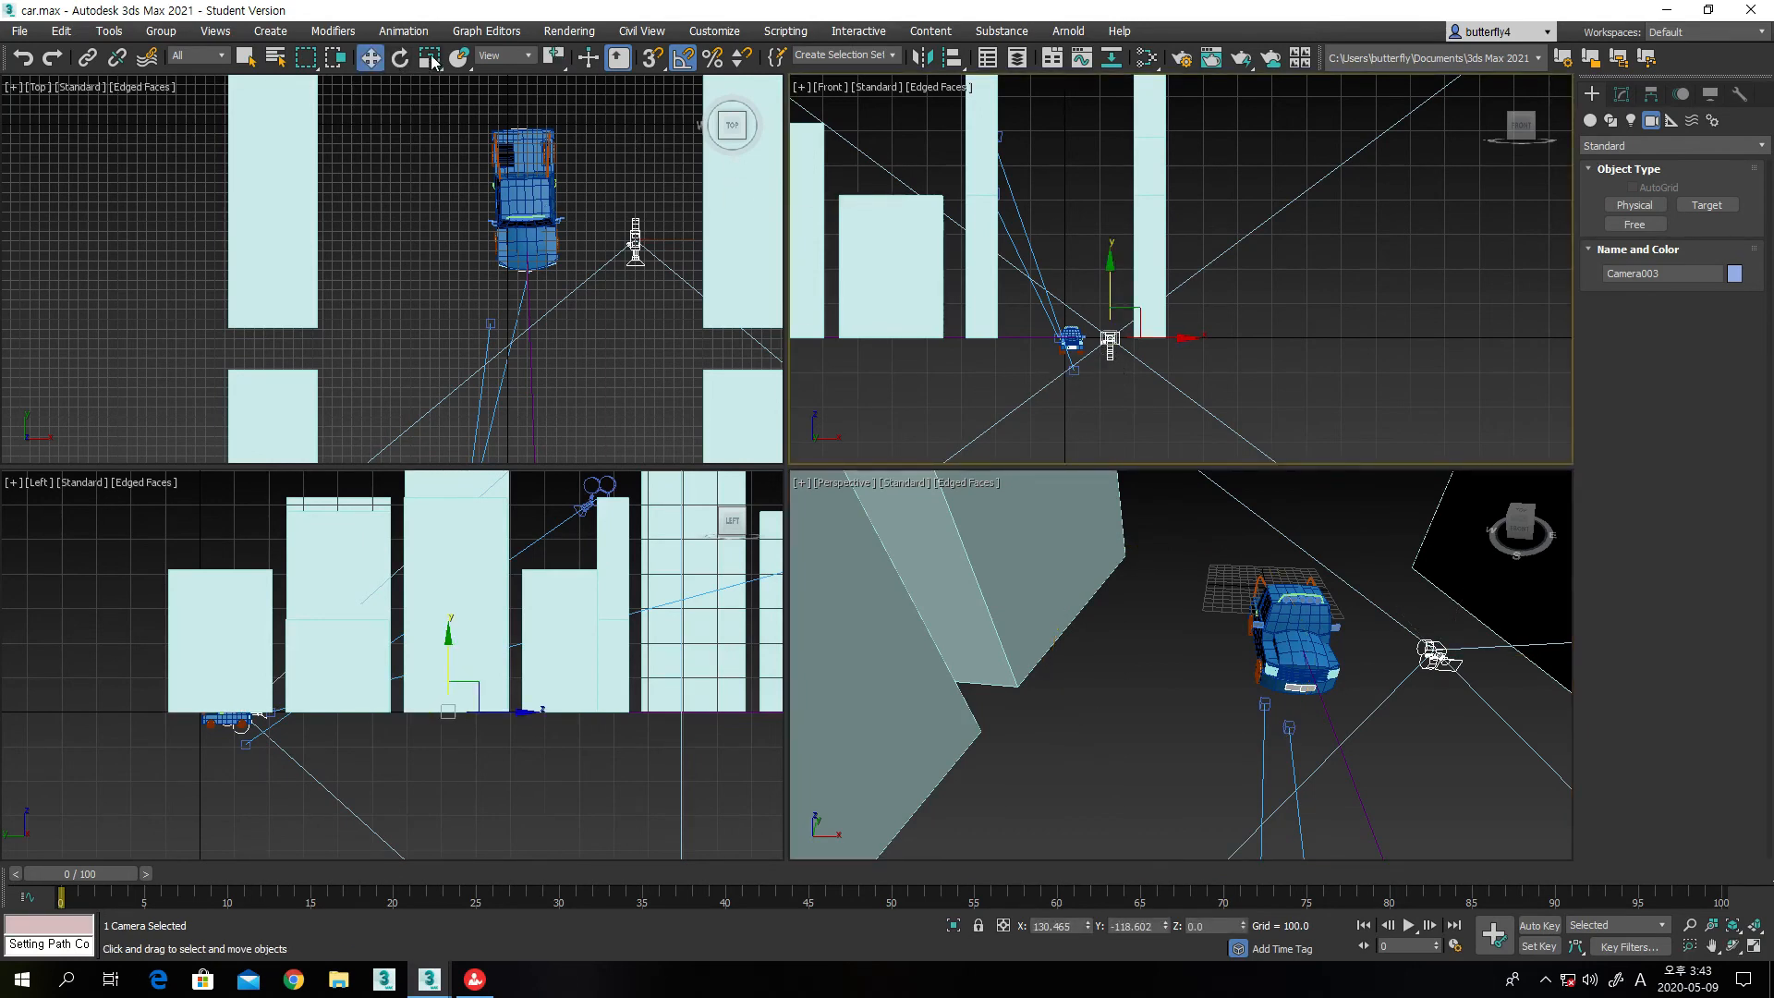
pyautogui.click(400, 57)
pyautogui.moveTo(1148, 284); pyautogui.dragTo(1162, 584)
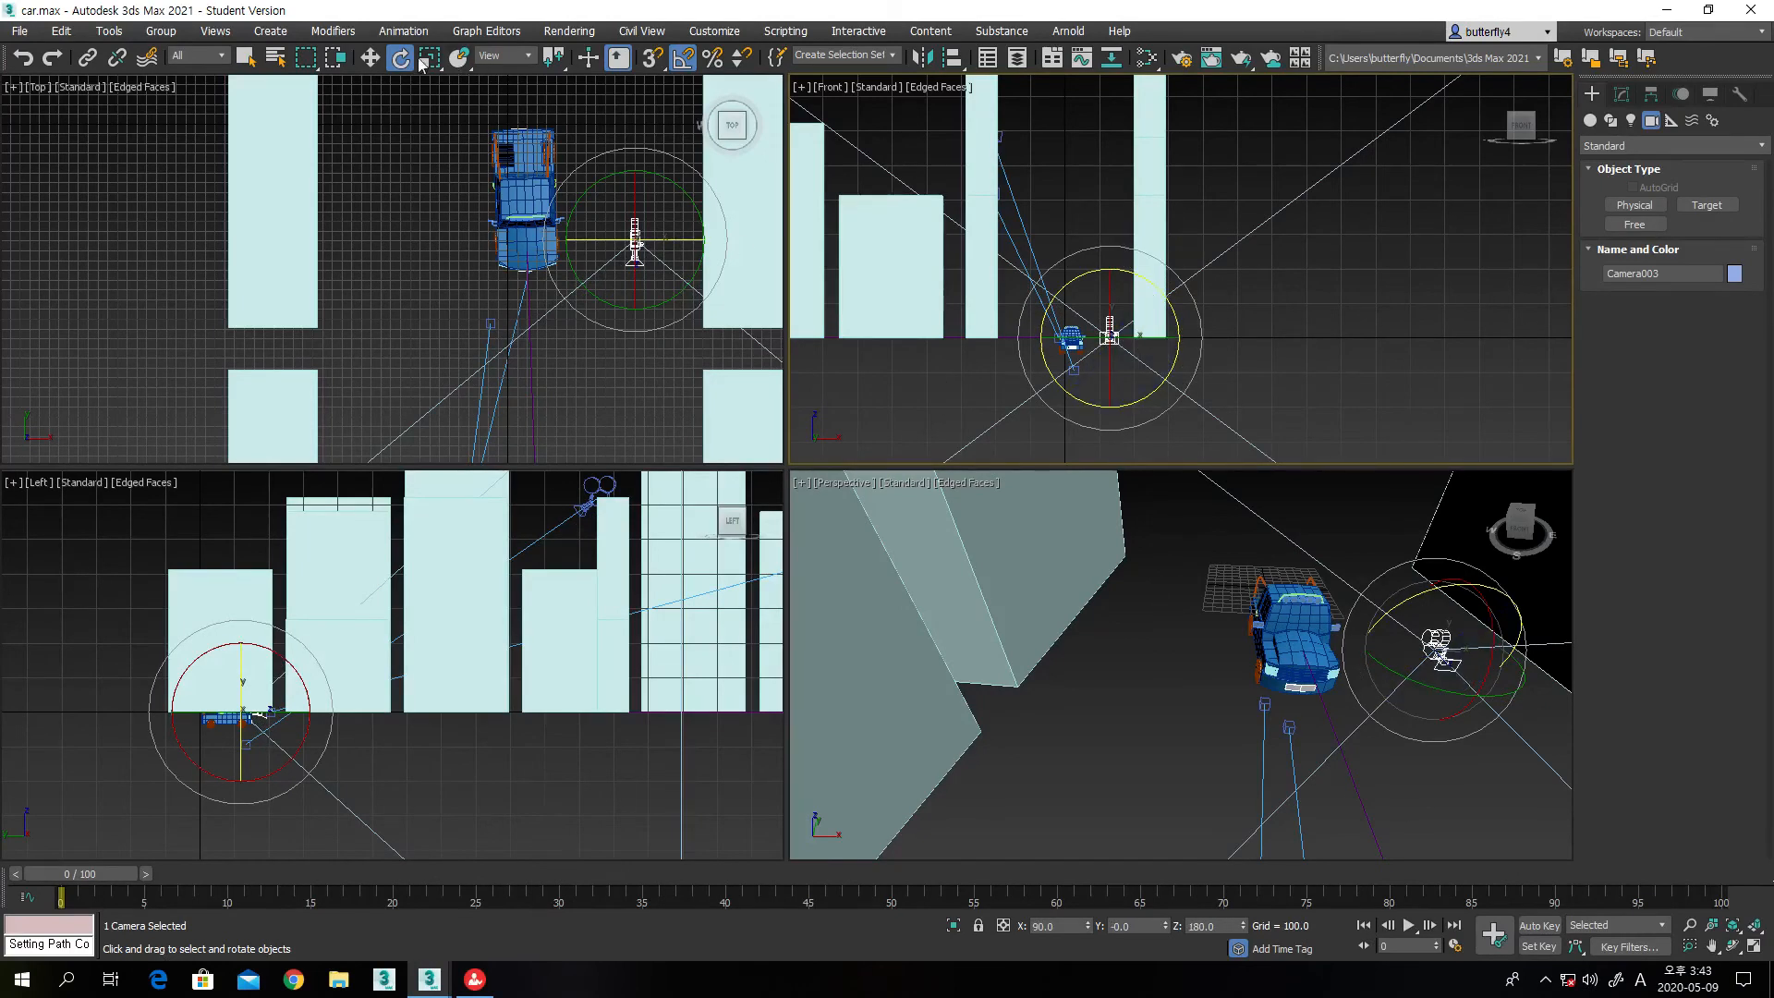
# Move the free camera in the Top viewport onto the front of the truck, to about X 43, Y -96
pyautogui.click(369, 58)
pyautogui.moveTo(642, 235); pyautogui.dragTo(649, 262)
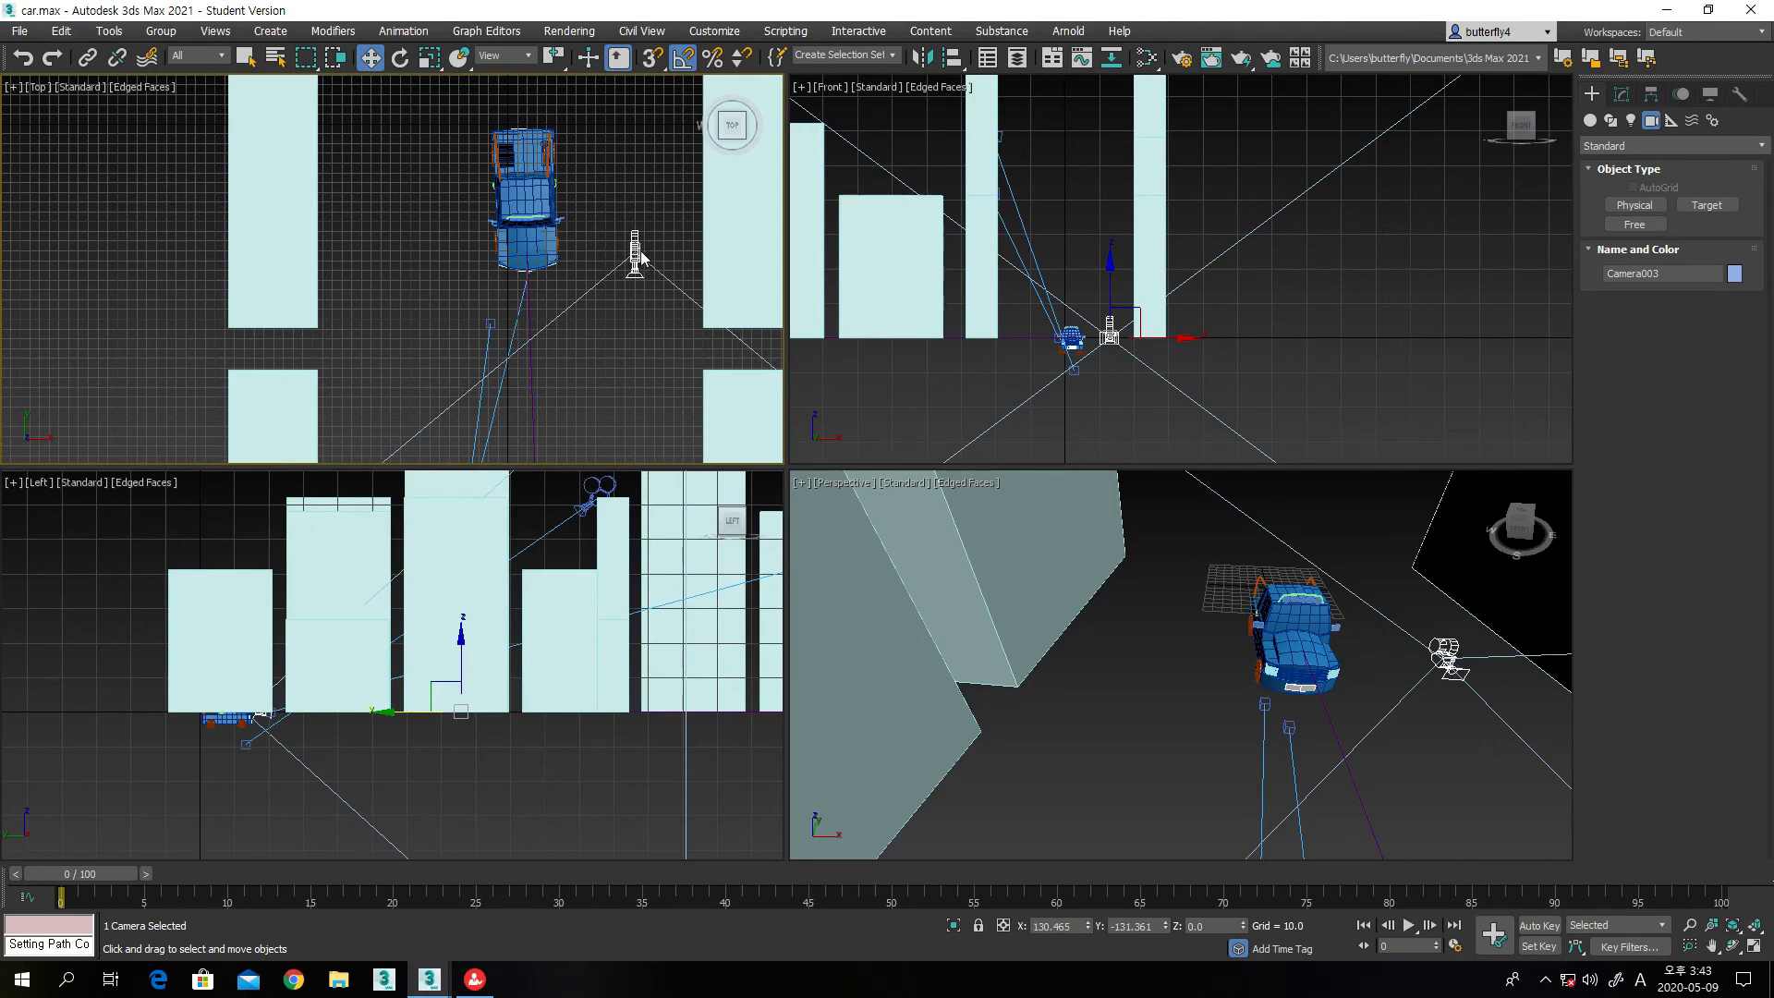
pyautogui.click(665, 296)
pyautogui.scroll(-3, 618, 331)
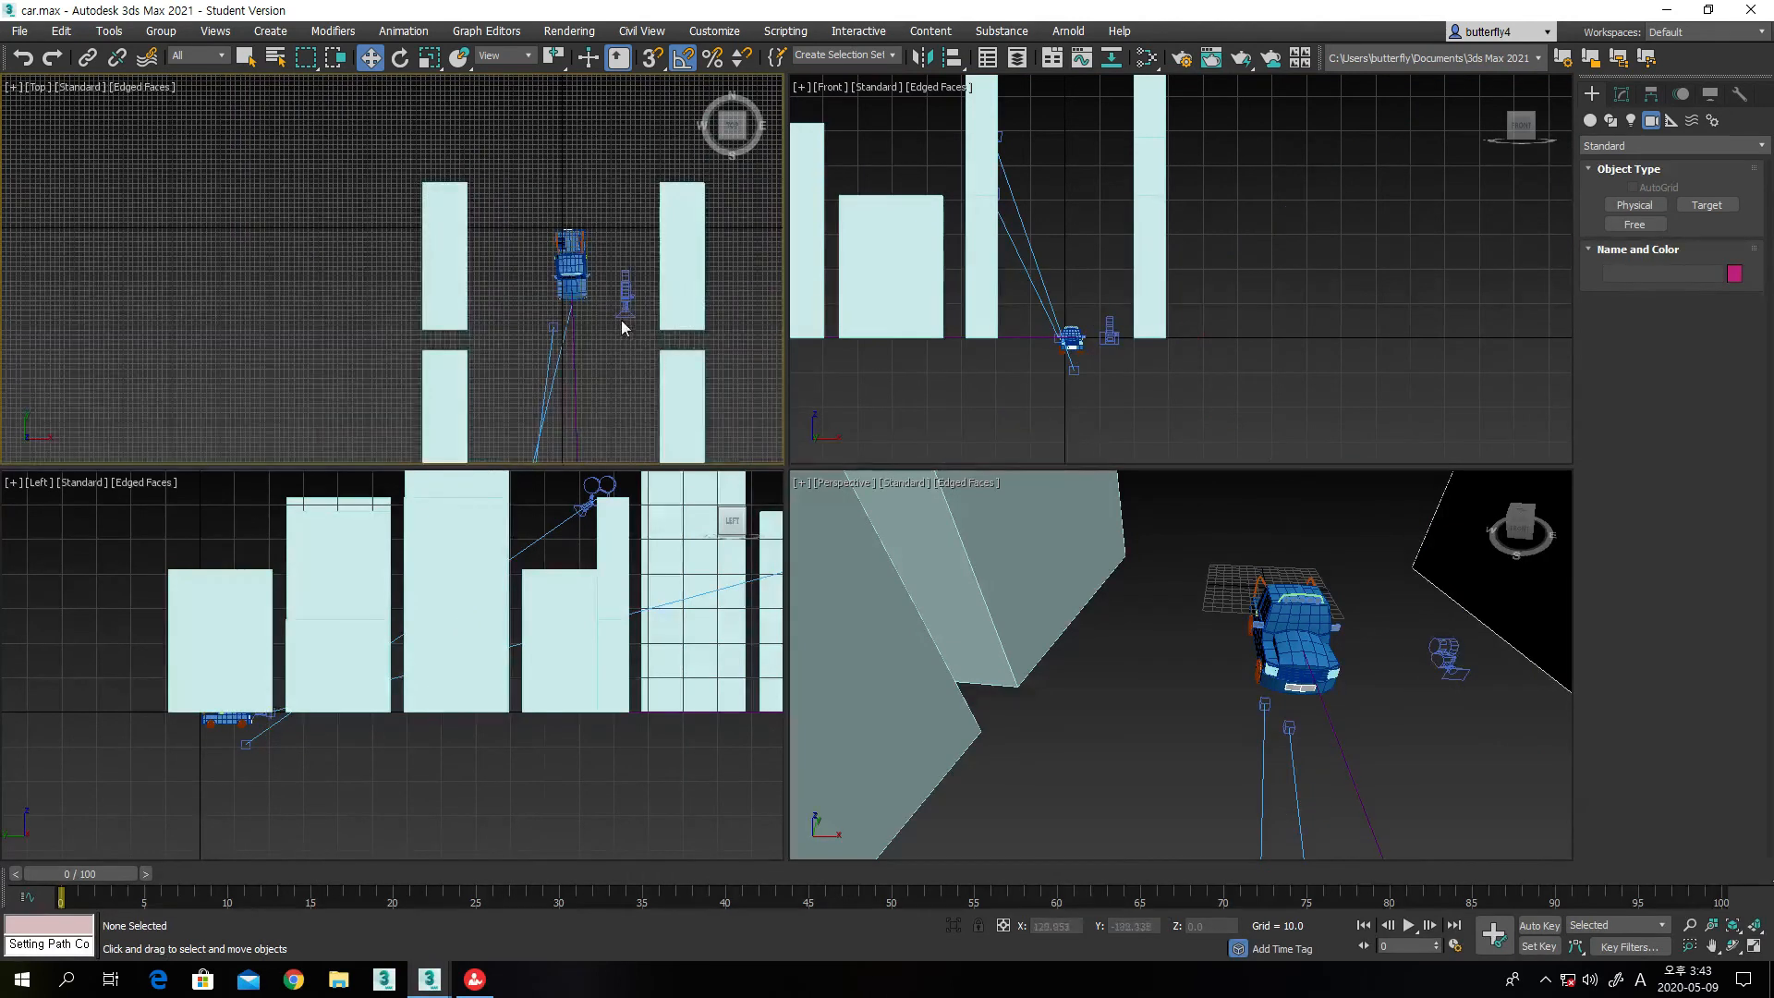
pyautogui.click(626, 301)
pyautogui.moveTo(626, 301); pyautogui.dragTo(618, 293)
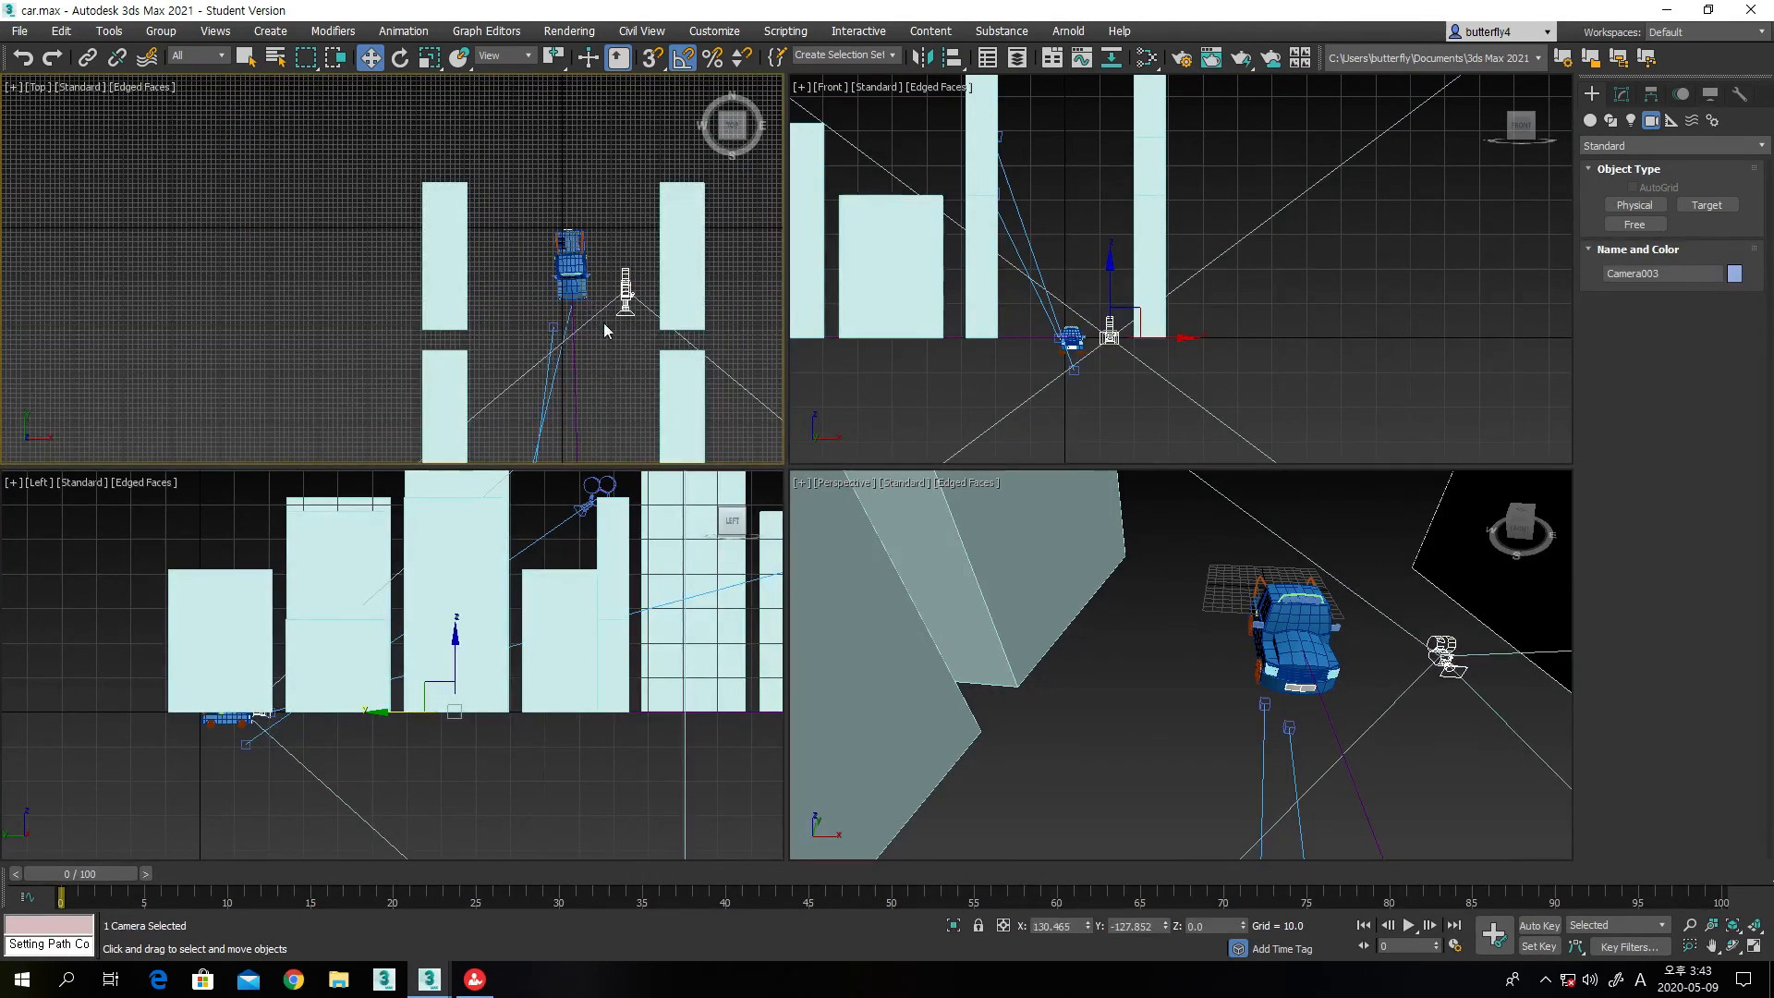
pyautogui.scroll(-3, 610, 328)
pyautogui.moveTo(612, 326); pyautogui.dragTo(568, 290, button='middle')
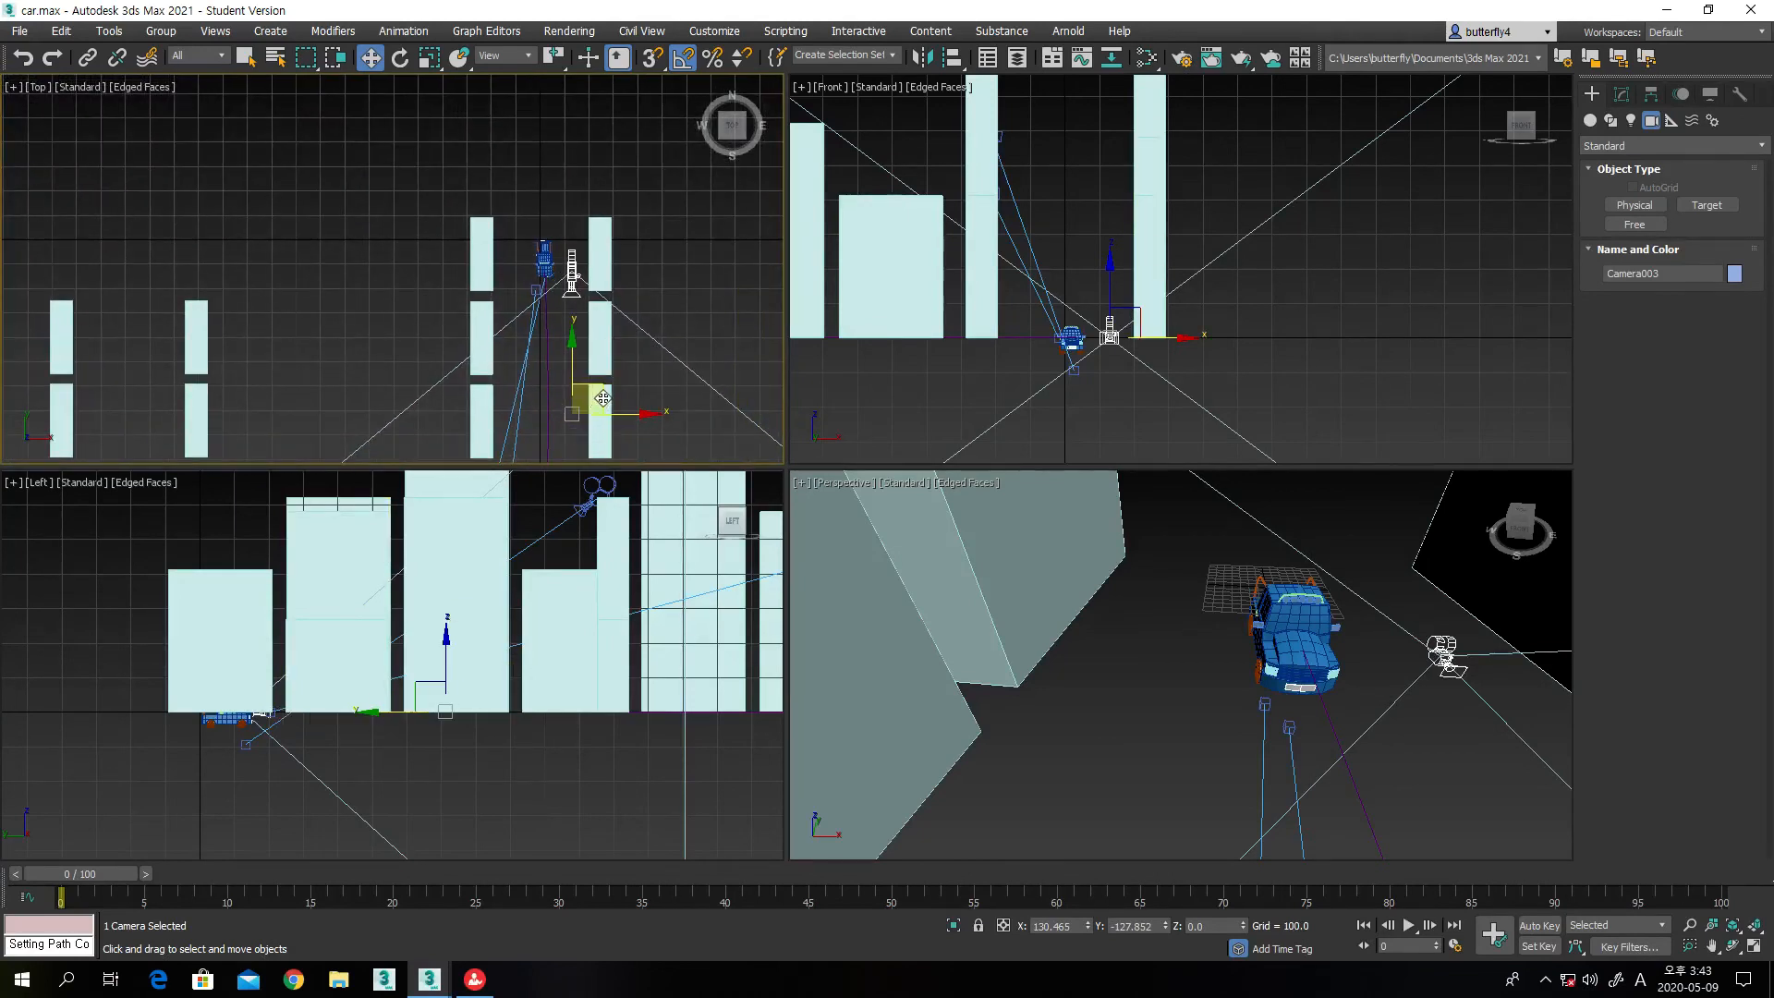
pyautogui.moveTo(622, 397); pyautogui.dragTo(582, 390)
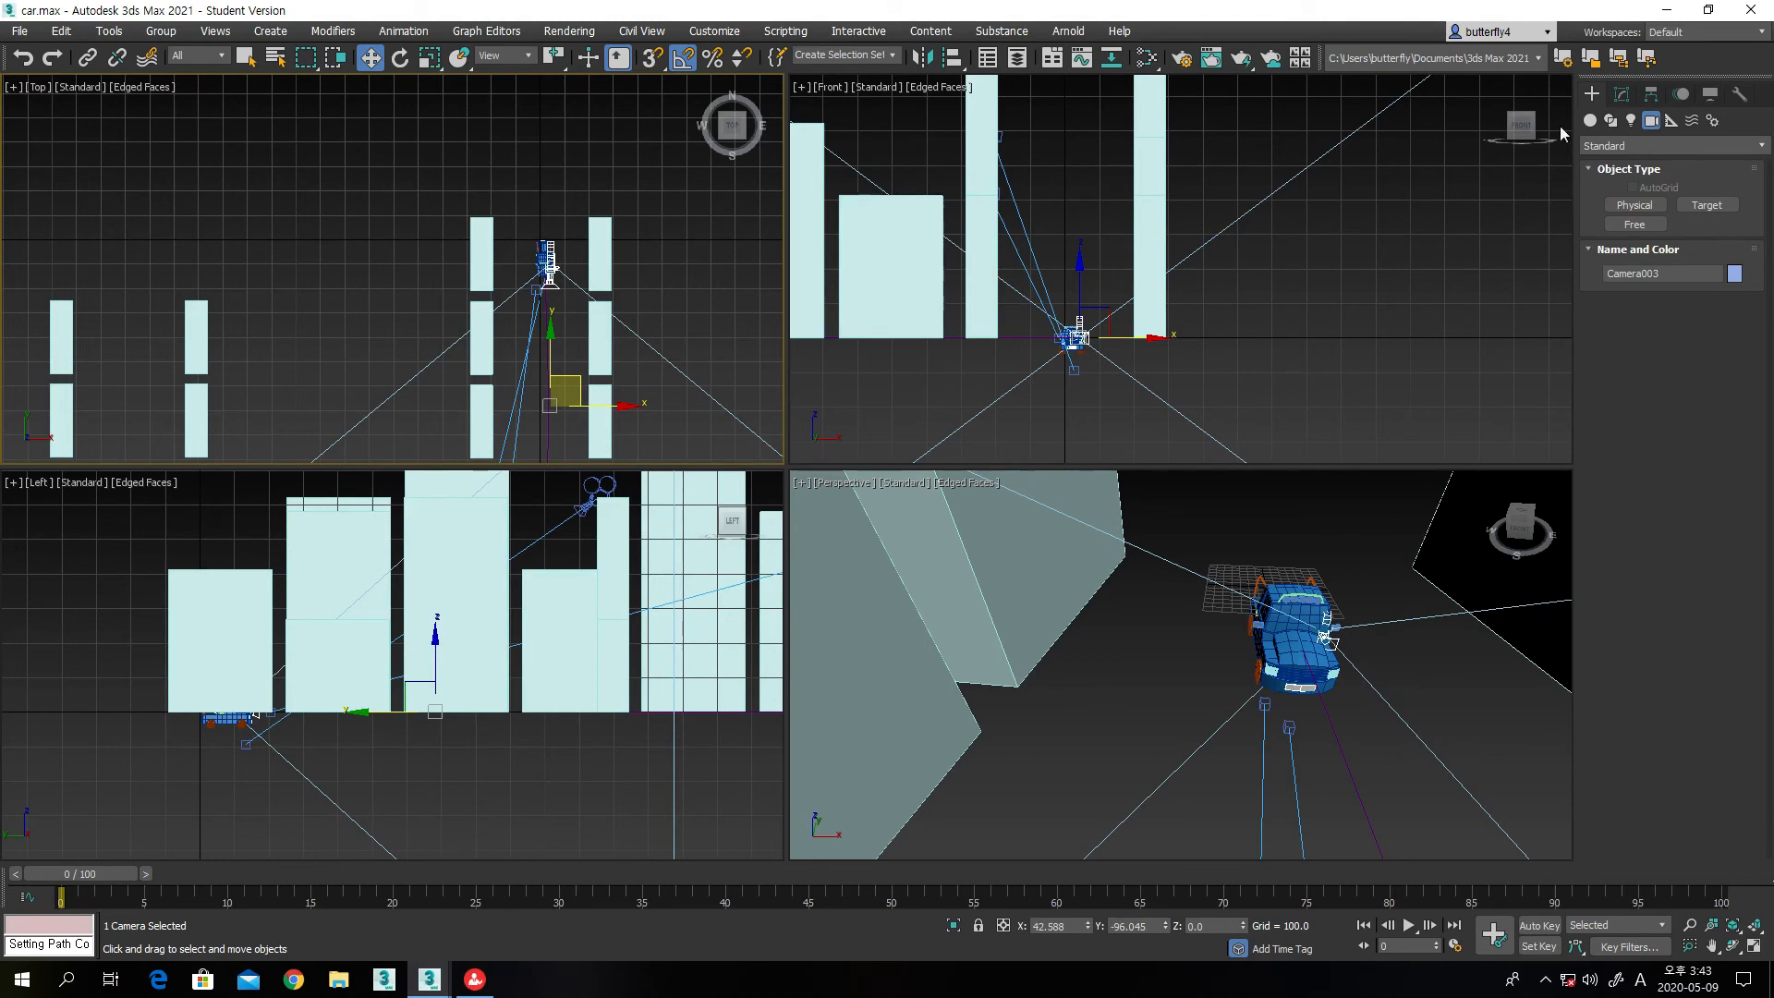
# Try the 35 mm stock lens on the free camera and settle on 50 mm
pyautogui.click(1621, 94)
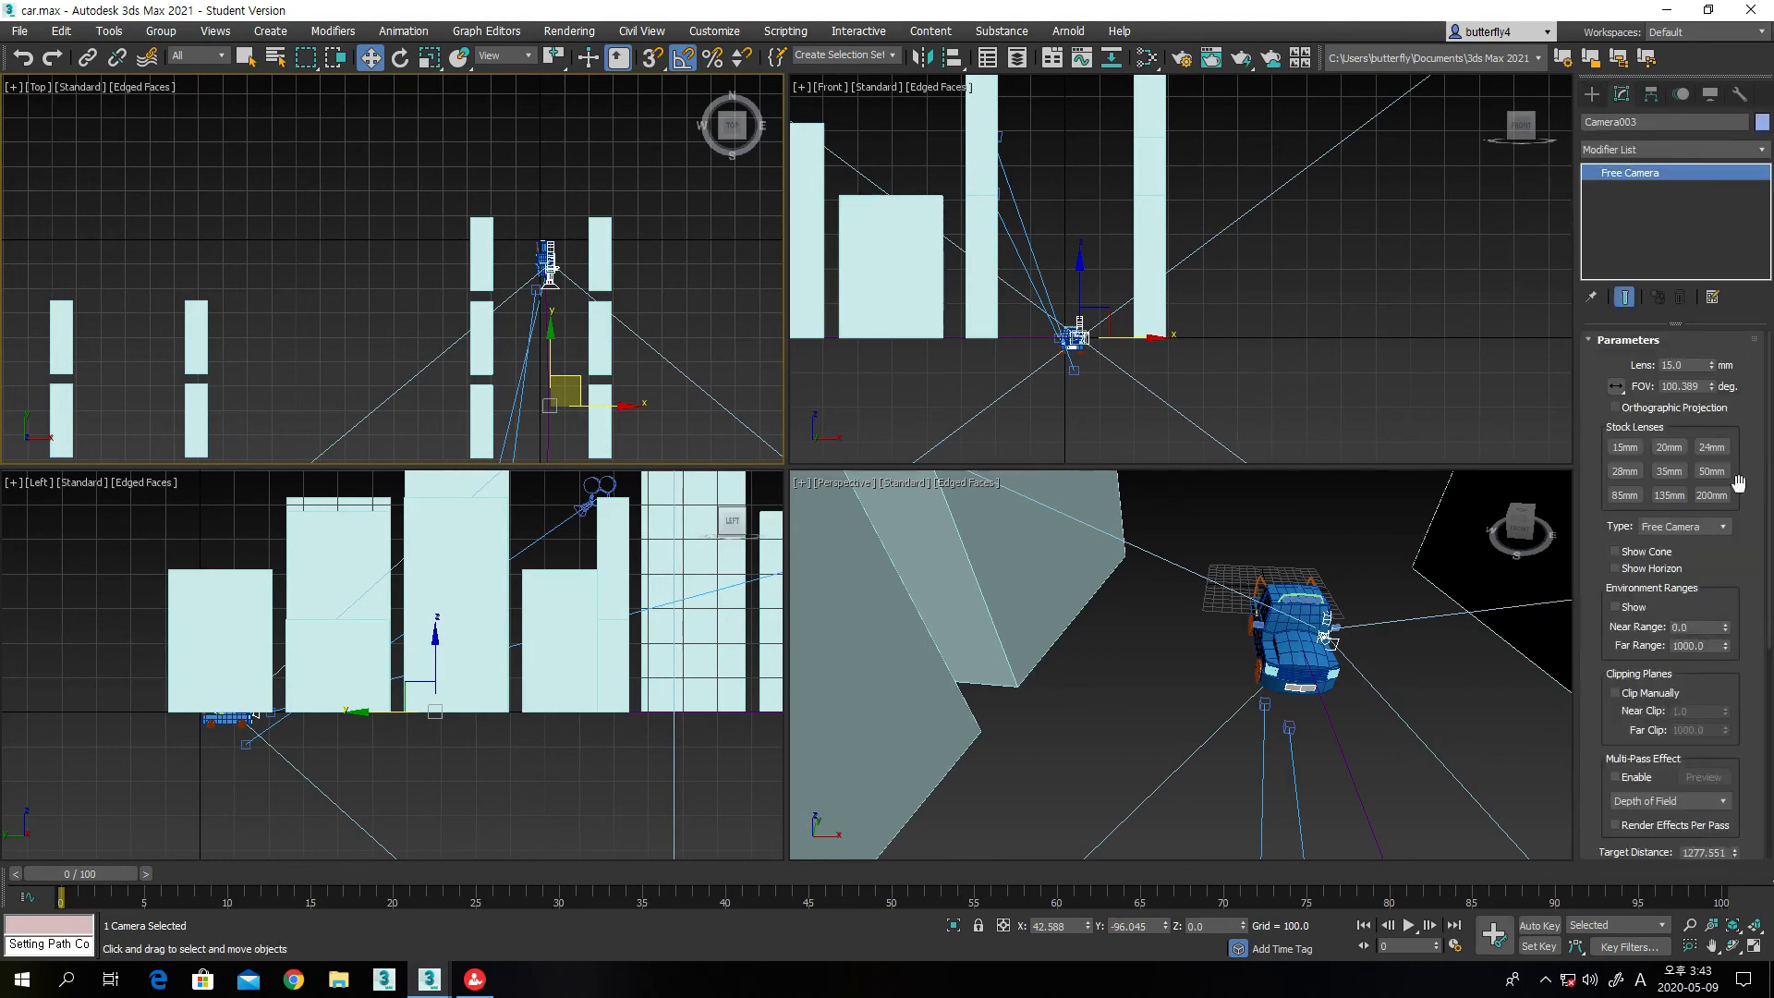
pyautogui.click(1682, 473)
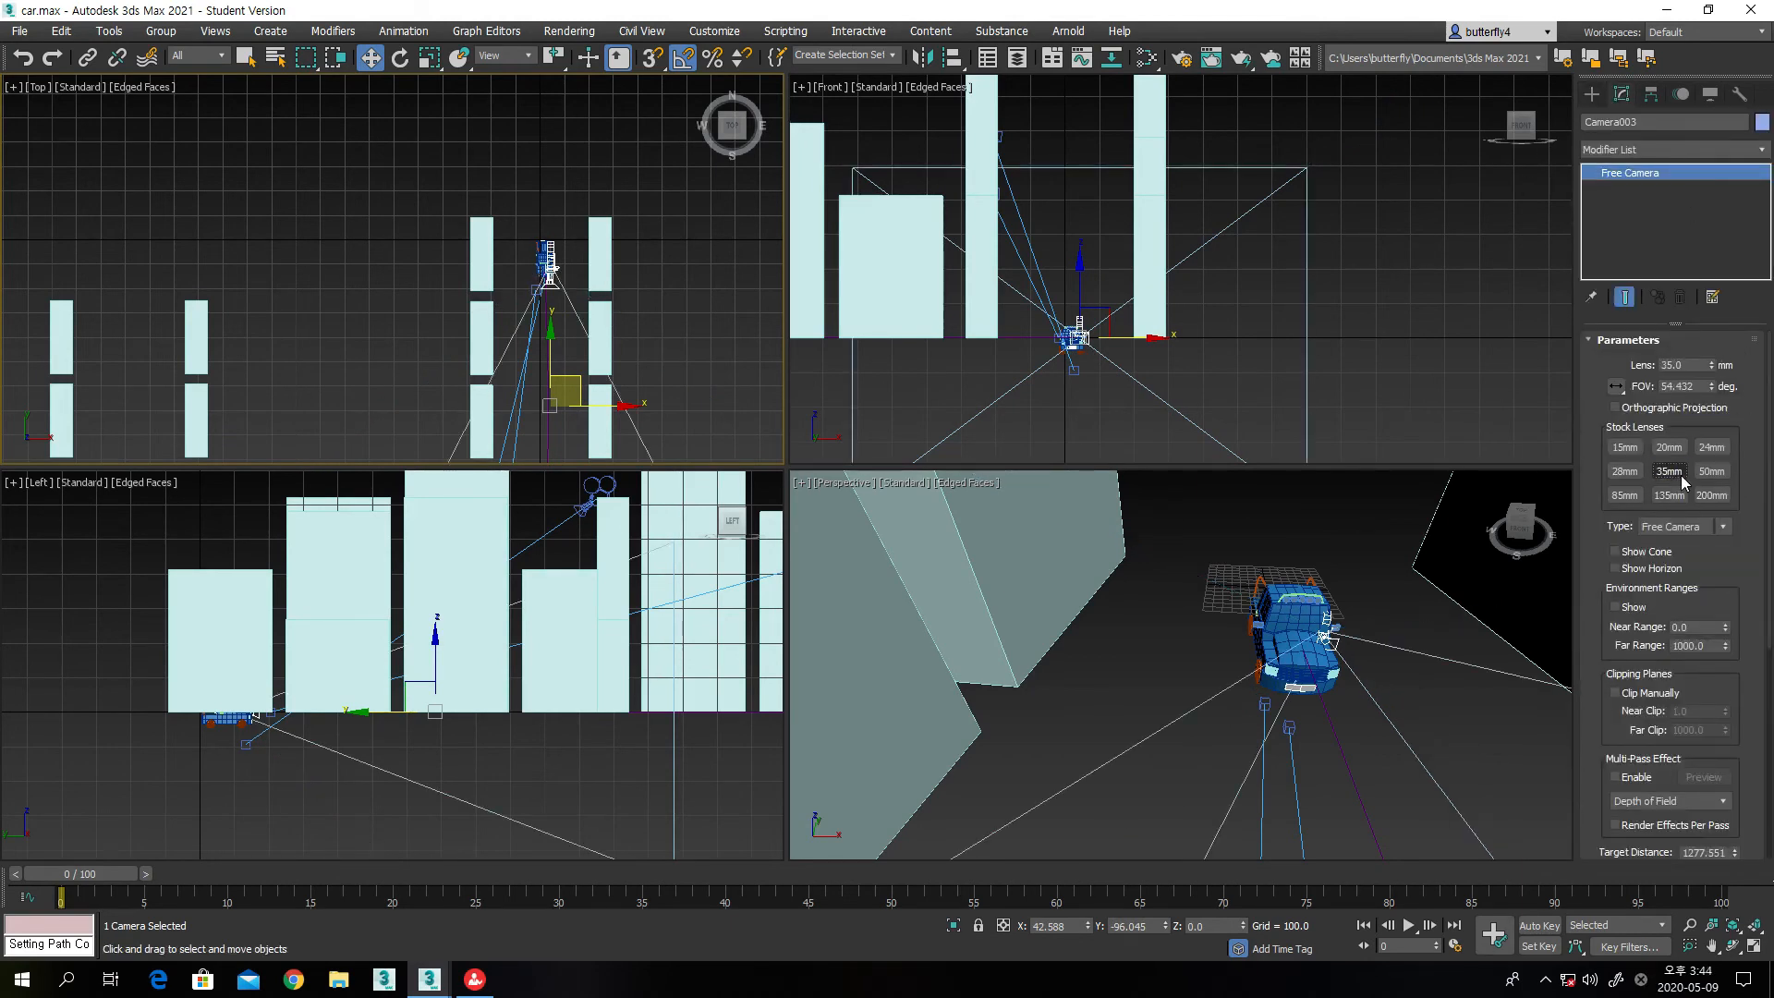
pyautogui.click(1706, 472)
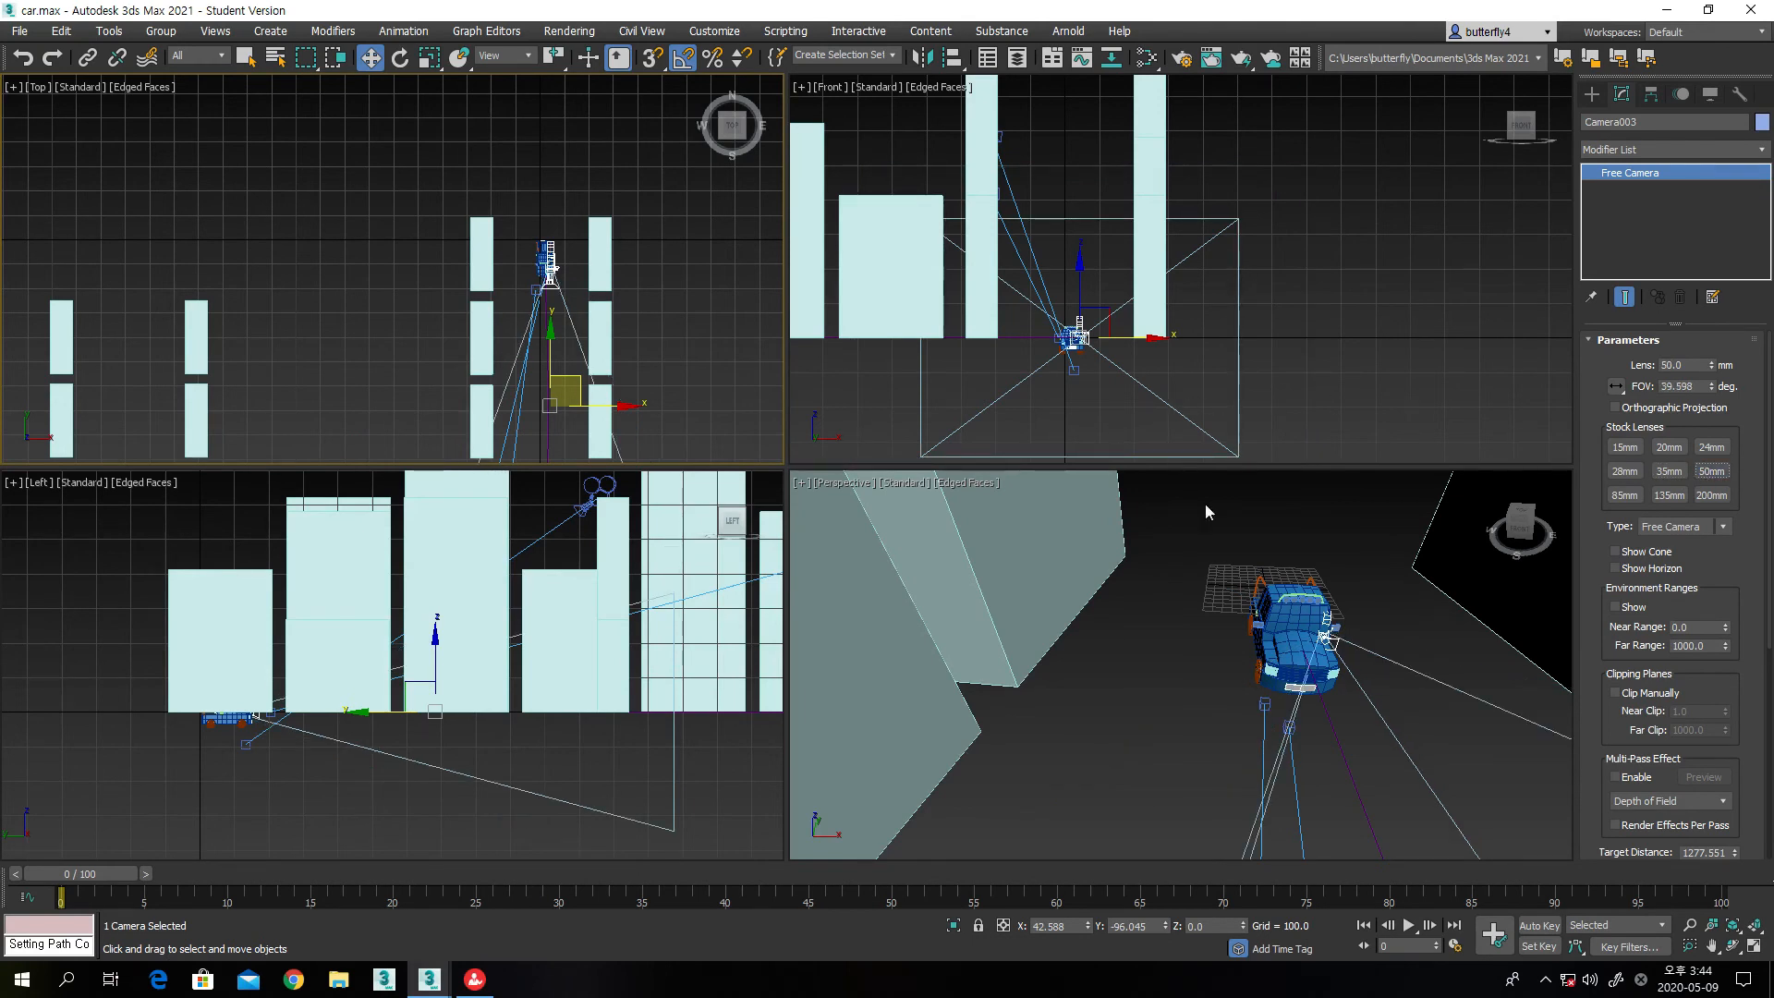
# Shift and raise the free camera in the Front viewport to about X 35, Z 11, near the truck's windshield
pyautogui.scroll(2, 1373, 603)
pyautogui.moveTo(1373, 603); pyautogui.dragTo(1371, 573, button='middle')
pyautogui.scroll(-1, 1371, 573)
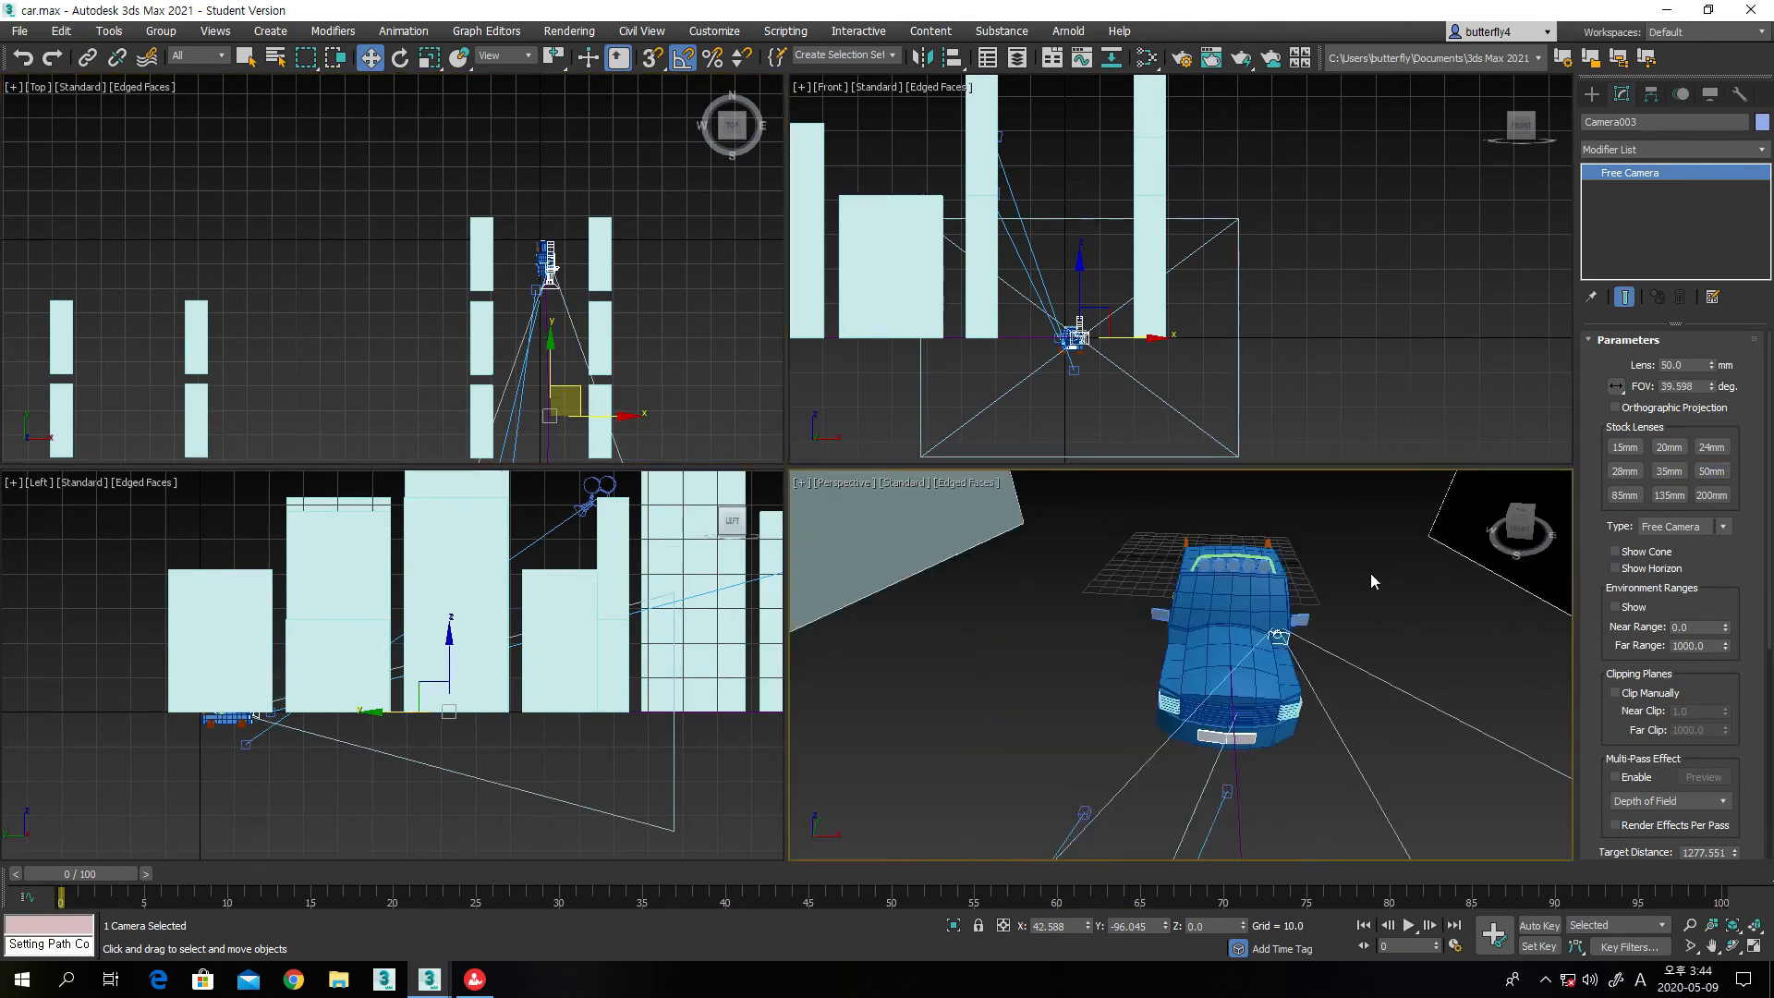
pyautogui.click(1279, 636)
pyautogui.scroll(5, 1096, 365)
pyautogui.moveTo(1097, 365); pyautogui.dragTo(1104, 454, button='middle')
pyautogui.moveTo(1039, 325); pyautogui.dragTo(1032, 305)
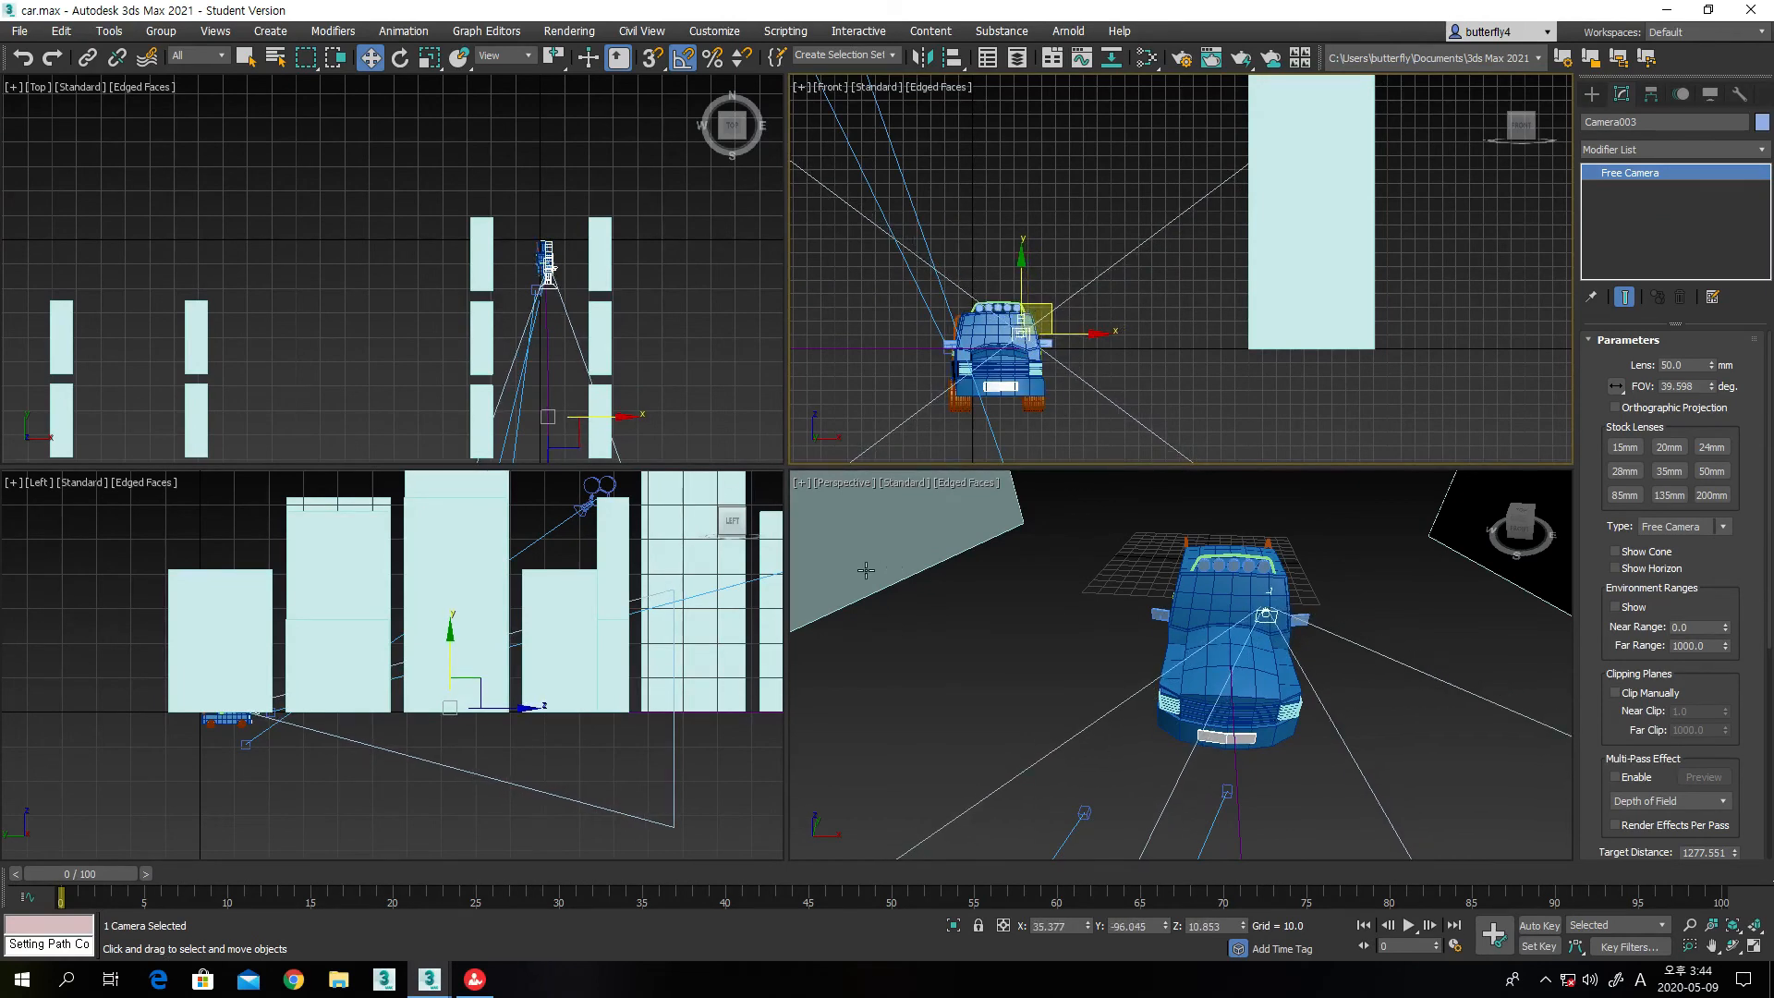
# Switch the Perspective viewport to the Camera003 view
pyautogui.click(841, 491)
pyautogui.click(843, 482)
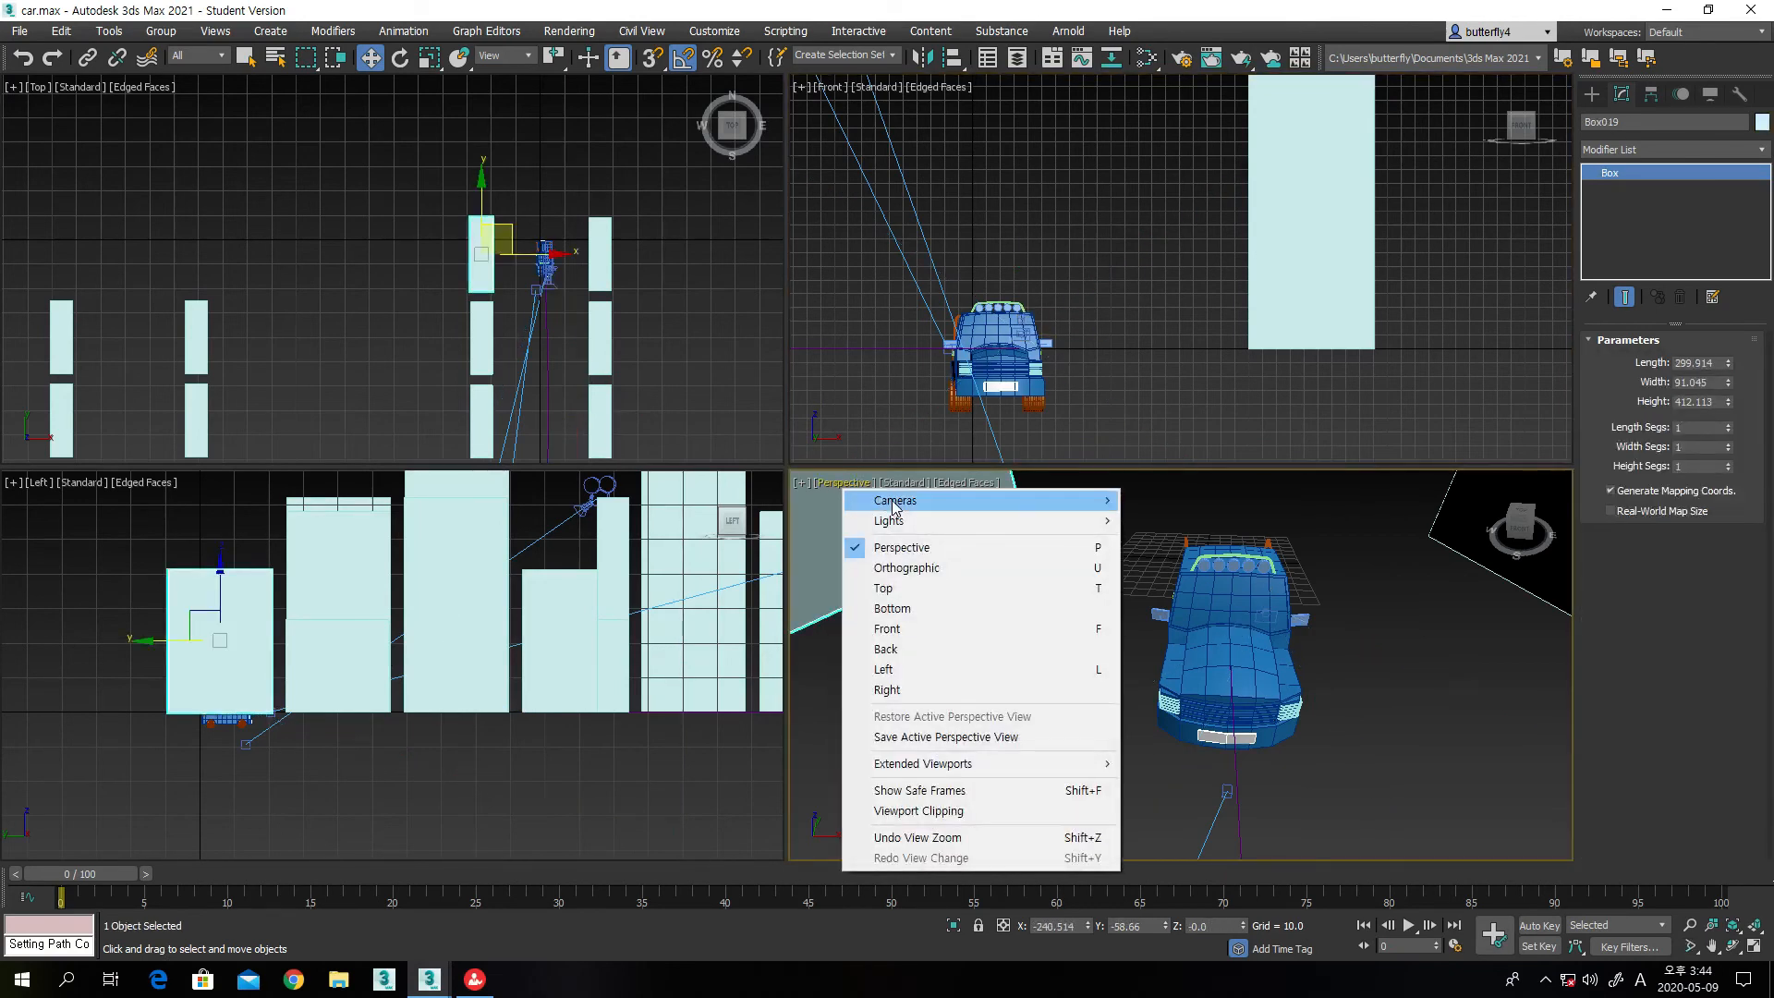
pyautogui.moveTo(979, 504)
pyautogui.click(1175, 540)
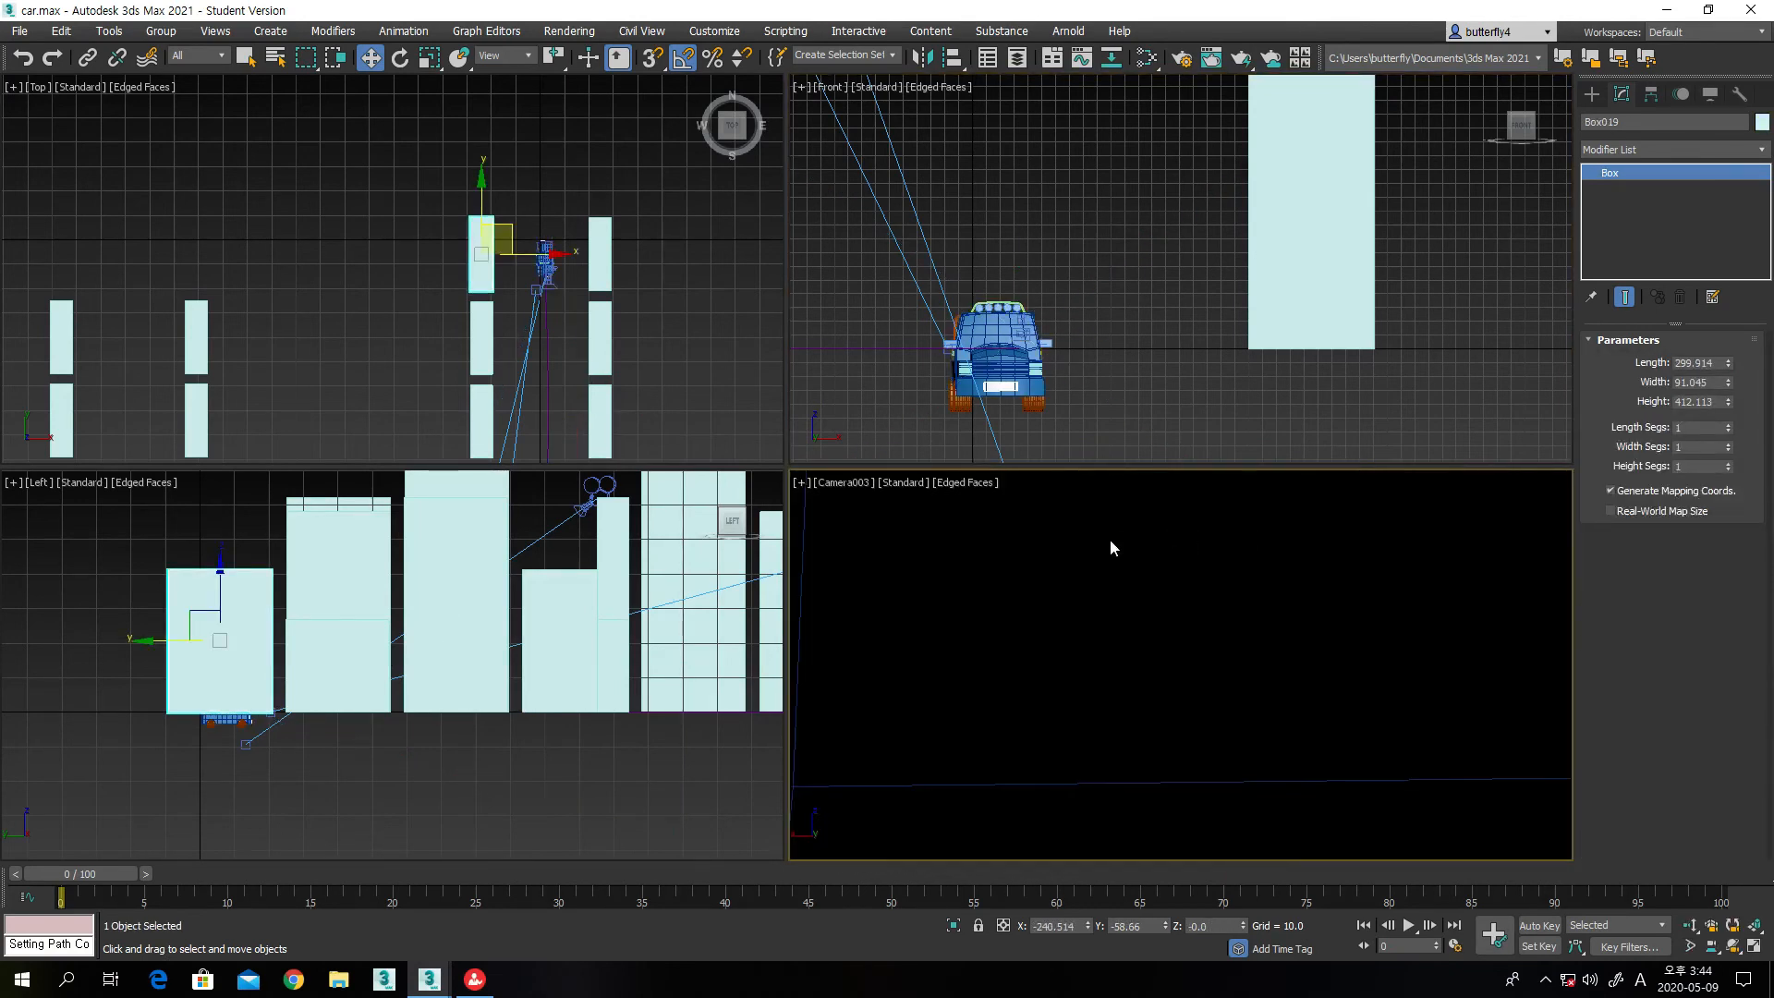
# Move Camera003 forward along the truck's hood to about Y -117 and raise it to about X 37, Z 28
pyautogui.scroll(10, 554, 328)
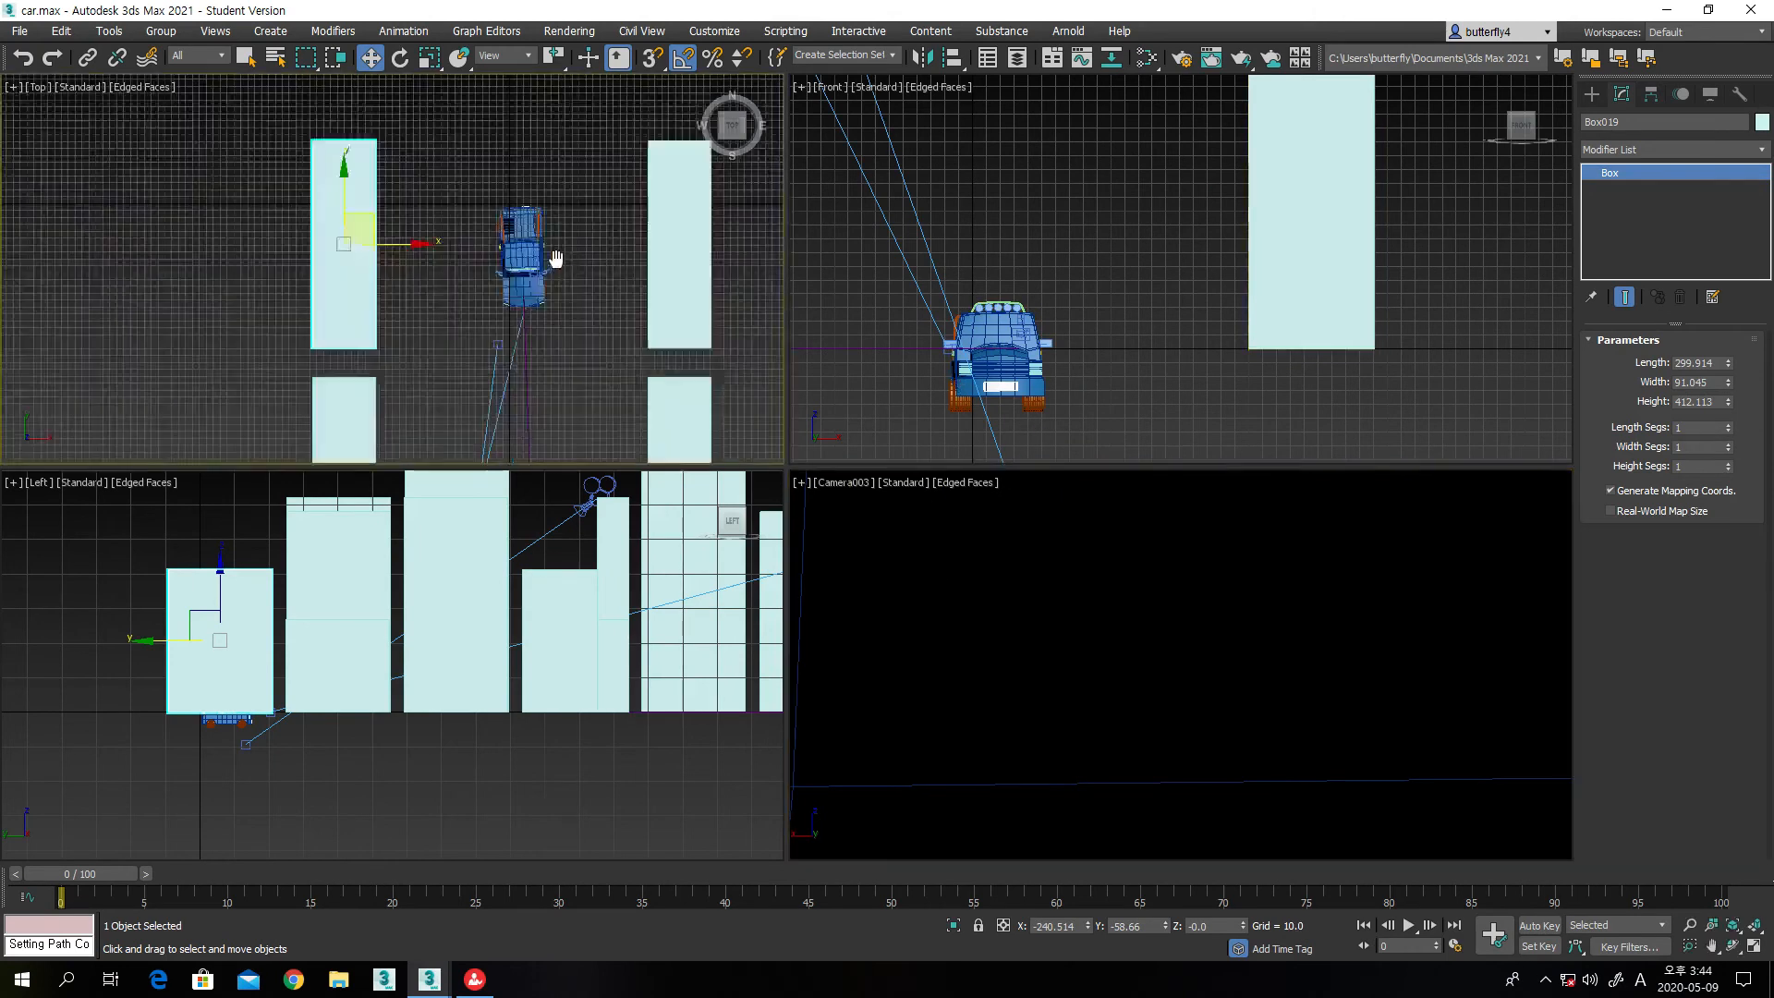
pyautogui.moveTo(558, 290); pyautogui.dragTo(649, 231, button='middle')
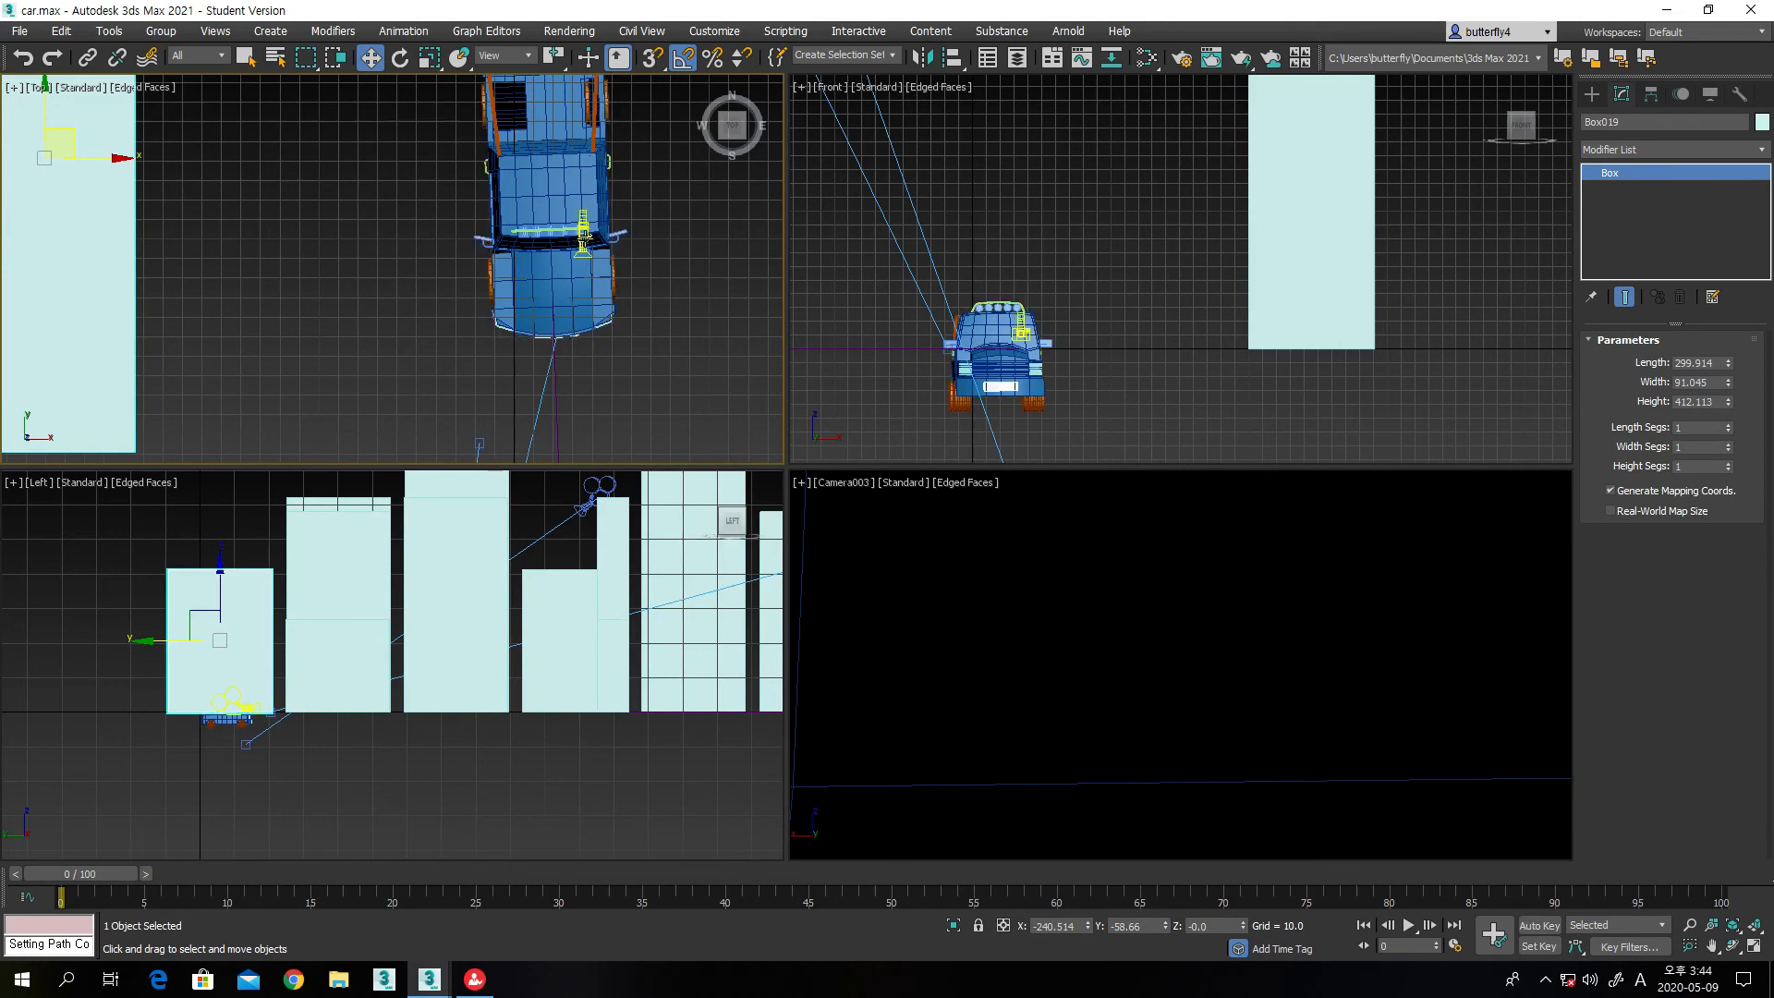
pyautogui.click(585, 242)
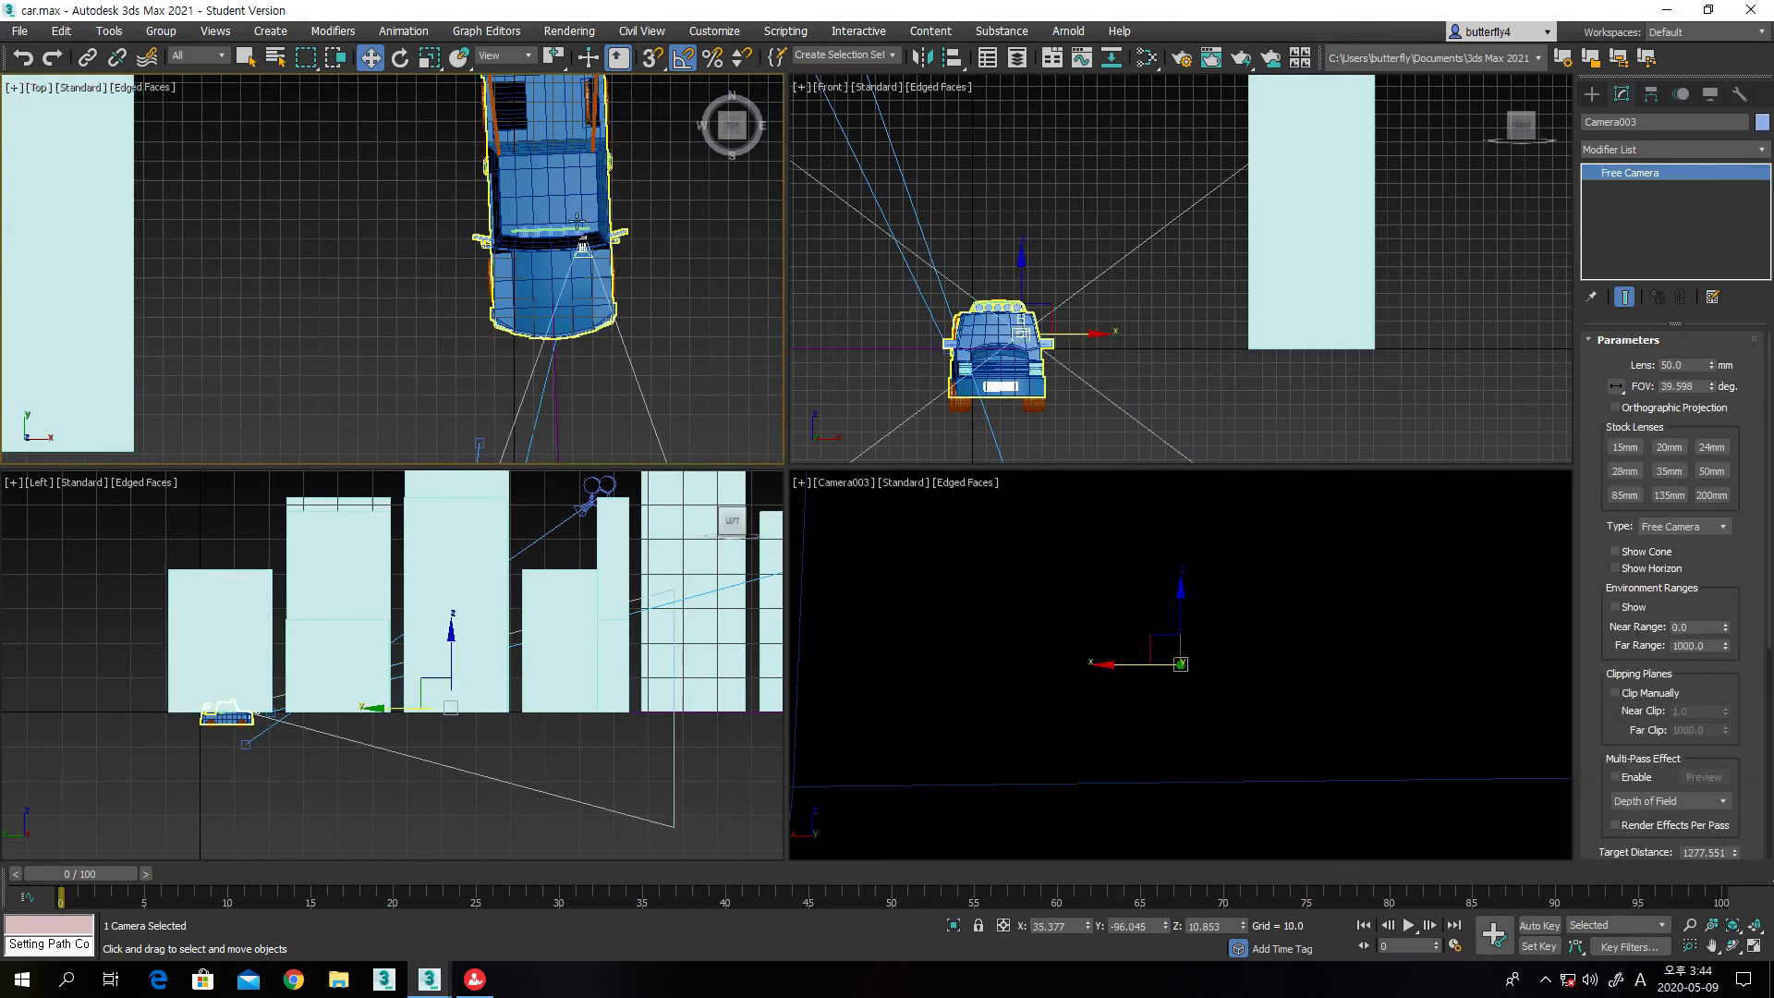
pyautogui.scroll(-2, 583, 247)
pyautogui.scroll(-2, 697, 301)
pyautogui.moveTo(665, 230); pyautogui.dragTo(591, 159, button='middle')
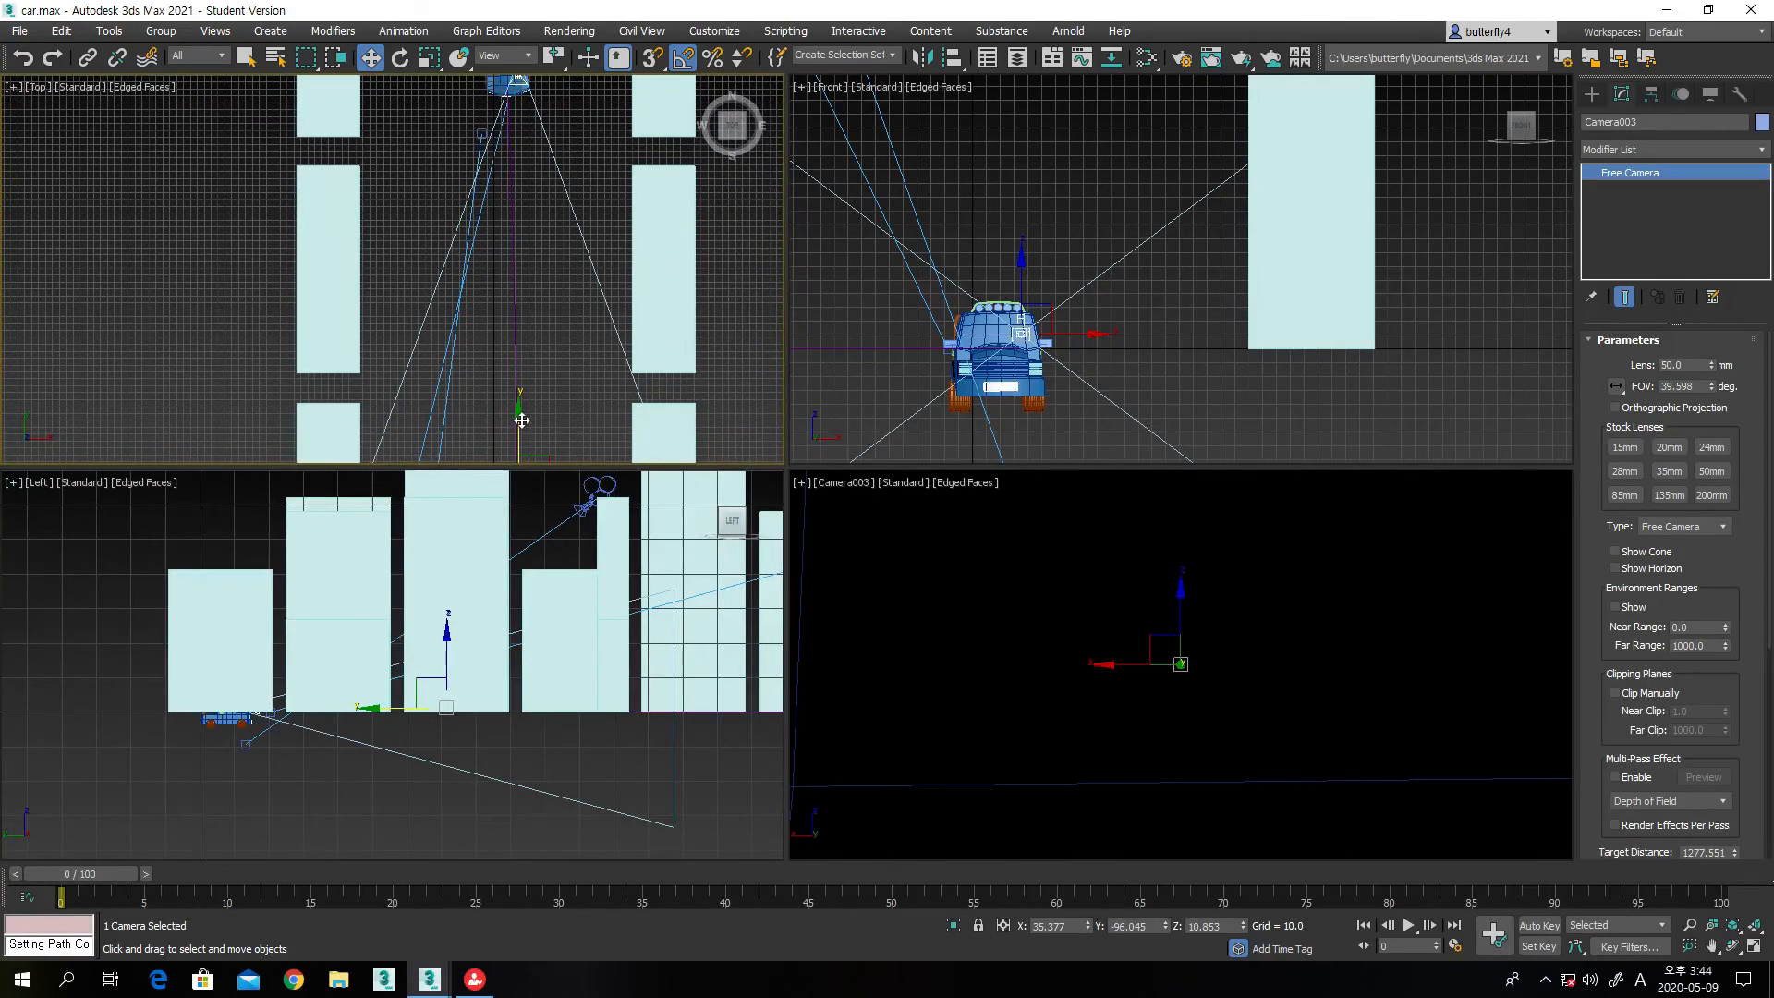
pyautogui.moveTo(522, 421); pyautogui.dragTo(522, 435)
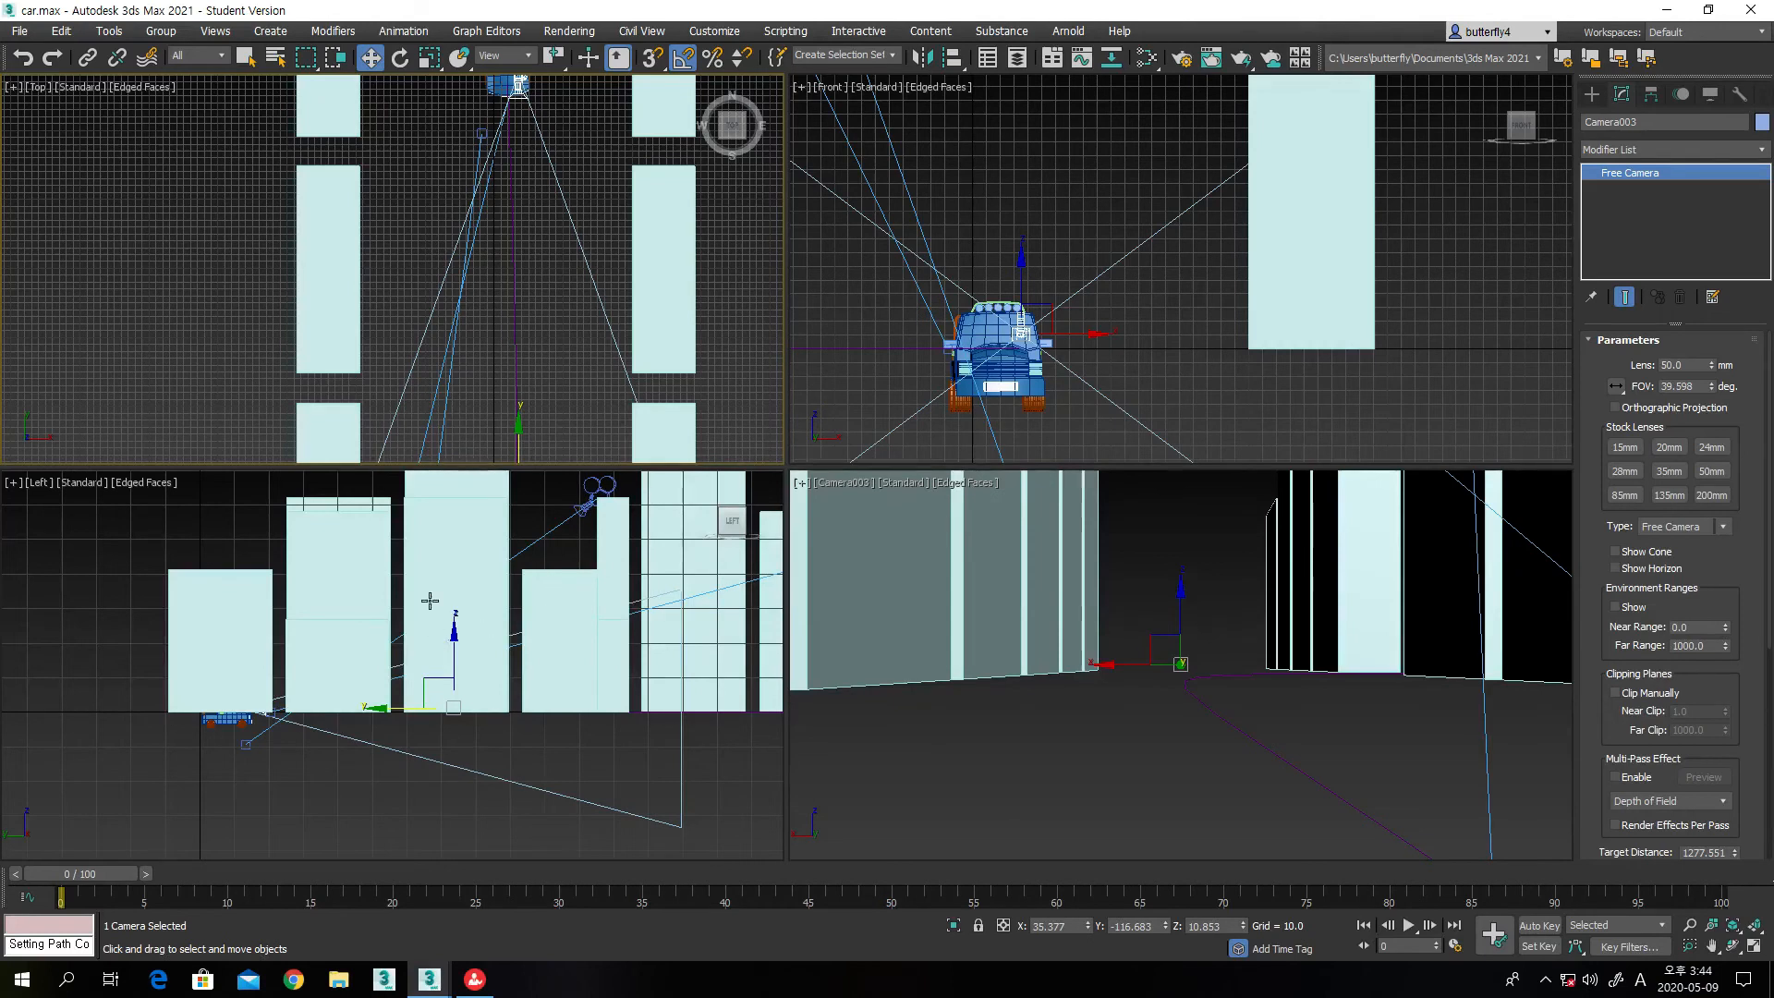
pyautogui.click(1022, 281)
pyautogui.moveTo(1044, 302); pyautogui.dragTo(1046, 275)
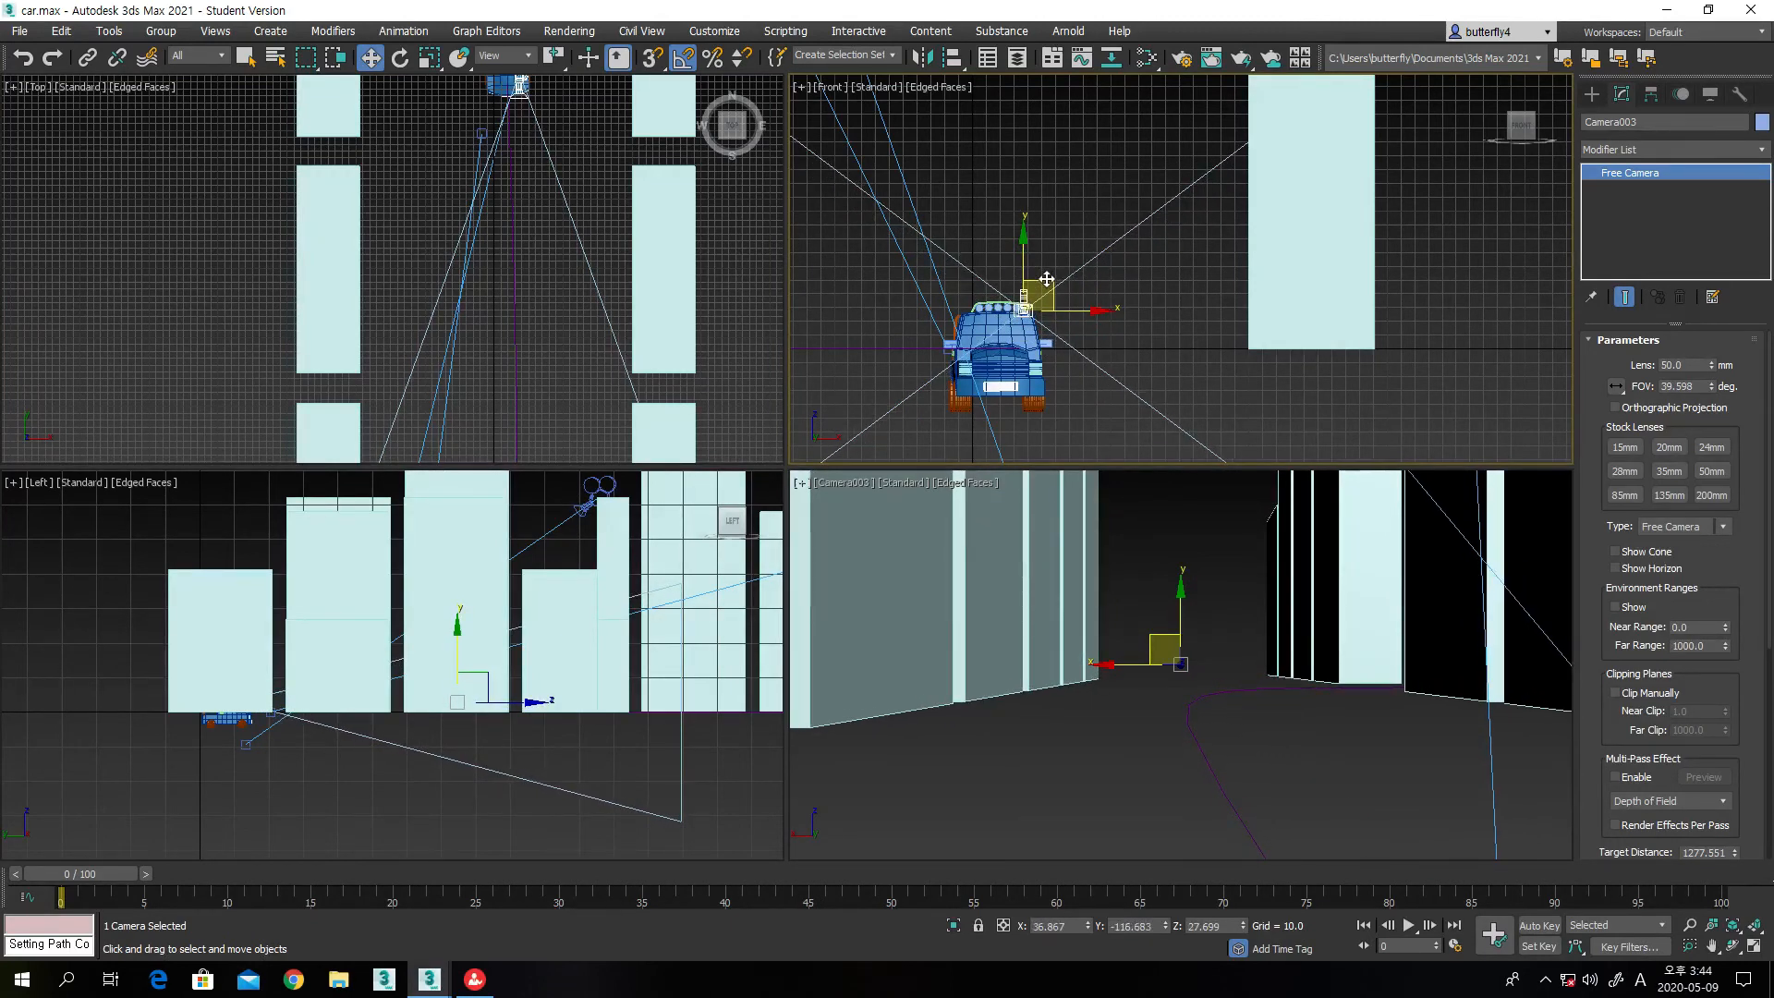
# Link Camera003 to the truck body as its parent and scrub to frame 6 to check that it follows
pyautogui.rightClick(529, 294)
pyautogui.moveTo(529, 293); pyautogui.dragTo(518, 407, button='middle')
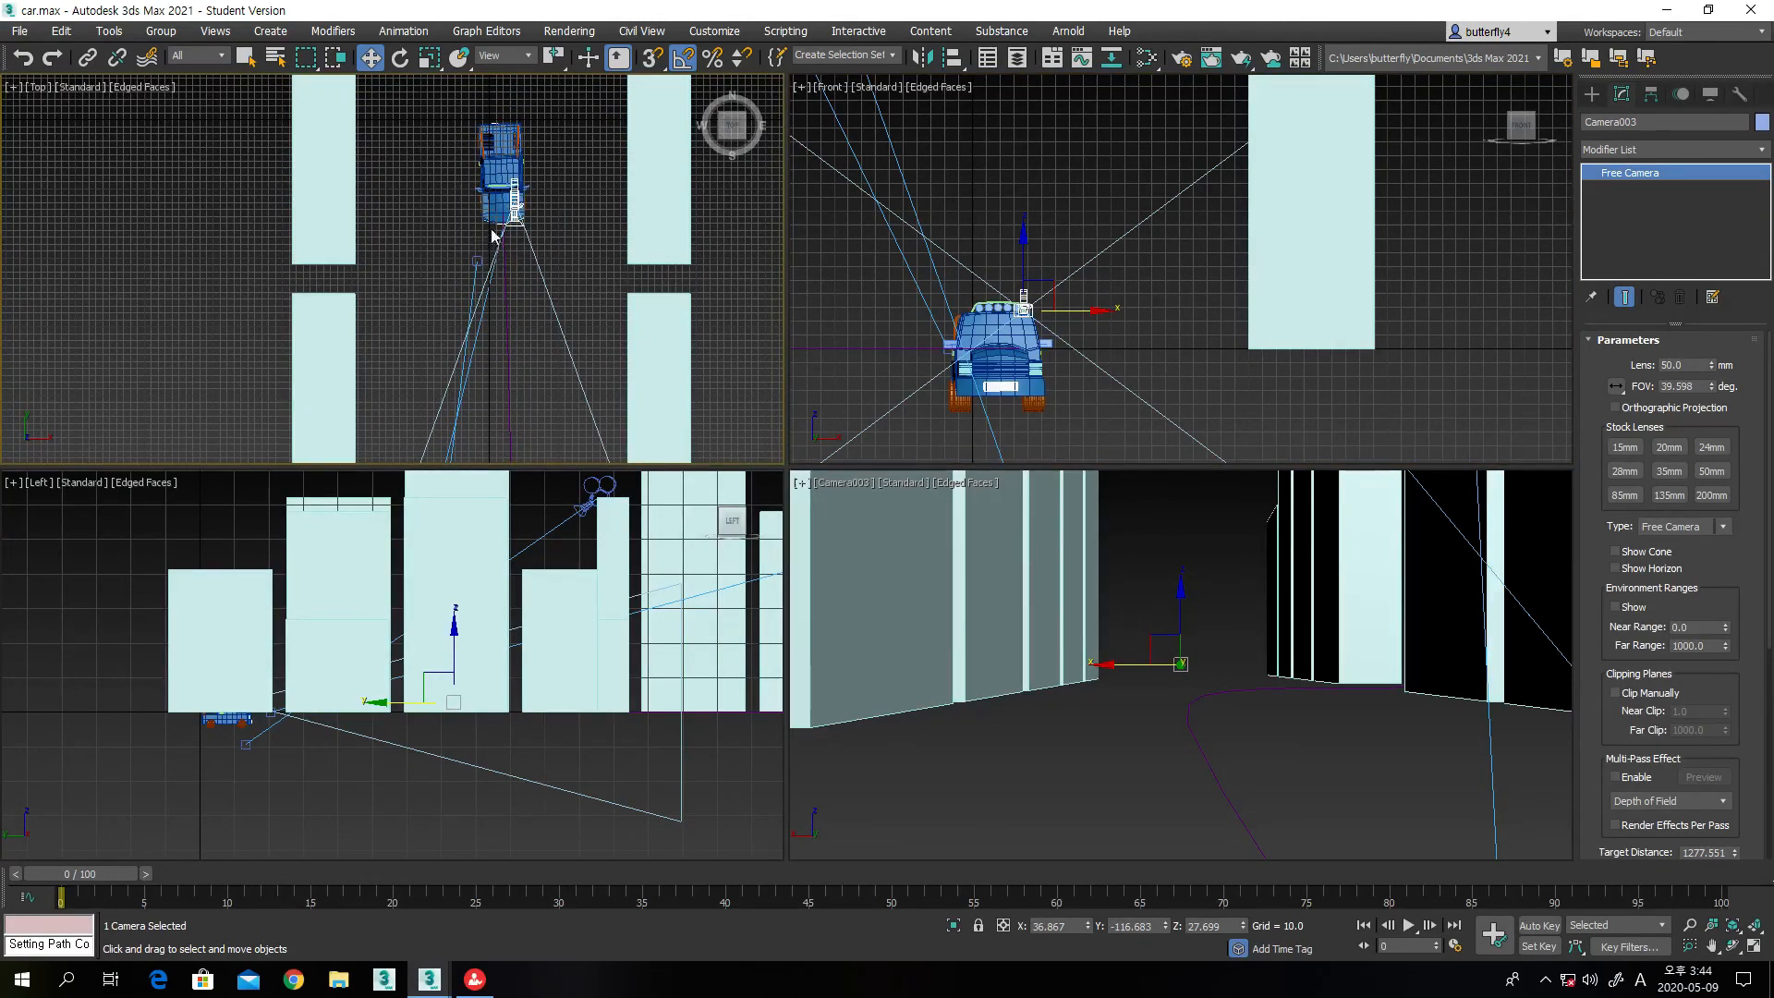
pyautogui.scroll(2, 495, 242)
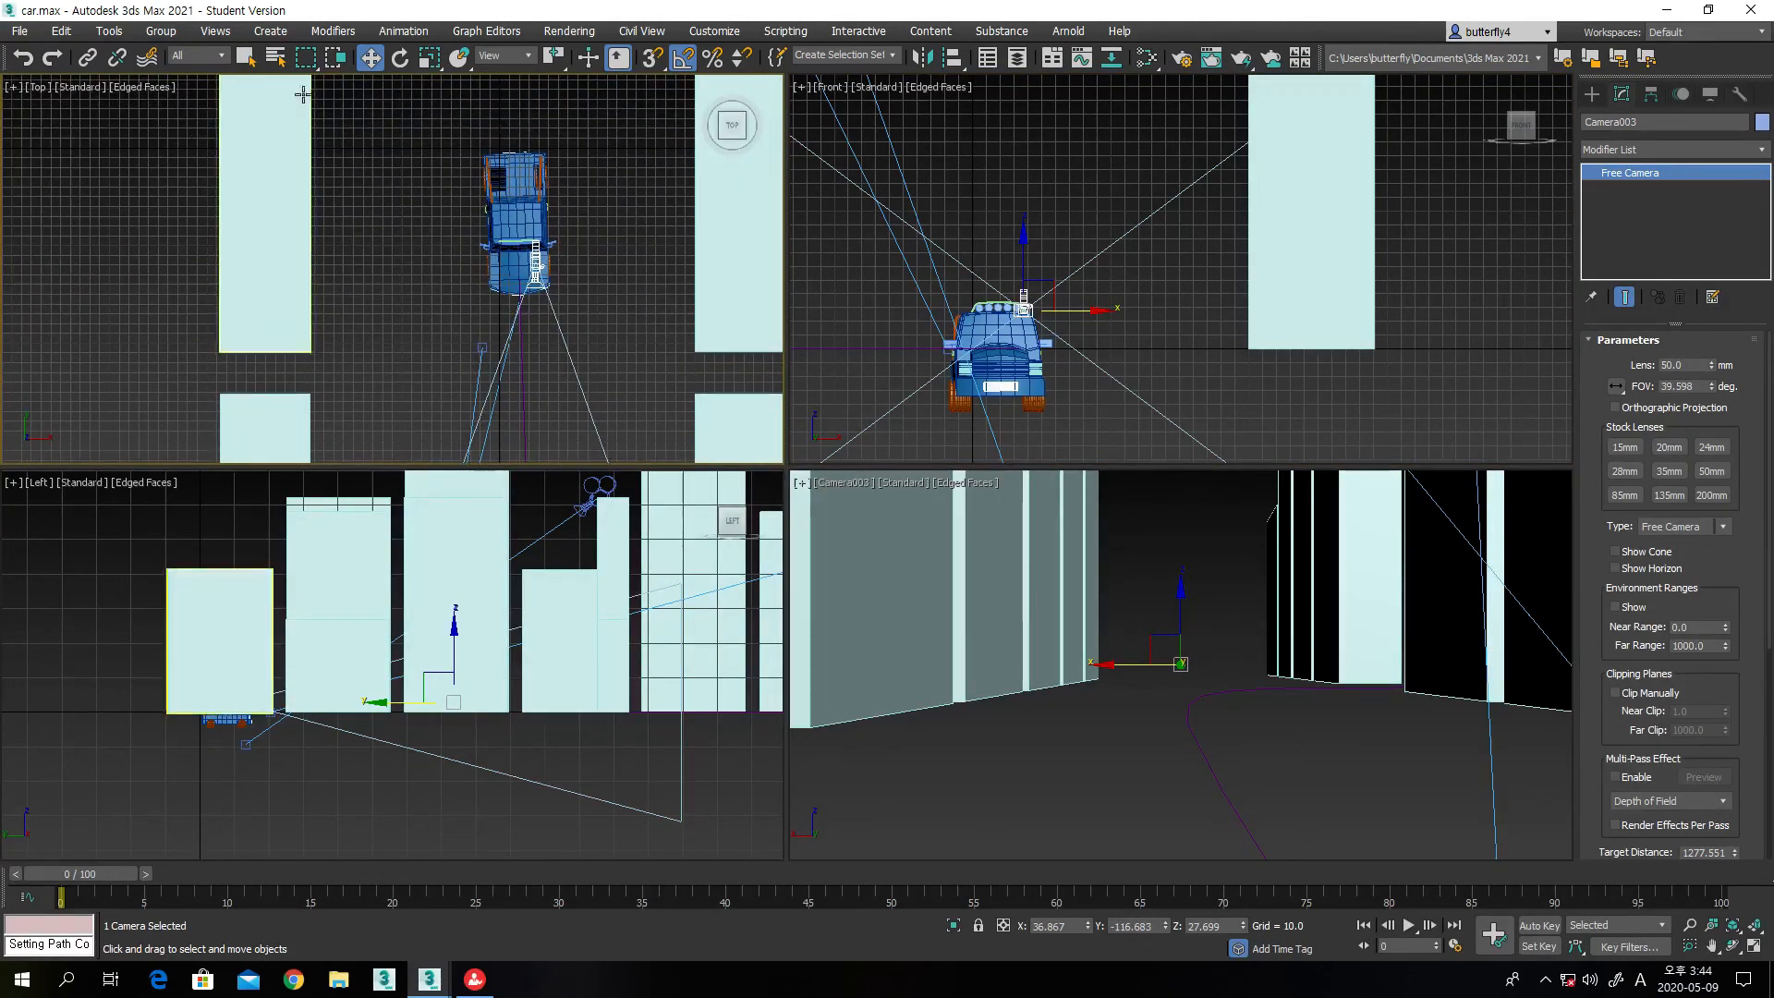
pyautogui.click(87, 57)
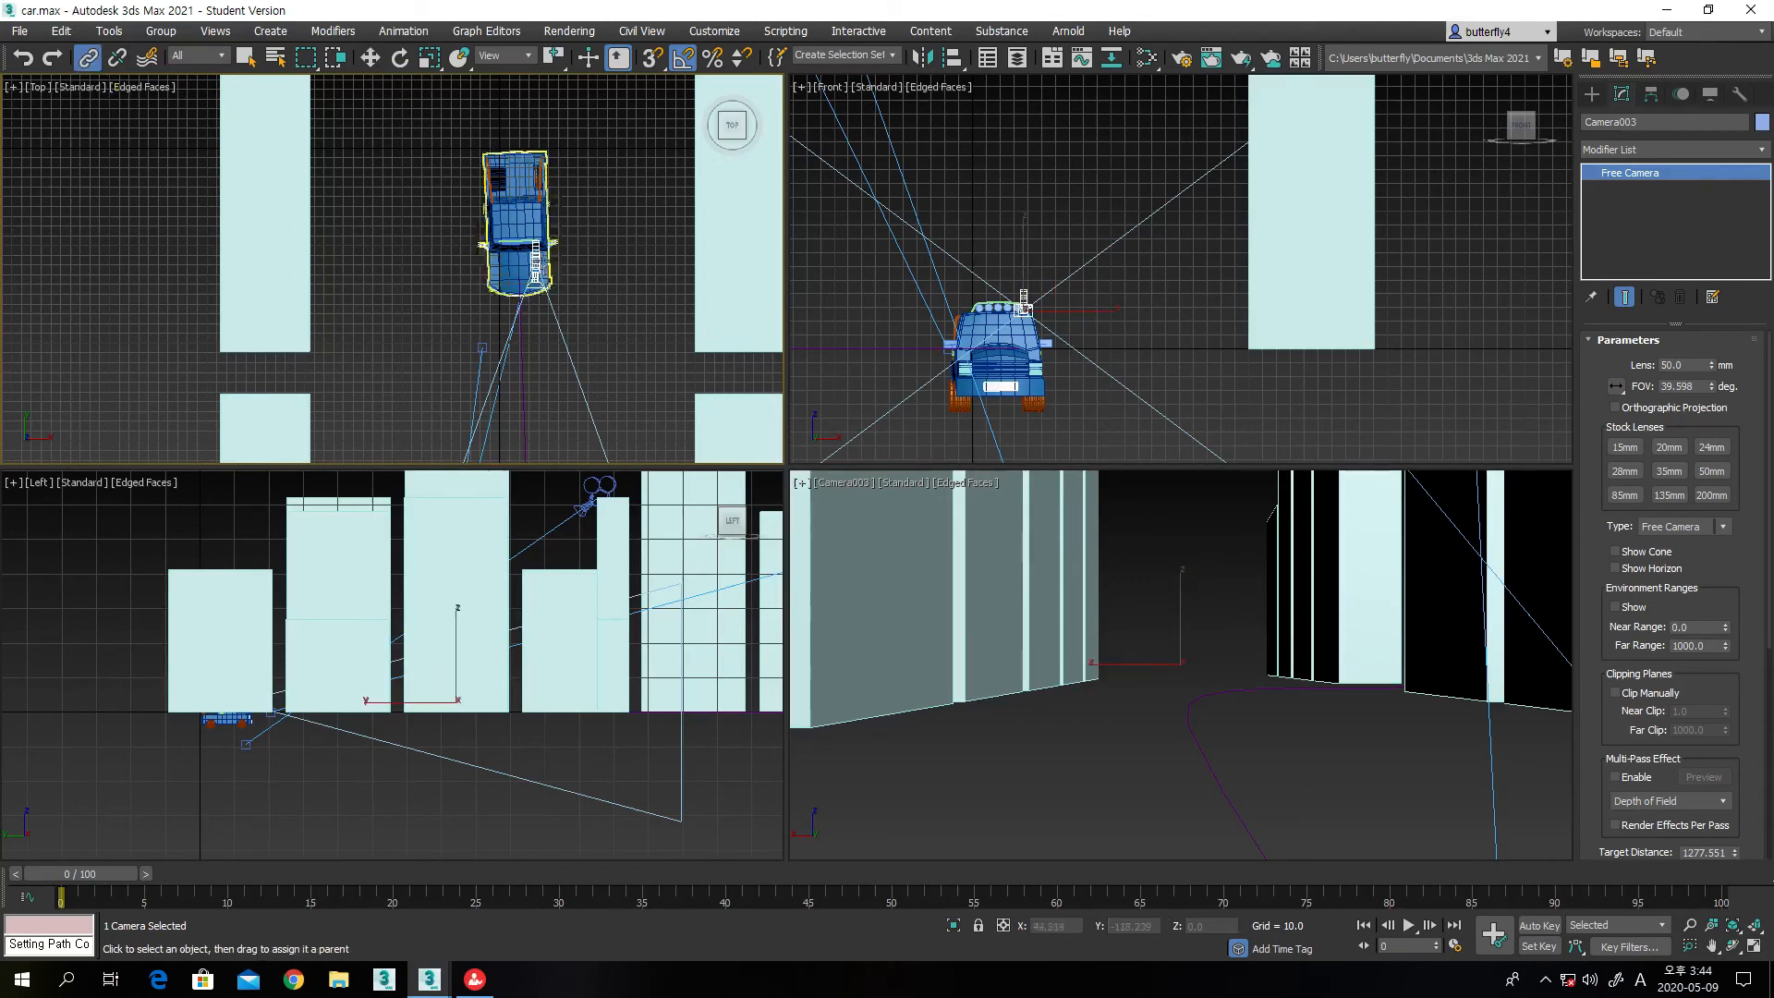
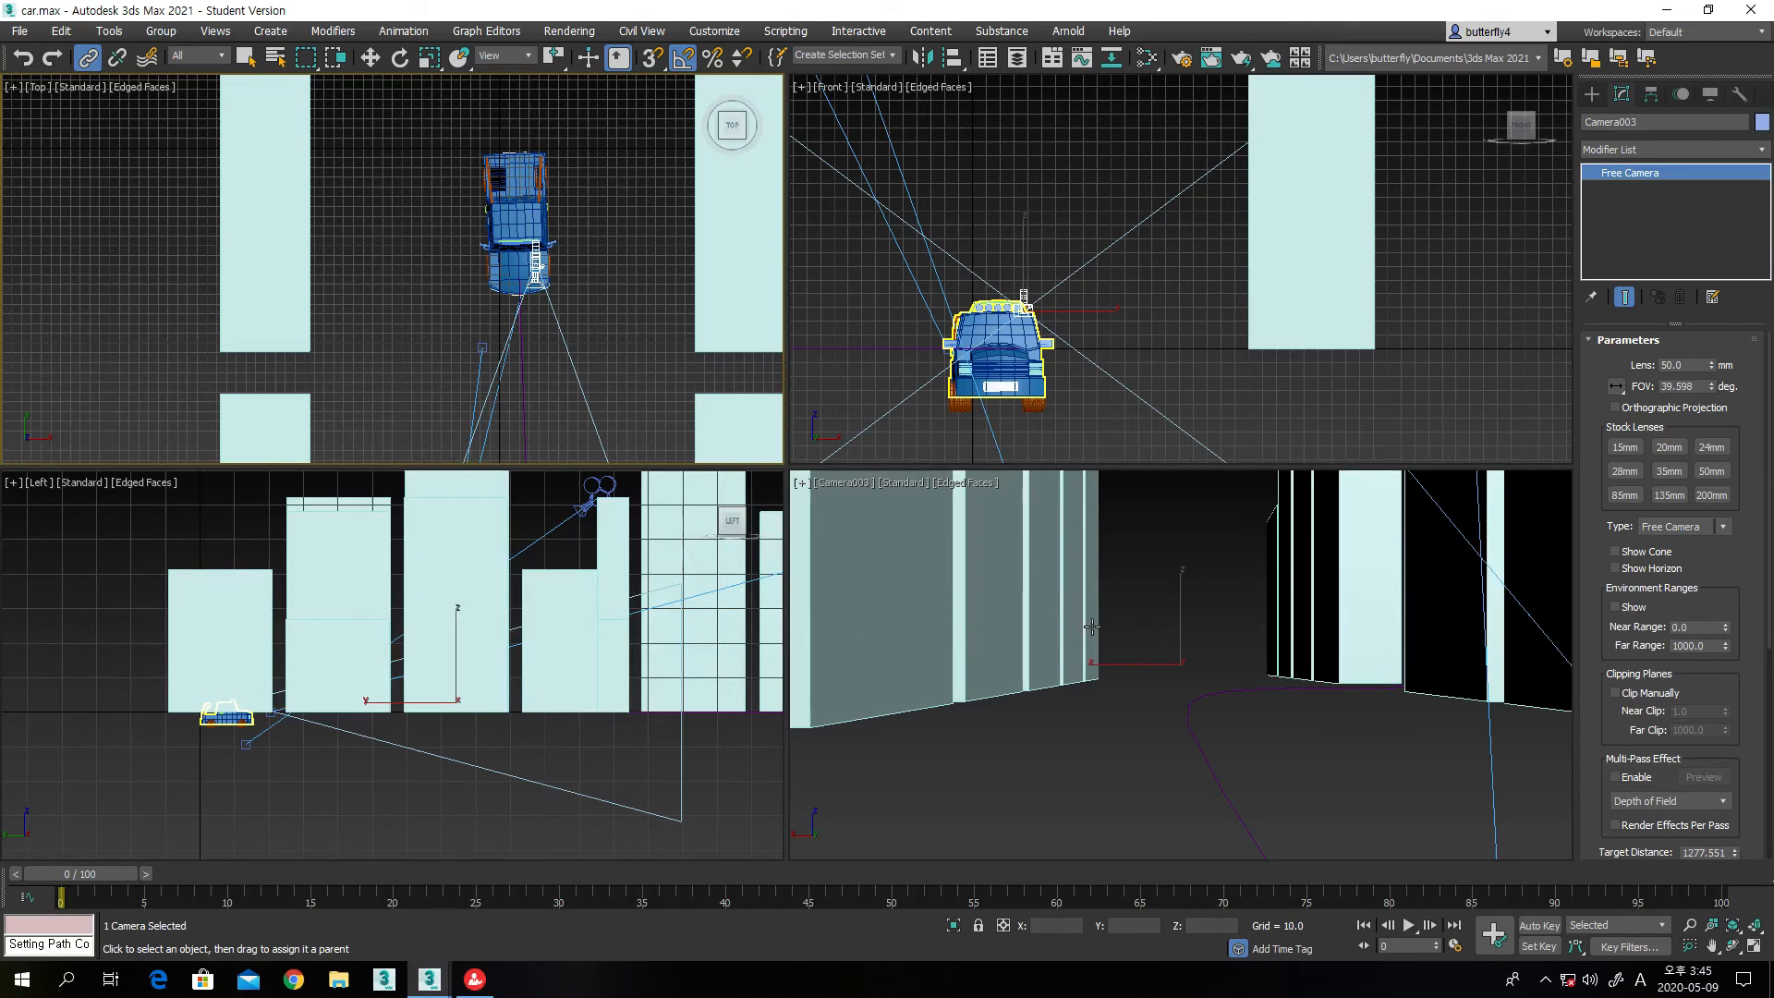
pyautogui.moveTo(65, 879); pyautogui.dragTo(334, 949)
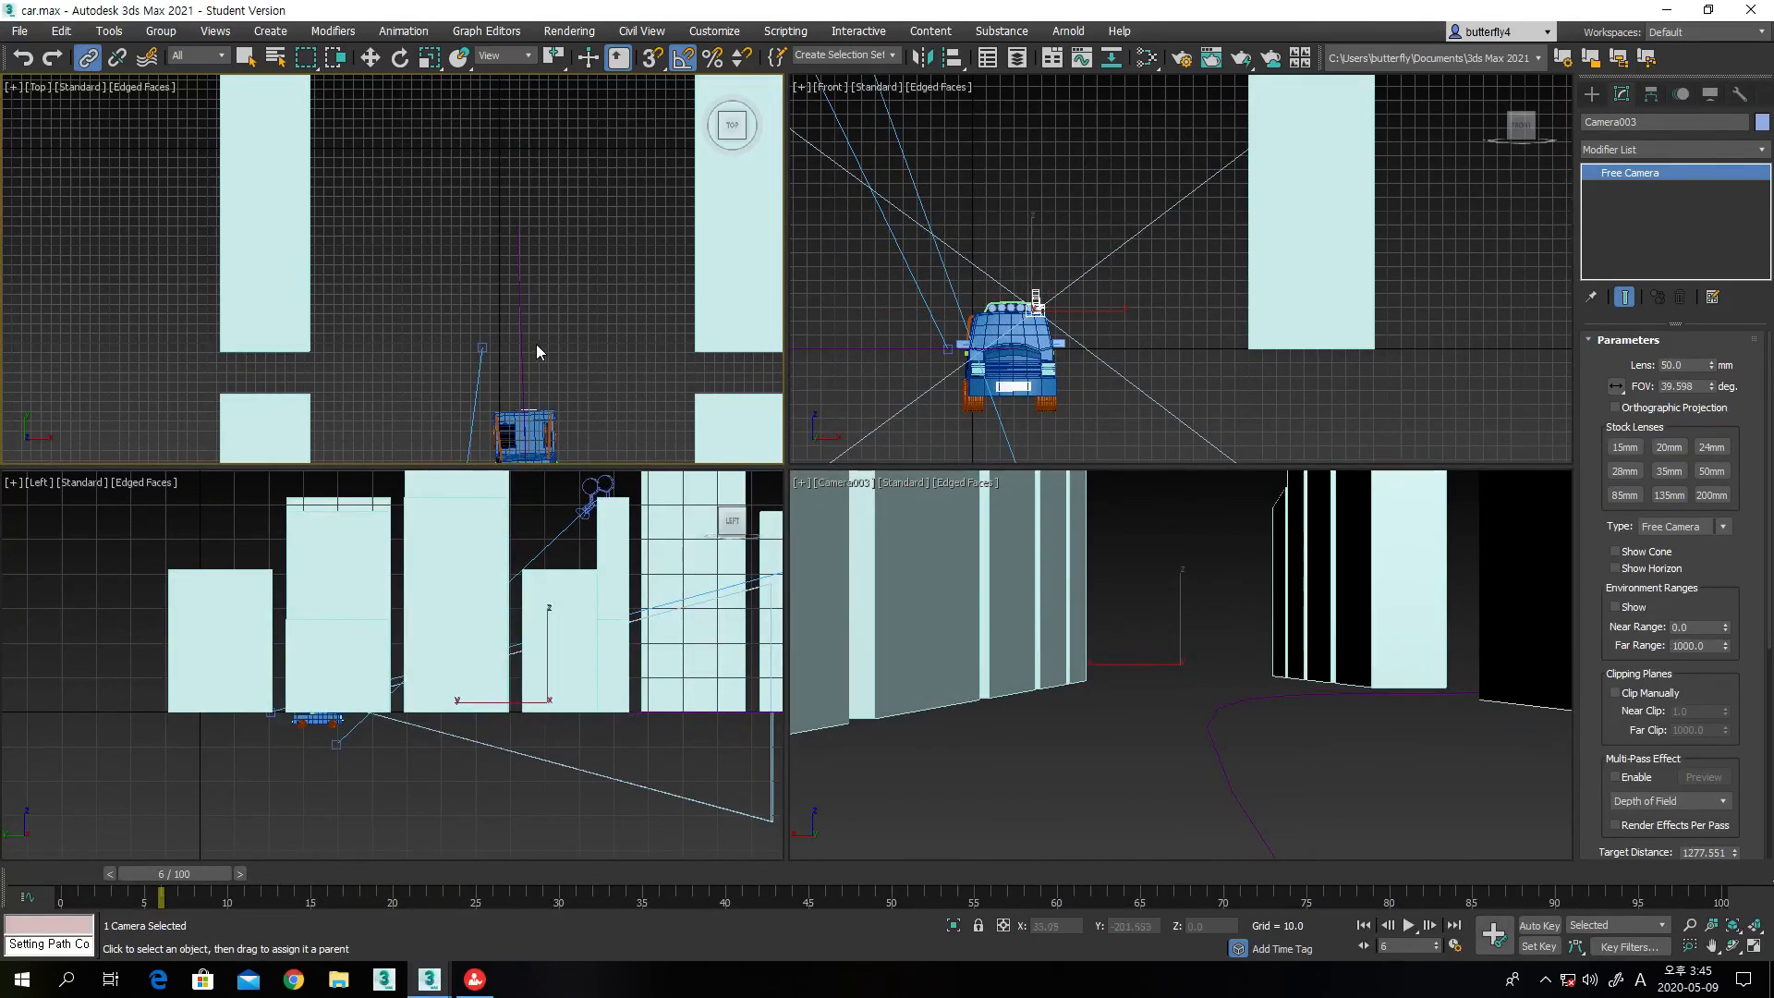
# Create a target camera in the Top viewport down the street ahead of the truck, aimed back at the truck from about 1420 units away
pyautogui.scroll(-5, 539, 342)
pyautogui.moveTo(584, 436); pyautogui.dragTo(530, 226, button='middle')
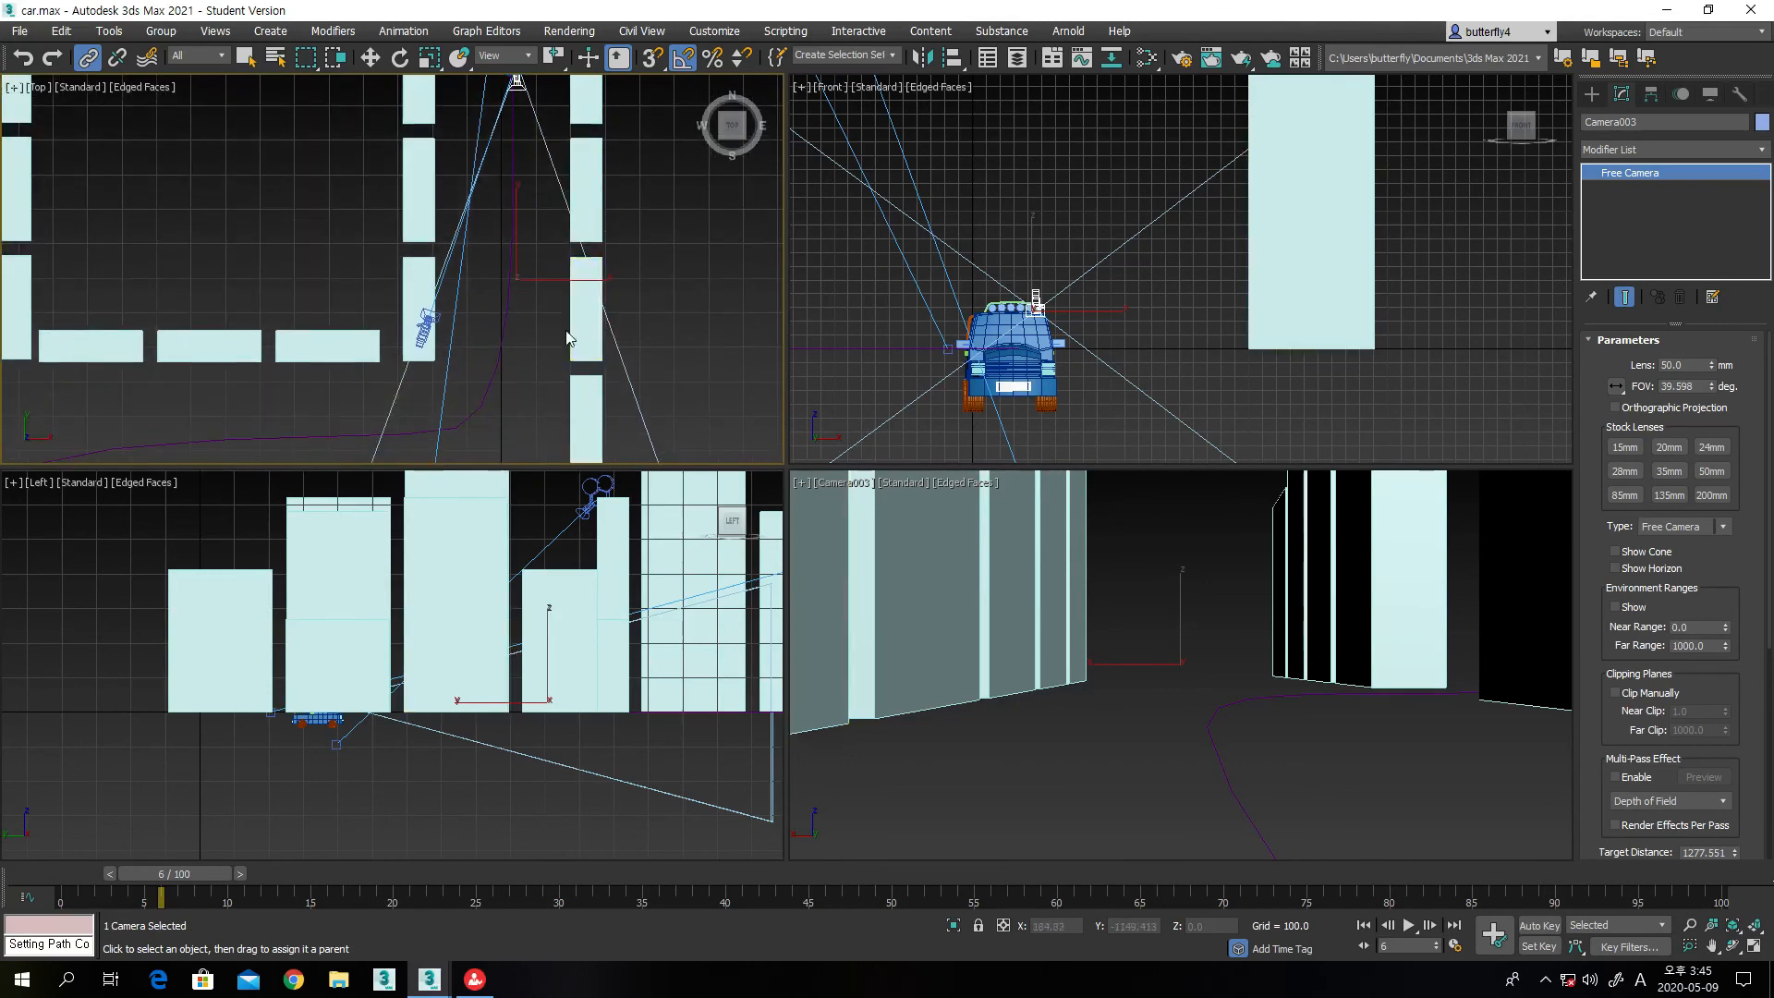
pyautogui.moveTo(571, 383); pyautogui.dragTo(564, 323, button='middle')
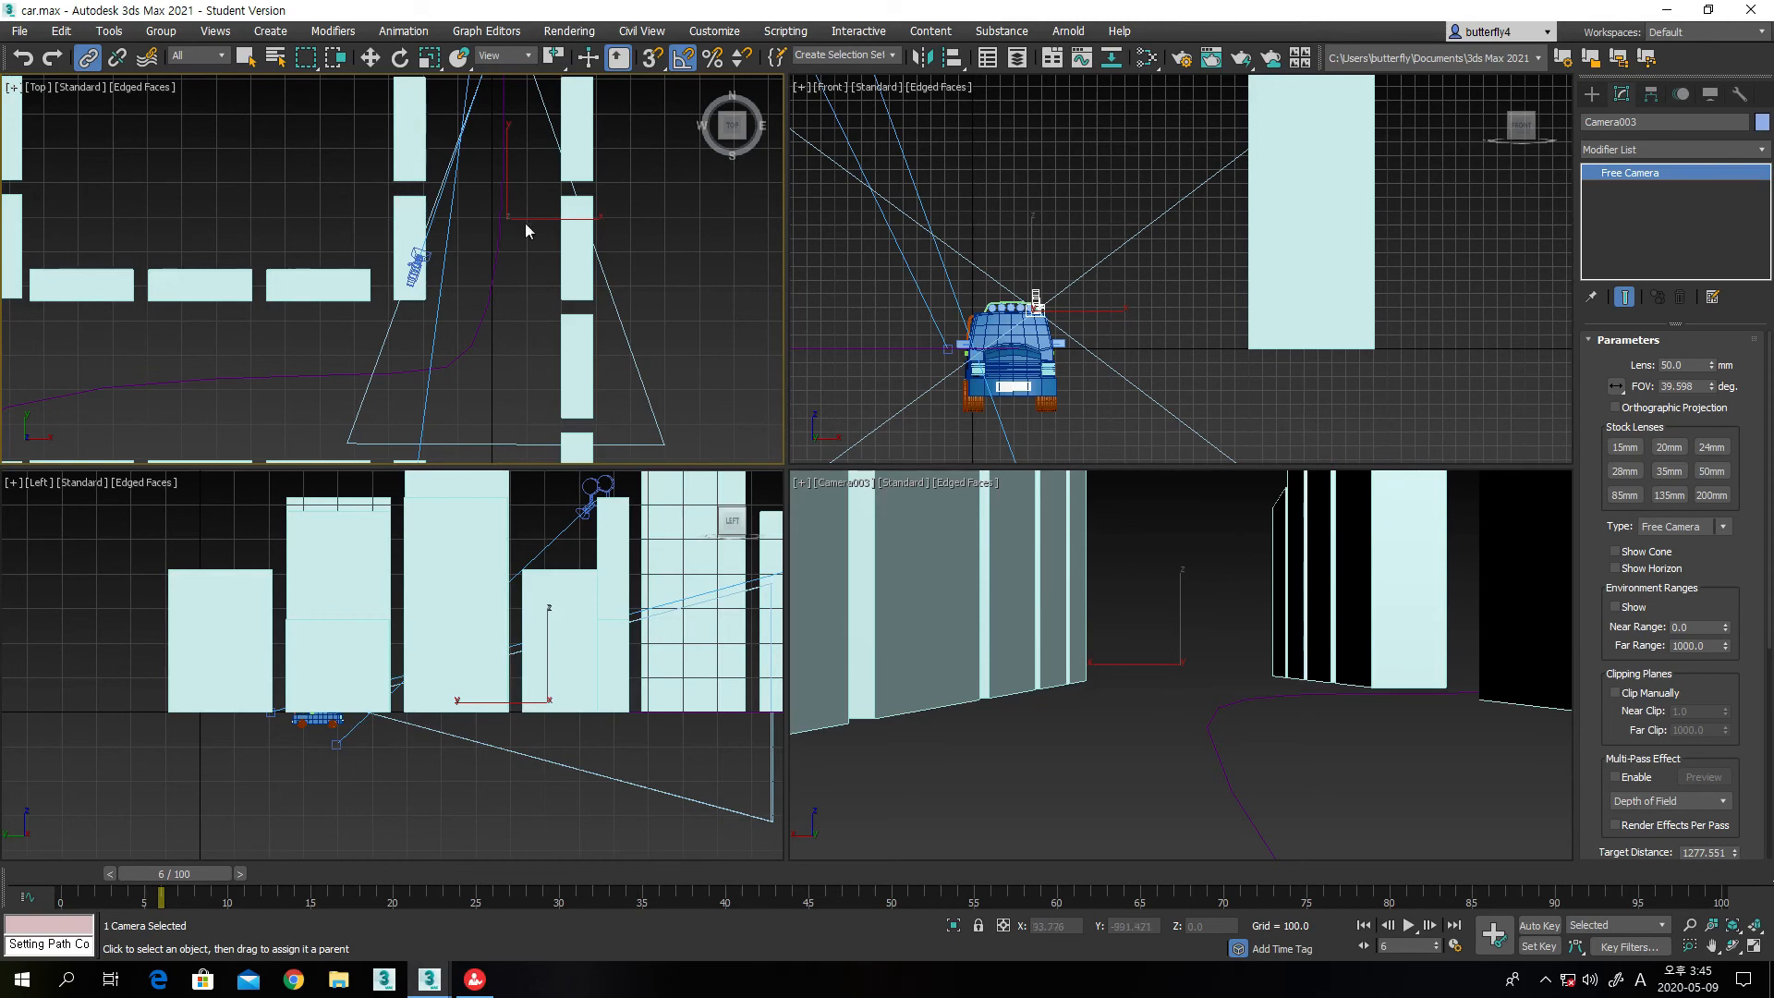
pyautogui.click(416, 264)
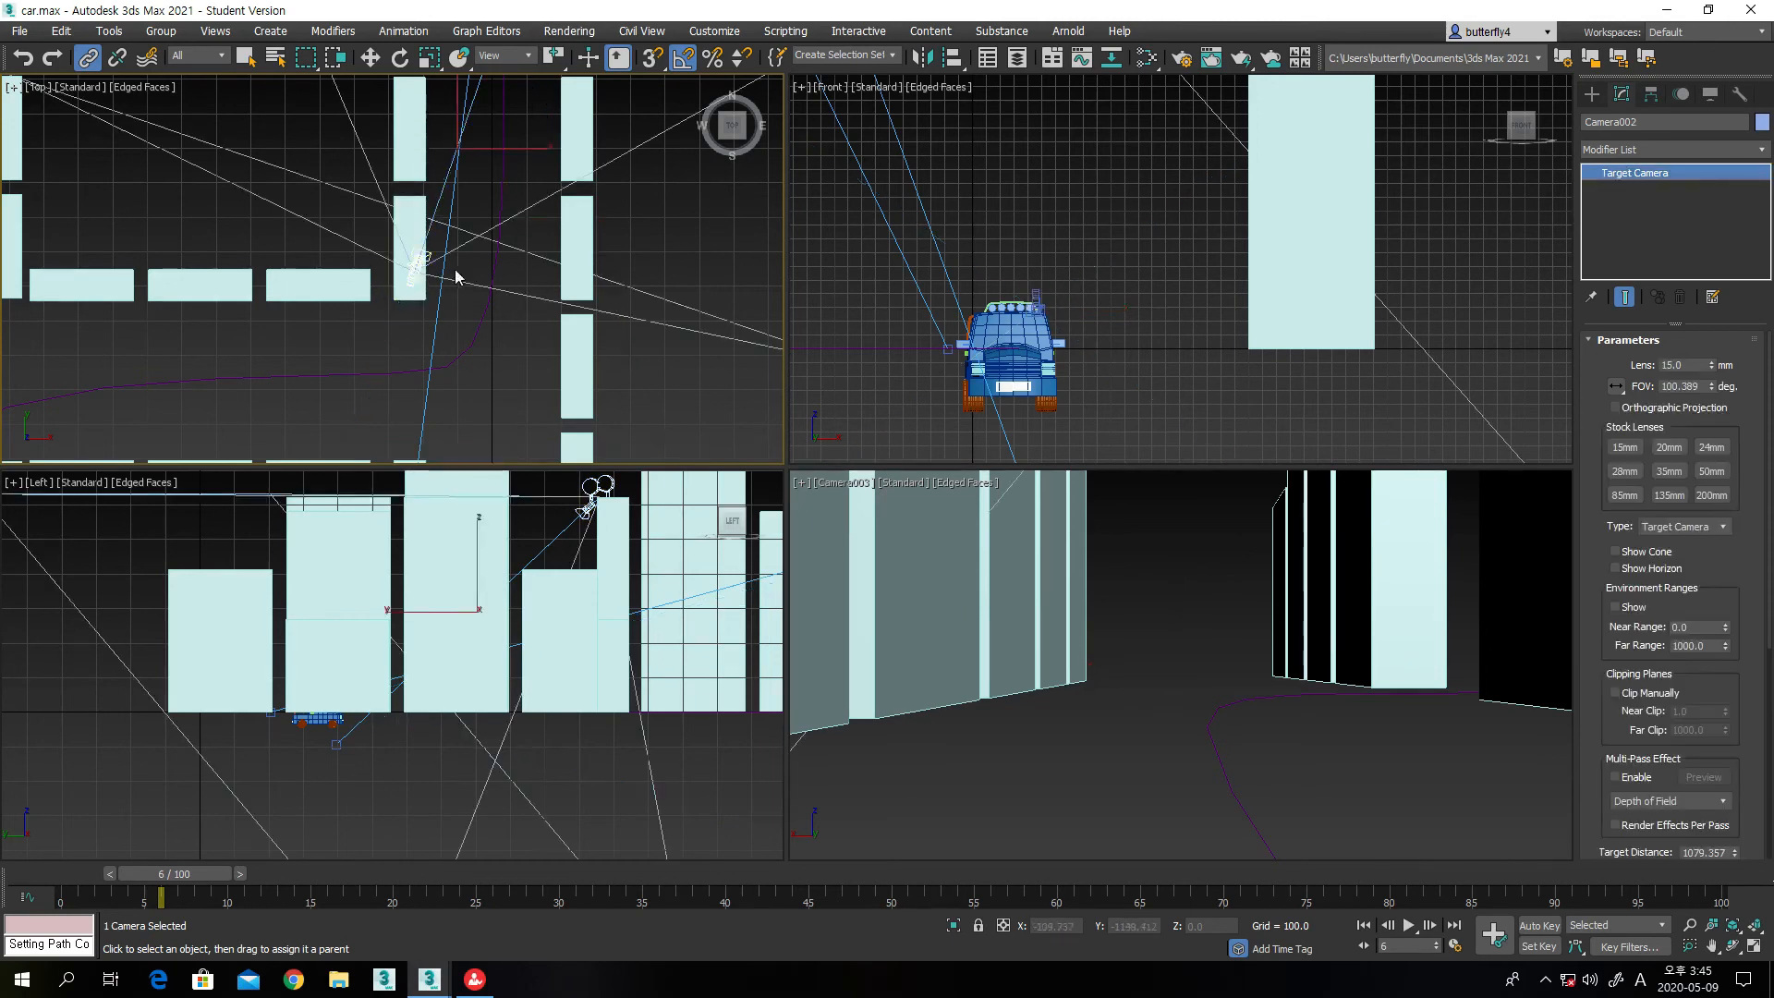
pyautogui.scroll(-3, 758, 428)
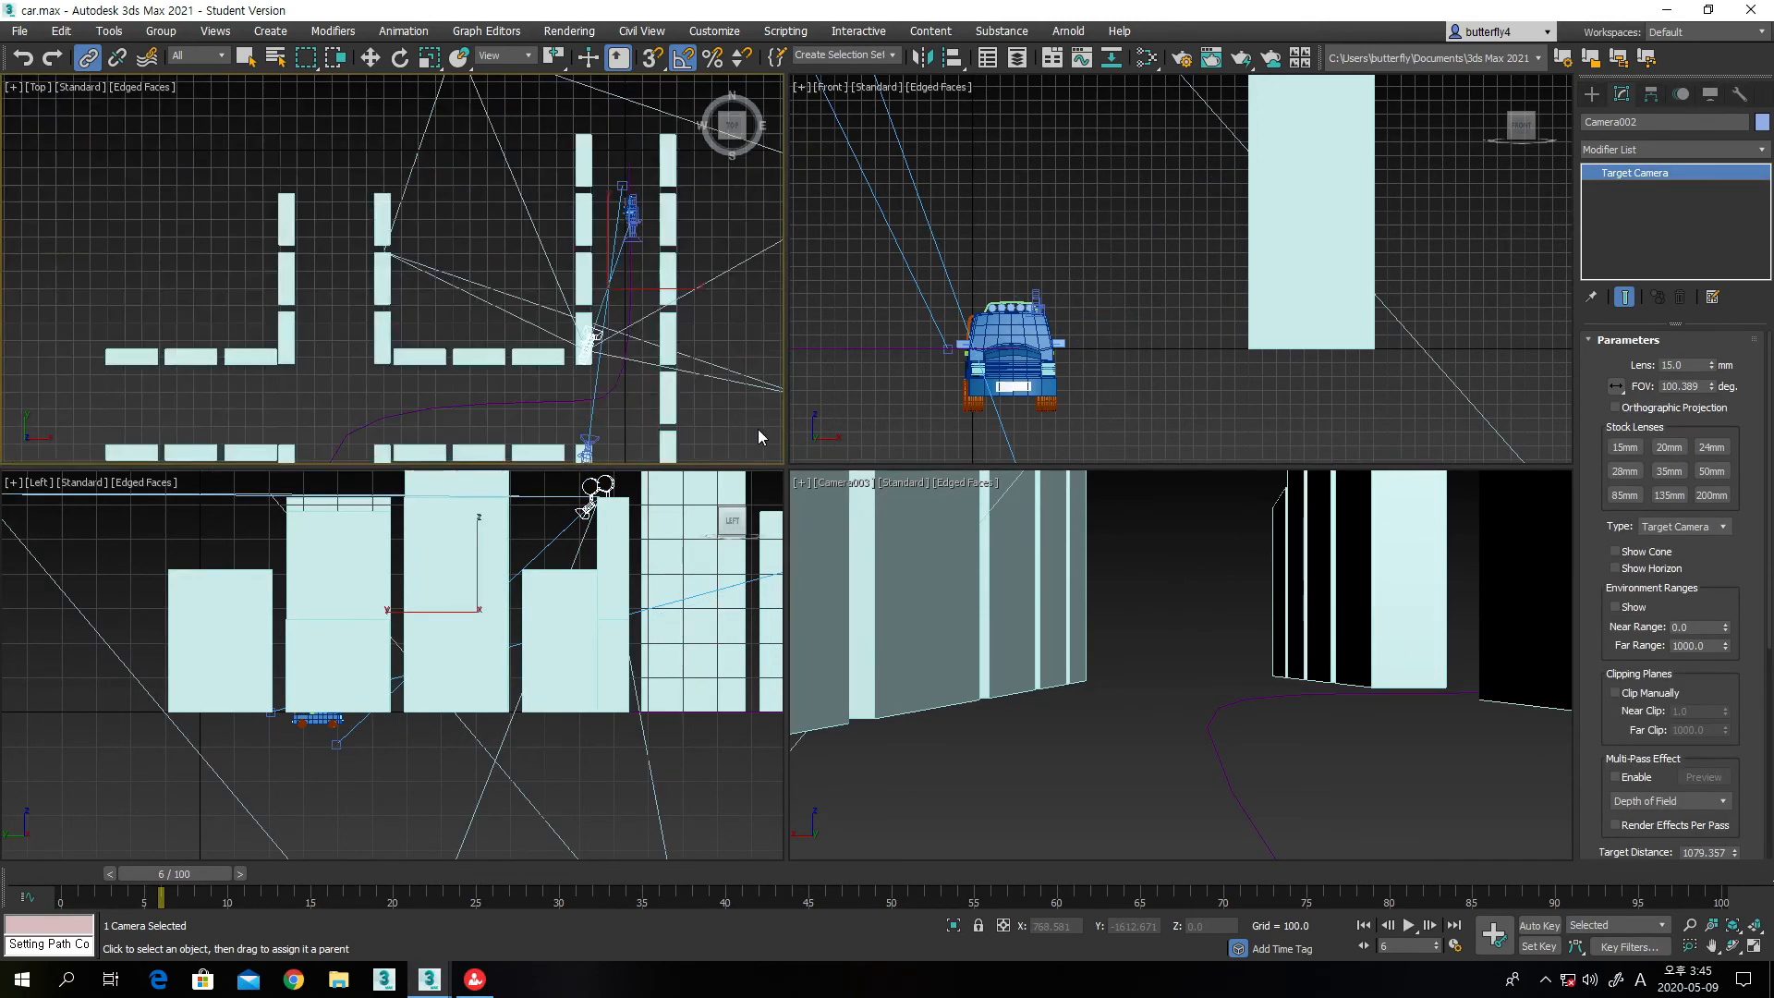
pyautogui.scroll(1, 781, 388)
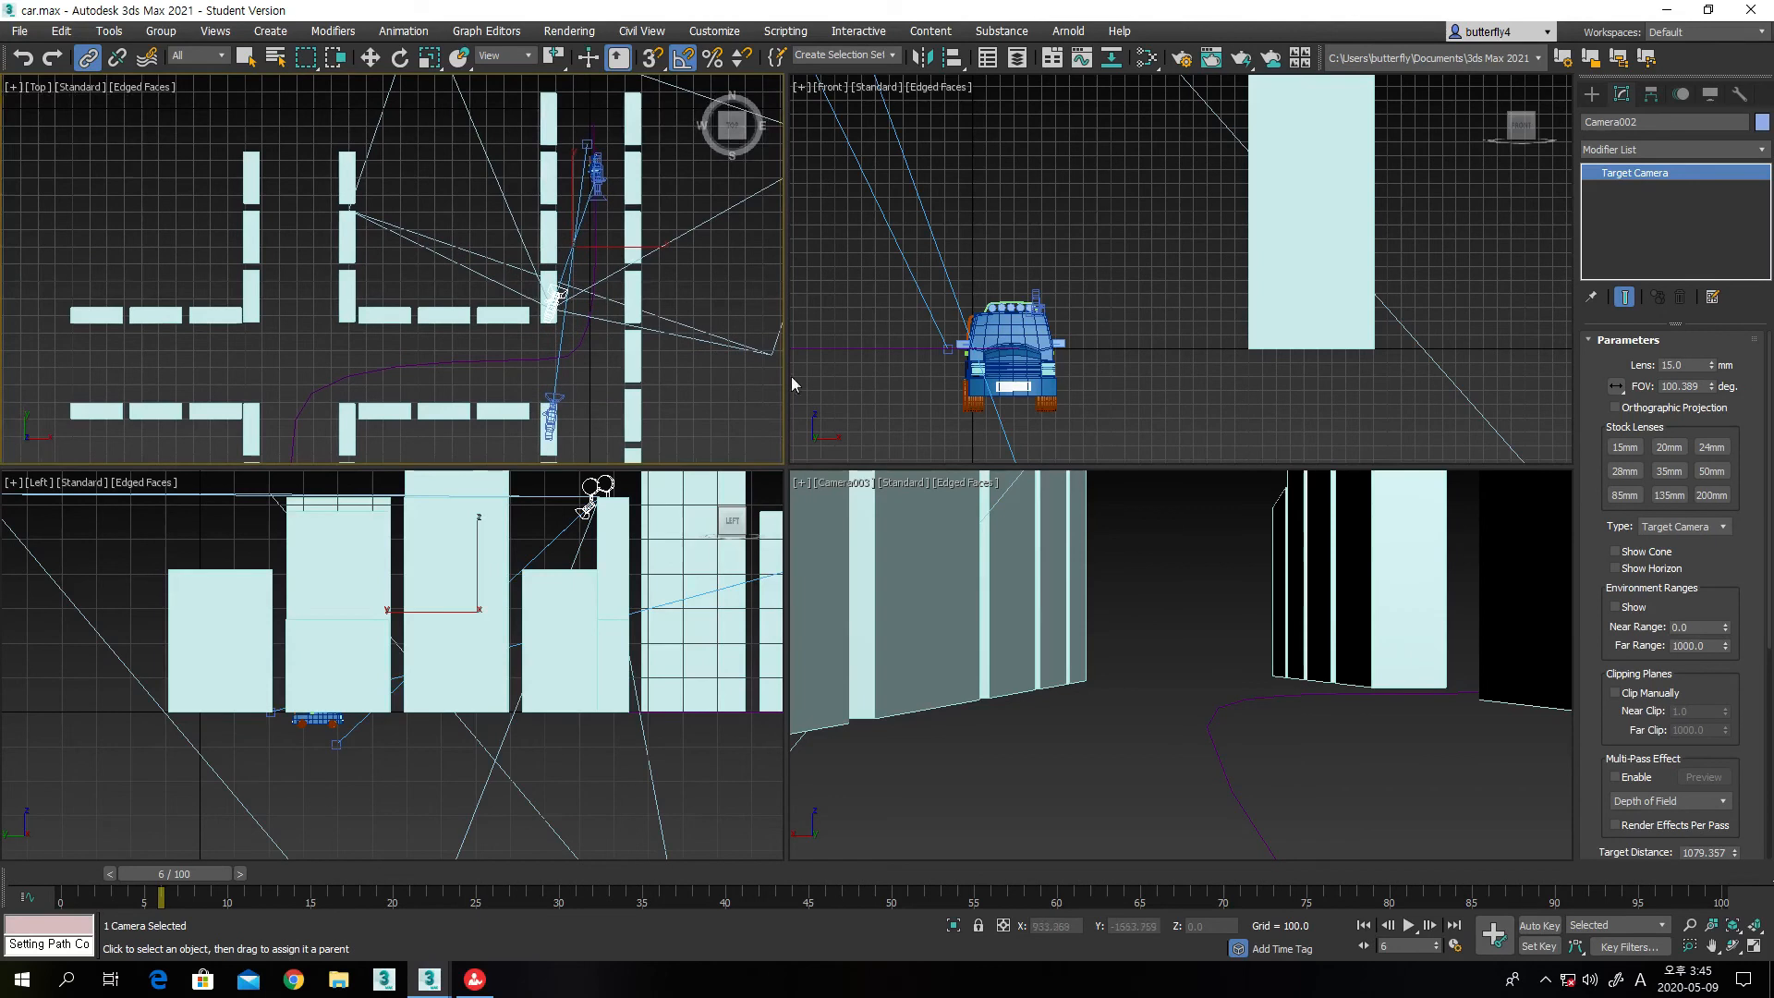
pyautogui.click(1593, 89)
pyautogui.click(1679, 206)
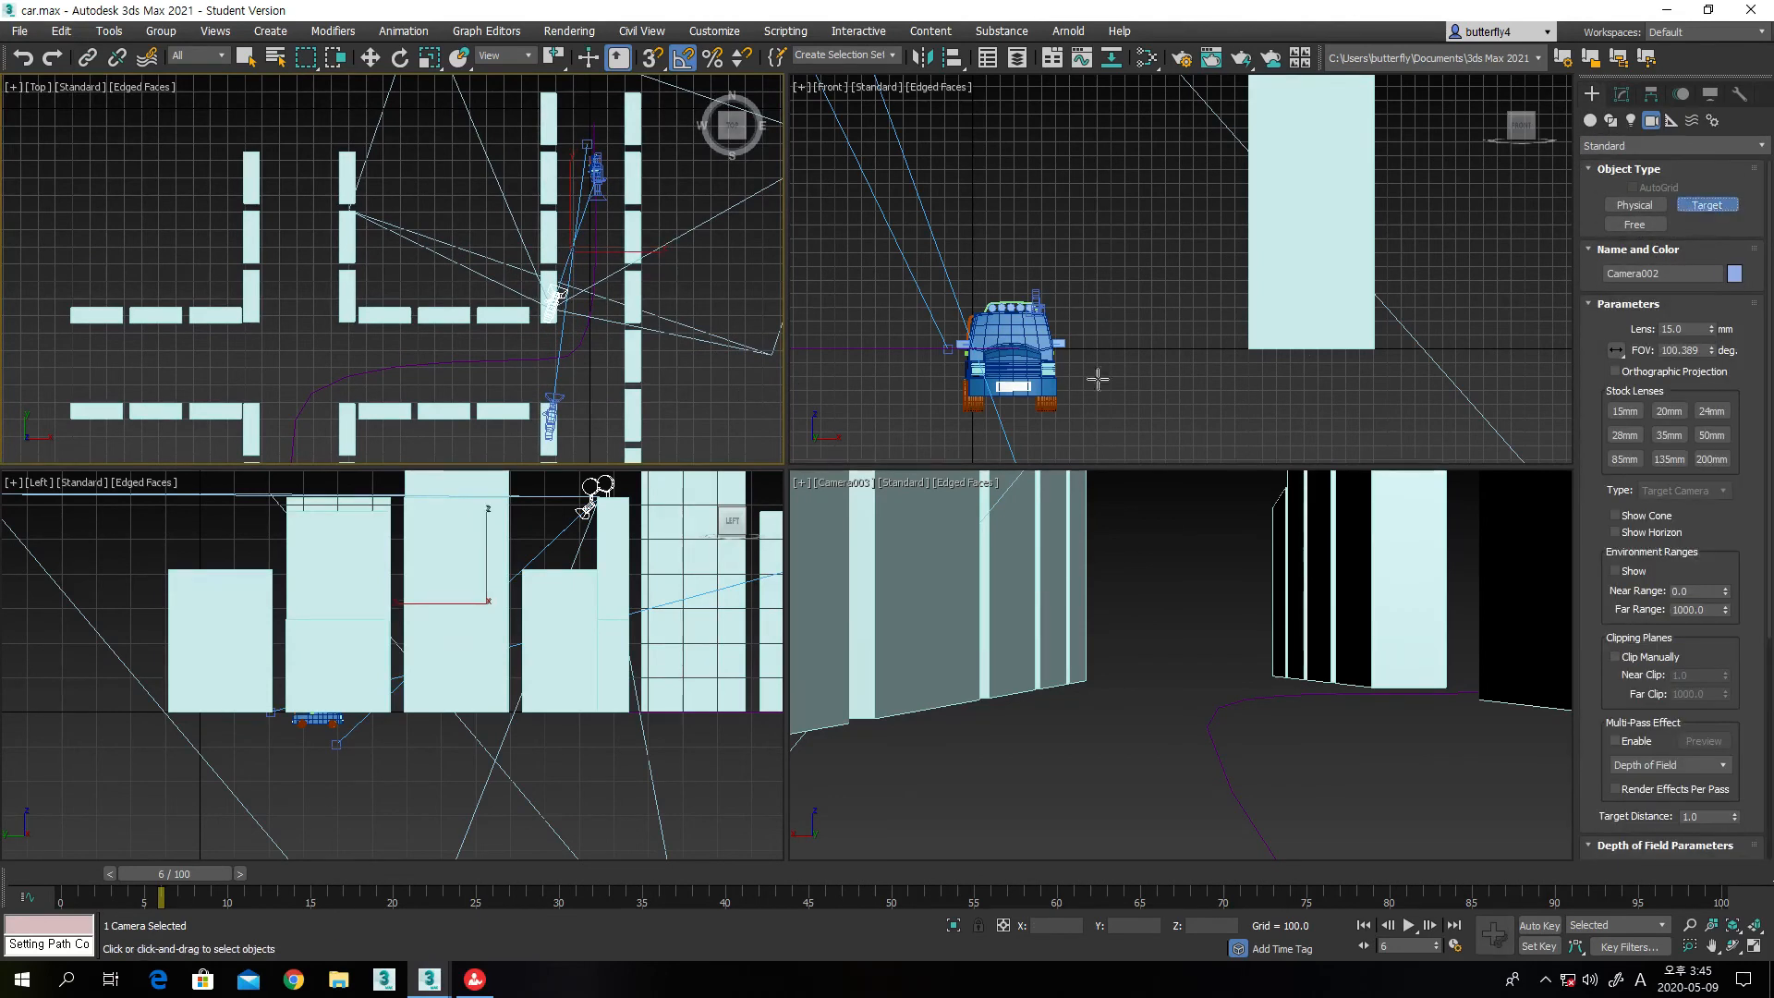
pyautogui.moveTo(613, 394); pyautogui.dragTo(588, 146)
# Set Camera004's lens to 35 mm and raise the camera to about Z 23
pyautogui.click(1669, 410)
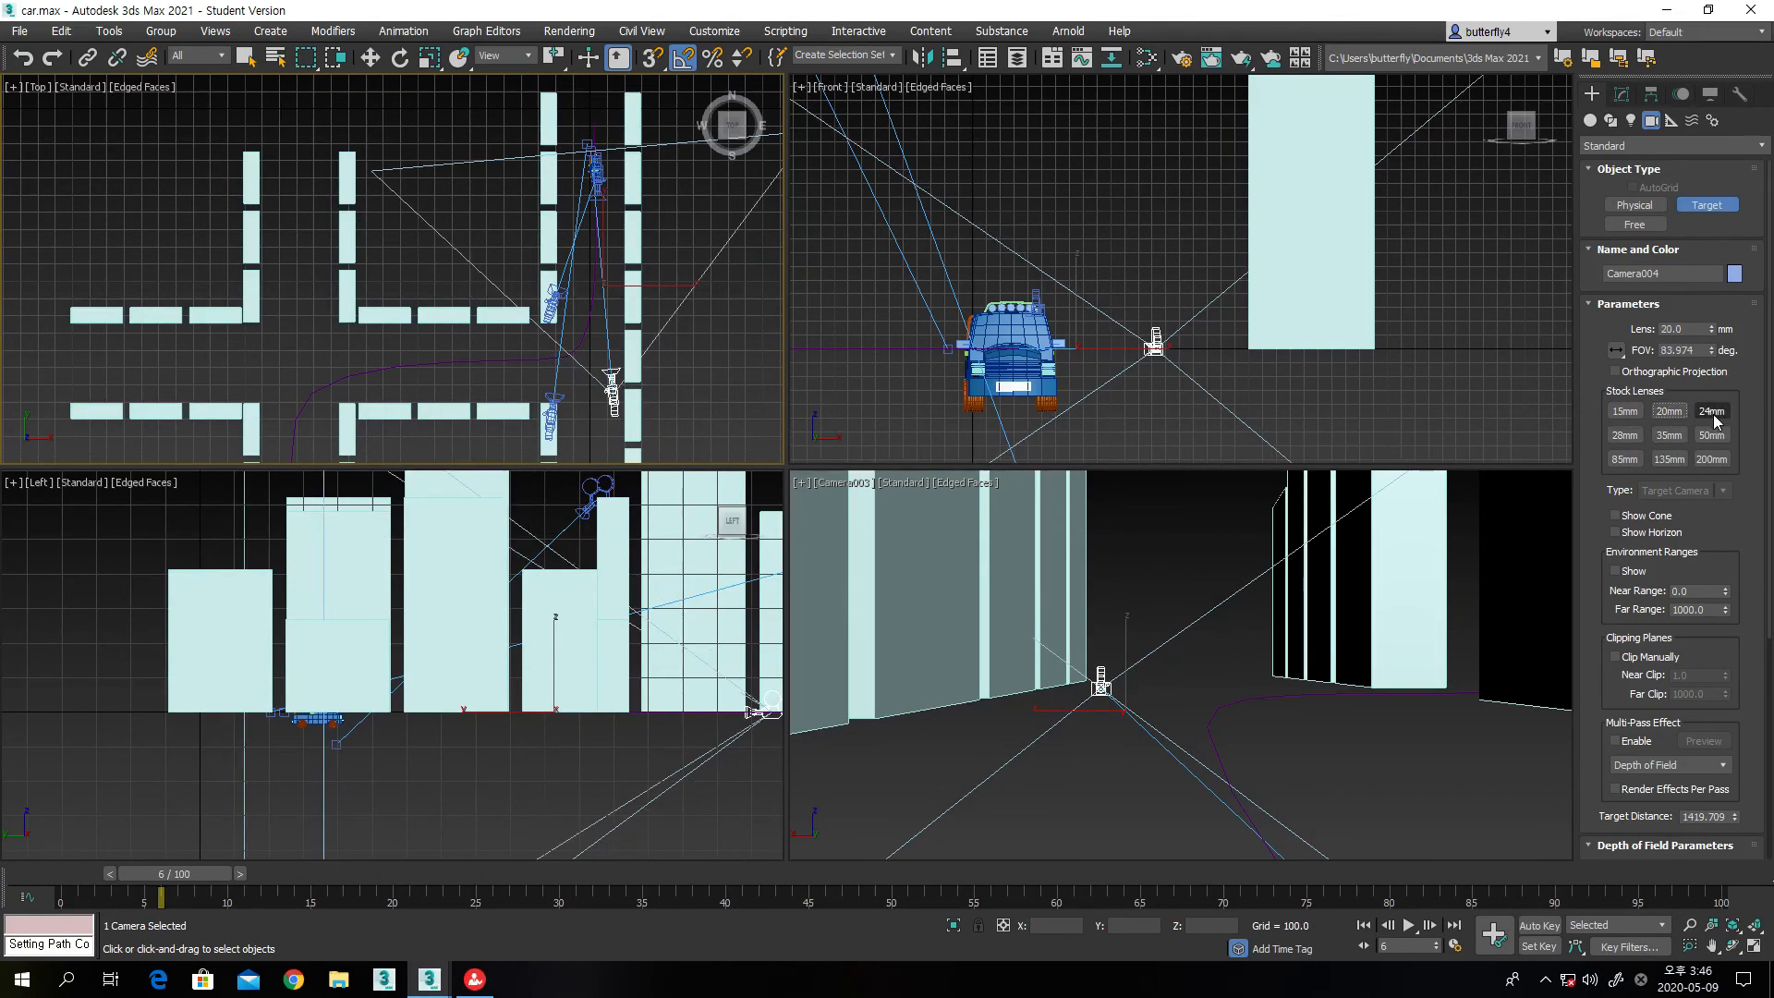
pyautogui.click(1712, 412)
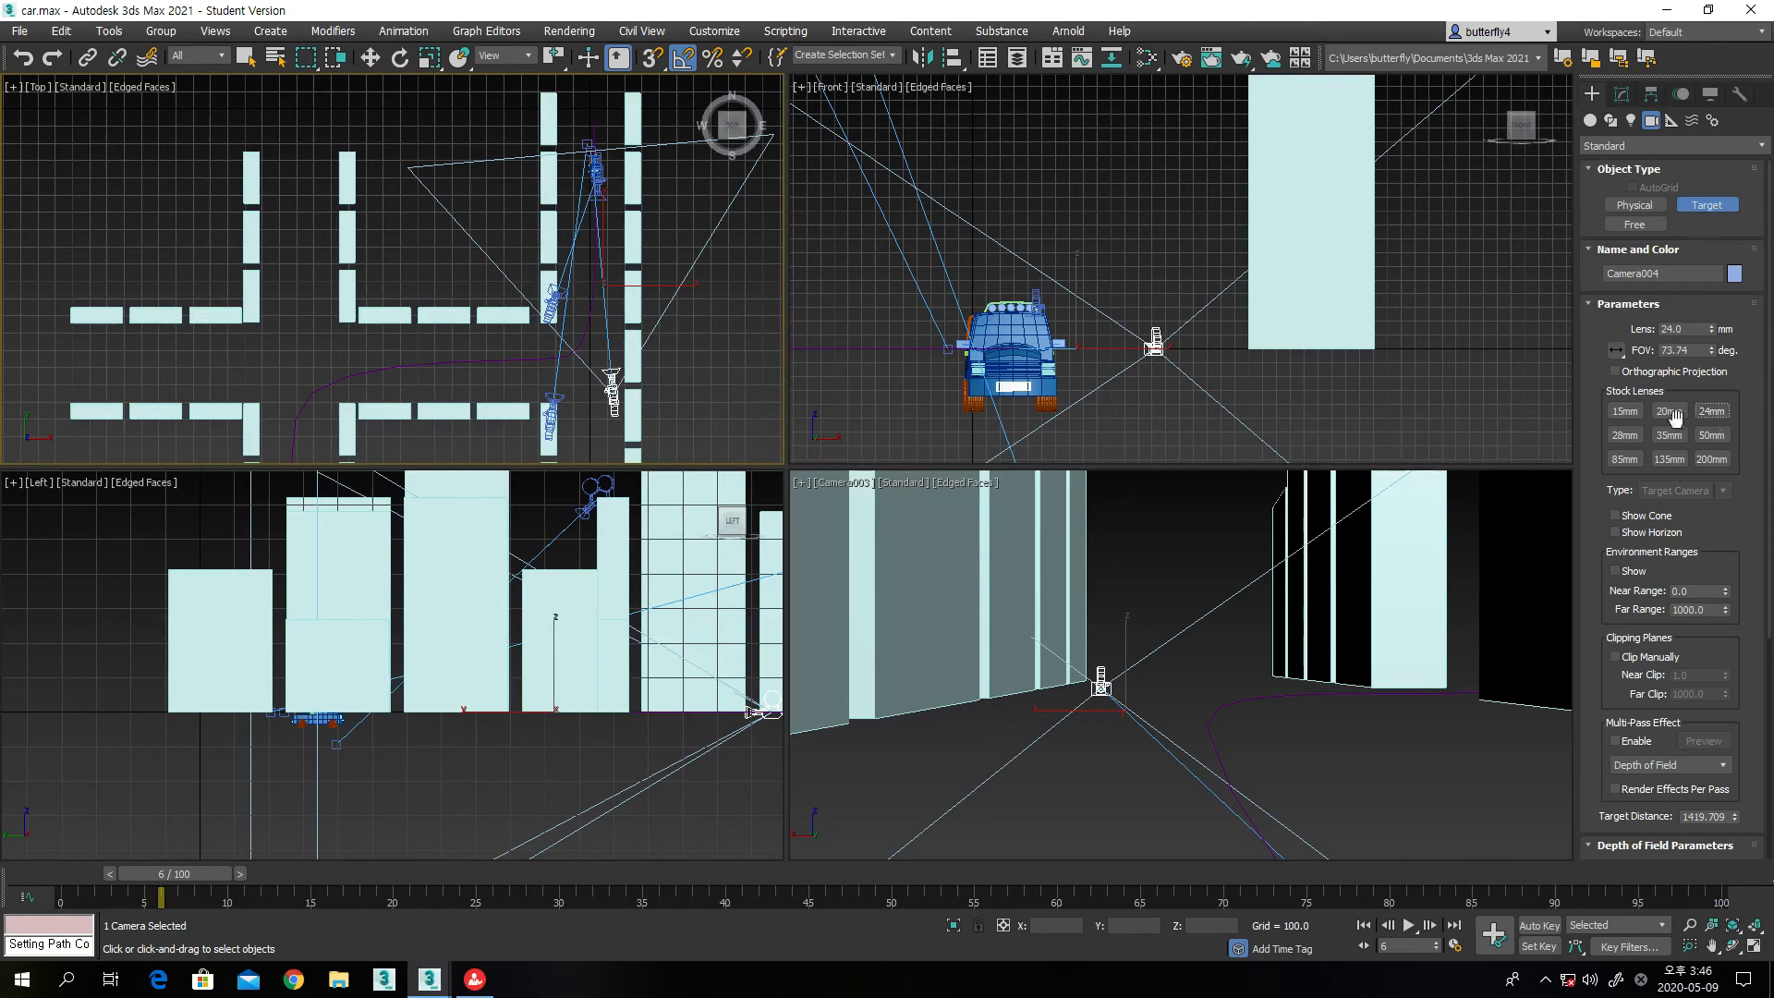
pyautogui.click(1669, 436)
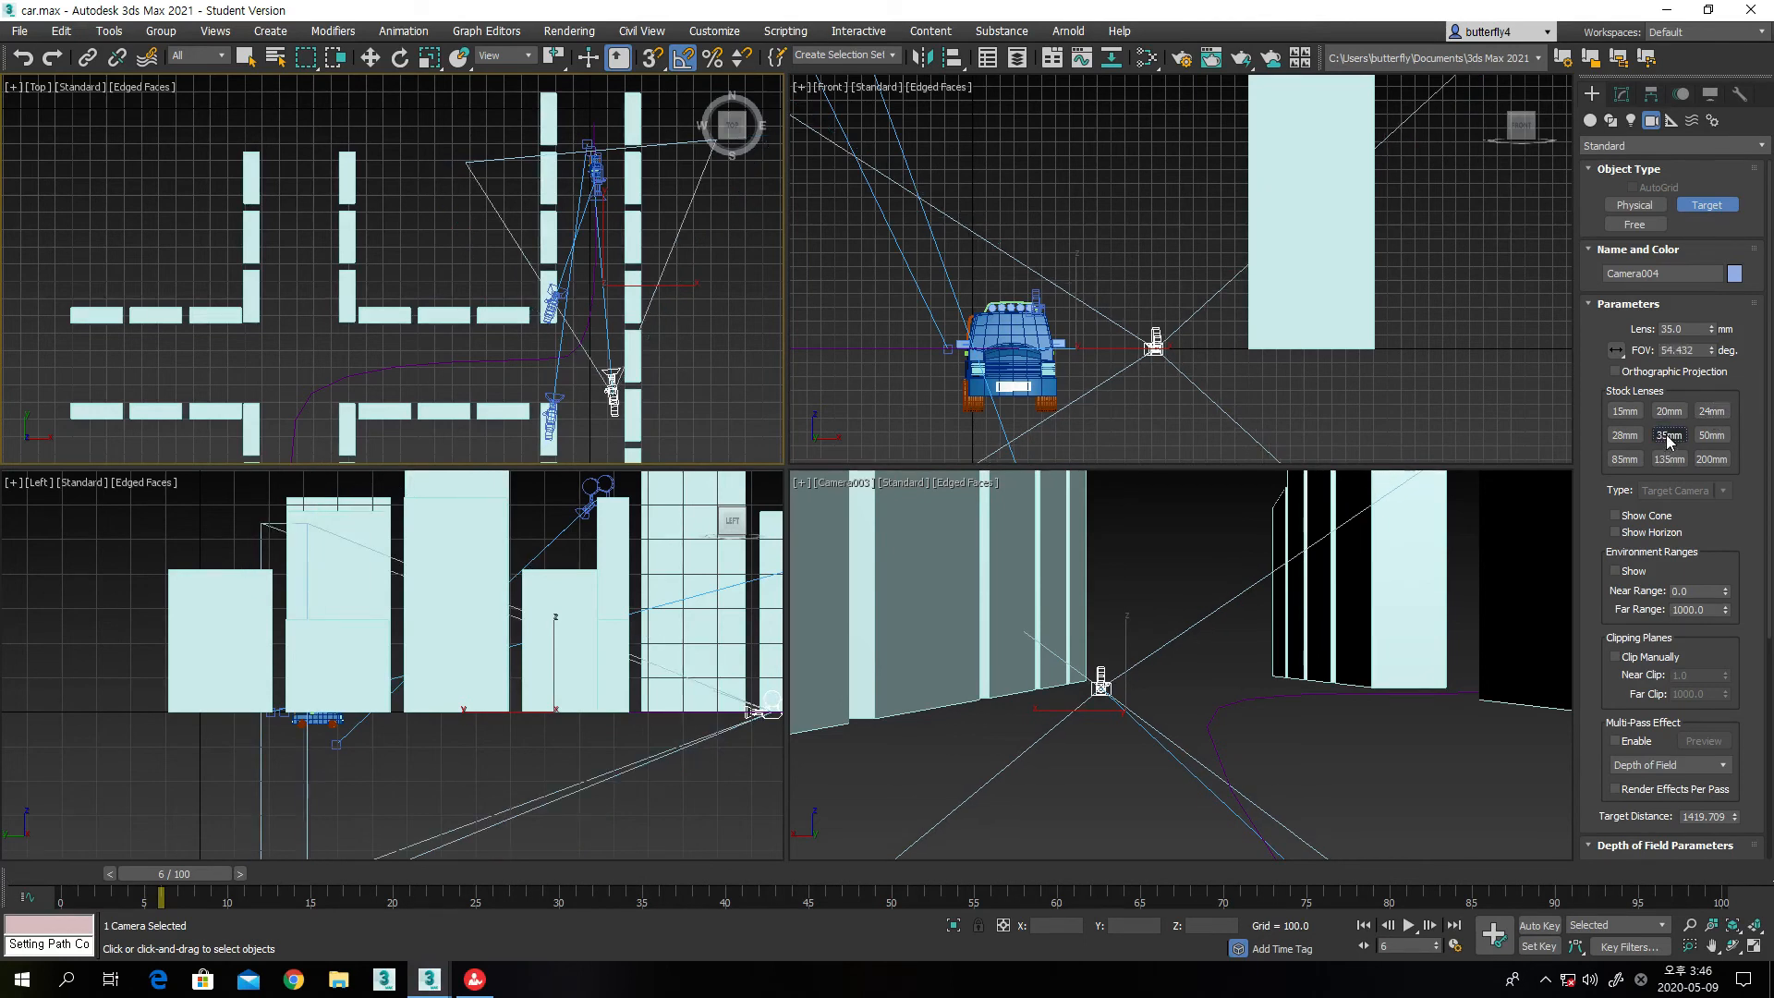
pyautogui.click(1712, 437)
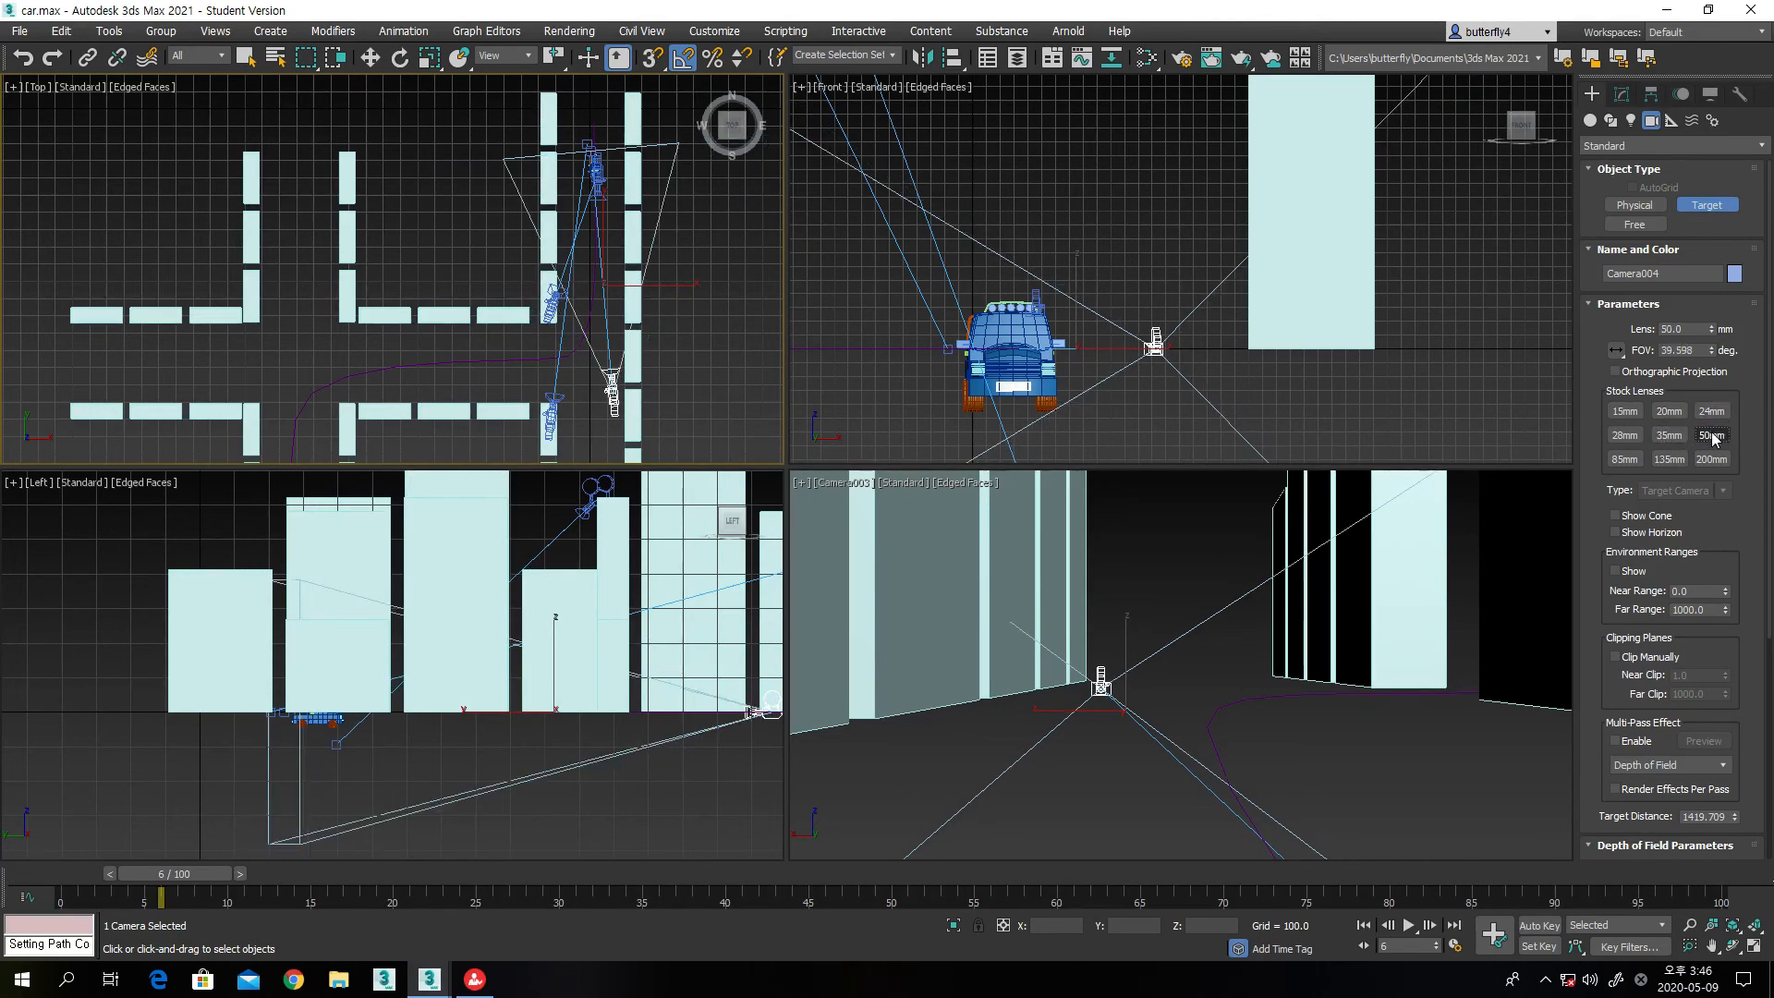
pyautogui.click(1678, 436)
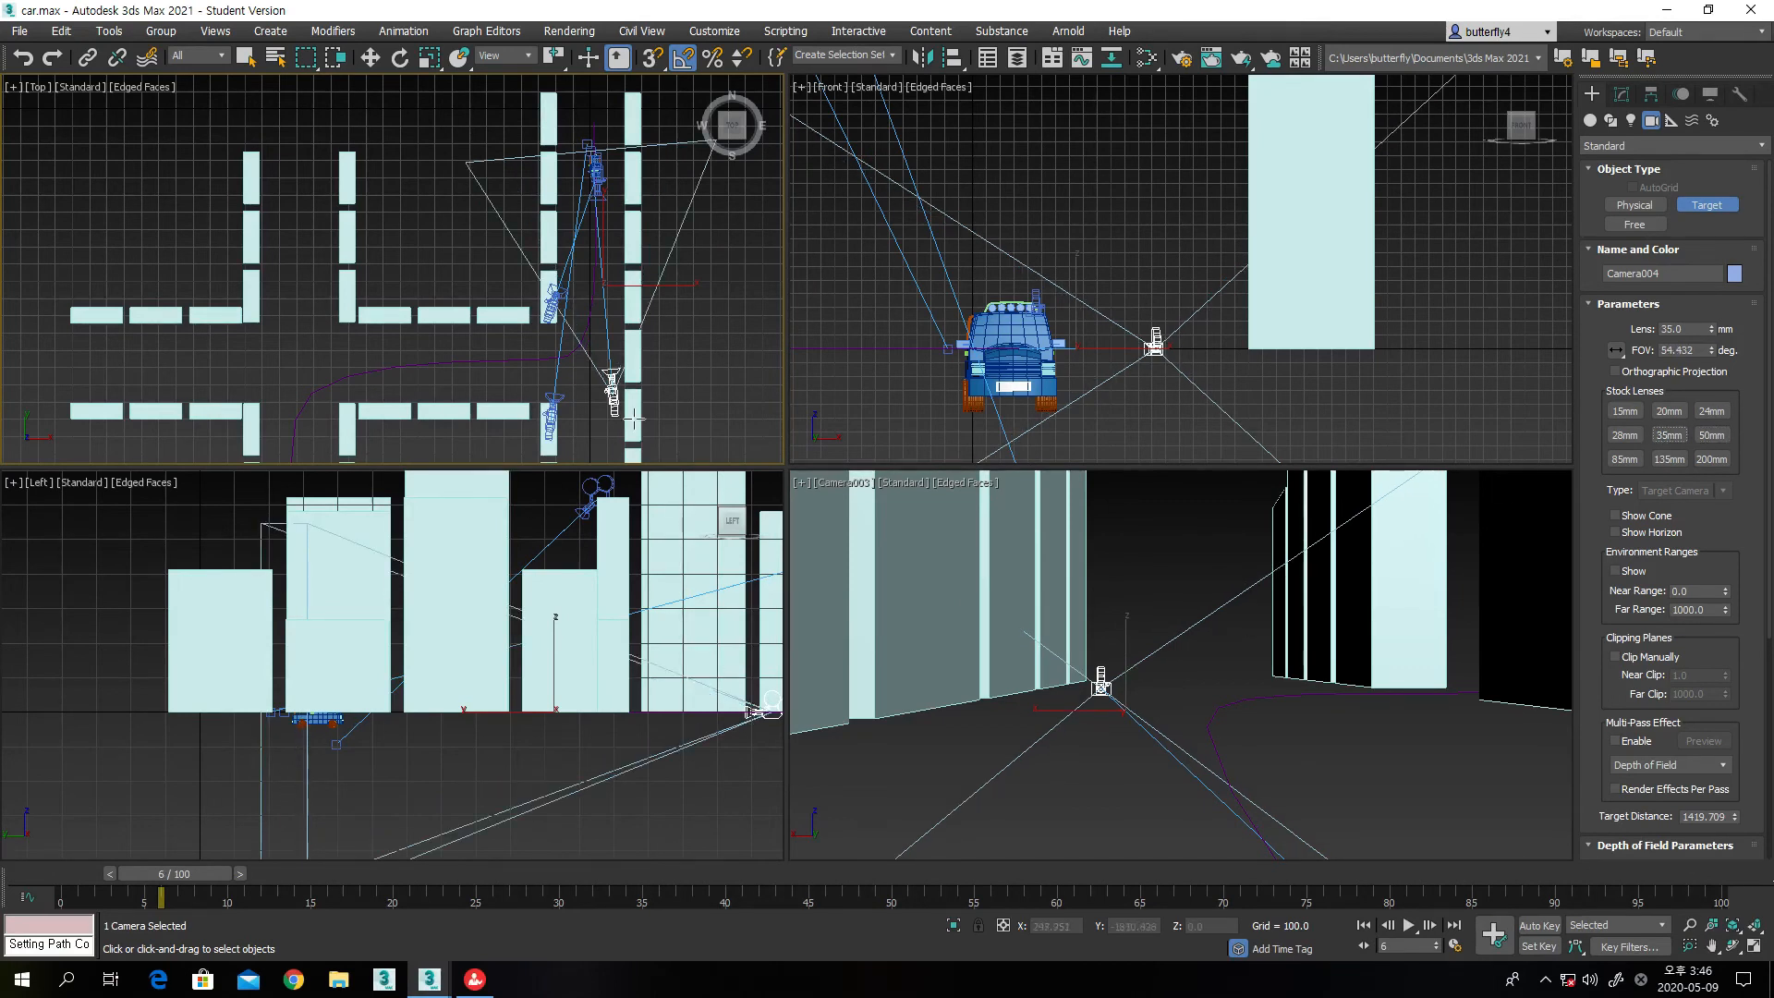
pyautogui.click(370, 57)
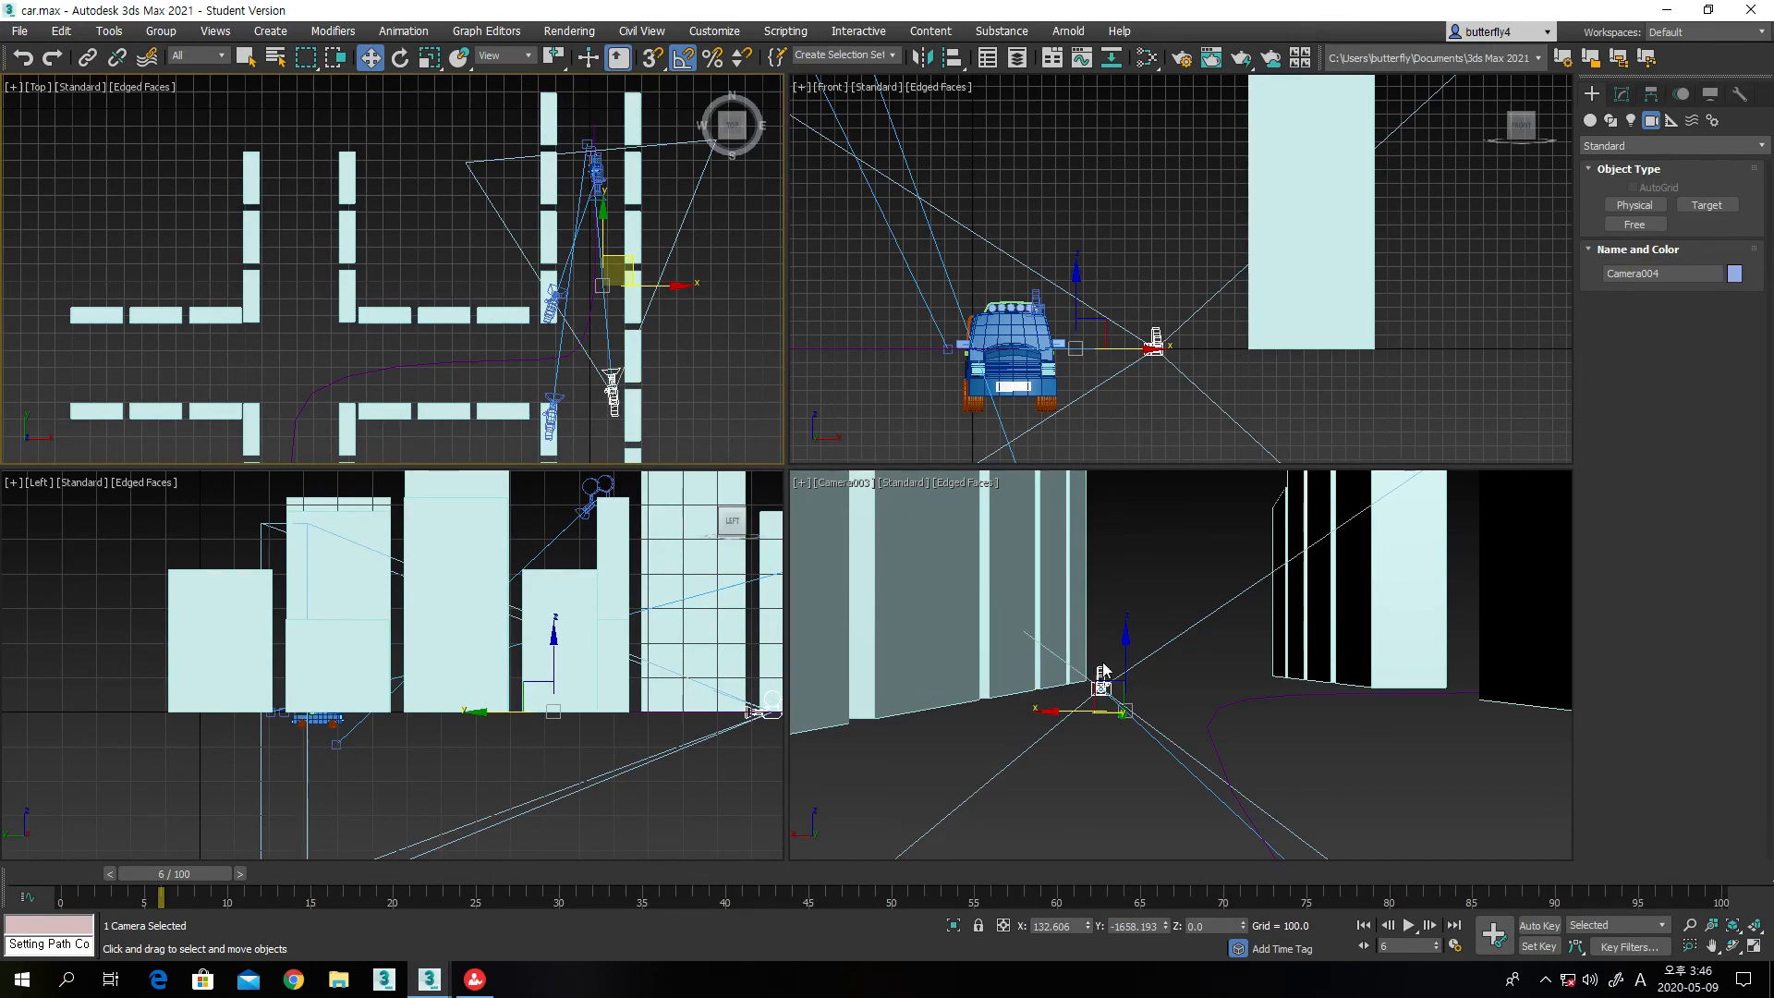
pyautogui.moveTo(1127, 654); pyautogui.dragTo(1131, 603)
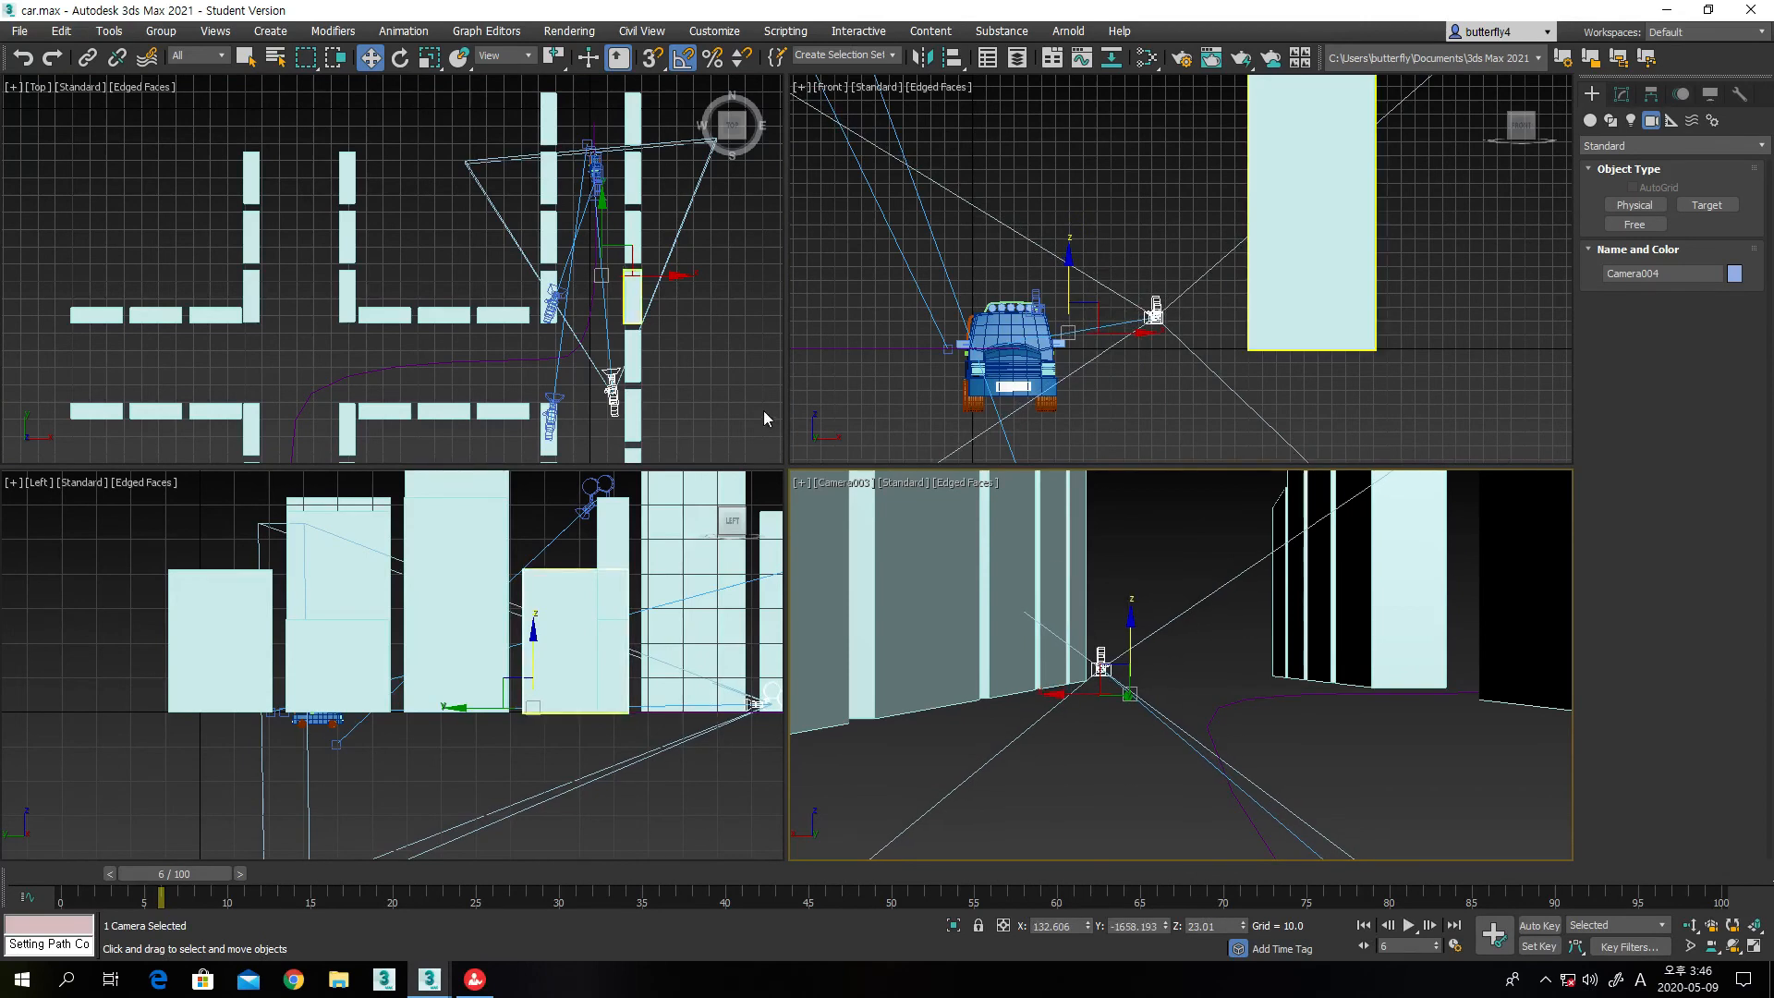
# Move Camera004's target just ahead of the truck's front, about X 27, Y -197, and link it to the truck body
pyautogui.scroll(4, 766, 396)
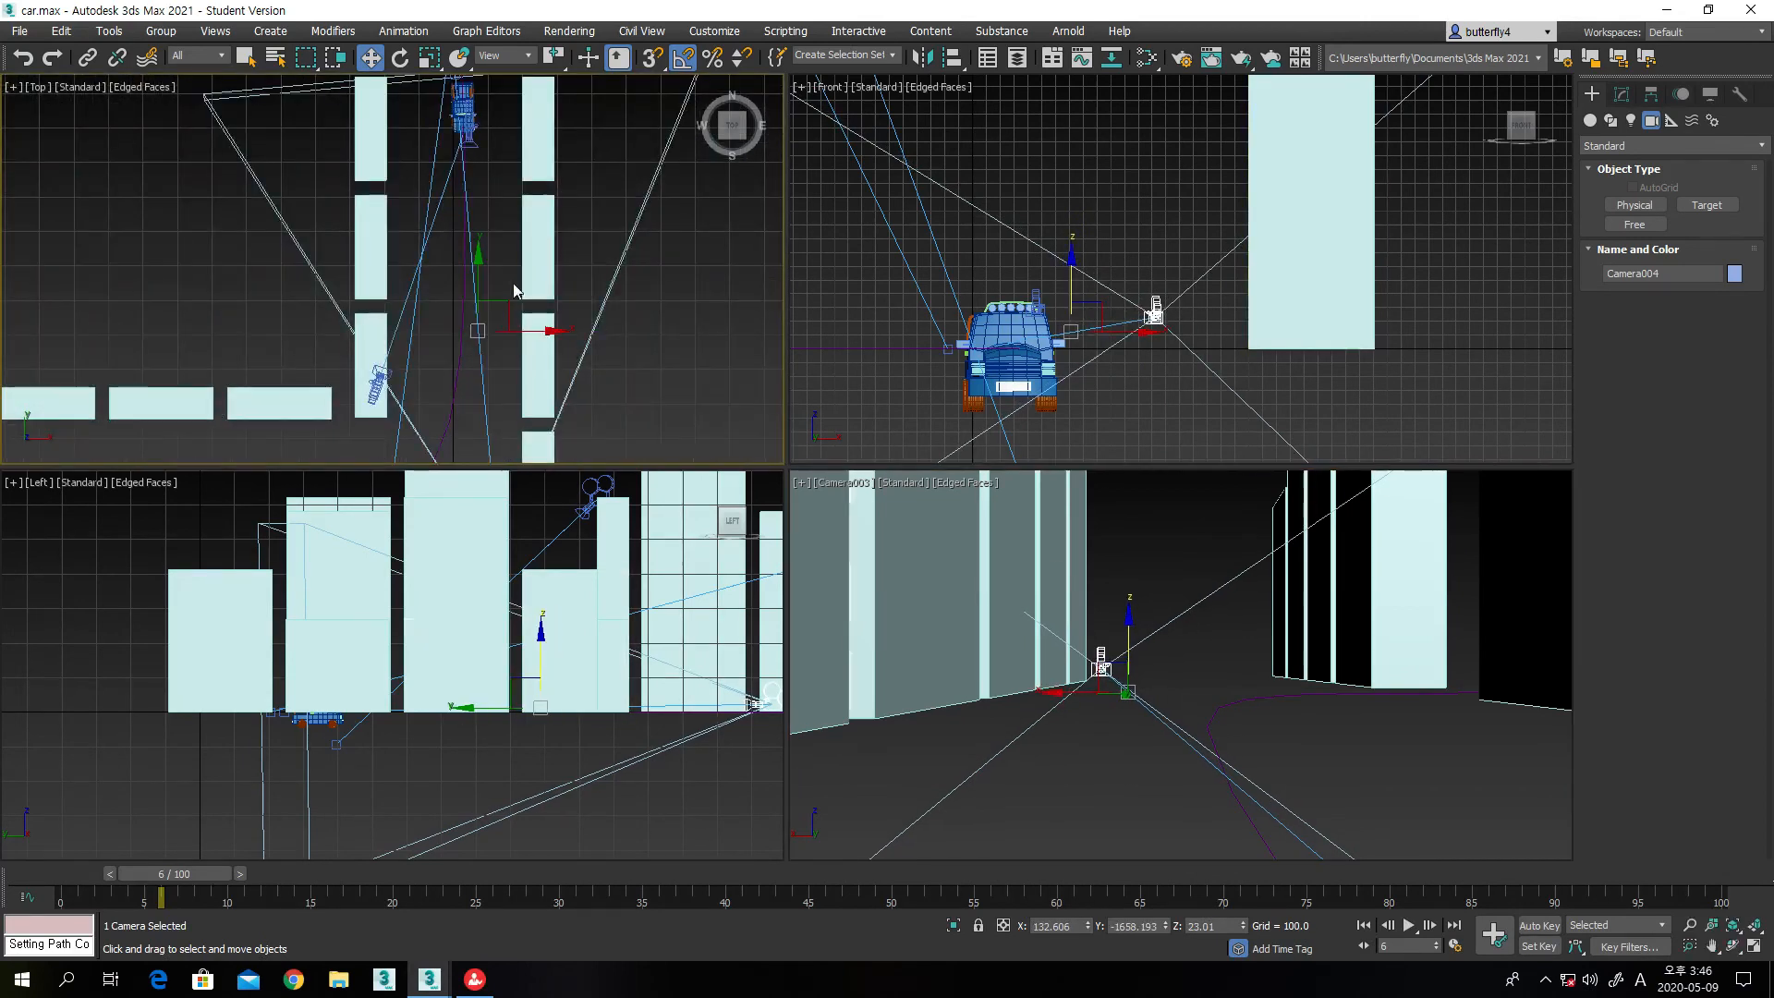
pyautogui.scroll(5, 480, 221)
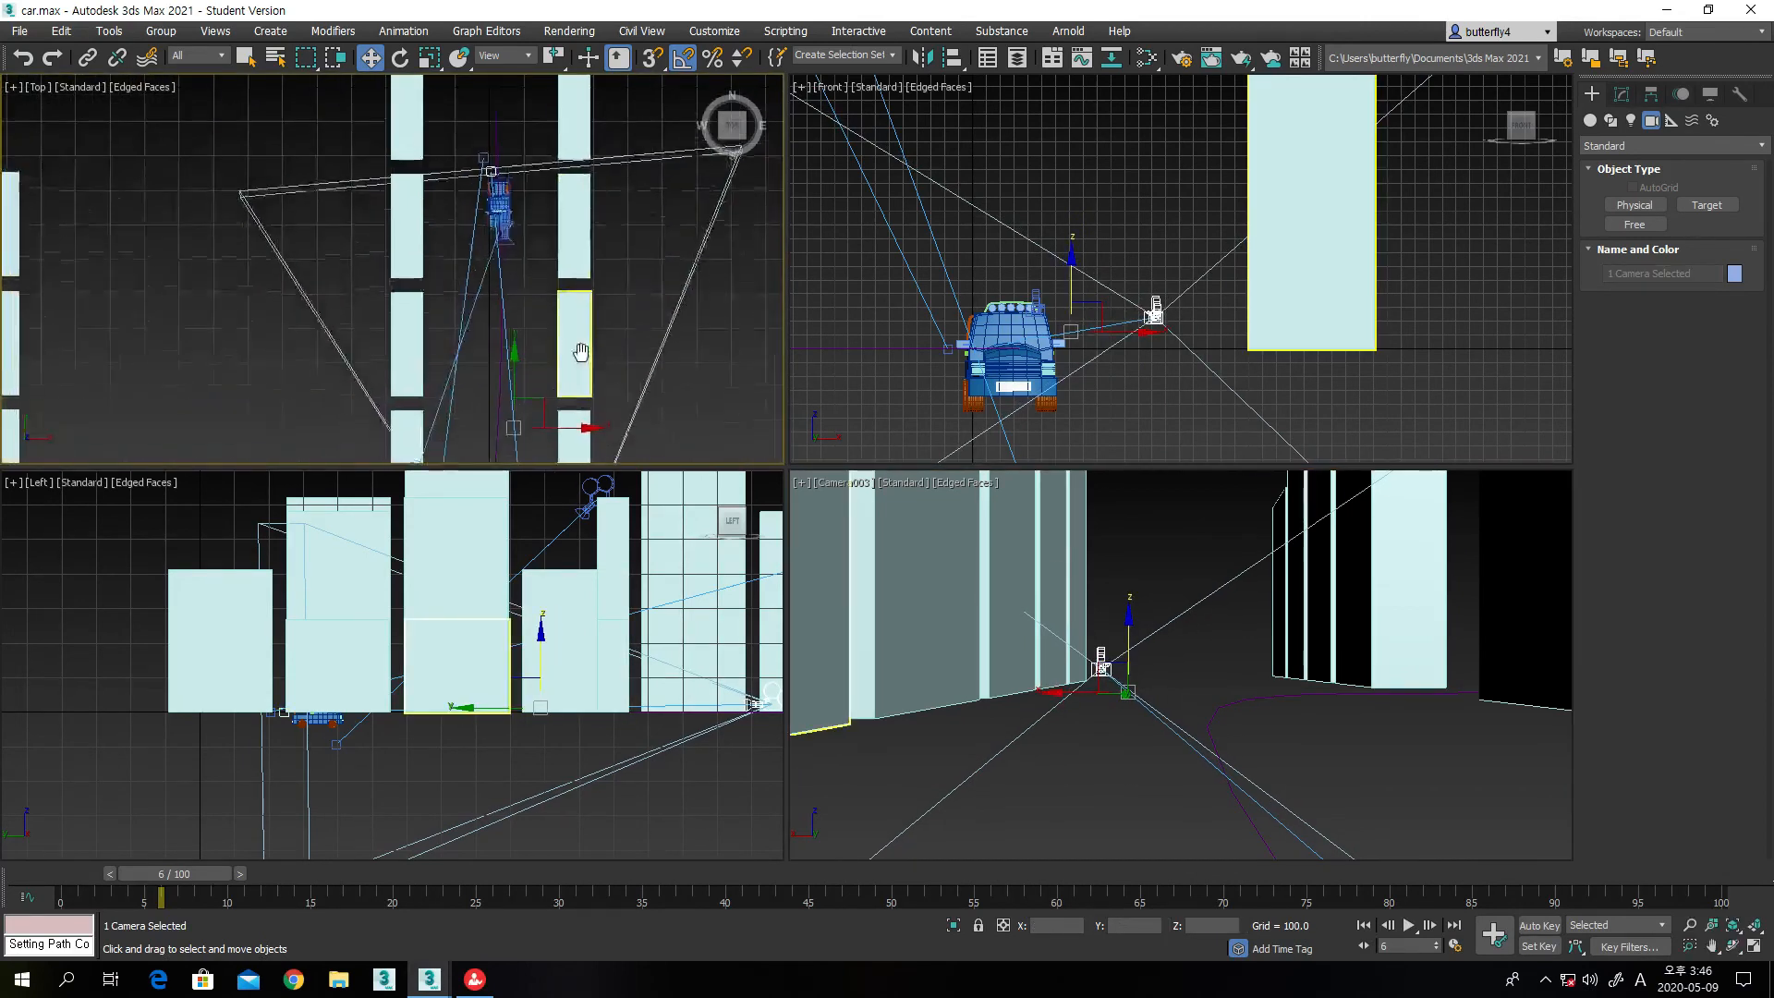
pyautogui.moveTo(495, 218); pyautogui.dragTo(573, 388, button='middle')
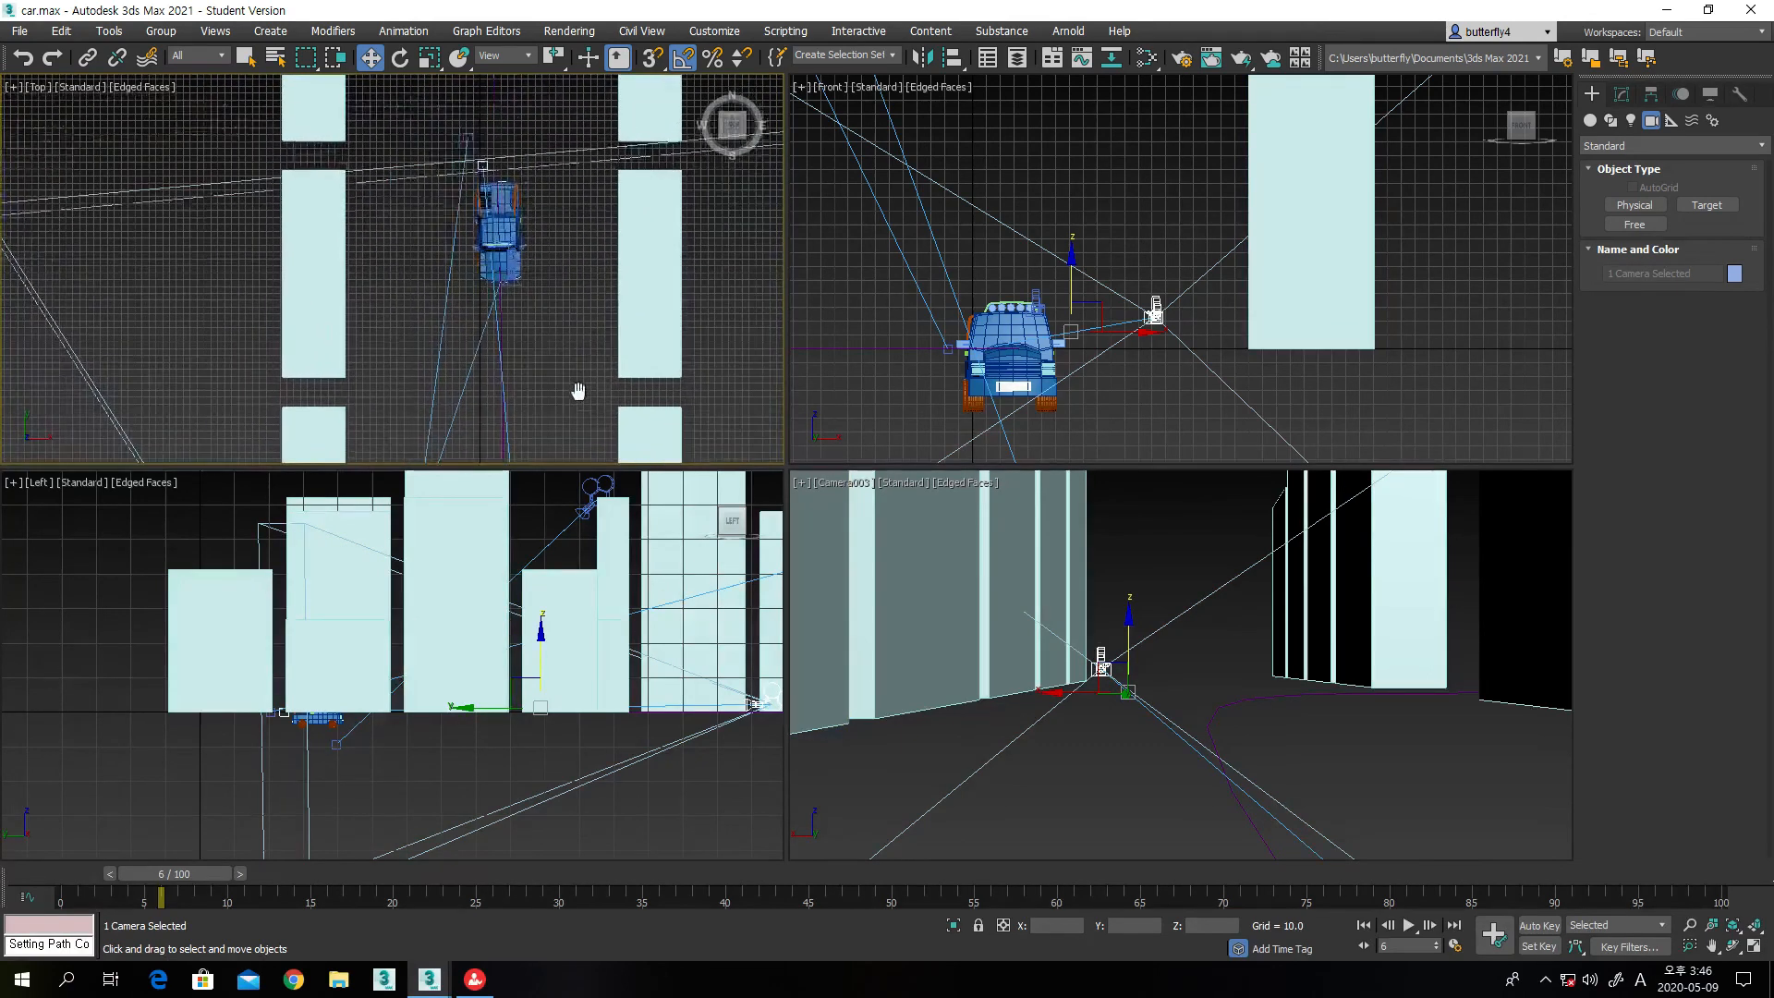
pyautogui.click(484, 164)
pyautogui.moveTo(496, 155); pyautogui.dragTo(529, 281)
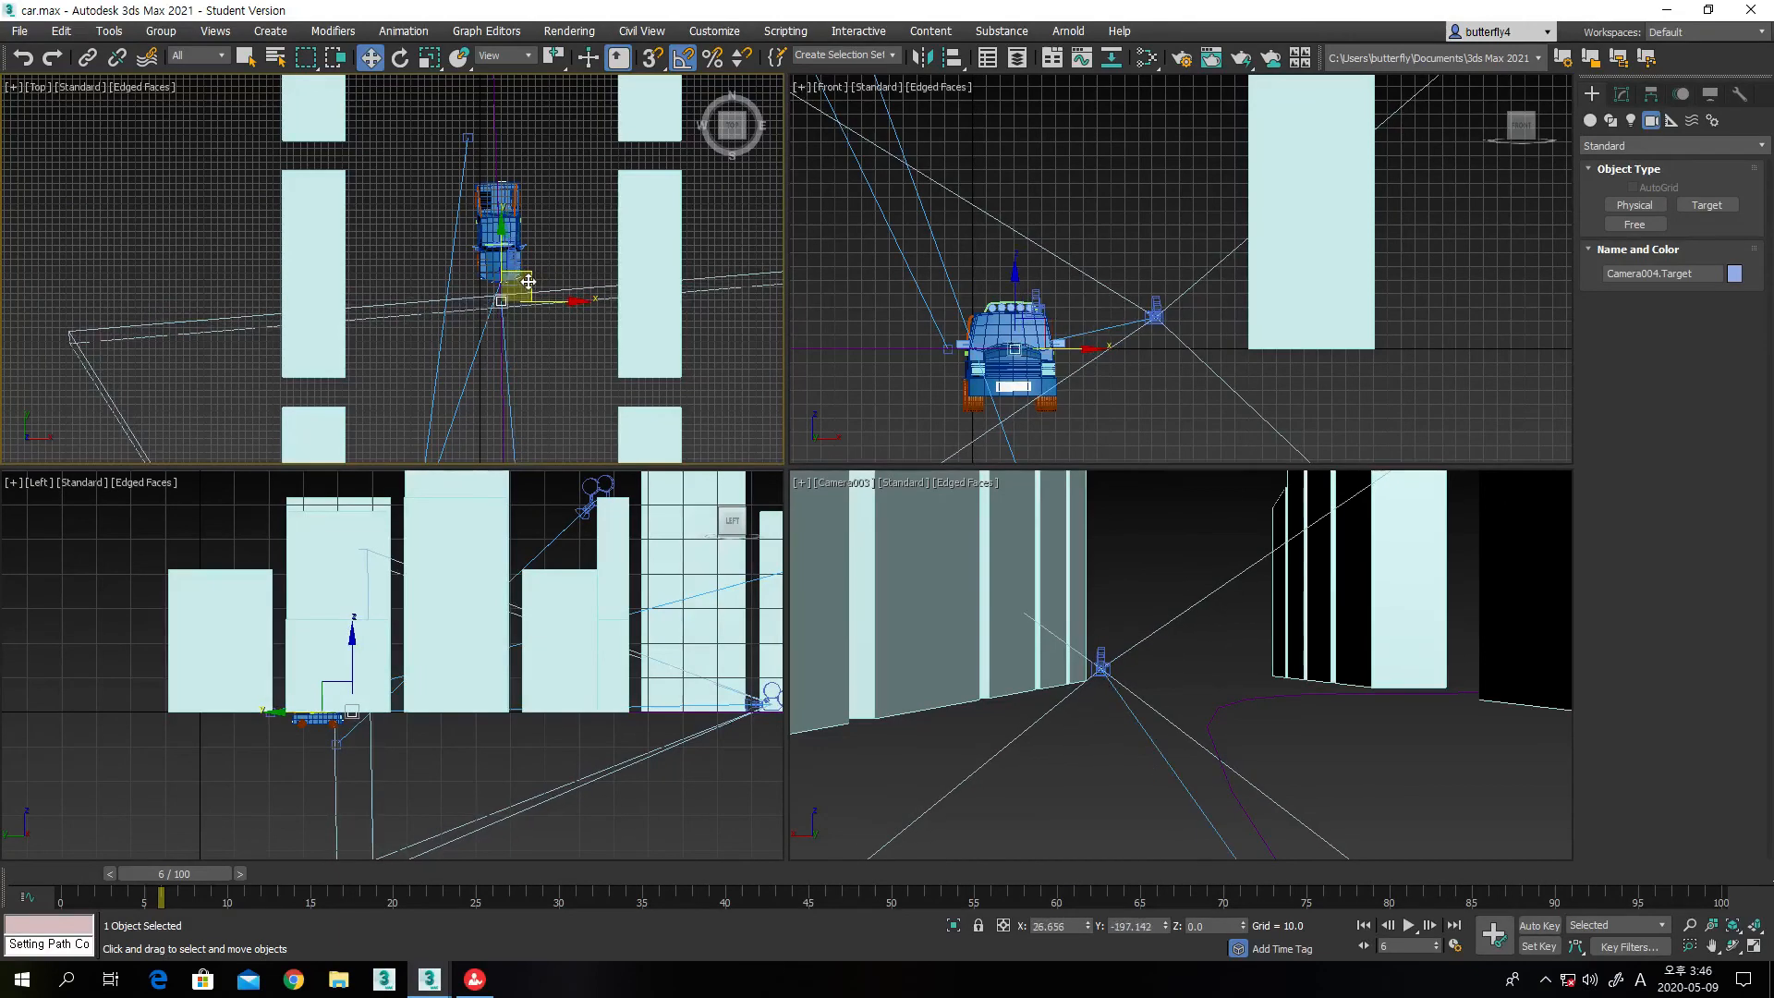
pyautogui.click(87, 57)
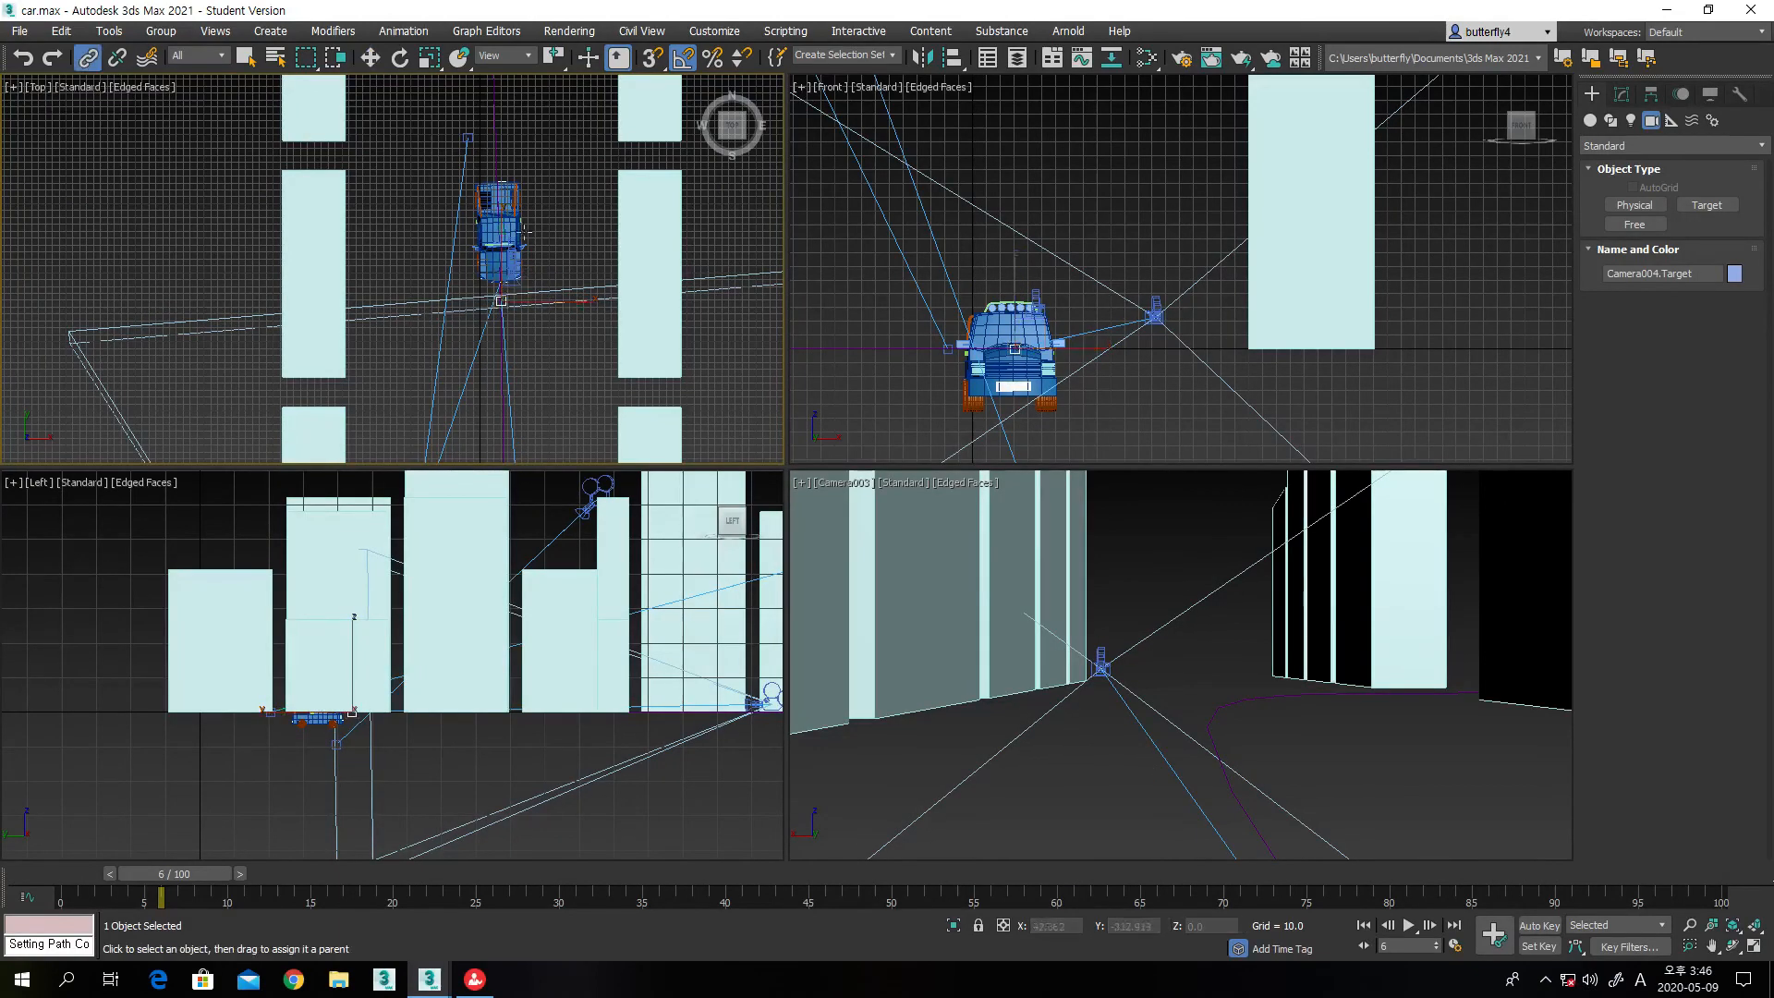
pyautogui.moveTo(509, 307); pyautogui.dragTo(505, 269)
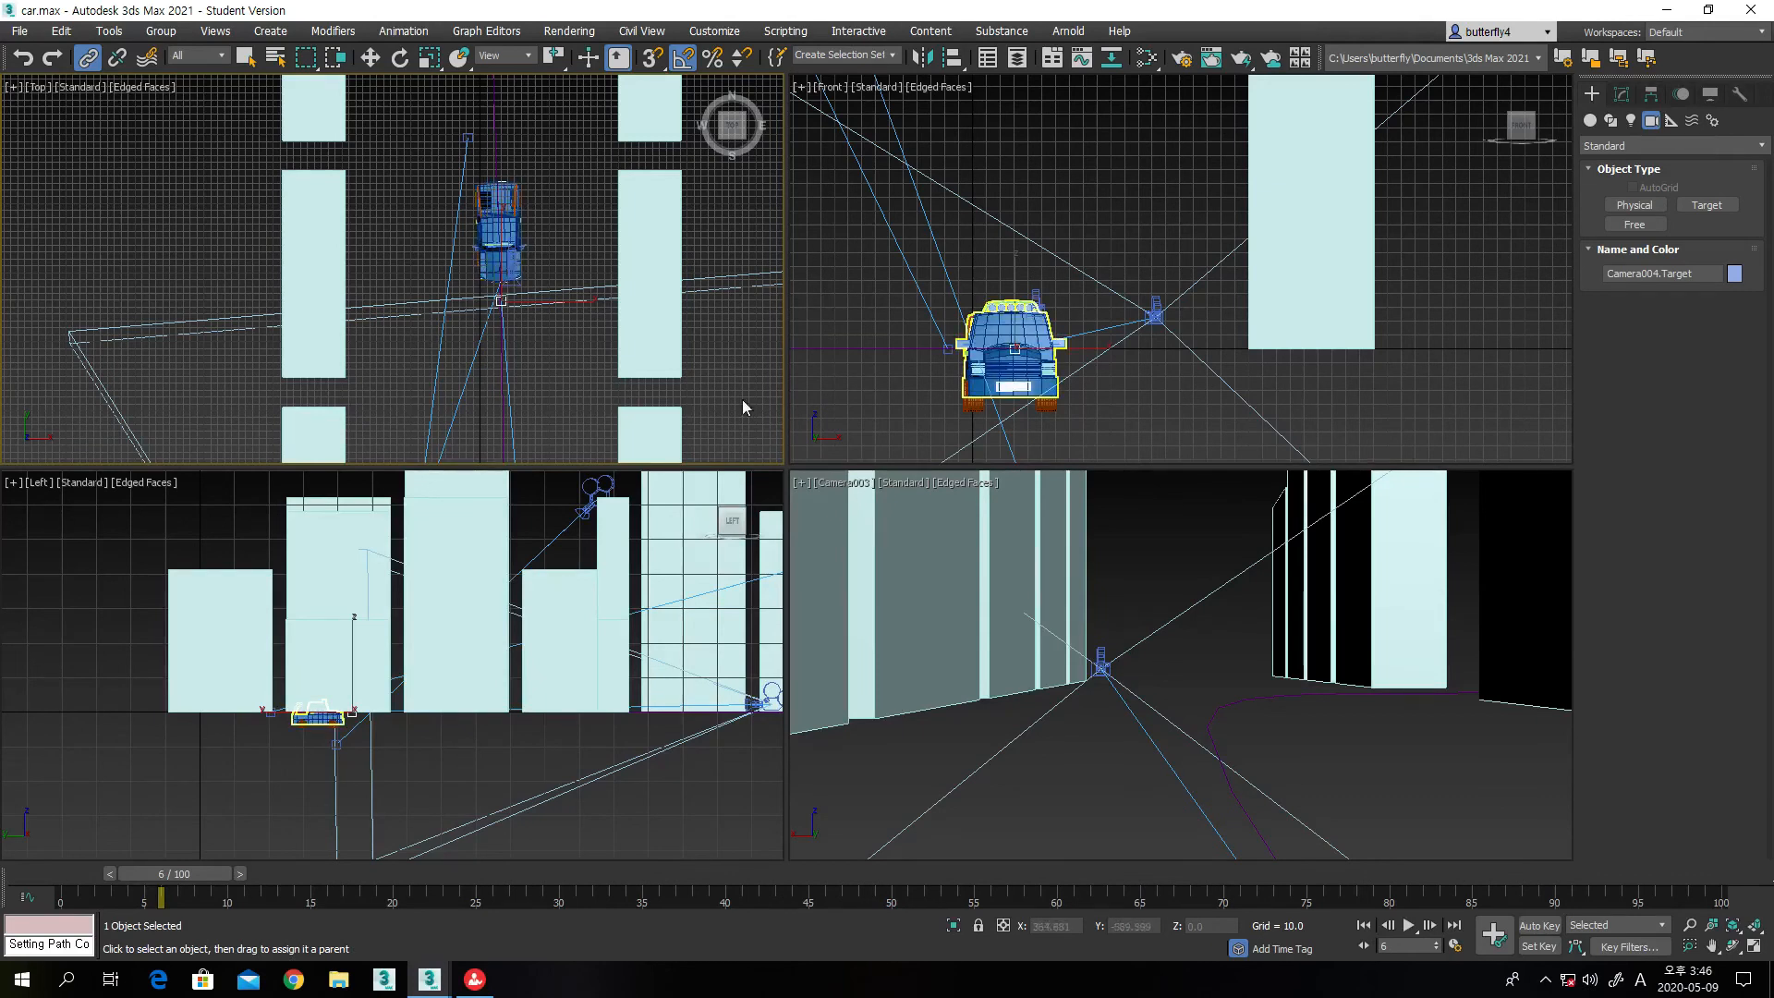
# Switch the Camera003 viewport to the Camera004 view and scrub to frame 7 to check that the target follows the truck
pyautogui.click(844, 478)
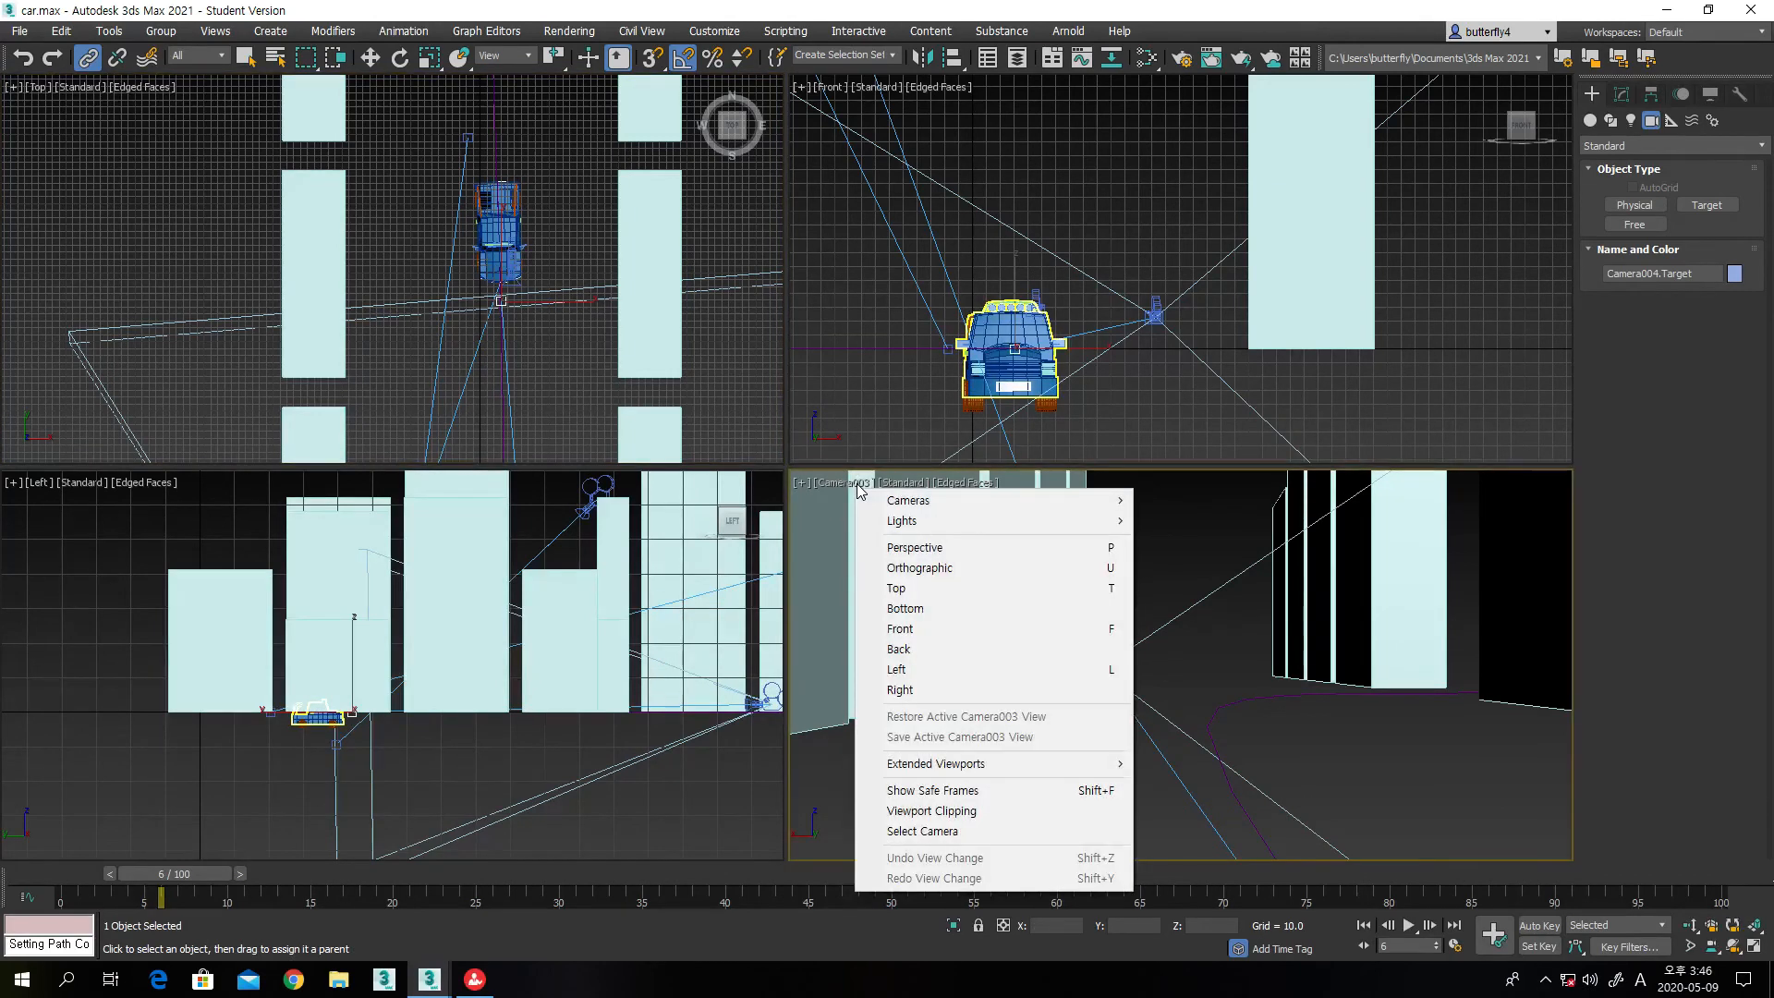
pyautogui.moveTo(903, 505)
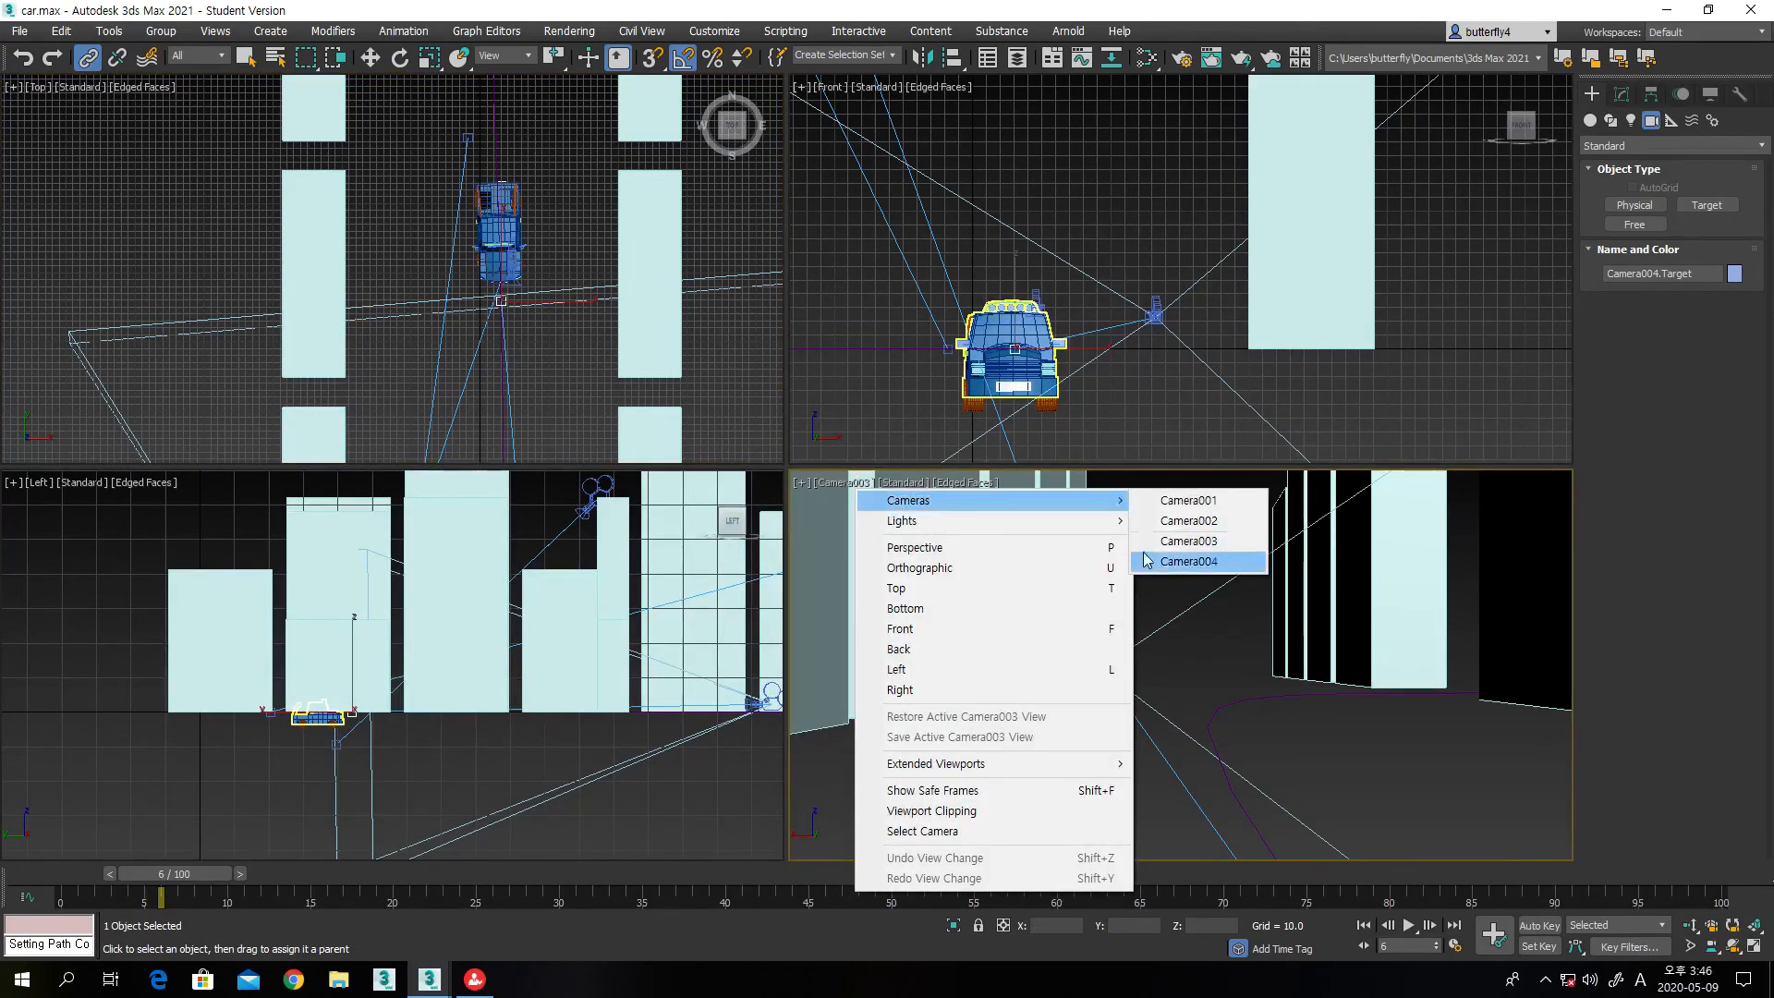
pyautogui.click(1173, 561)
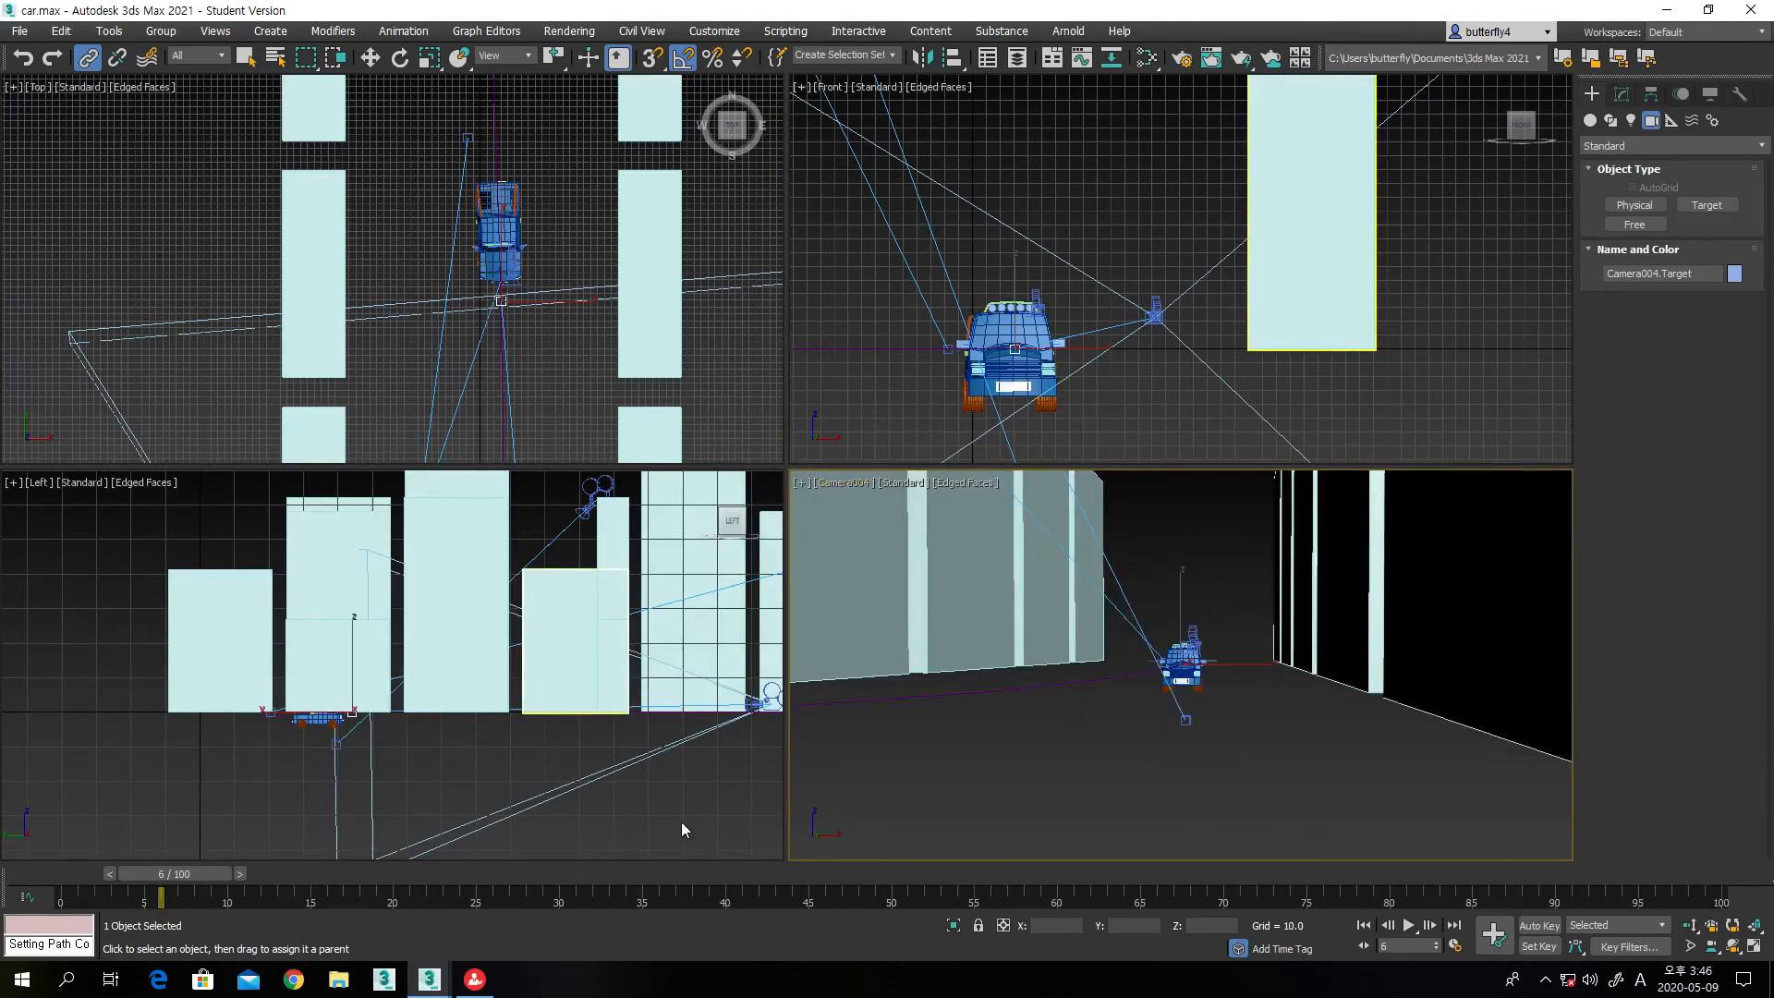
pyautogui.moveTo(162, 882); pyautogui.dragTo(196, 894)
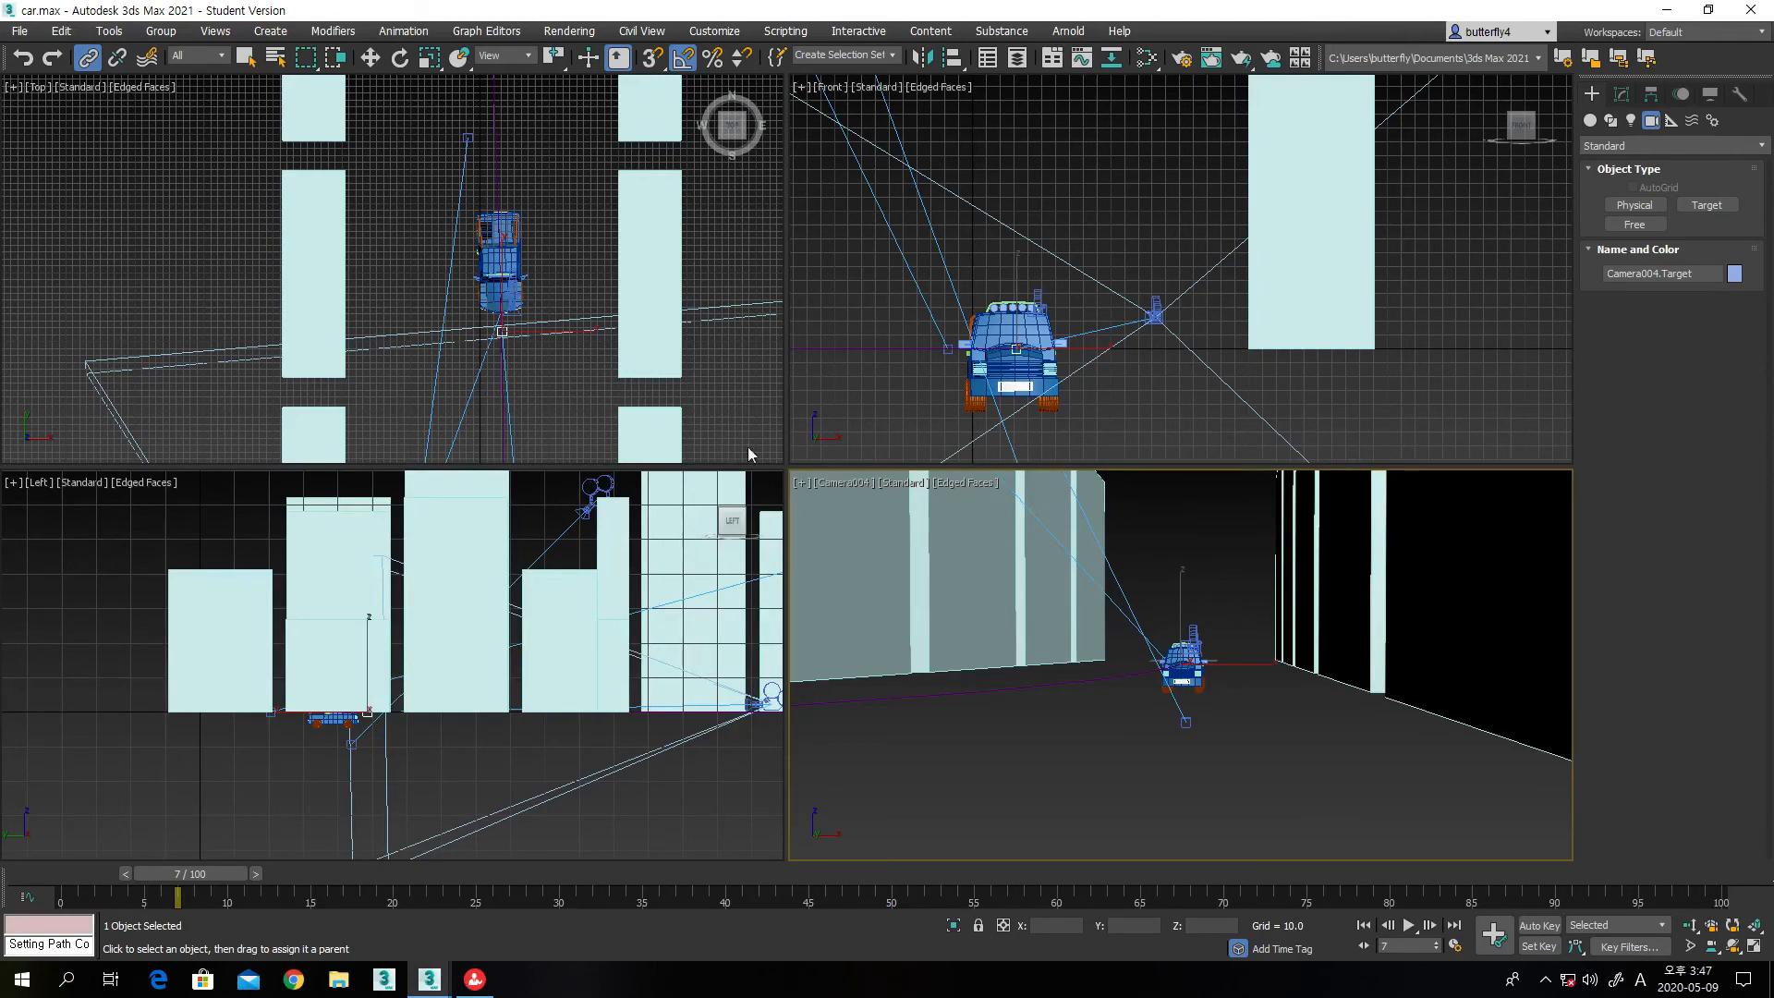
# Raise the truck's path line in the Front viewport to about Z 73
pyautogui.click(902, 349)
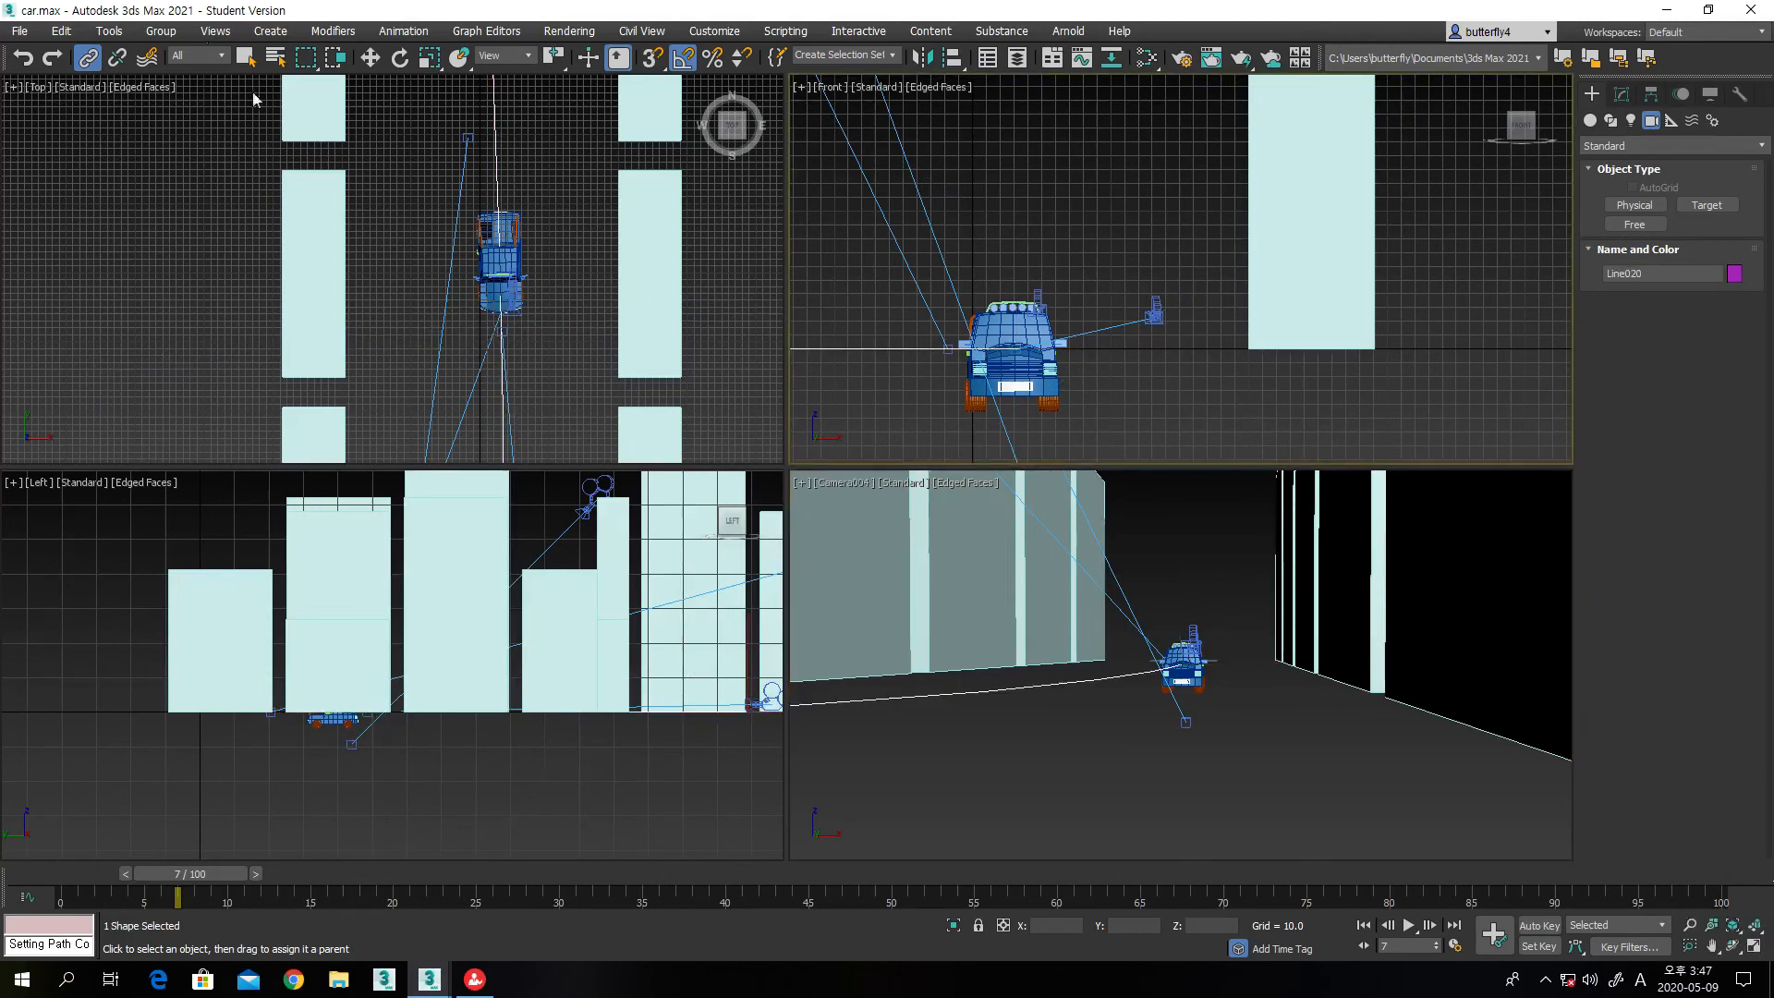
pyautogui.click(370, 58)
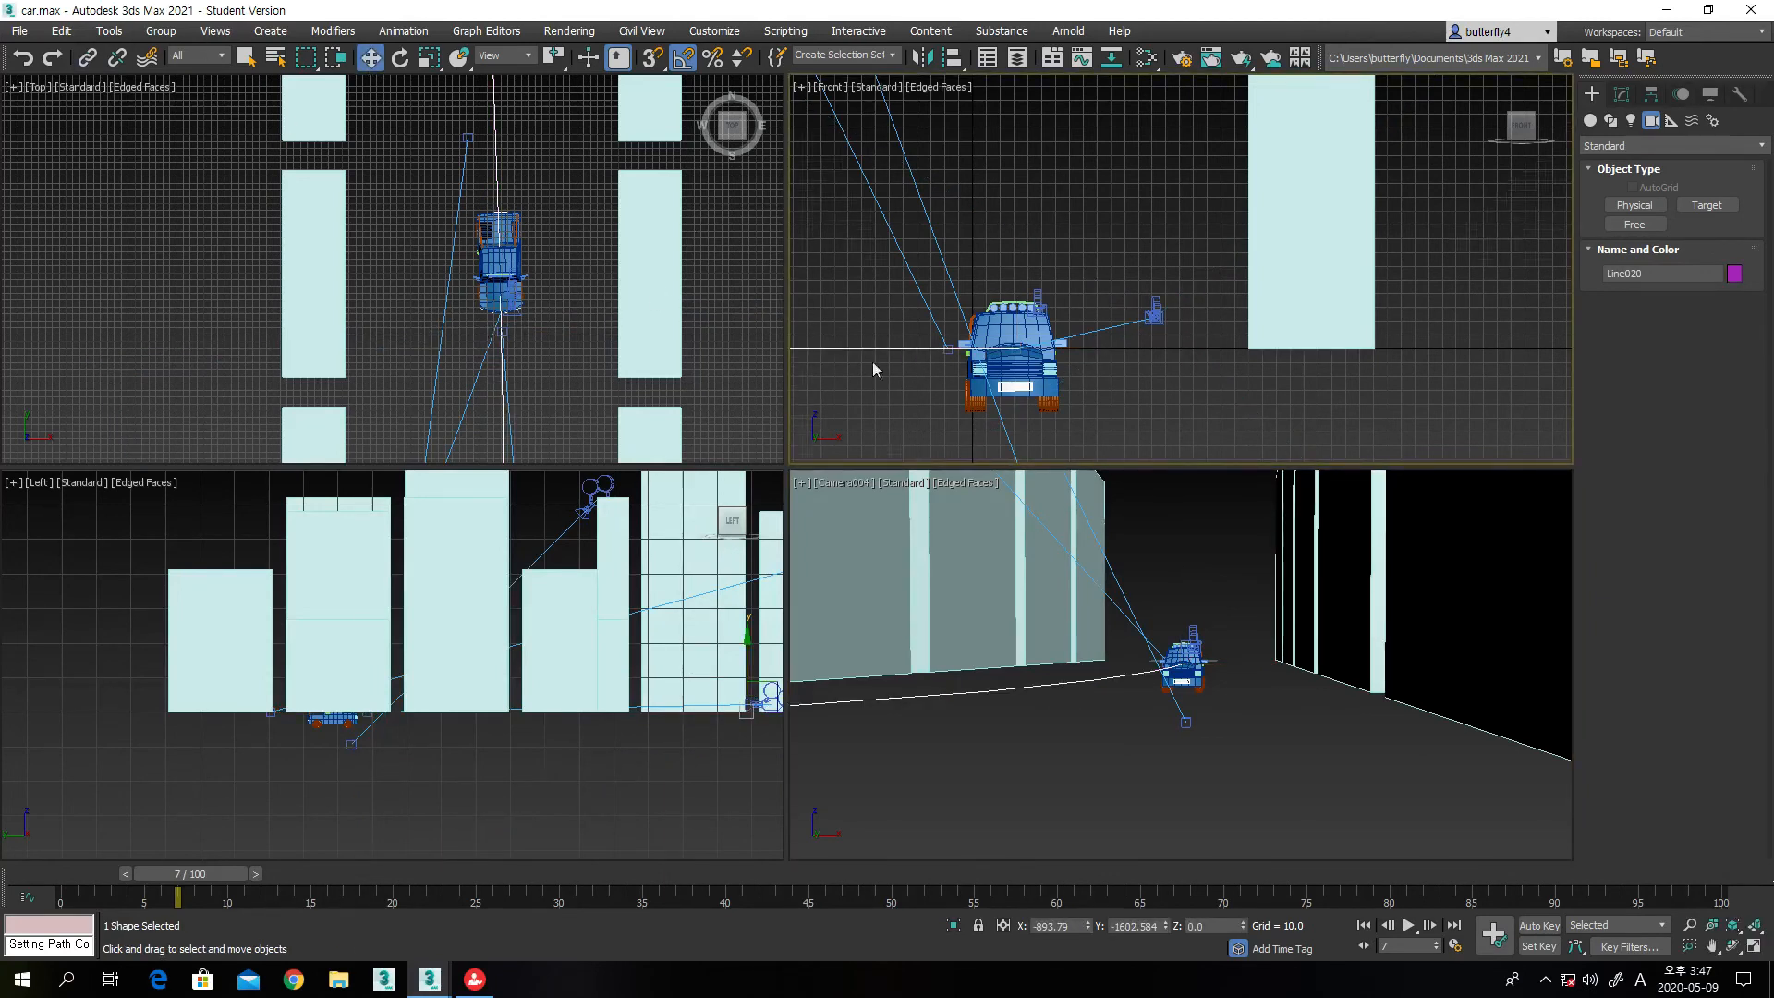
pyautogui.scroll(-3, 855, 370)
pyautogui.moveTo(946, 408); pyautogui.dragTo(1078, 400, button='middle')
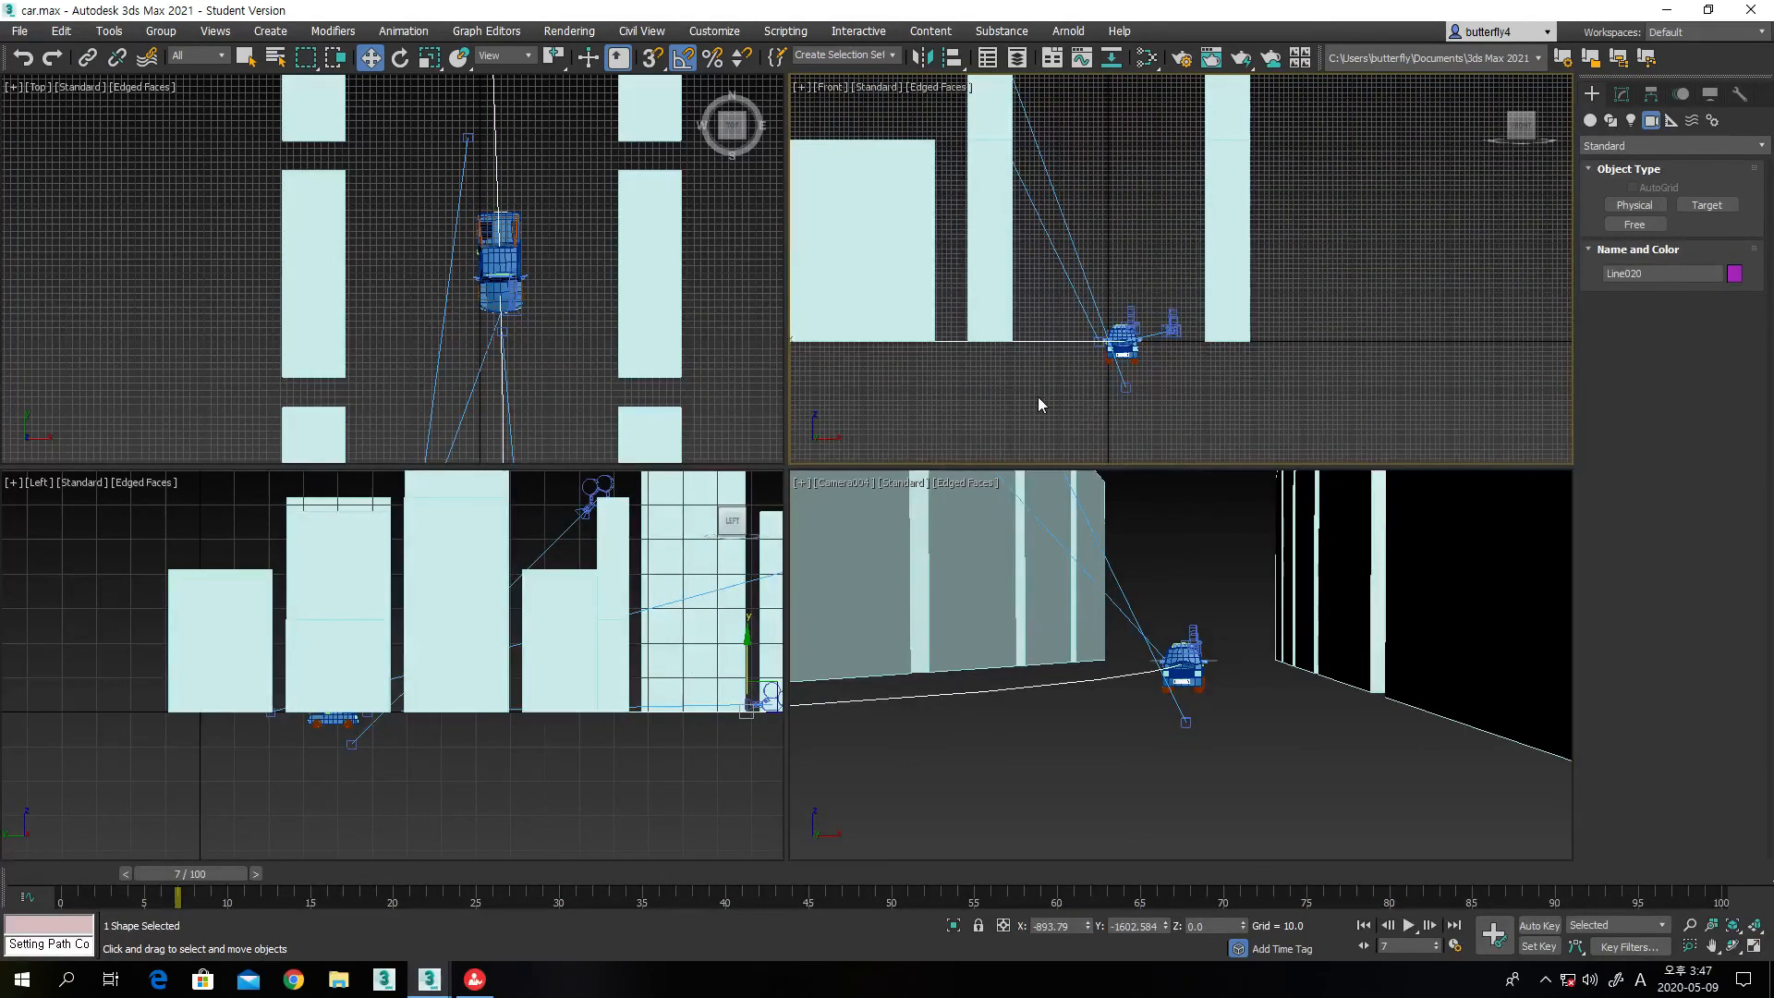
pyautogui.scroll(-2, 1038, 396)
pyautogui.moveTo(863, 311); pyautogui.dragTo(868, 293)
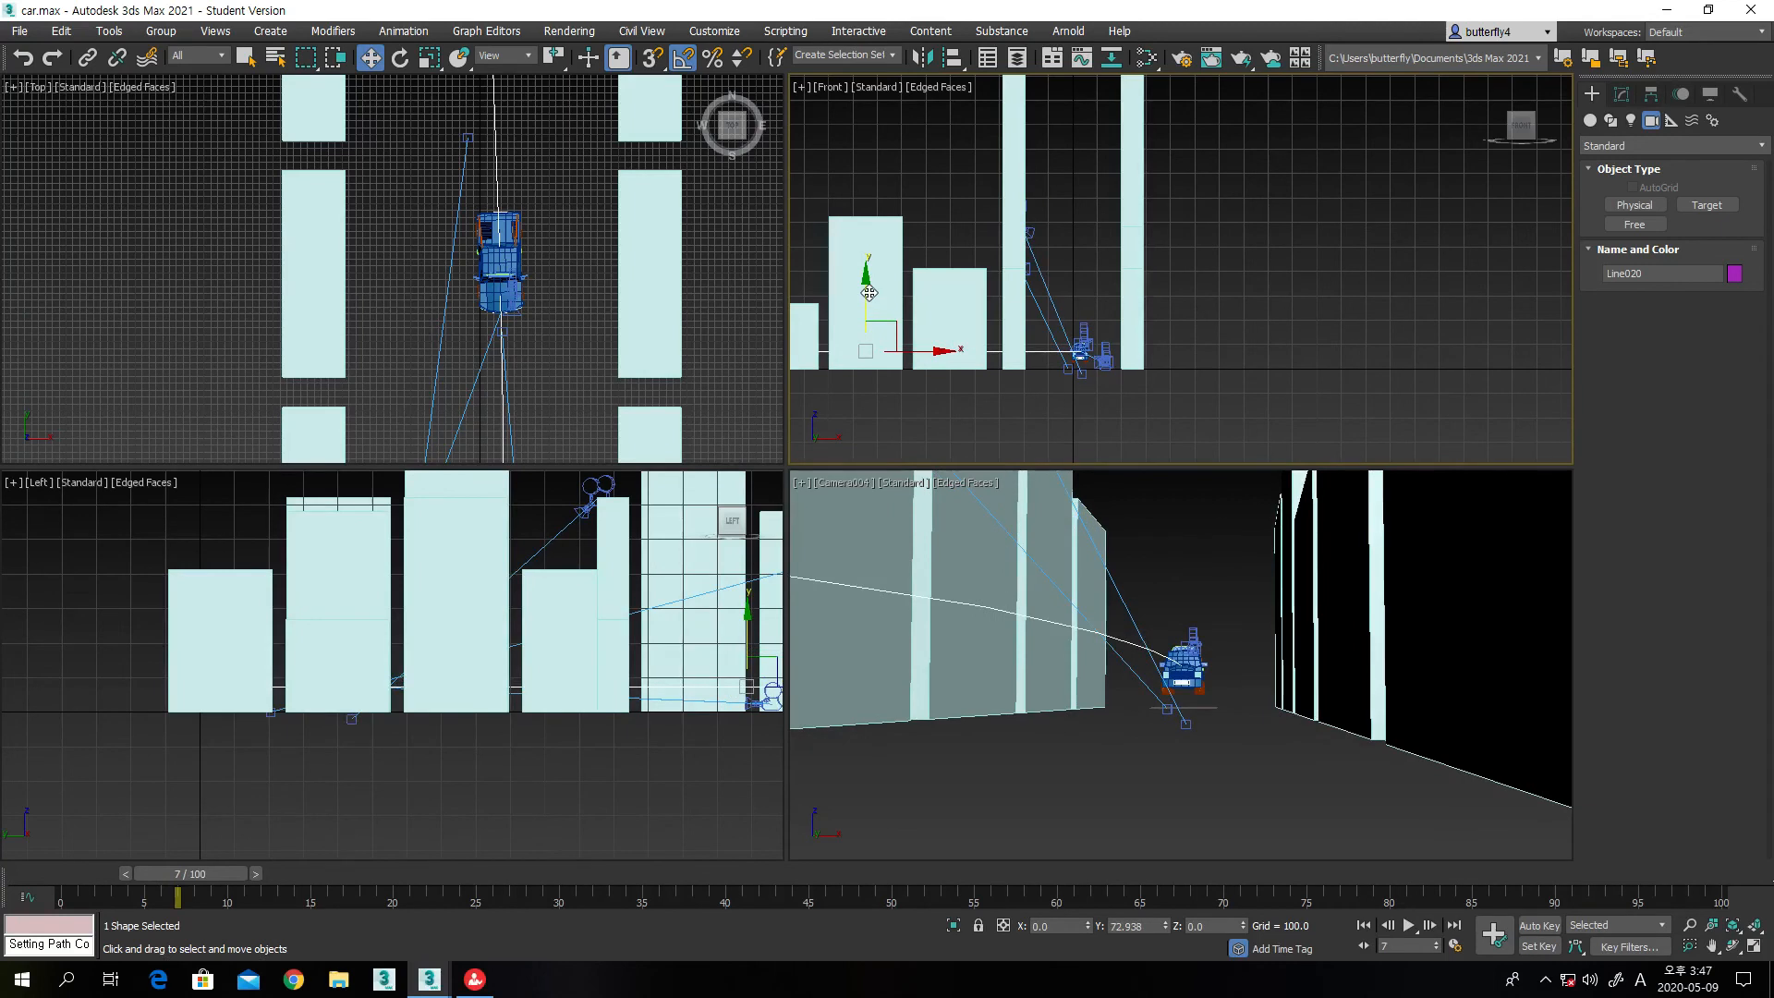
# Lower the path line to about Z 48 in the maximized Front viewport, deselect it and restore the four-viewport layout
pyautogui.scroll(6, 1175, 369)
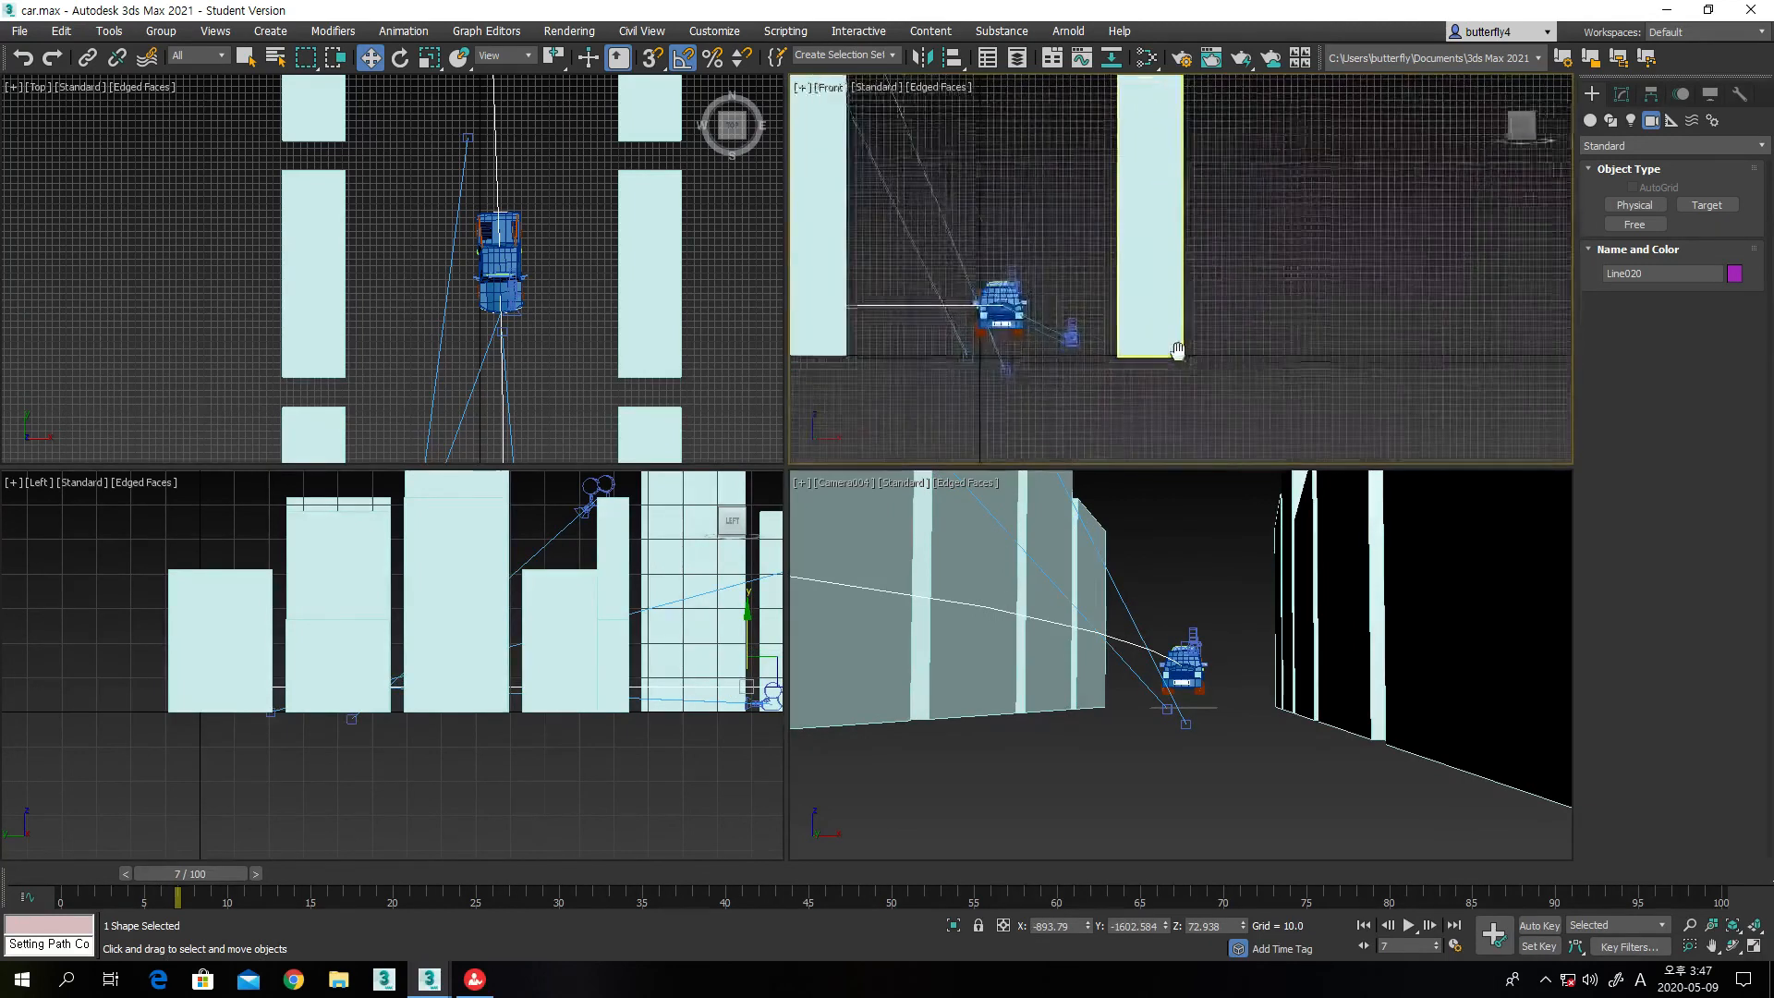
pyautogui.moveTo(1058, 317); pyautogui.dragTo(1264, 406, button='middle')
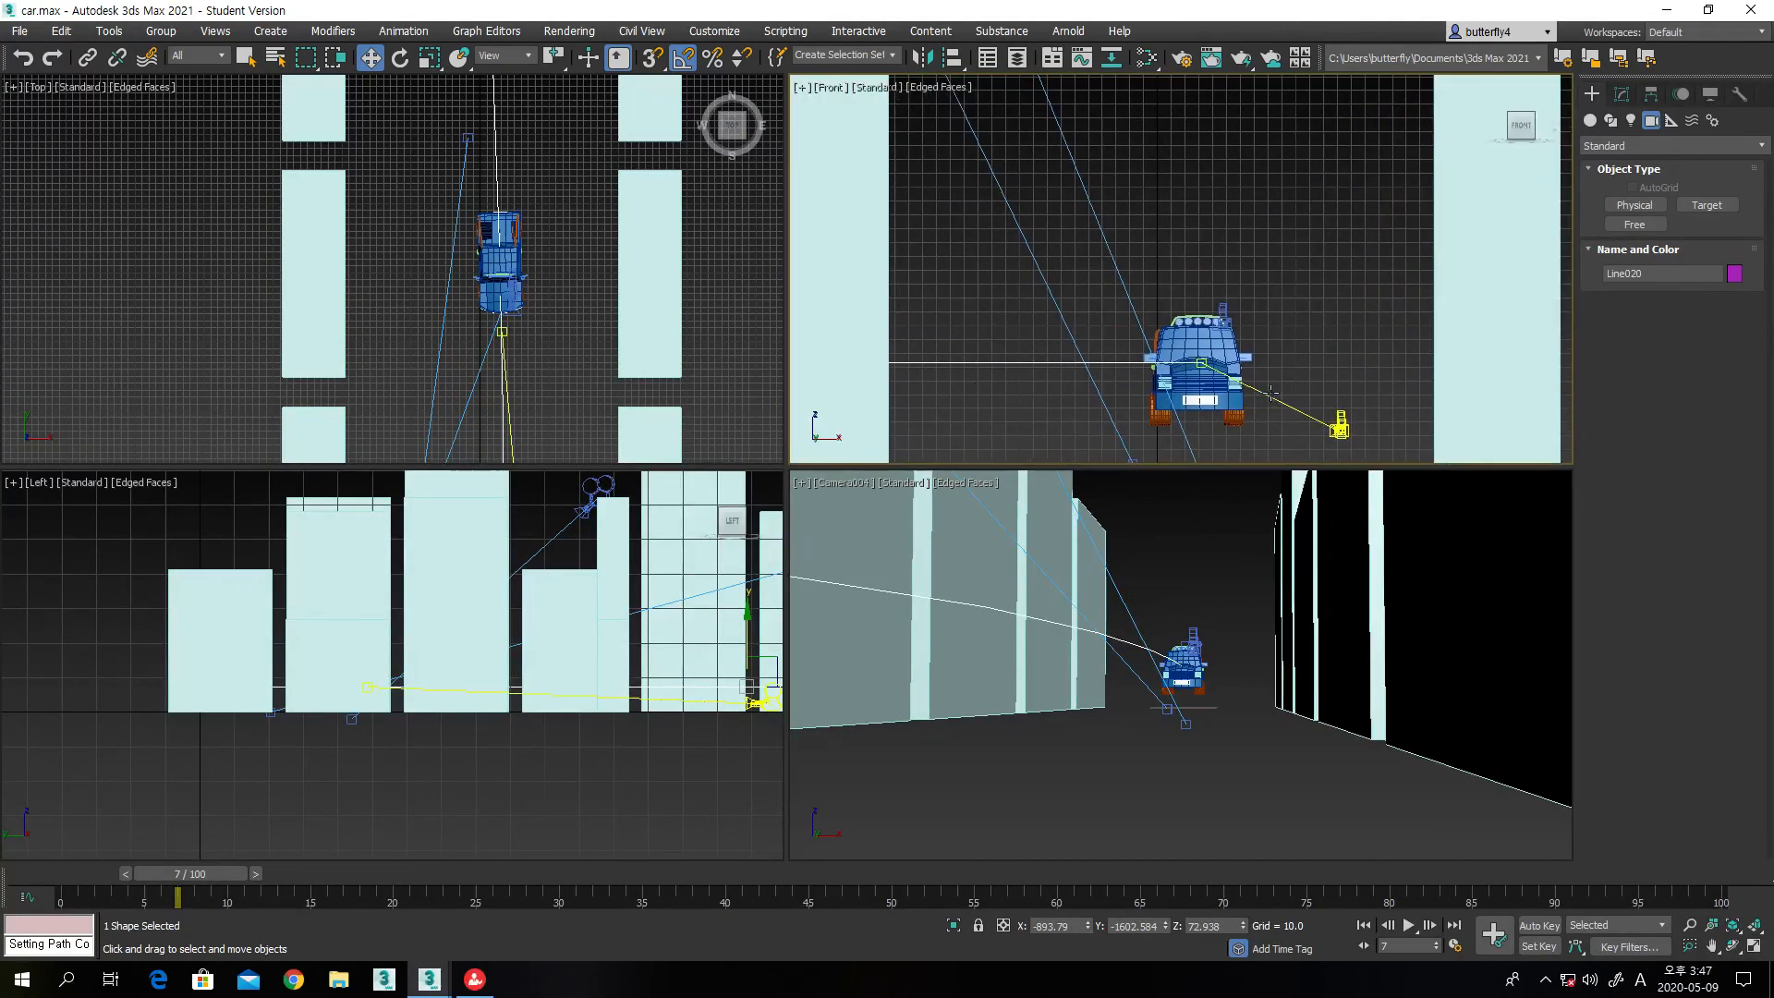
pyautogui.scroll(-2, 983, 368)
pyautogui.scroll(-1, 1050, 388)
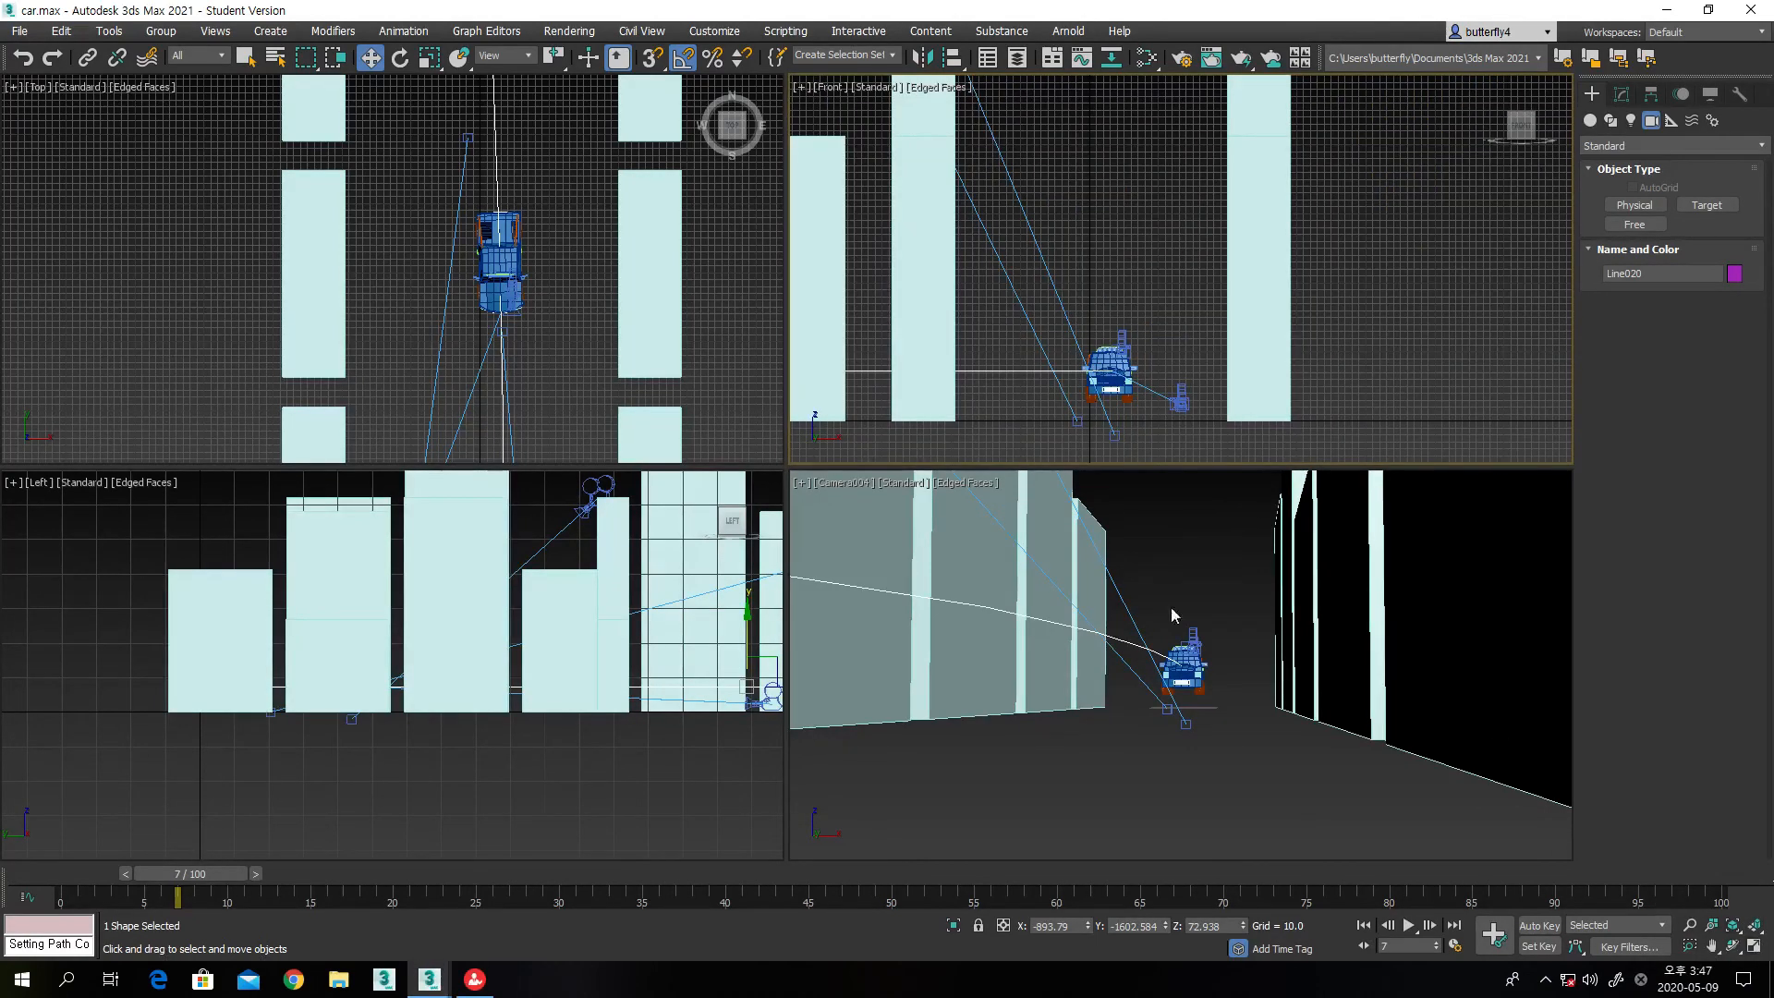
pyautogui.click(1753, 945)
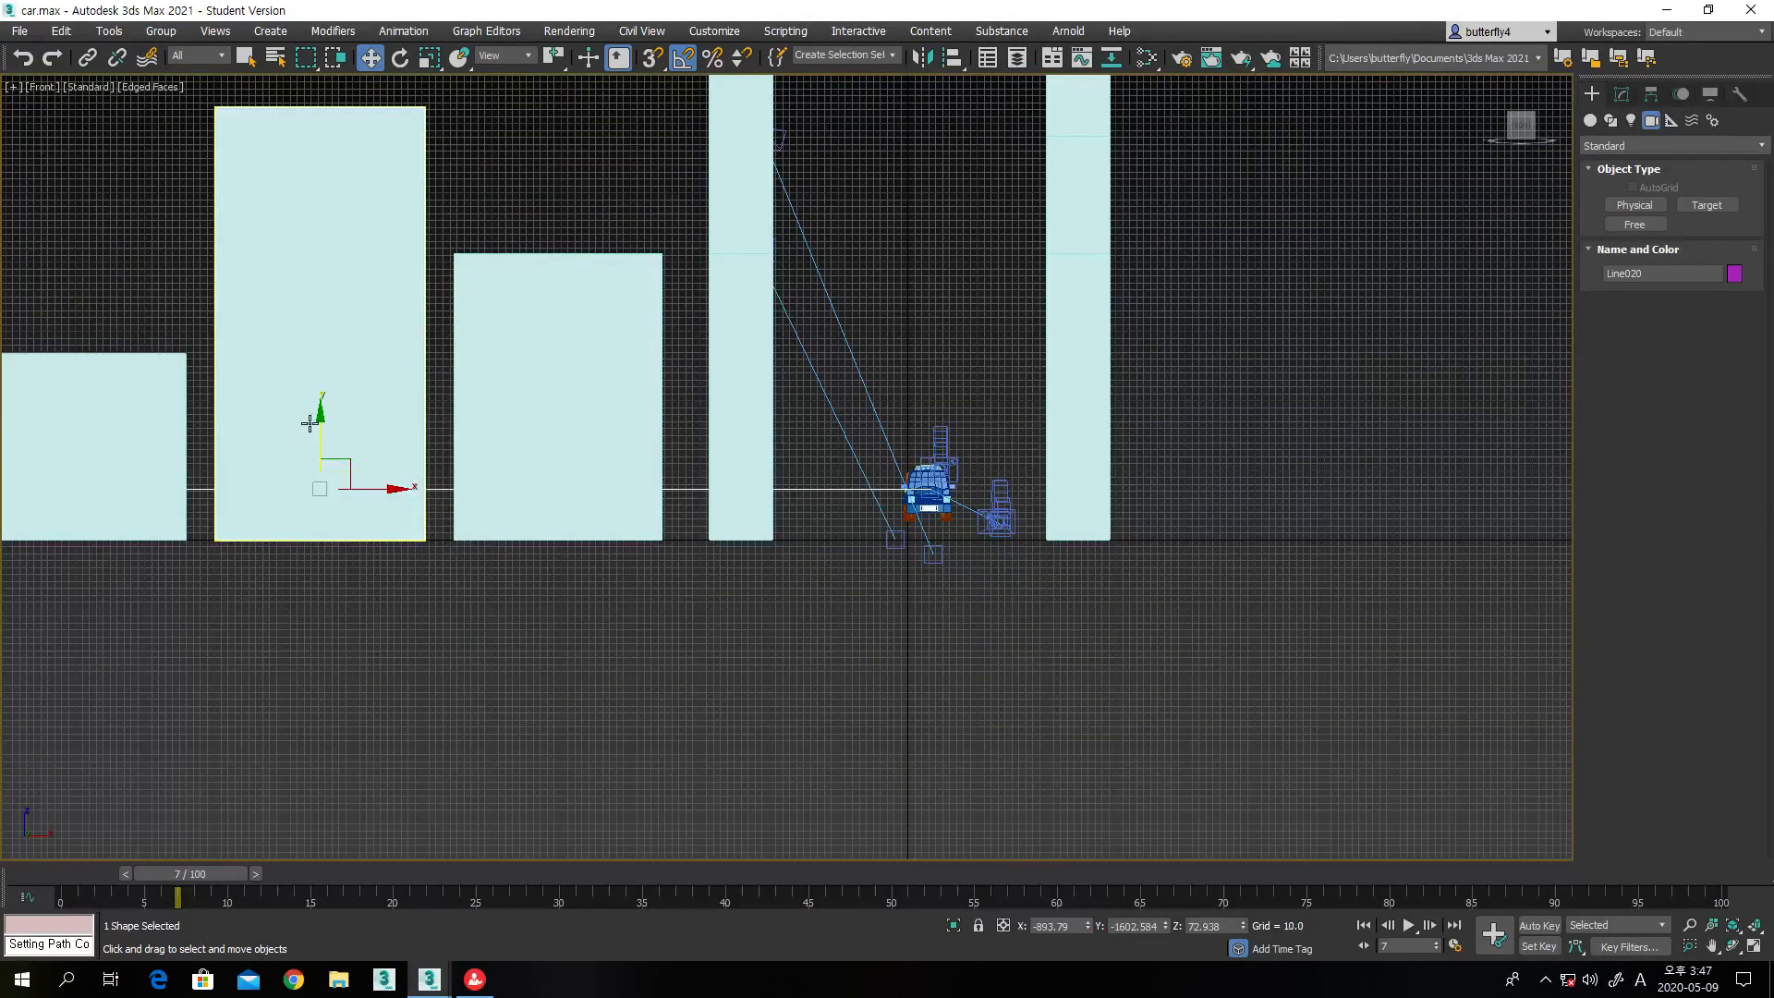
pyautogui.moveTo(317, 419); pyautogui.dragTo(313, 437)
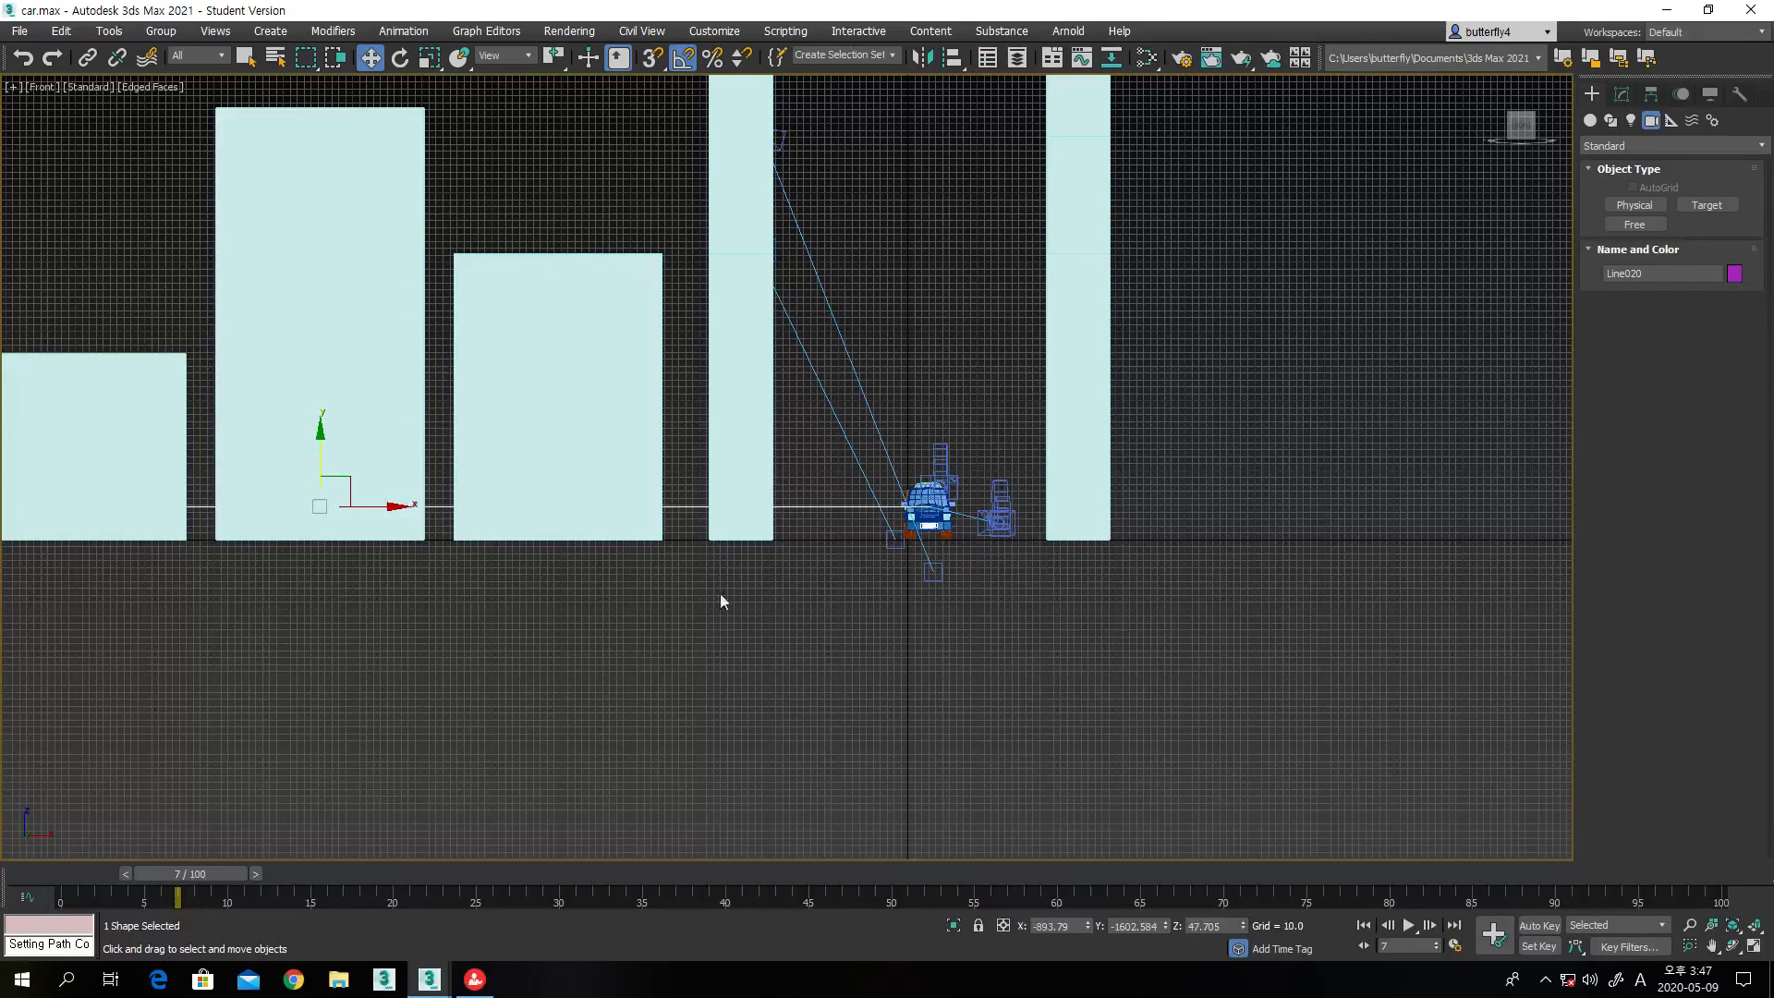
pyautogui.click(1006, 658)
pyautogui.click(1754, 948)
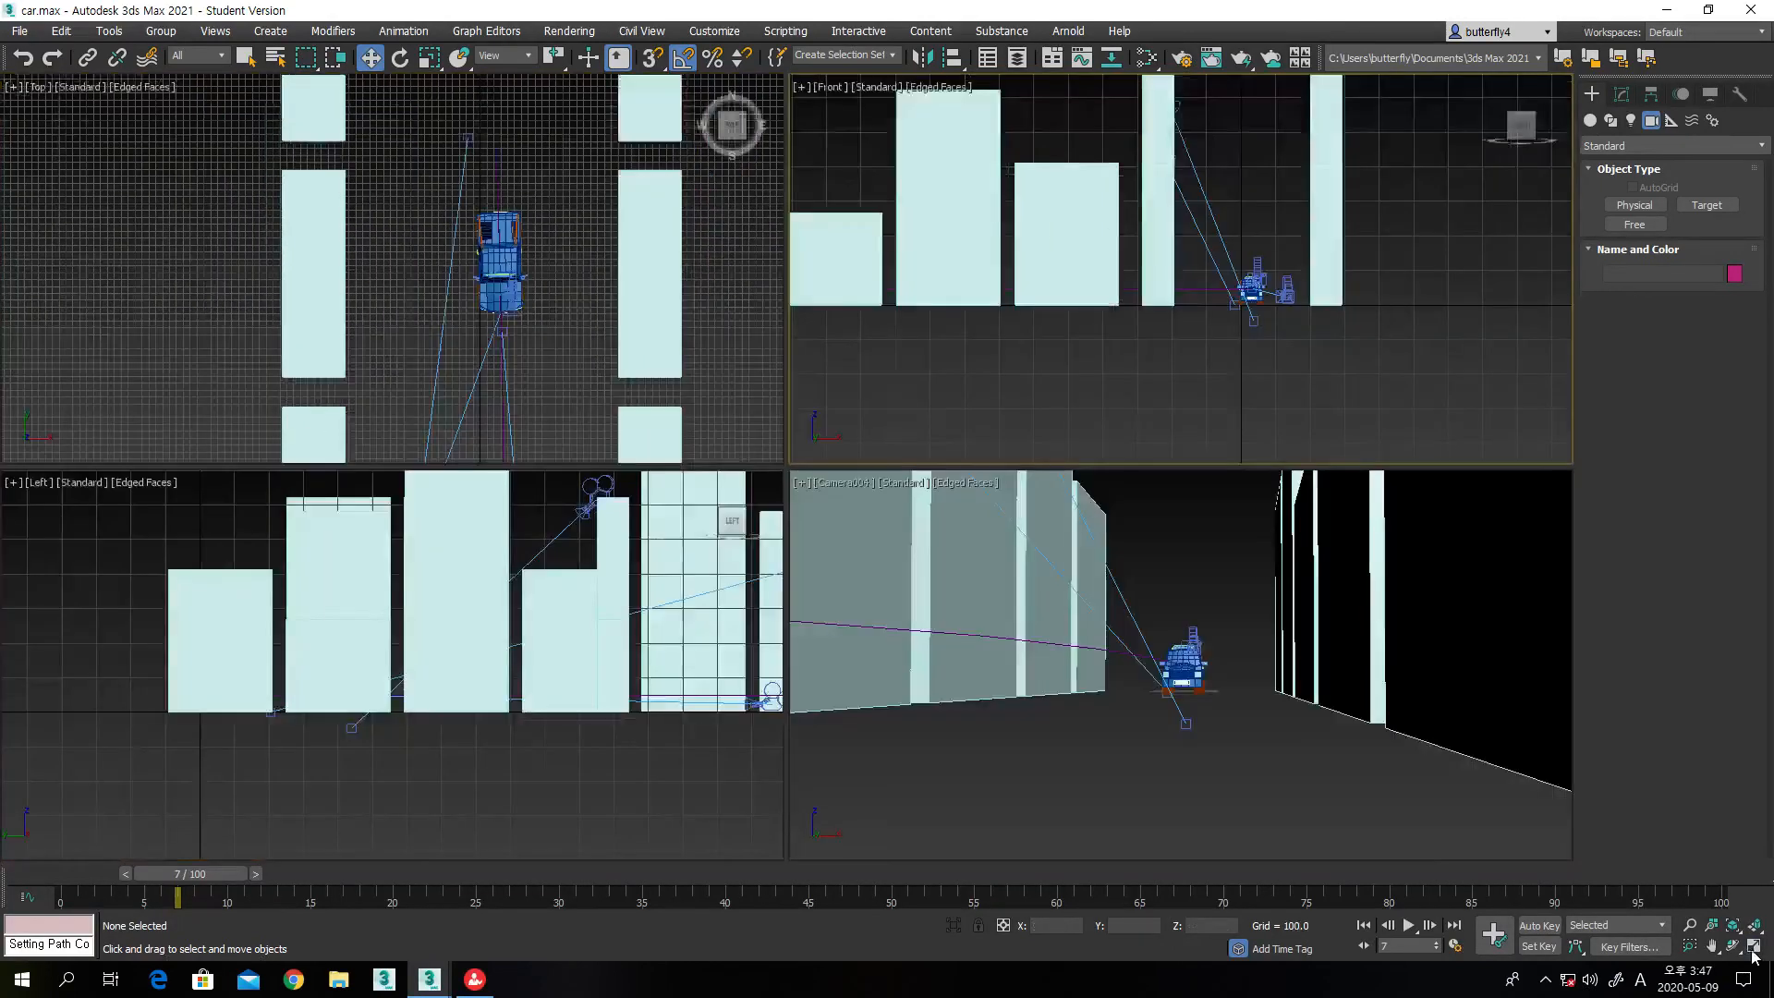
# Maximize the Camera004 viewport and play the animation to review the truck's drive
pyautogui.click(1059, 743)
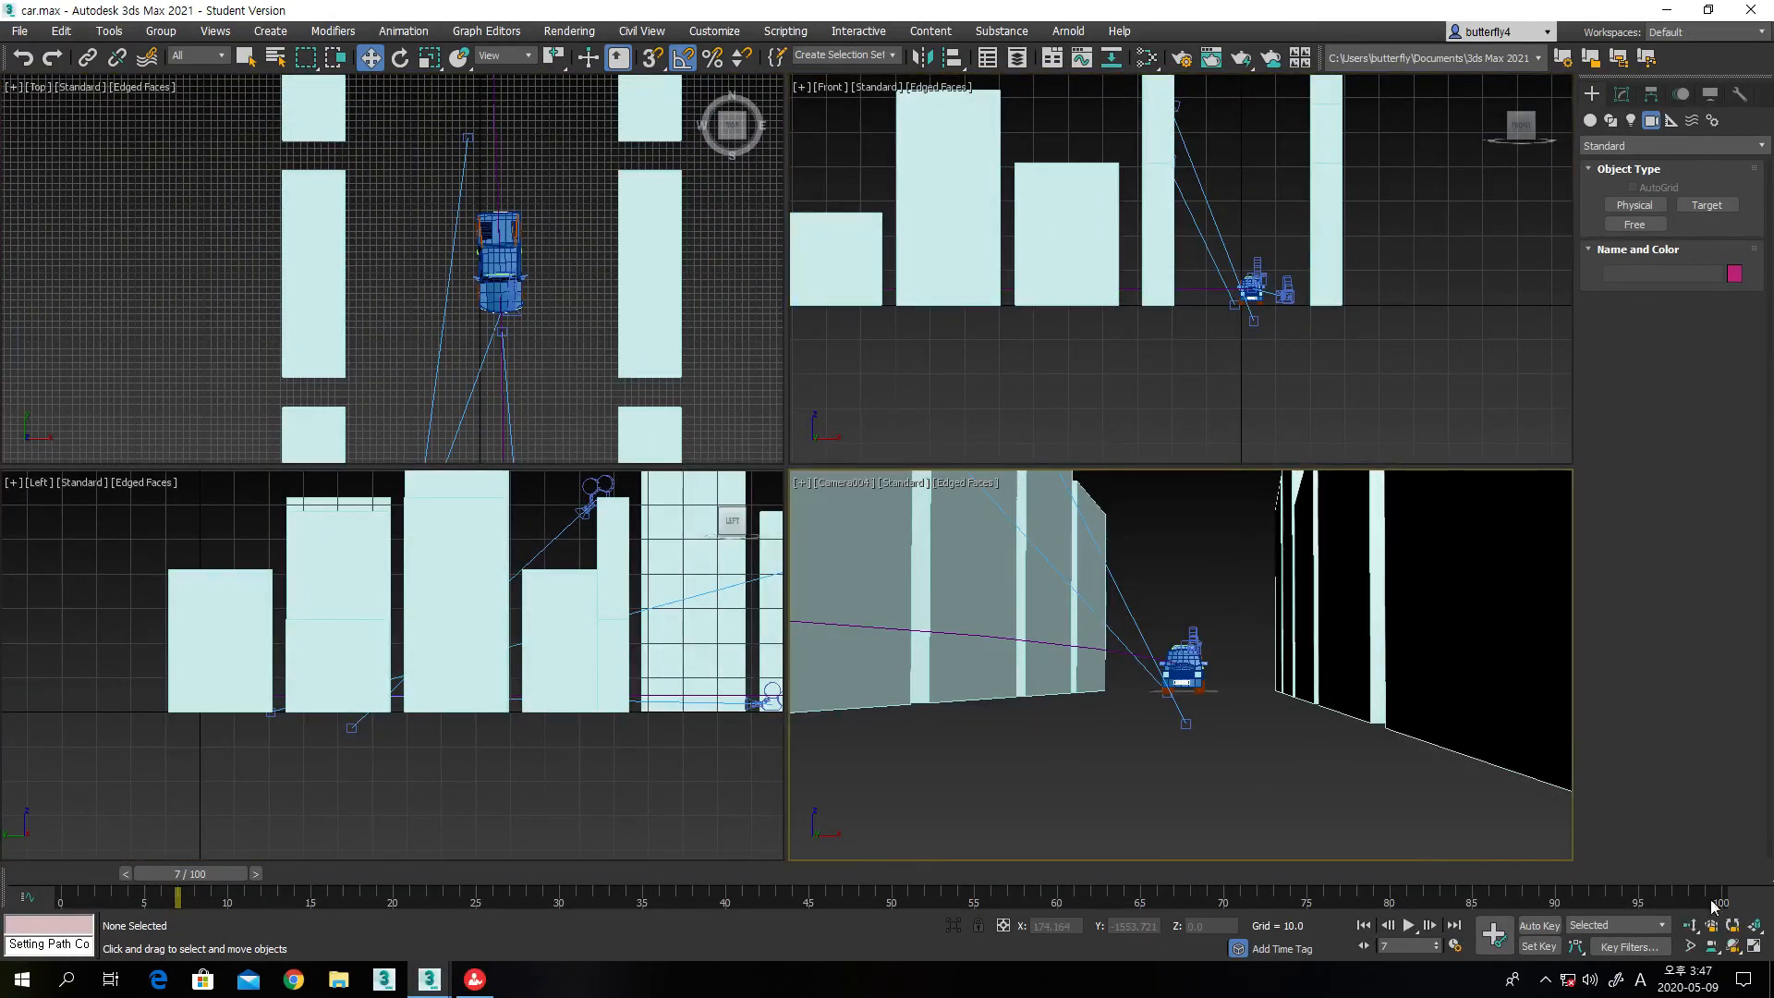
pyautogui.click(1755, 948)
pyautogui.click(1409, 927)
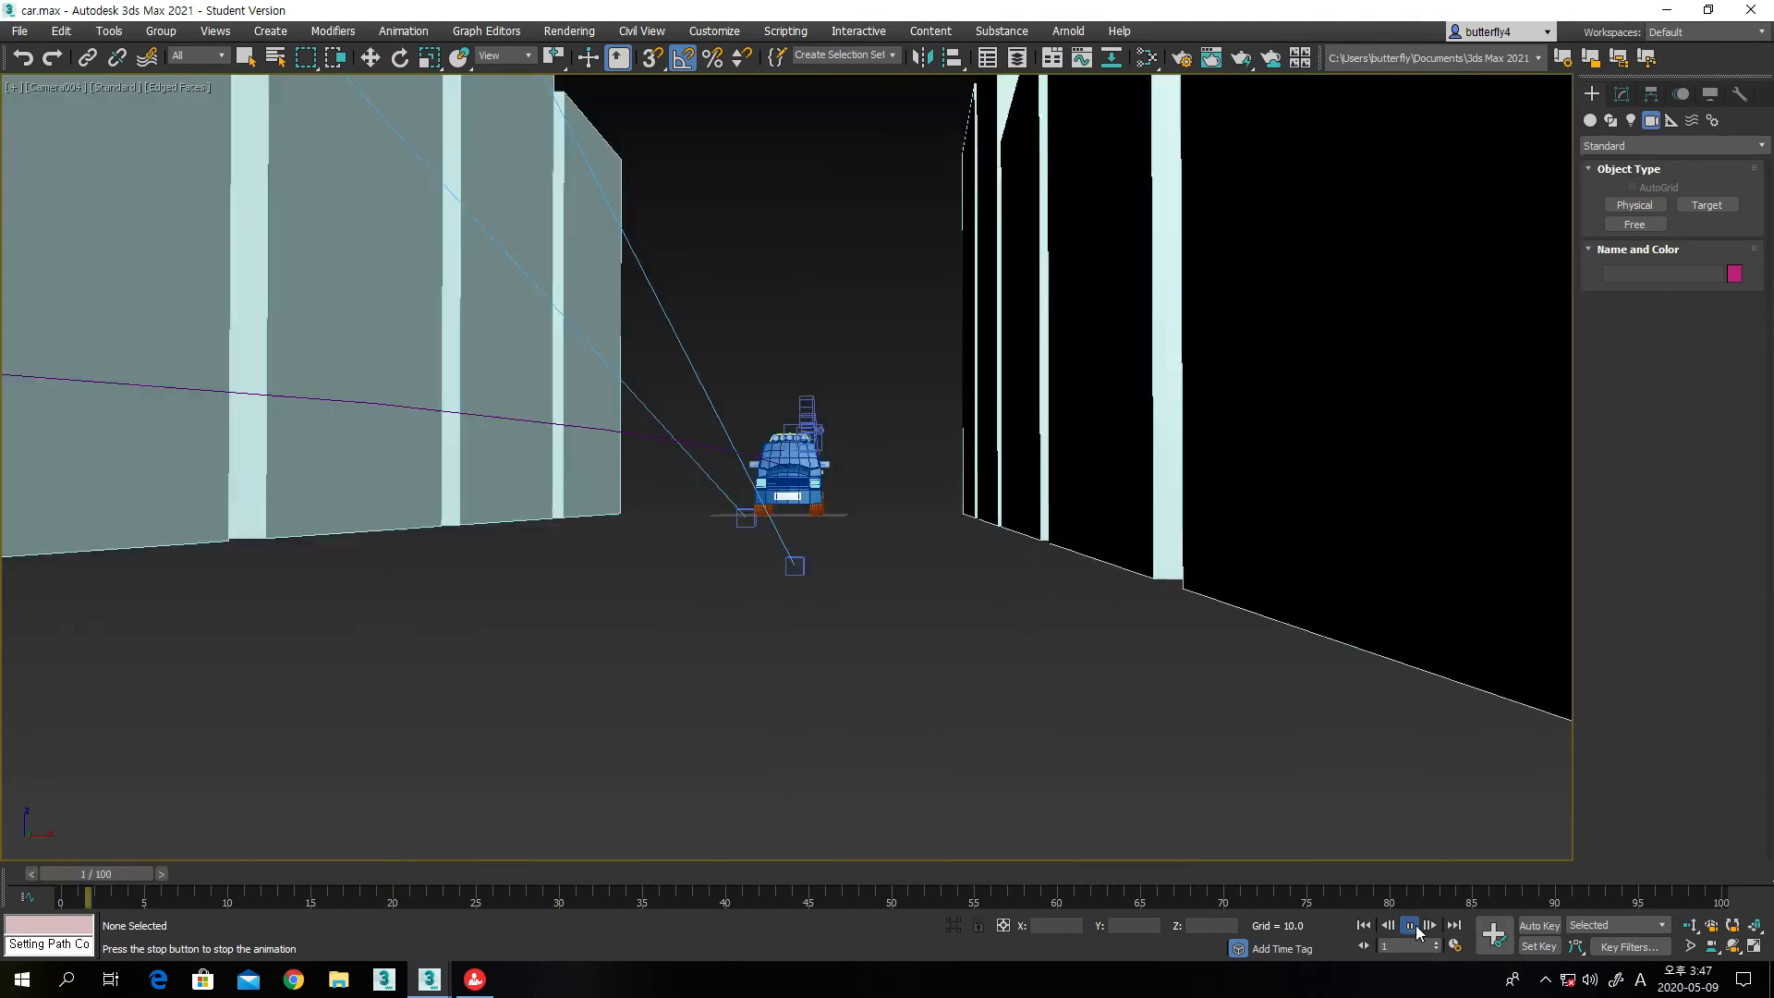
# Switch the maximized viewport to the Camera001 view and play the animation to review the truck's drive from there
pyautogui.click(1411, 928)
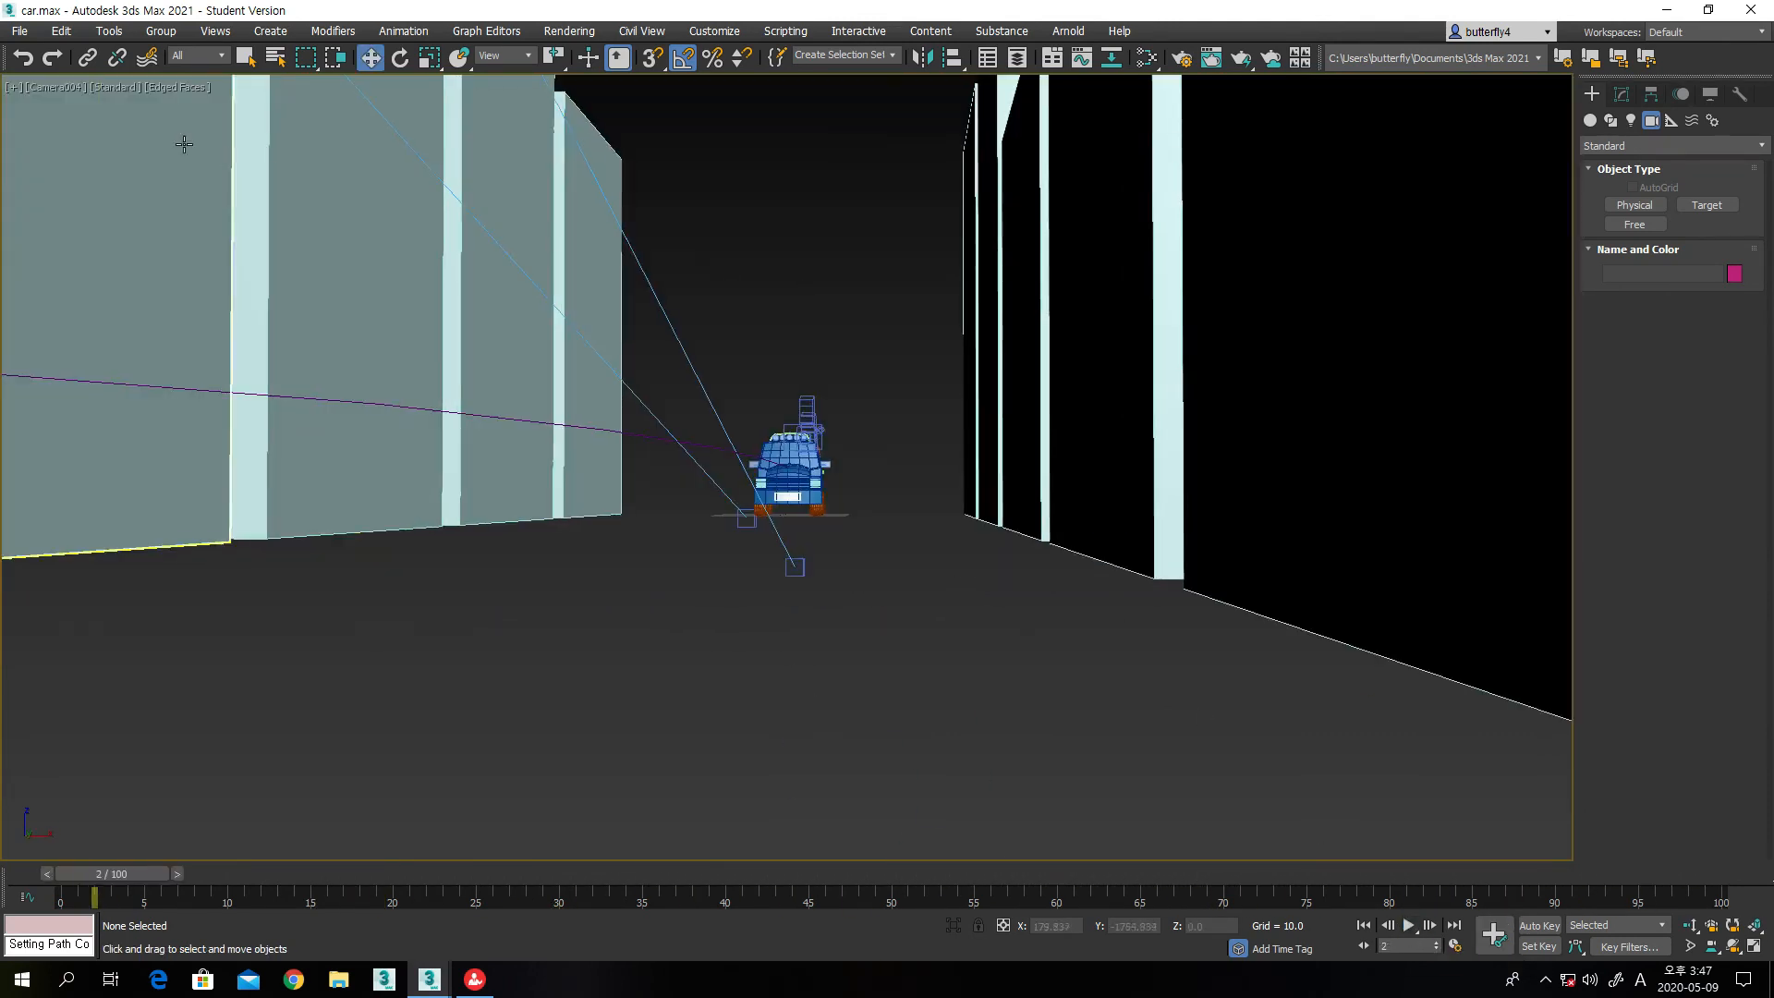
pyautogui.click(58, 92)
pyautogui.moveTo(139, 107)
pyautogui.click(397, 107)
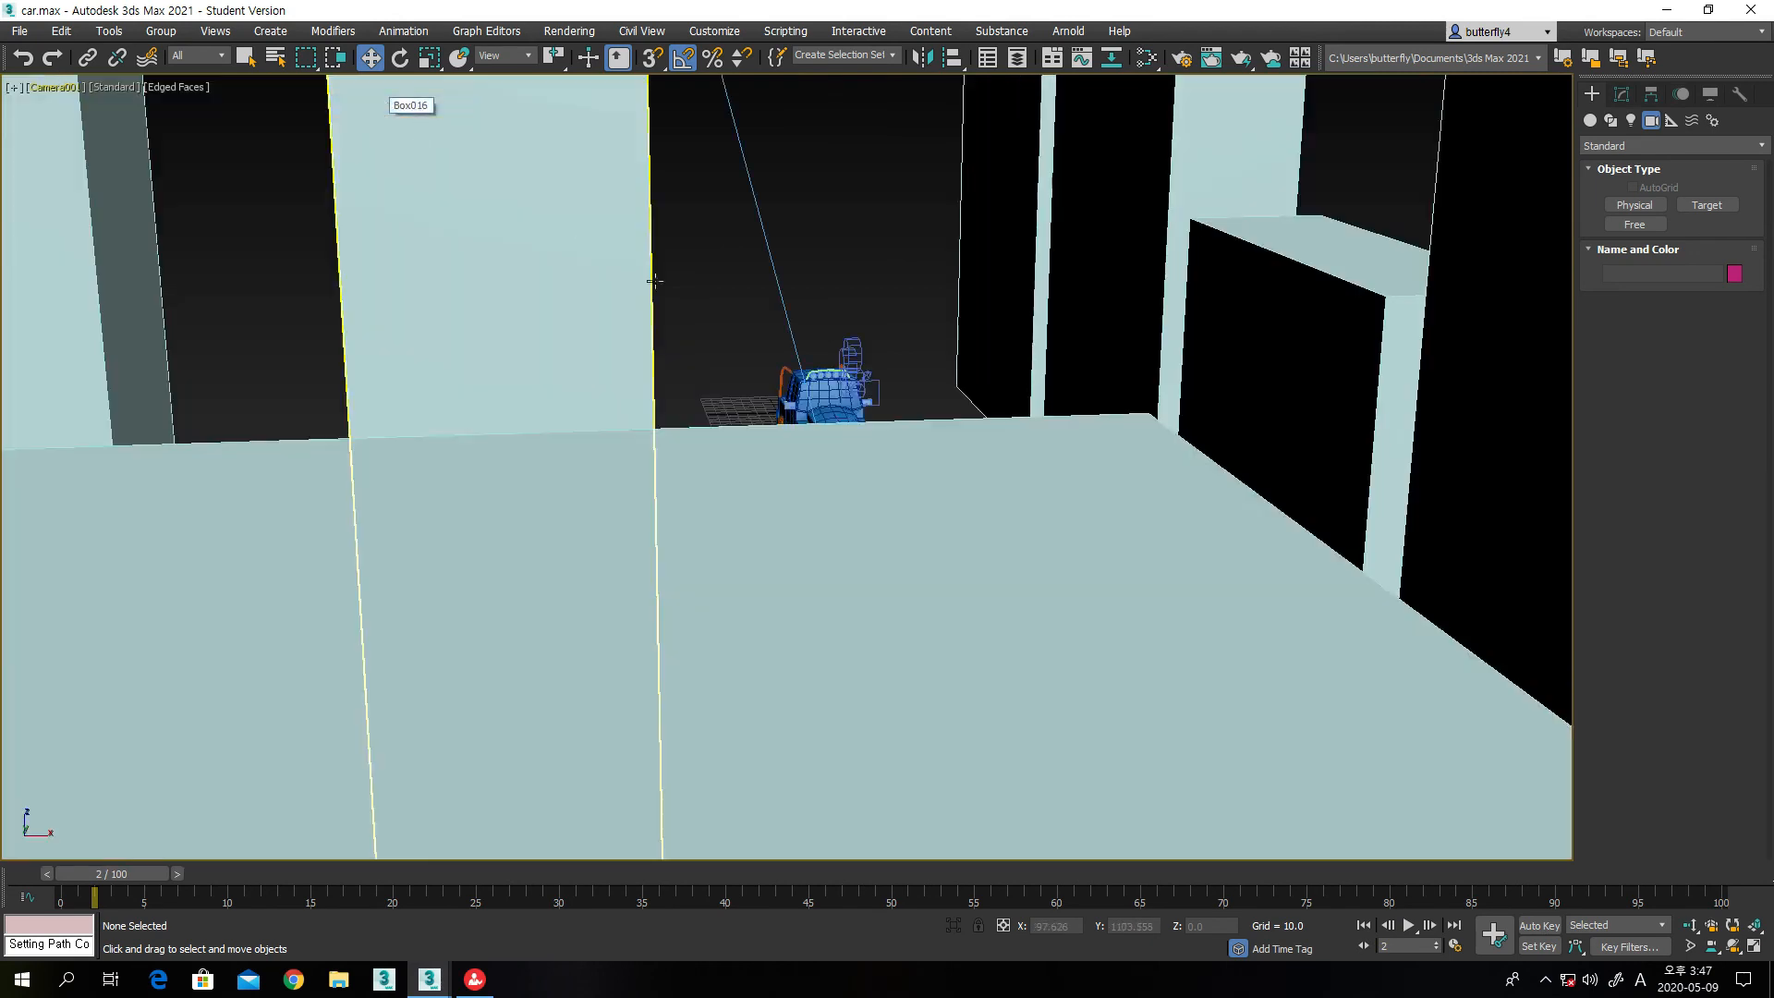
pyautogui.click(1409, 924)
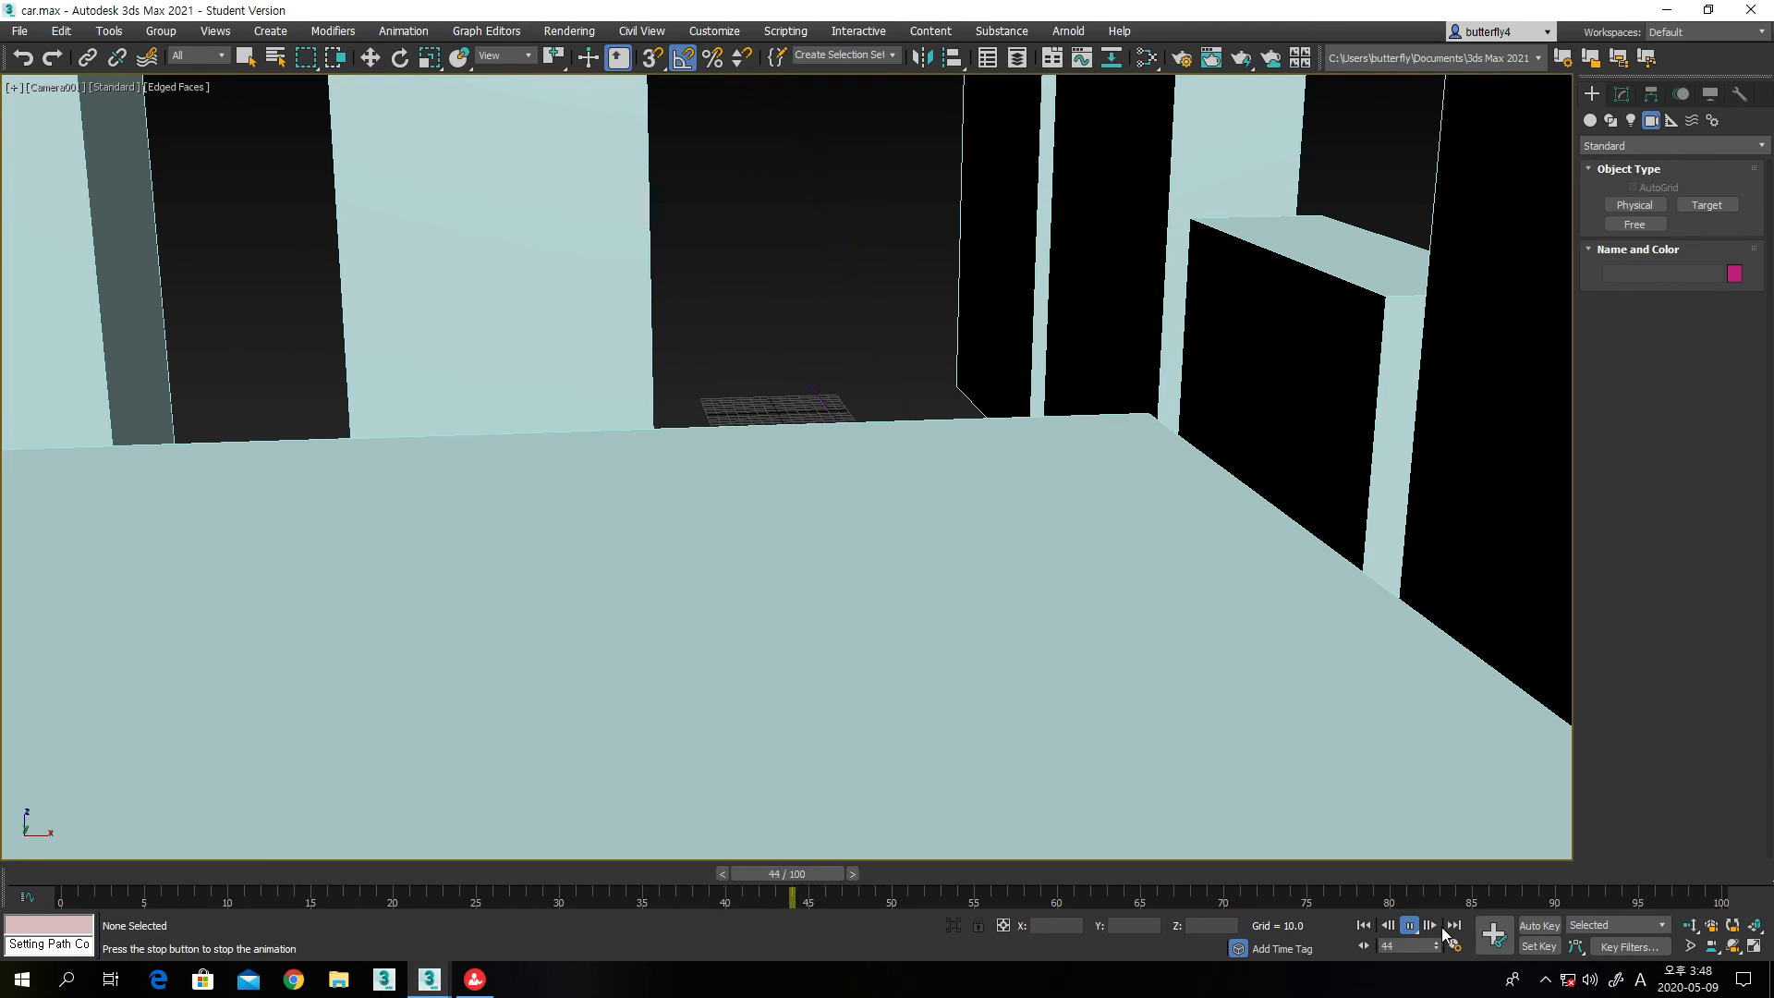
pyautogui.click(1412, 925)
pyautogui.press('w')
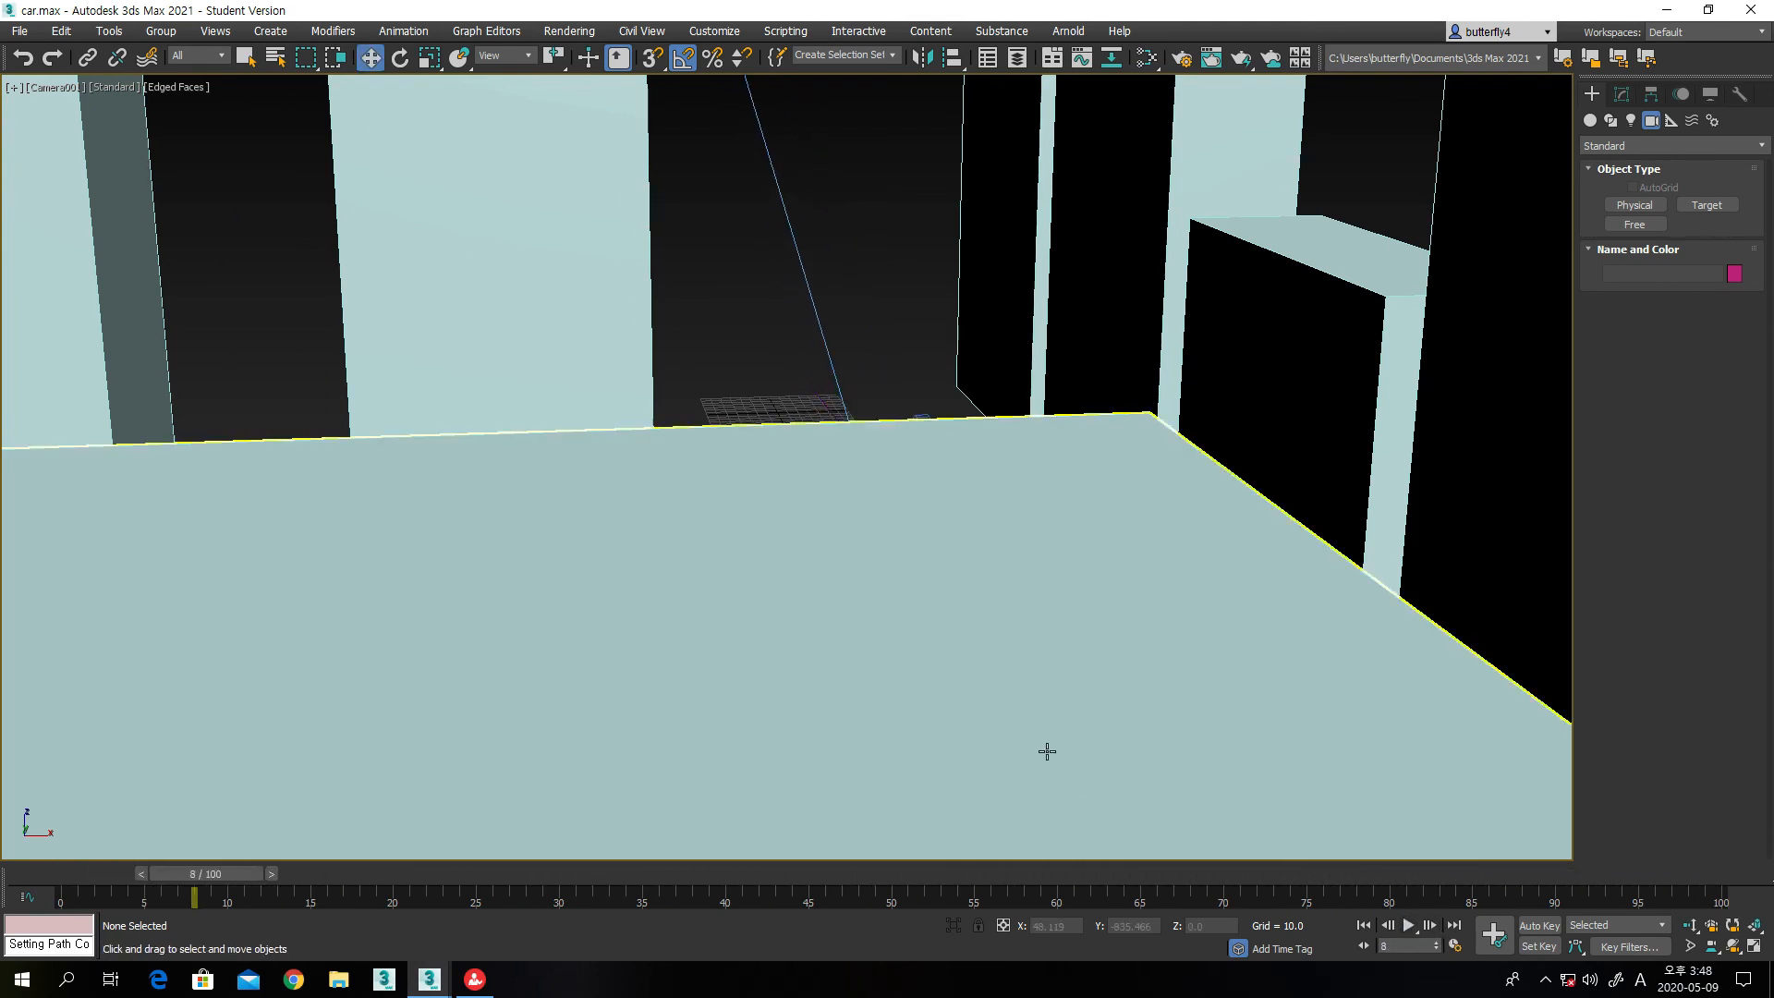
# Restore the four-viewport layout and move Camera001 clear of the building in the Top viewport to about X -175, Y -1704
pyautogui.click(1755, 950)
pyautogui.scroll(-3, 560, 309)
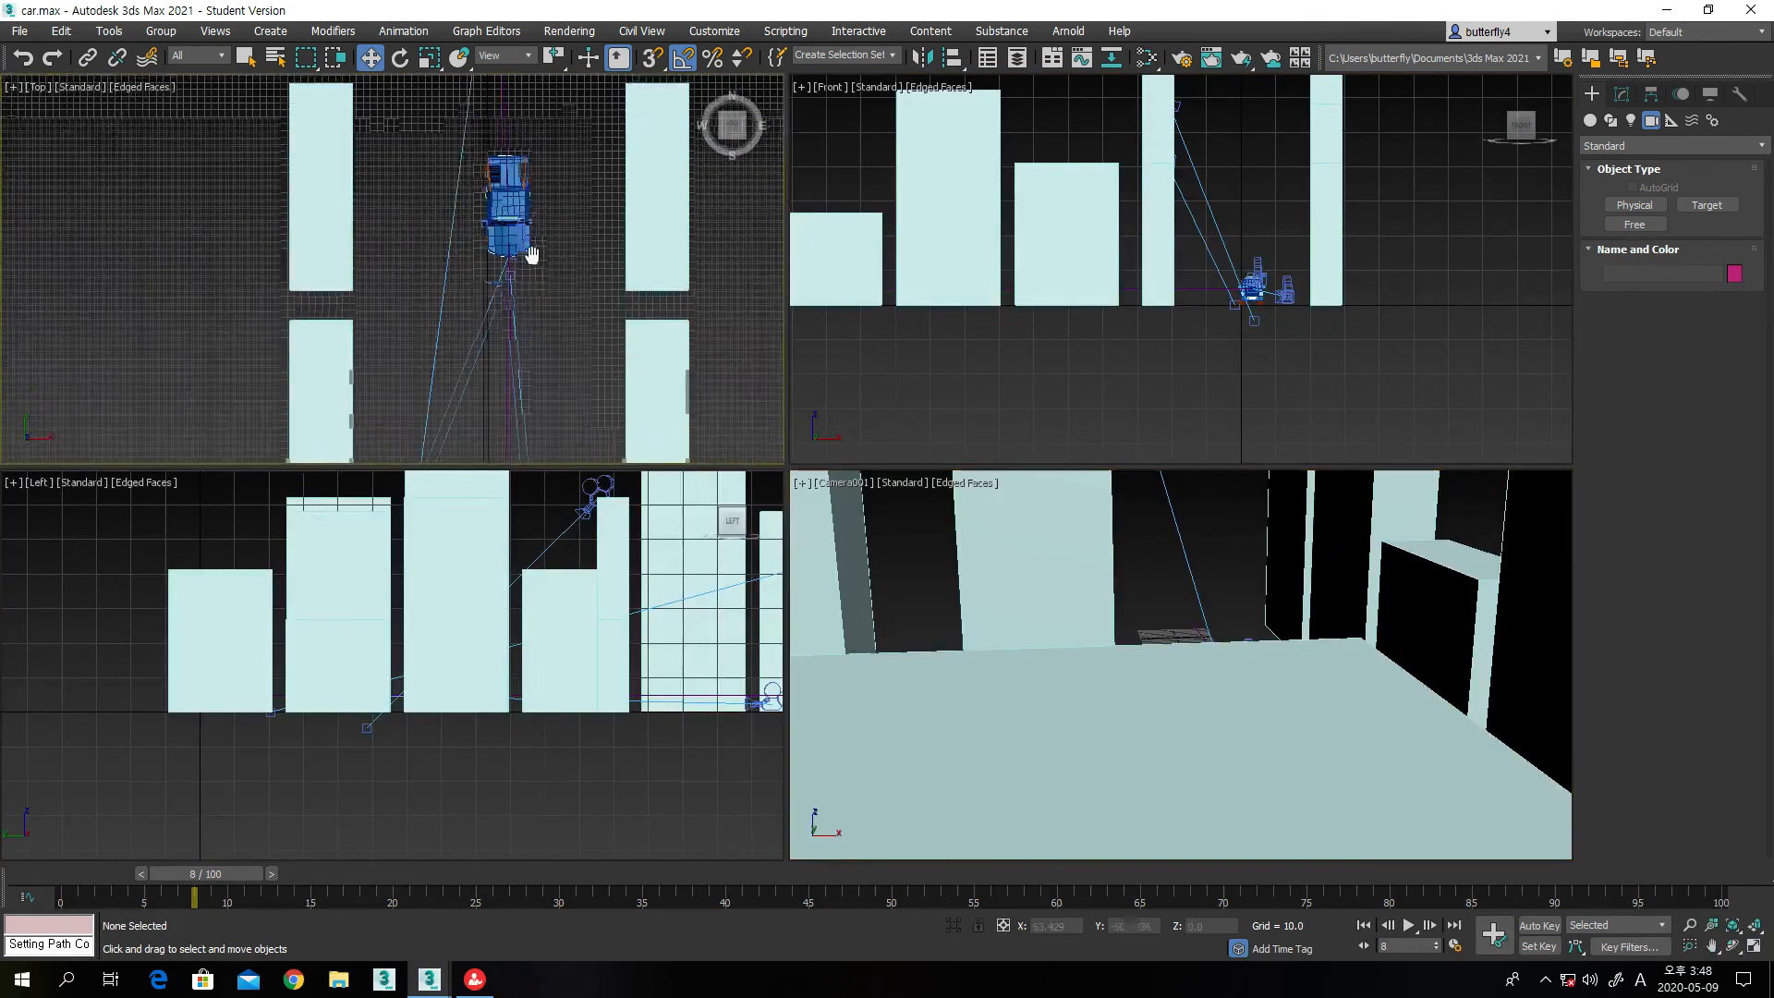
pyautogui.moveTo(620, 440); pyautogui.dragTo(637, 86, button='middle')
pyautogui.moveTo(621, 265); pyautogui.dragTo(625, 217, button='middle')
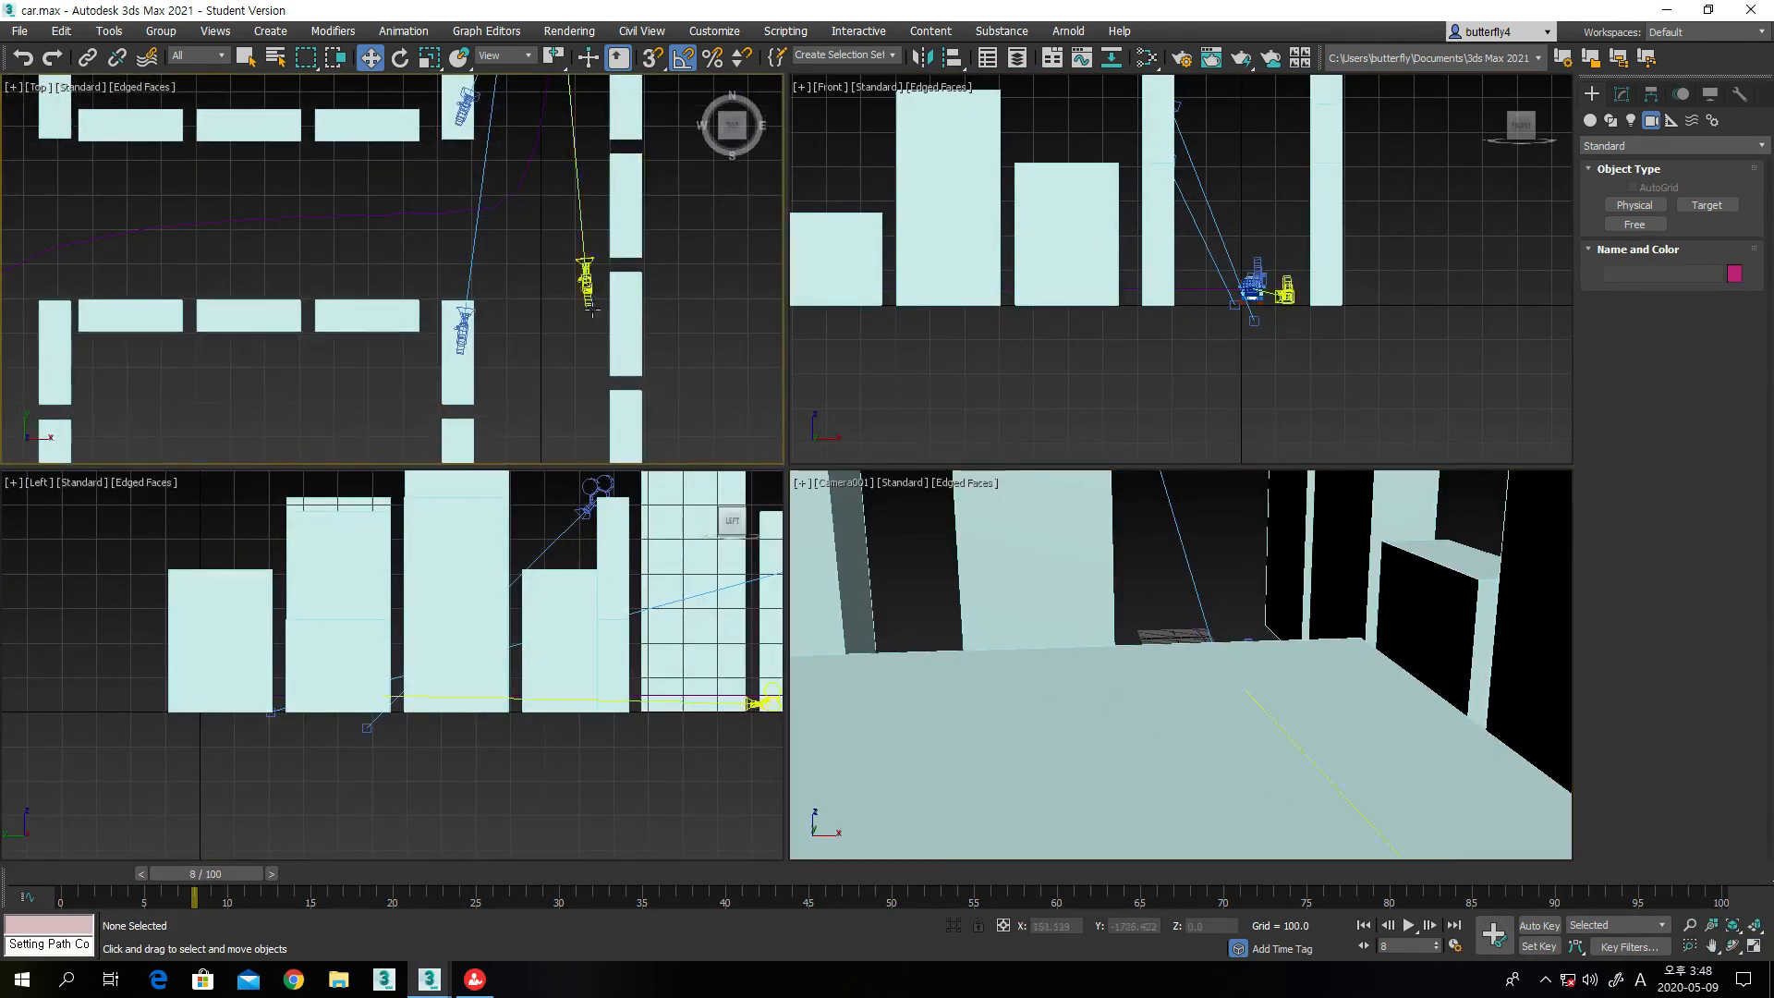
pyautogui.click(588, 289)
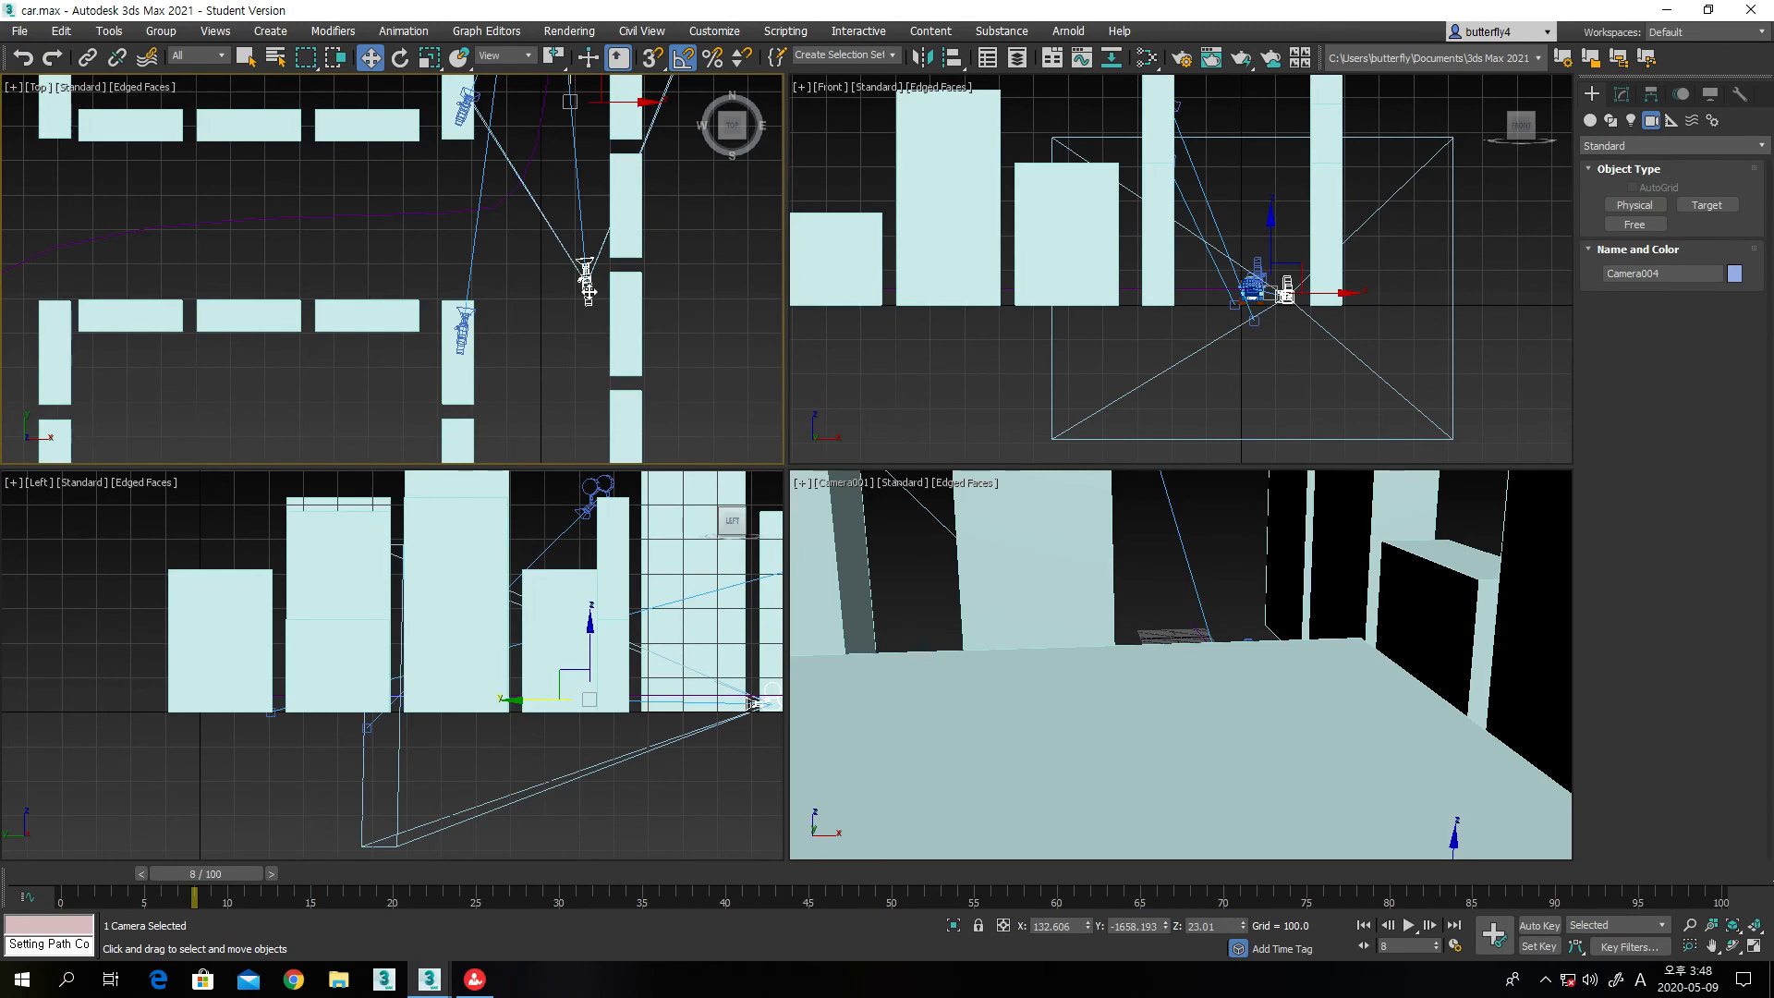
pyautogui.click(1622, 94)
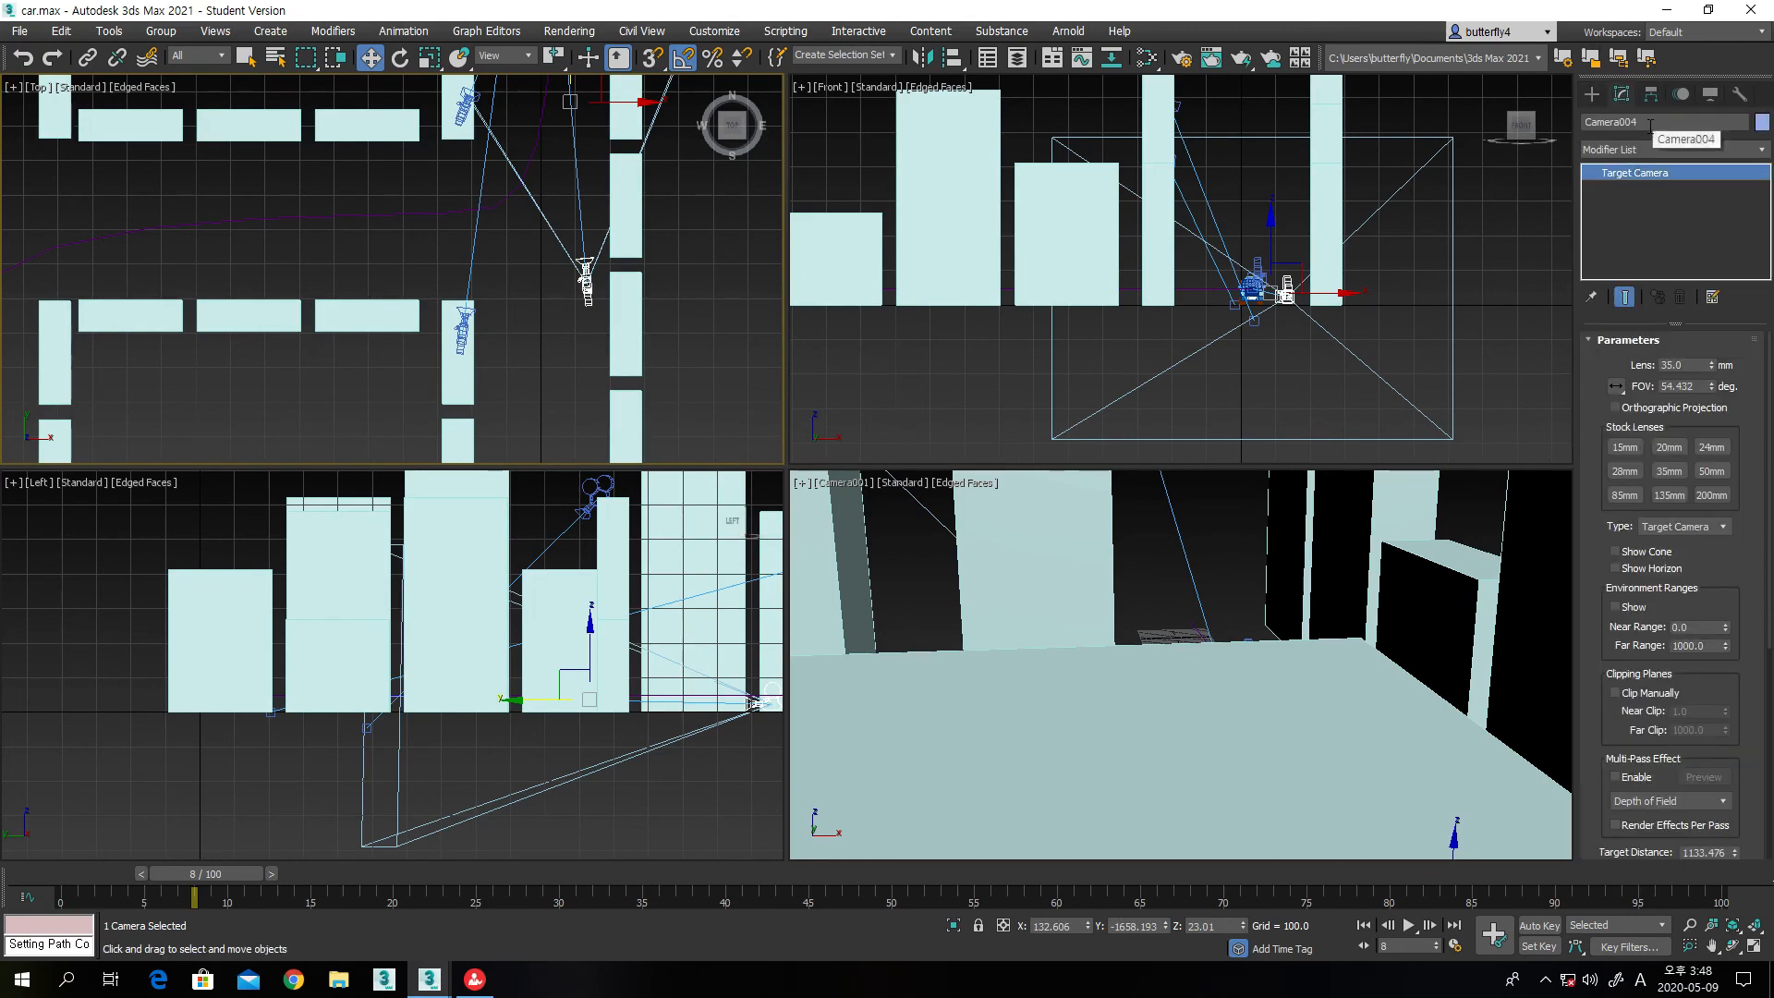
pyautogui.click(461, 340)
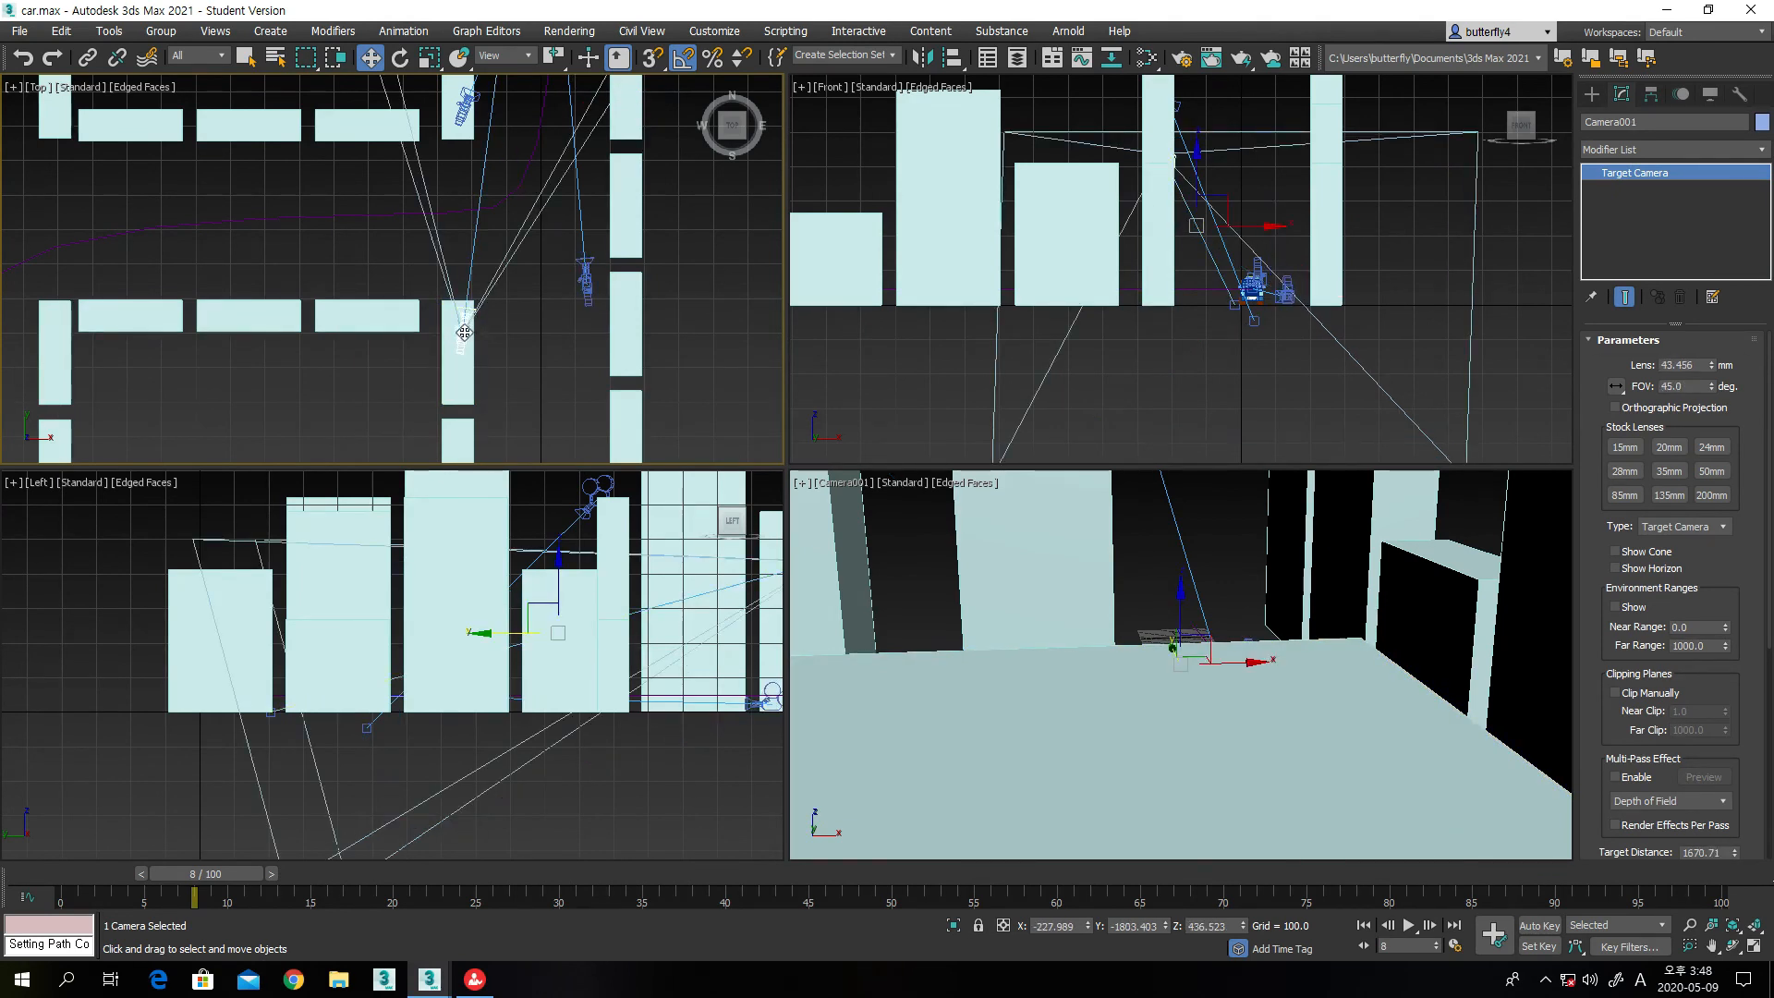
pyautogui.click(499, 328)
pyautogui.click(471, 325)
pyautogui.moveTo(461, 329); pyautogui.dragTo(467, 286)
pyautogui.scroll(-3, 492, 284)
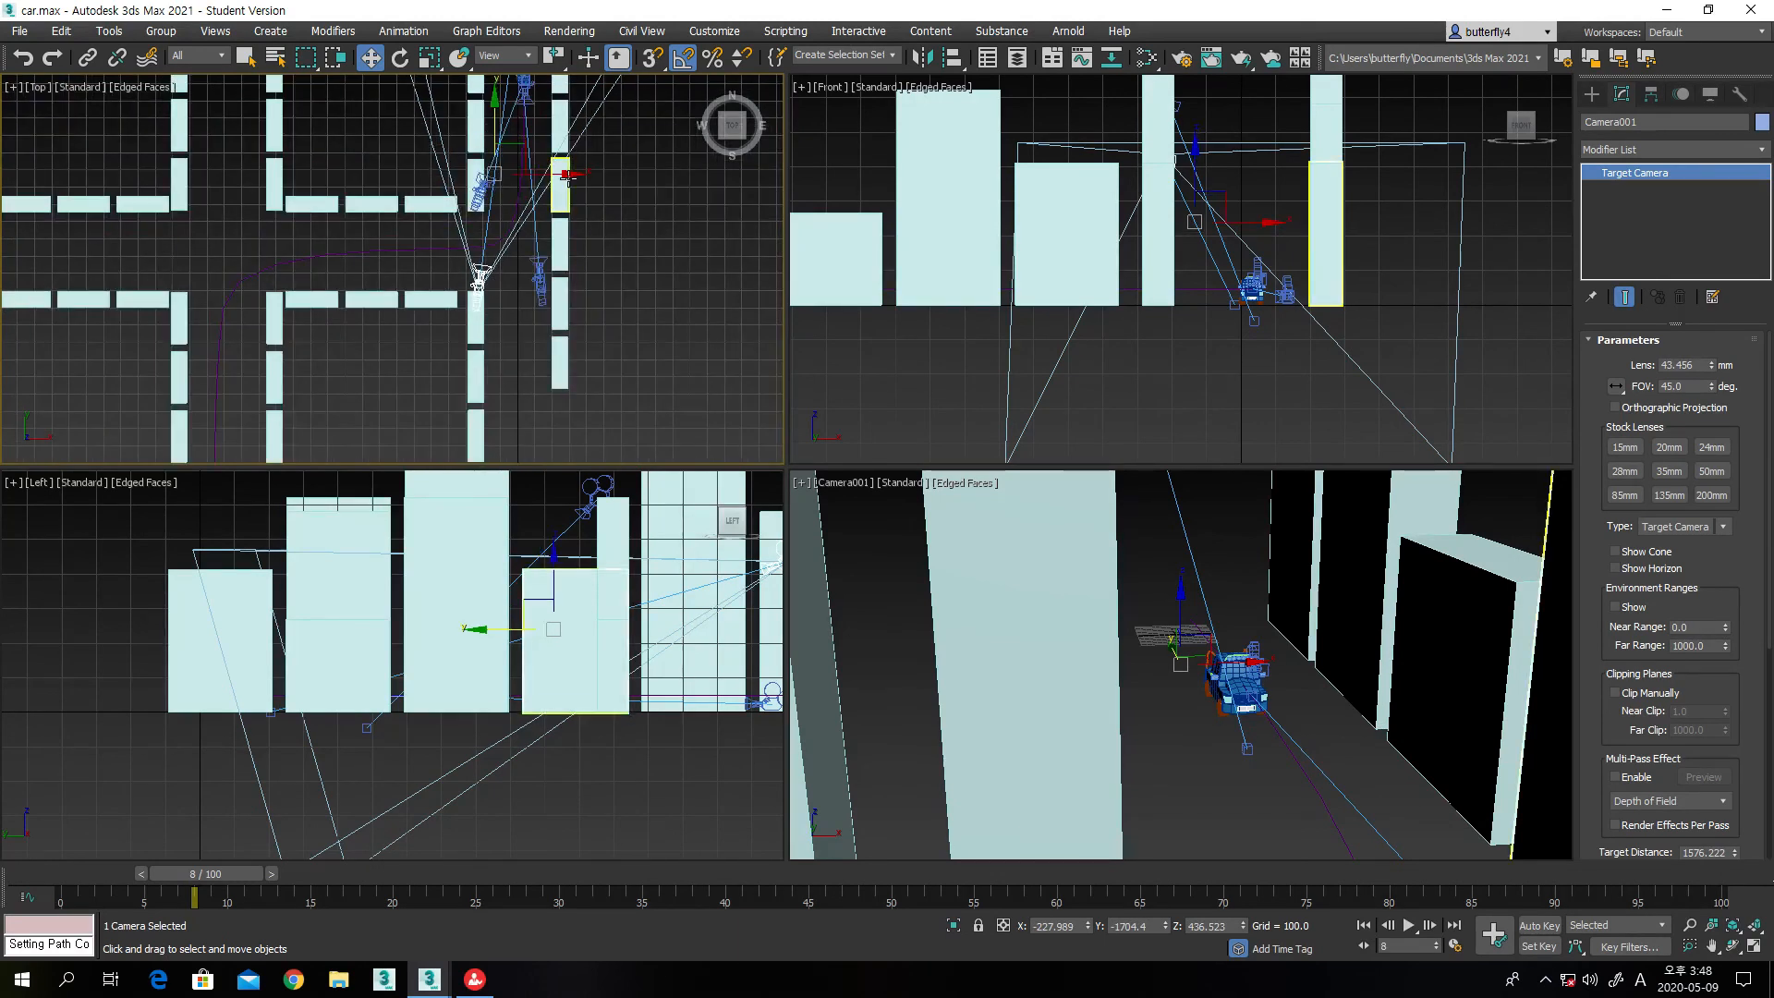
pyautogui.moveTo(566, 175); pyautogui.dragTo(579, 186)
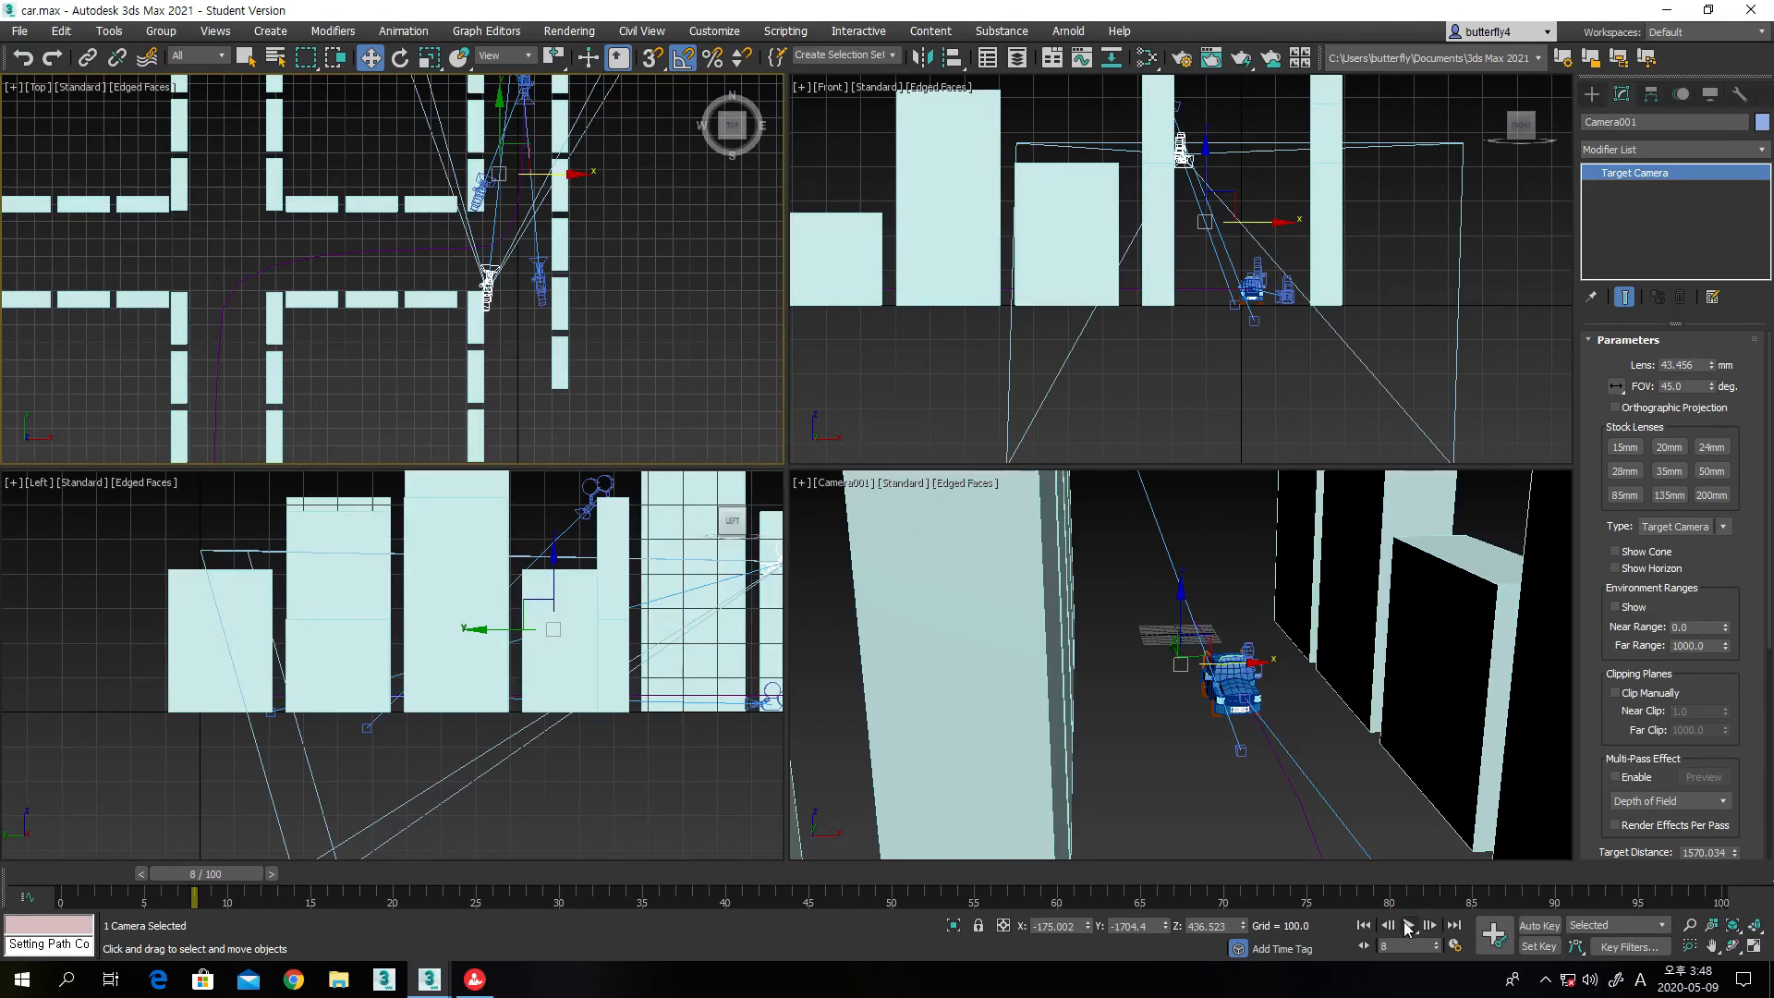
# Play the animation and review the drive through Camera001, Camera002, Camera003 and Camera004 in turn, stopping playback at the end
pyautogui.click(1408, 925)
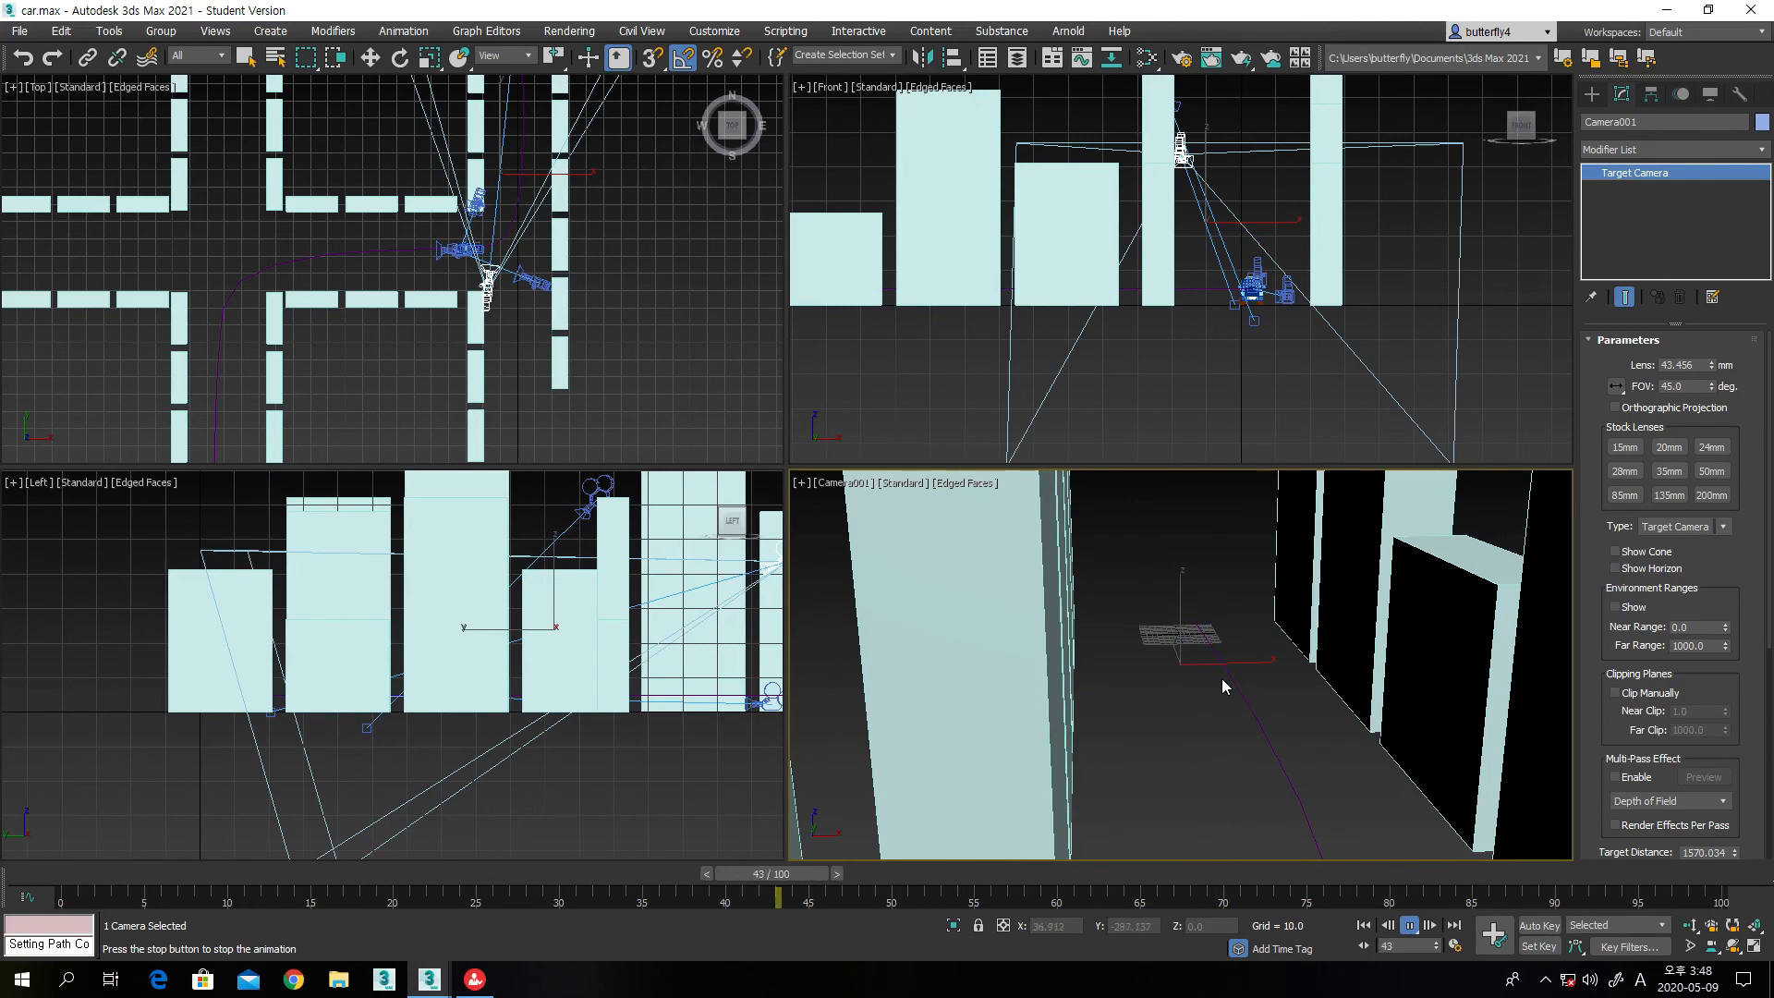
pyautogui.click(852, 484)
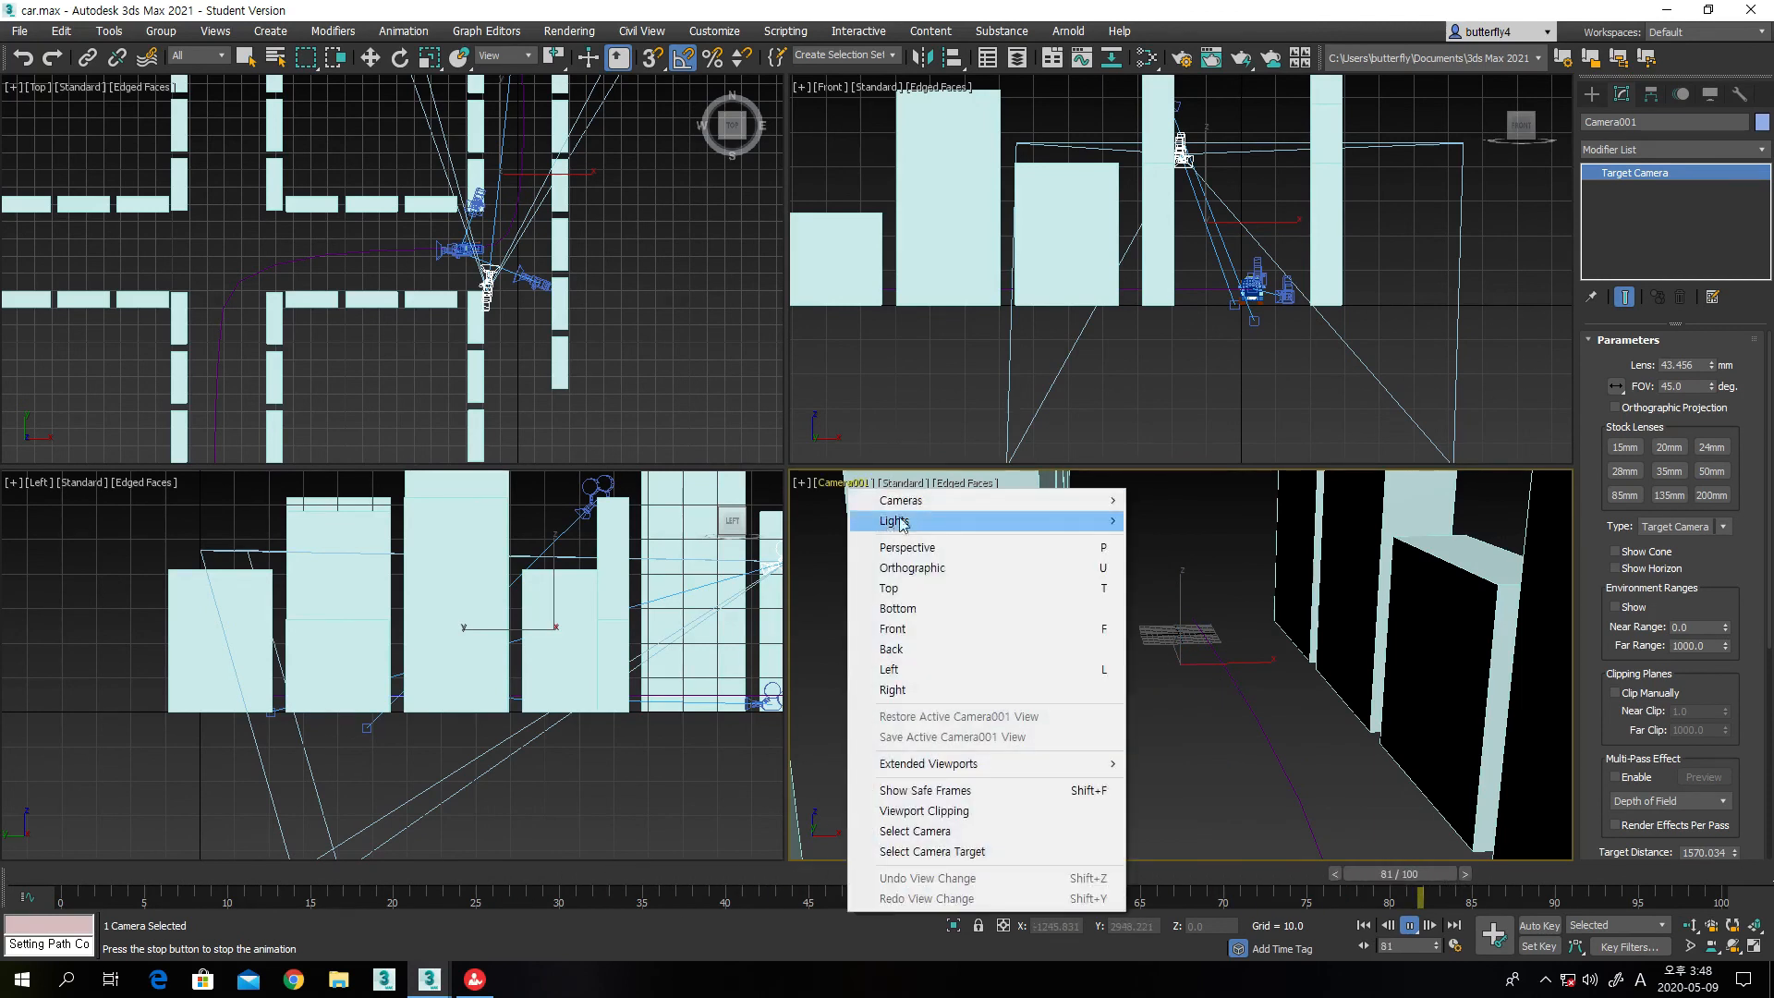
pyautogui.moveTo(901, 499)
pyautogui.click(1178, 521)
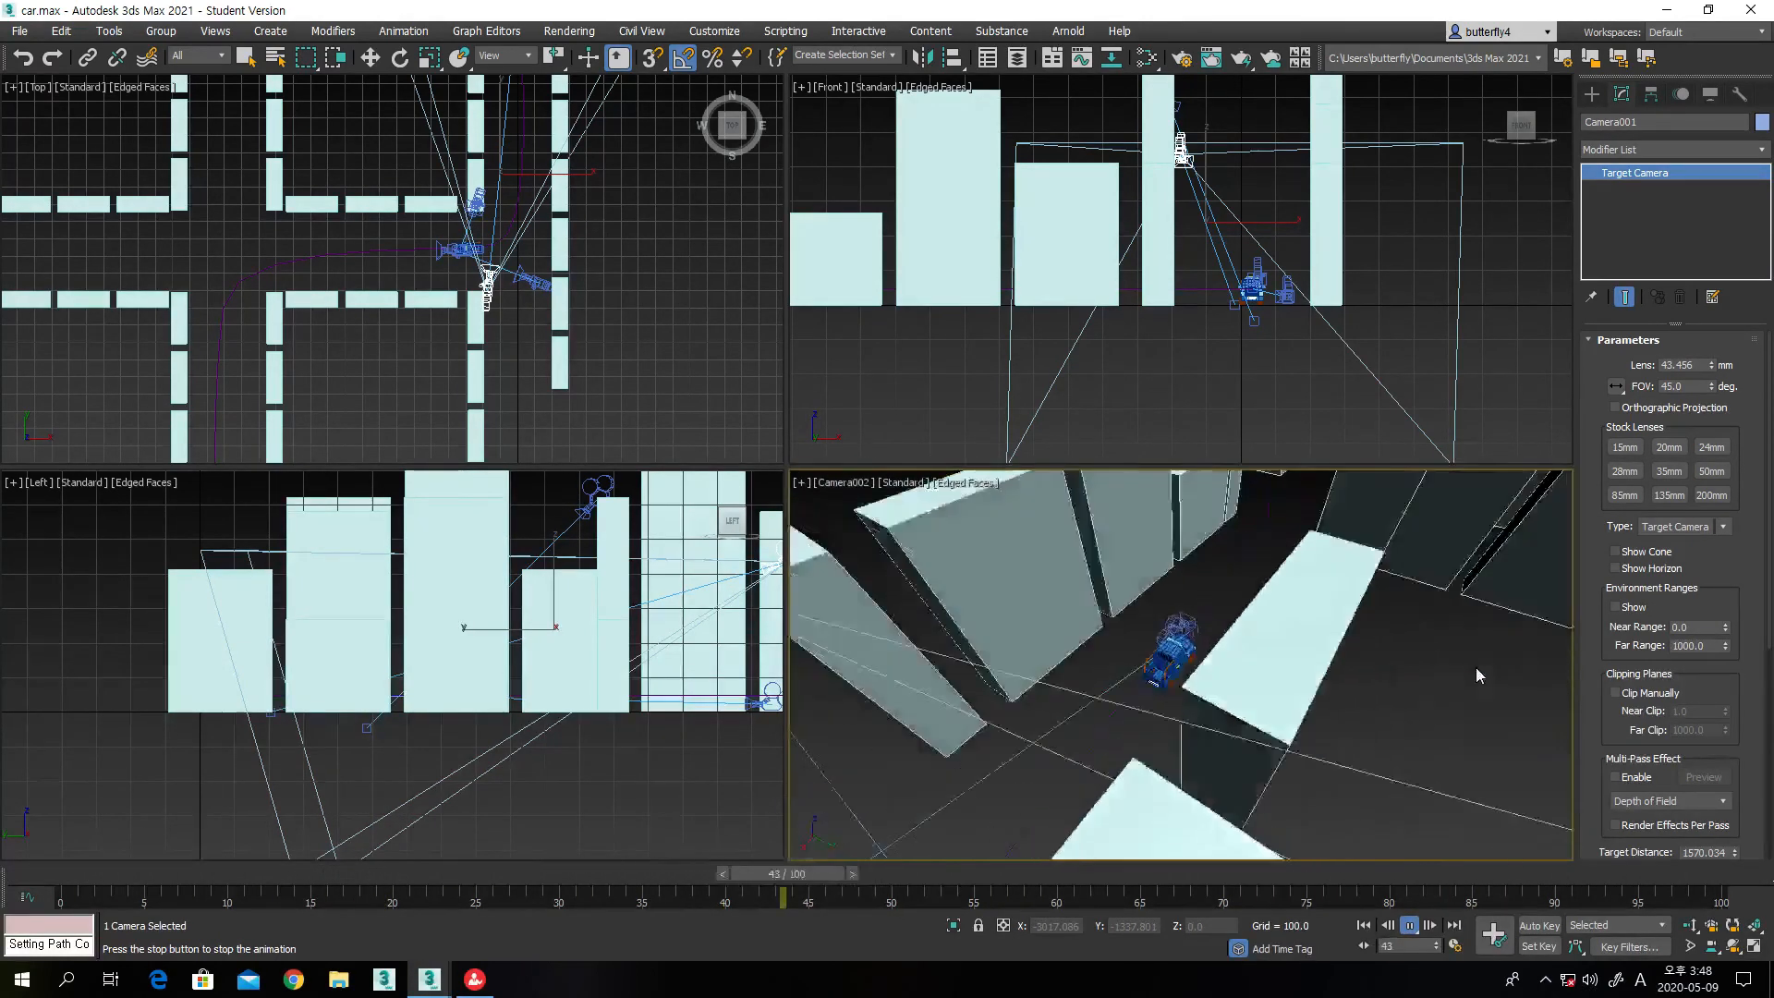
pyautogui.click(849, 483)
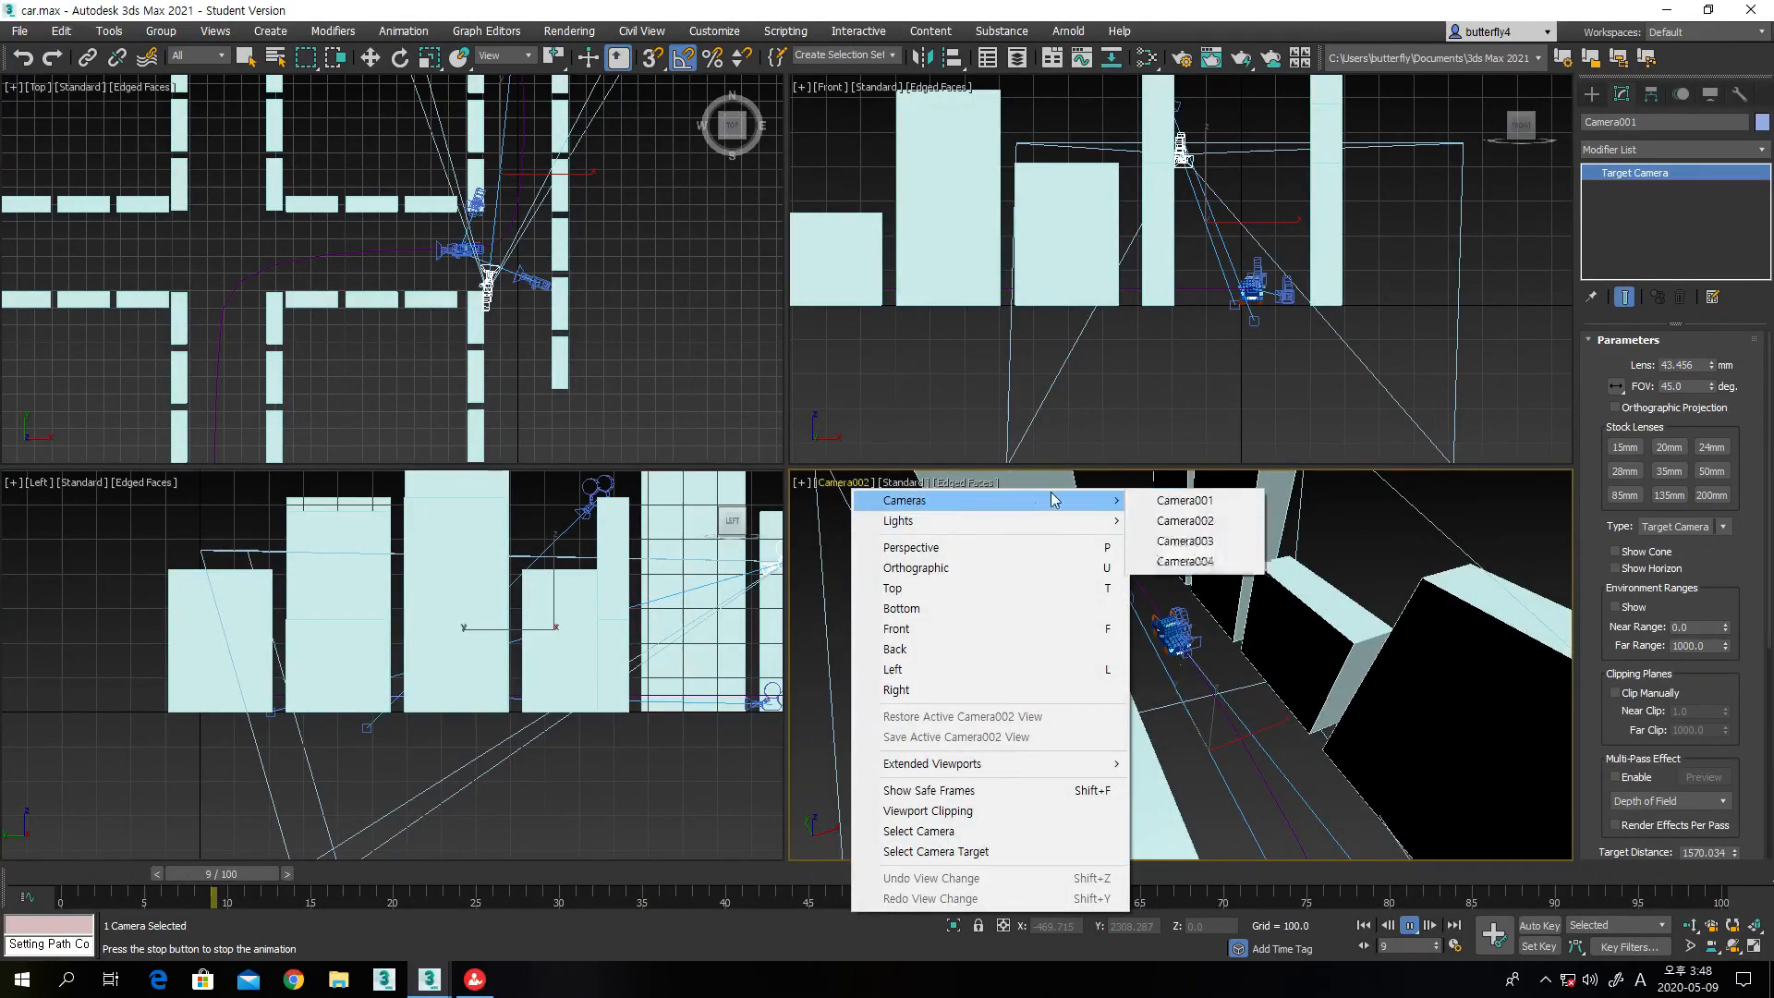
pyautogui.click(1178, 541)
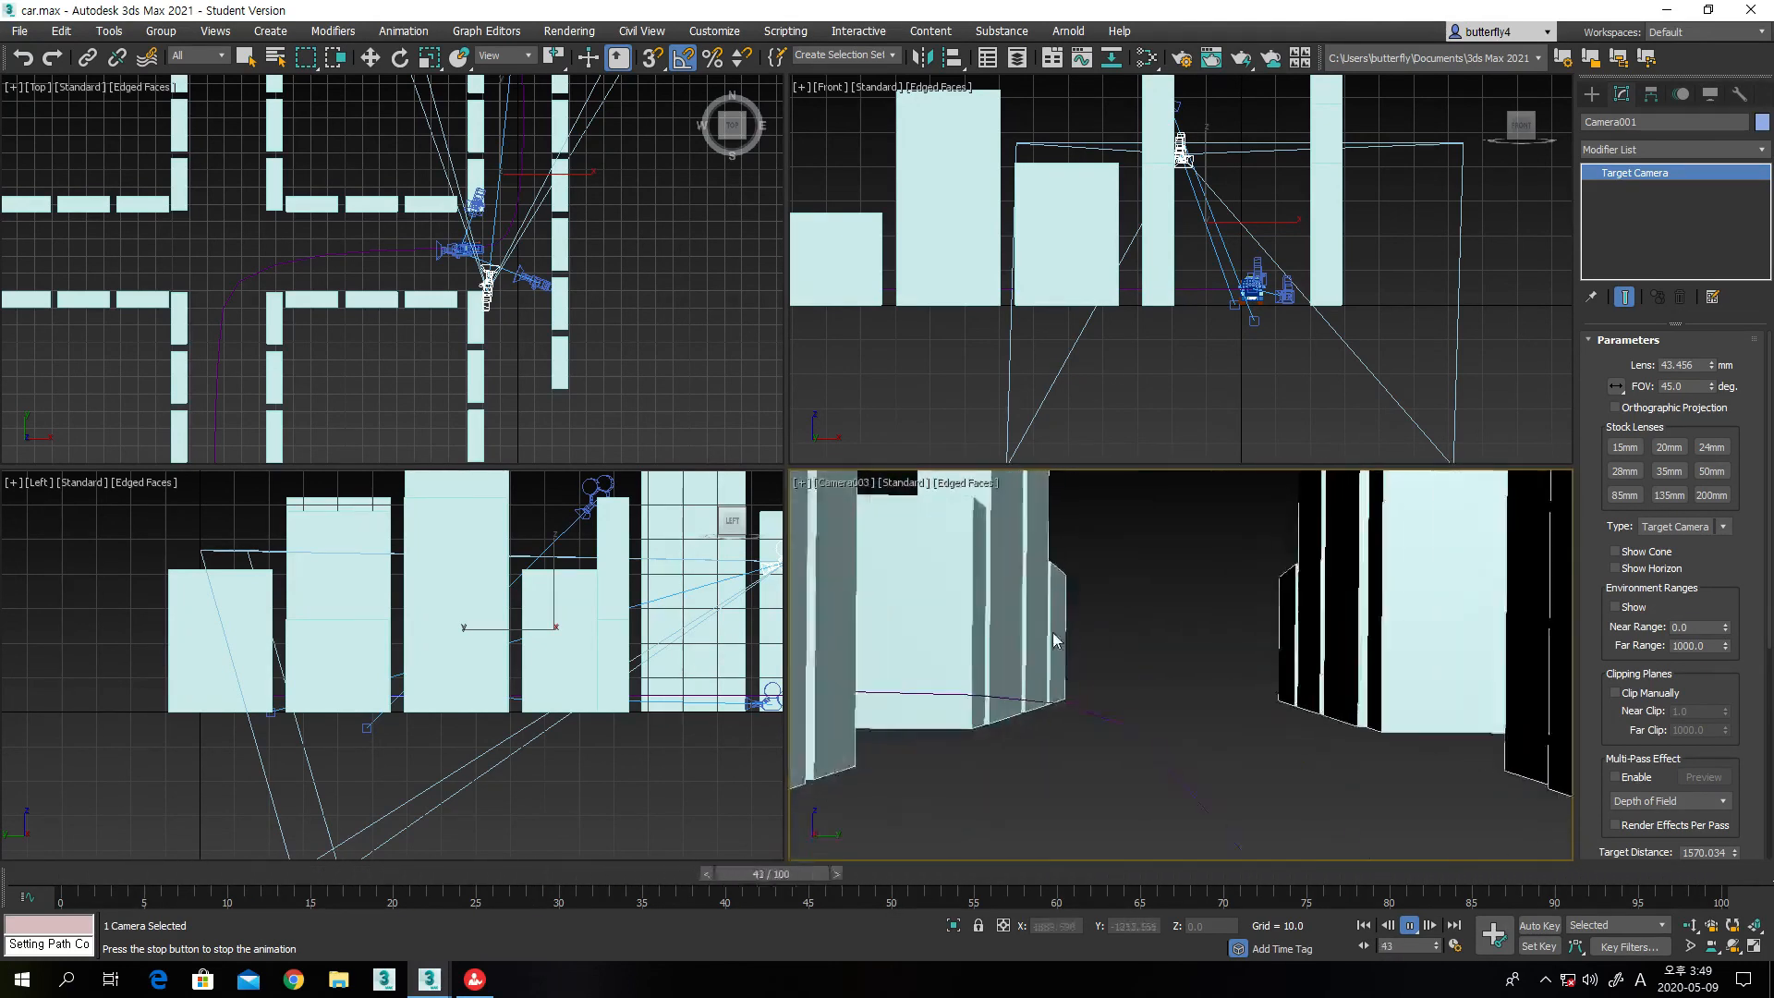
pyautogui.click(847, 484)
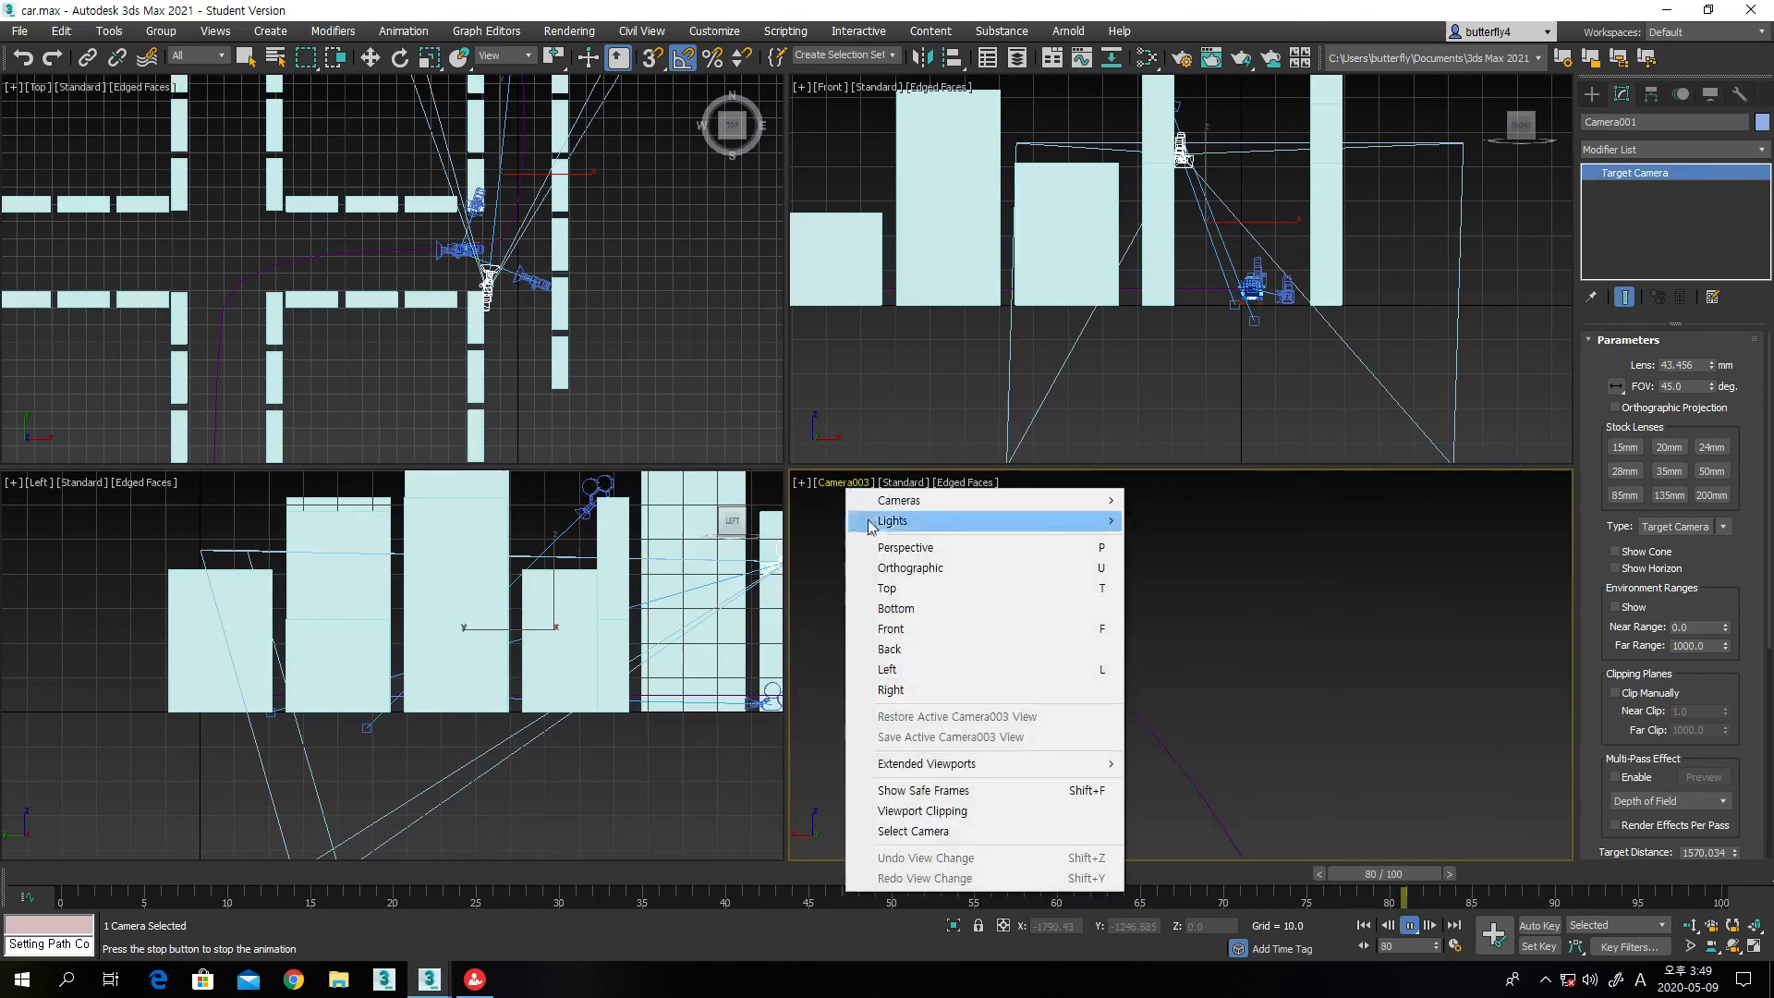
pyautogui.moveTo(909, 509)
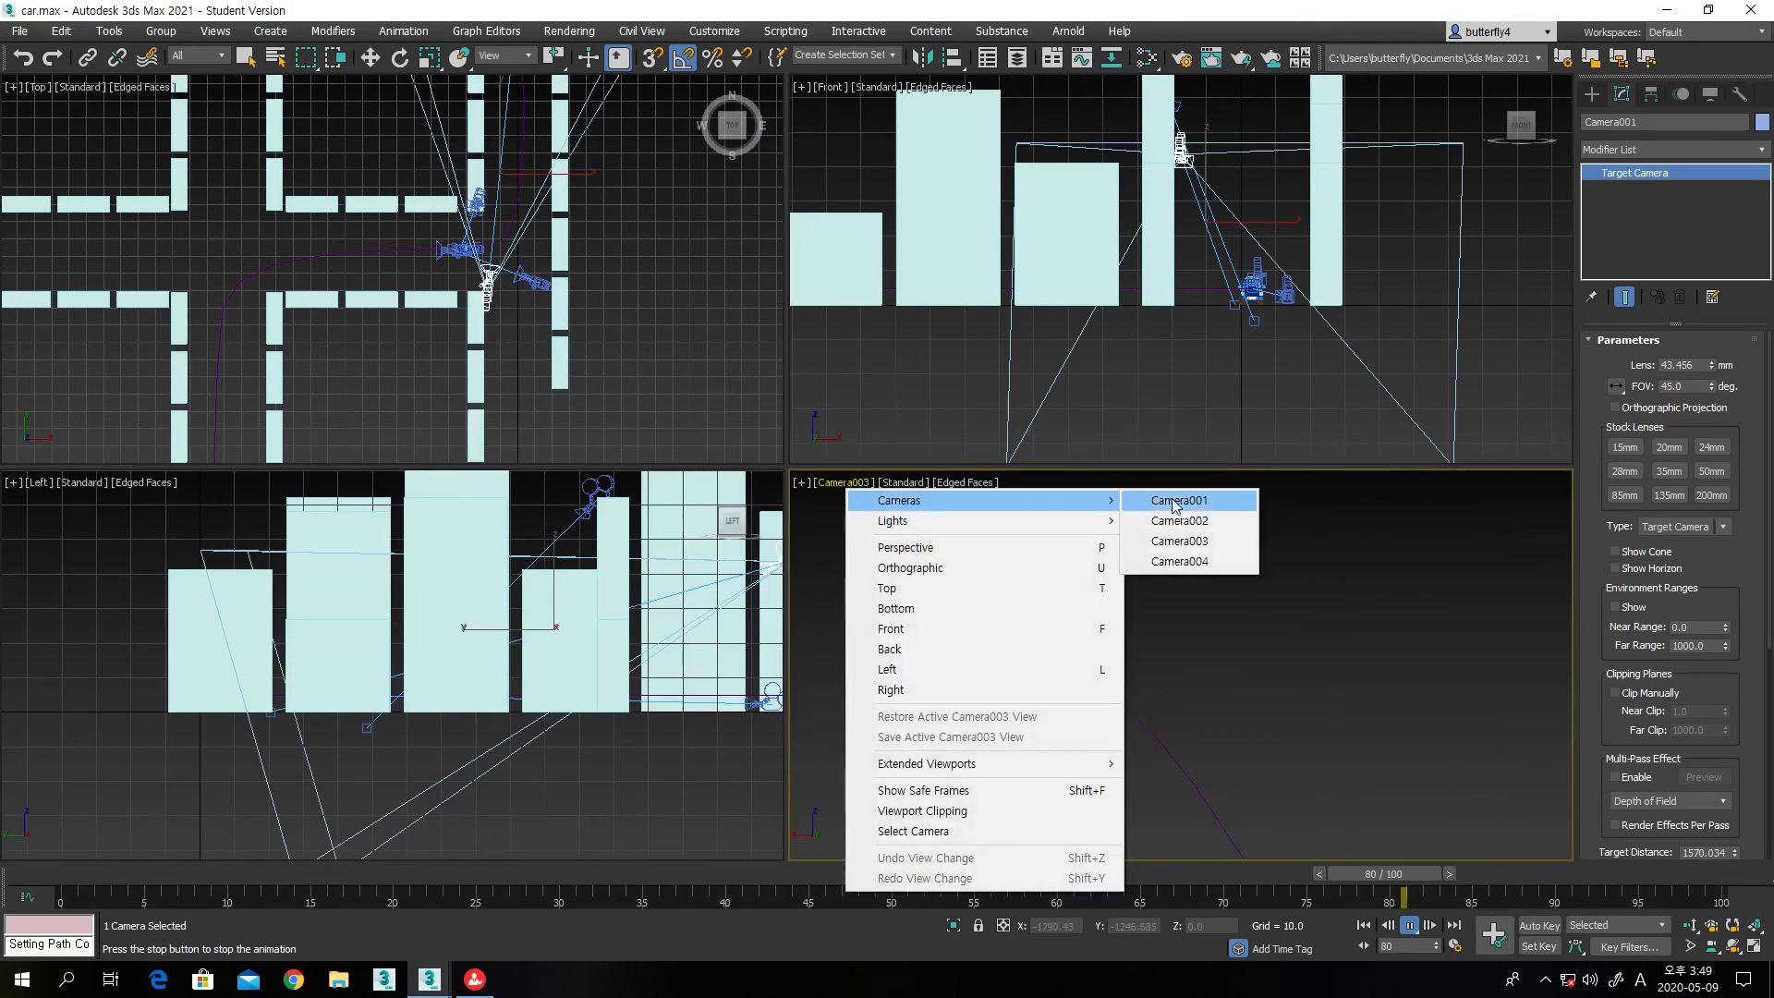
pyautogui.click(1204, 563)
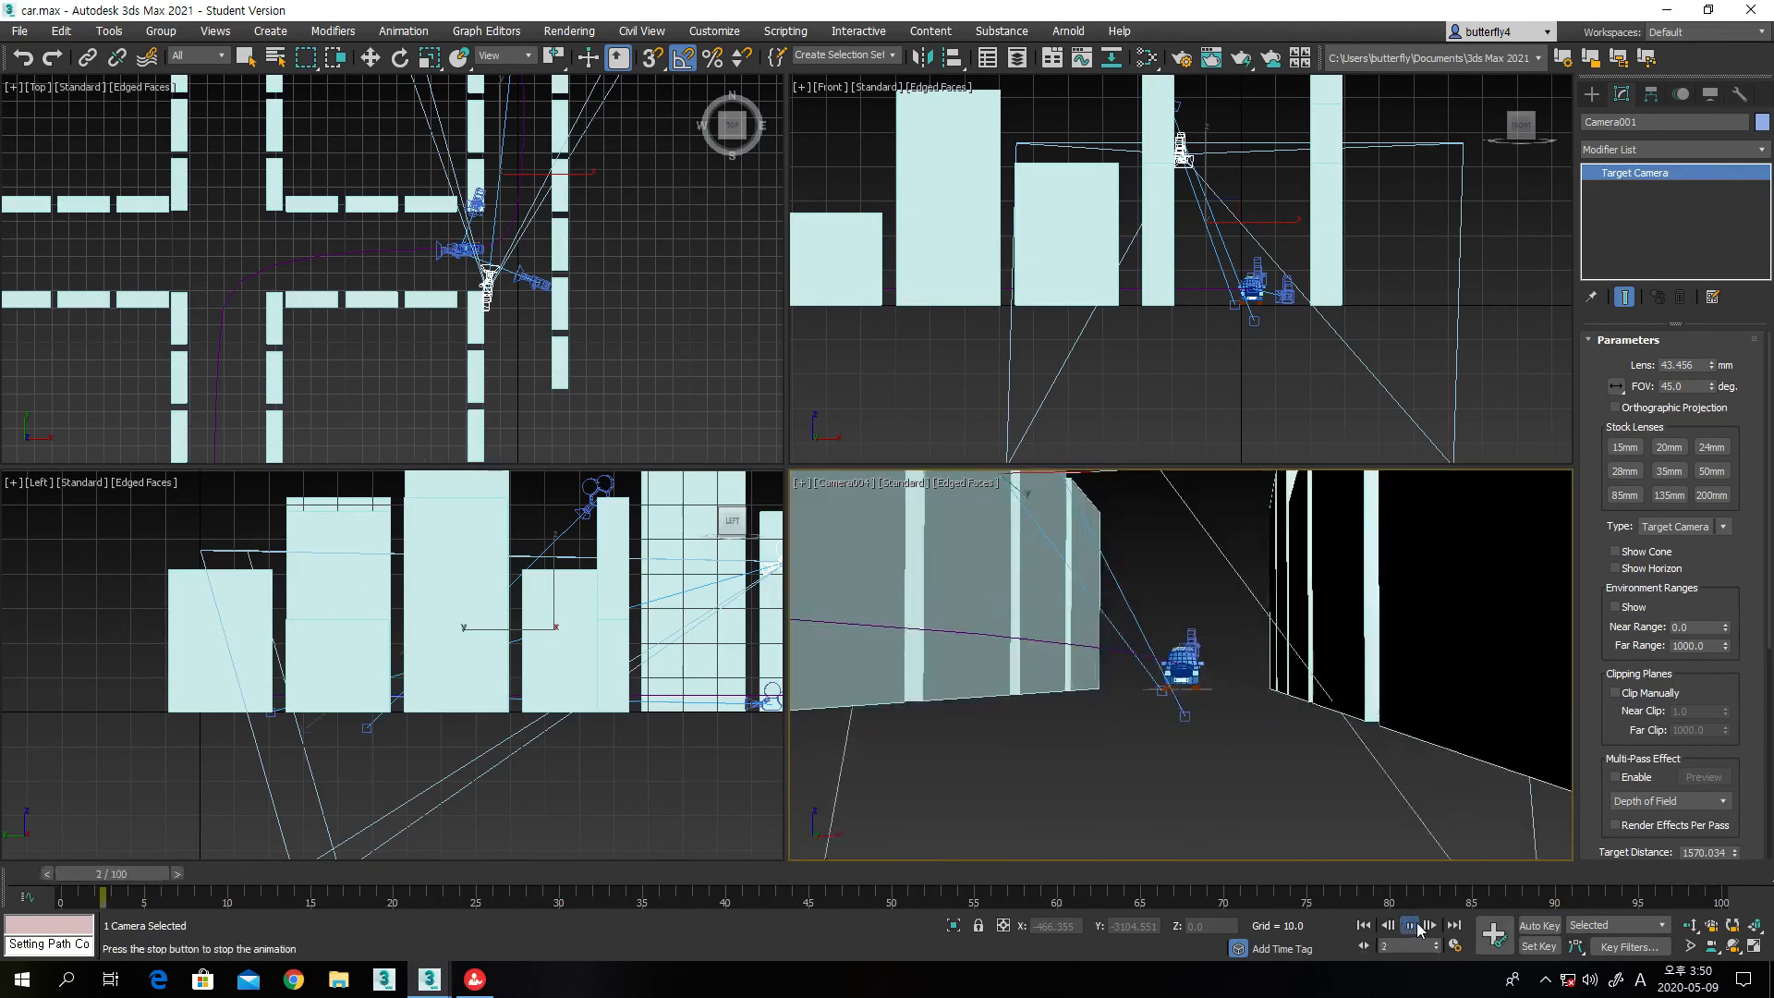
pyautogui.click(1408, 926)
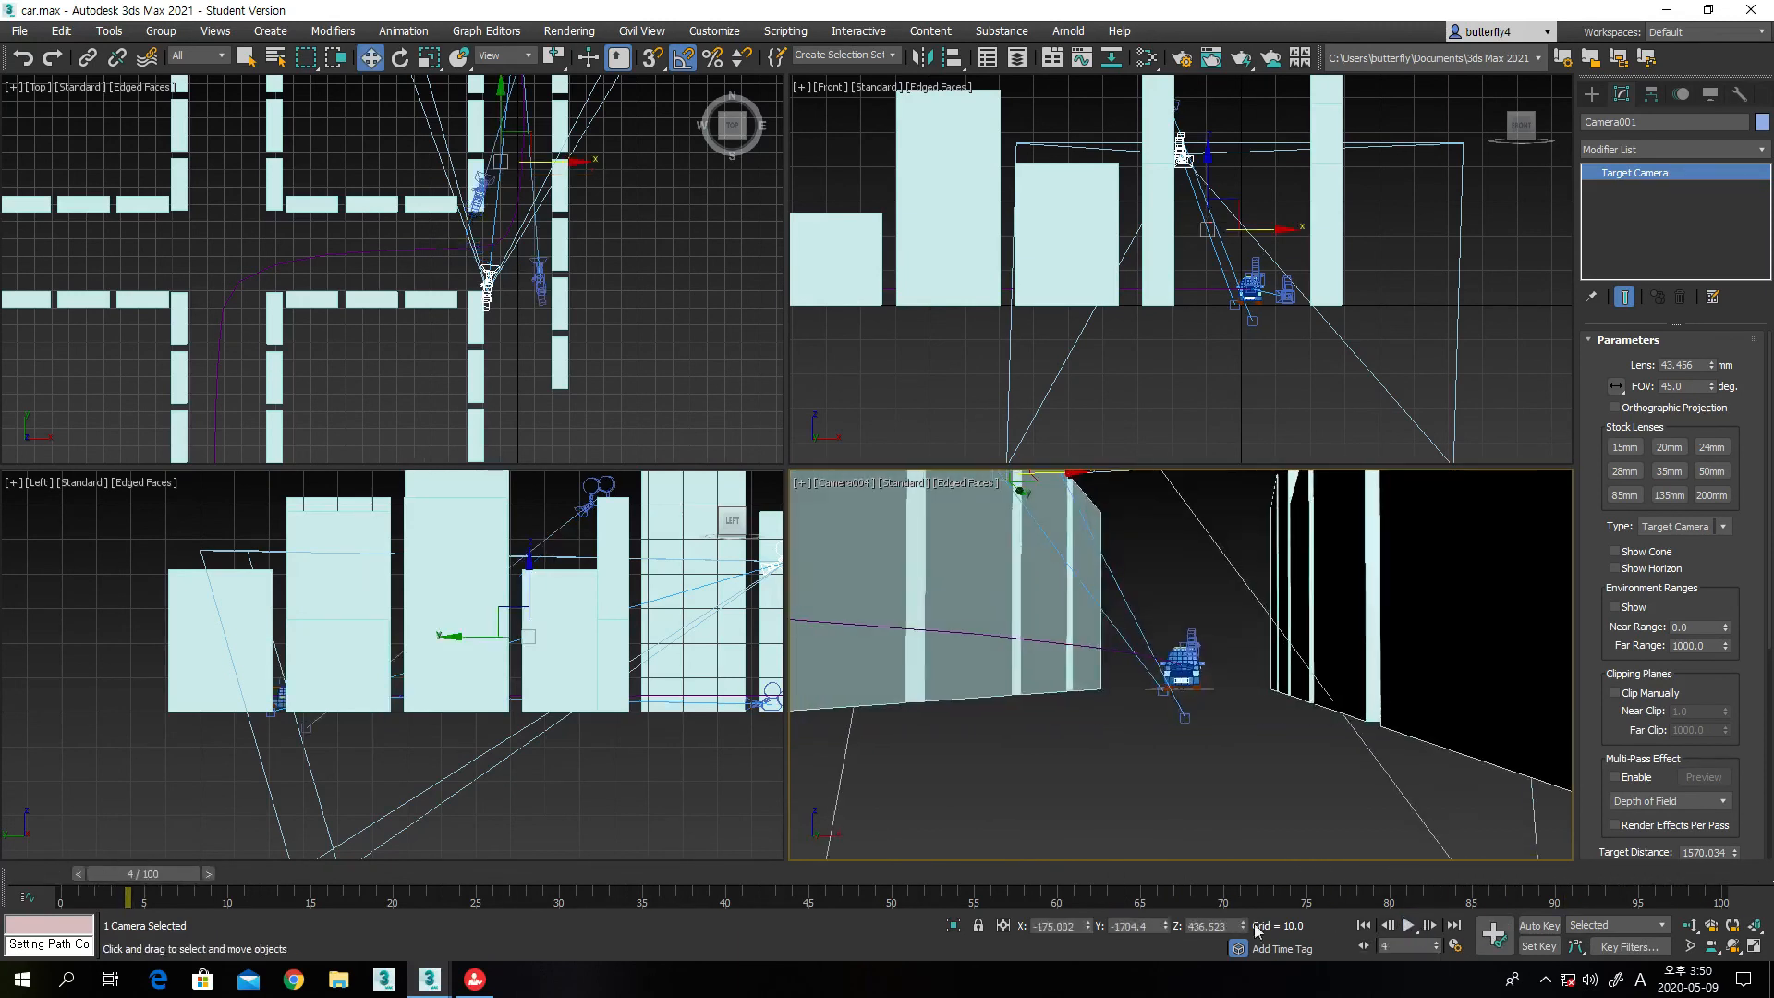
pyautogui.click(19, 31)
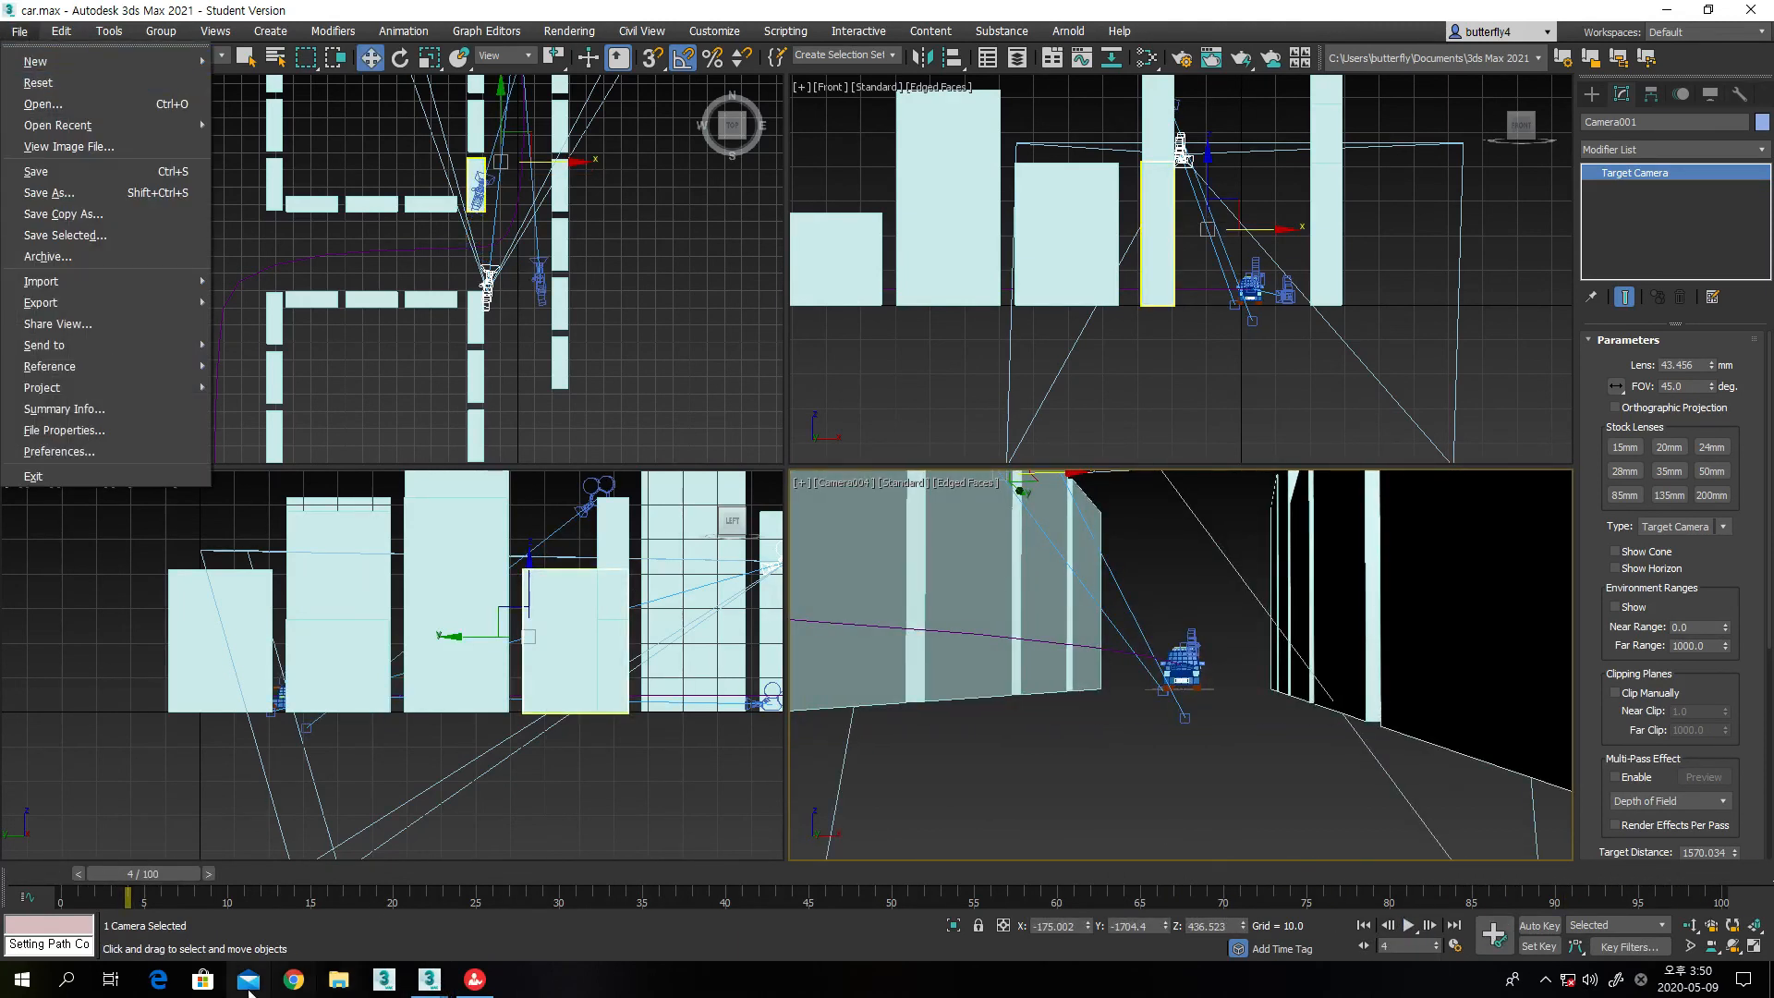
pyautogui.click(202, 981)
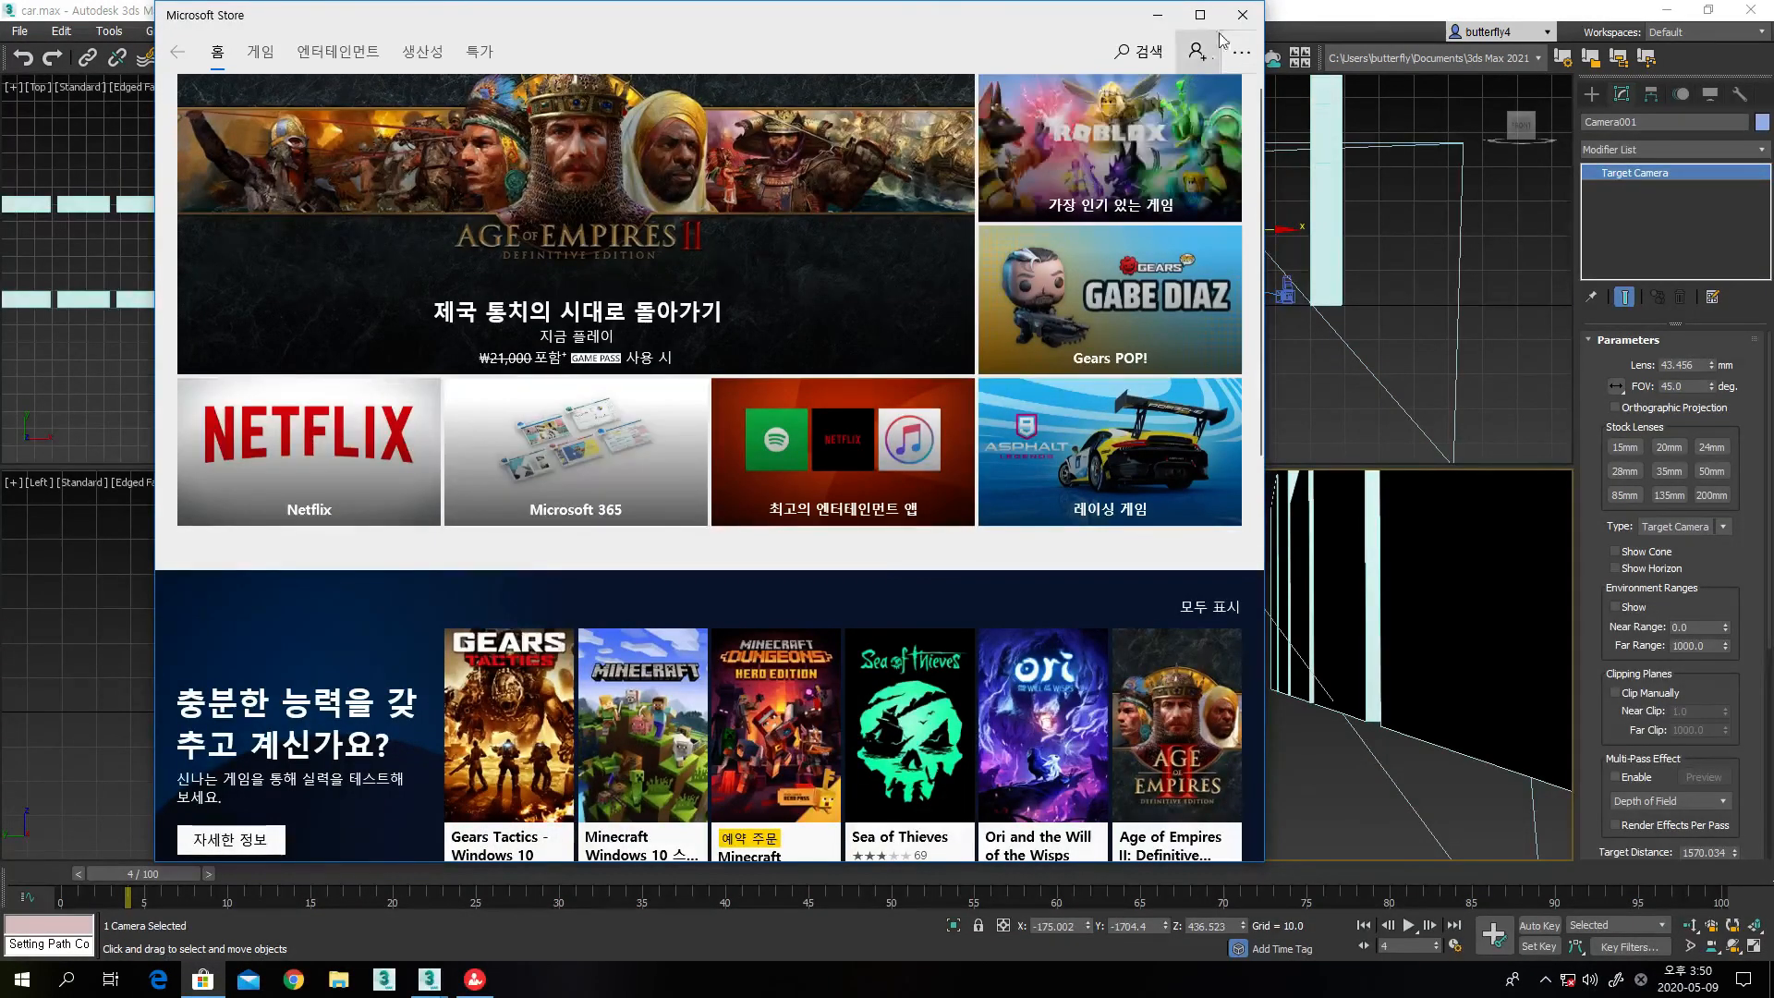
pyautogui.click(1243, 14)
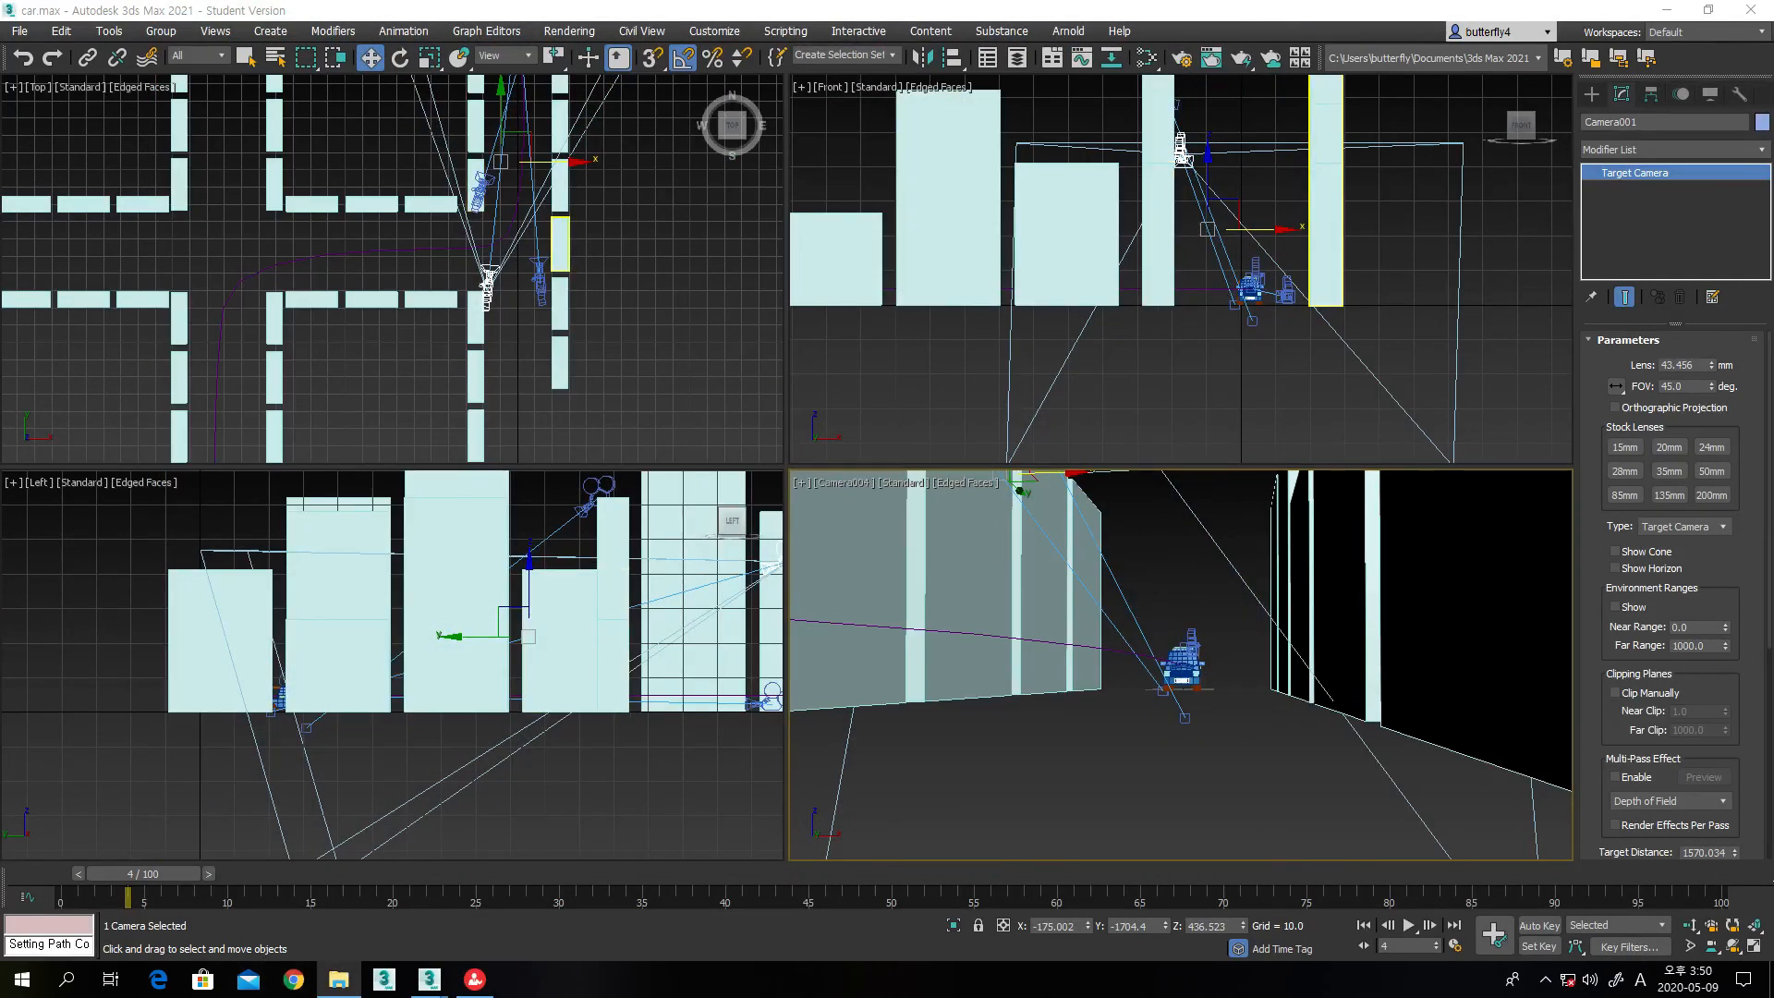
# Switch to File Explorer and open the lighter photo "다운로드 (3)" from the desktop's 수업자료 folder
pyautogui.moveTo(1773, 231); pyautogui.dragTo(985, 270)
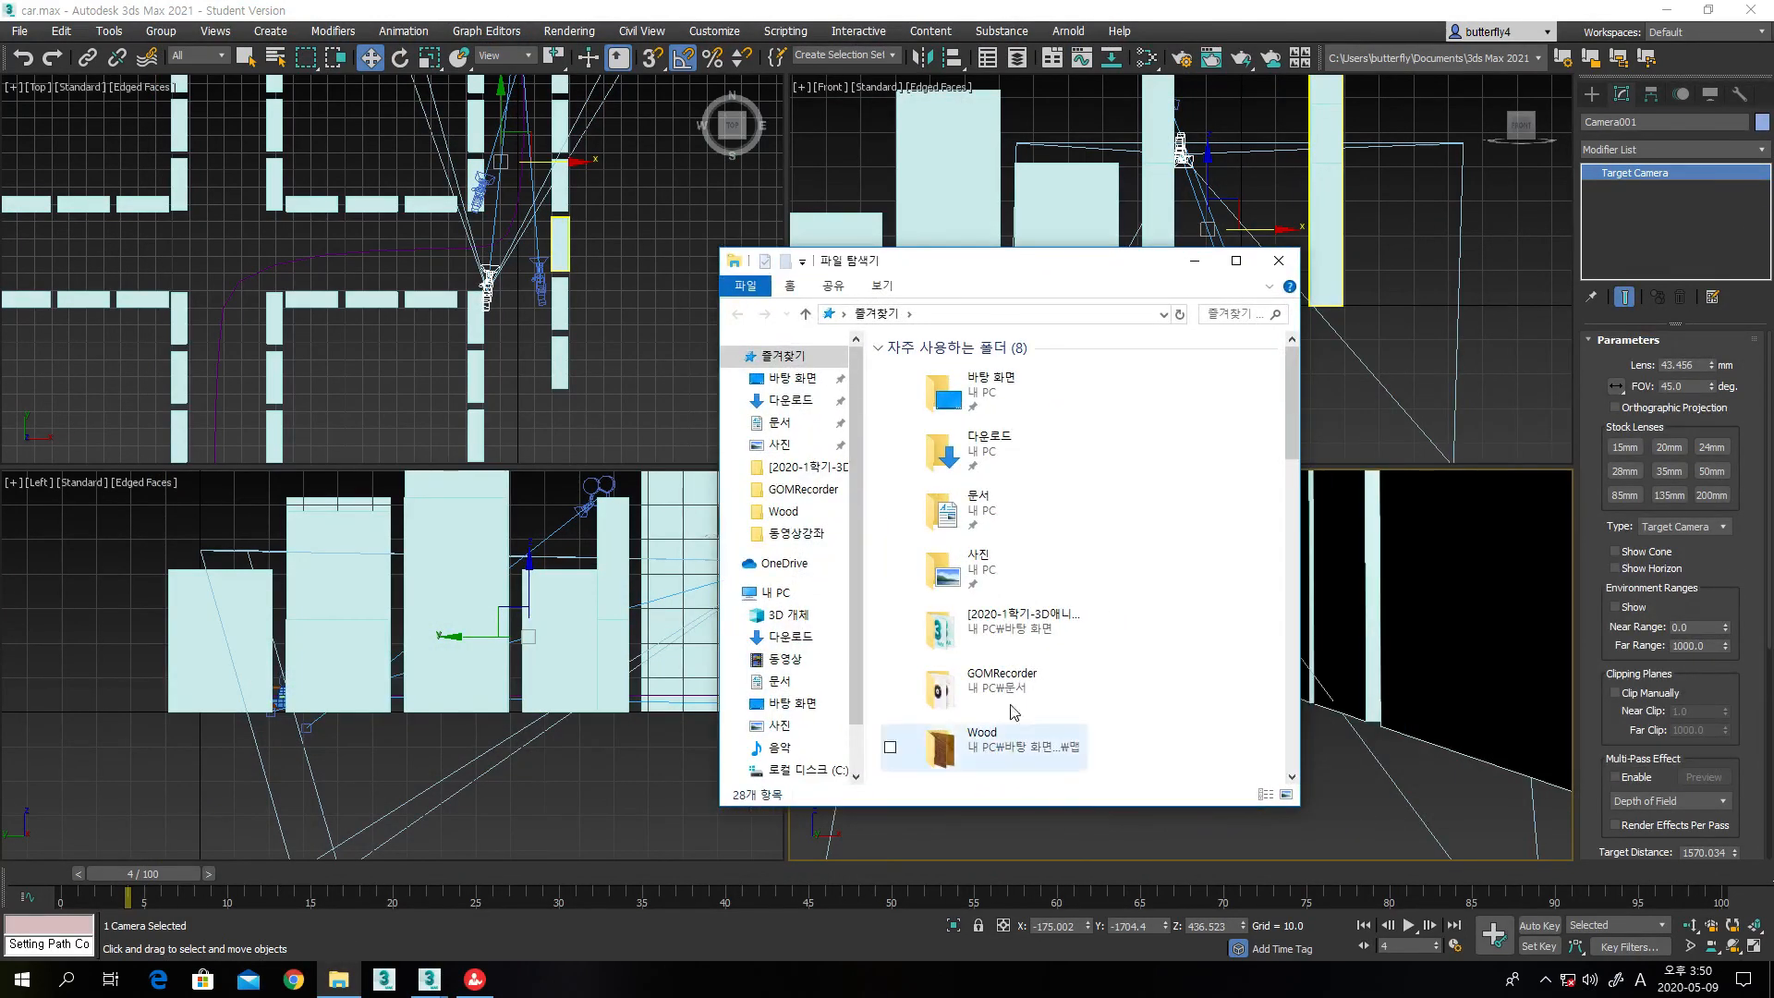
pyautogui.click(792, 378)
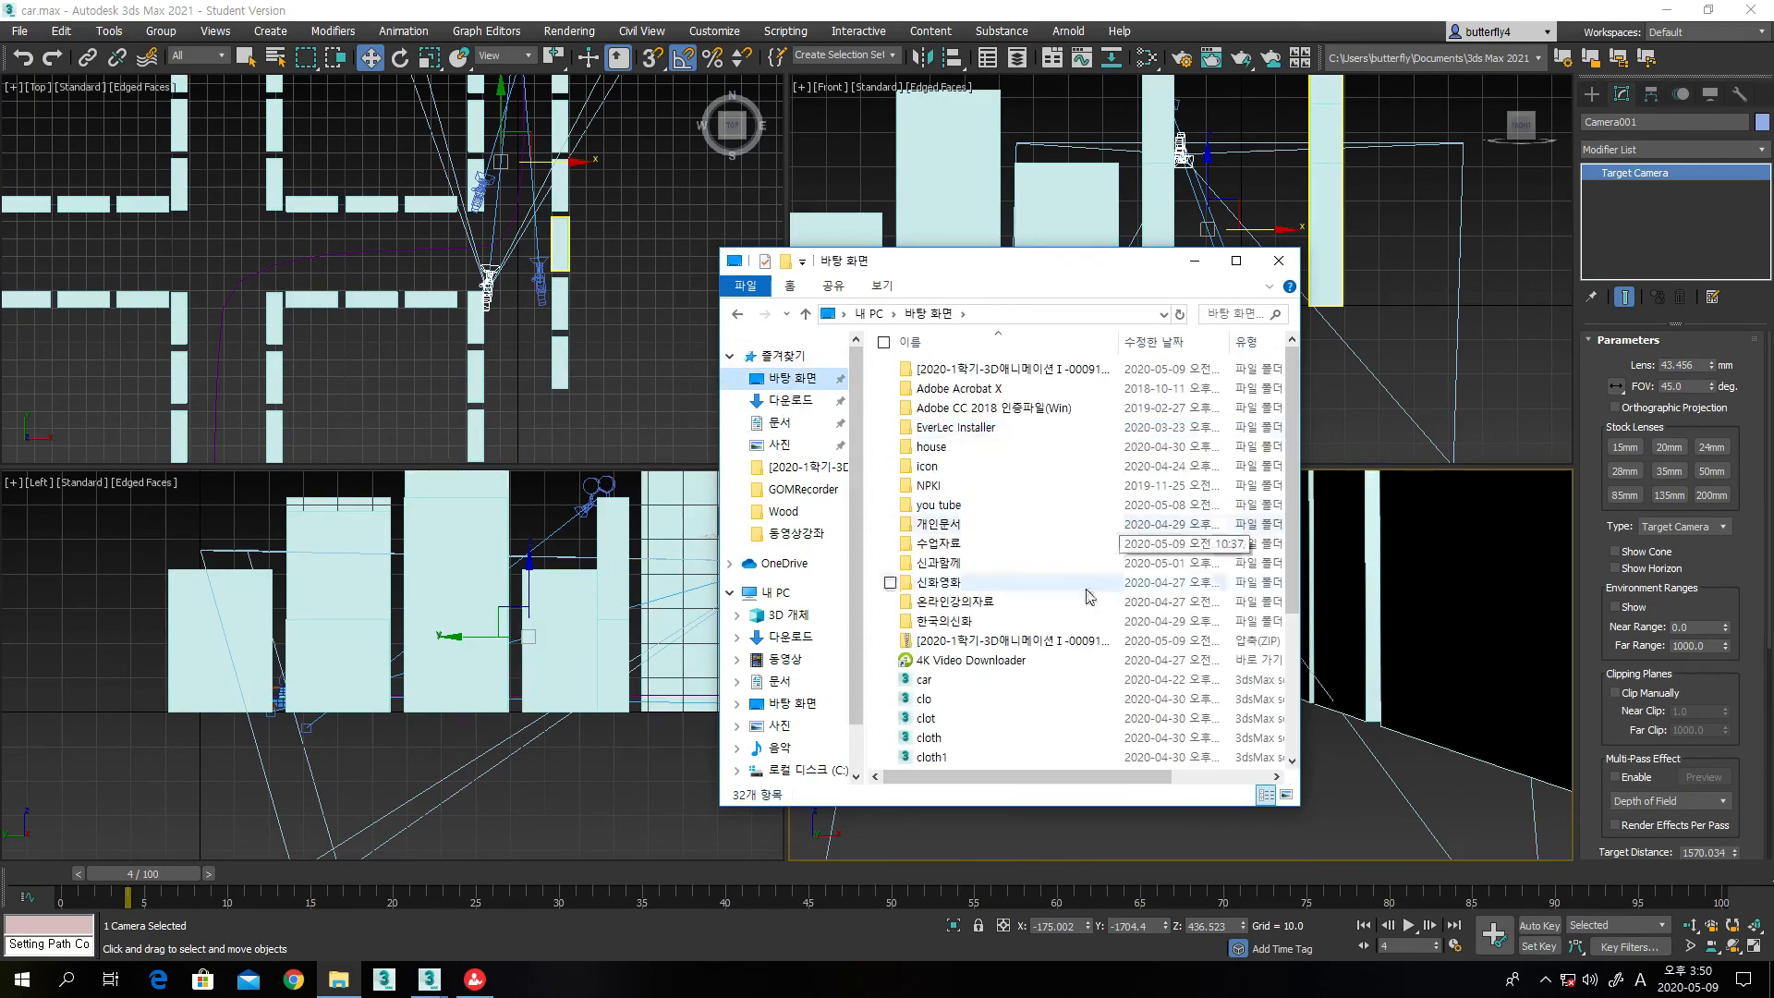
pyautogui.doubleClick(955, 547)
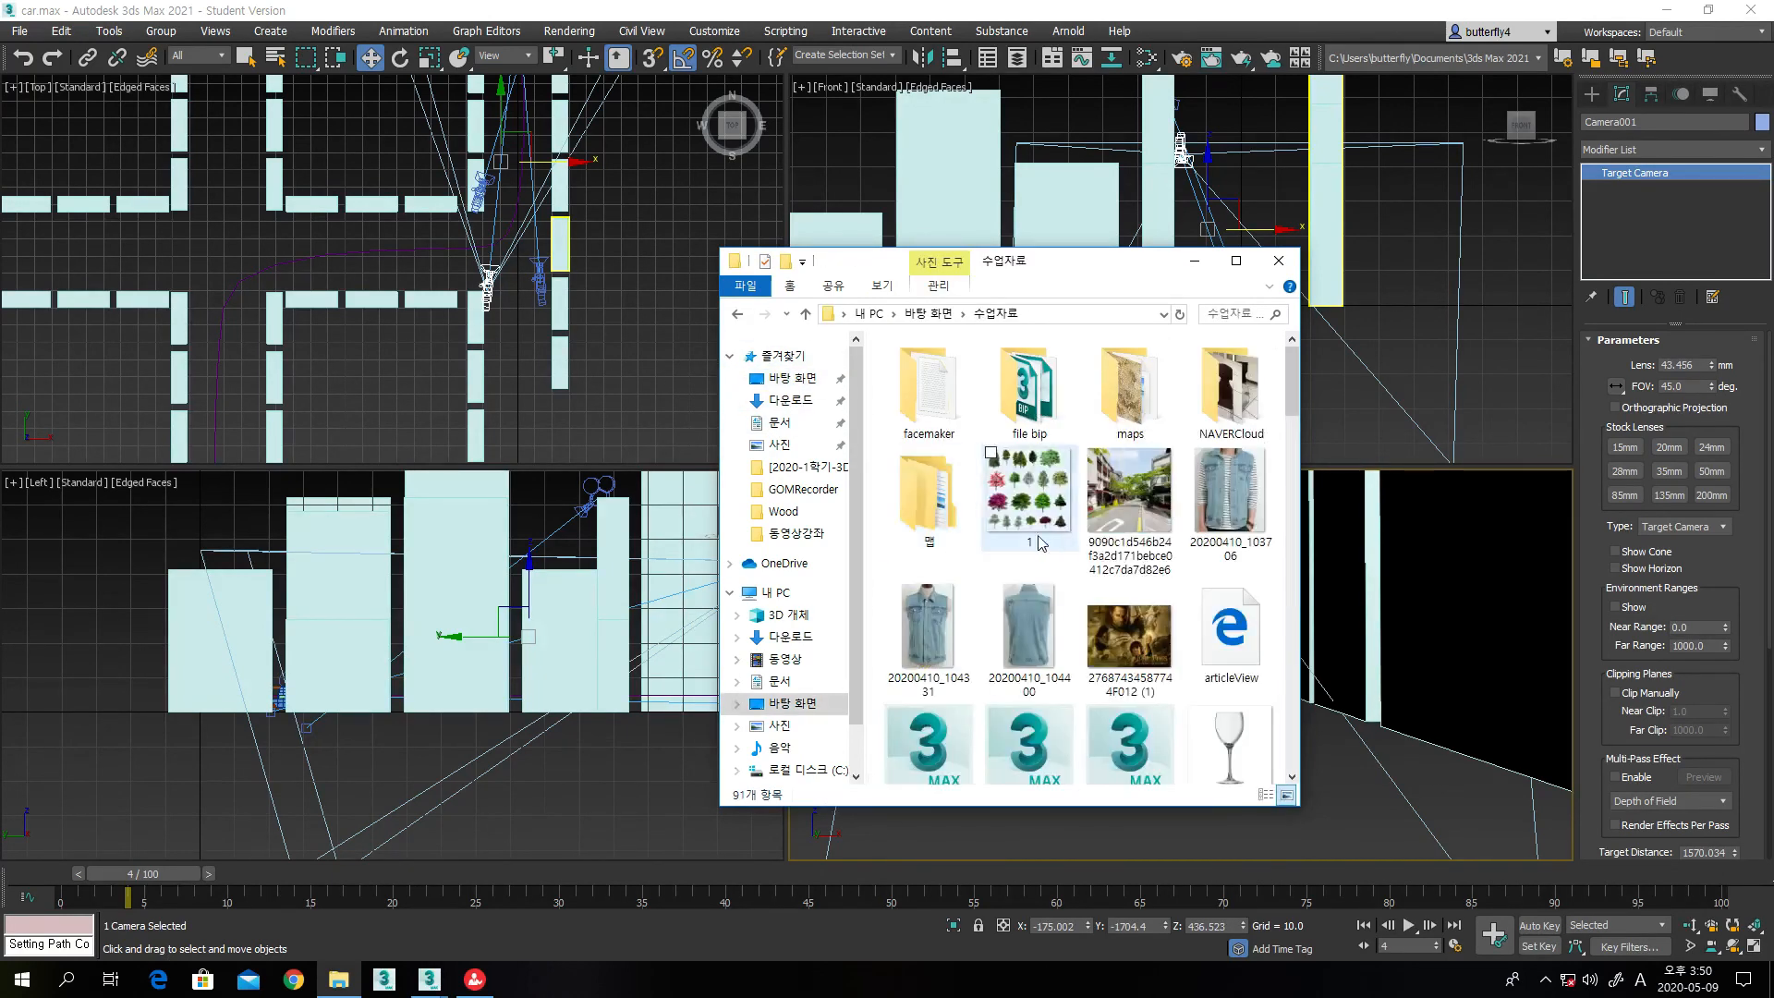
pyautogui.scroll(-5, 1061, 543)
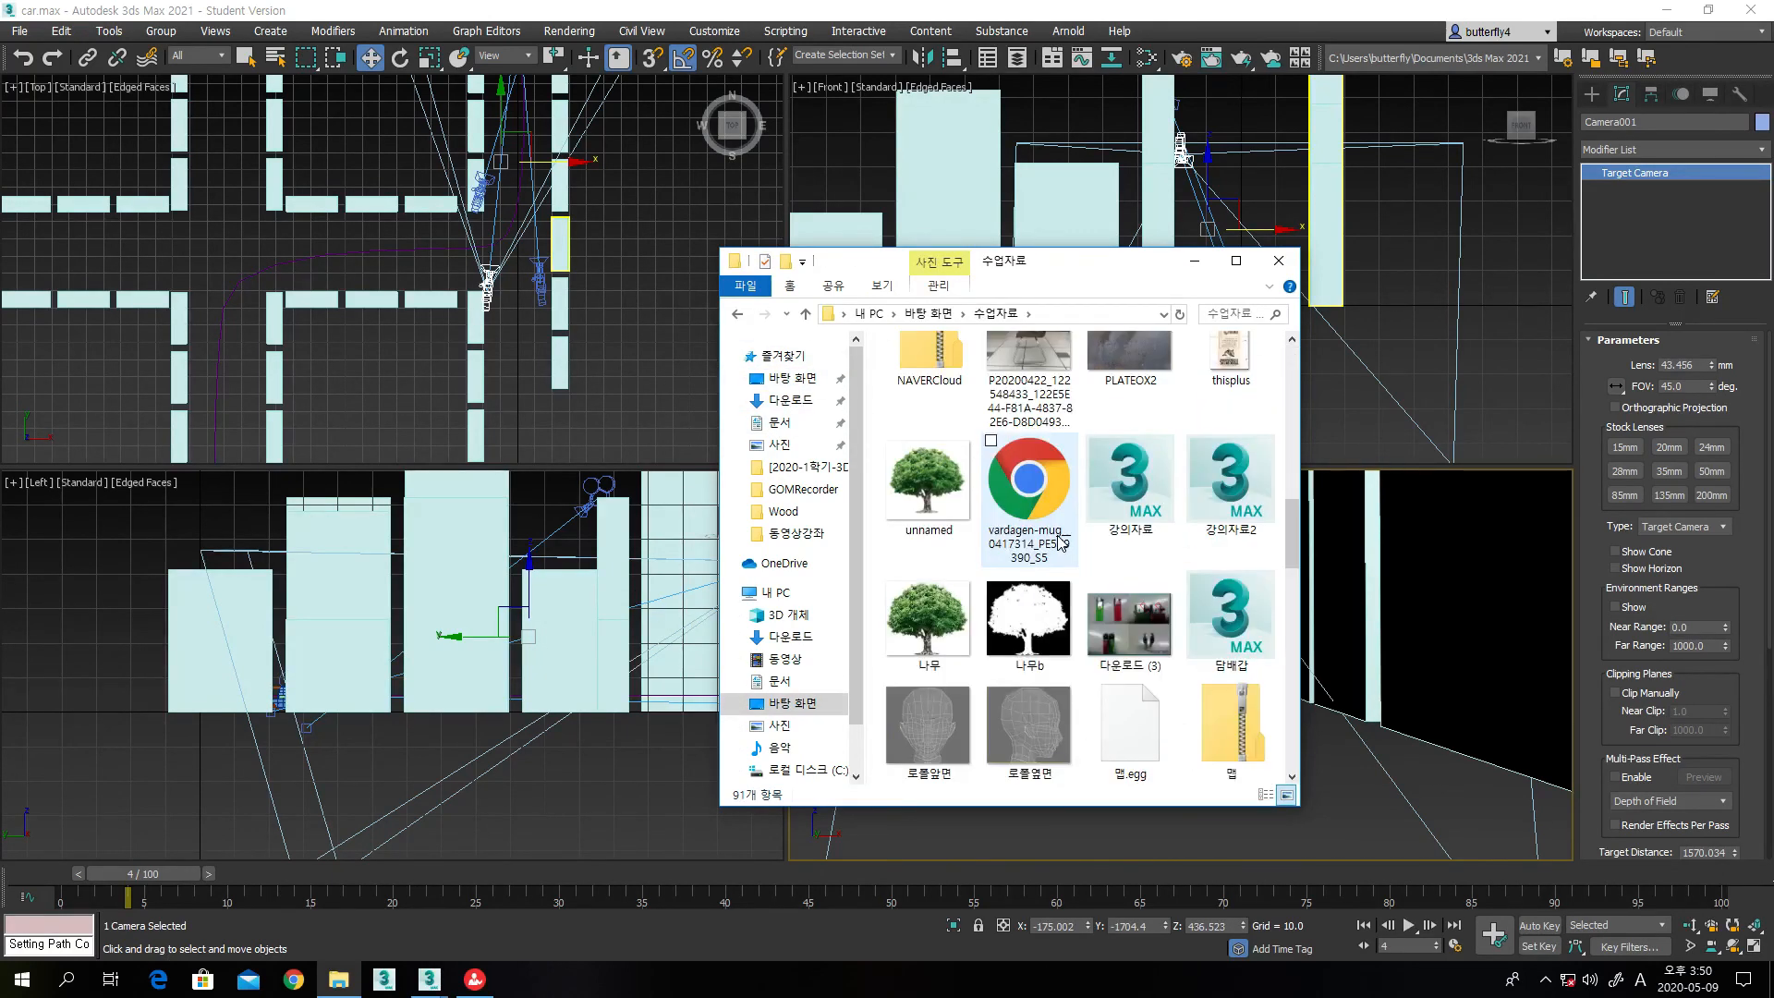
pyautogui.click(1143, 656)
pyautogui.doubleClick(1095, 616)
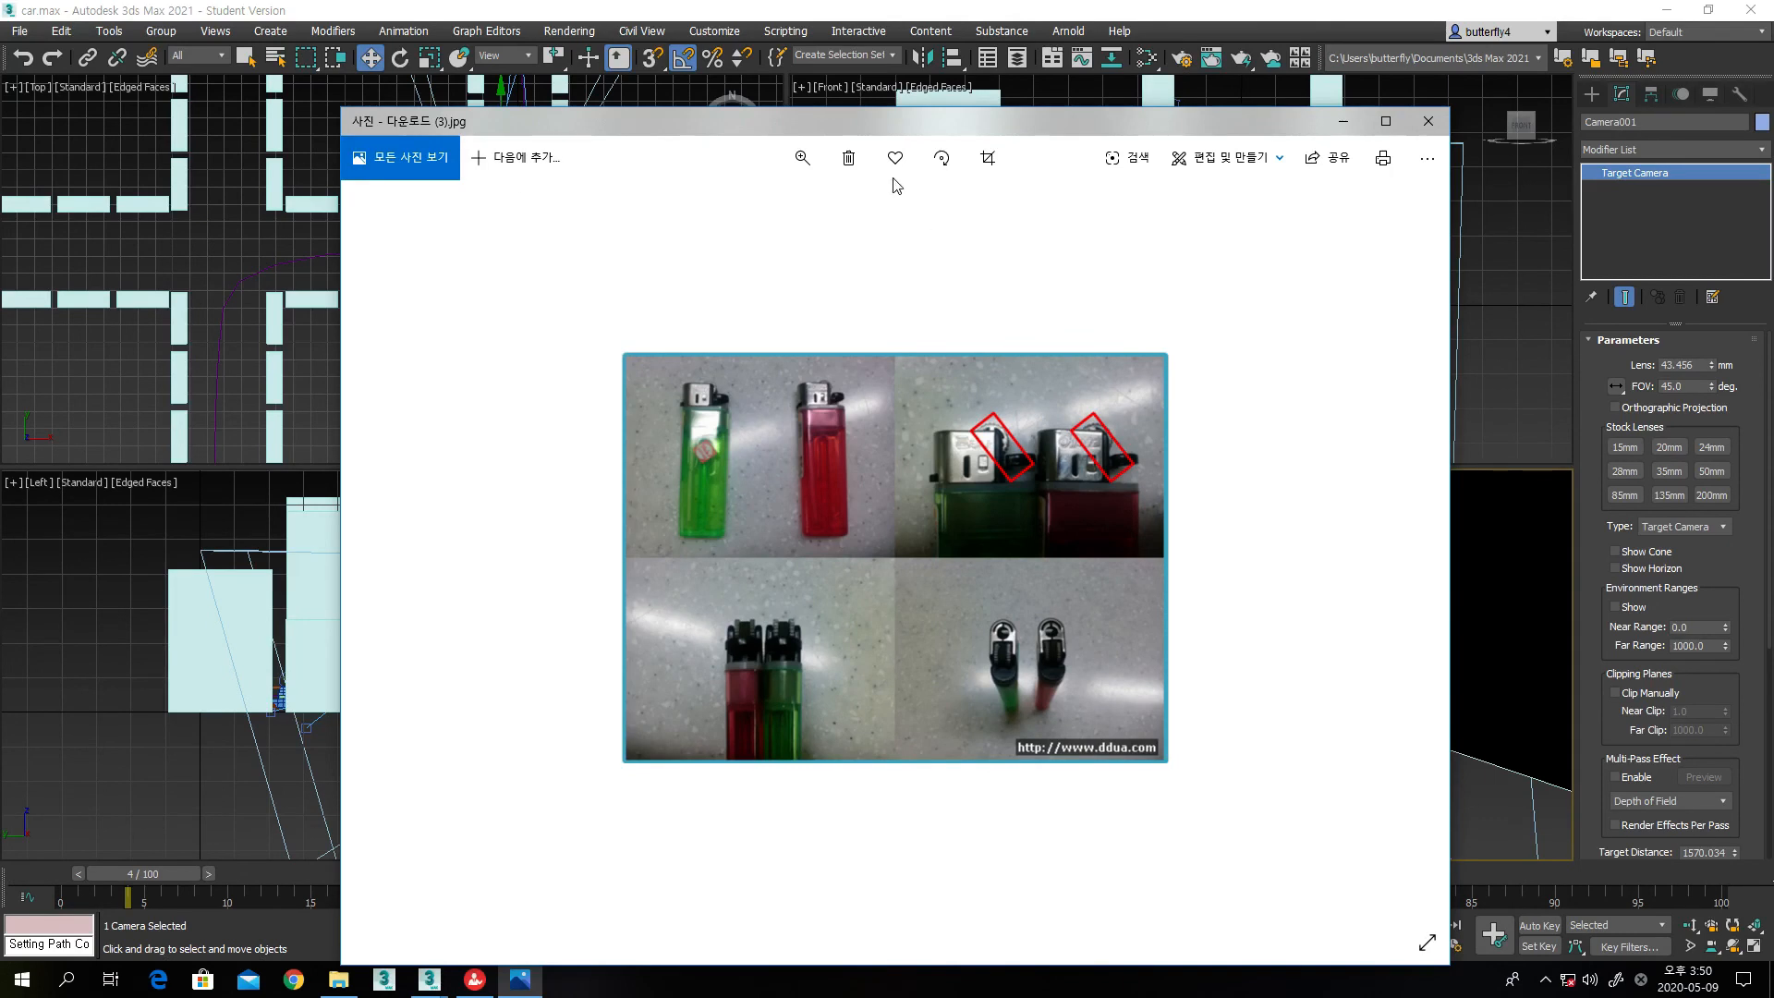
# Zoom in on the lighter photo to examine its front, side and top shapes, and close the image and its folder
pyautogui.scroll(1, 990, 505)
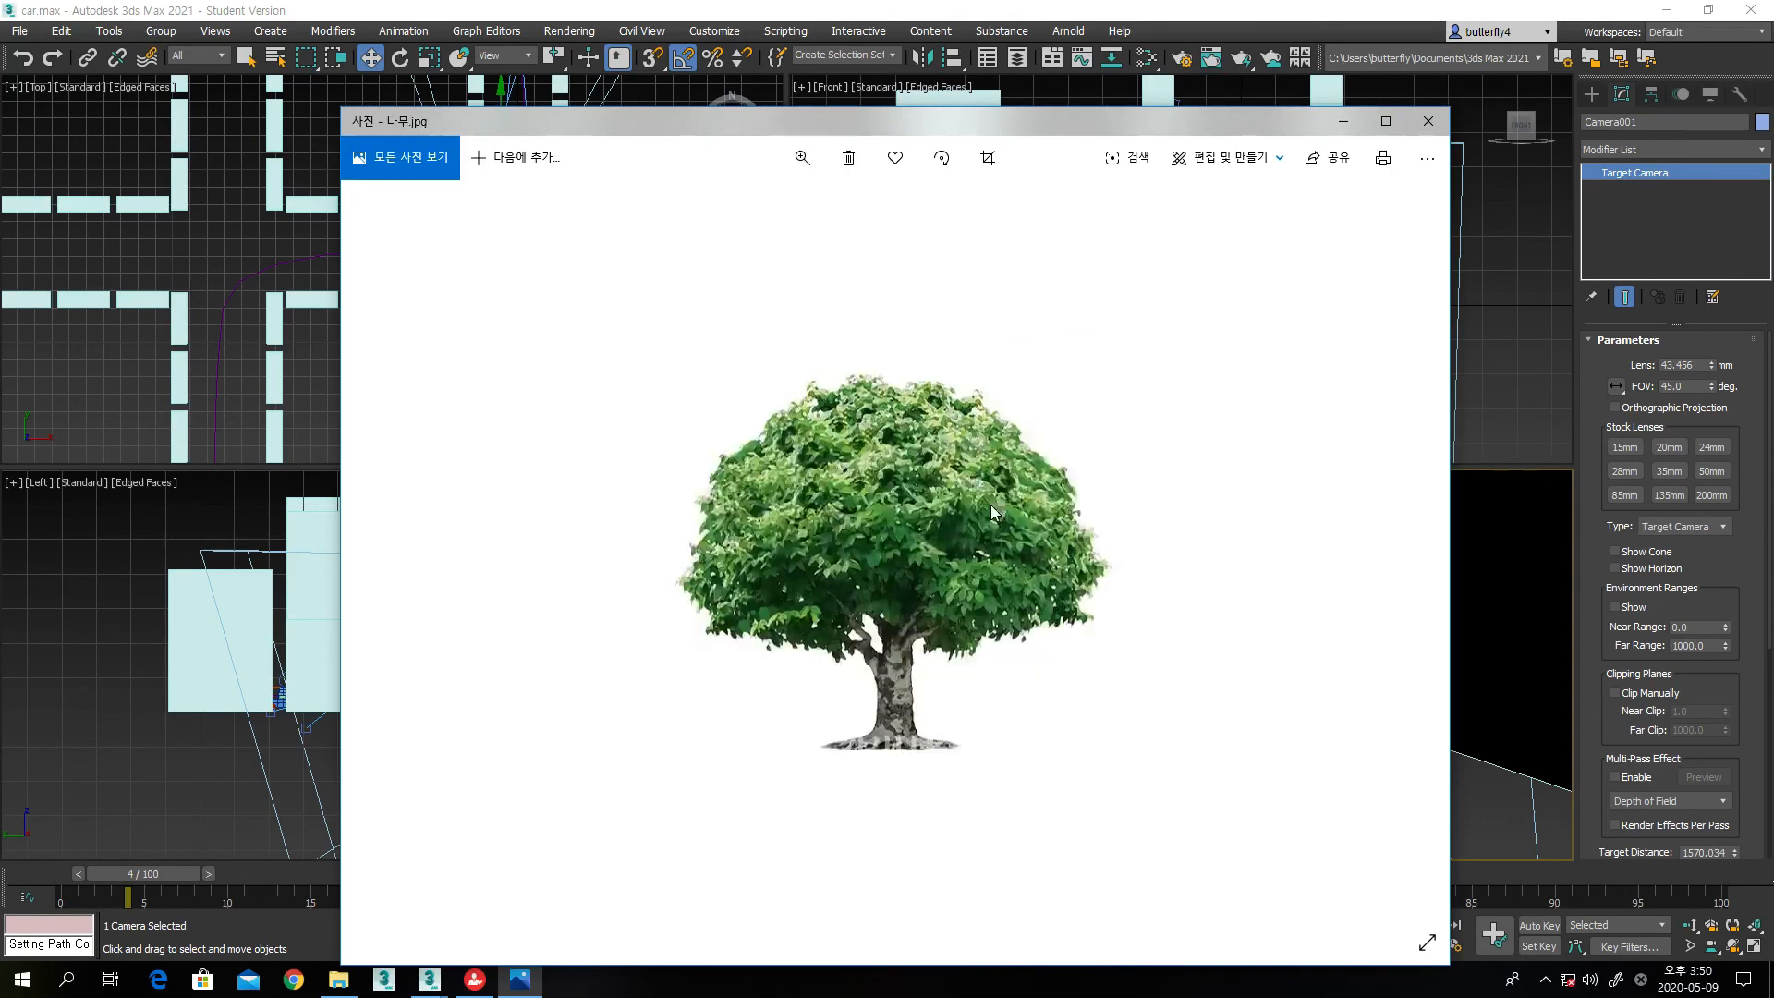
pyautogui.scroll(-1, 990, 505)
pyautogui.click(1420, 575)
pyautogui.click(1420, 575)
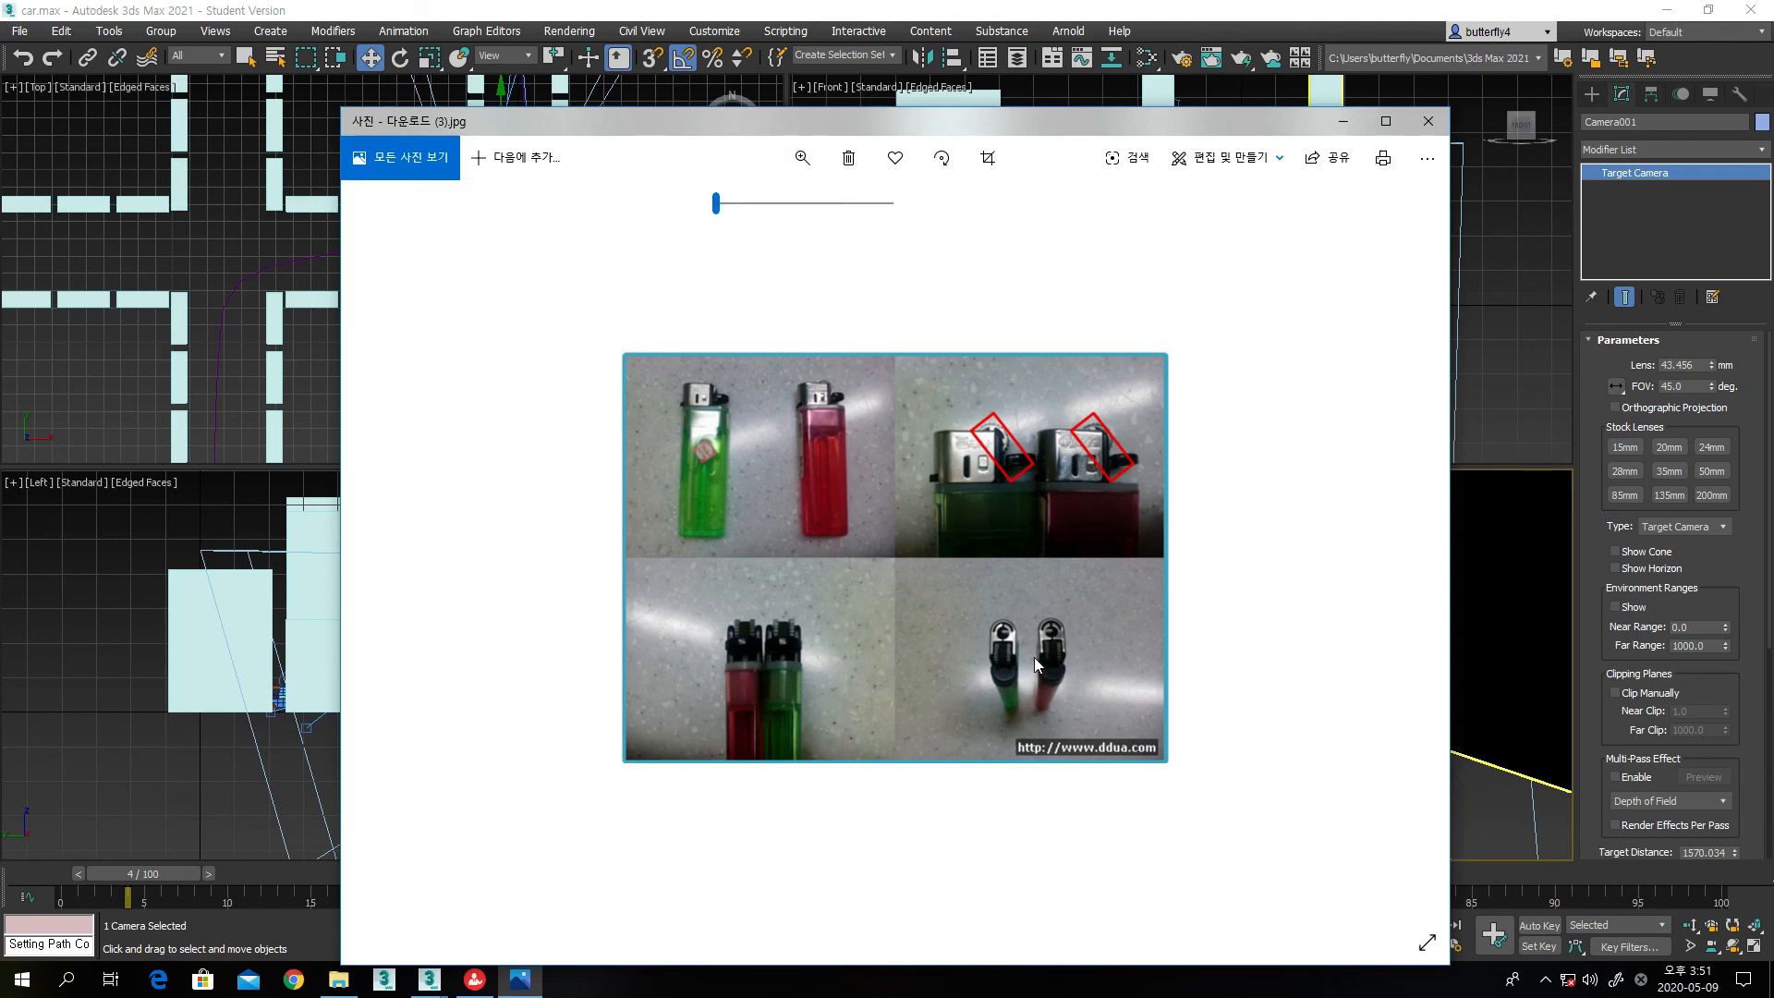
pyautogui.moveTo(726, 206); pyautogui.dragTo(776, 210)
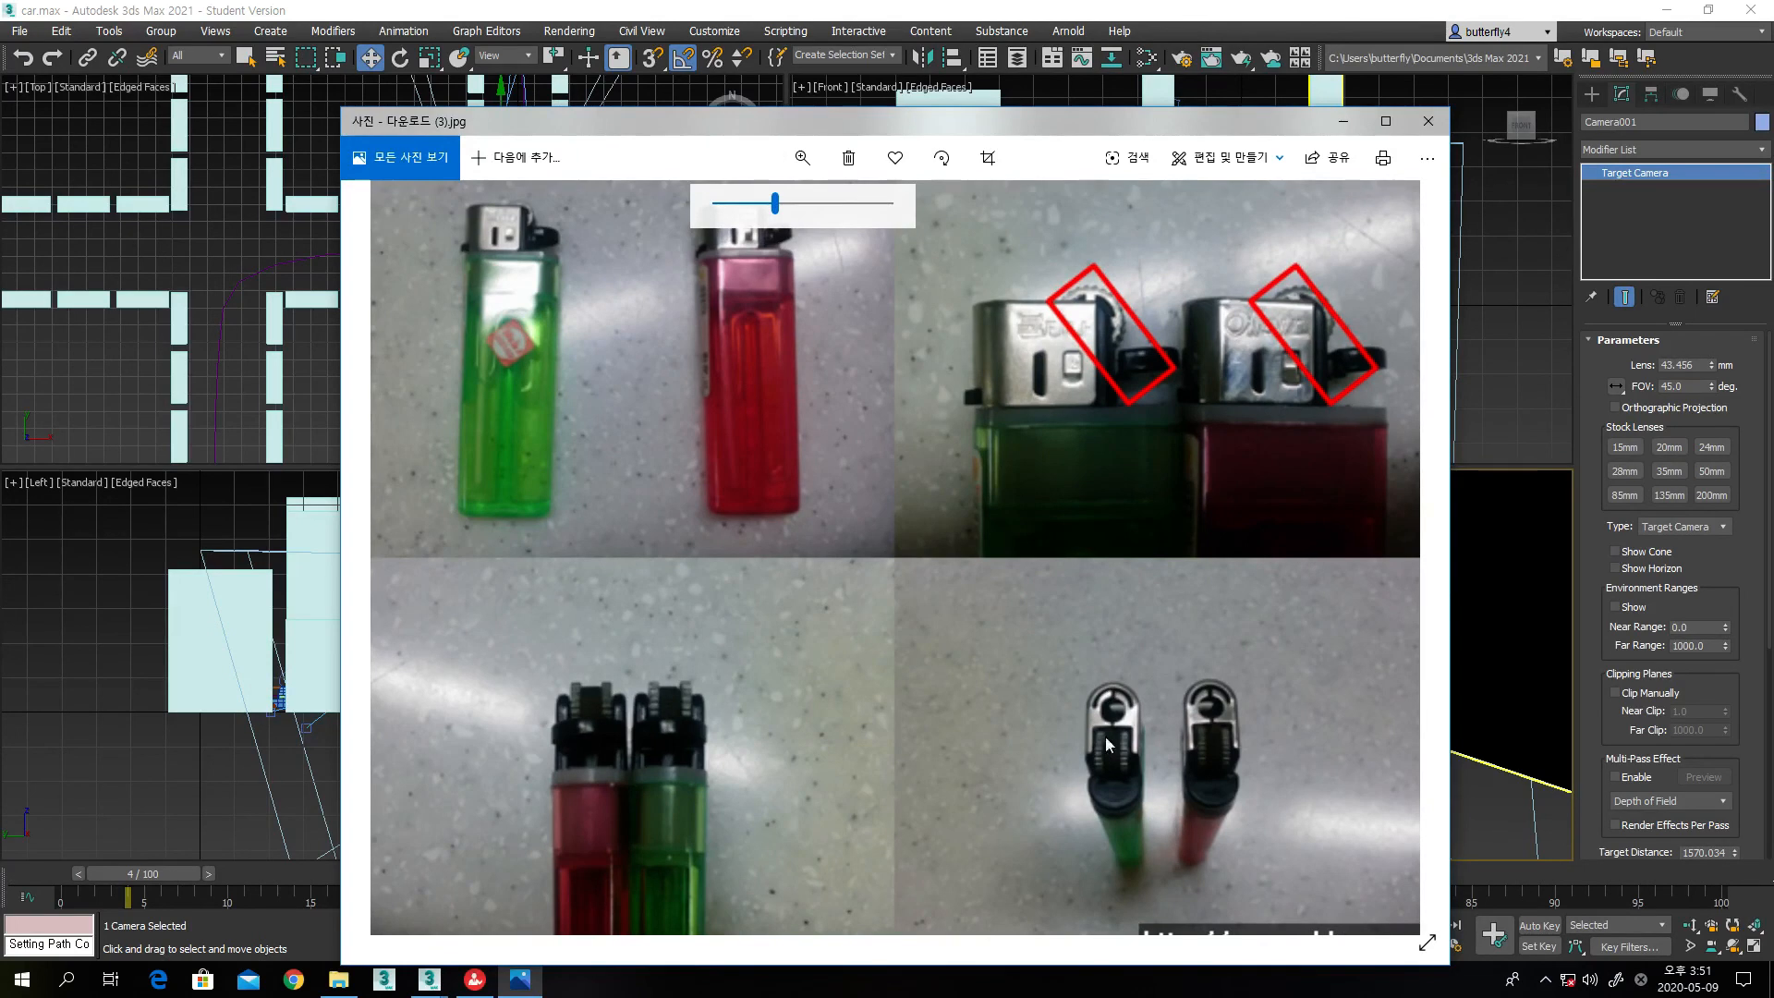
pyautogui.click(1427, 121)
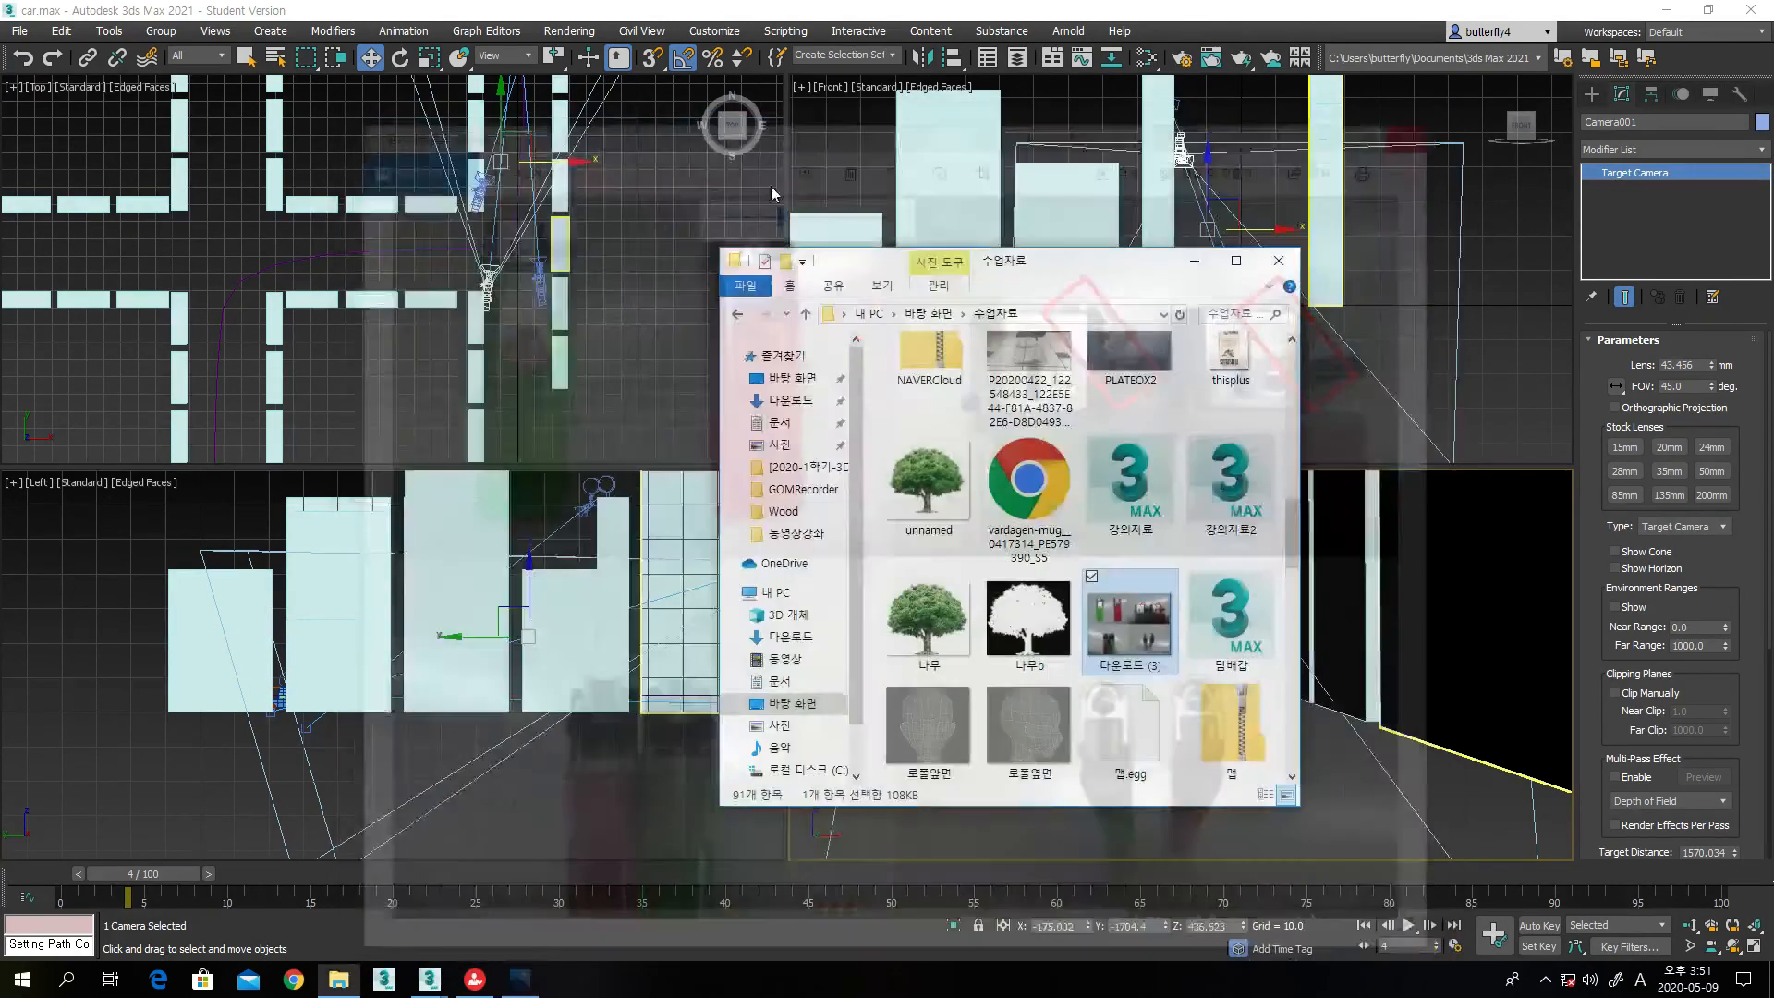
pyautogui.click(1280, 261)
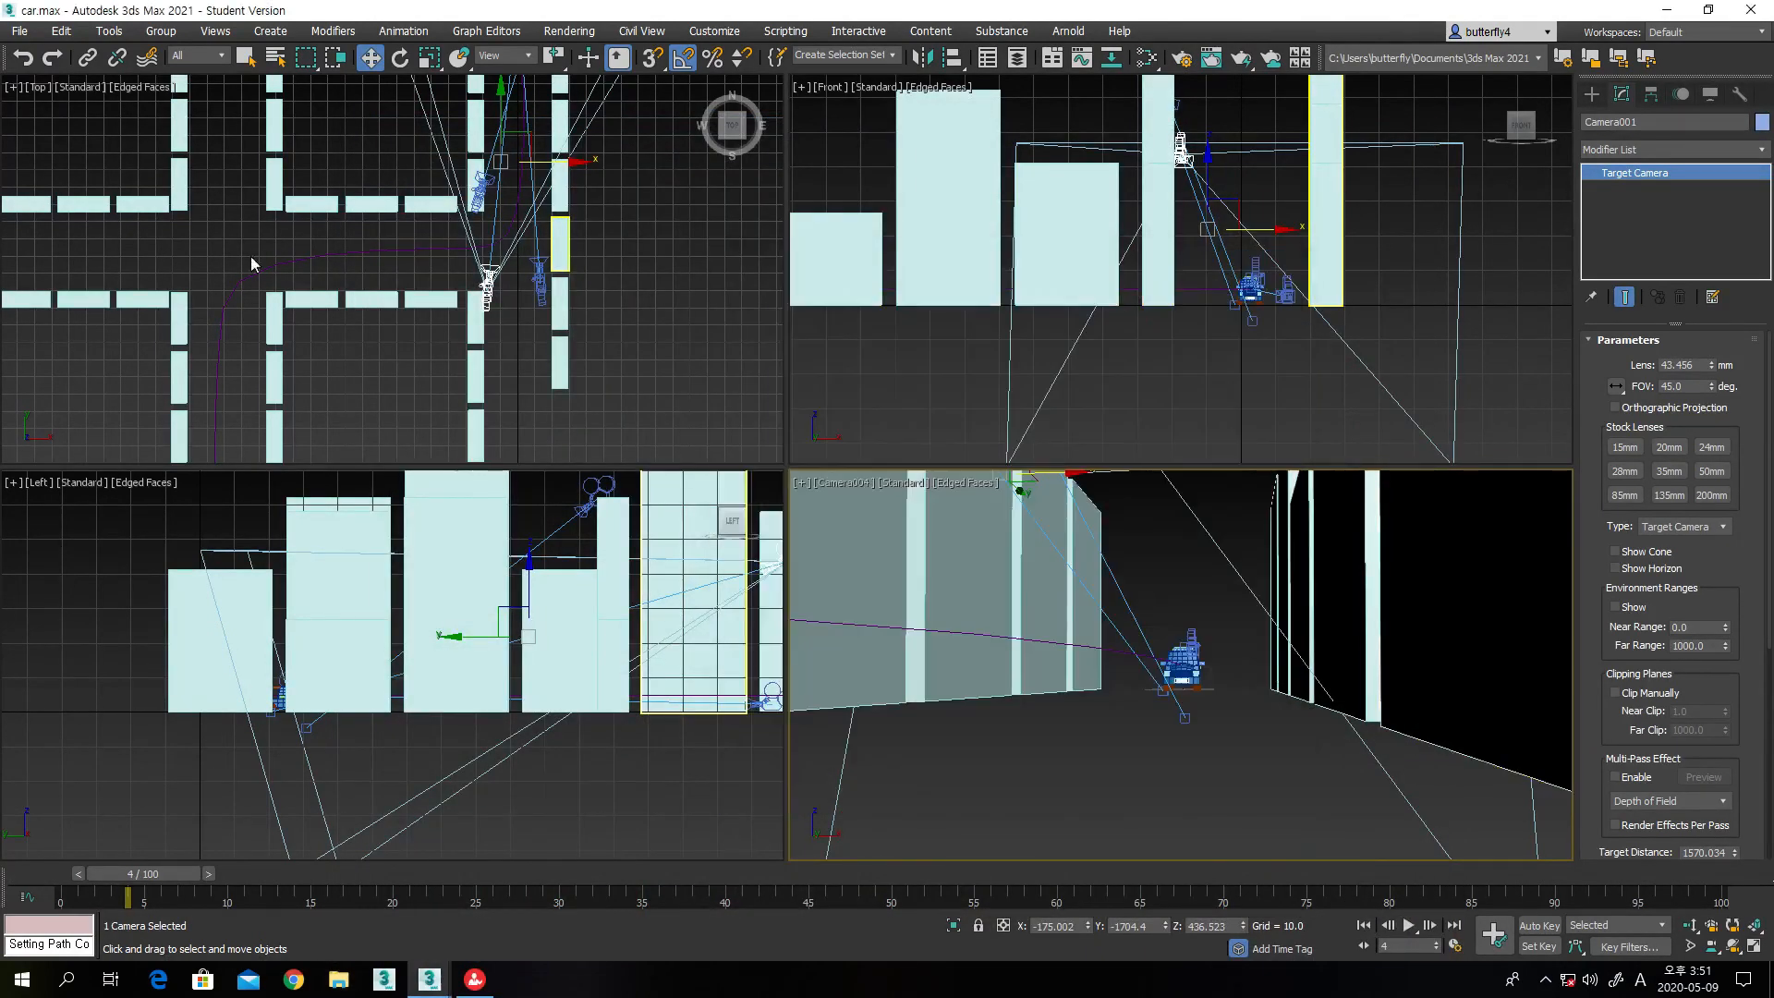
# Reset the scene without saving the changes to car.max
pyautogui.click(20, 31)
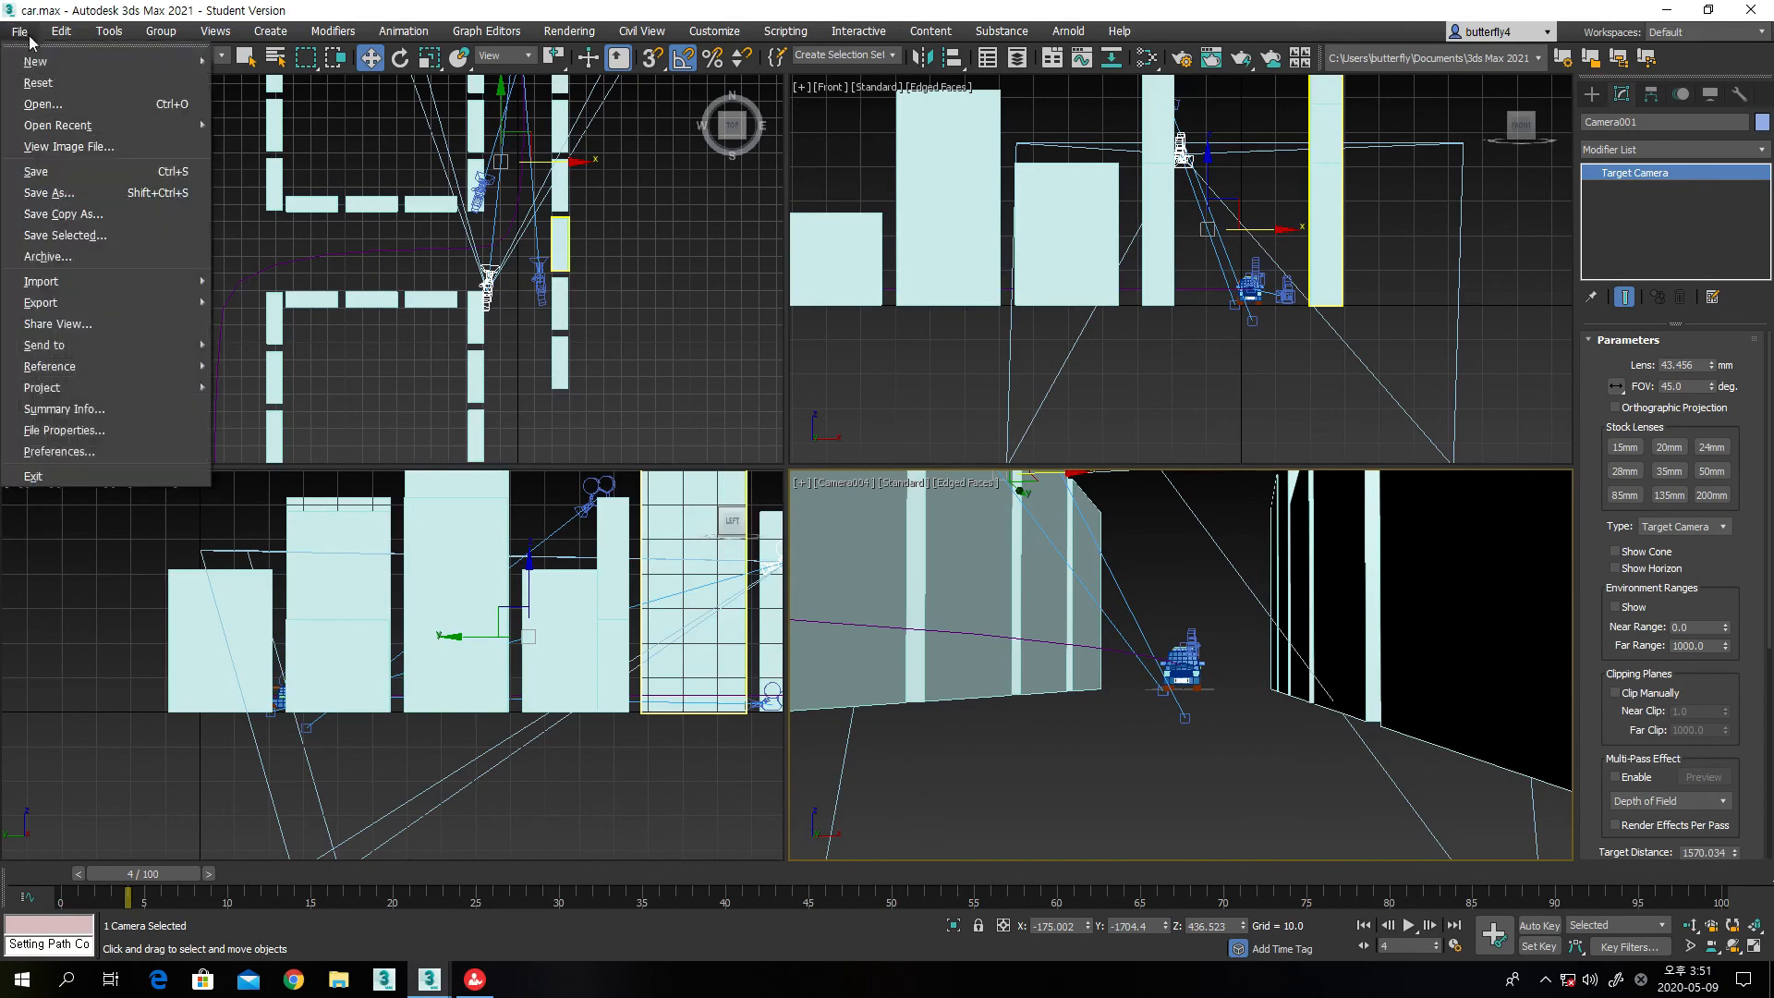
pyautogui.click(53, 81)
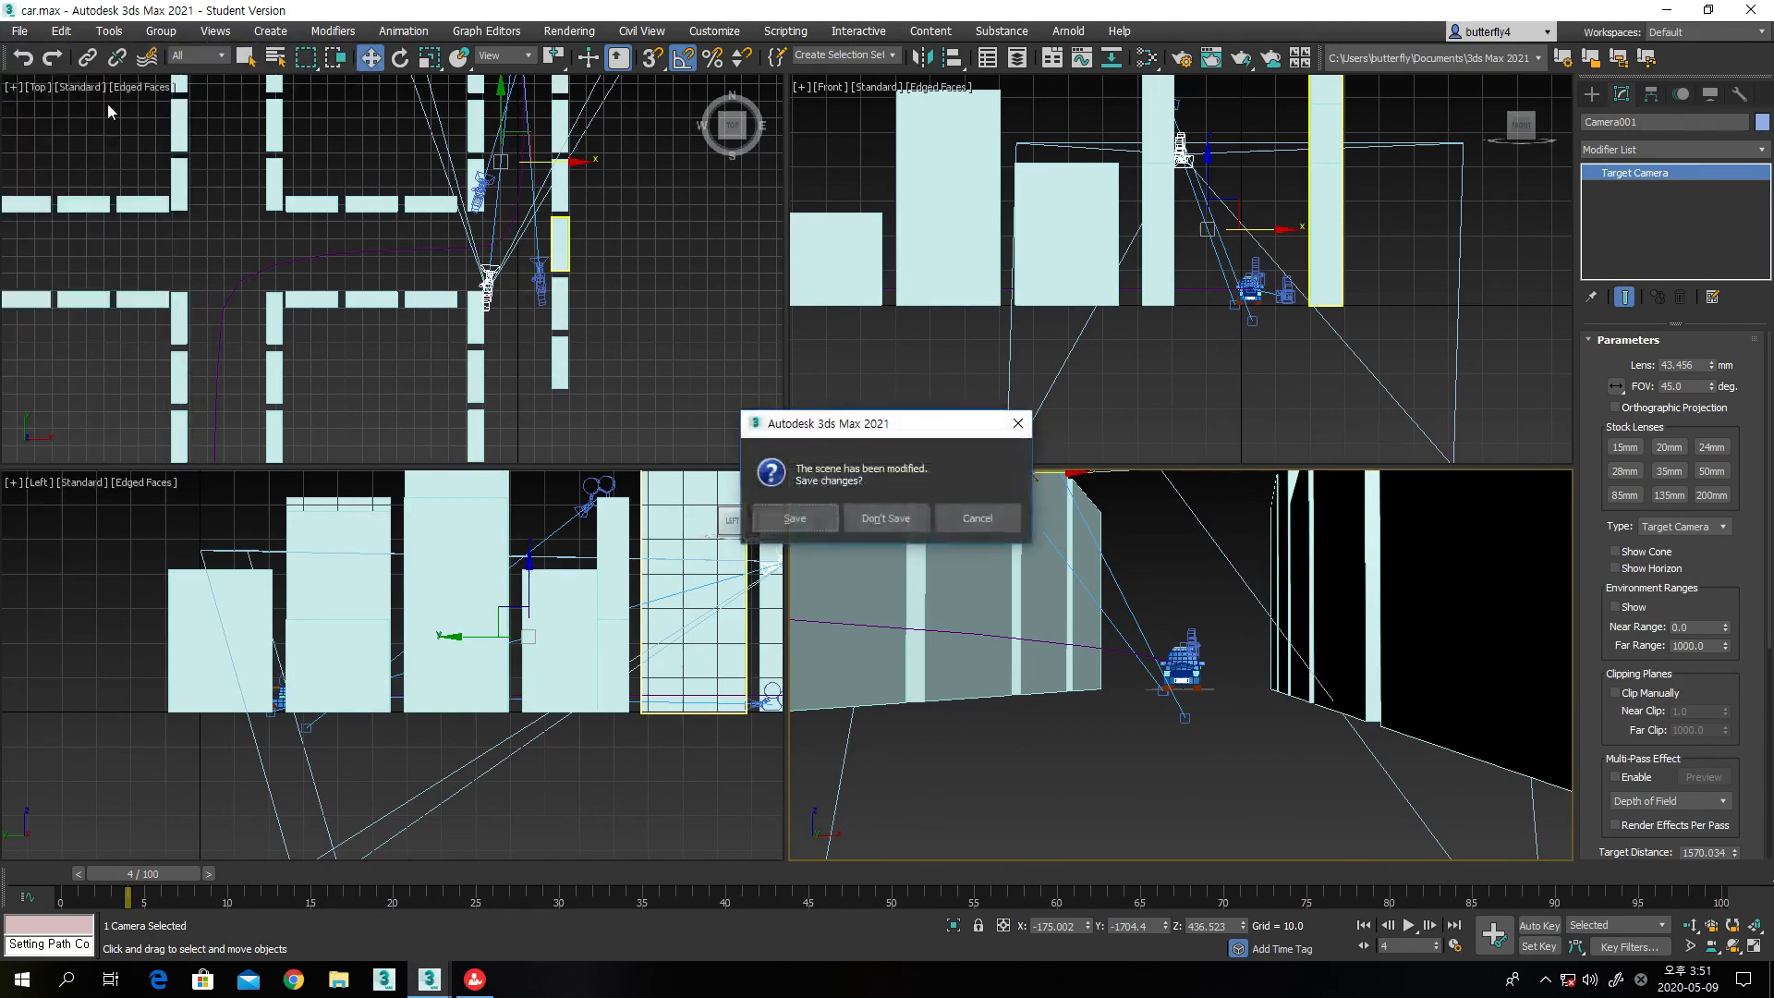
pyautogui.click(877, 517)
pyautogui.click(853, 518)
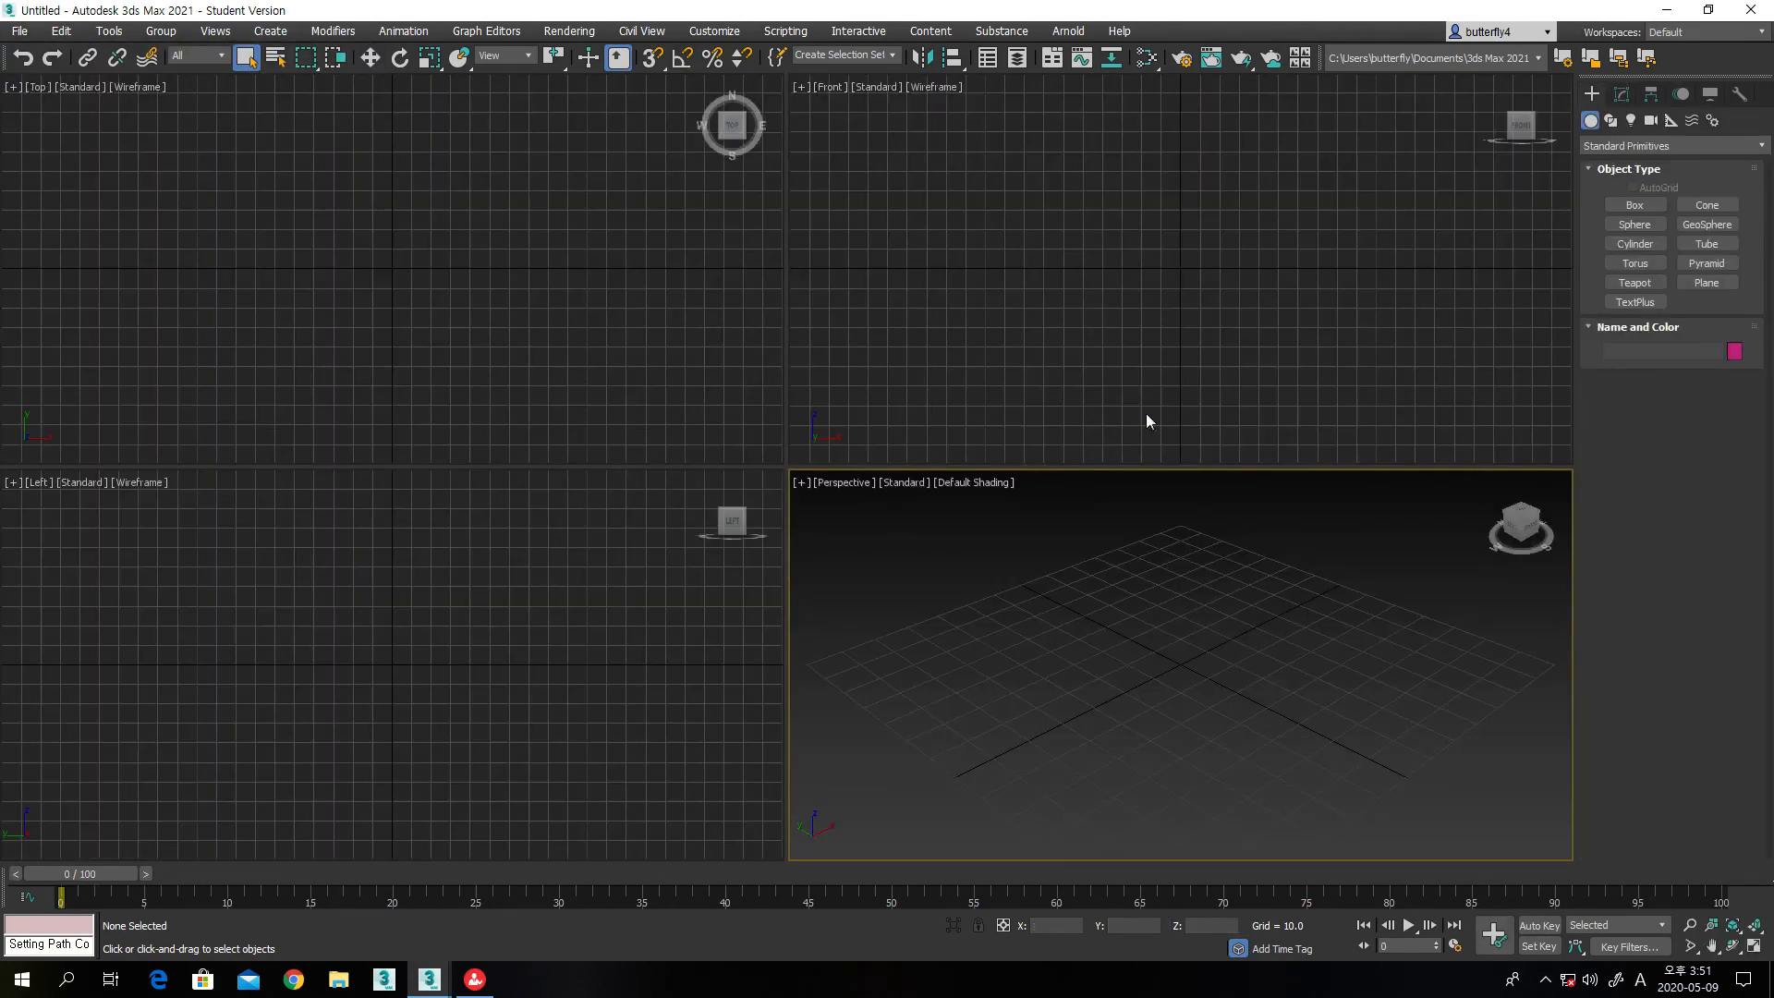
# Draw a circle spline with a radius of about 28.5 in the Front viewport
pyautogui.click(1610, 121)
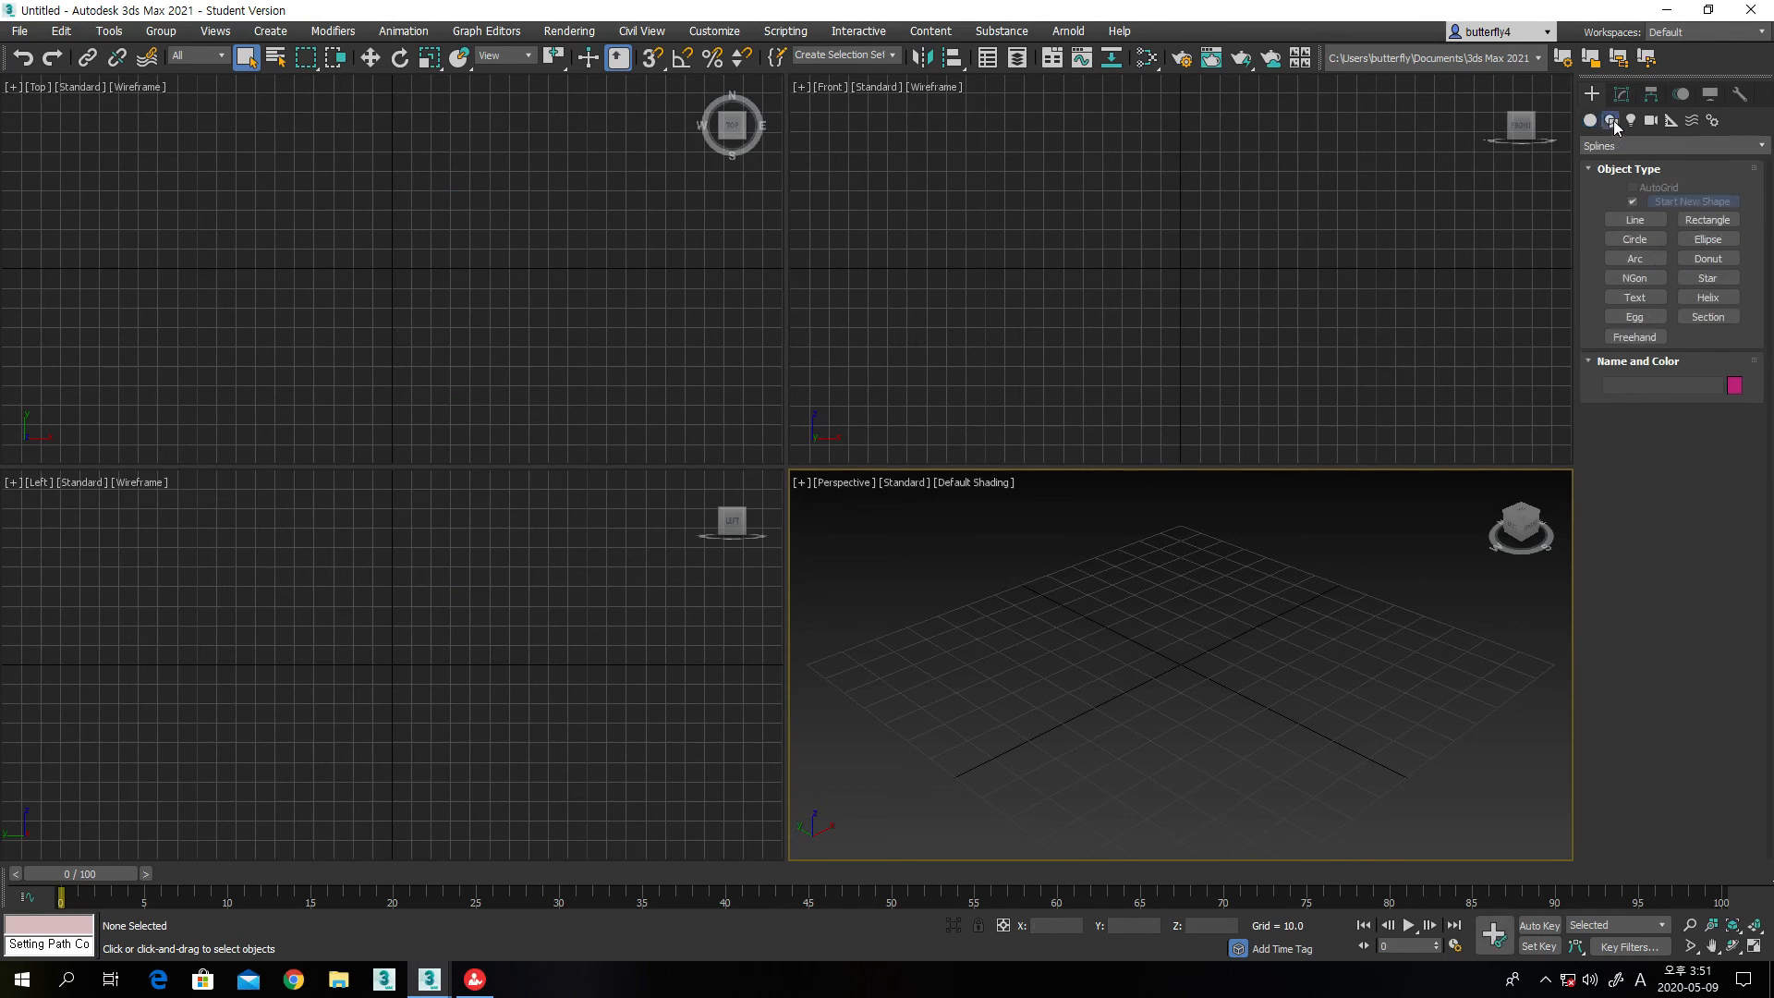
pyautogui.click(1650, 245)
pyautogui.moveTo(936, 232); pyautogui.dragTo(978, 268)
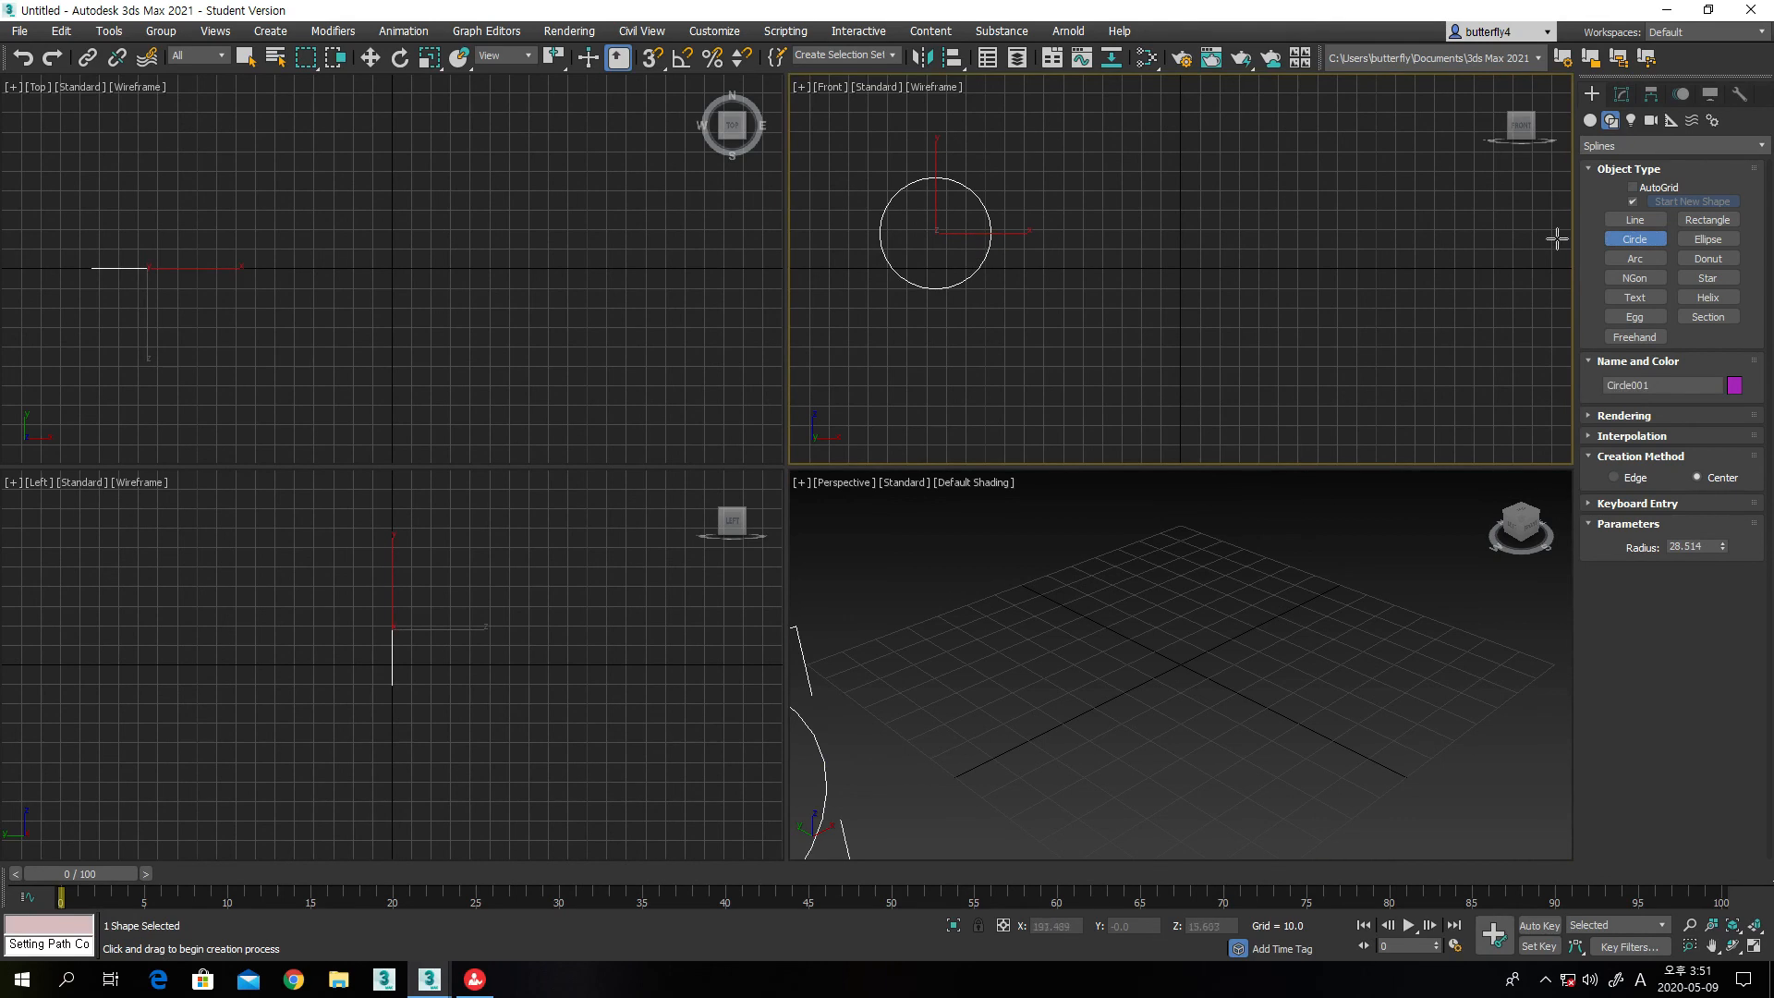
# Draw a closed, rounded freeform Line spline with Bezier curves overlapping the circle in the Front viewport
pyautogui.click(1612, 225)
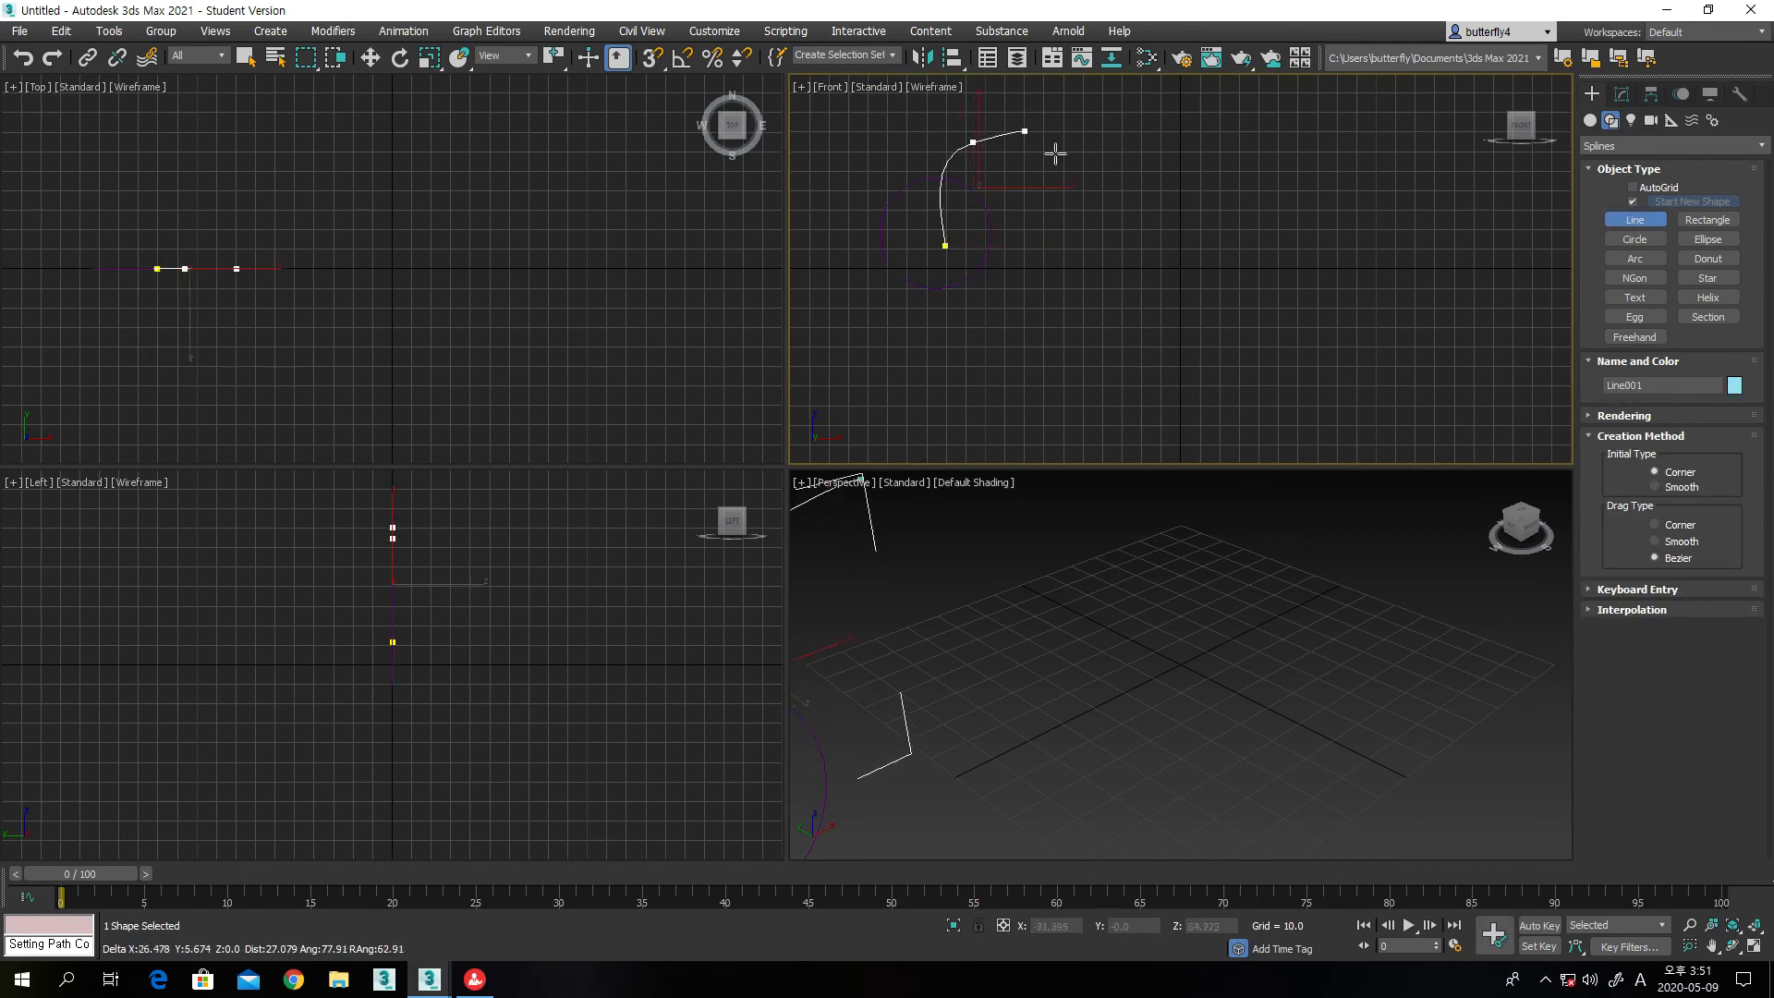
pyautogui.moveTo(1114, 217); pyautogui.dragTo(1124, 269)
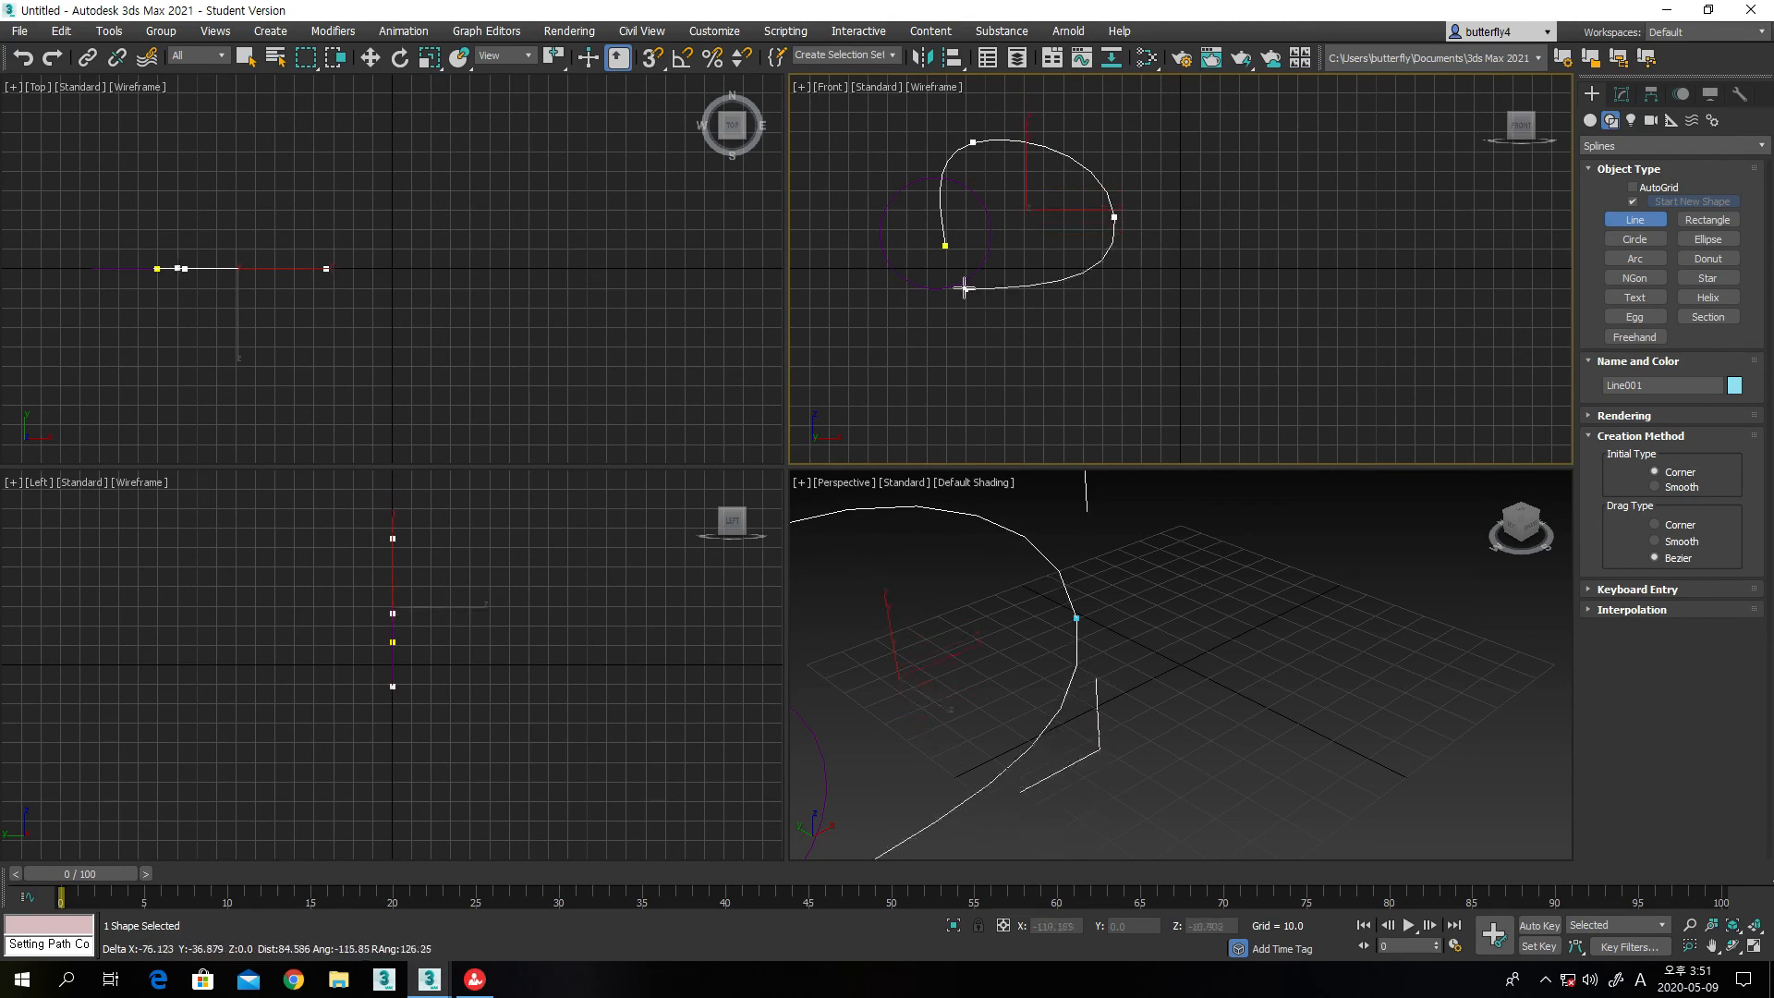
pyautogui.moveTo(947, 247); pyautogui.dragTo(932, 220)
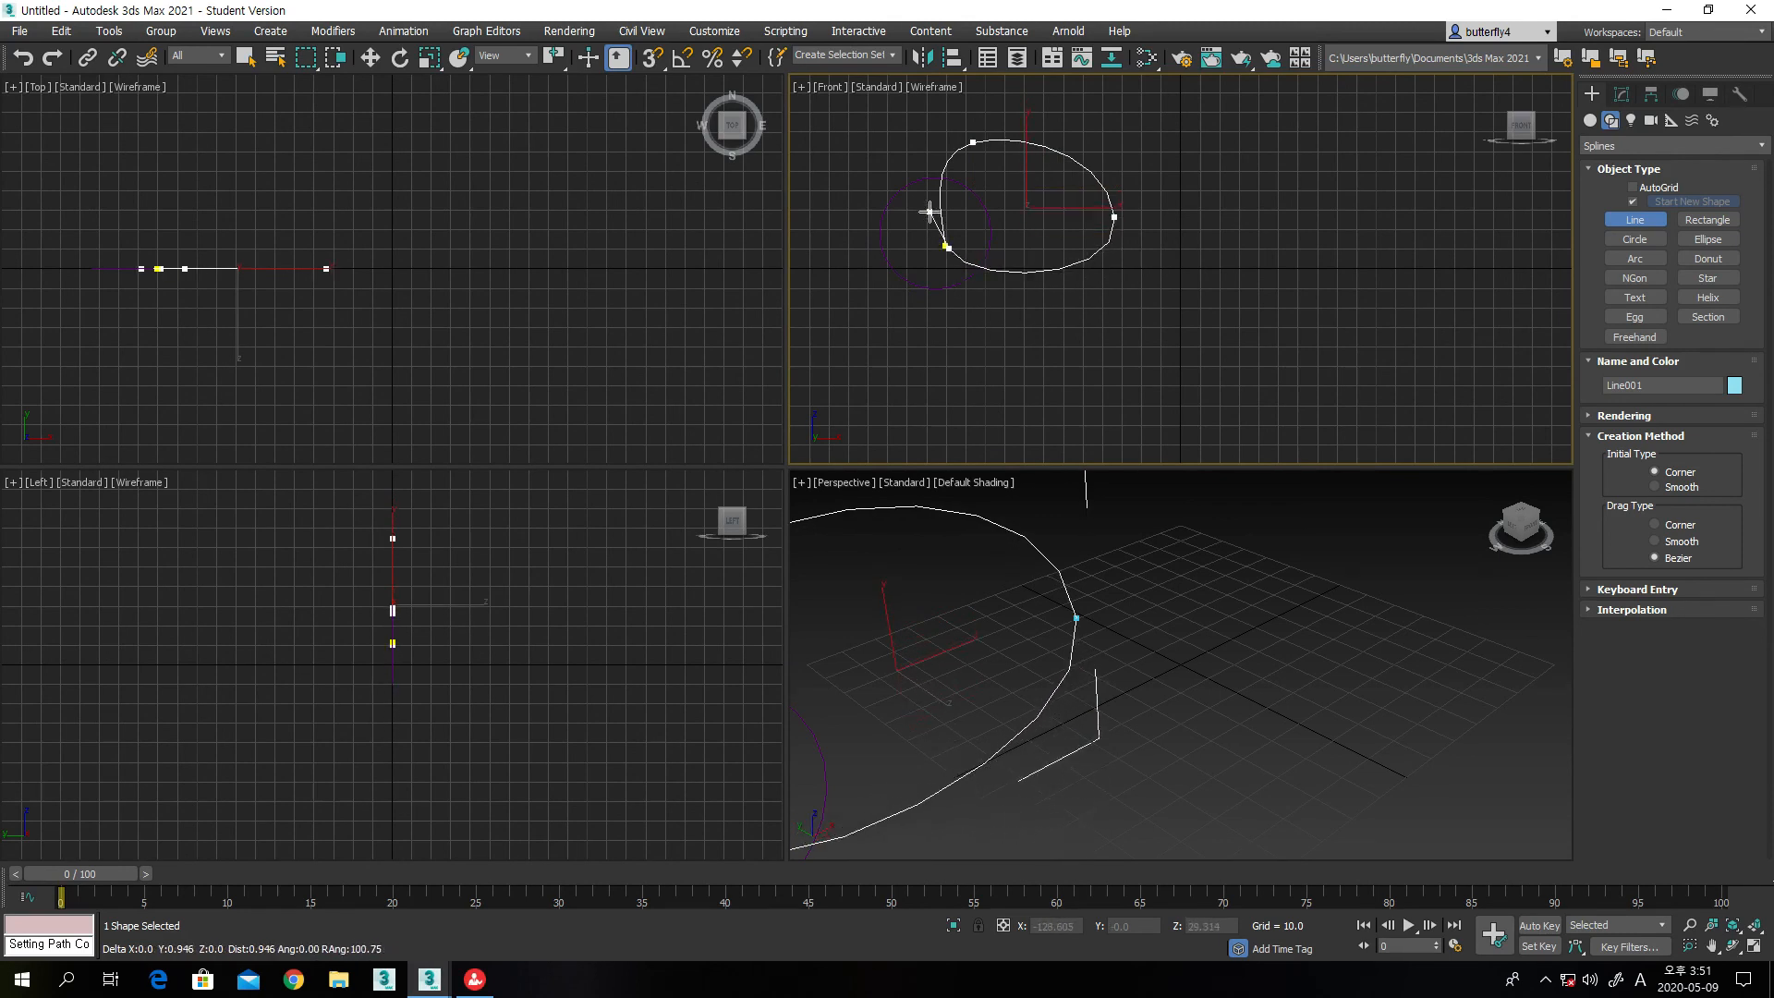
pyautogui.click(930, 213)
pyautogui.click(947, 230)
pyautogui.click(851, 503)
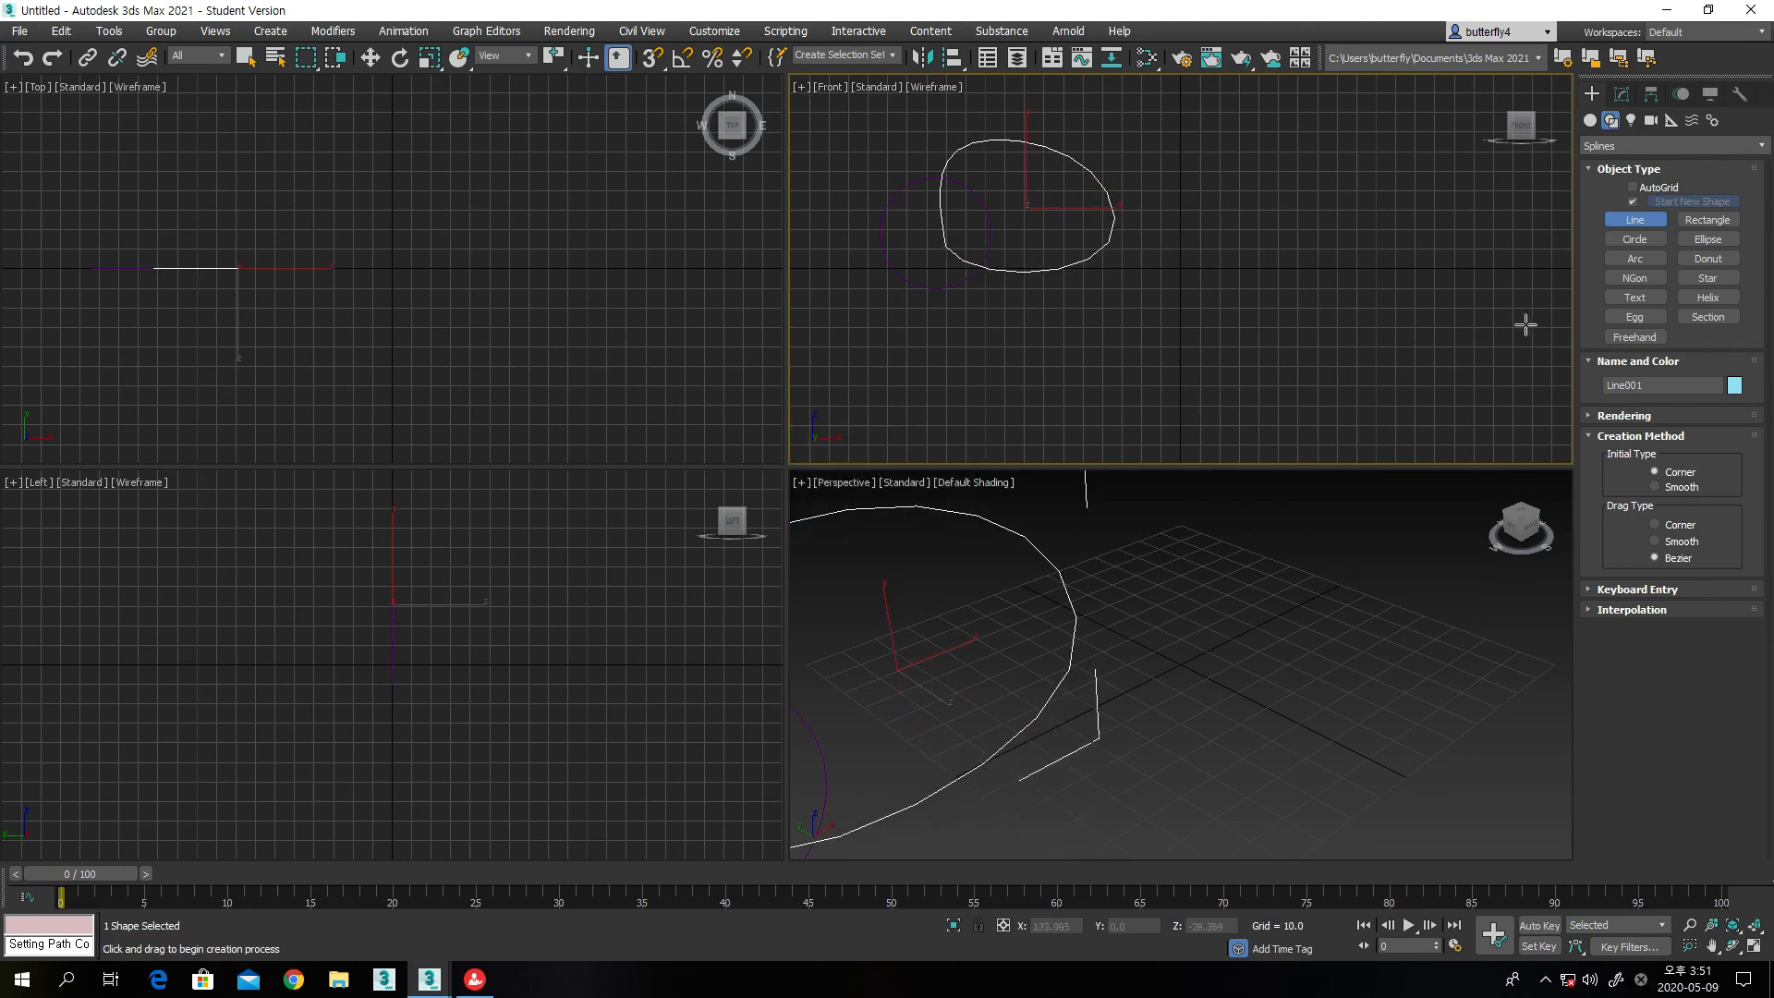
# Draw a six-sided NGon with a radius of about 43.5 overlapping the rounded curve's lower part, and maximize the Front viewport
pyautogui.click(1635, 278)
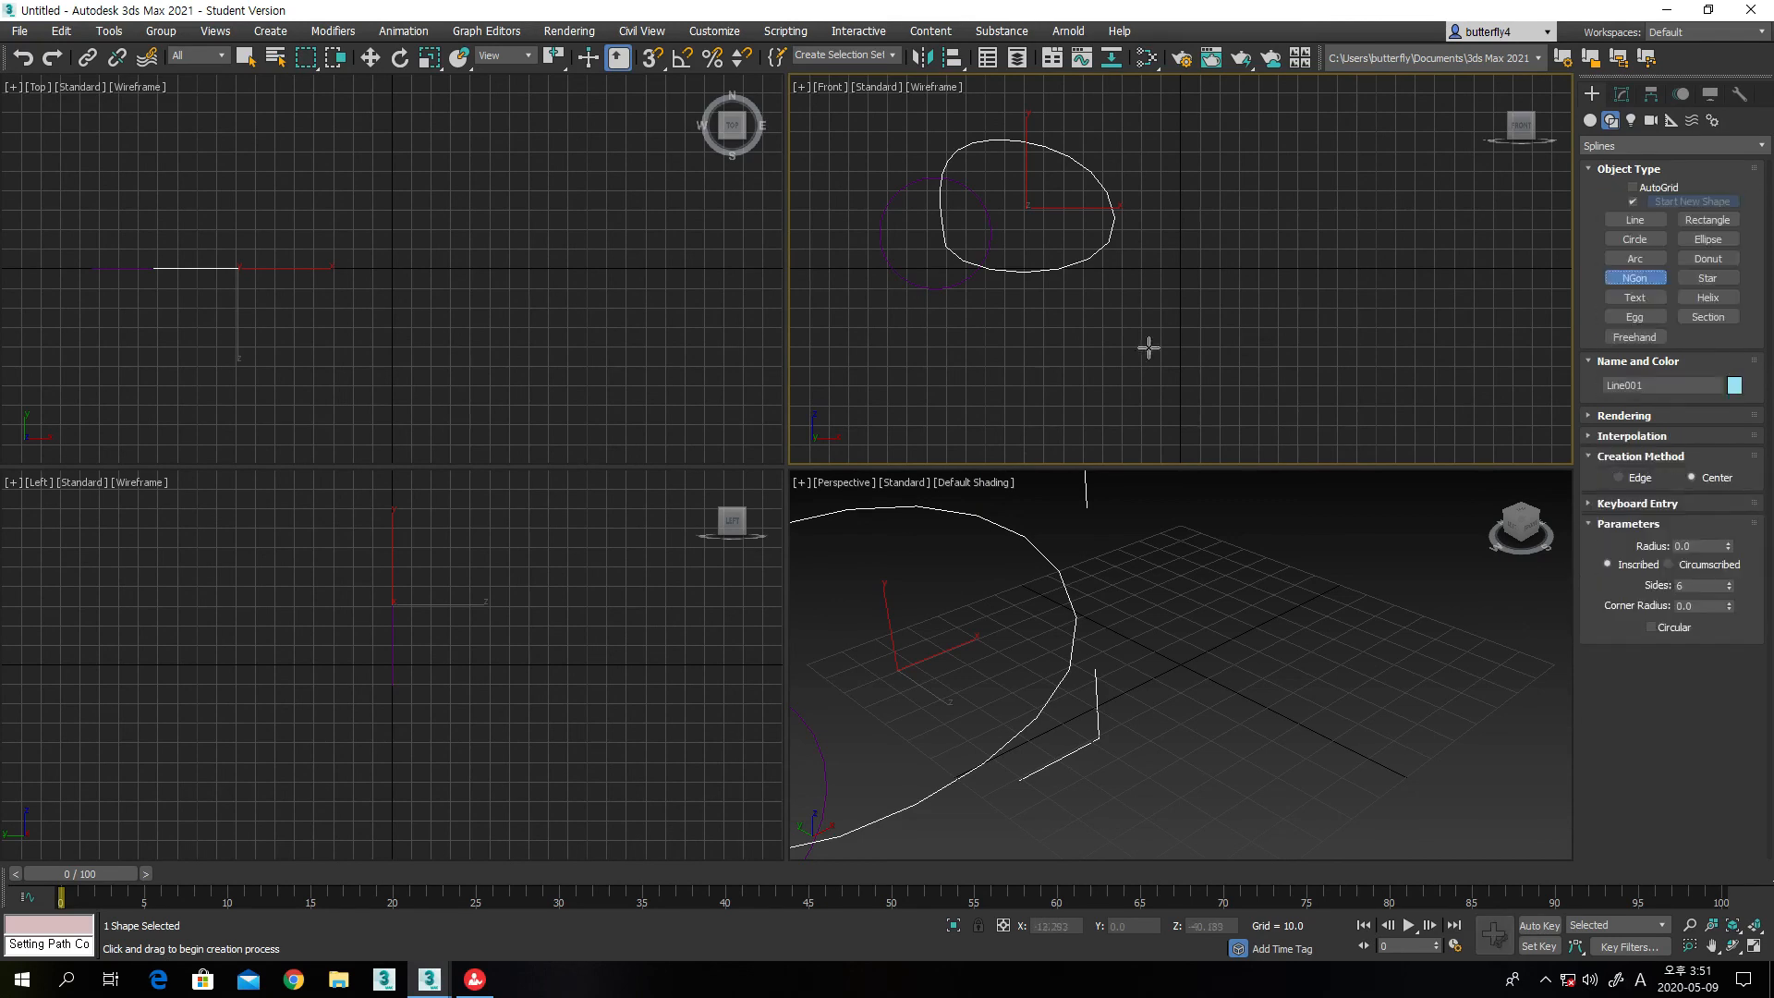
pyautogui.moveTo(1043, 318); pyautogui.dragTo(1113, 367)
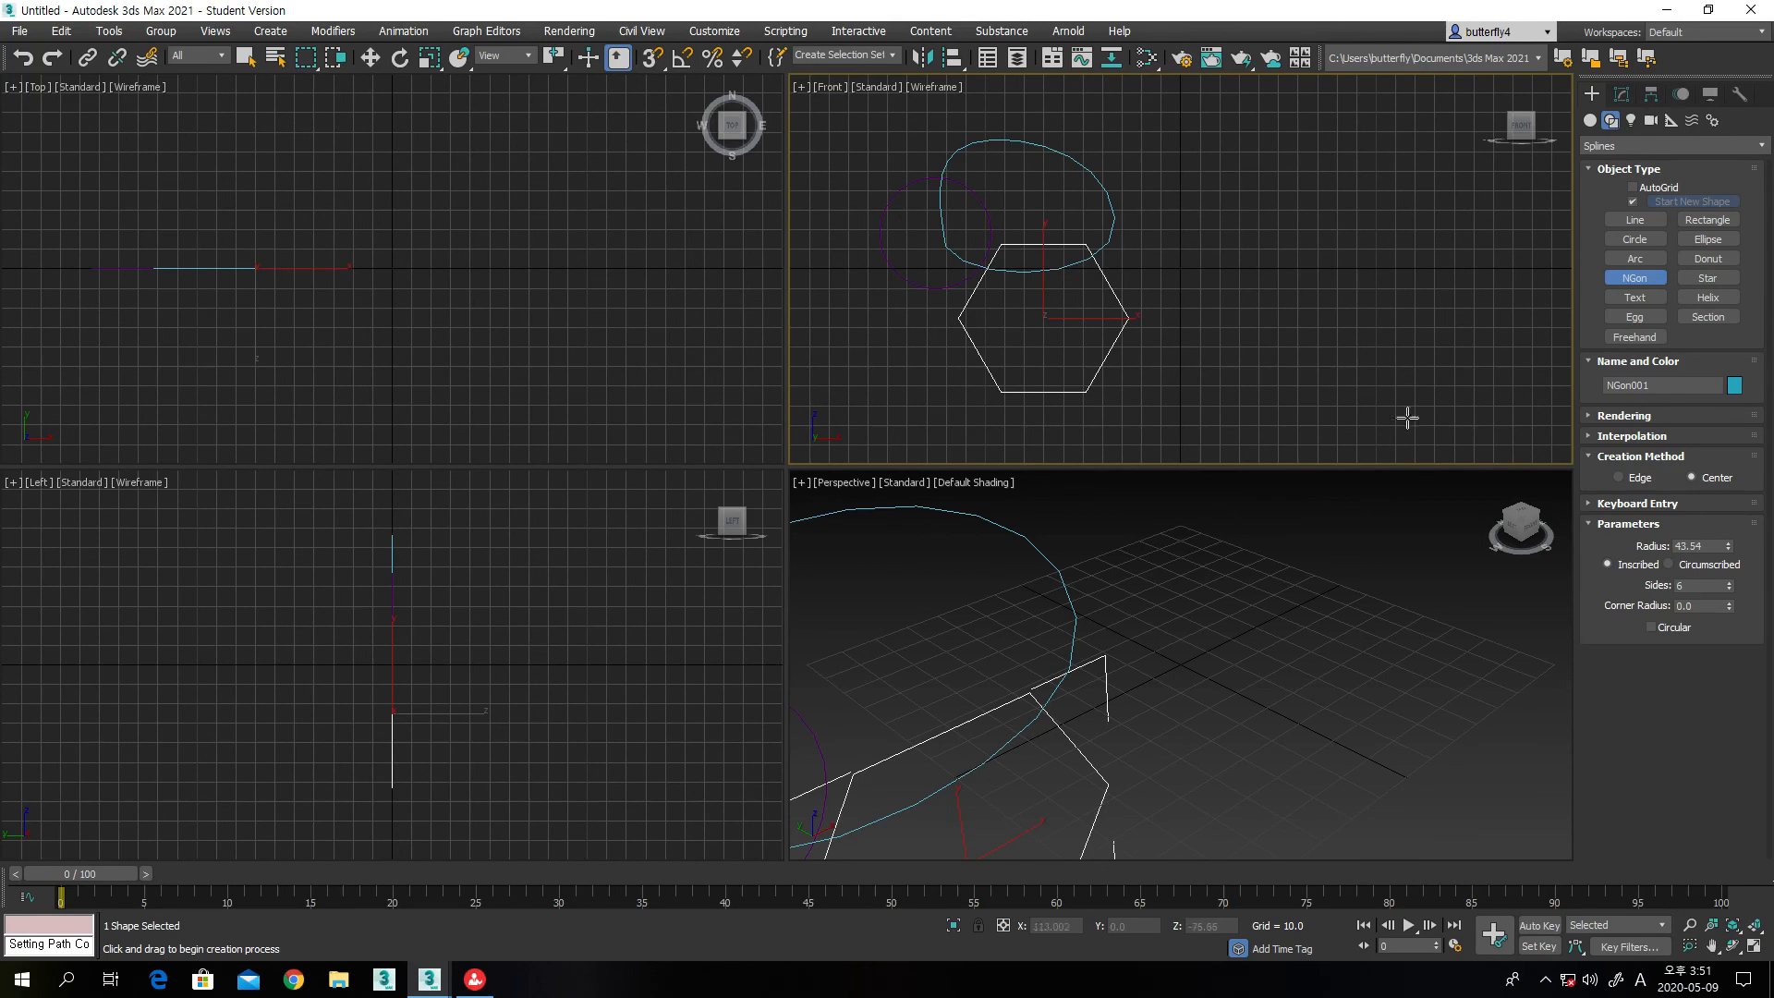
pyautogui.click(1754, 946)
pyautogui.moveTo(1020, 389); pyautogui.dragTo(1379, 366, button='middle')
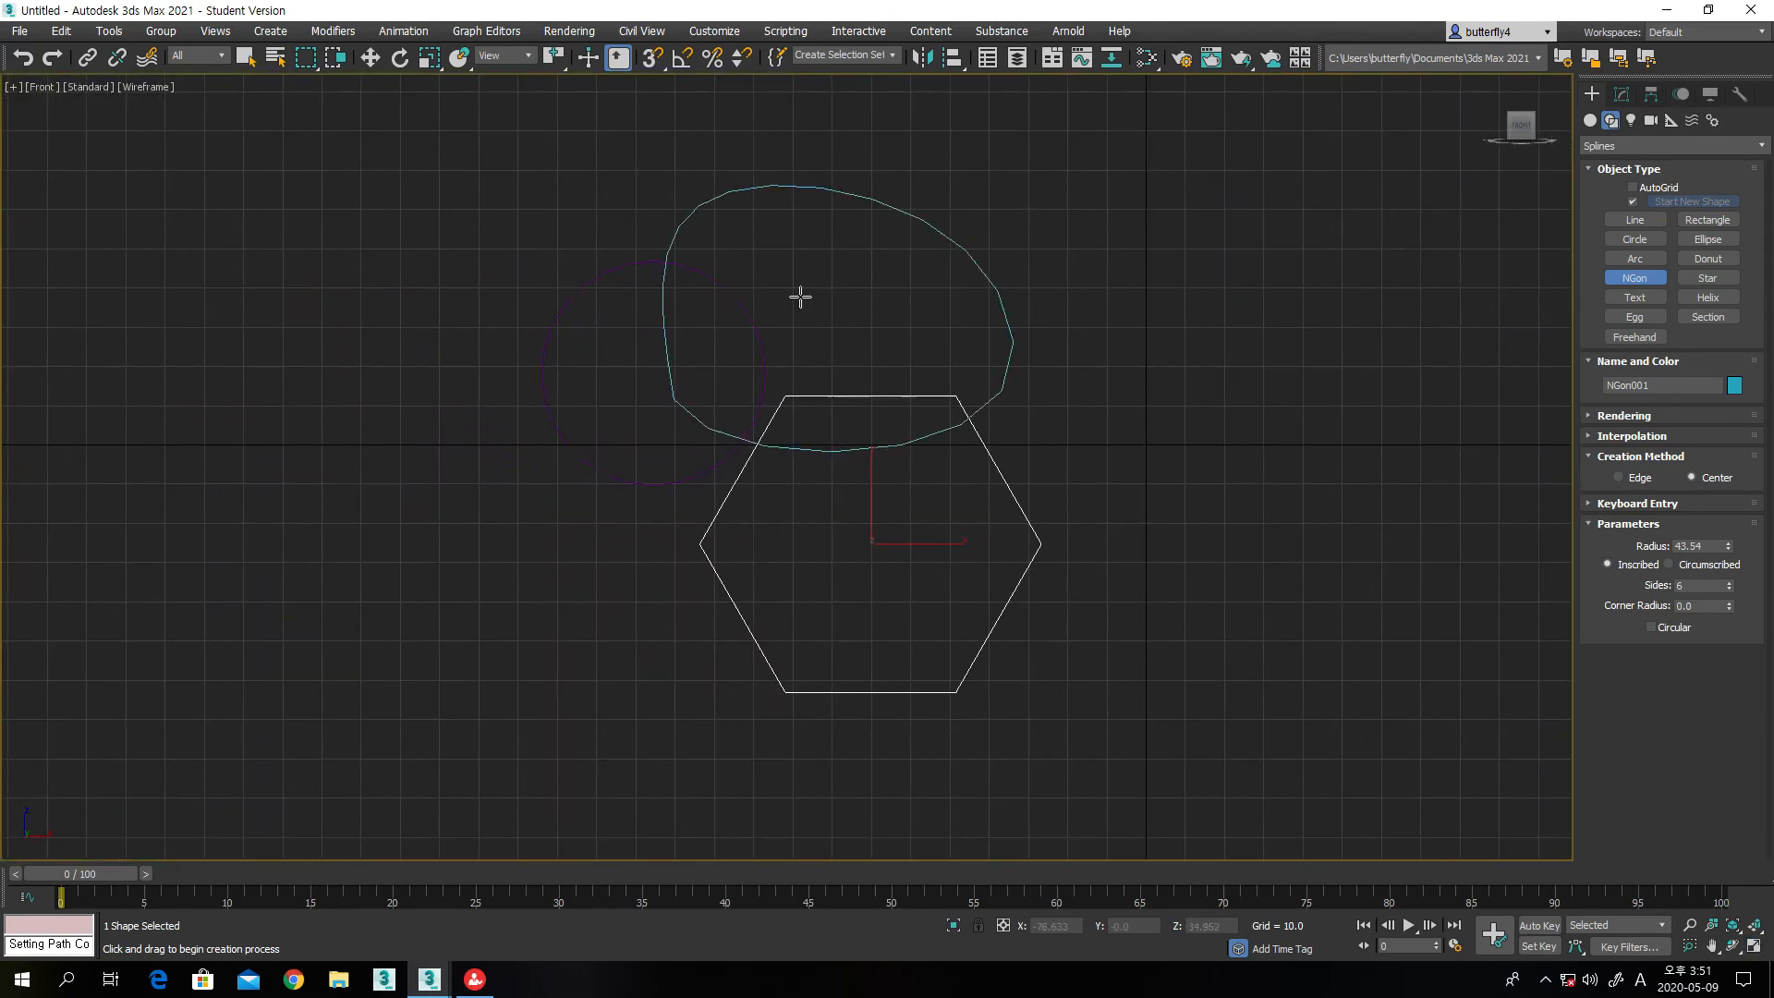
# Change the circle's object color to light pink
pyautogui.click(370, 57)
pyautogui.click(598, 282)
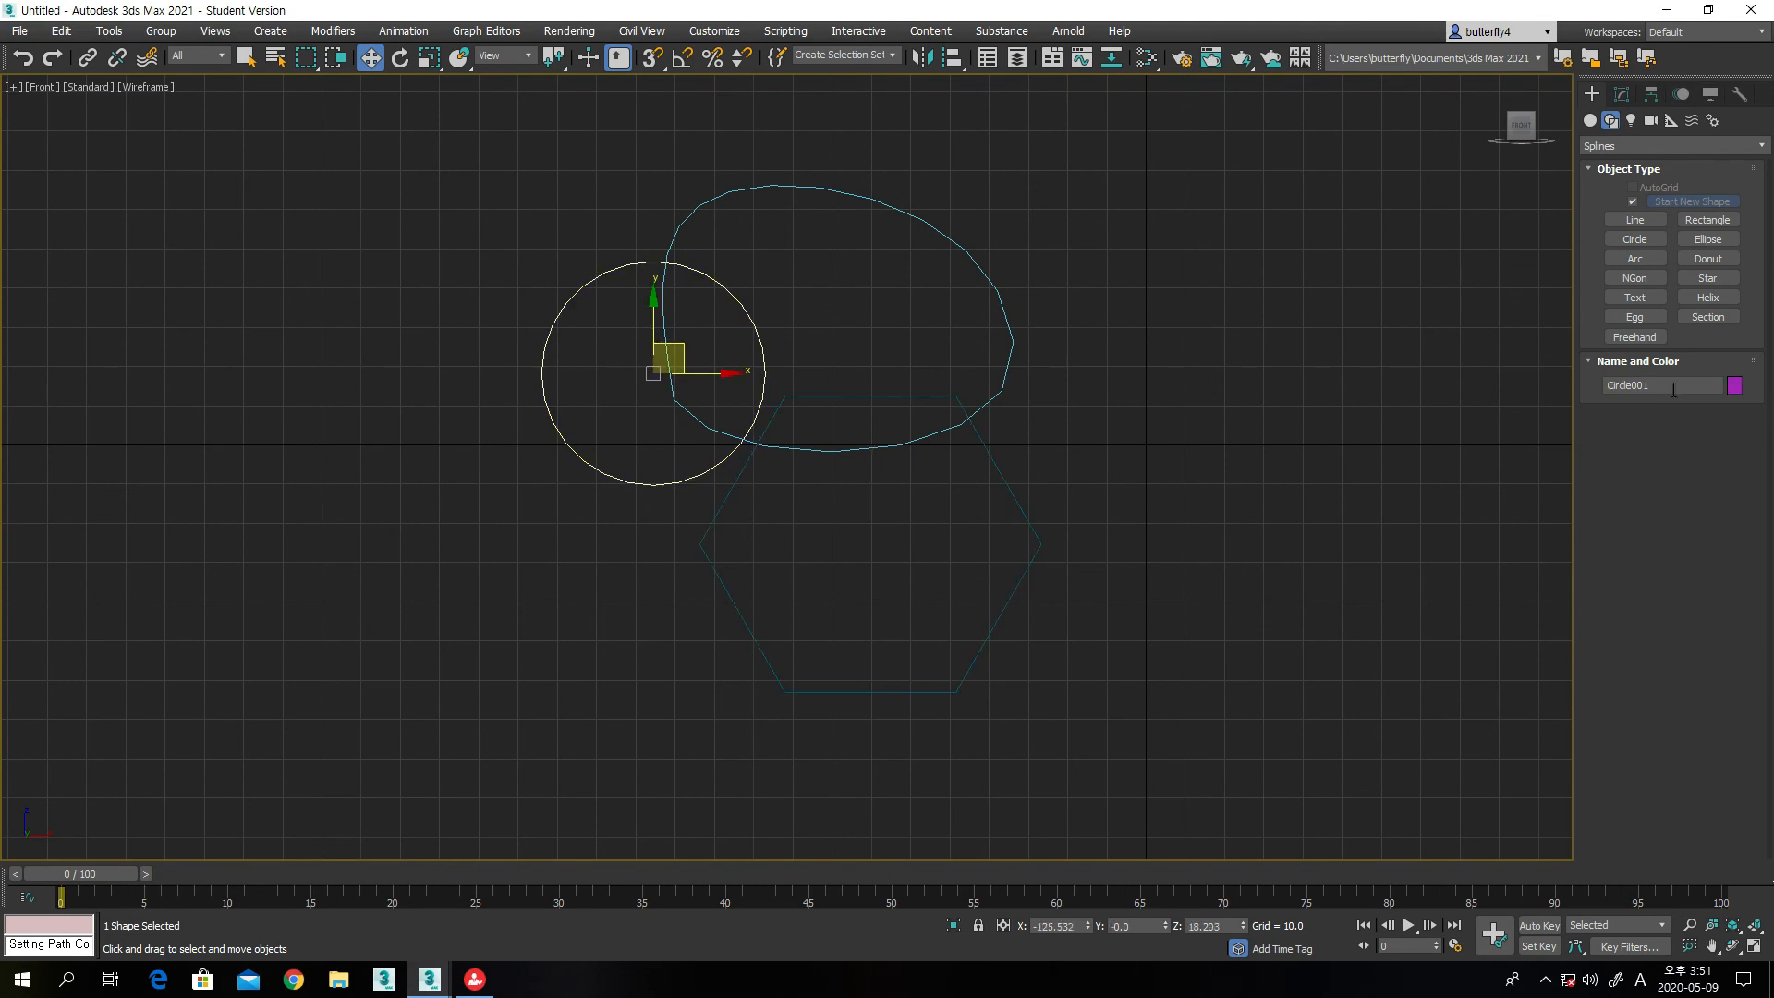
pyautogui.click(1735, 385)
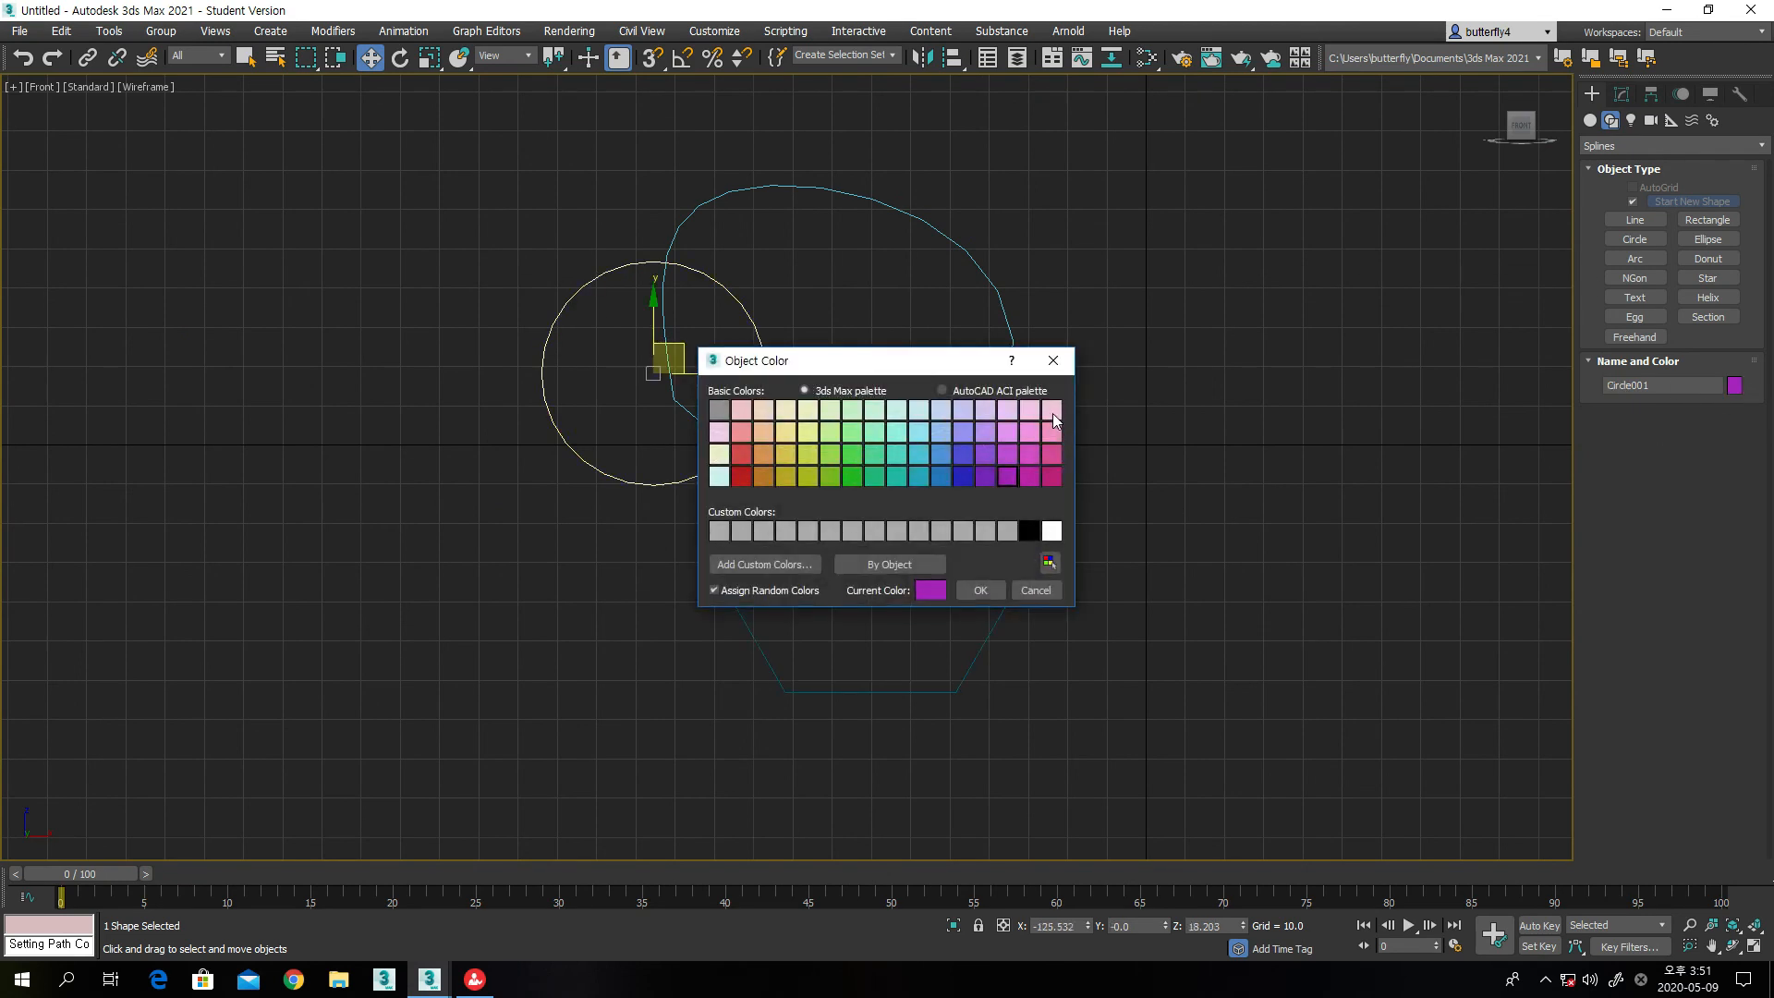
pyautogui.click(980, 590)
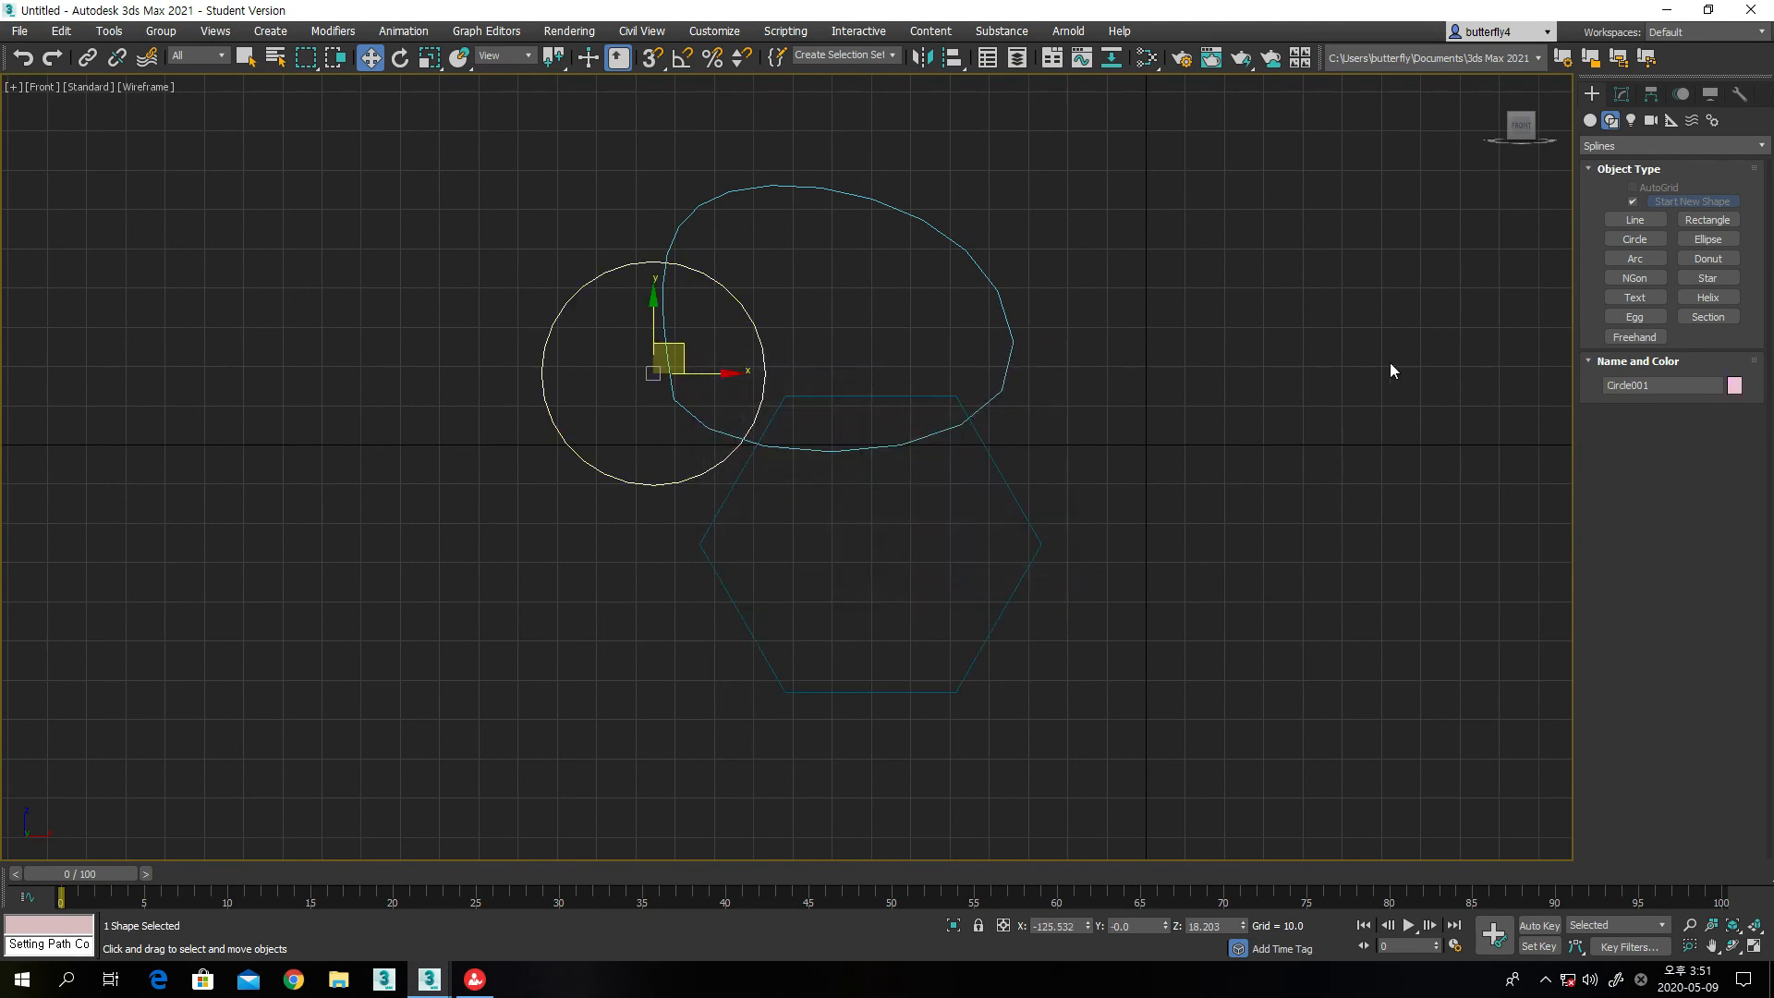
# Convert the circle to an Editable Spline and attach the rounded curve and the hexagon to it
pyautogui.click(996, 297)
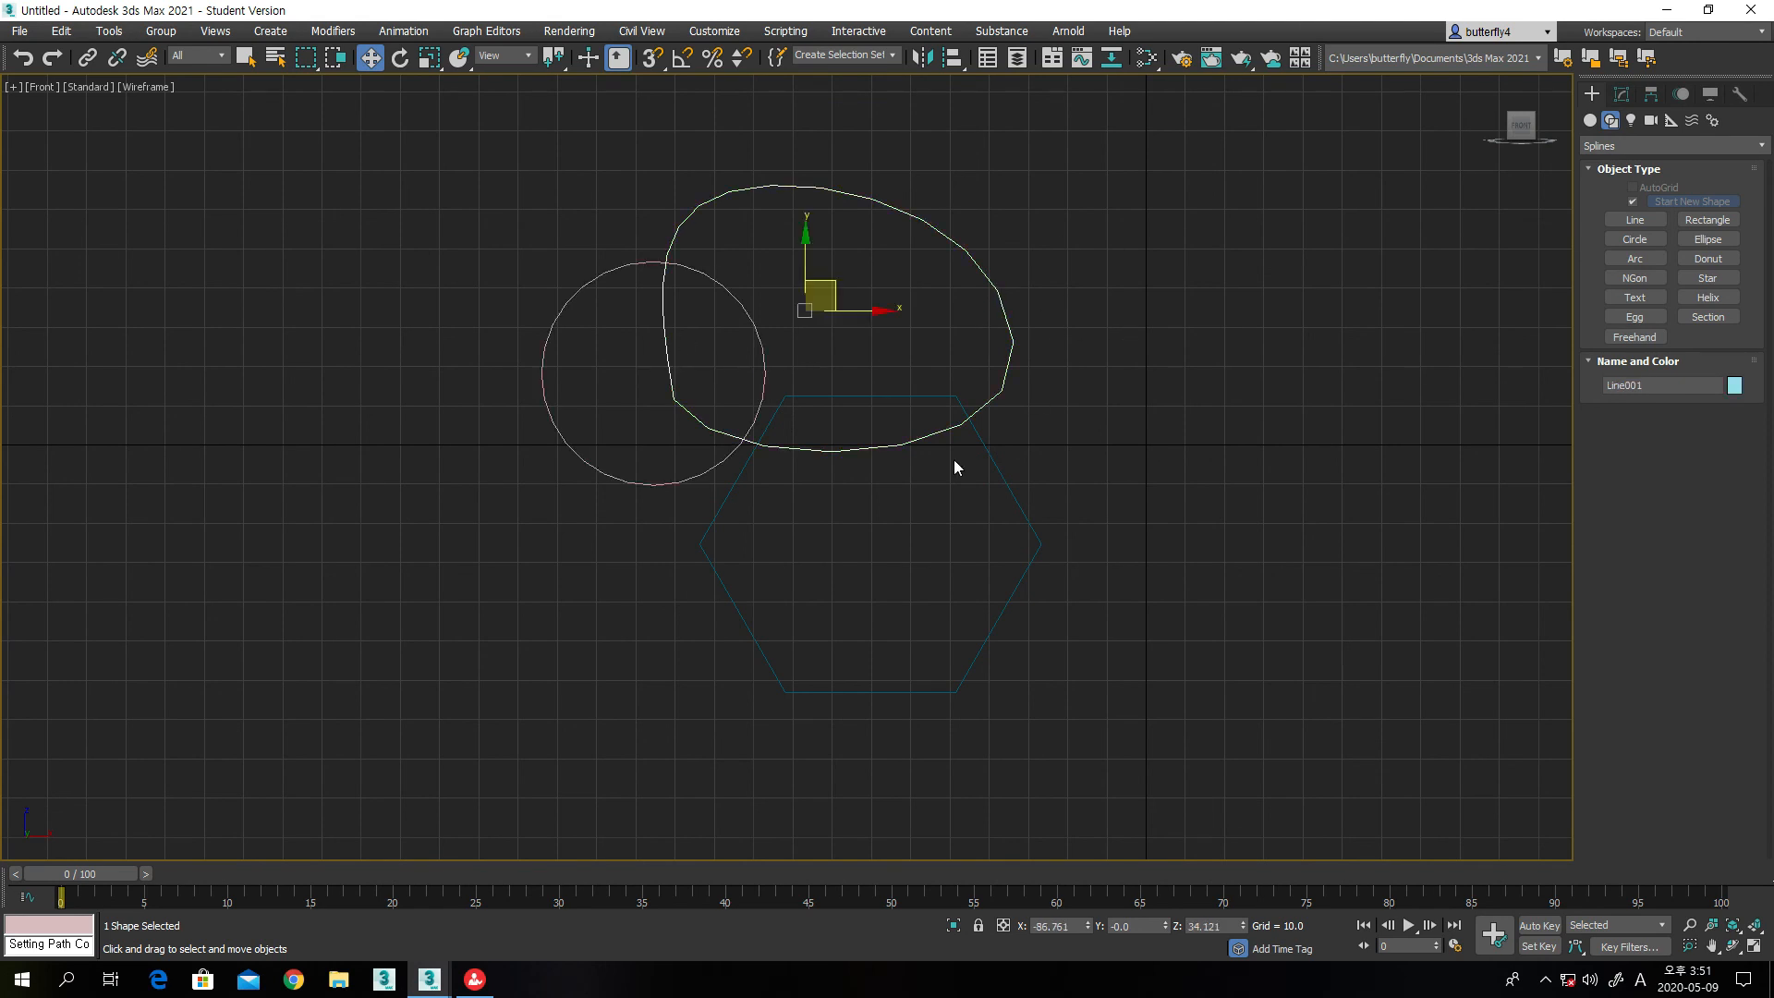
pyautogui.click(1621, 95)
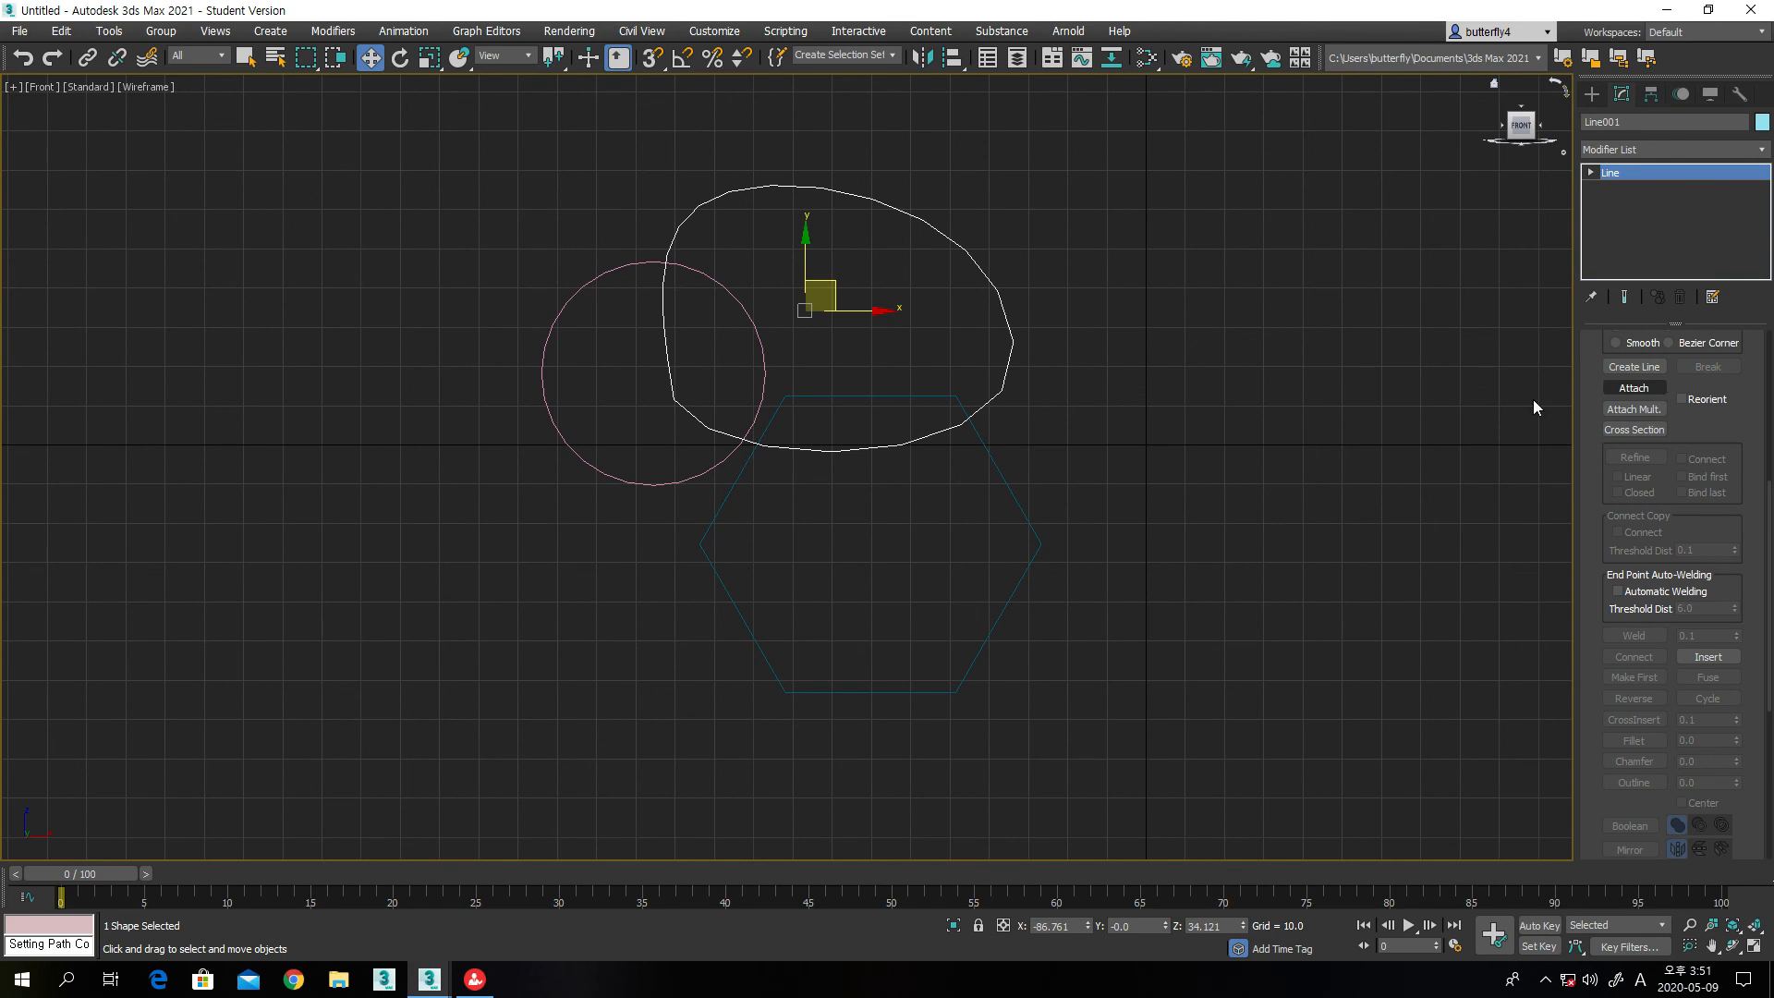
pyautogui.click(606, 477)
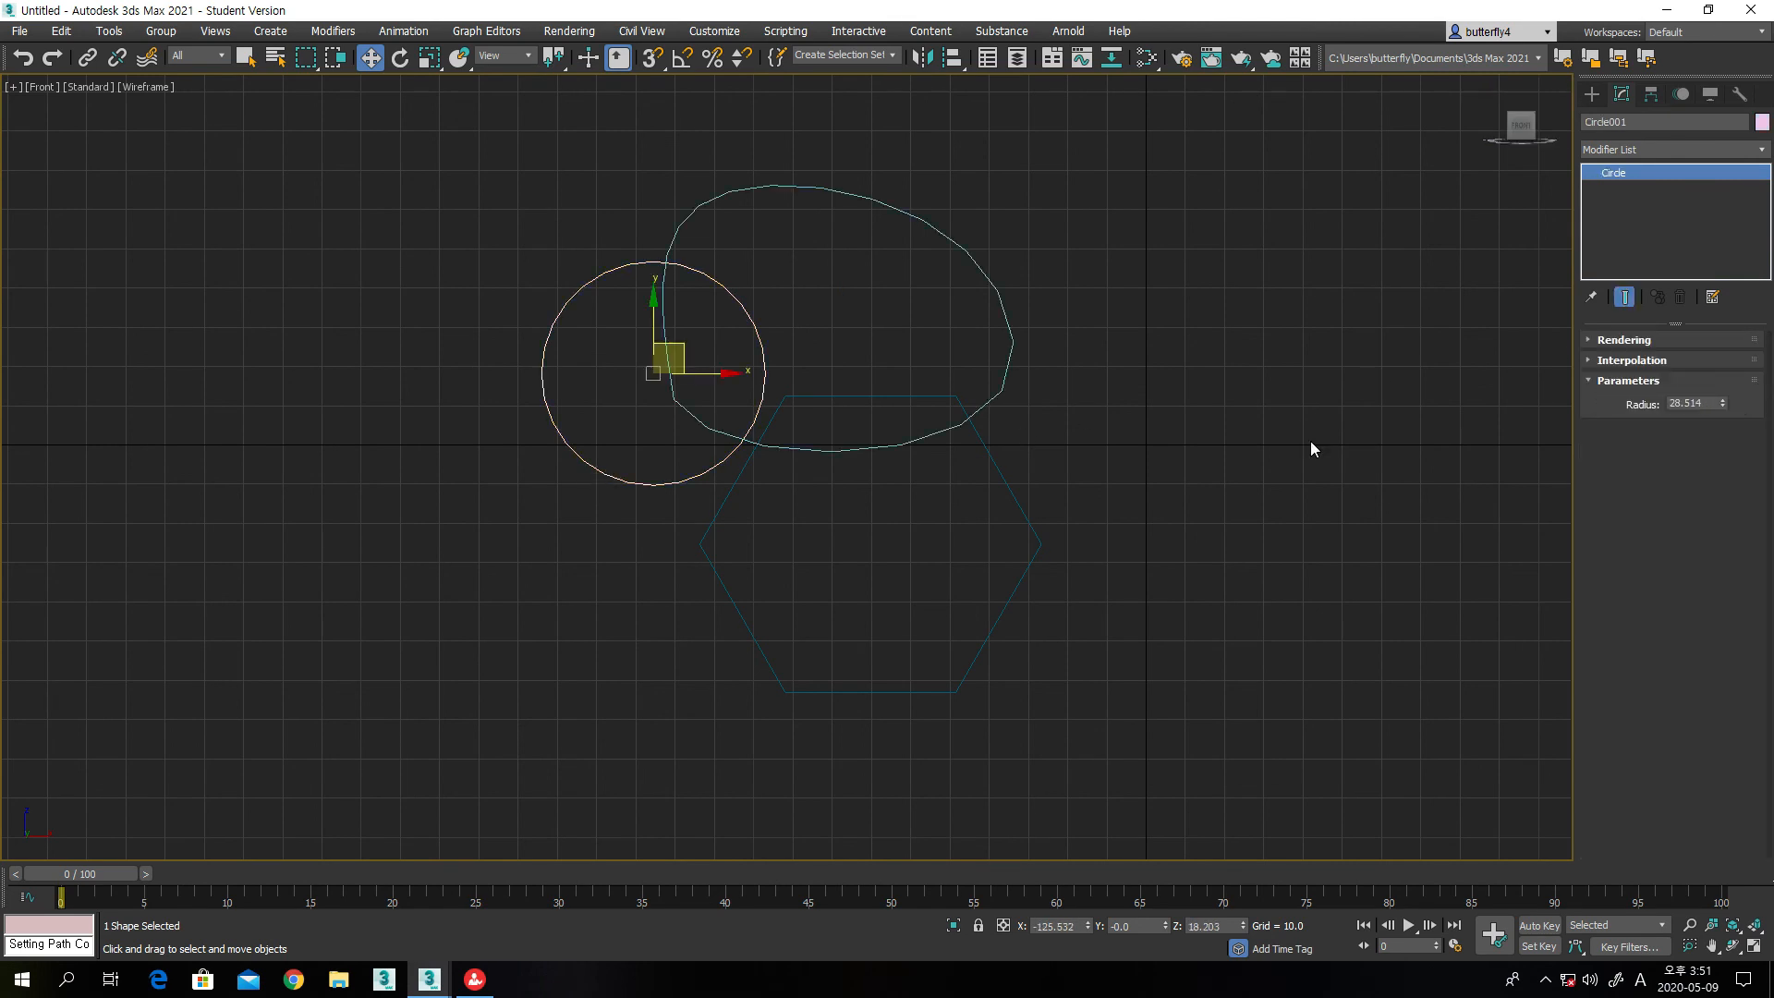
pyautogui.rightClick(683, 477)
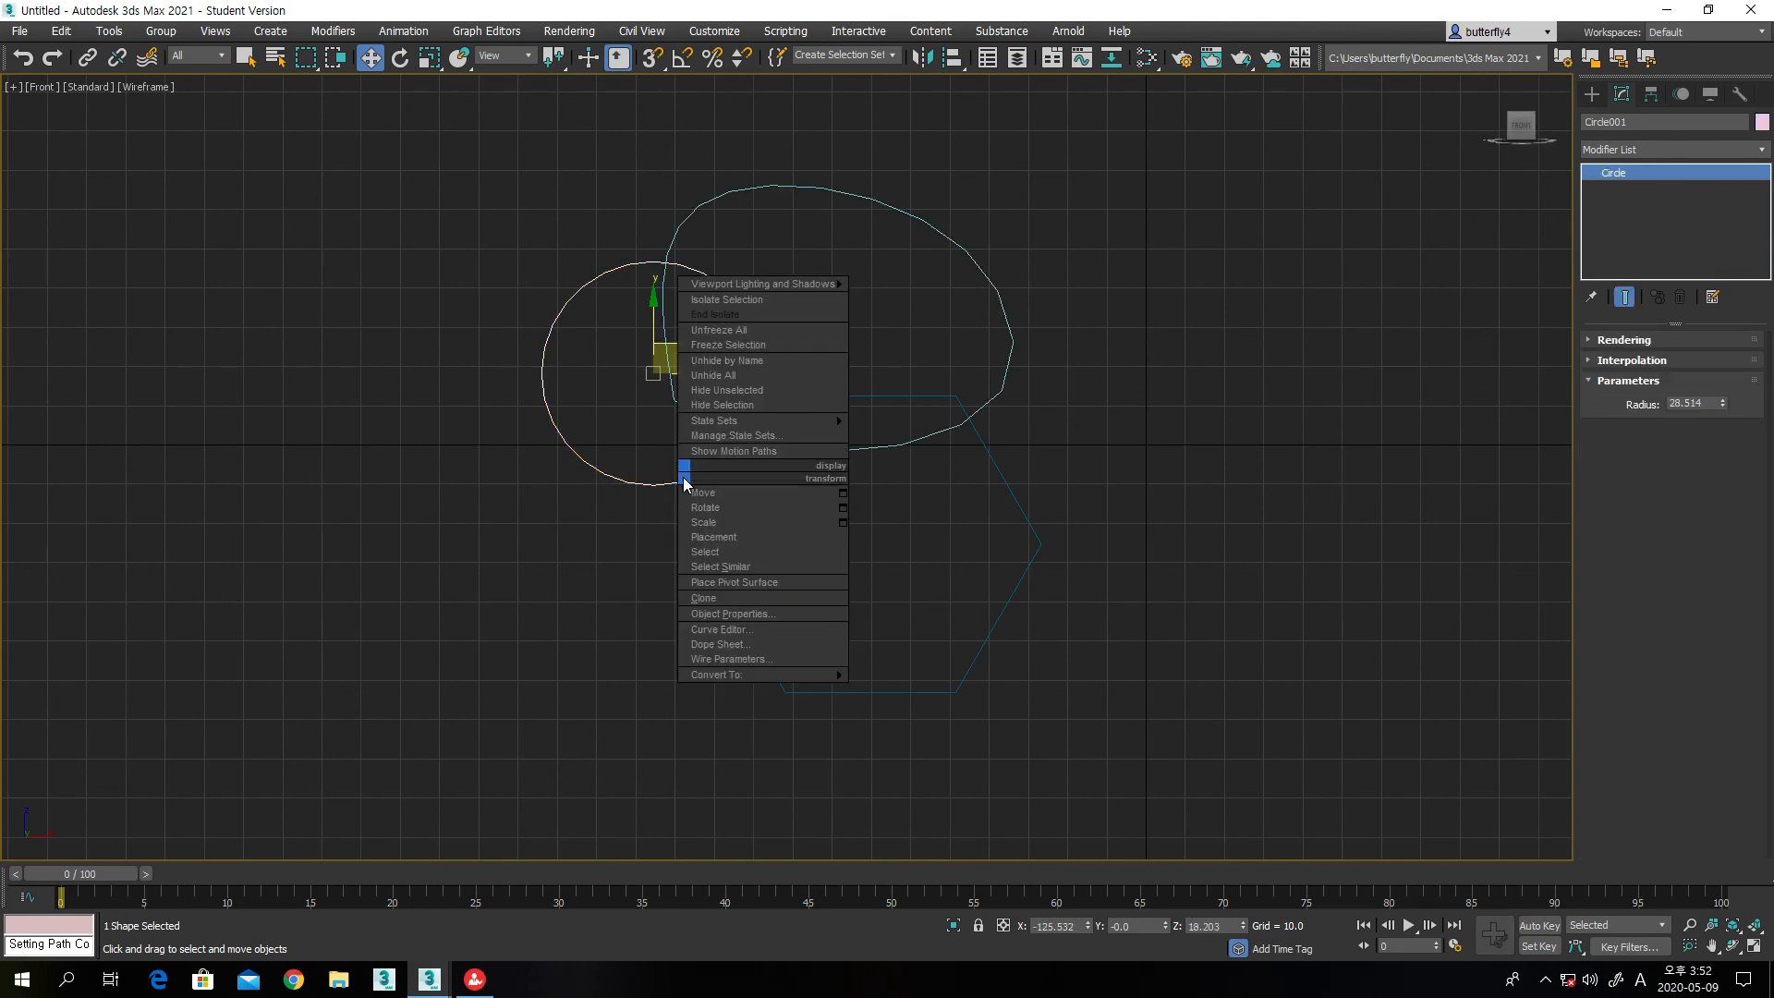
pyautogui.moveTo(760, 678)
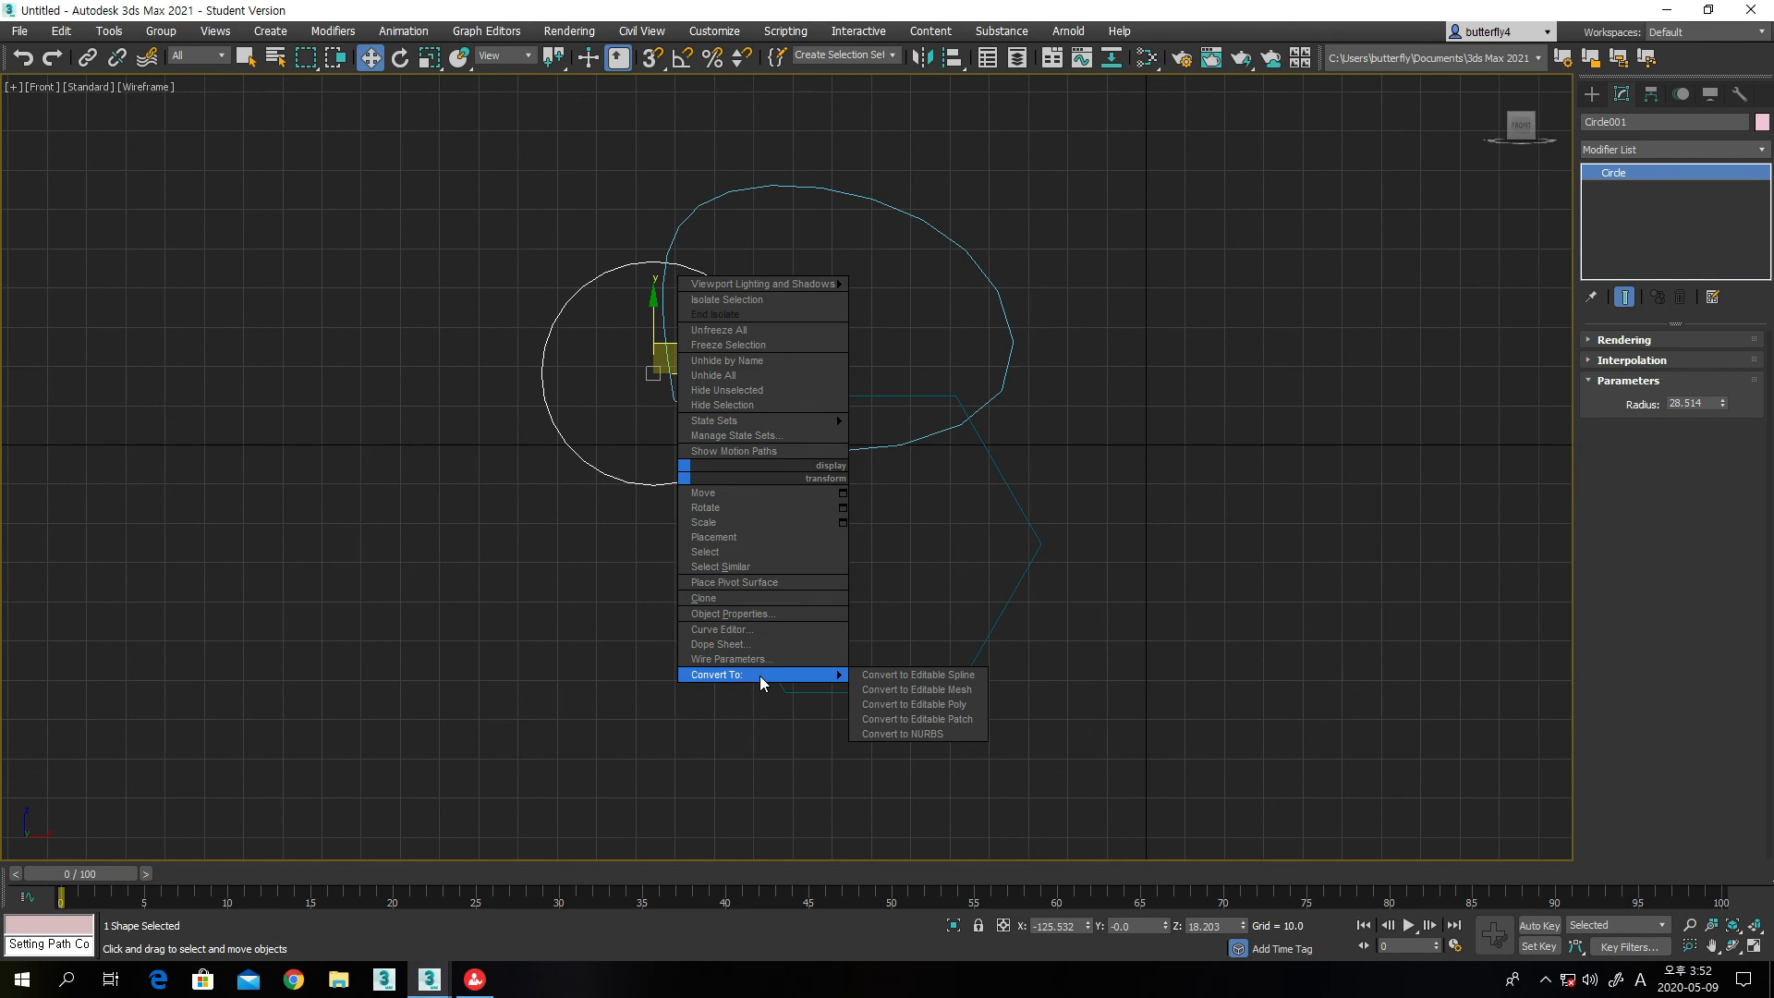
pyautogui.click(876, 675)
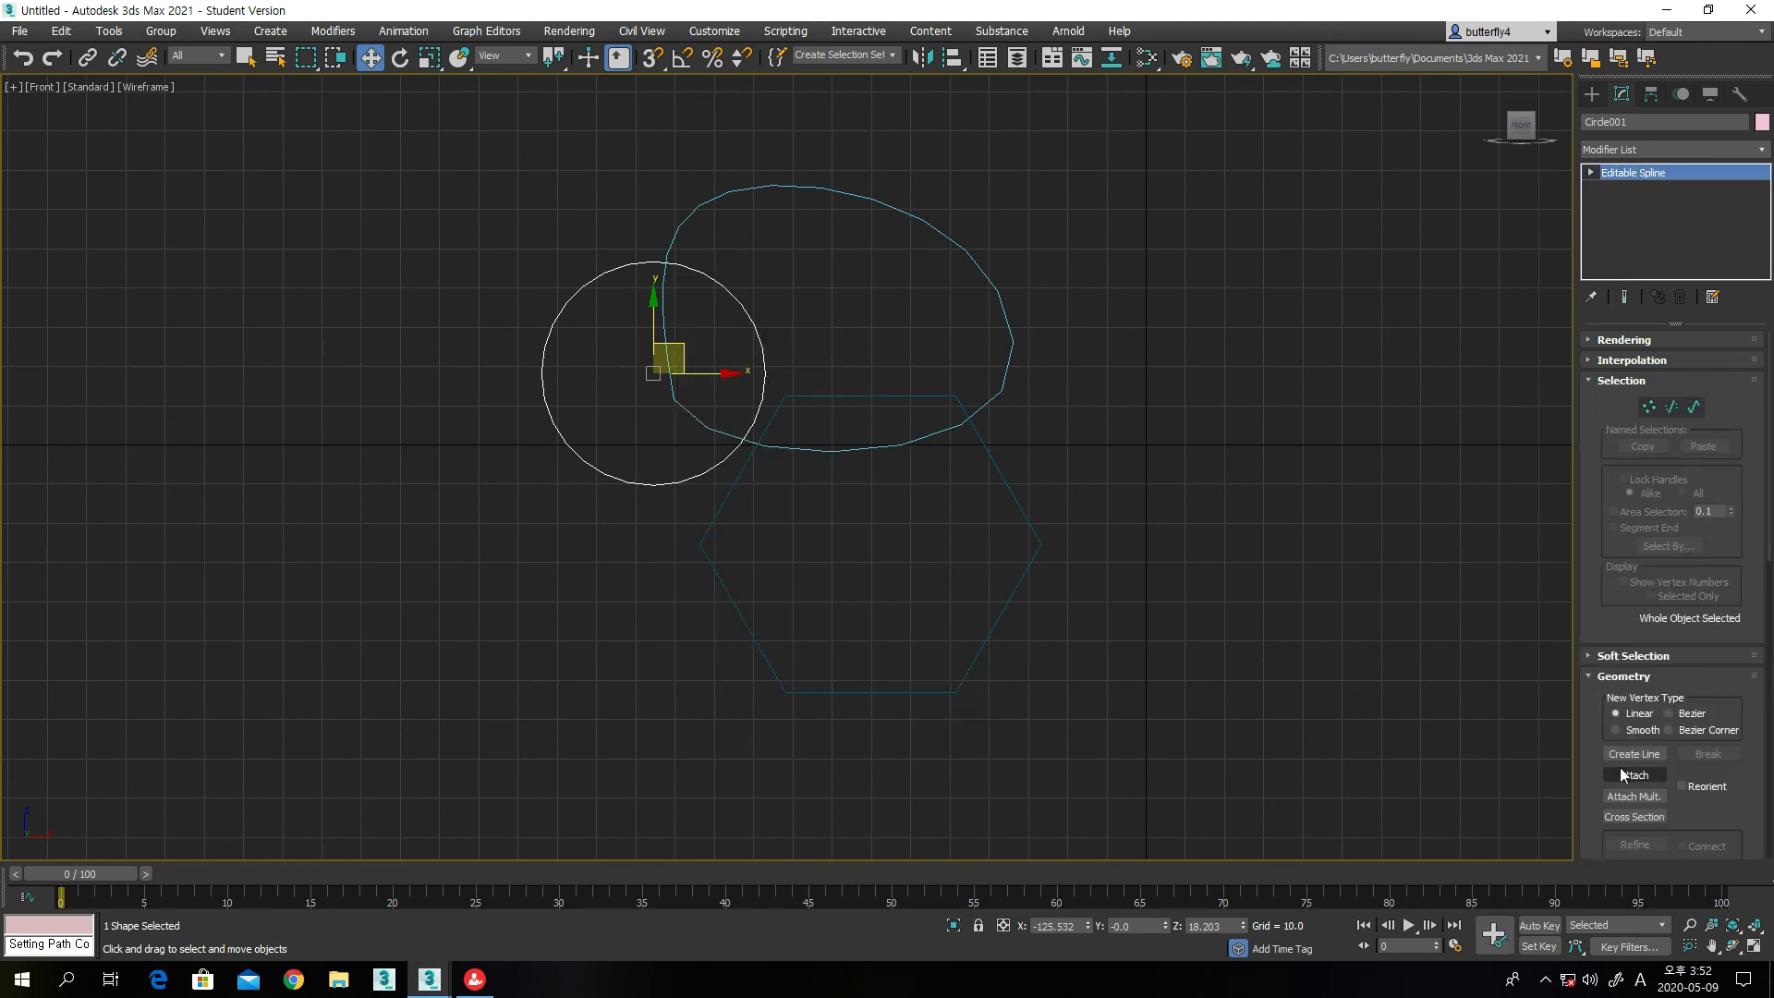
pyautogui.click(1633, 776)
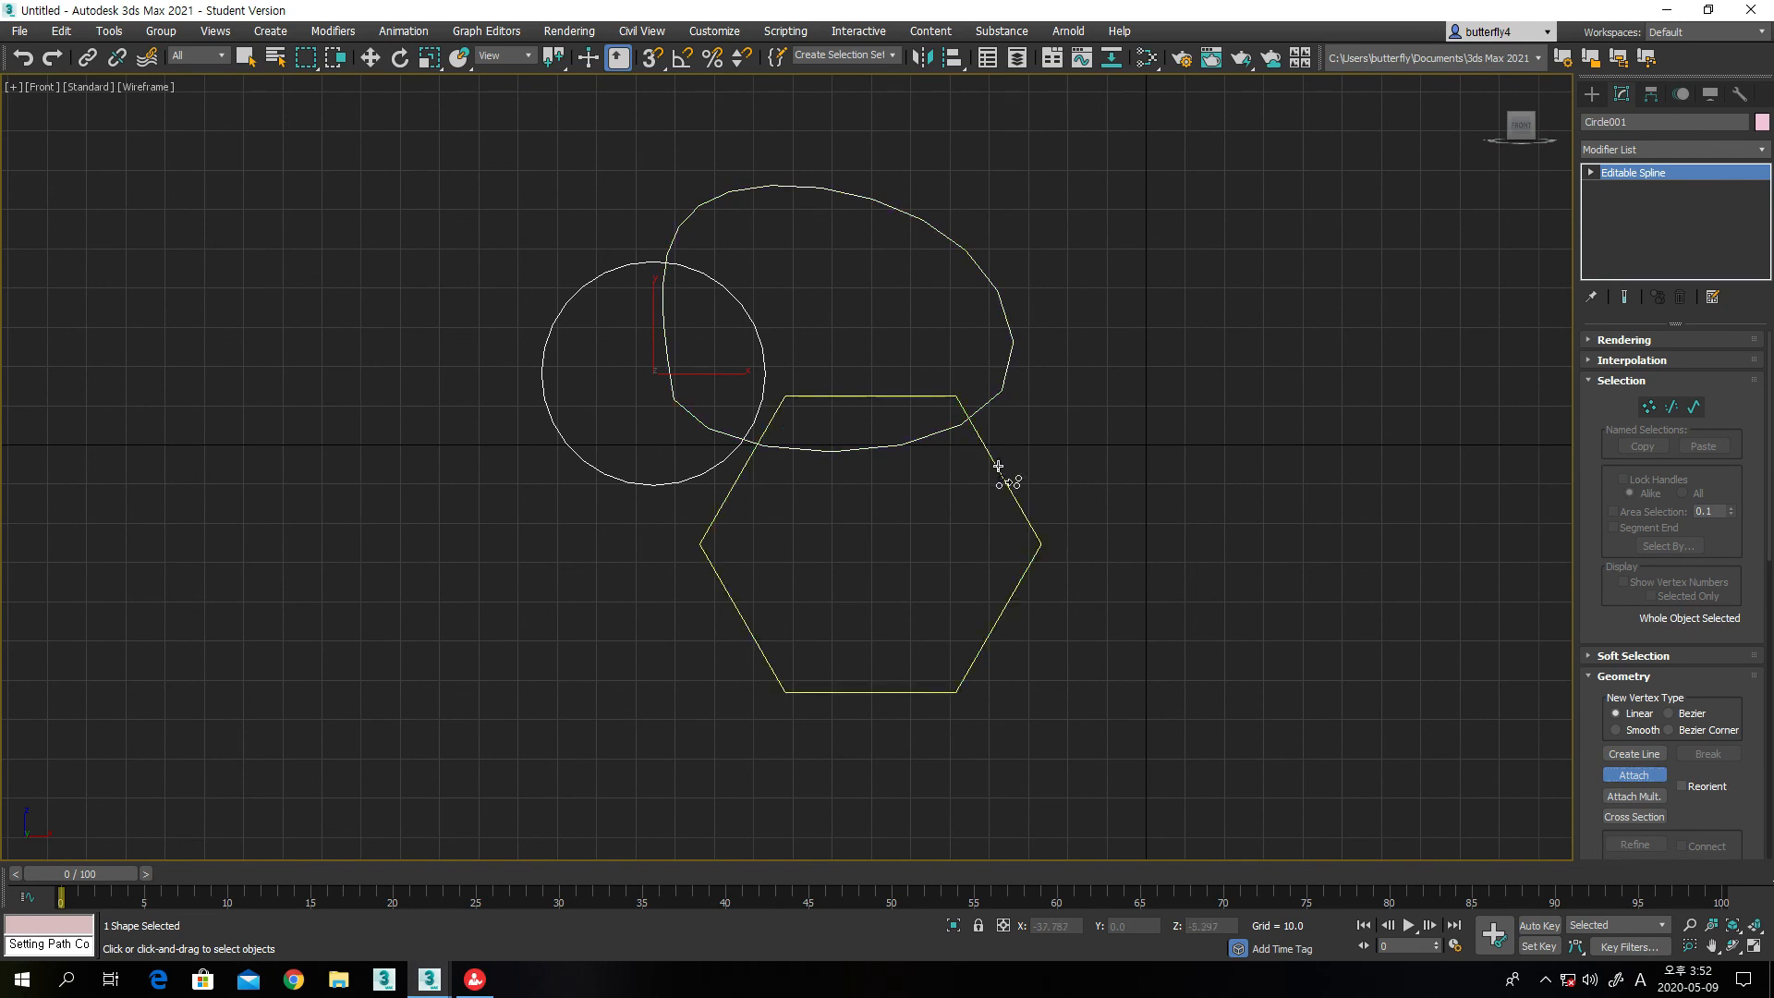
# At Spline level, apply a Boolean Union of the rounded curve with the hexagon, and subtract the circle from the combined outline
pyautogui.click(372, 59)
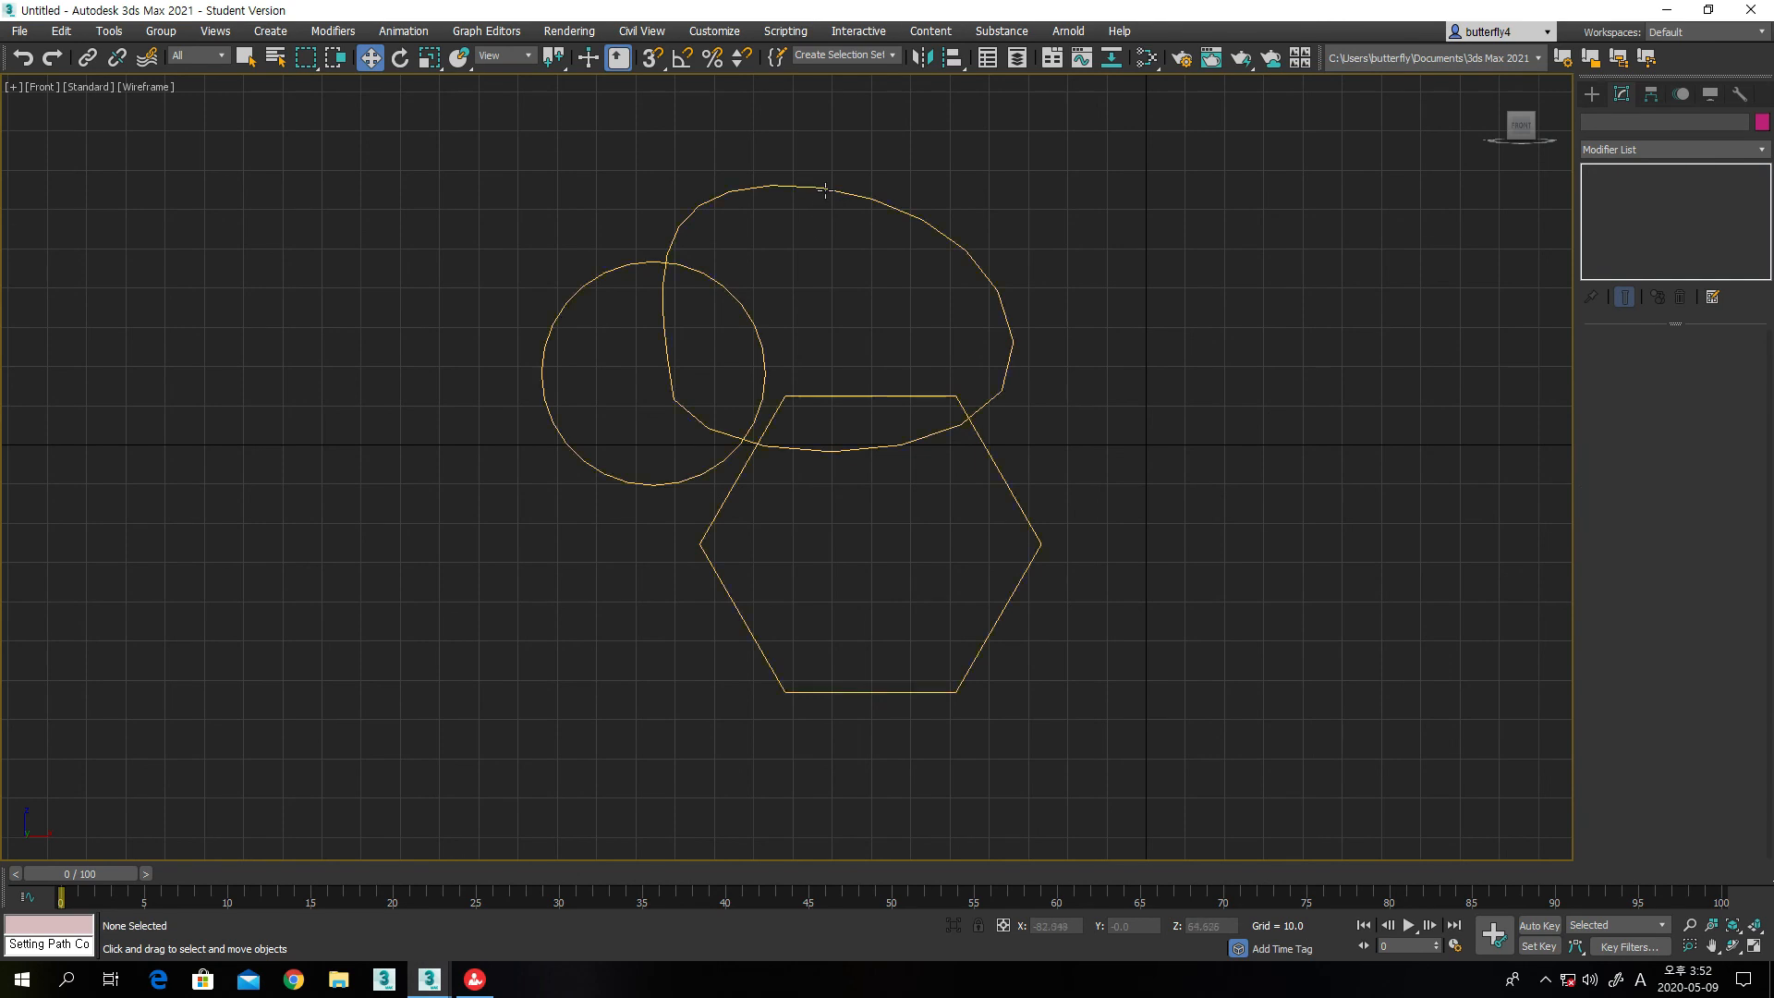
pyautogui.click(992, 281)
pyautogui.click(1696, 408)
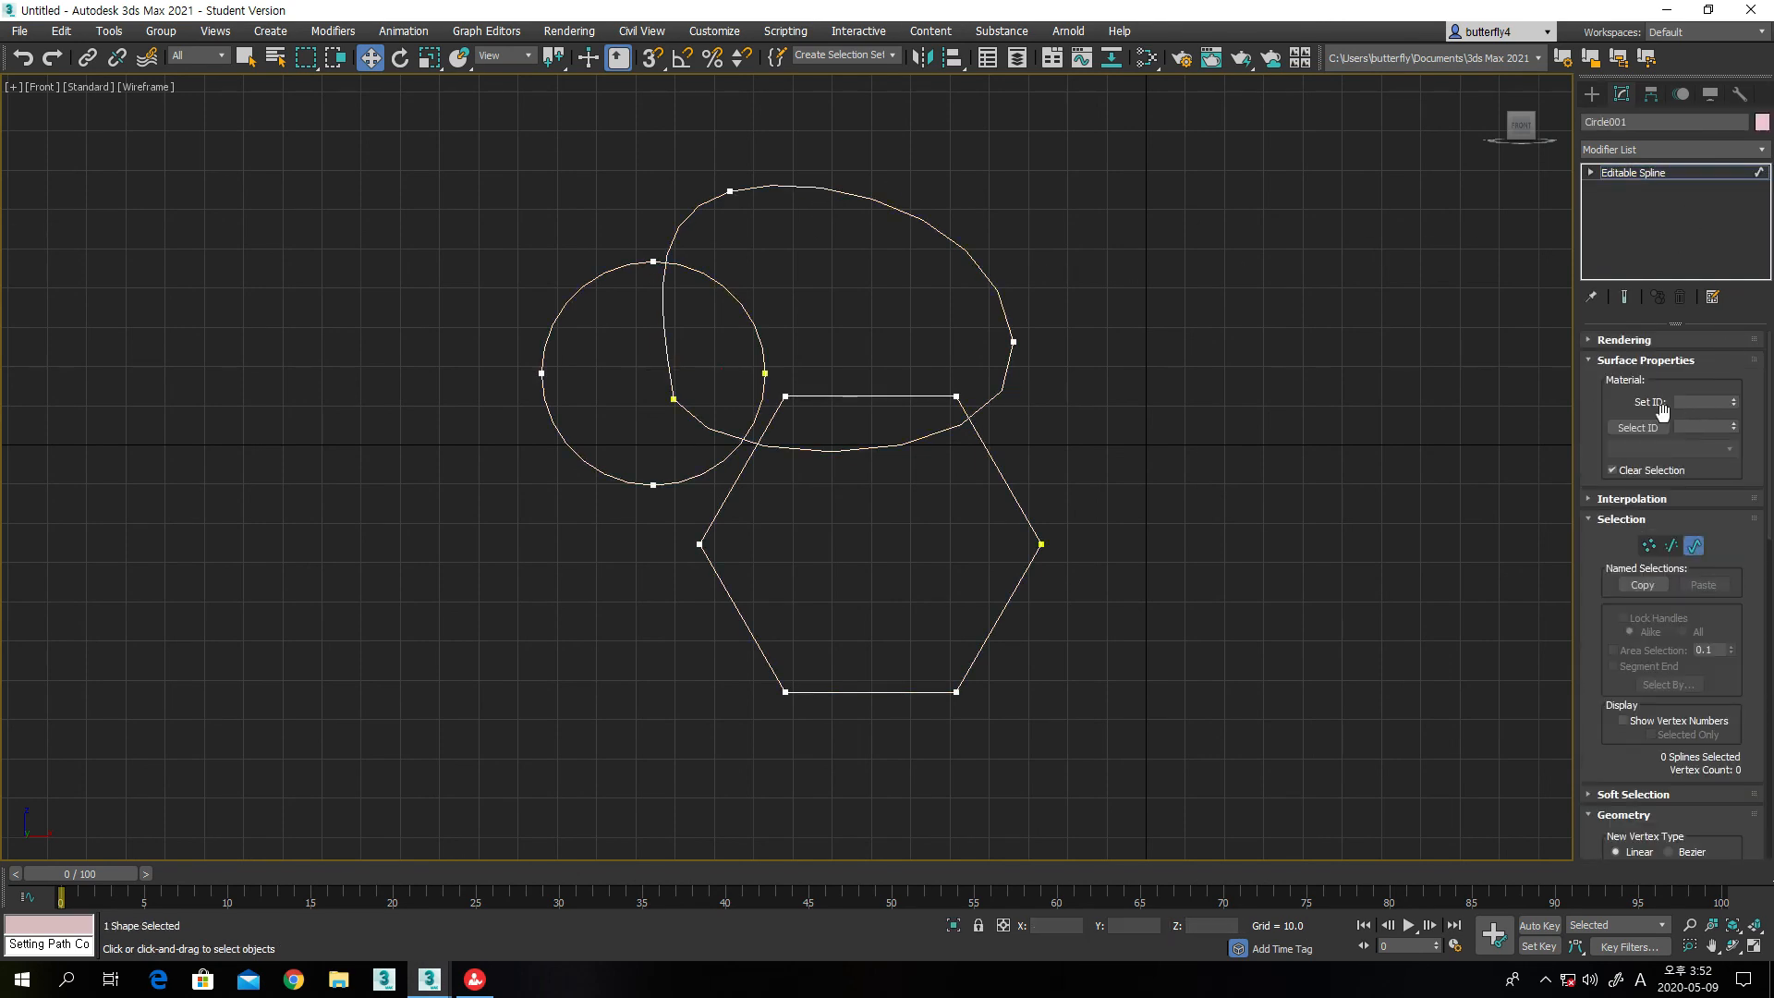
pyautogui.click(976, 268)
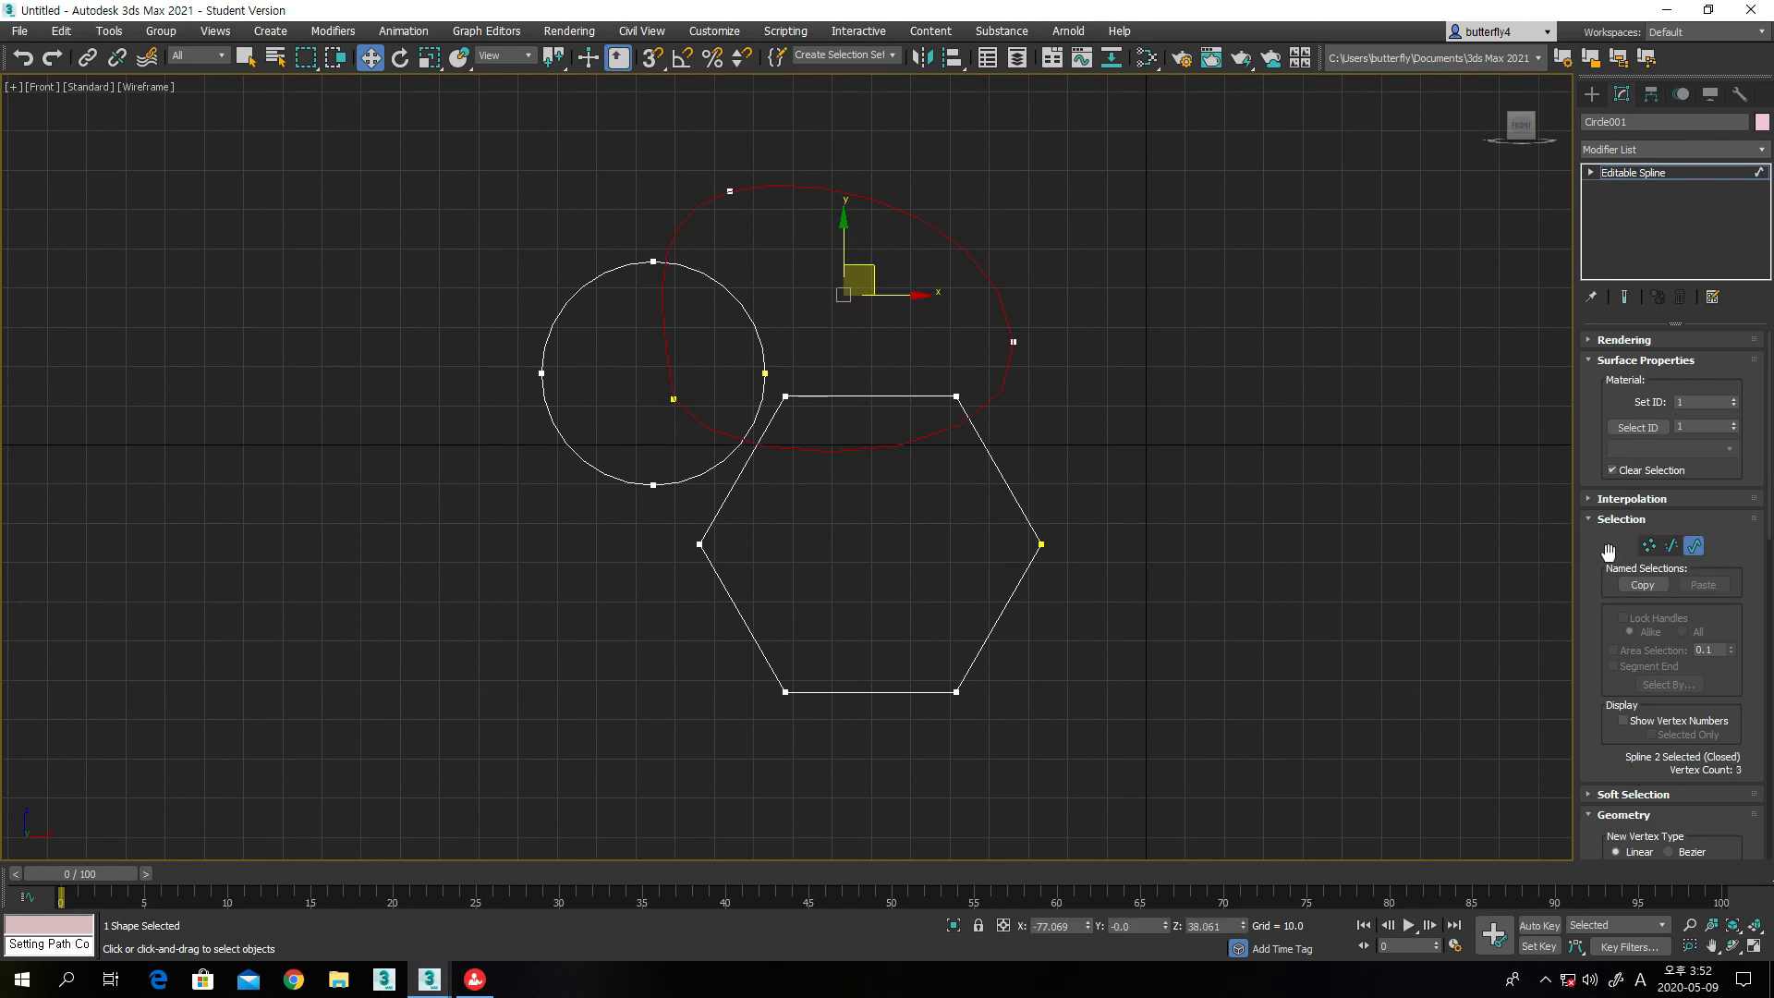
pyautogui.scroll(-6, 1583, 546)
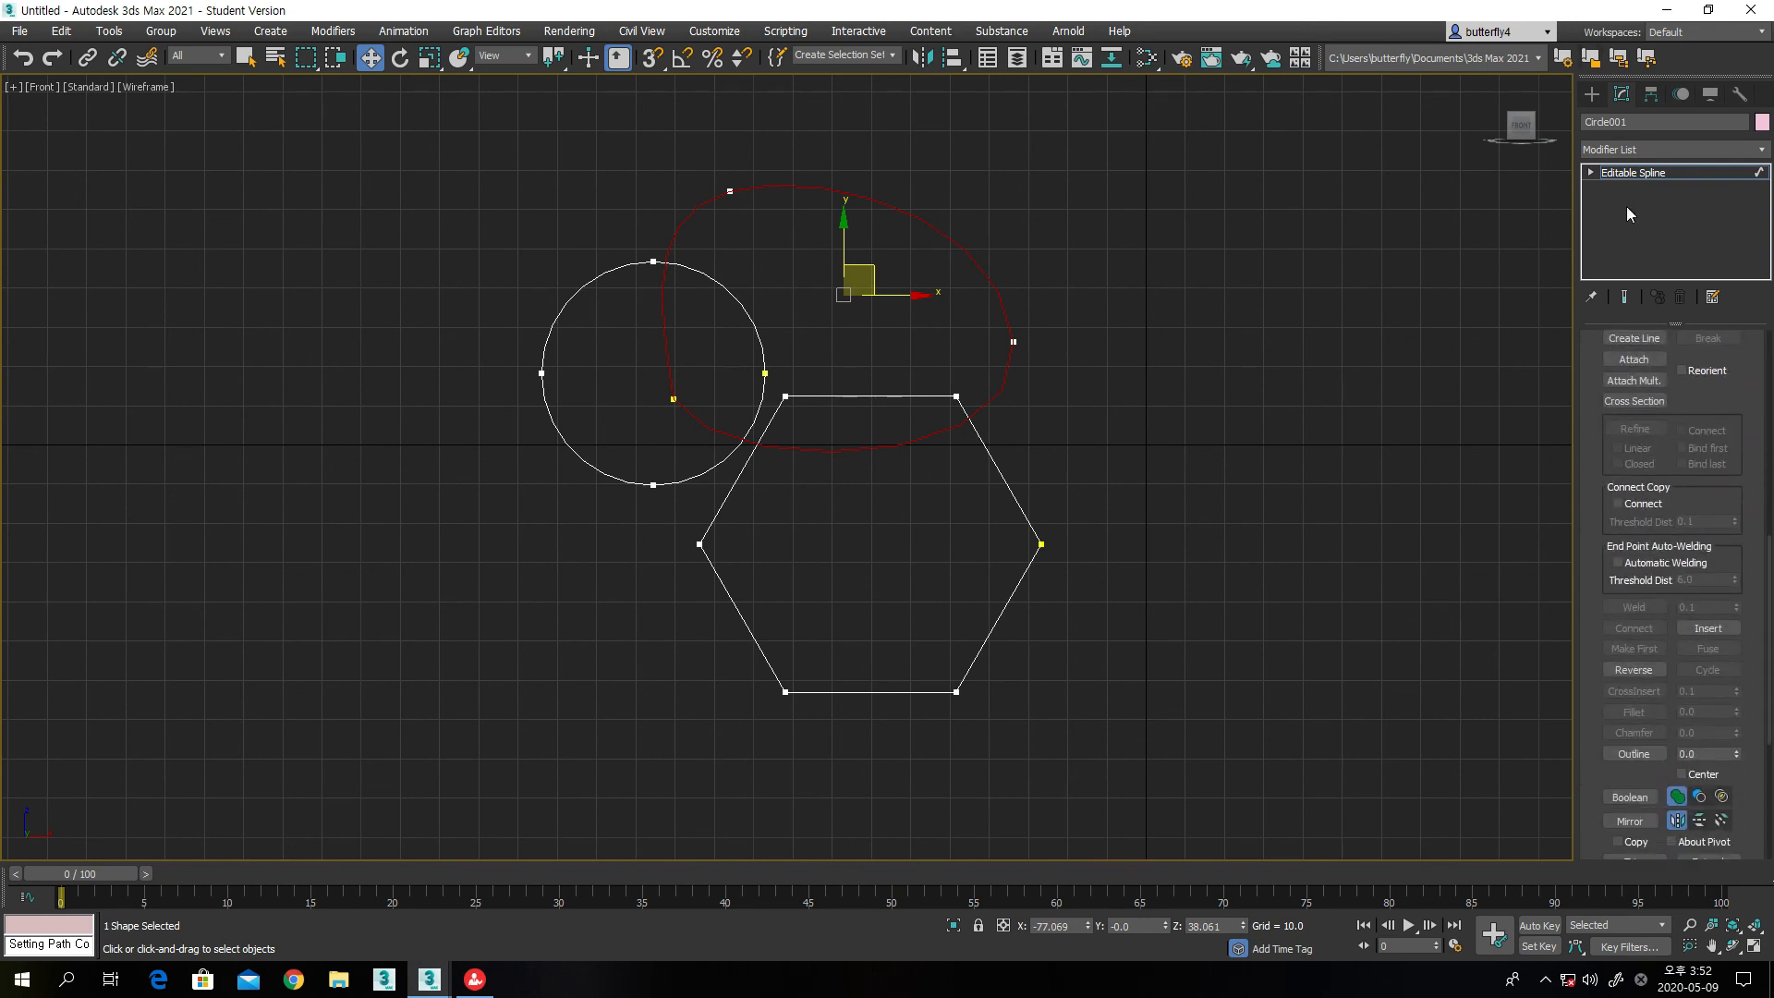
pyautogui.scroll(-3, 1659, 767)
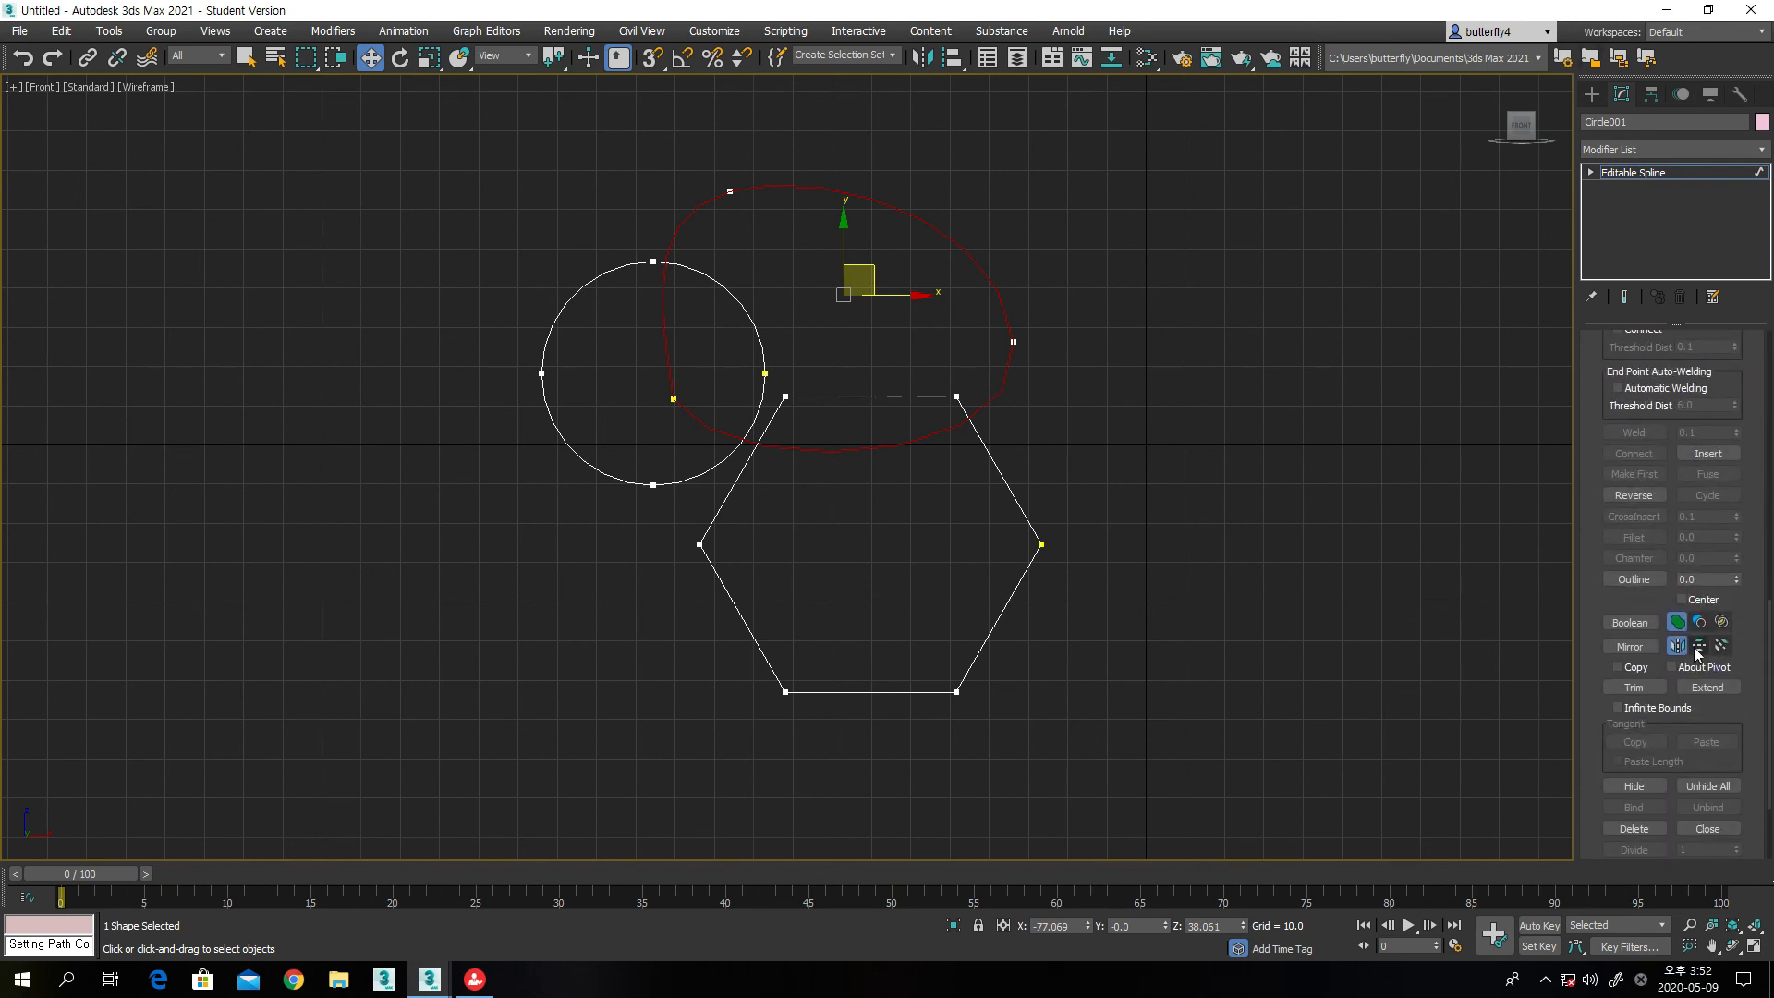
pyautogui.click(1629, 624)
pyautogui.click(1025, 513)
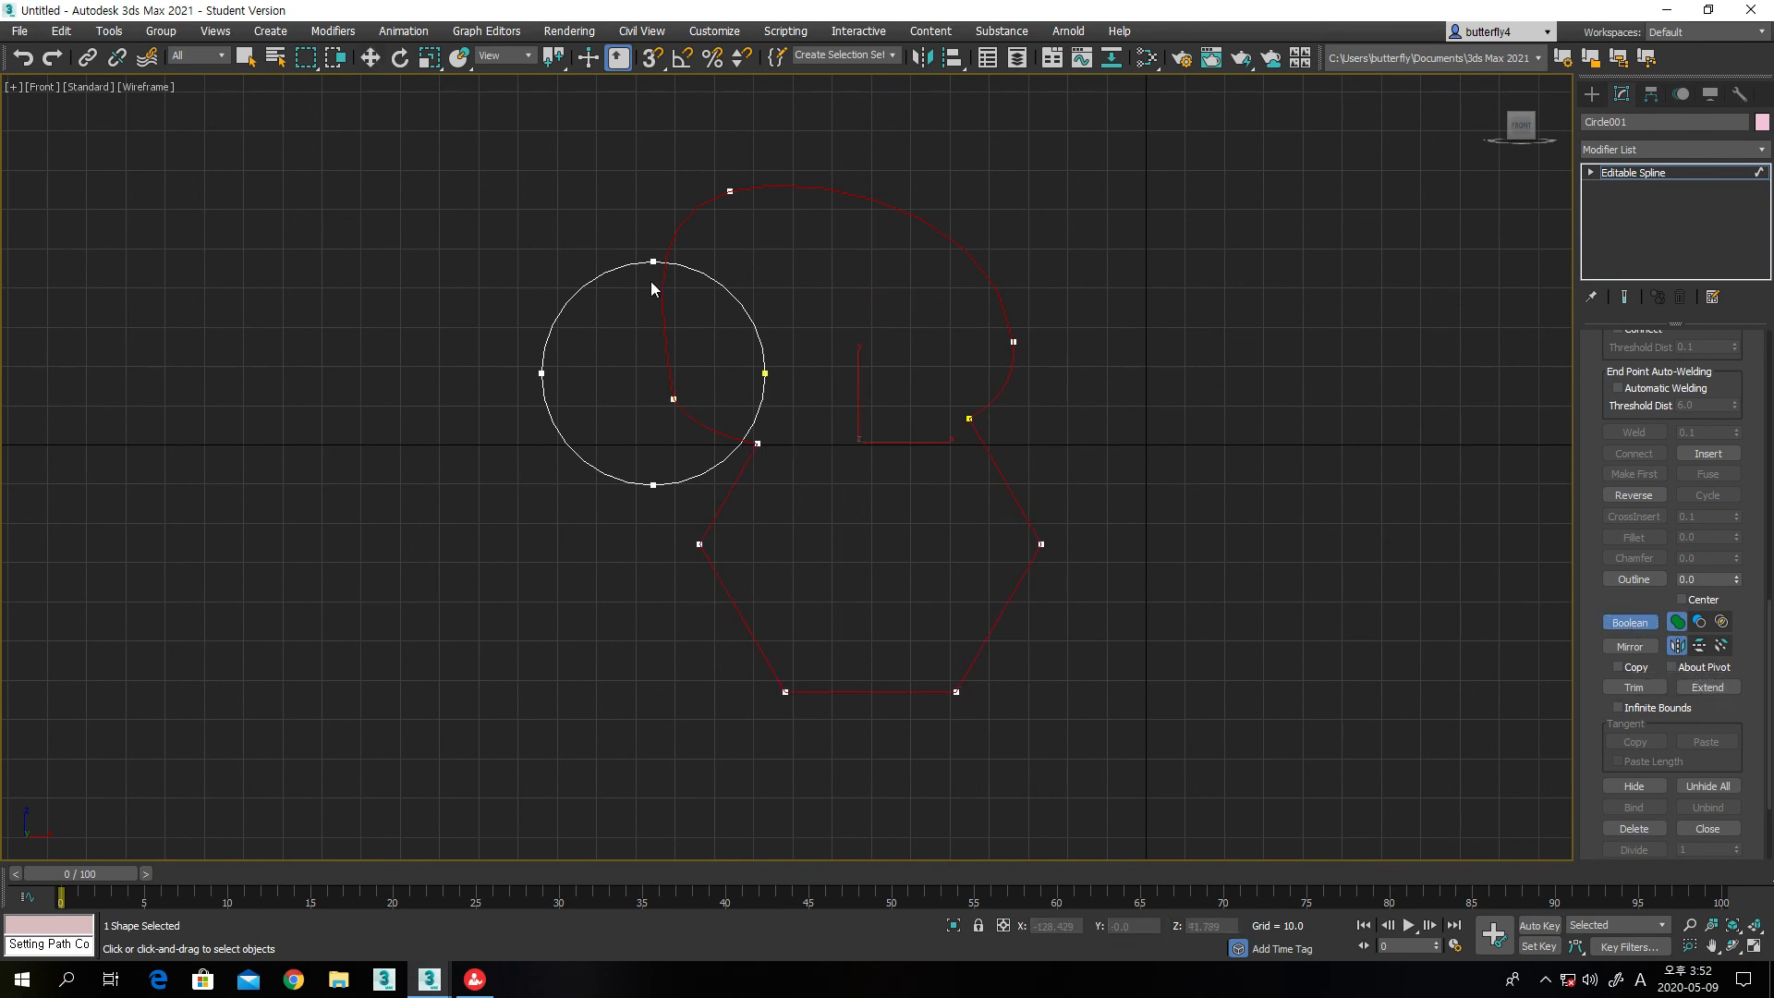
pyautogui.click(1702, 627)
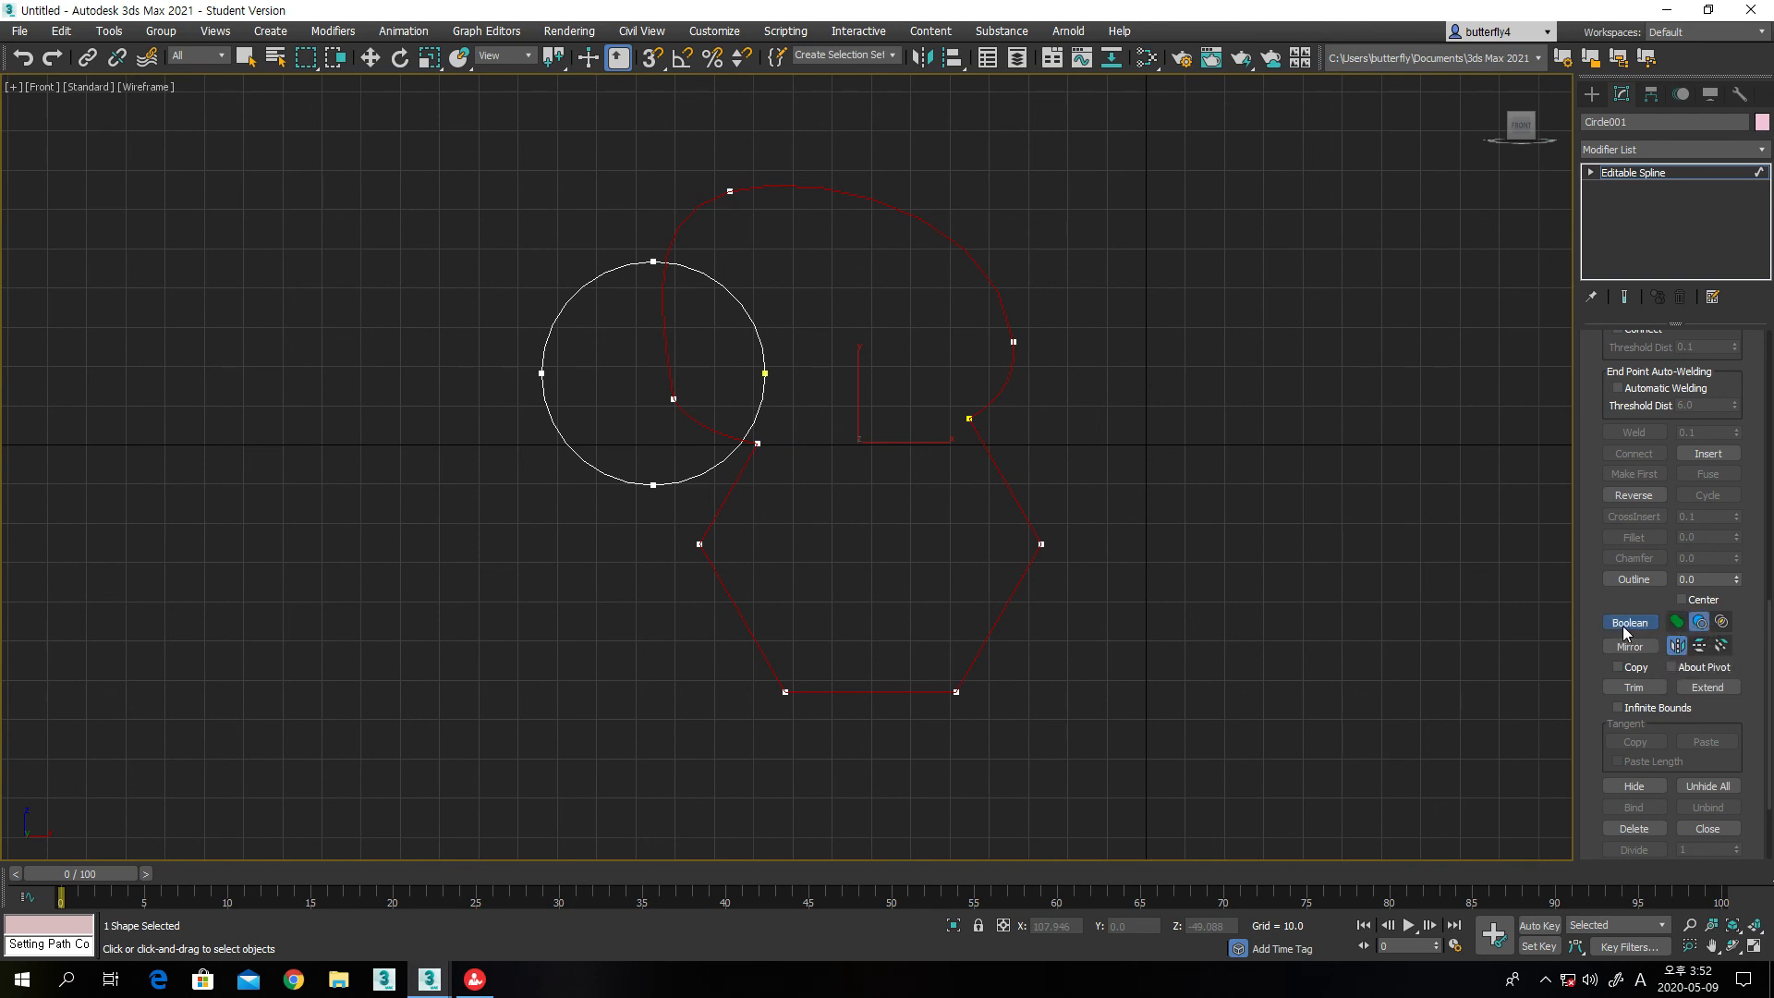
pyautogui.click(706, 482)
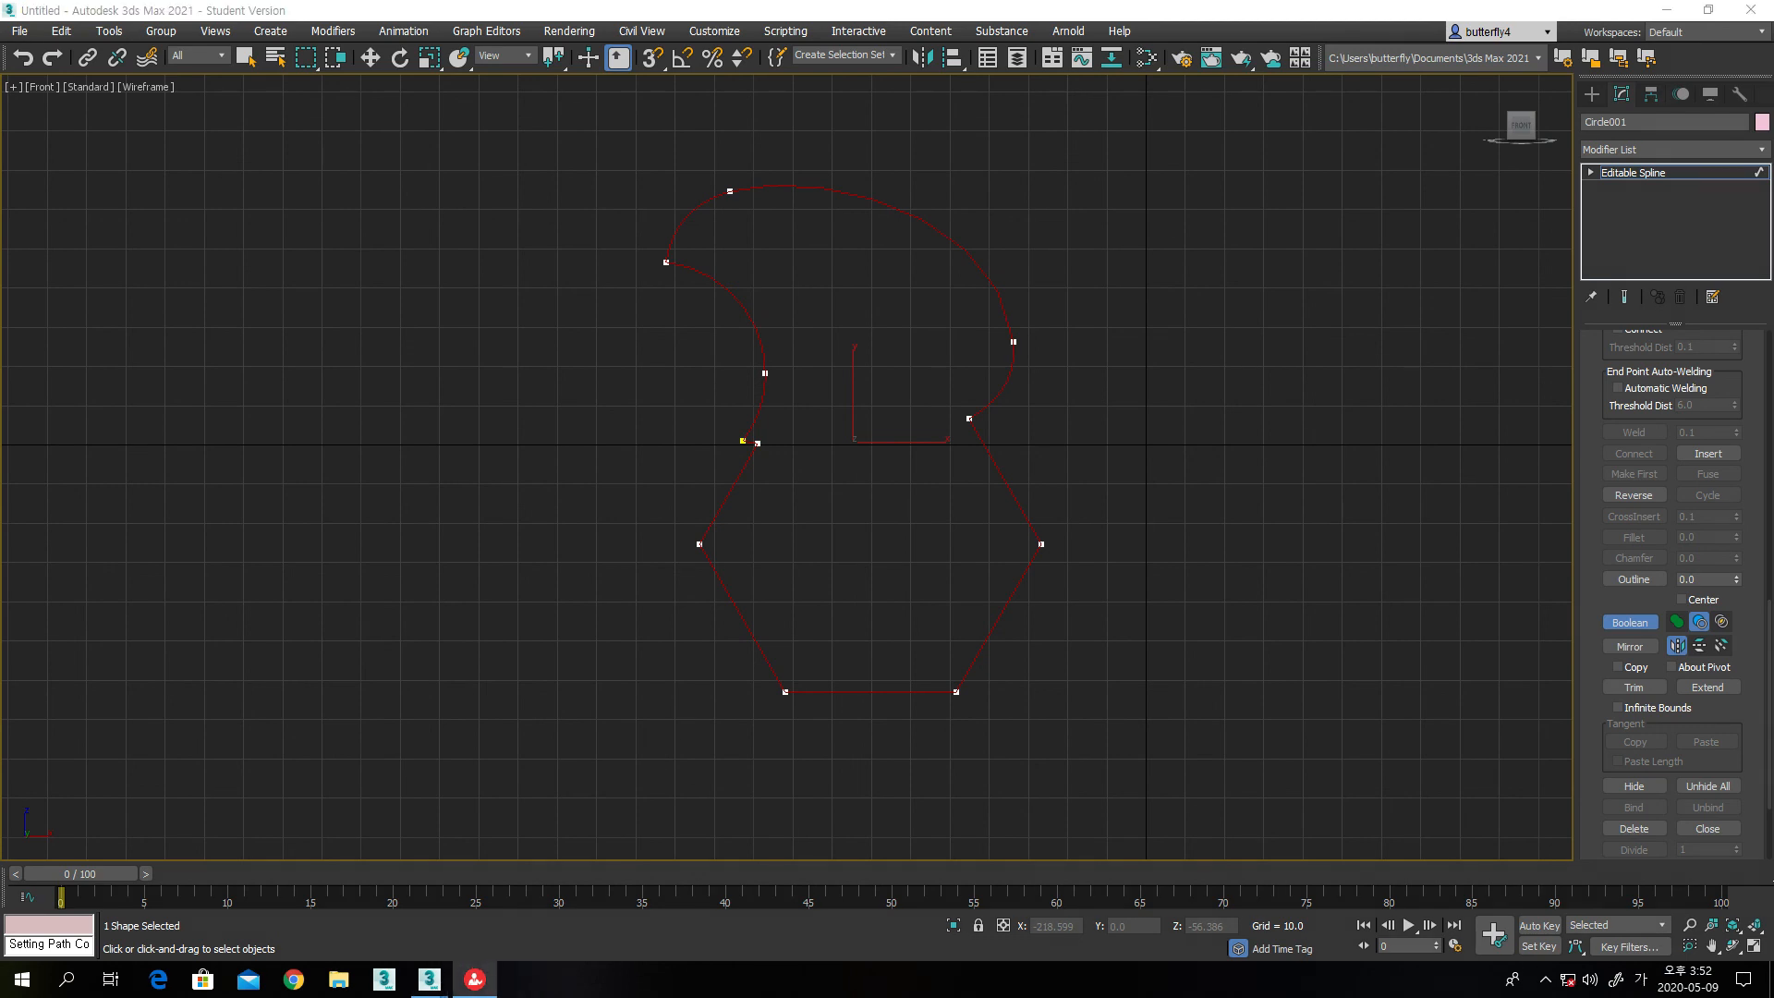
pyautogui.moveTo(1146, 507)
pyautogui.mouseDown()
pyautogui.moveTo(1166, 431)
pyautogui.moveTo(1234, 418)
pyautogui.moveTo(1264, 435)
pyautogui.moveTo(1283, 578)
pyautogui.mouseUp()
pyautogui.moveTo(1149, 510)
pyautogui.mouseDown()
pyautogui.moveTo(1154, 582)
pyautogui.moveTo(1219, 534)
pyautogui.moveTo(1253, 535)
pyautogui.moveTo(1264, 578)
pyautogui.moveTo(1289, 575)
pyautogui.mouseUp()
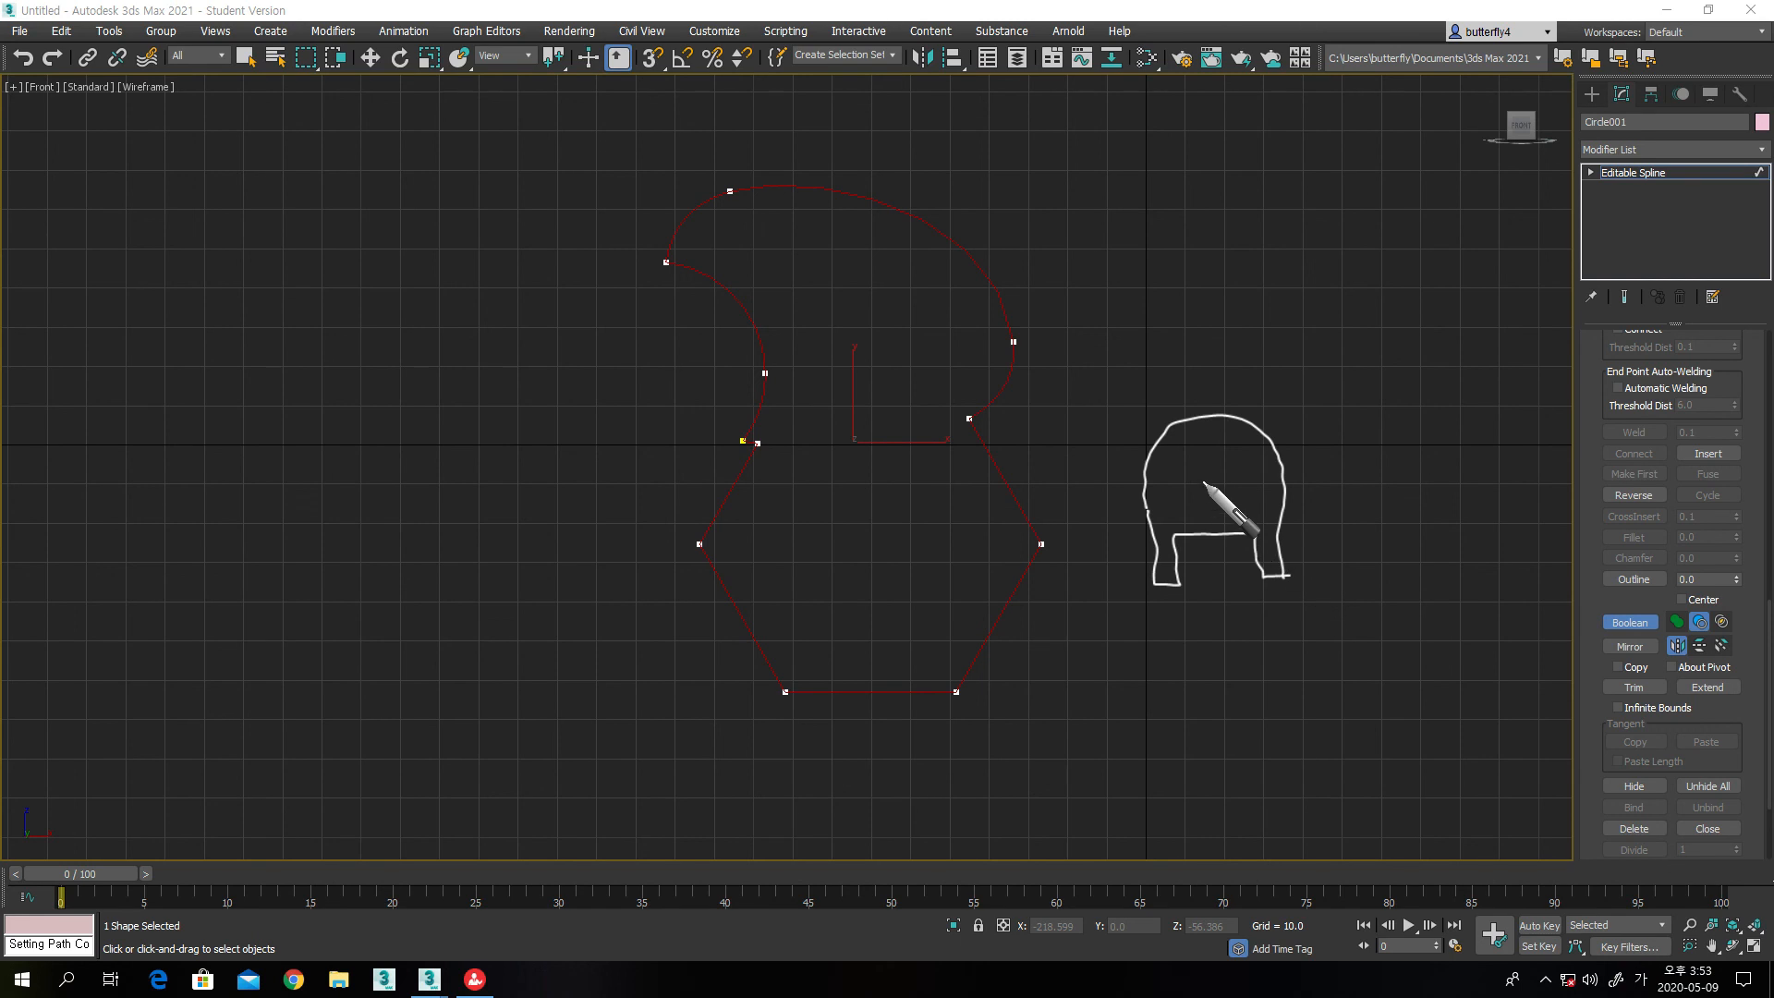
pyautogui.moveTo(1215, 442)
pyautogui.mouseDown()
pyautogui.moveTo(1185, 446)
pyautogui.moveTo(1217, 475)
pyautogui.moveTo(1201, 442)
pyautogui.moveTo(1168, 462)
pyautogui.moveTo(1204, 431)
pyautogui.moveTo(1254, 444)
pyautogui.moveTo(1201, 458)
pyautogui.moveTo(1213, 533)
pyautogui.mouseUp()
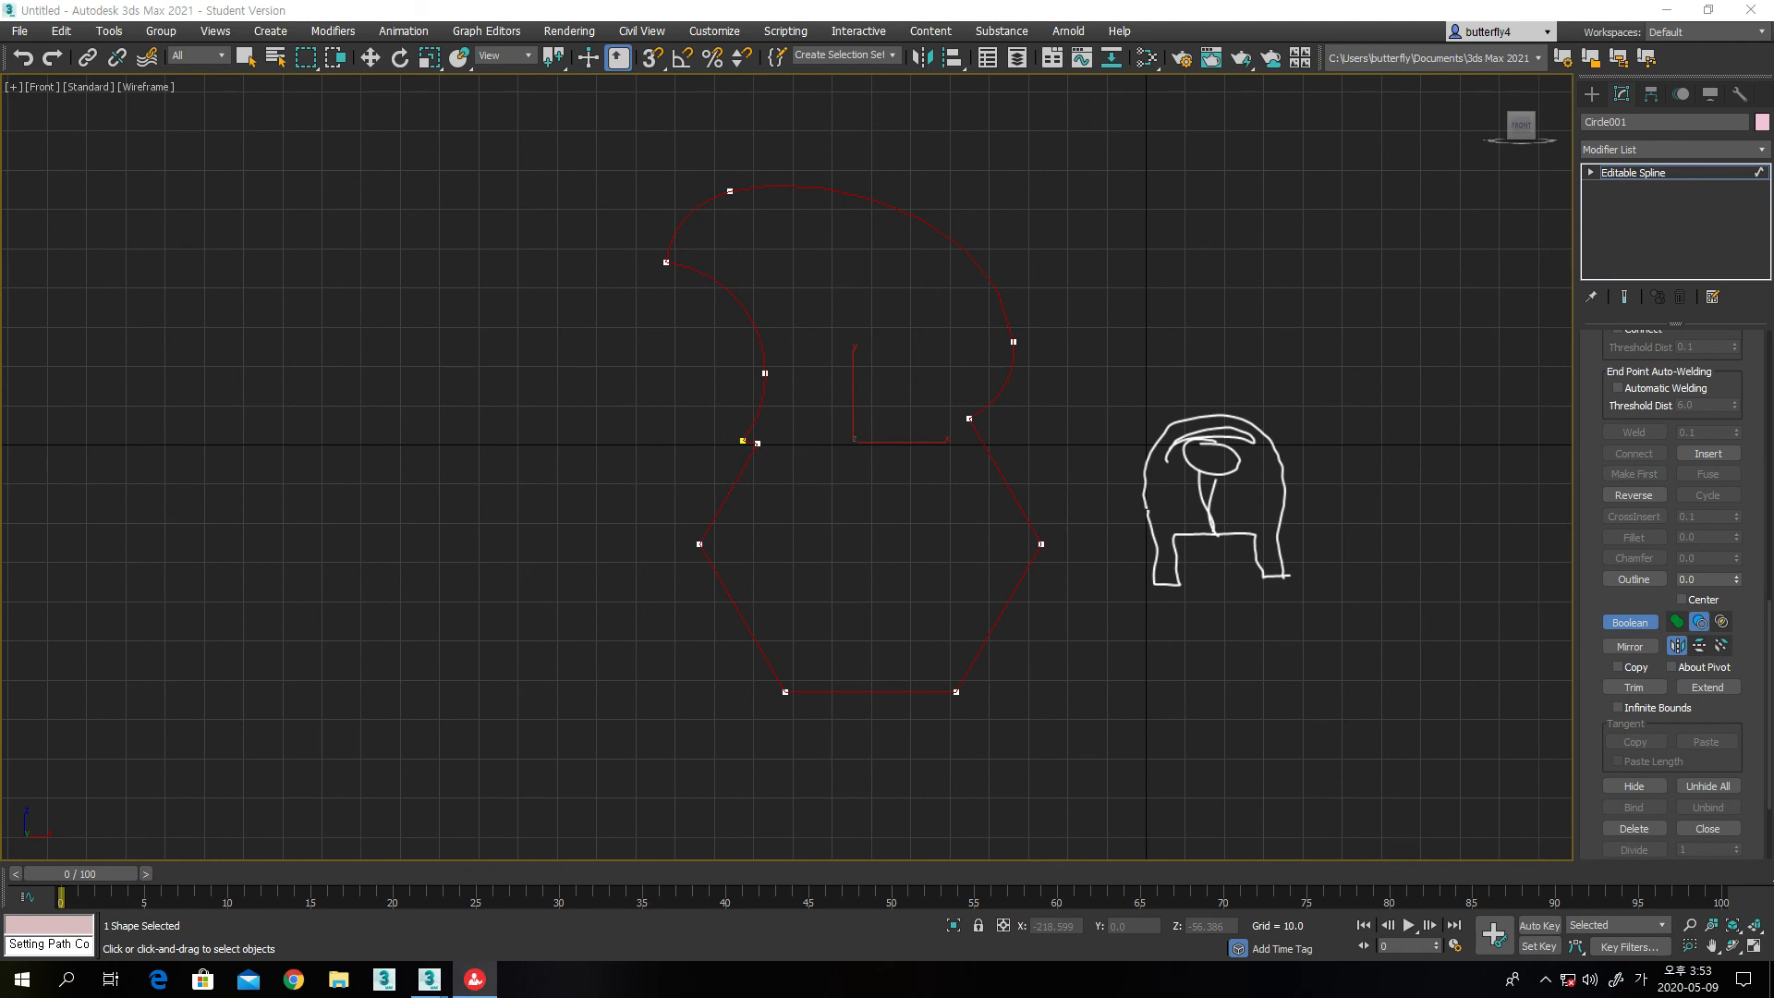
pyautogui.press('Escape')
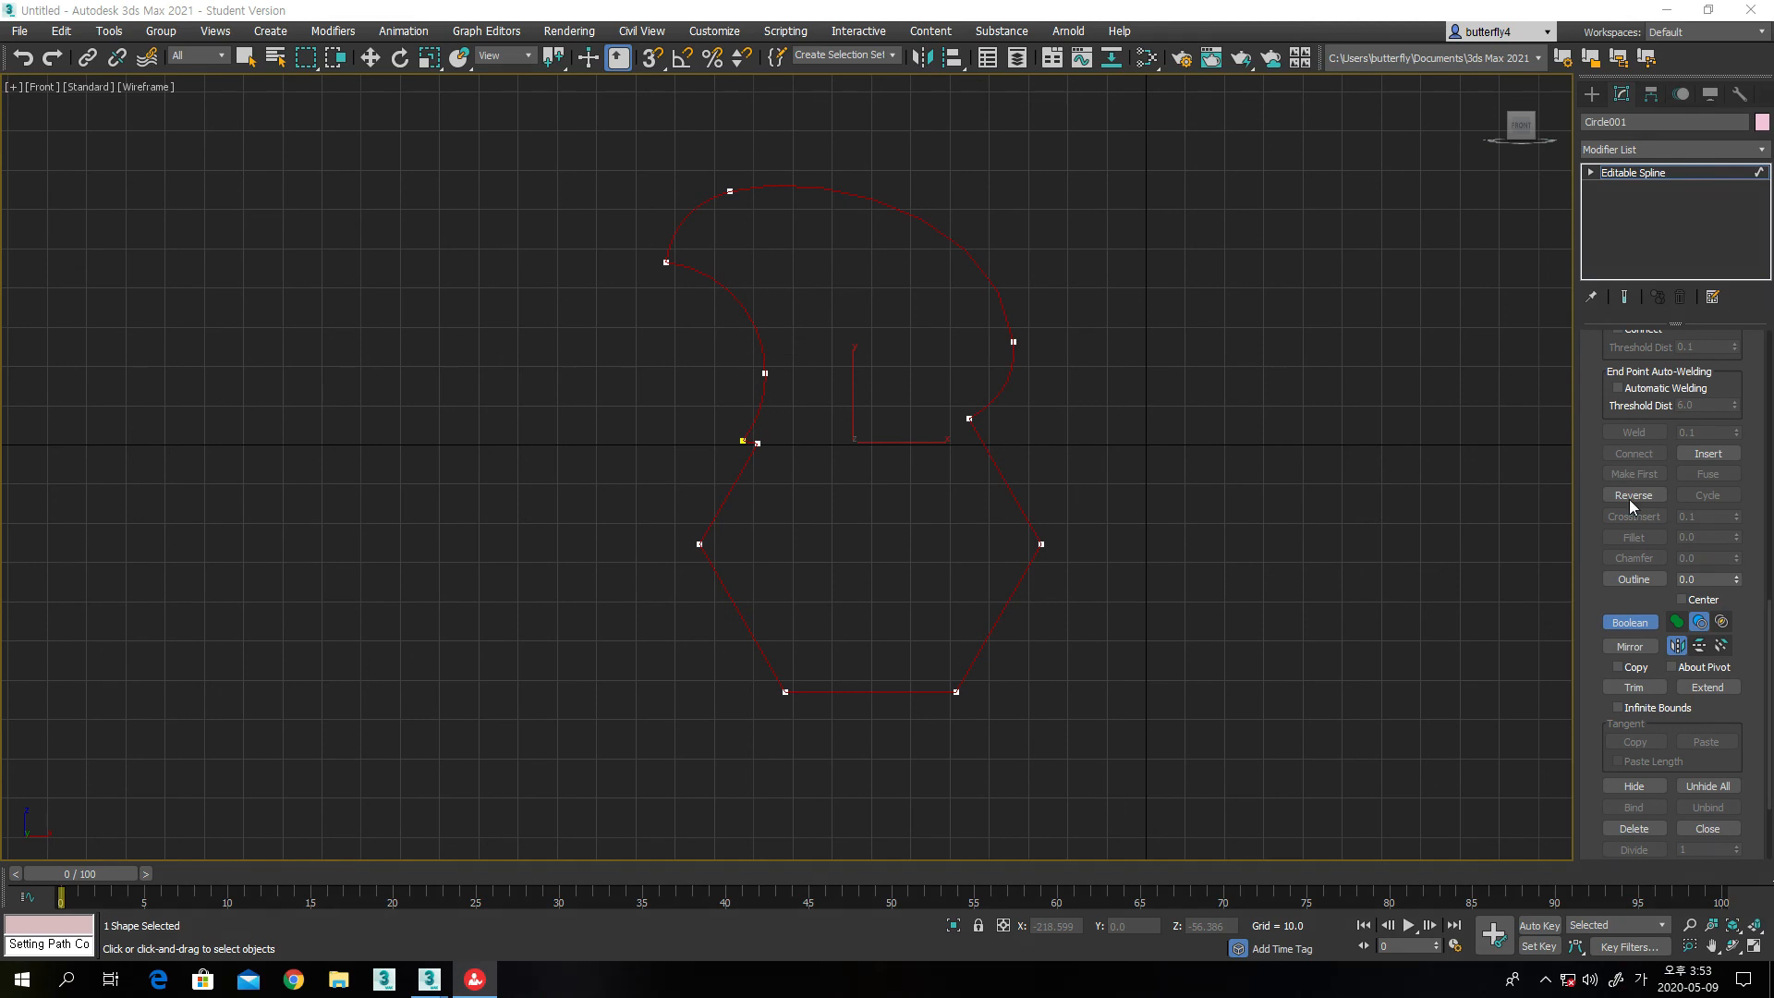
# Draw a tall ellipse spline about 87 long and 26 wide beside the combined outline in the Front viewport
pyautogui.click(1602, 119)
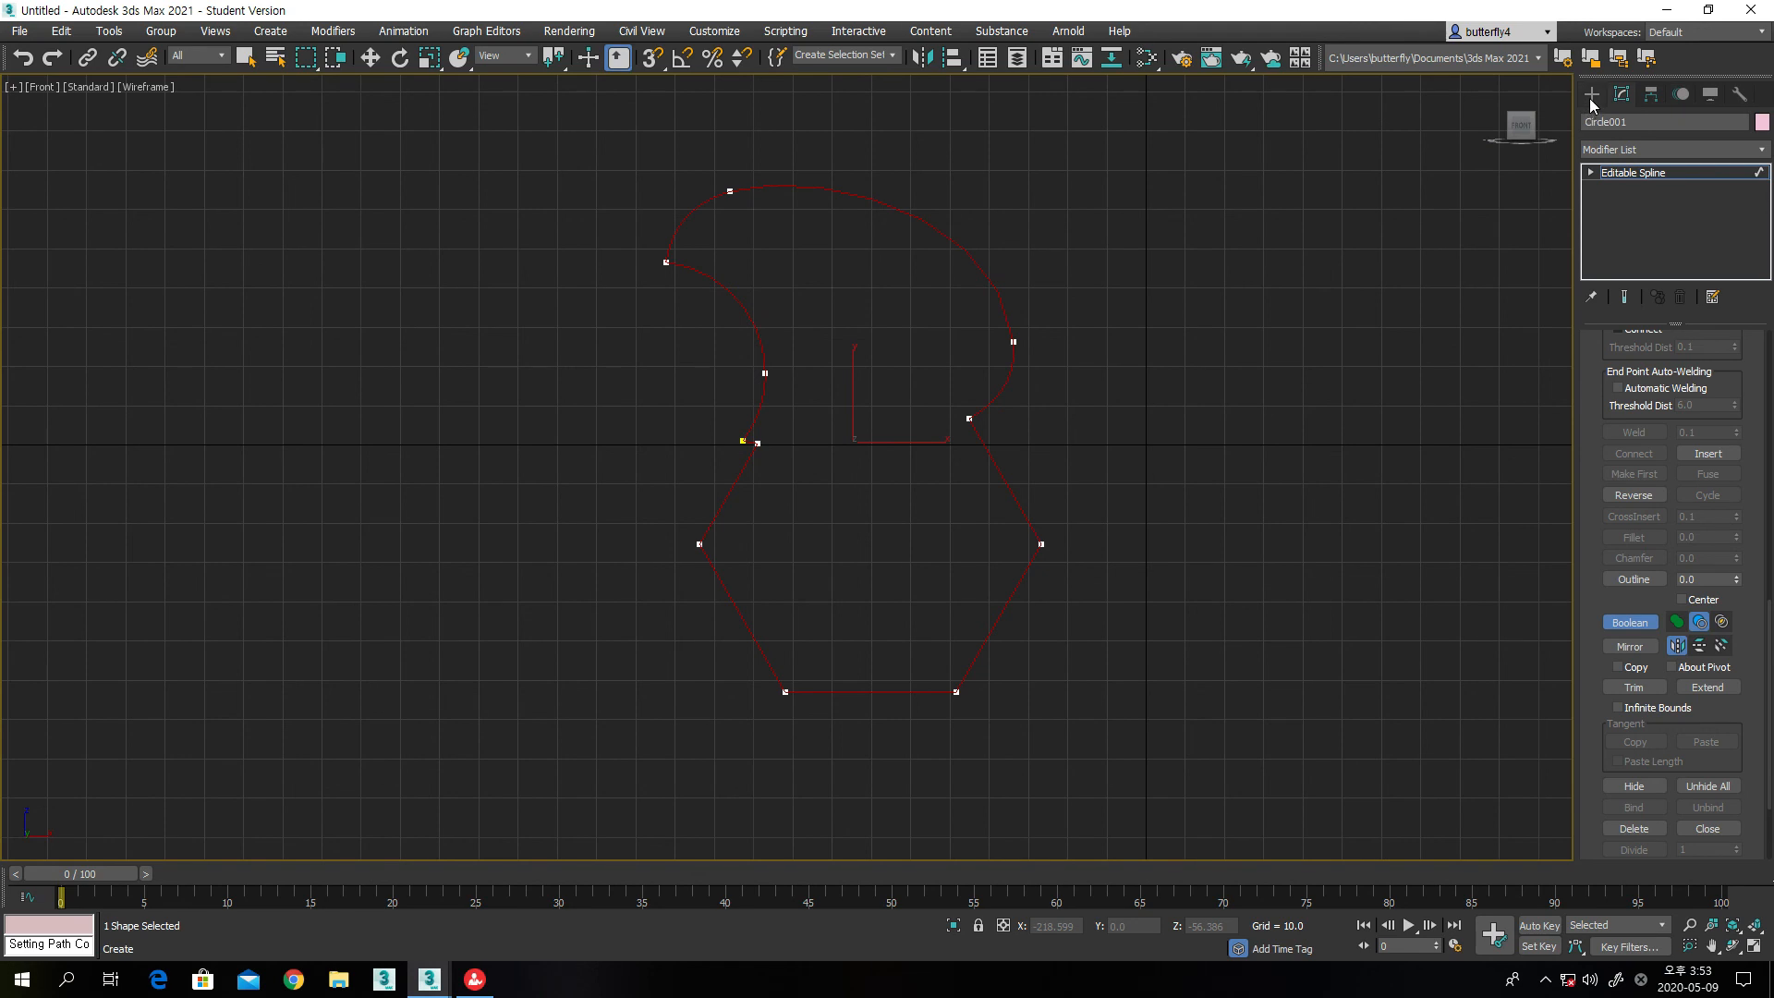
pyautogui.click(1589, 96)
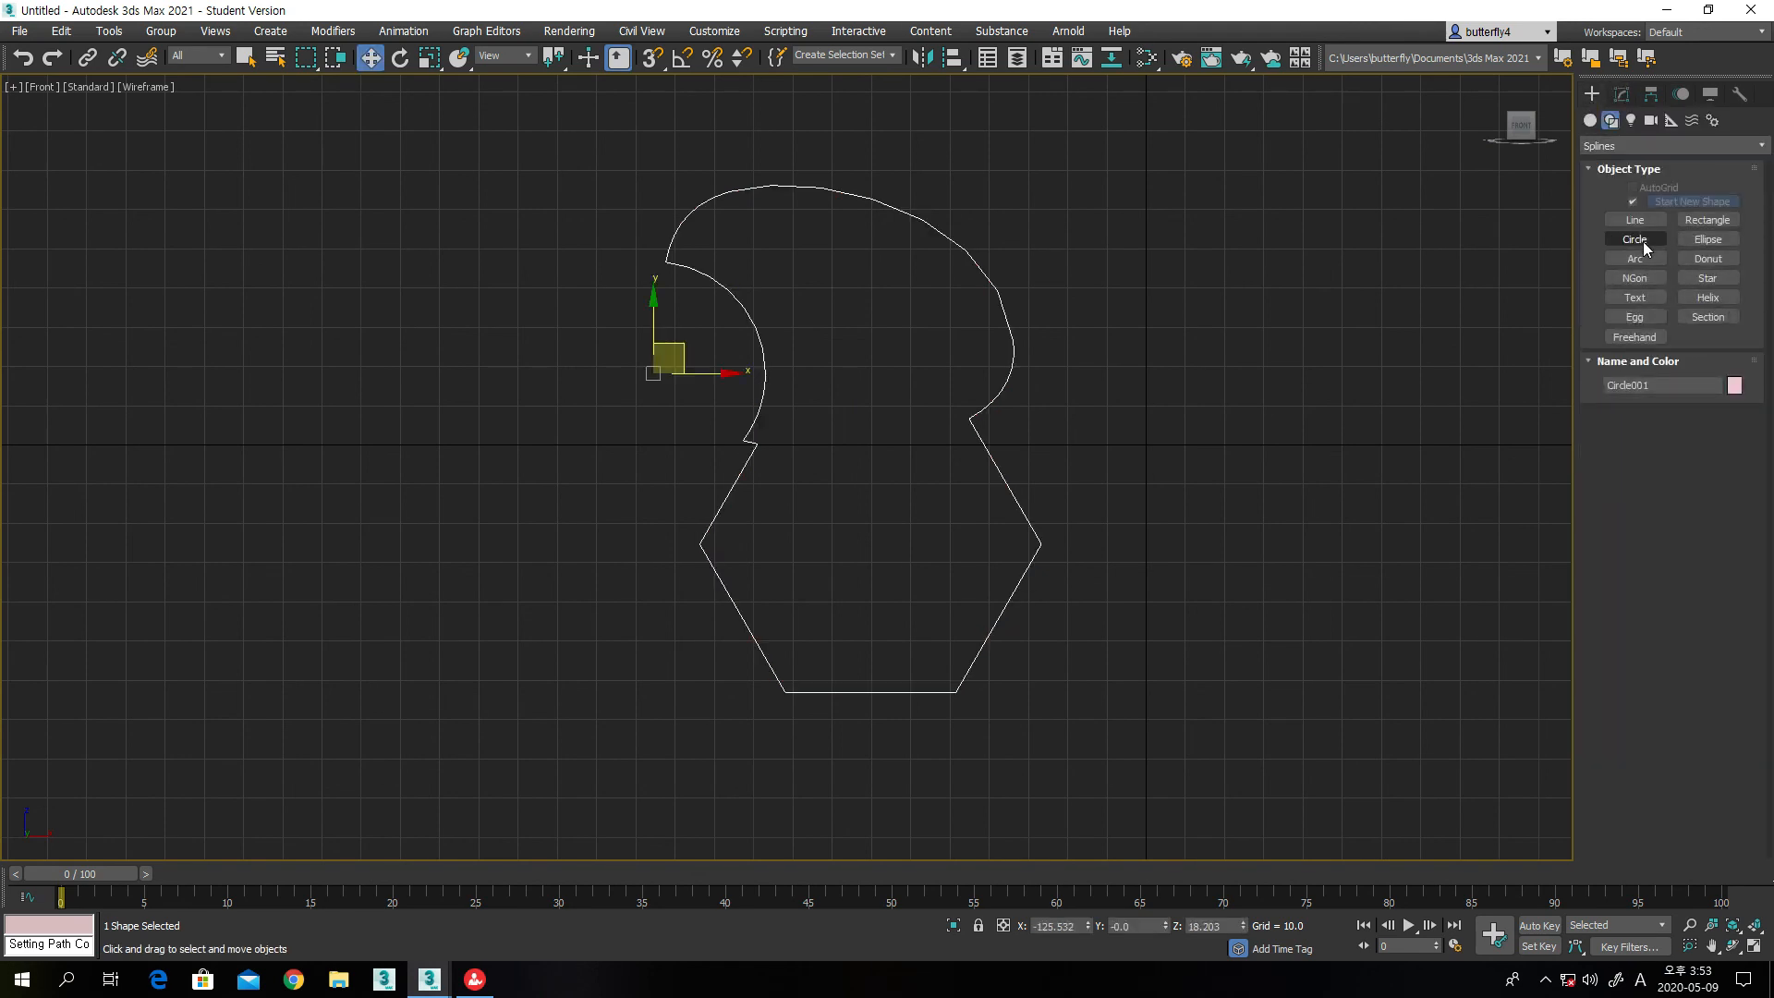
pyautogui.click(1707, 241)
pyautogui.moveTo(1249, 203); pyautogui.dragTo(1348, 543)
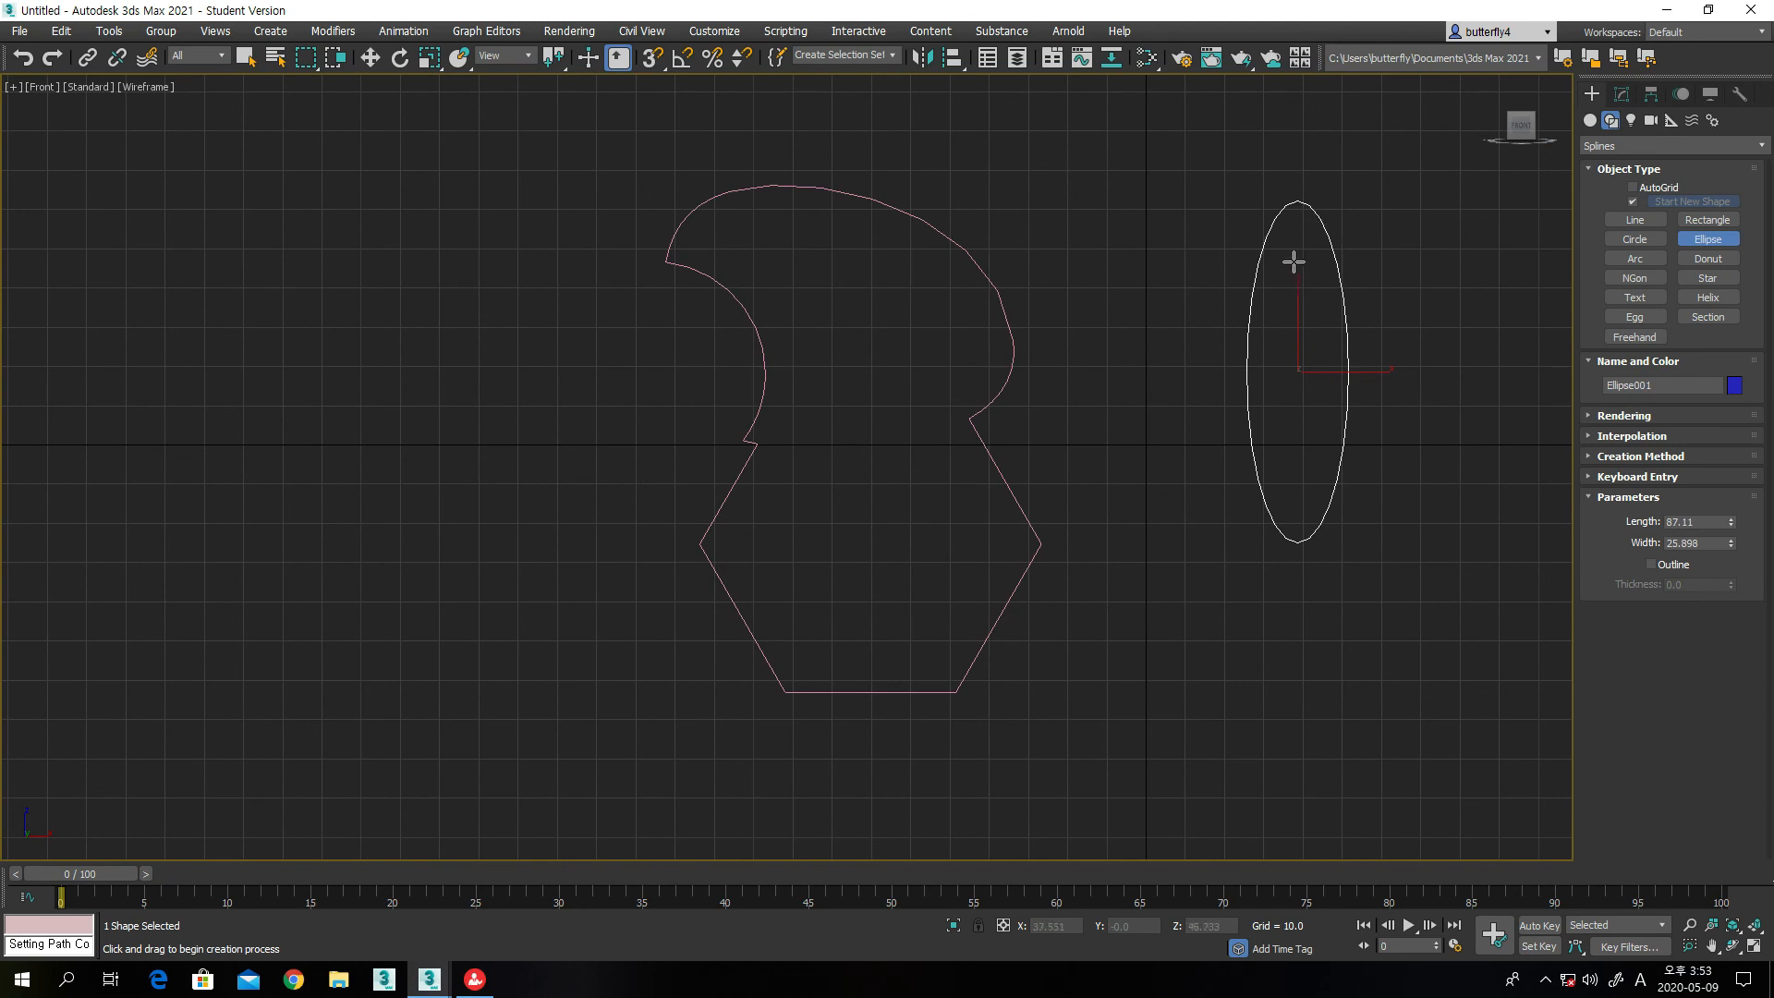